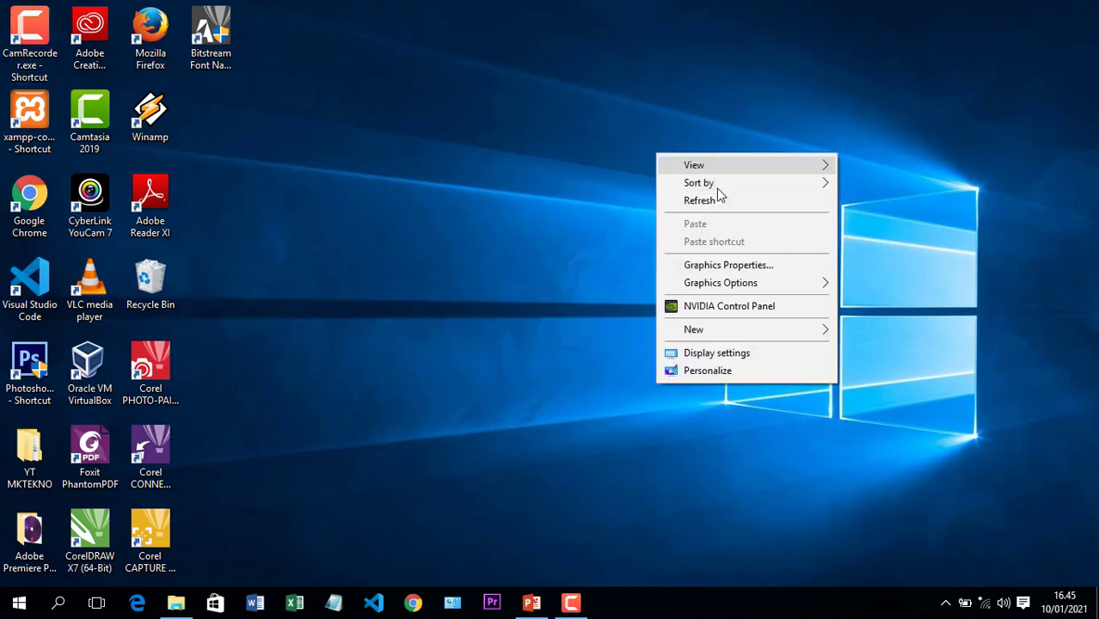
# Refresh the desktop and launch Adobe Photoshop from its desktop shortcut
pyautogui.click(718, 196)
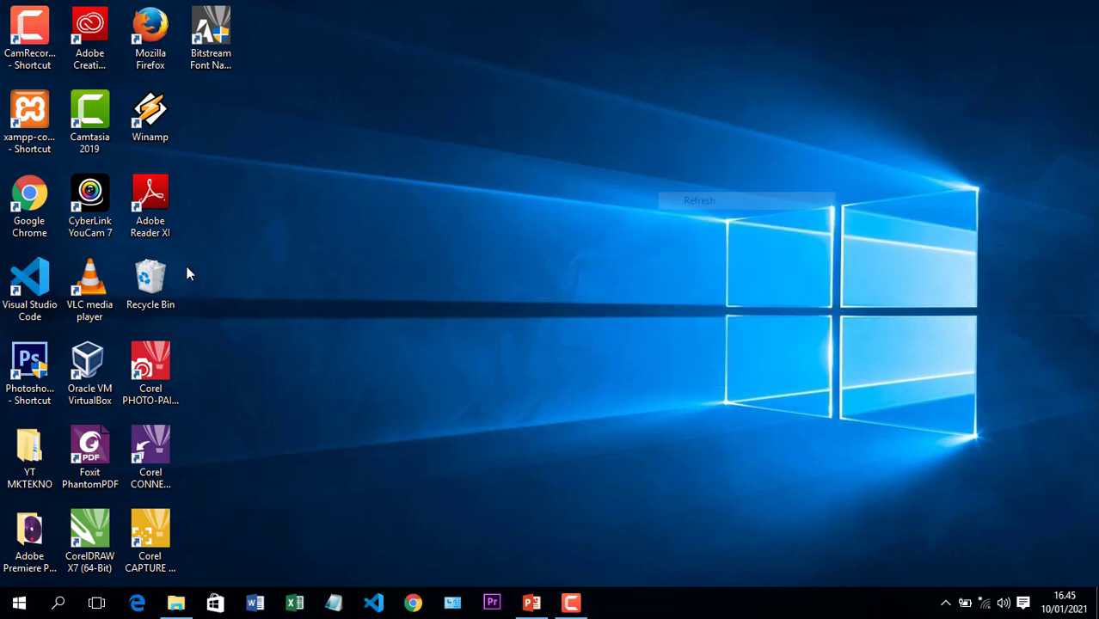
pyautogui.doubleClick(51, 383)
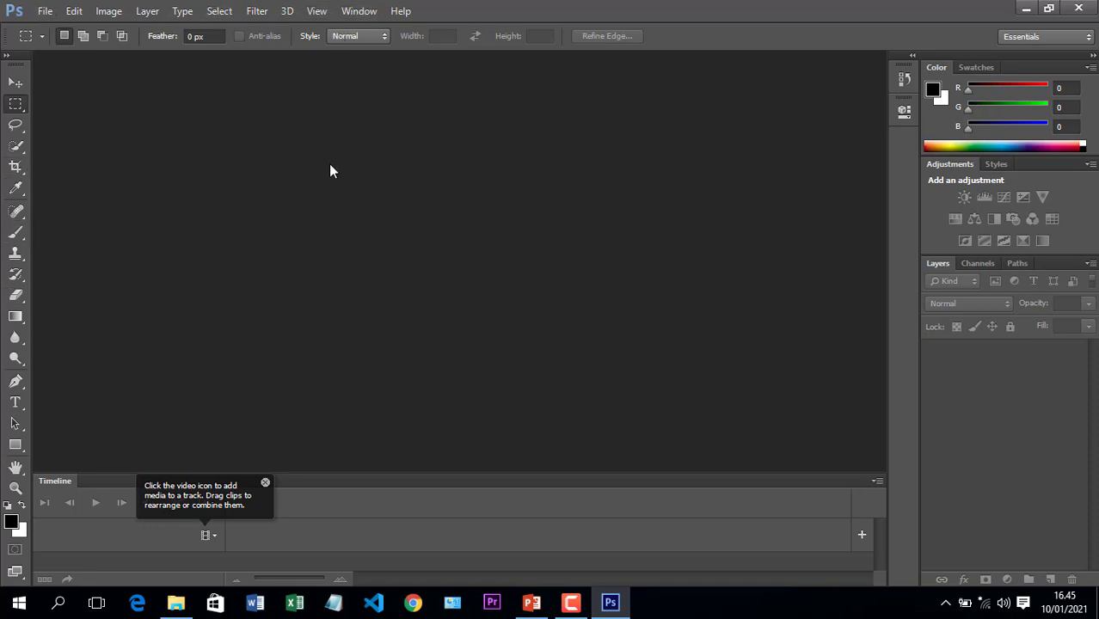
pyautogui.click(45, 12)
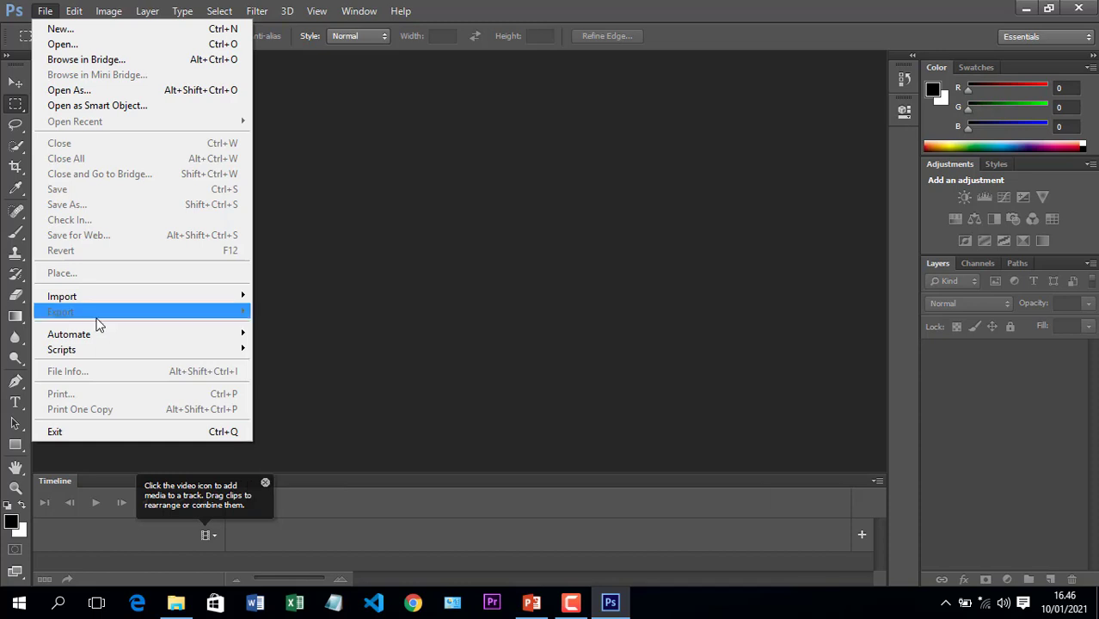
pyautogui.moveTo(96, 302)
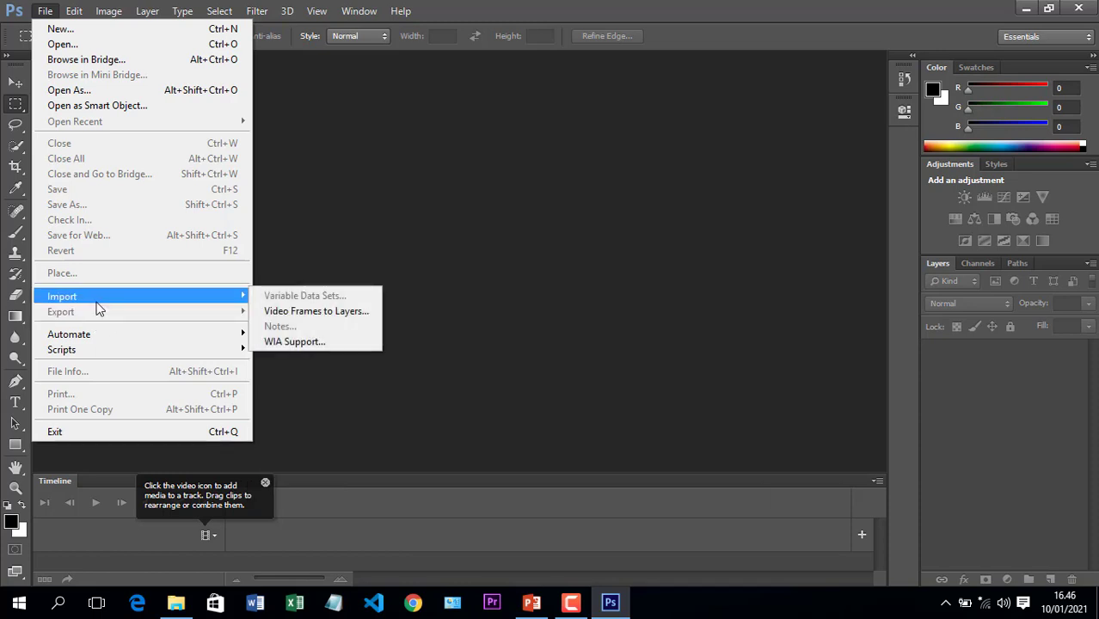
pyautogui.moveTo(88, 14)
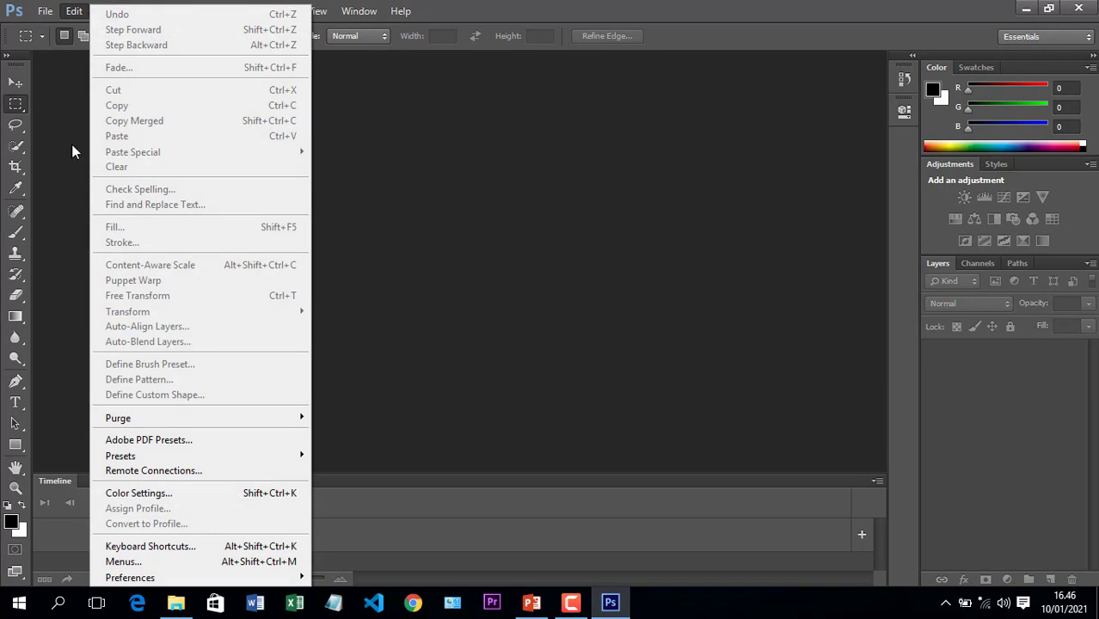
pyautogui.moveTo(43, 16)
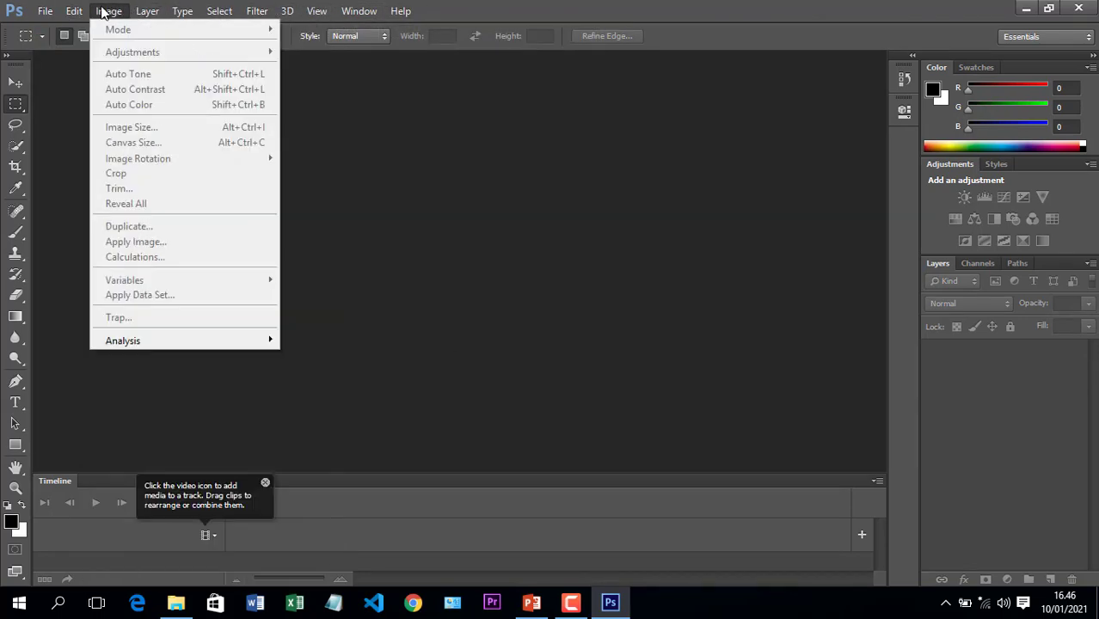
pyautogui.click(46, 10)
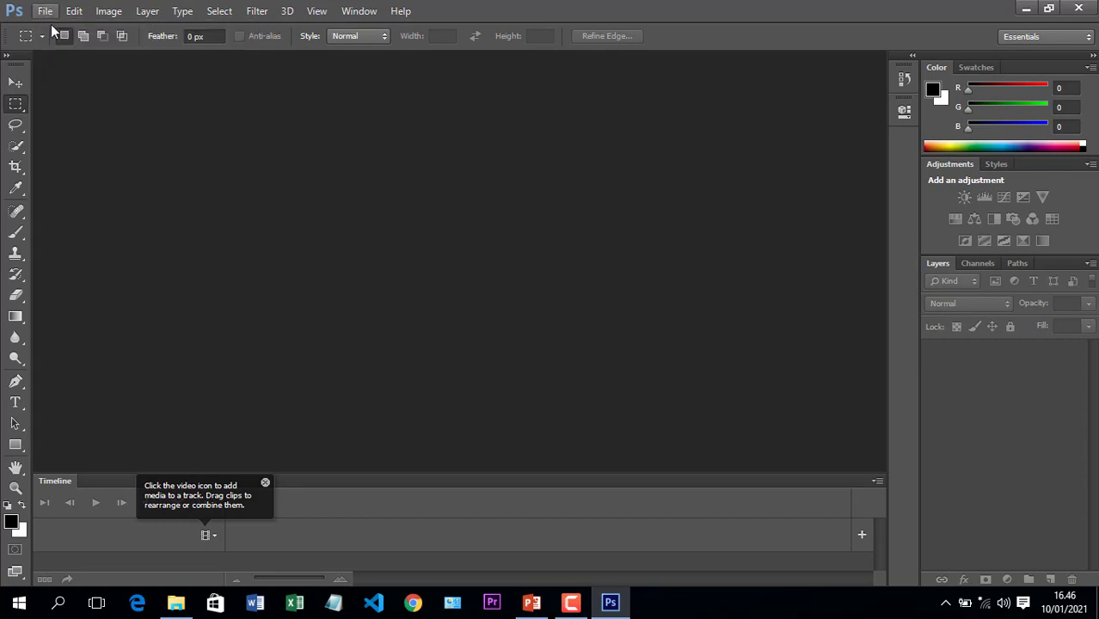
# Start a new document and name it "pengenalan"
pyautogui.click(48, 11)
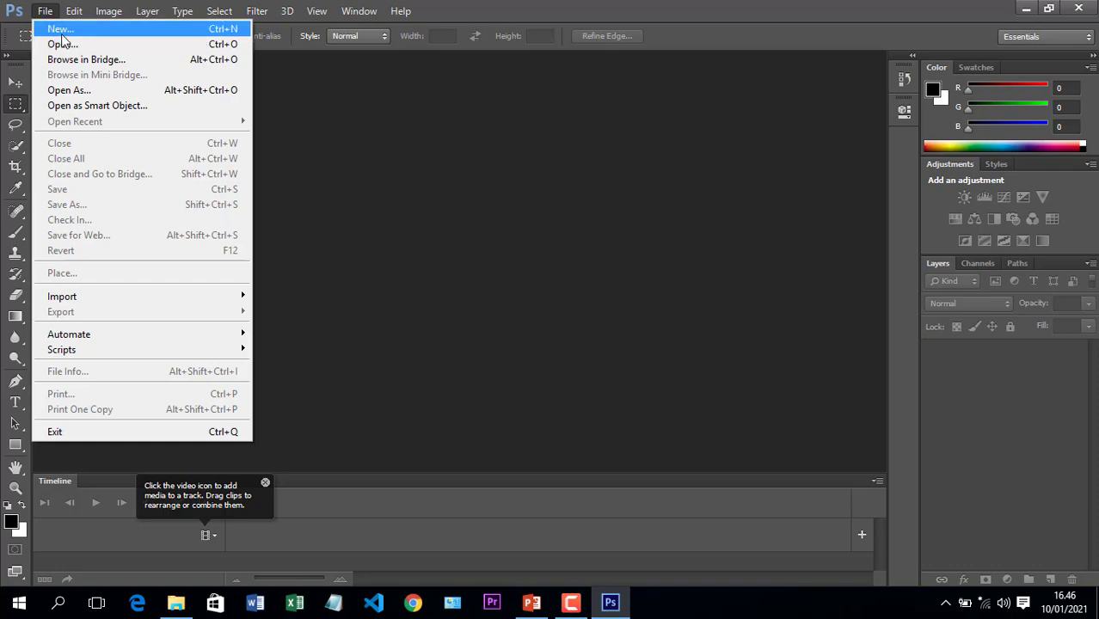
pyautogui.click(61, 31)
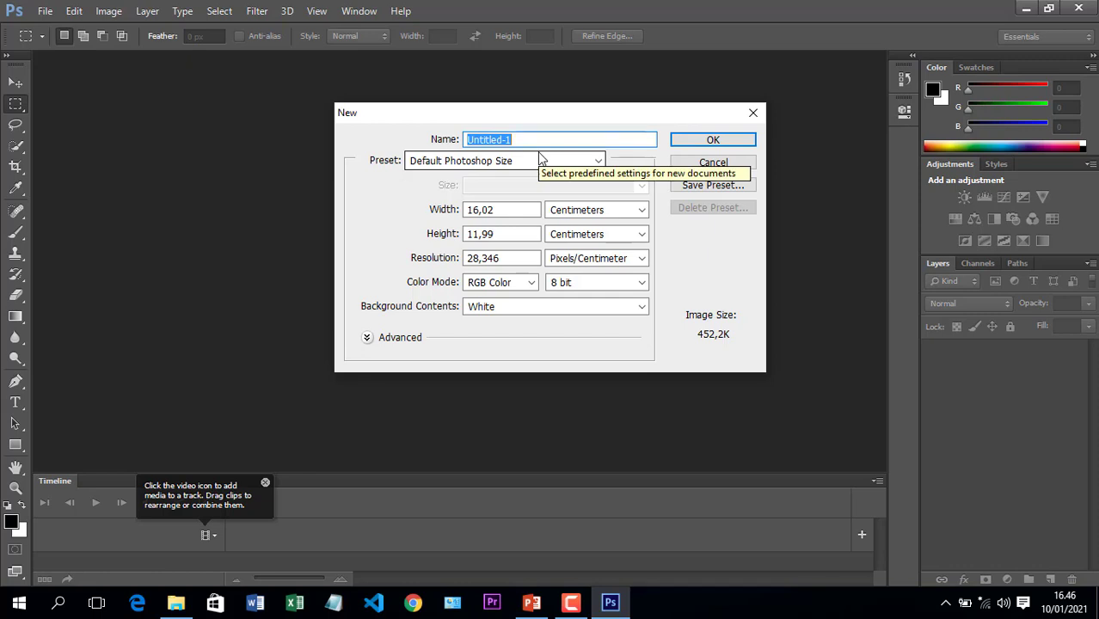
pyautogui.write('pht')
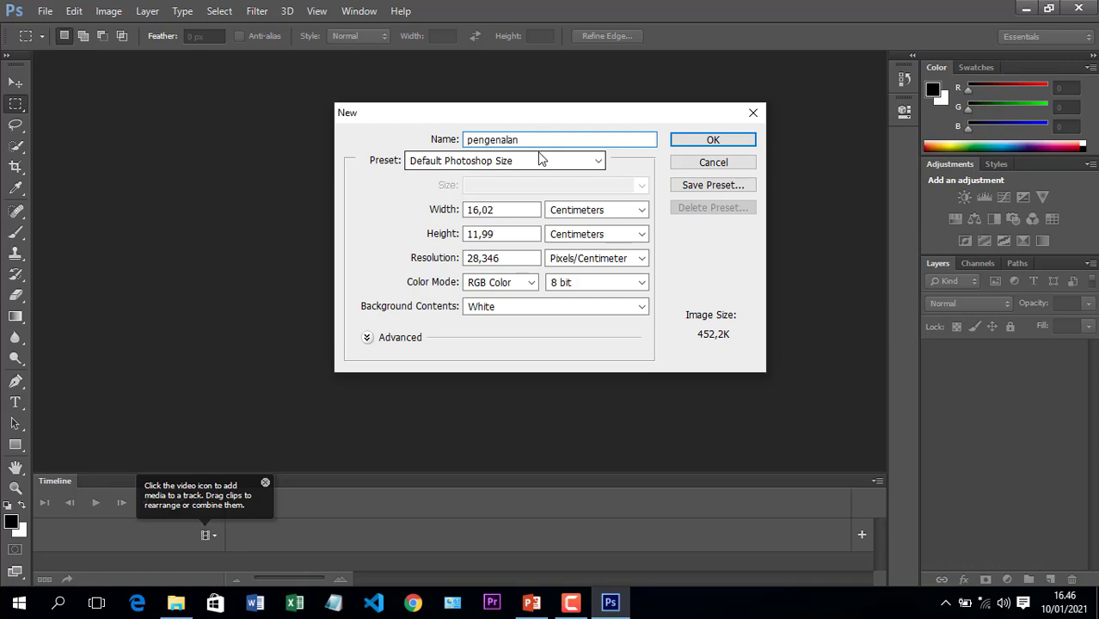
pyautogui.click(609, 189)
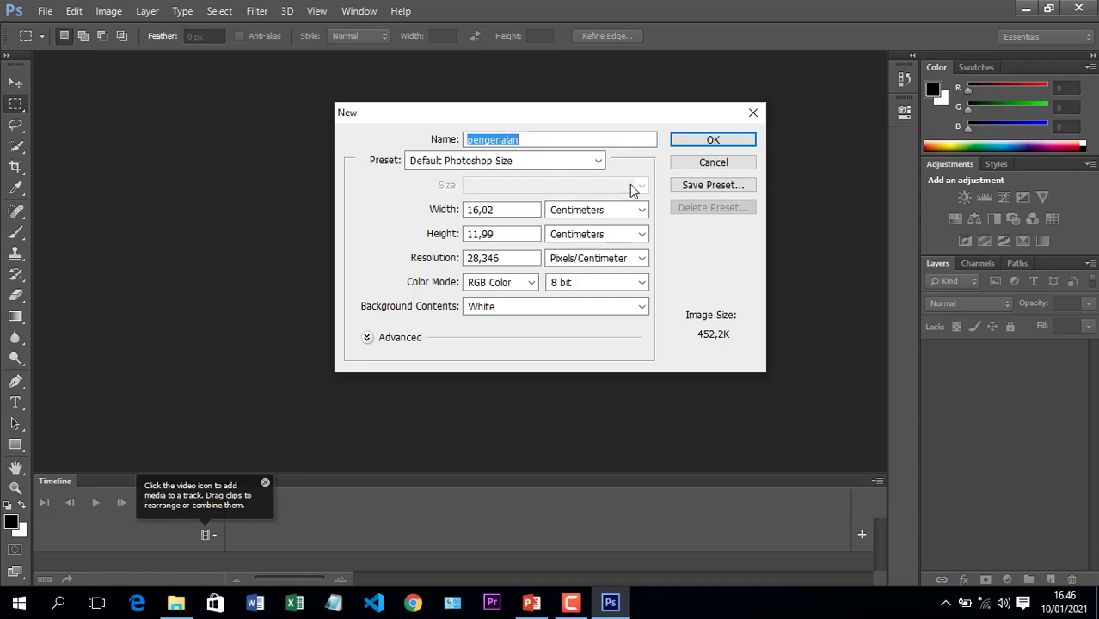
# Choose the International Paper preset with size A4 for the new document
pyautogui.click(598, 161)
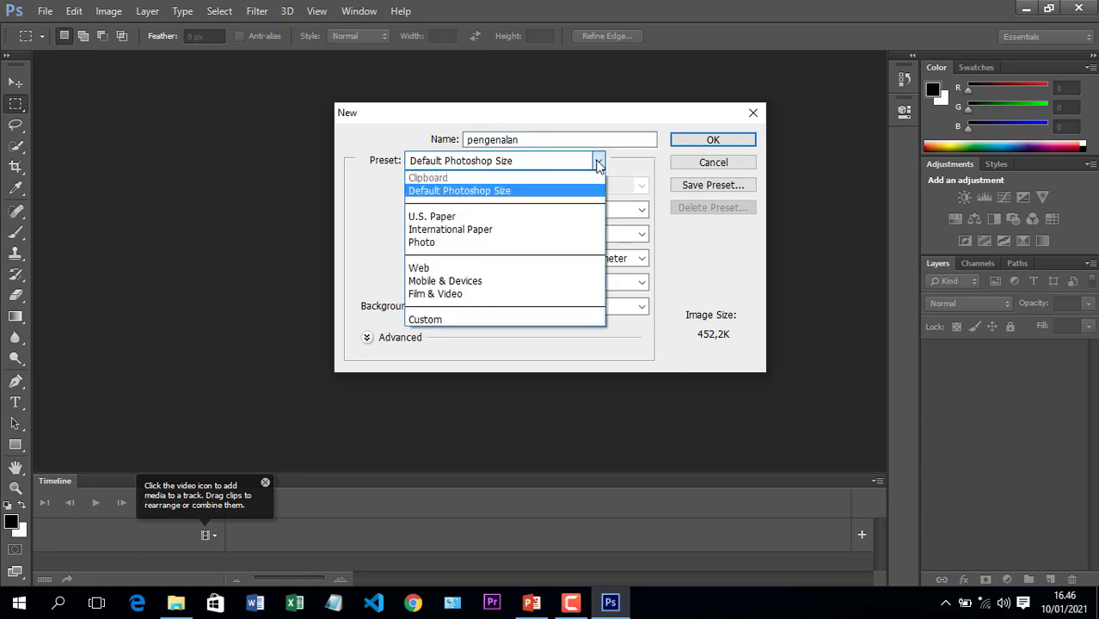
pyautogui.click(597, 161)
pyautogui.click(597, 162)
pyautogui.click(600, 164)
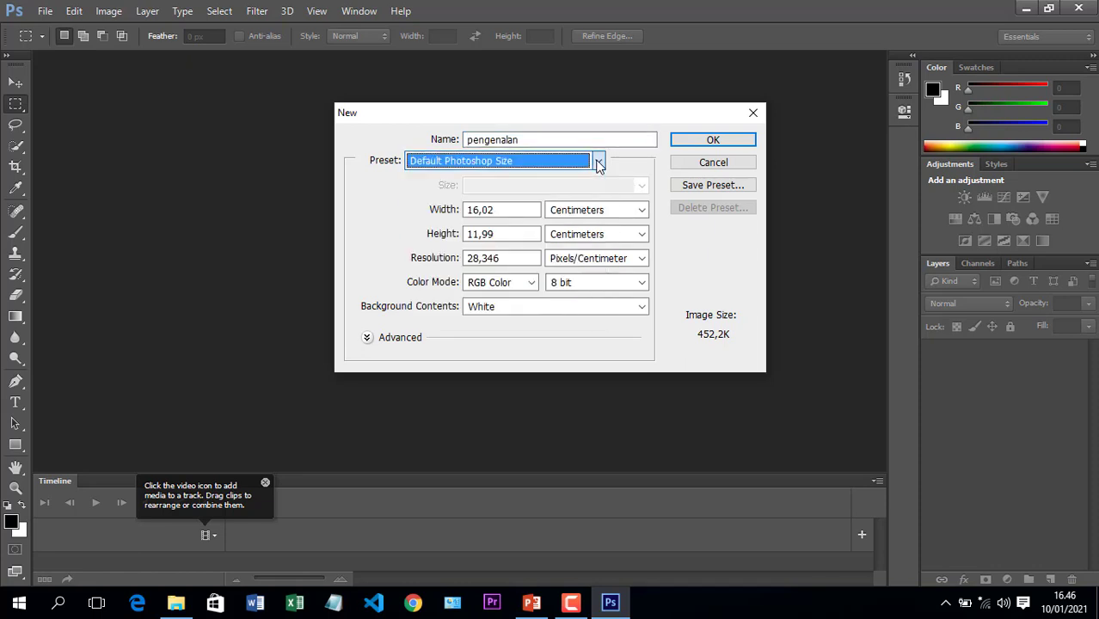
pyautogui.click(596, 161)
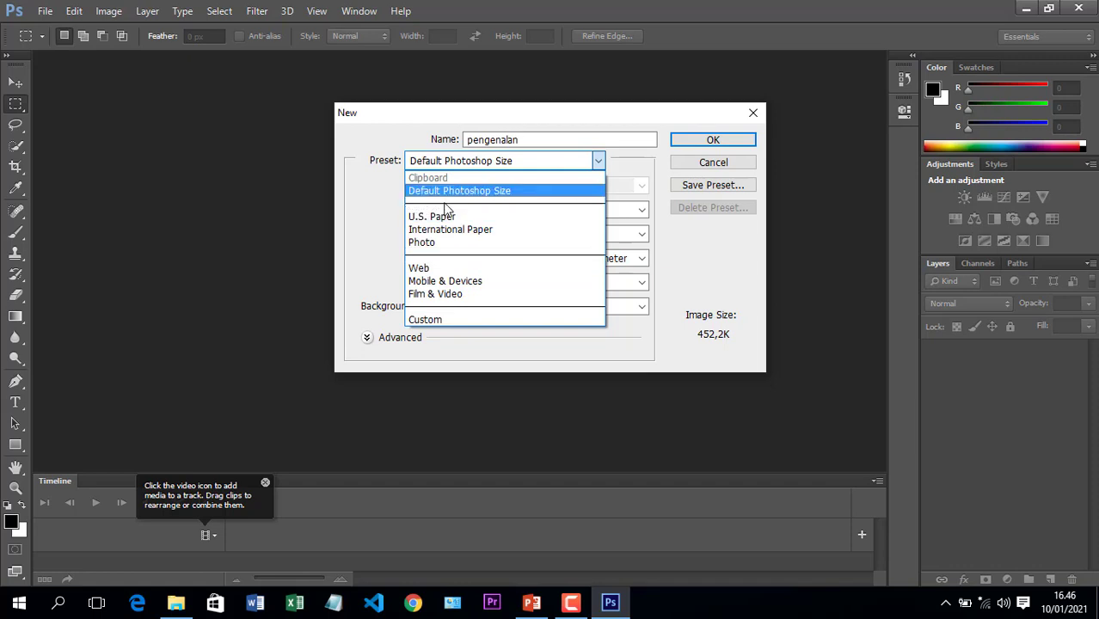
pyautogui.click(447, 230)
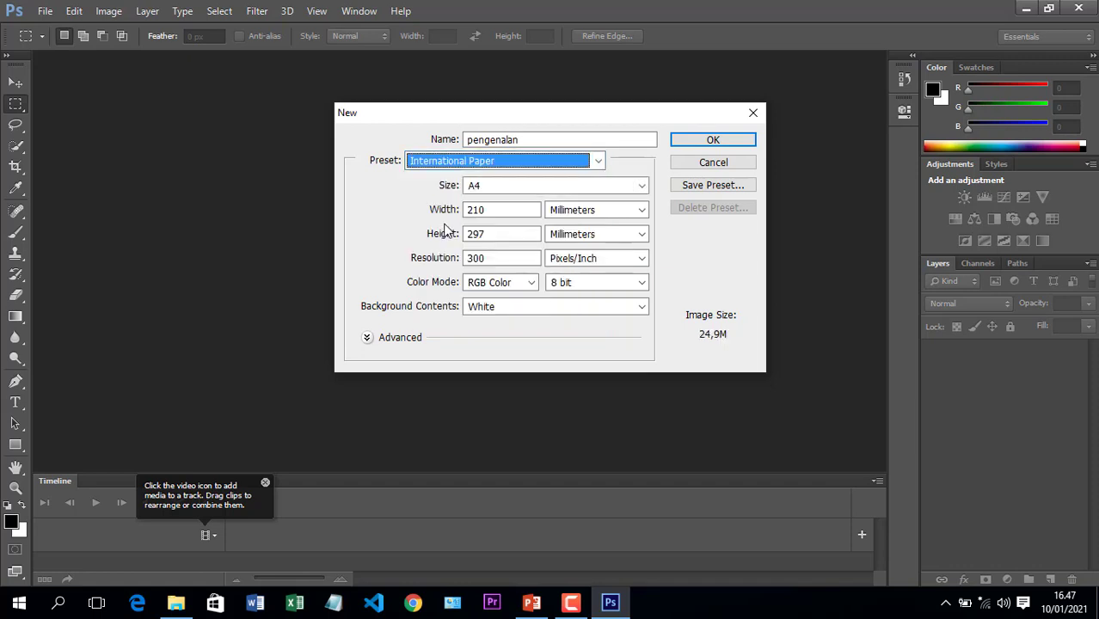
pyautogui.click(522, 166)
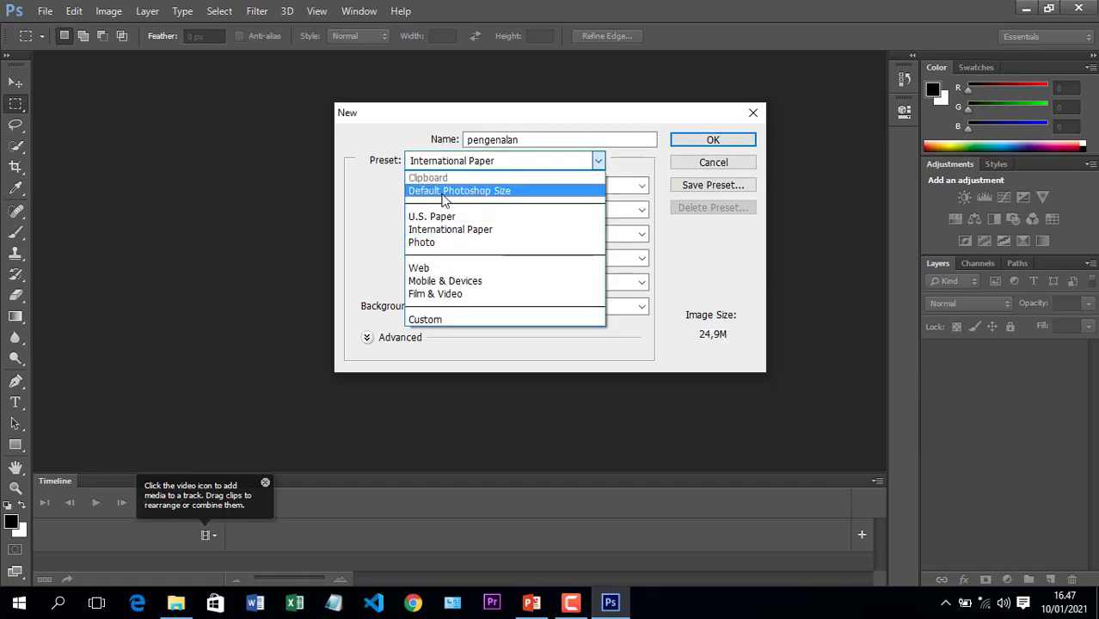
pyautogui.click(436, 230)
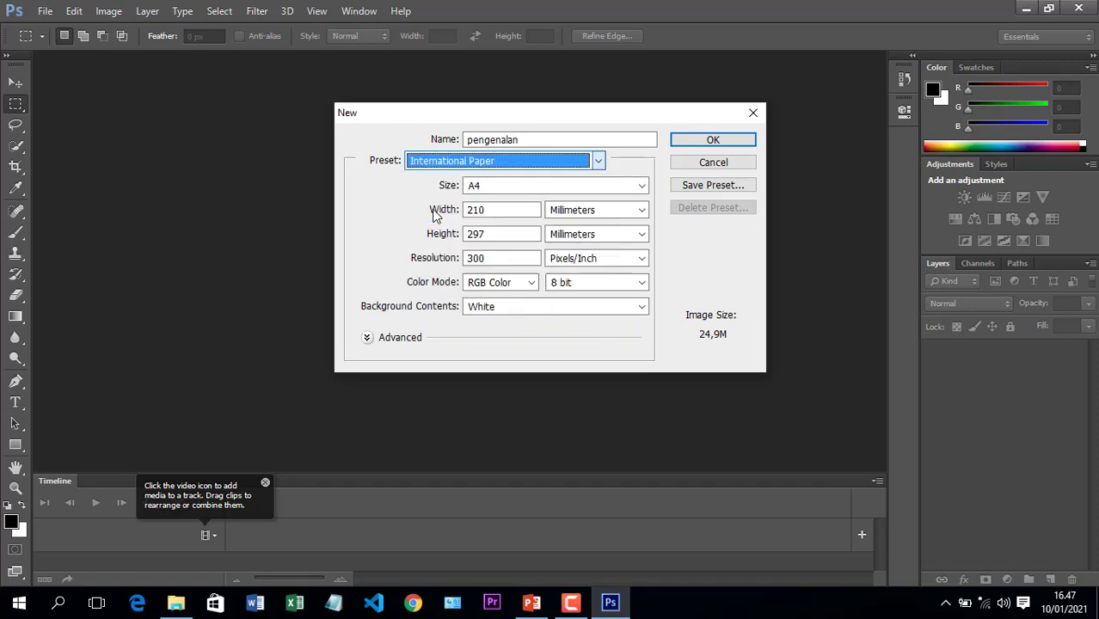
pyautogui.click(490, 187)
pyautogui.click(490, 200)
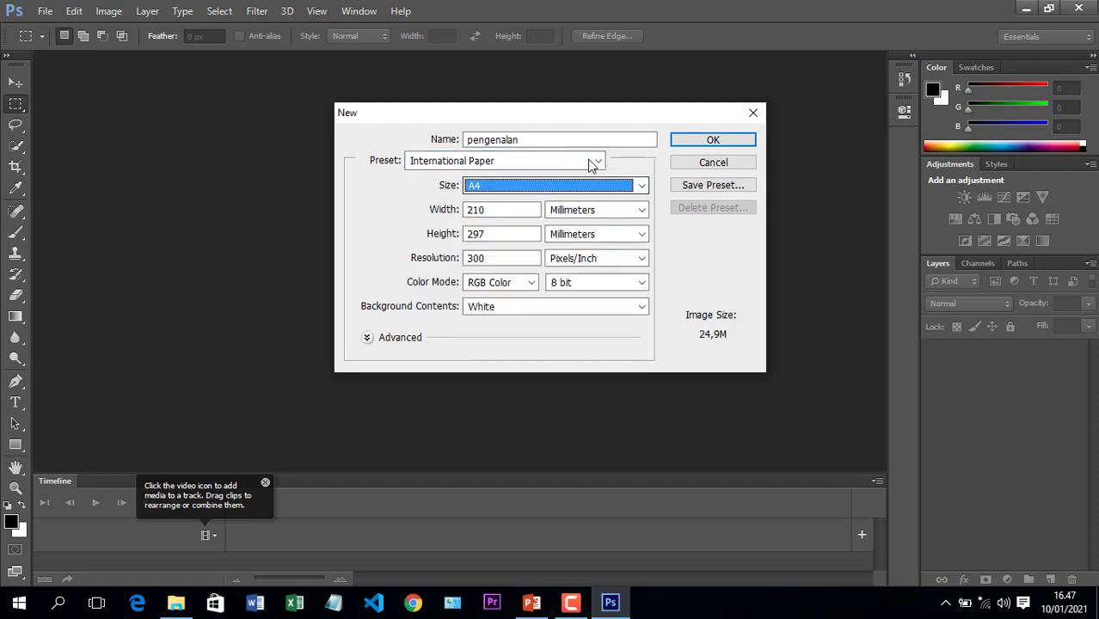
# Change the document preset to Default Photoshop Size, switch it to U.S. Paper and look through its paper sizes
pyautogui.click(589, 162)
pyautogui.click(476, 191)
pyautogui.click(525, 164)
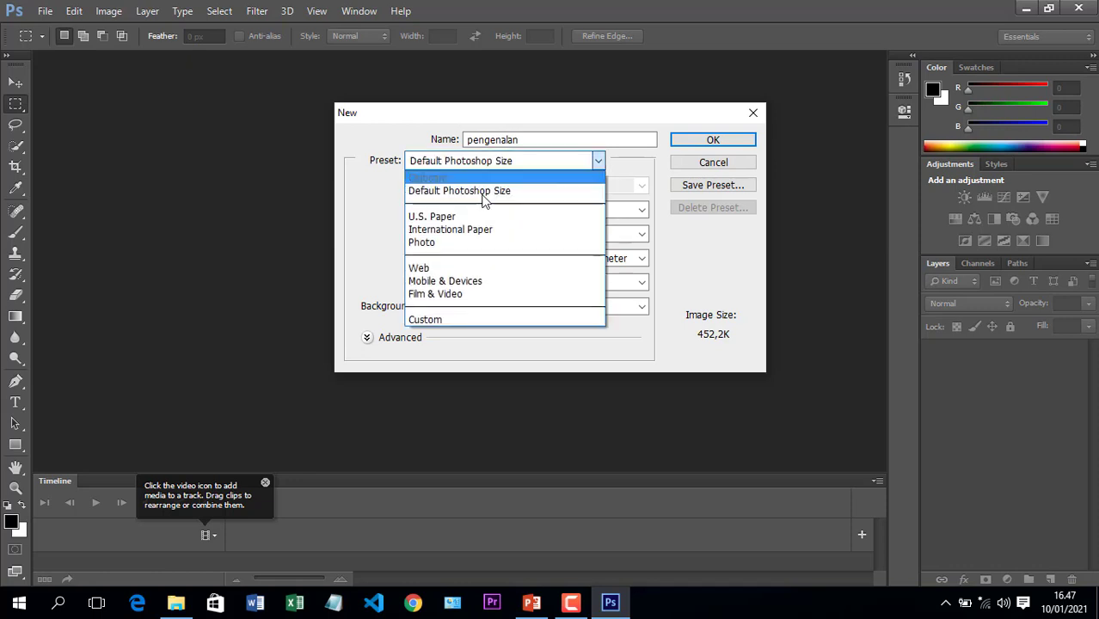
pyautogui.click(470, 218)
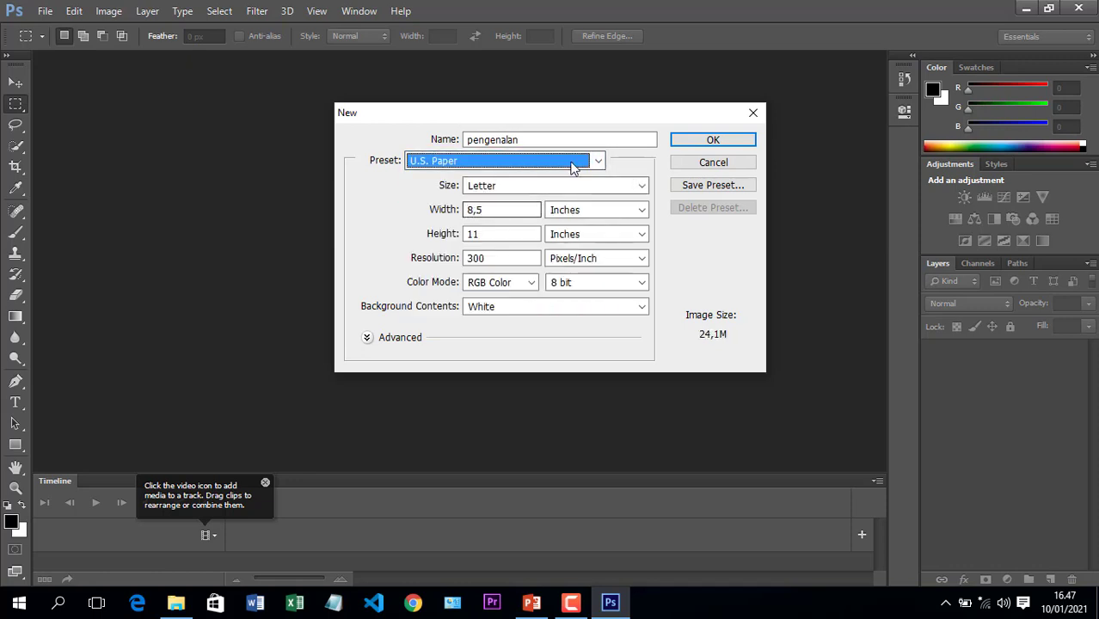
pyautogui.click(615, 186)
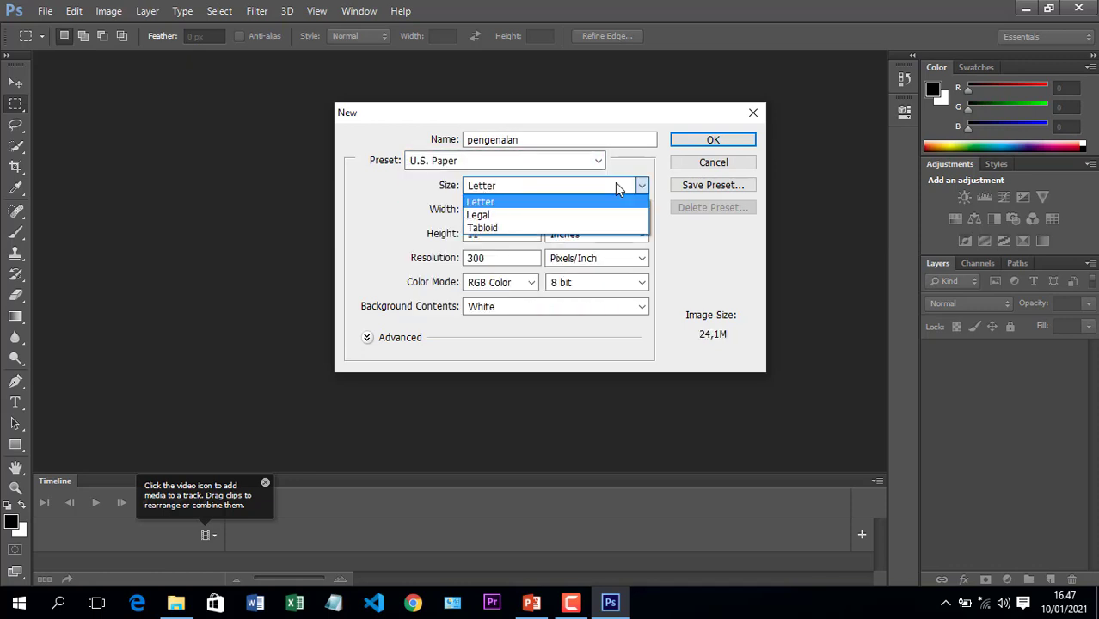
pyautogui.click(615, 186)
# Switch the preset from U.S. Paper to International Paper and pick A4 among its sizes
pyautogui.click(598, 162)
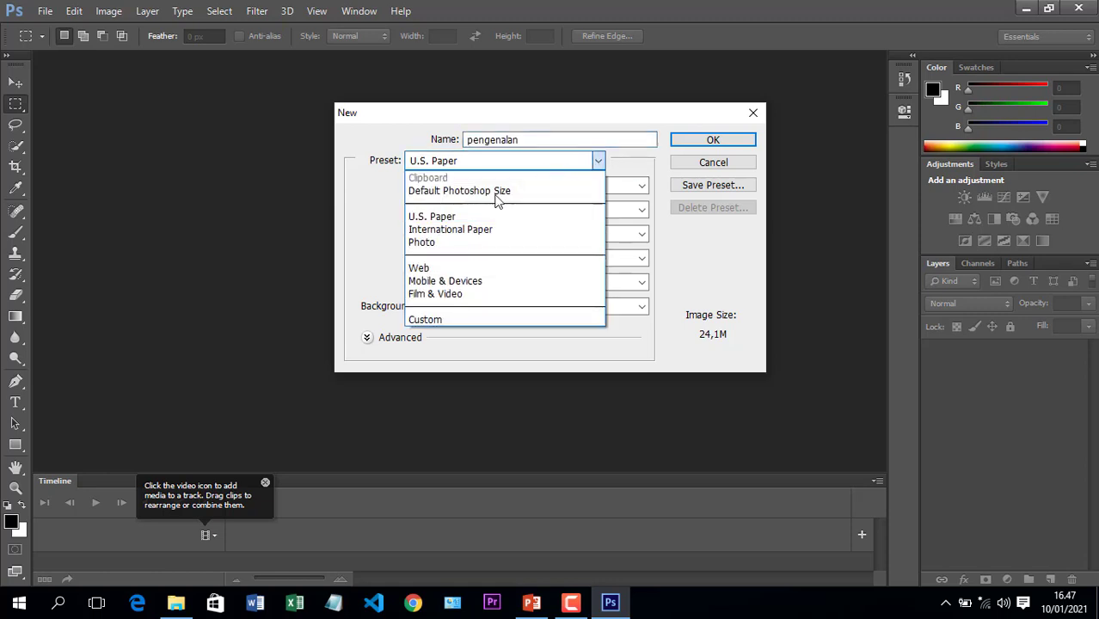
pyautogui.click(464, 231)
pyautogui.click(637, 191)
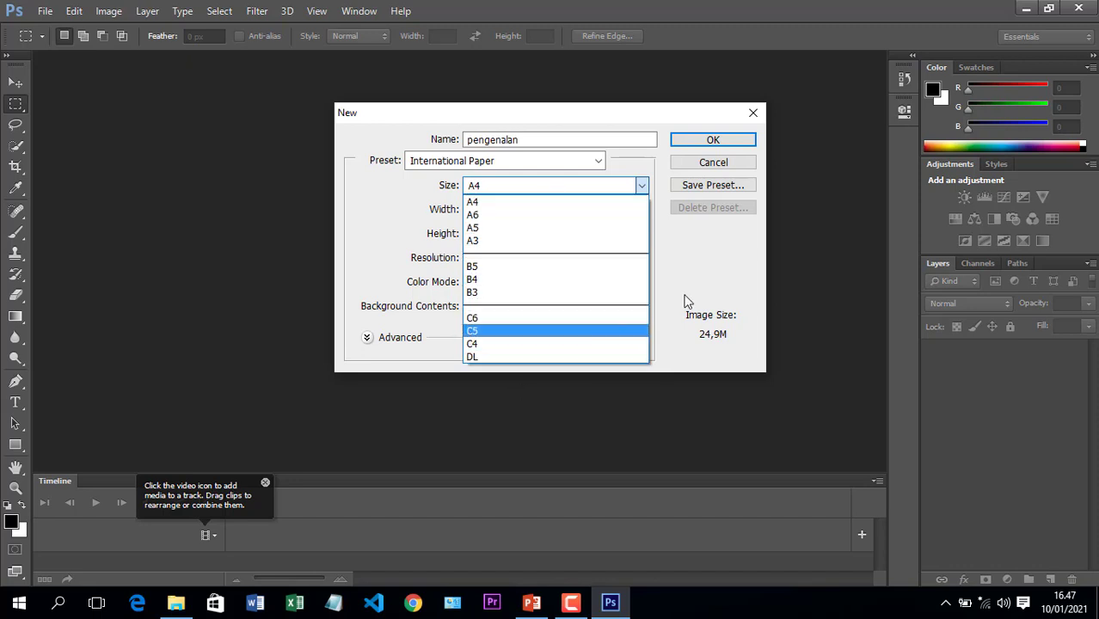
pyautogui.click(540, 203)
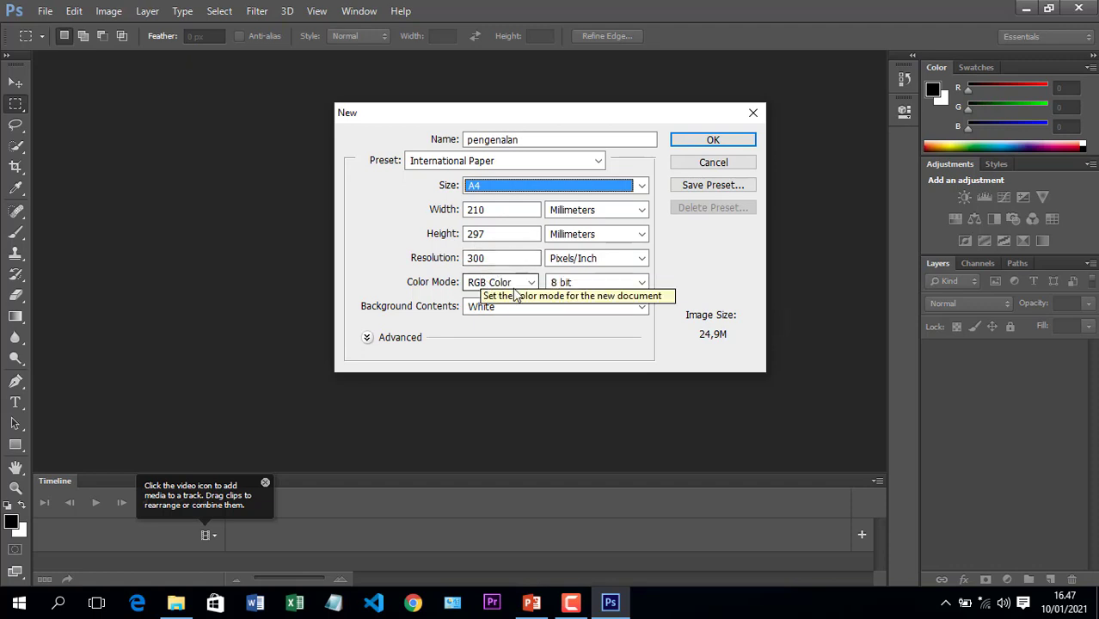
# Set the units of the A4 document's width and height to centimeters
pyautogui.click(587, 211)
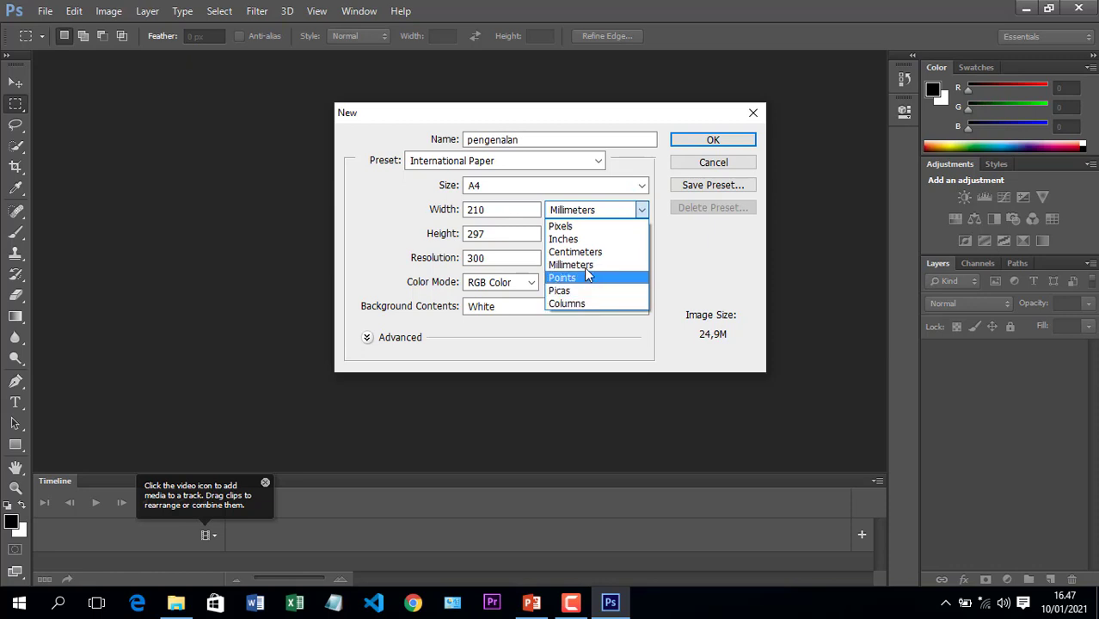
pyautogui.click(588, 253)
pyautogui.click(587, 238)
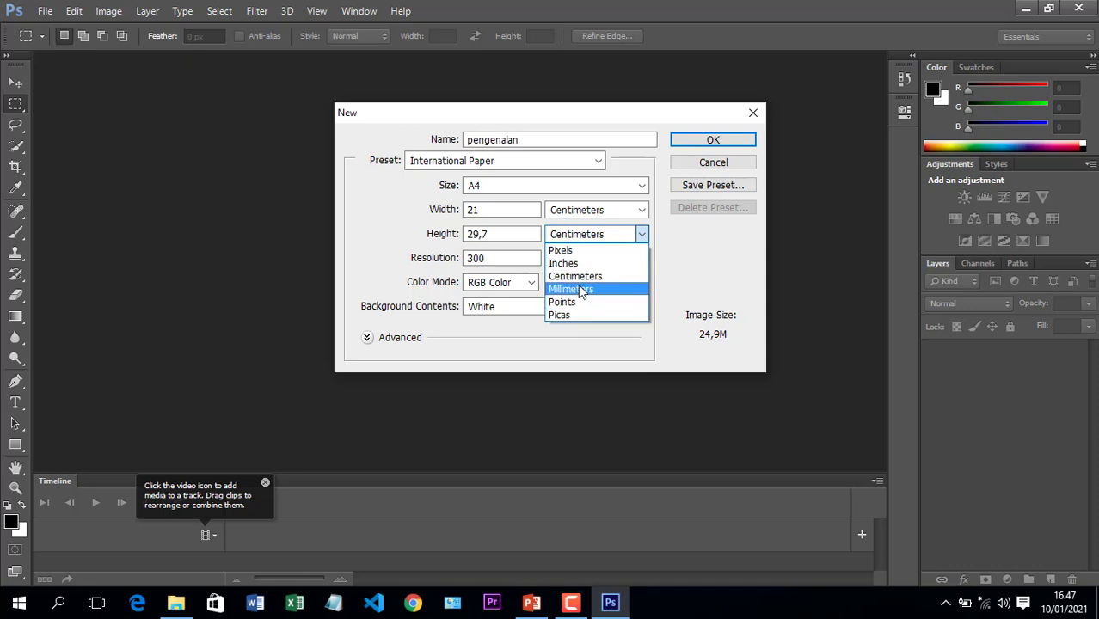
pyautogui.click(581, 276)
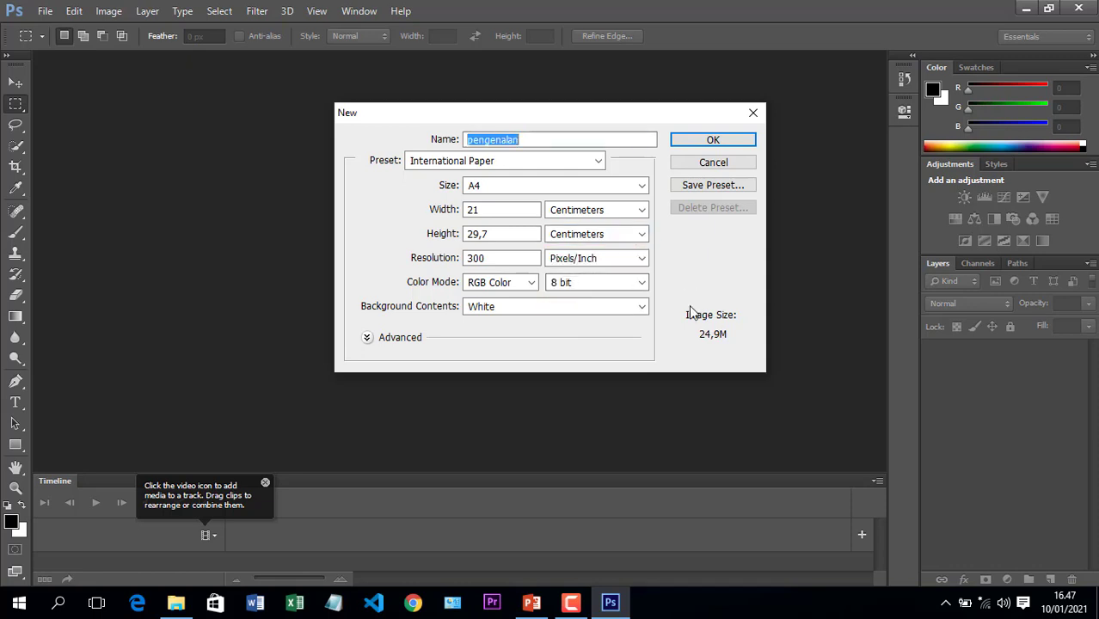
# Switch the preset to U.S. Paper and return it to Default Photoshop Size
pyautogui.click(533, 167)
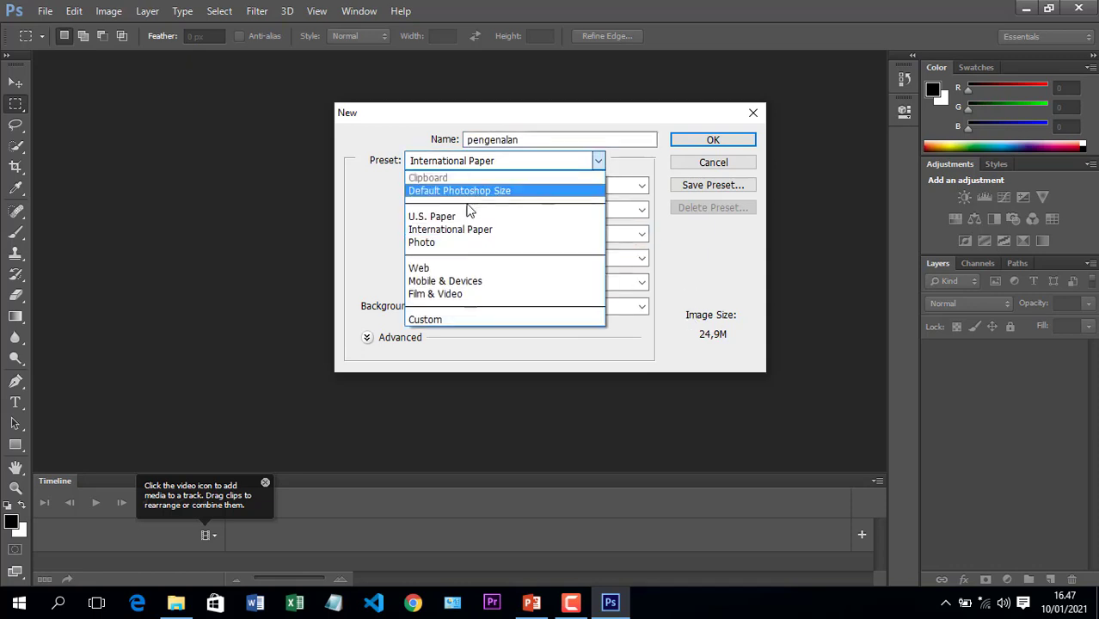
pyautogui.click(465, 214)
pyautogui.click(513, 160)
pyautogui.click(483, 191)
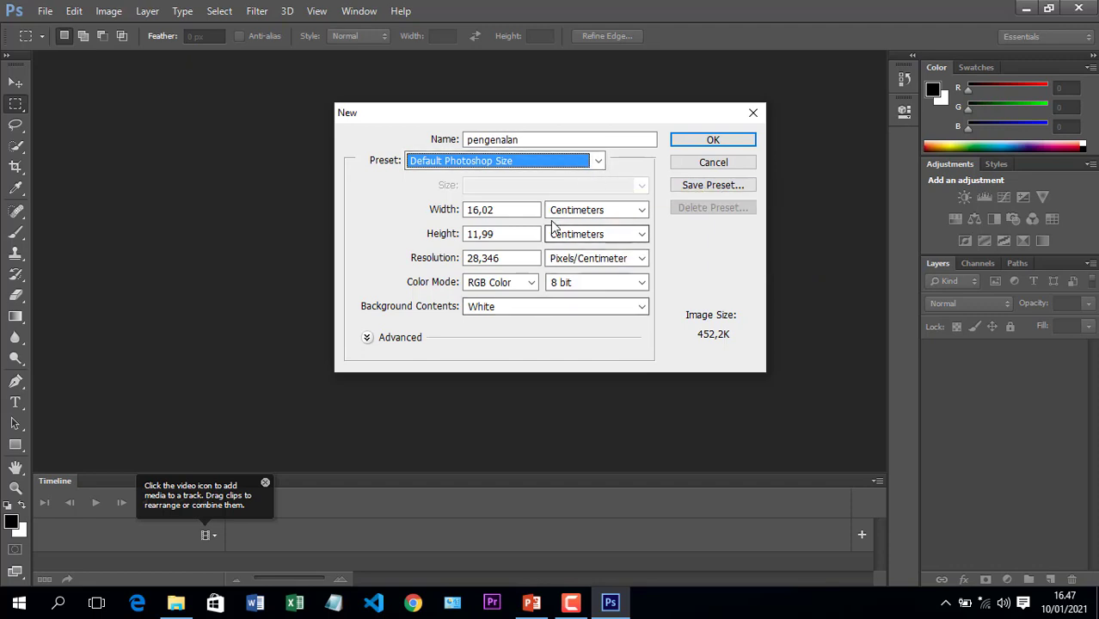
# Select the International Paper preset again with the resolution unit set to Pixels/Inch
pyautogui.click(586, 165)
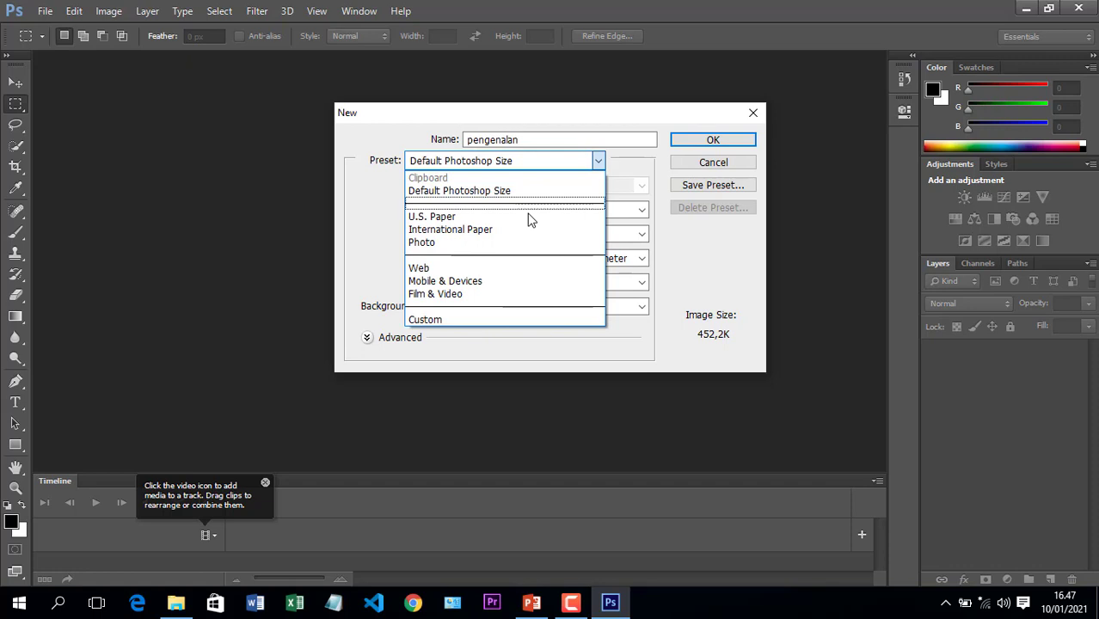
pyautogui.click(485, 230)
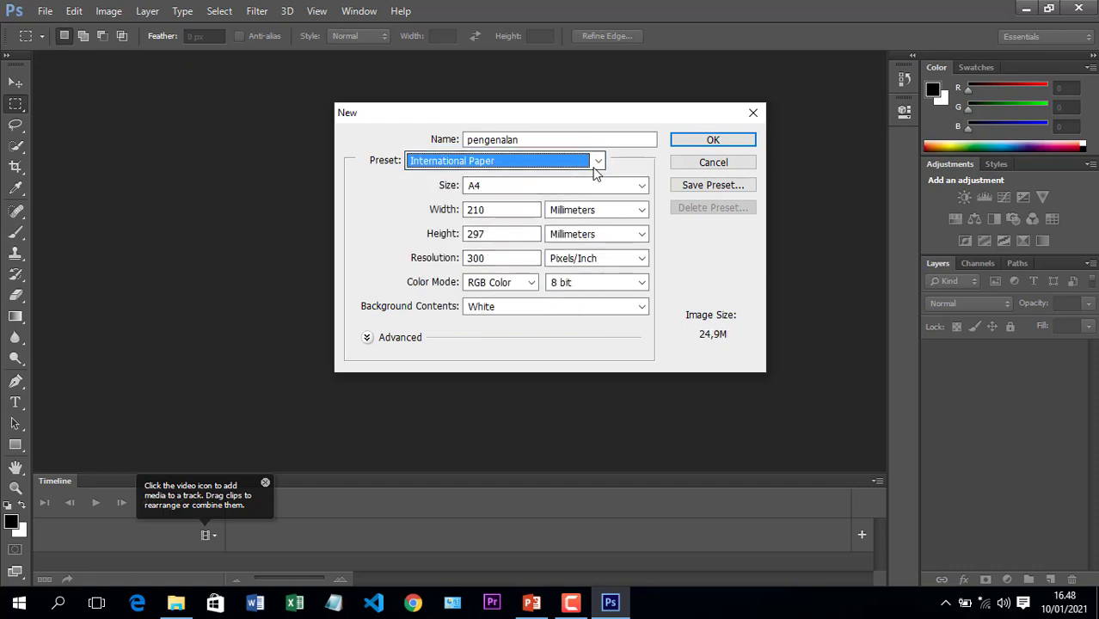
pyautogui.click(585, 259)
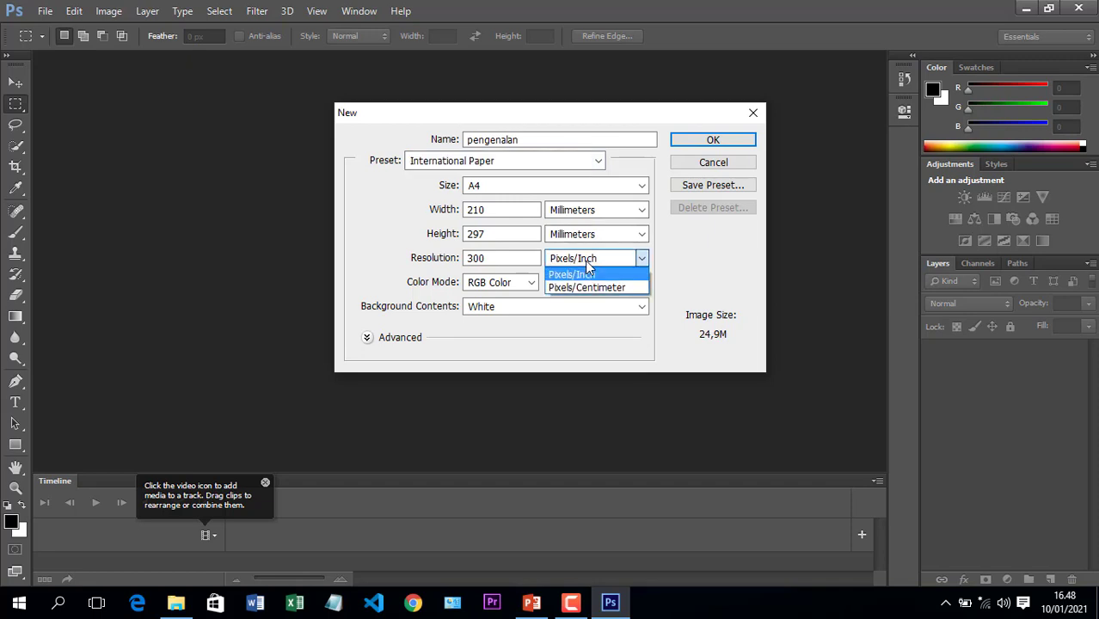
pyautogui.click(587, 275)
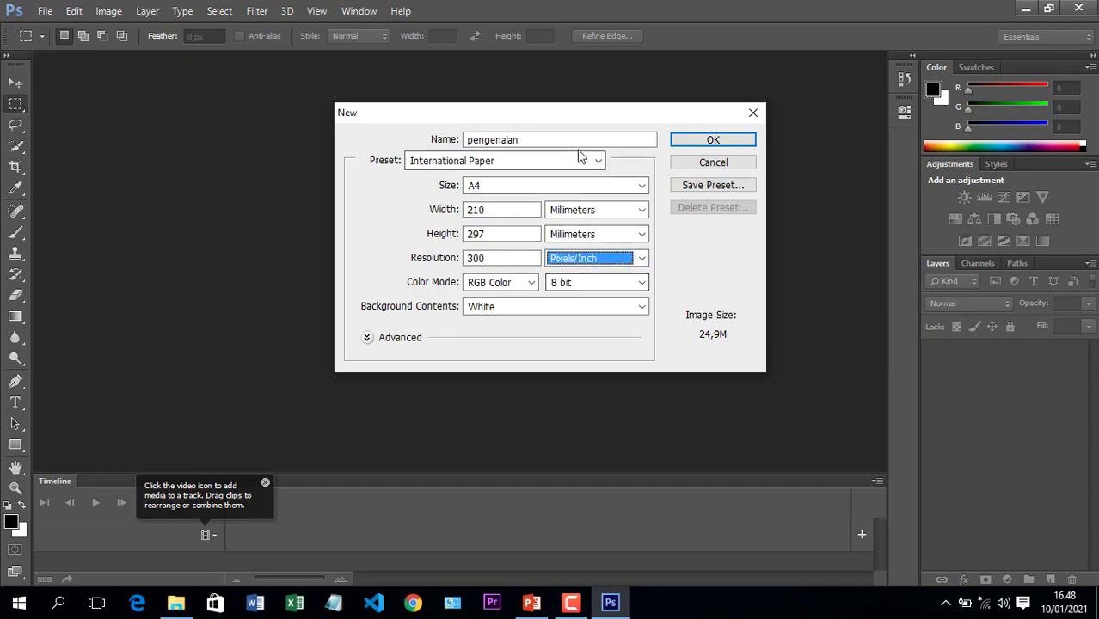
# Set the new document's preset back to Default Photoshop Size
pyautogui.click(602, 163)
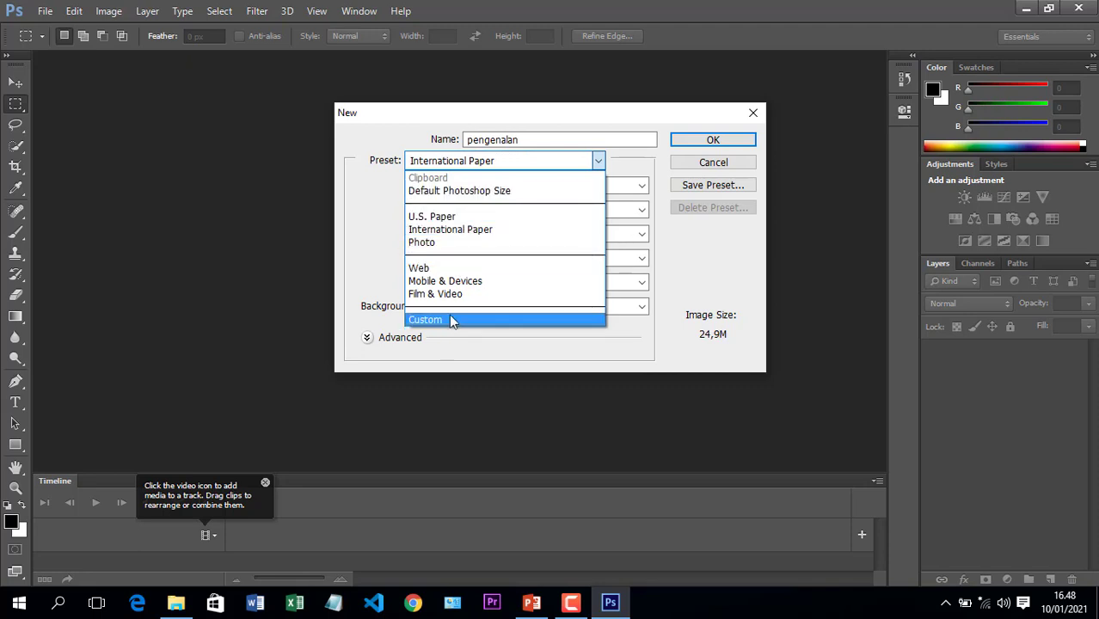
pyautogui.click(459, 193)
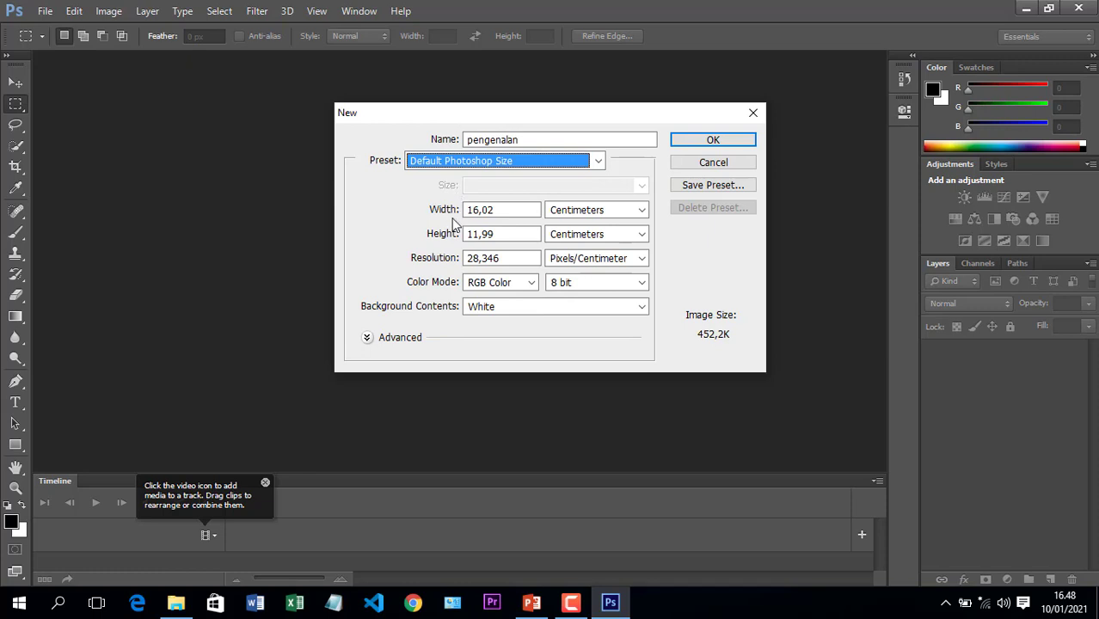
# Set the new document's resolution to 300 Pixels/Inch
pyautogui.click(508, 258)
pyautogui.moveTo(508, 258); pyautogui.dragTo(437, 255)
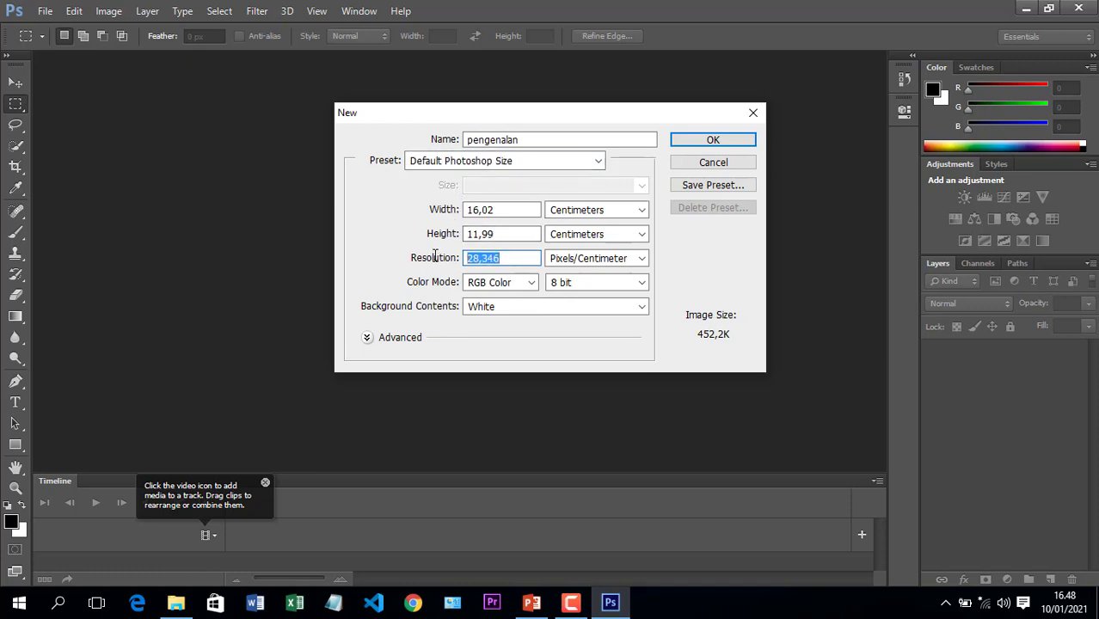
pyautogui.click(641, 258)
pyautogui.click(594, 274)
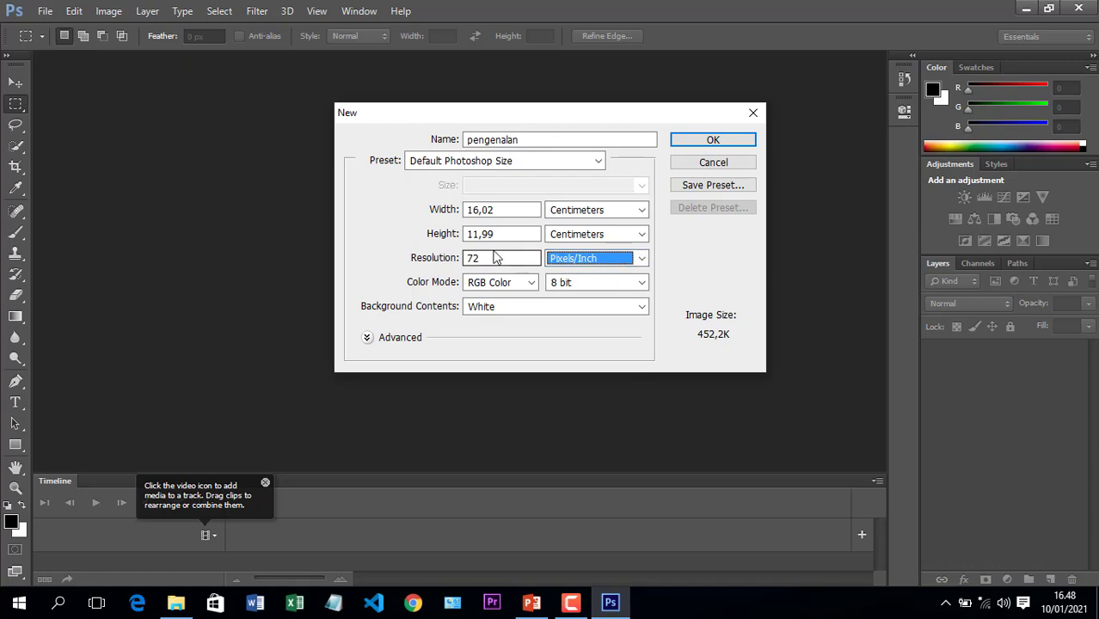
pyautogui.moveTo(506, 255); pyautogui.dragTo(425, 246)
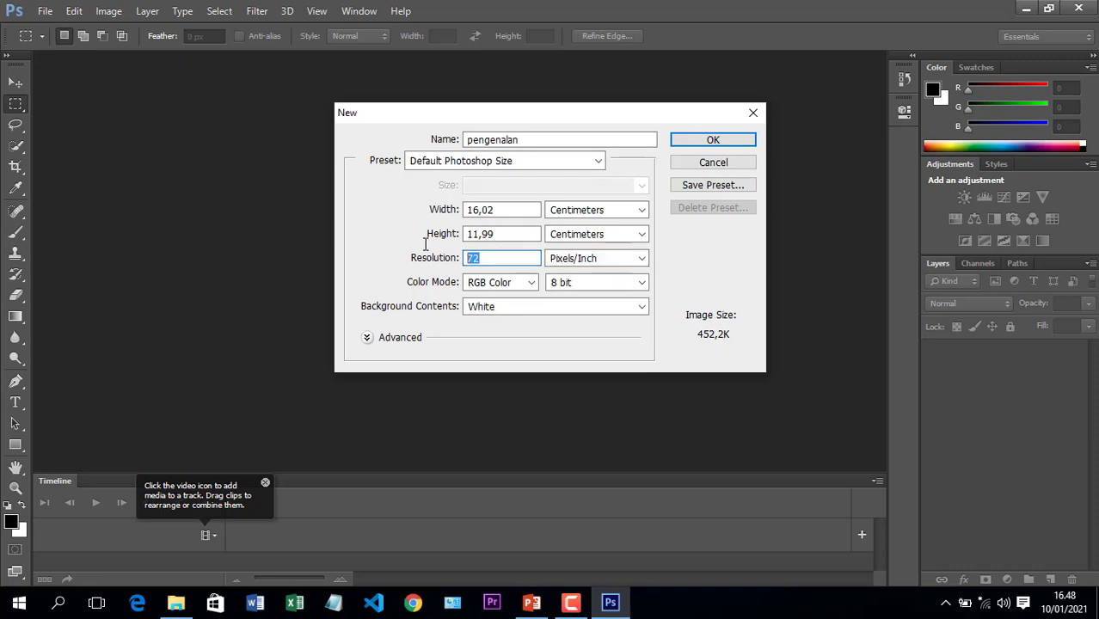
pyautogui.write('3')
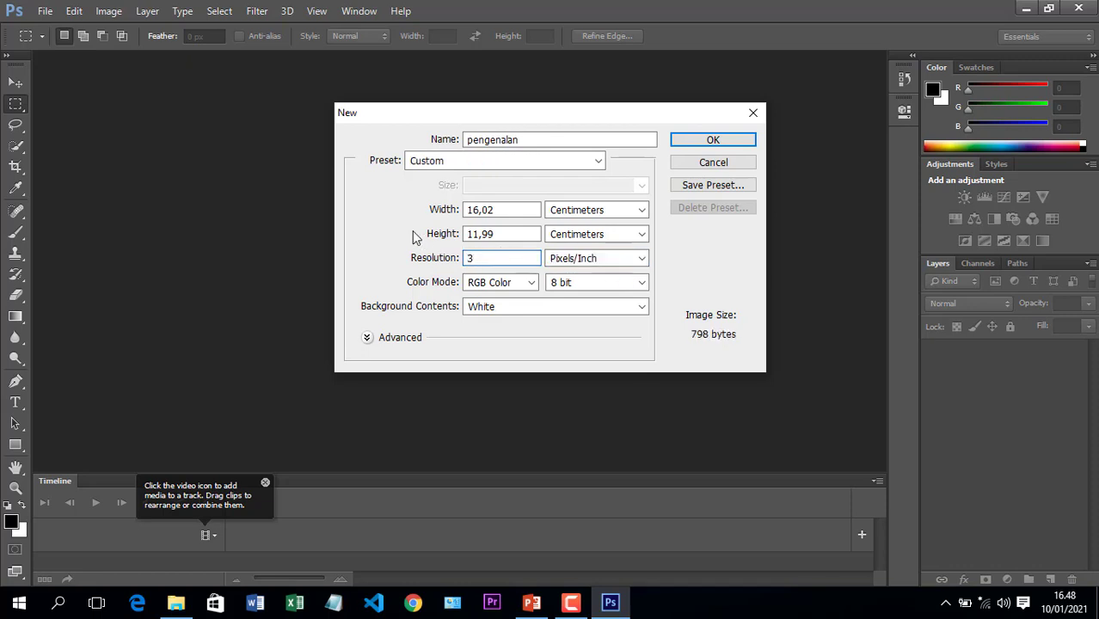
pyautogui.write('00')
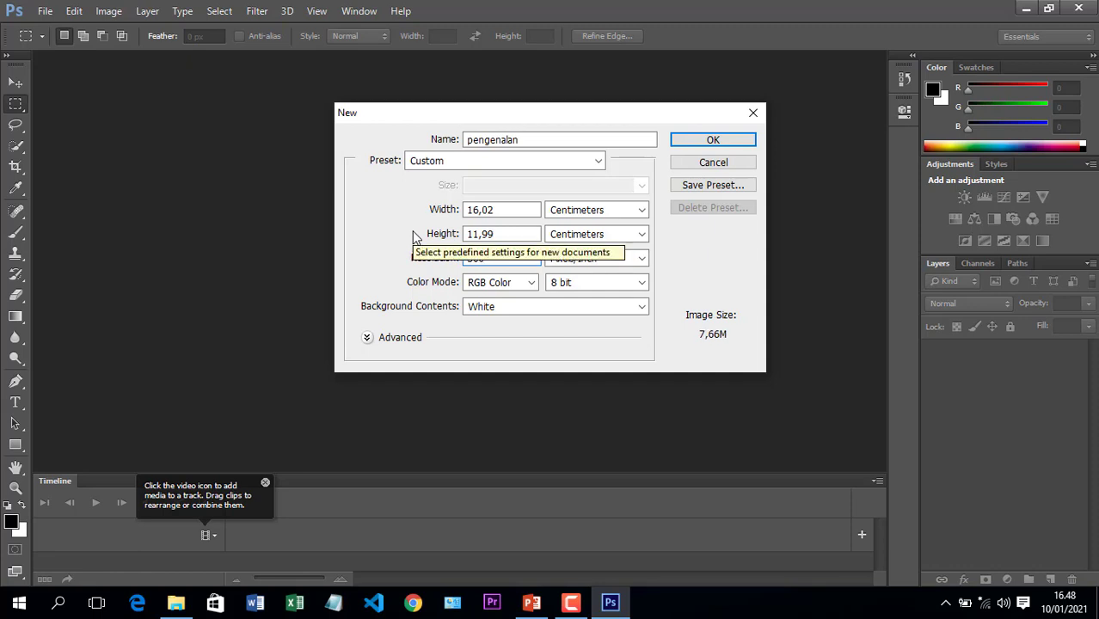
# Review the Background Contents options of the new document, keeping White
pyautogui.click(549, 307)
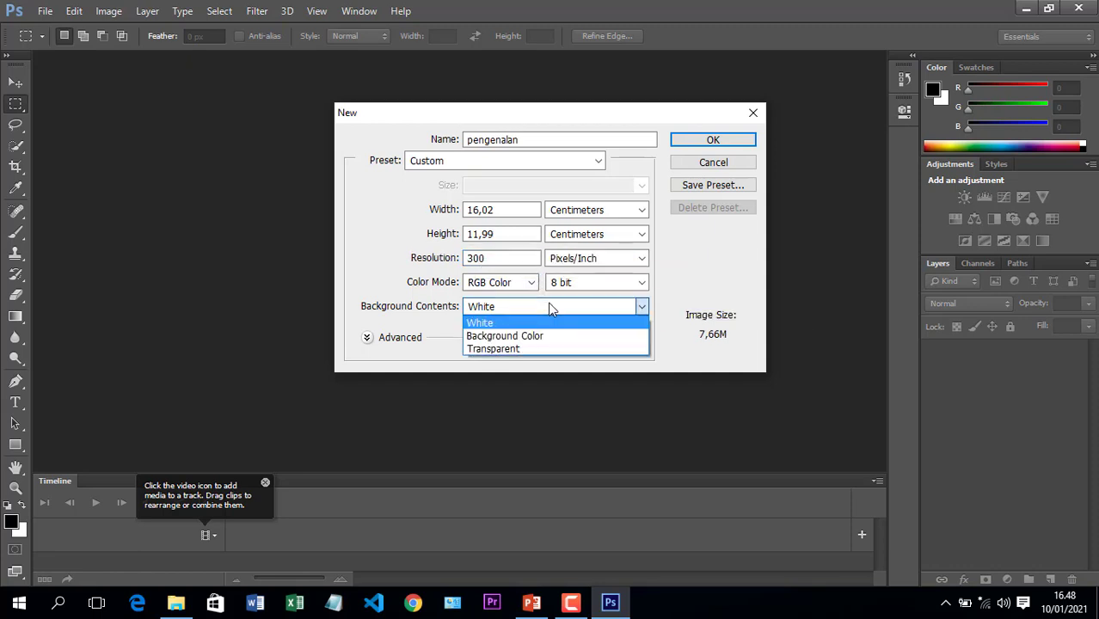
pyautogui.click(549, 307)
pyautogui.click(550, 308)
pyautogui.click(550, 308)
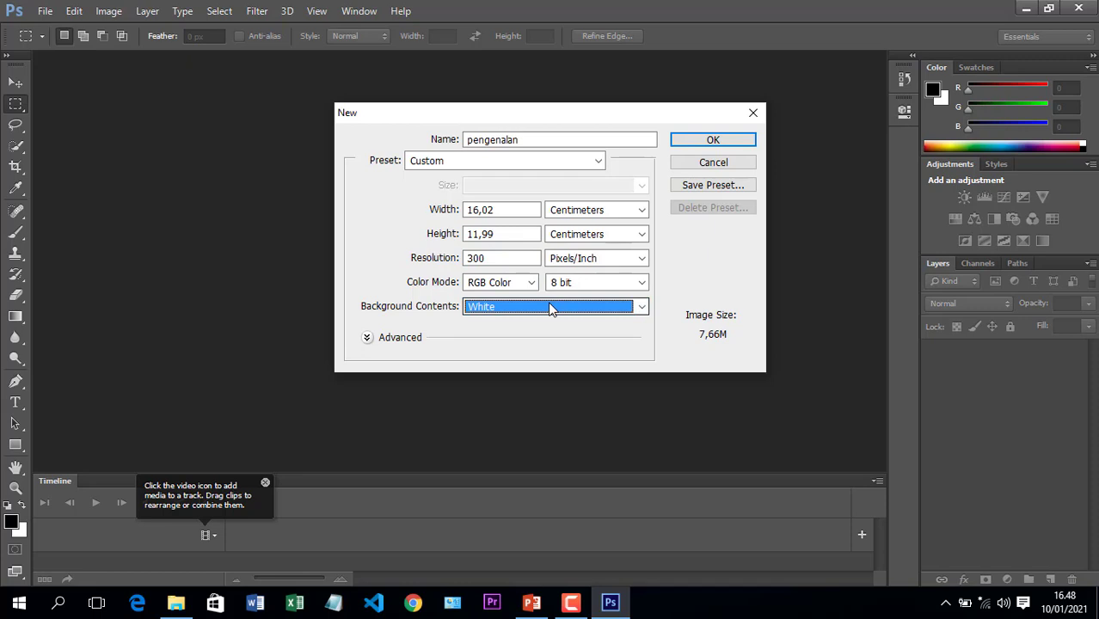
# Restore the Default Photoshop Size preset and set its resolution unit to Pixels/Inch
pyautogui.click(595, 162)
pyautogui.click(564, 193)
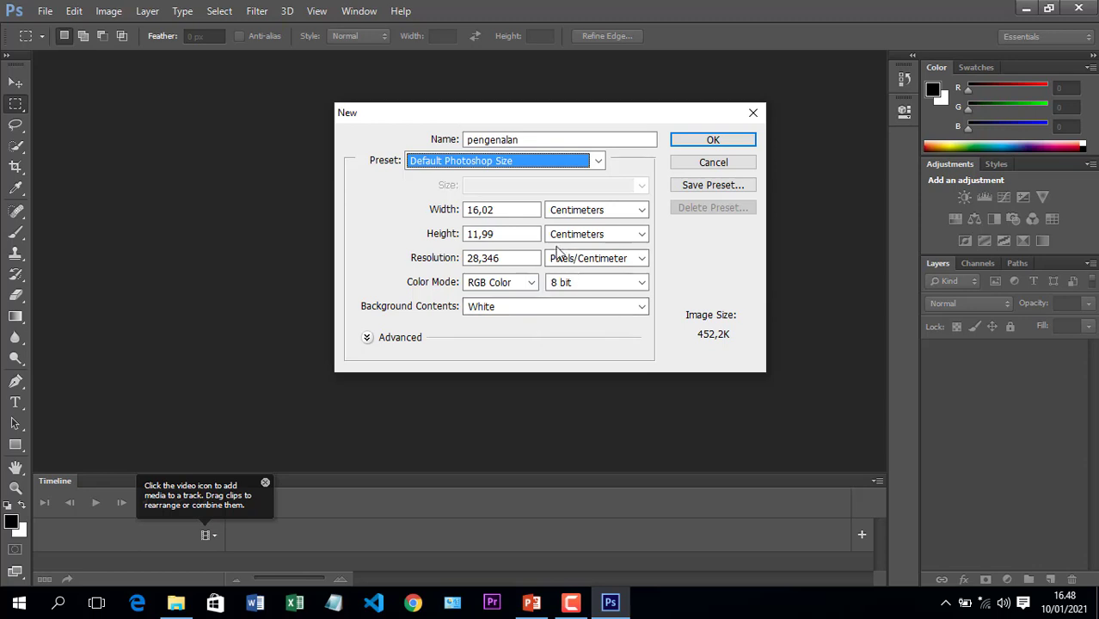
pyautogui.click(585, 260)
pyautogui.click(584, 275)
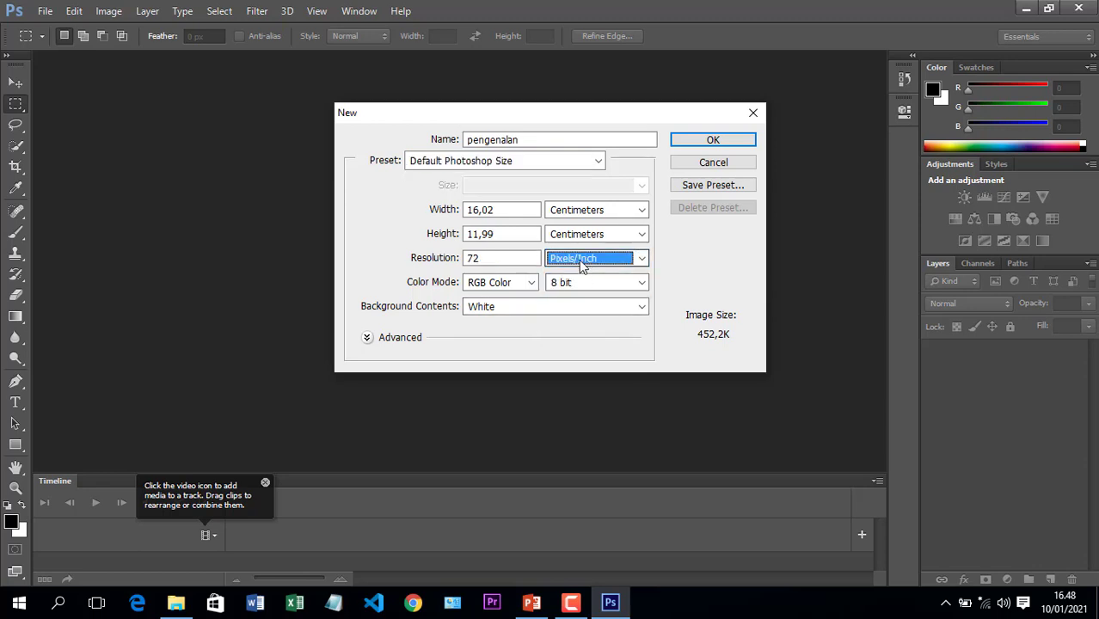
# Try the 16 bit and 32 bit color depths for RGB Color, and return to 8 bit
pyautogui.click(532, 286)
pyautogui.click(534, 289)
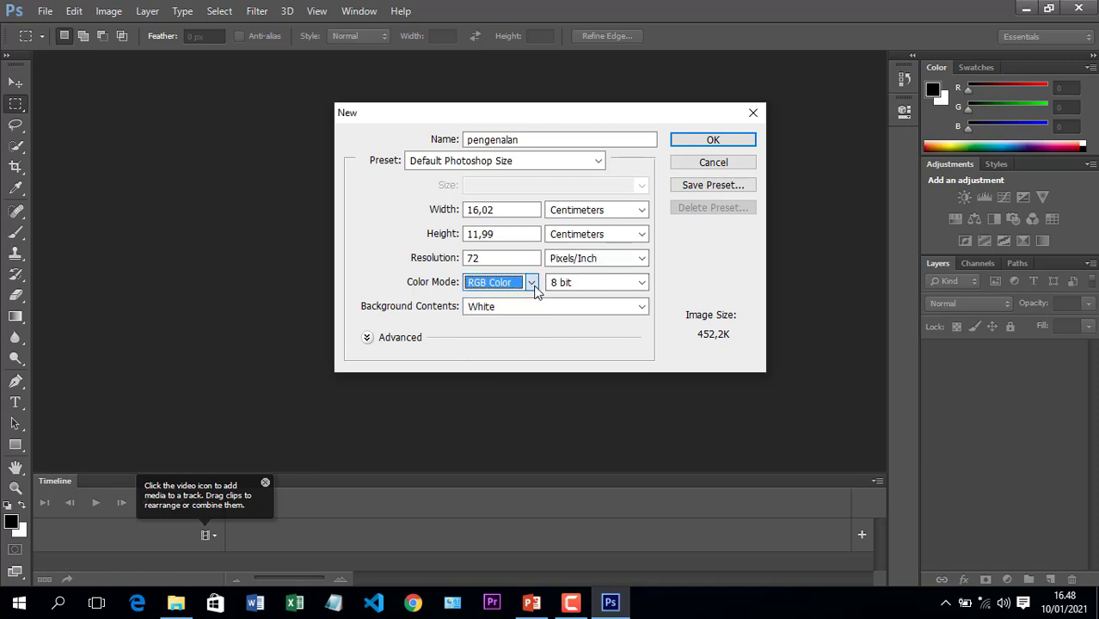
pyautogui.click(572, 284)
pyautogui.click(564, 323)
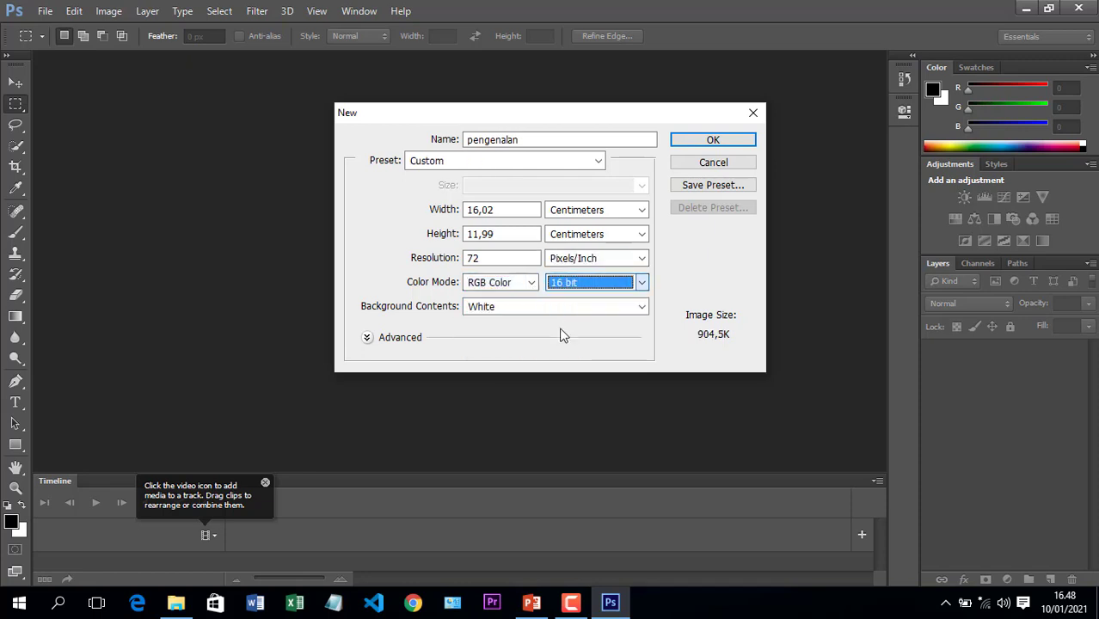
pyautogui.click(575, 284)
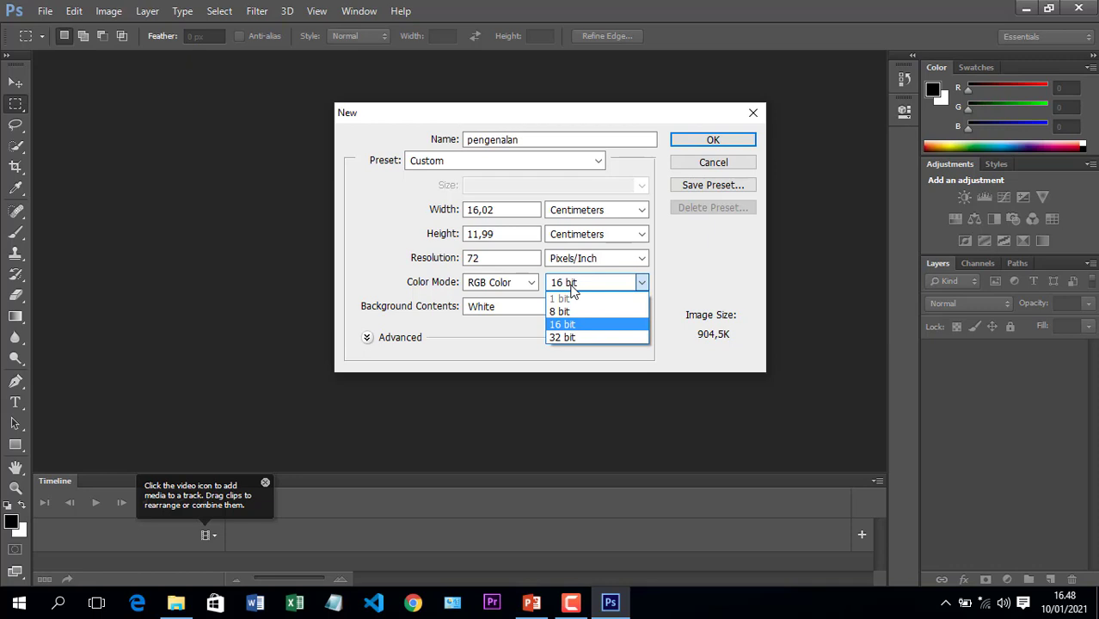
pyautogui.click(566, 339)
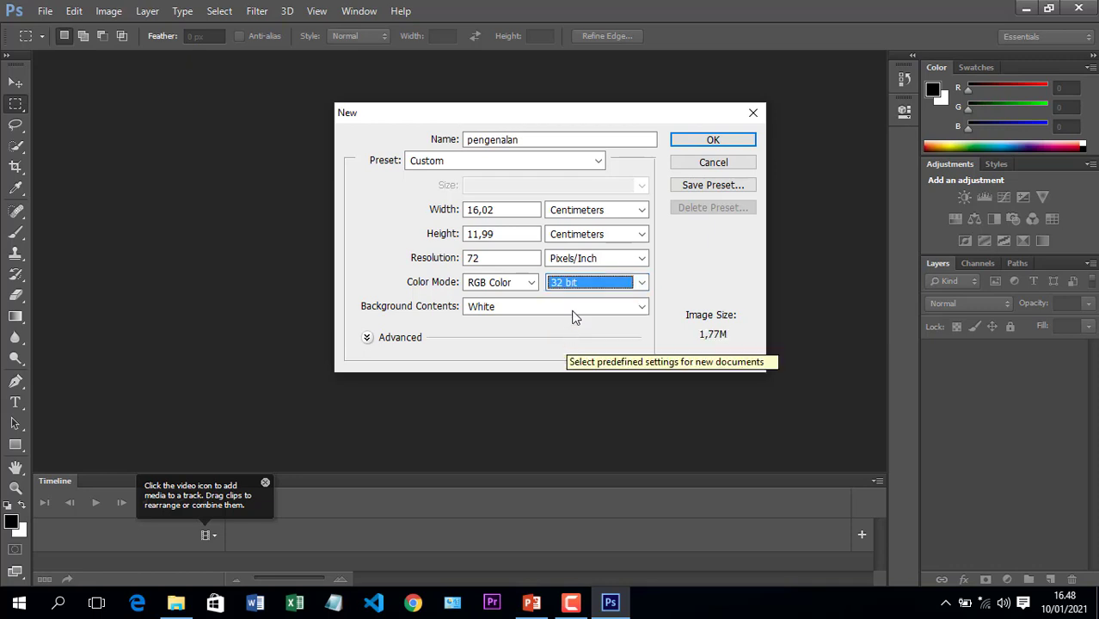
pyautogui.click(581, 283)
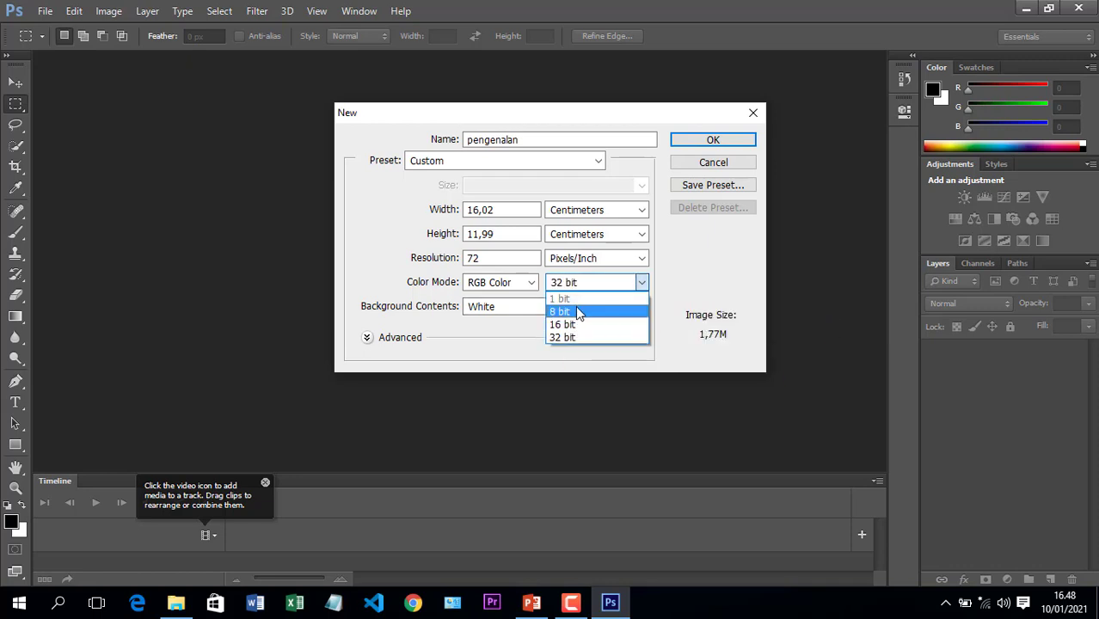
pyautogui.click(577, 312)
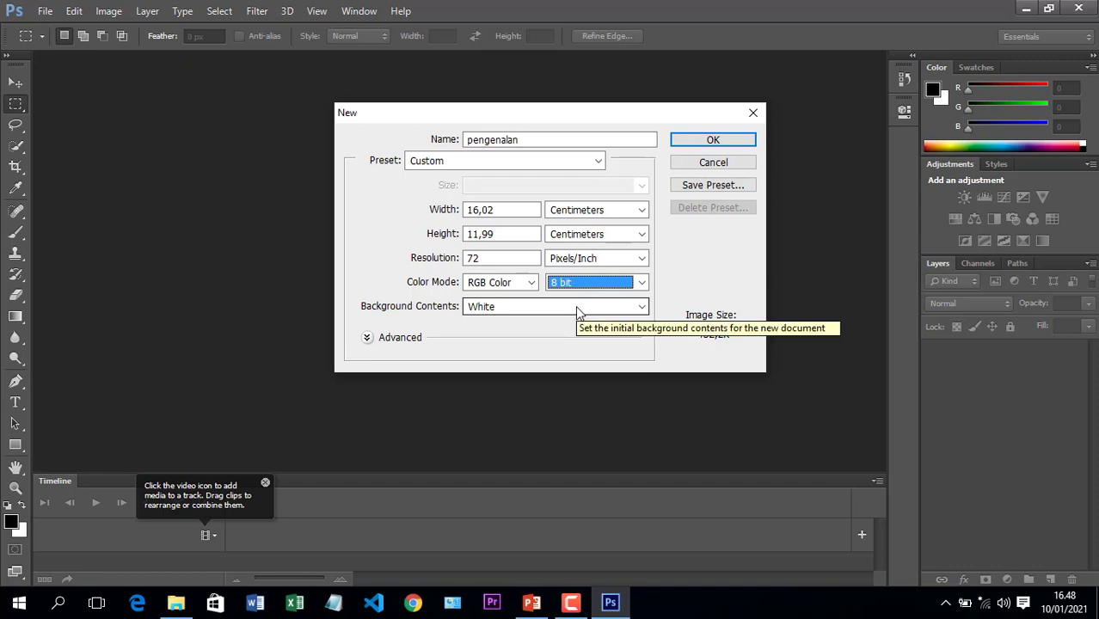
# Try the Bitmap, Lab Color and CMYK Color modes, and return the color mode to RGB Color
pyautogui.click(517, 287)
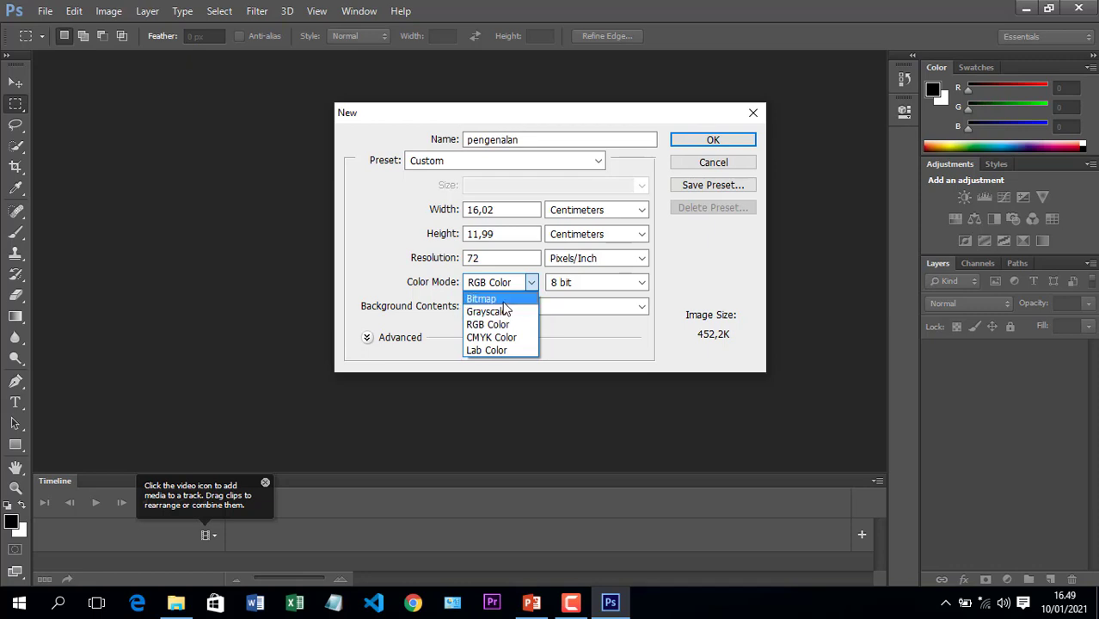
pyautogui.click(502, 298)
pyautogui.click(507, 282)
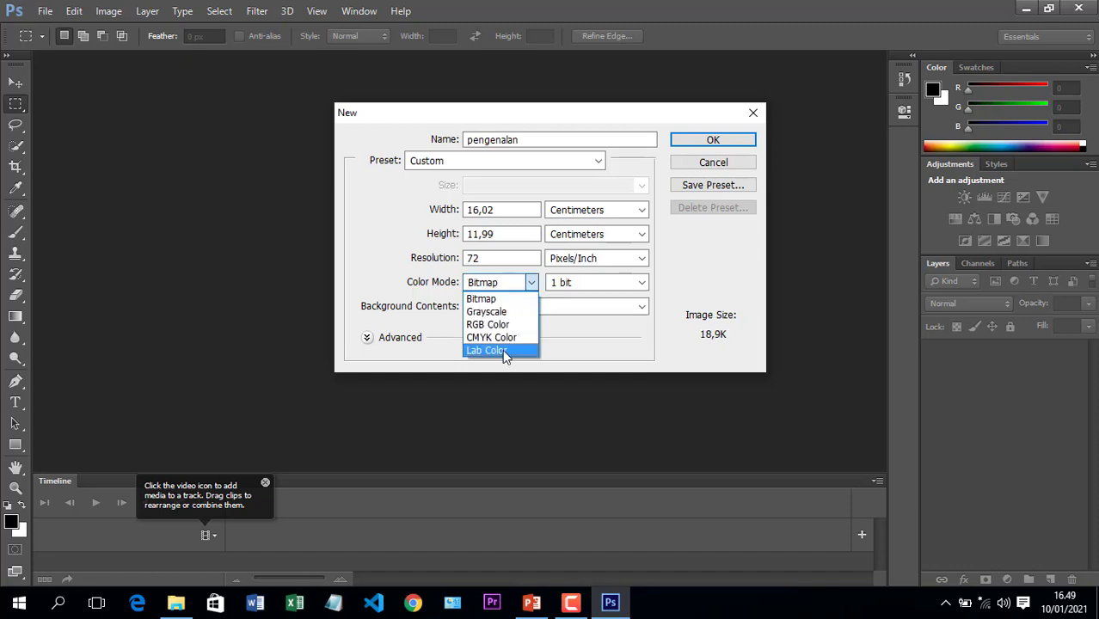
pyautogui.click(503, 349)
pyautogui.click(508, 288)
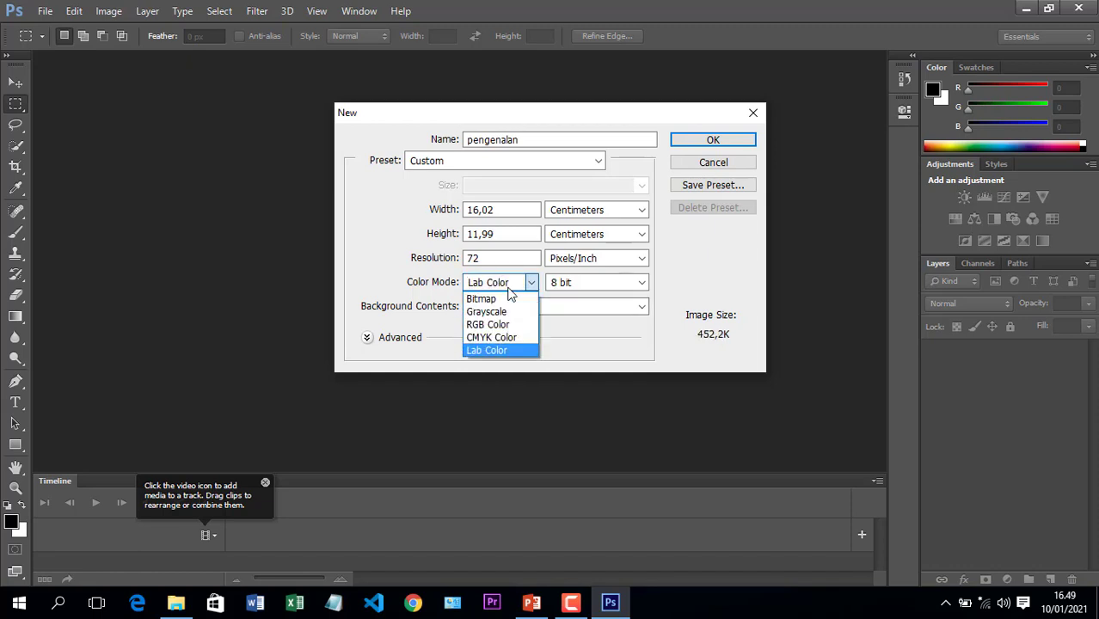
pyautogui.click(501, 339)
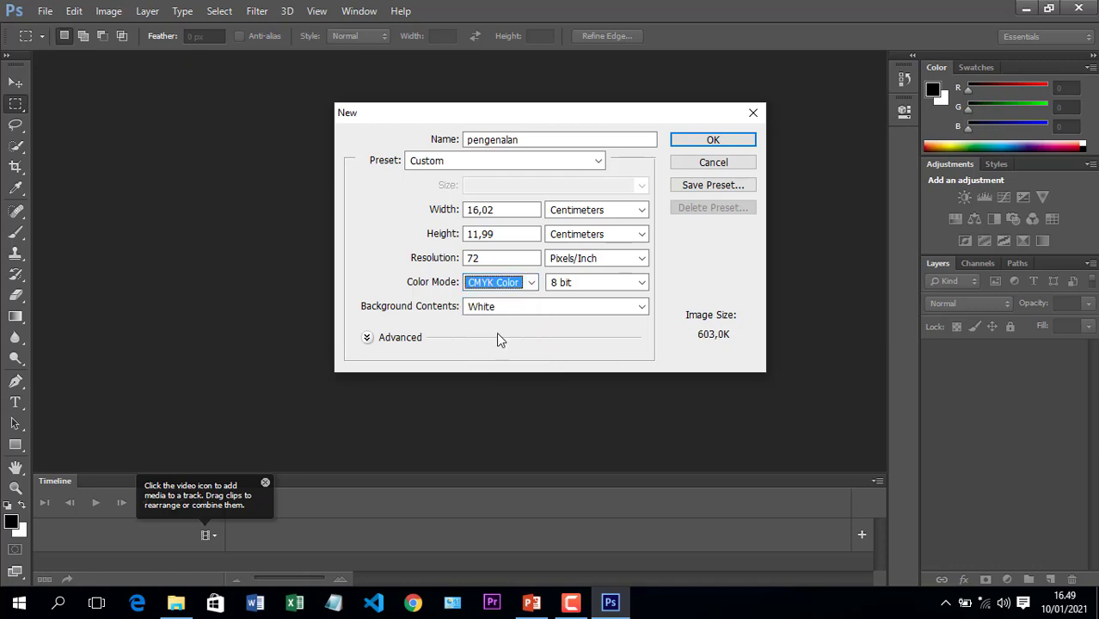
pyautogui.click(505, 288)
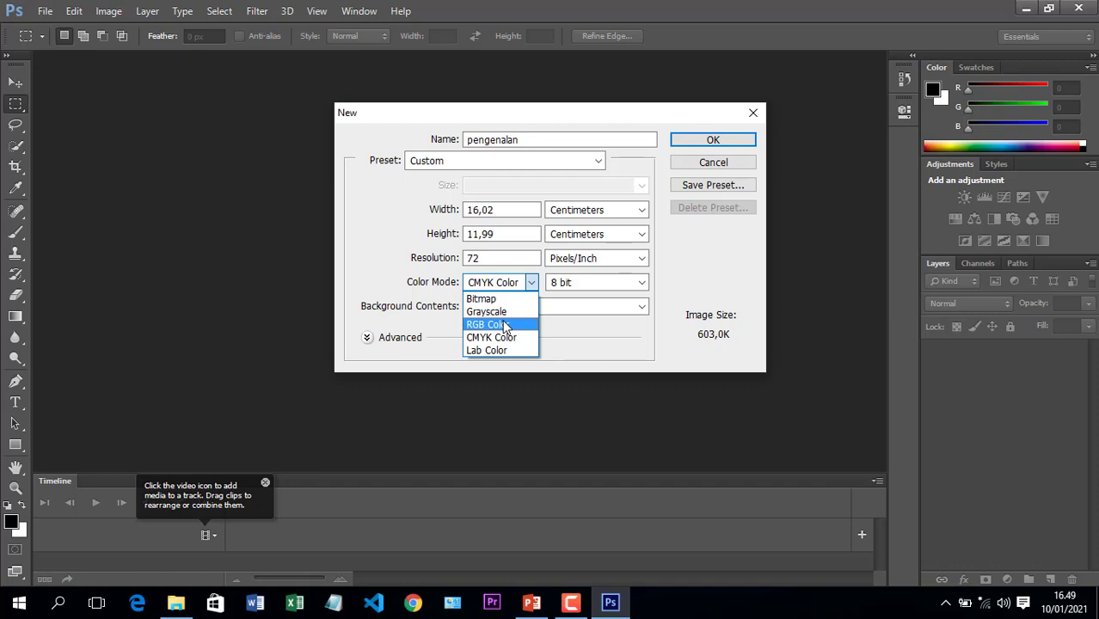
pyautogui.click(503, 326)
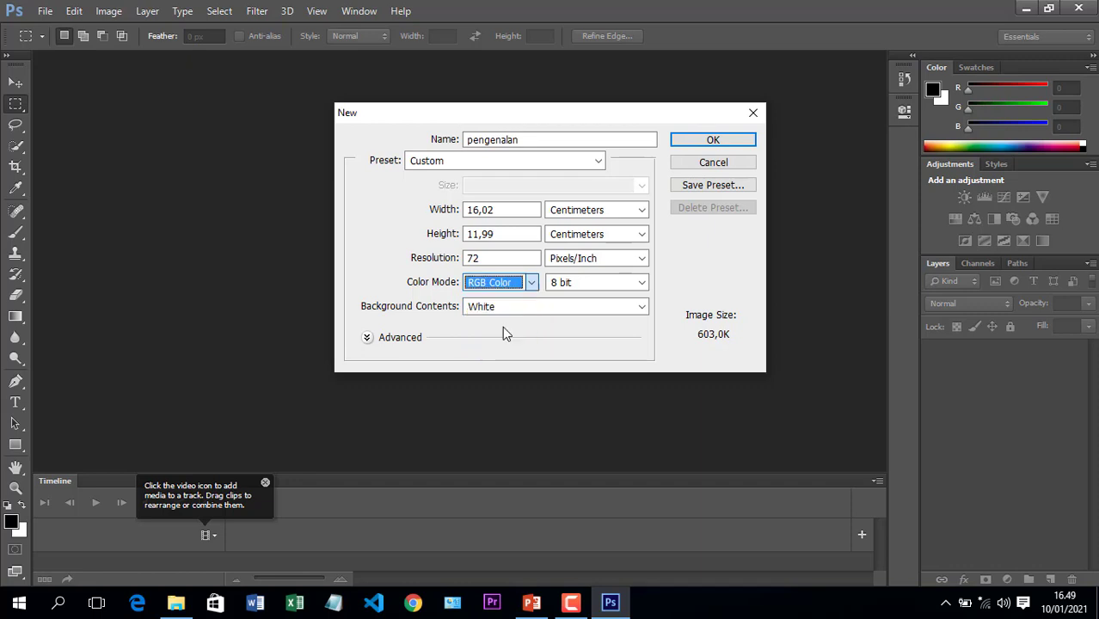
# Create the document and convert its locked Background into a regular layer named Layer 0
pyautogui.hotkey('shift', 'Tab')
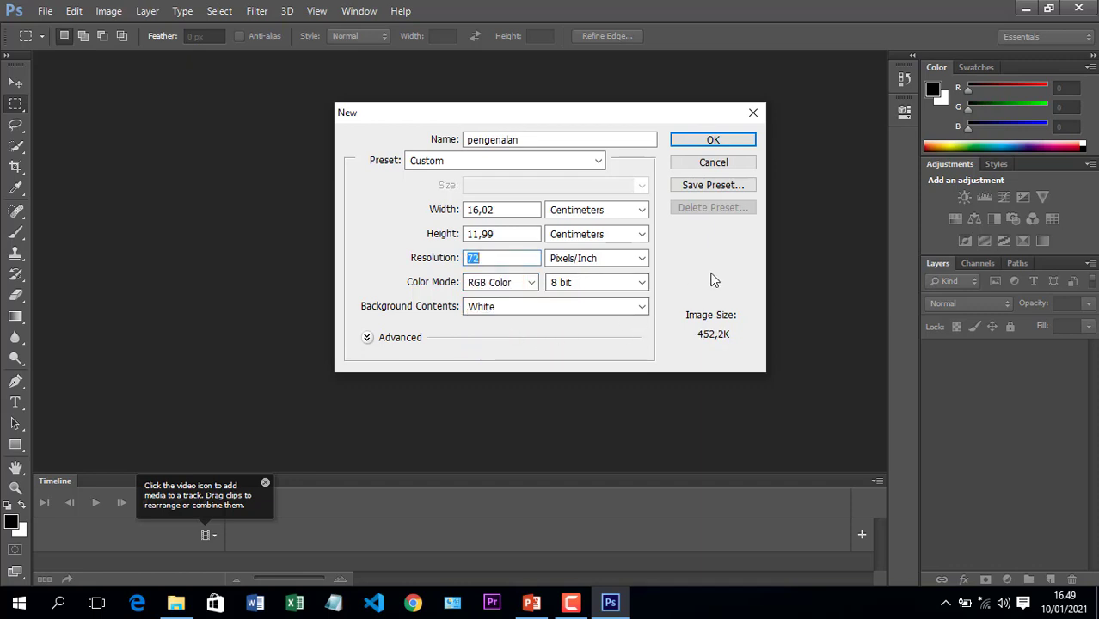
pyautogui.click(713, 140)
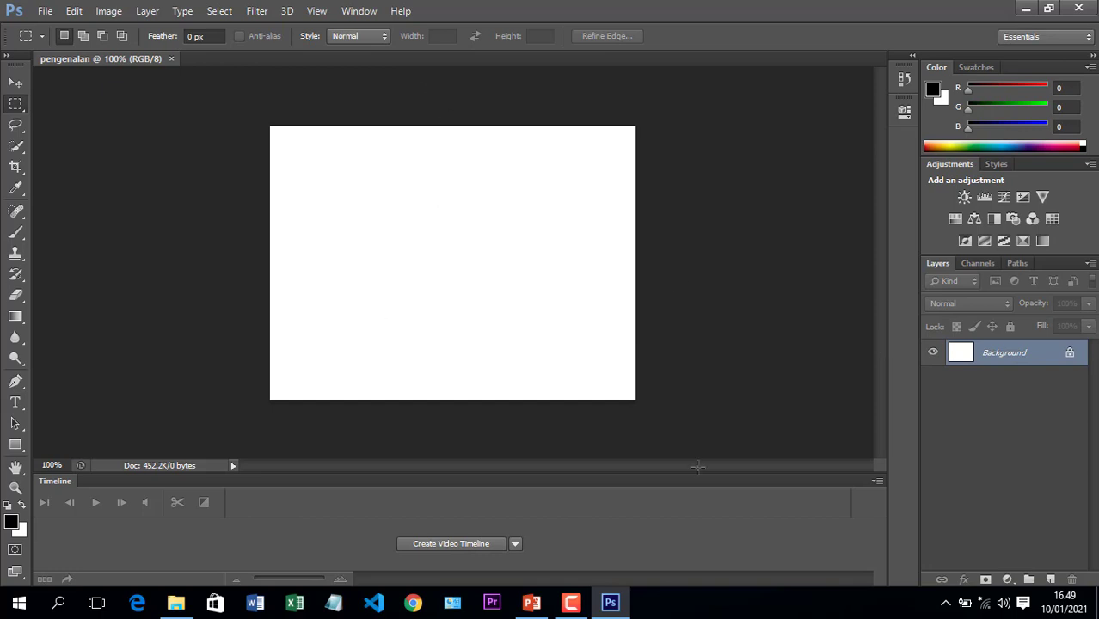
pyautogui.doubleClick(1005, 356)
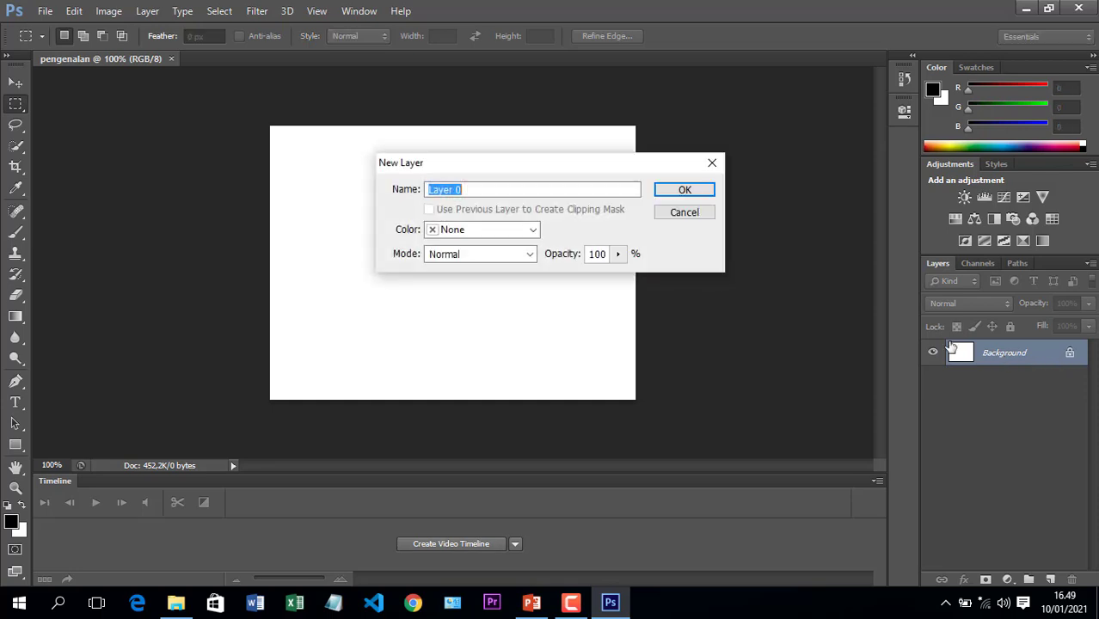
pyautogui.click(677, 191)
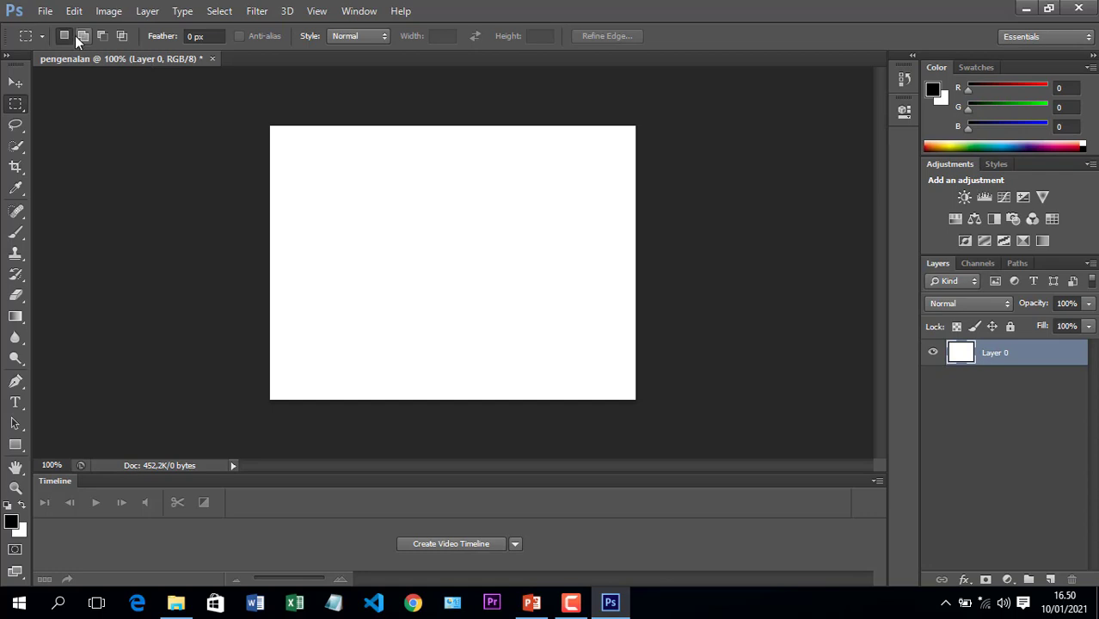
# Activate the Move tool and shift the white layer diagonally down and to the right on the canvas
pyautogui.click(45, 37)
pyautogui.click(46, 37)
pyautogui.click(62, 36)
pyautogui.click(17, 84)
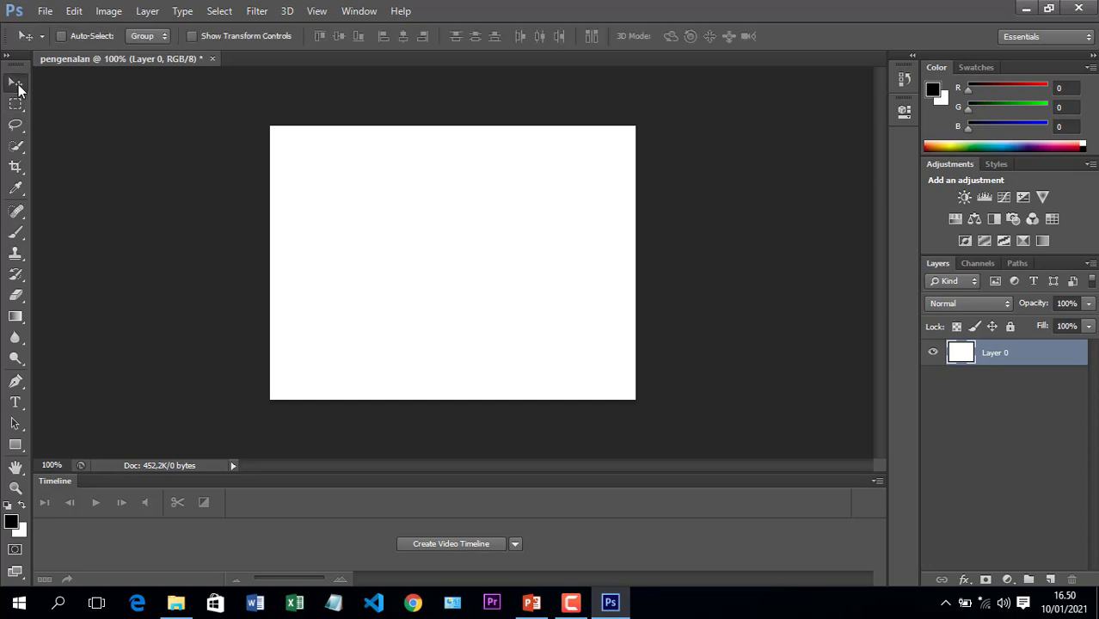
pyautogui.moveTo(354, 222); pyautogui.dragTo(444, 281)
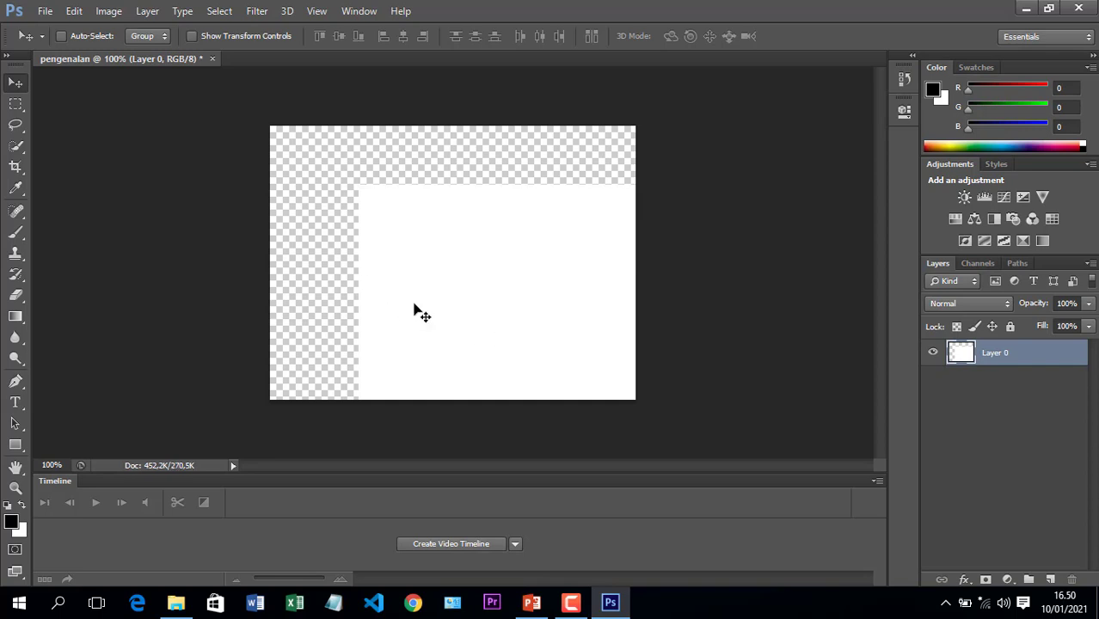
# Try to move the canvas content with no layer selected
pyautogui.moveTo(323, 245); pyautogui.dragTo(358, 282)
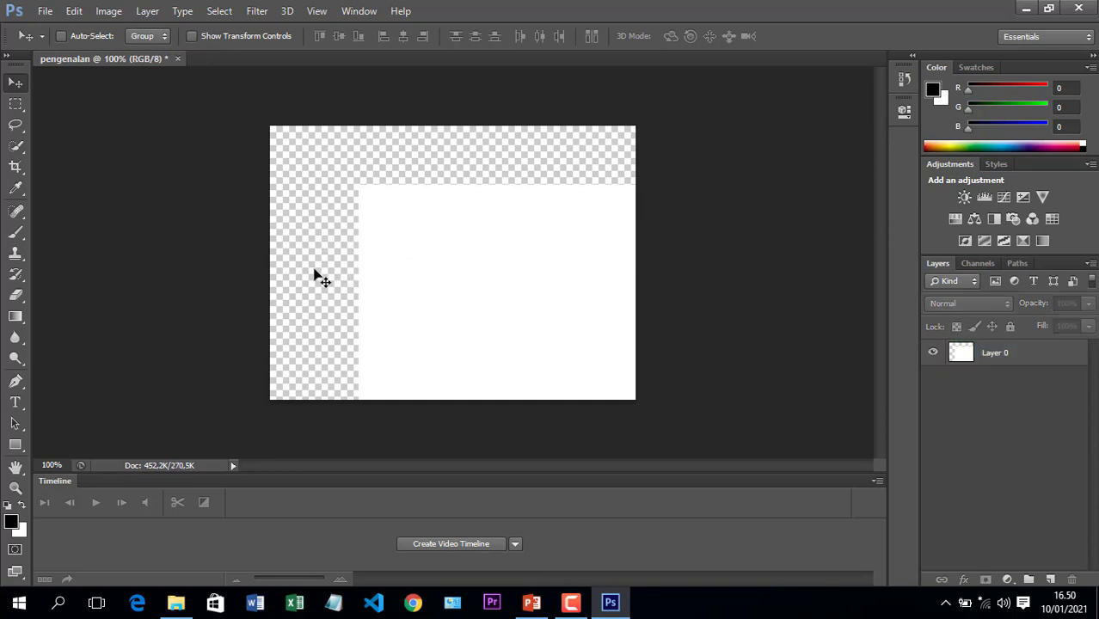
pyautogui.click(347, 284)
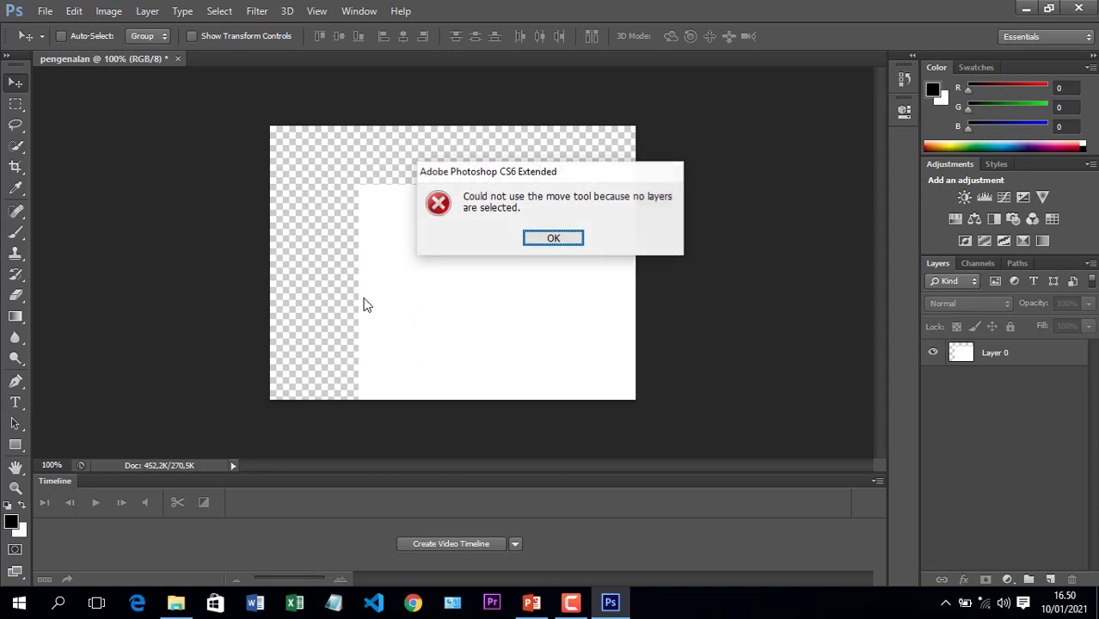
pyautogui.click(543, 239)
pyautogui.click(509, 258)
pyautogui.click(543, 241)
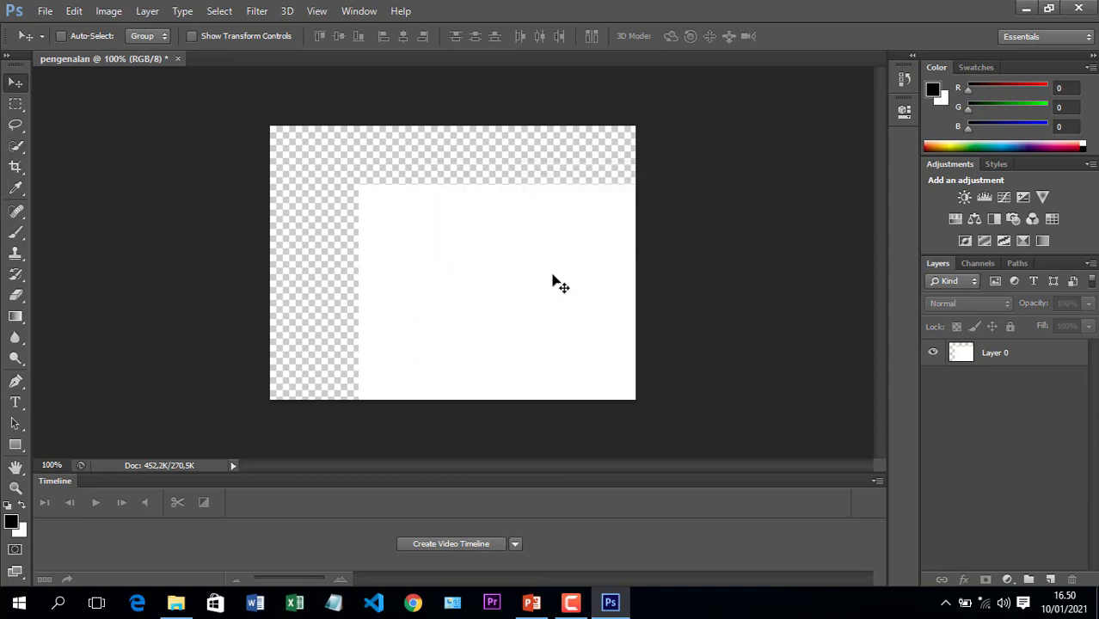
pyautogui.click(550, 278)
pyautogui.click(554, 239)
# Select Layer 0, move it back to fill the canvas, and duplicate it
pyautogui.click(1011, 354)
pyautogui.moveTo(576, 294); pyautogui.dragTo(489, 237)
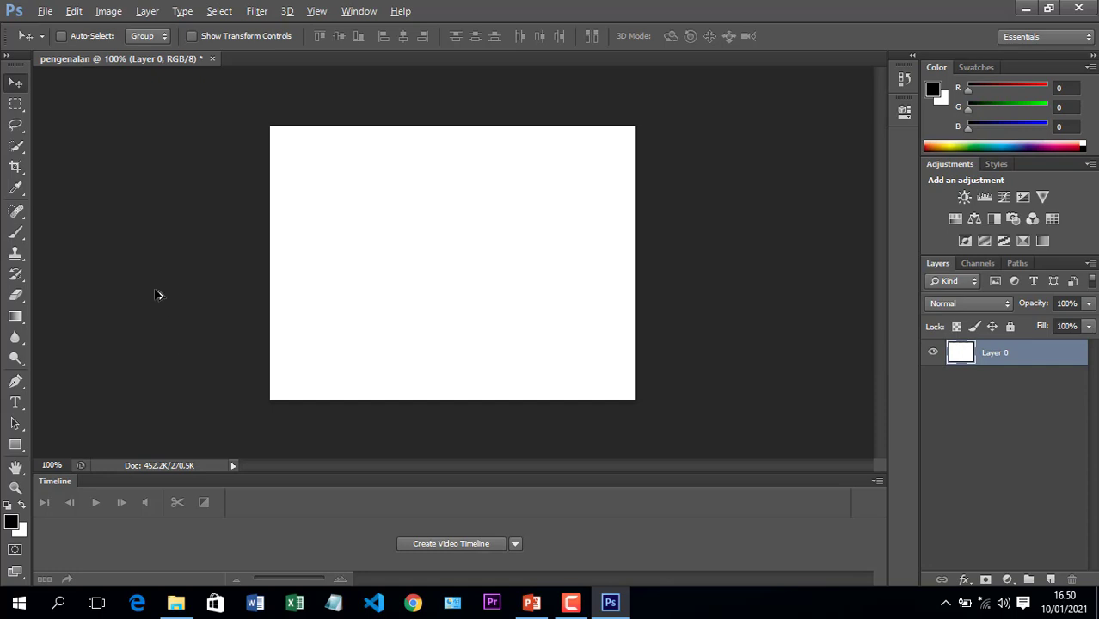
pyautogui.keyDown('alt'); pyautogui.moveTo(160, 294); pyautogui.dragTo(180, 321); pyautogui.keyUp('alt')
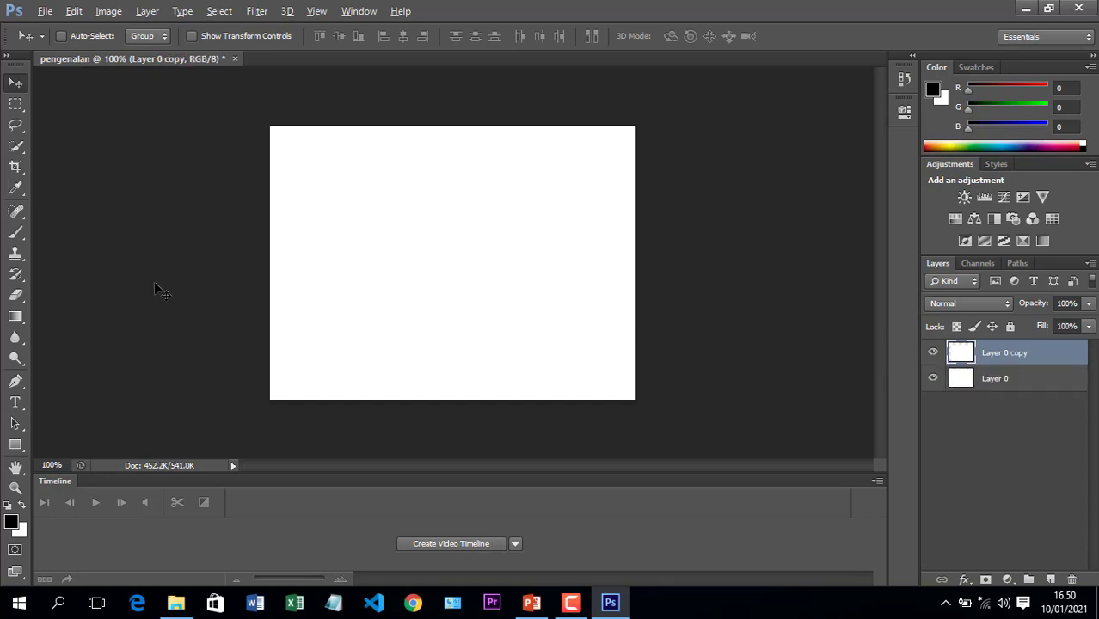
# Delete the duplicated layer, Layer 0 copy, and confirm its removal
pyautogui.click(1028, 378)
pyautogui.click(1028, 359)
pyautogui.rightClick(1029, 360)
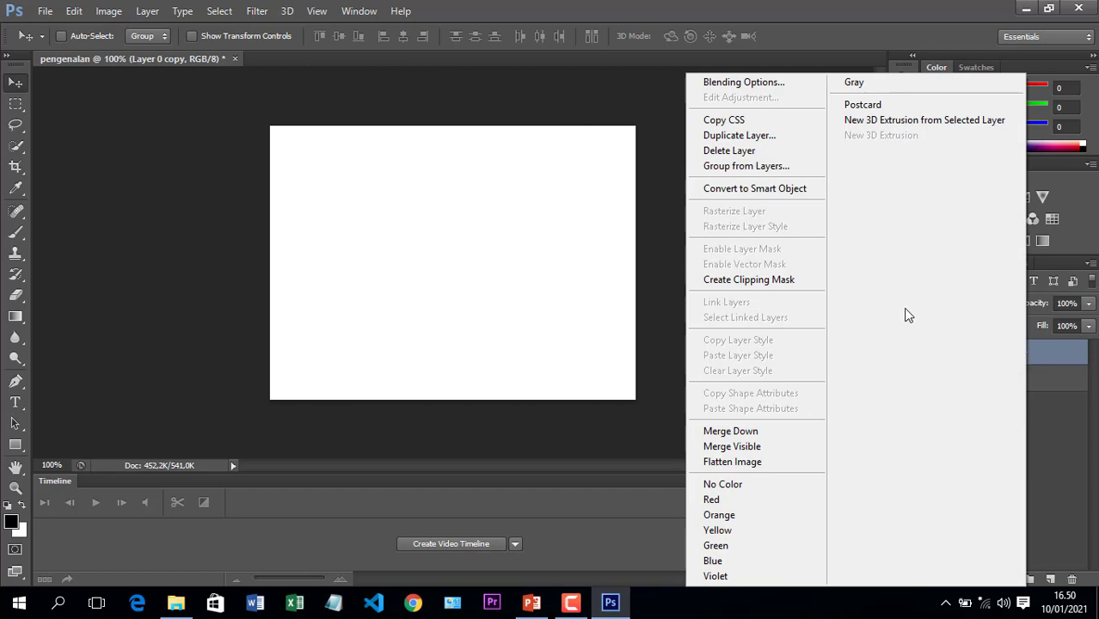
pyautogui.click(1091, 475)
pyautogui.click(993, 383)
pyautogui.rightClick(989, 359)
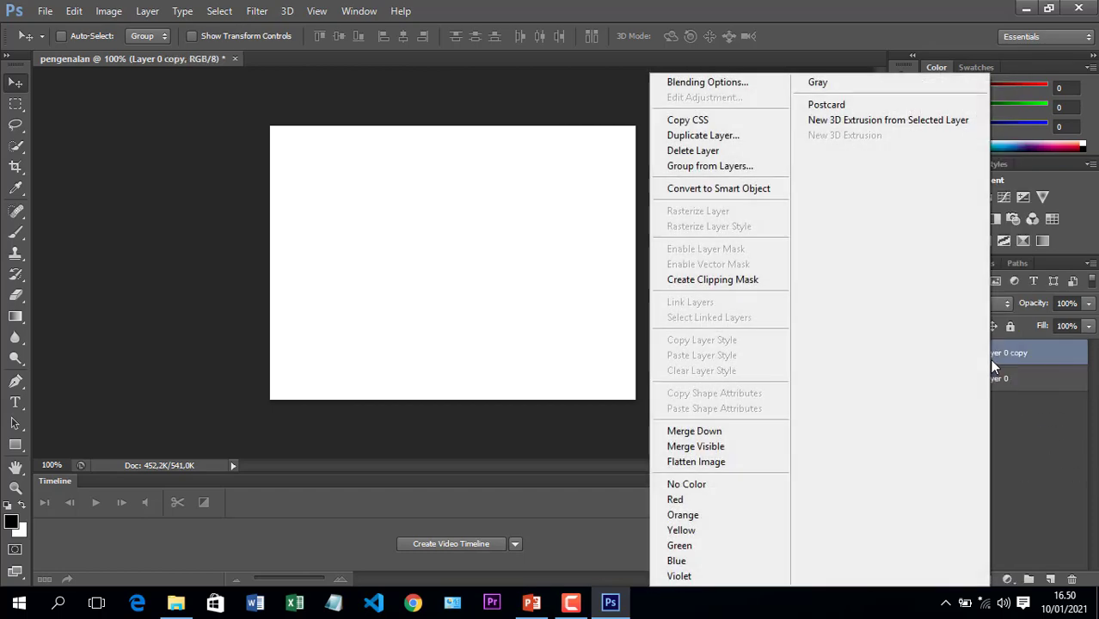
pyautogui.click(1048, 430)
pyautogui.rightClick(1015, 360)
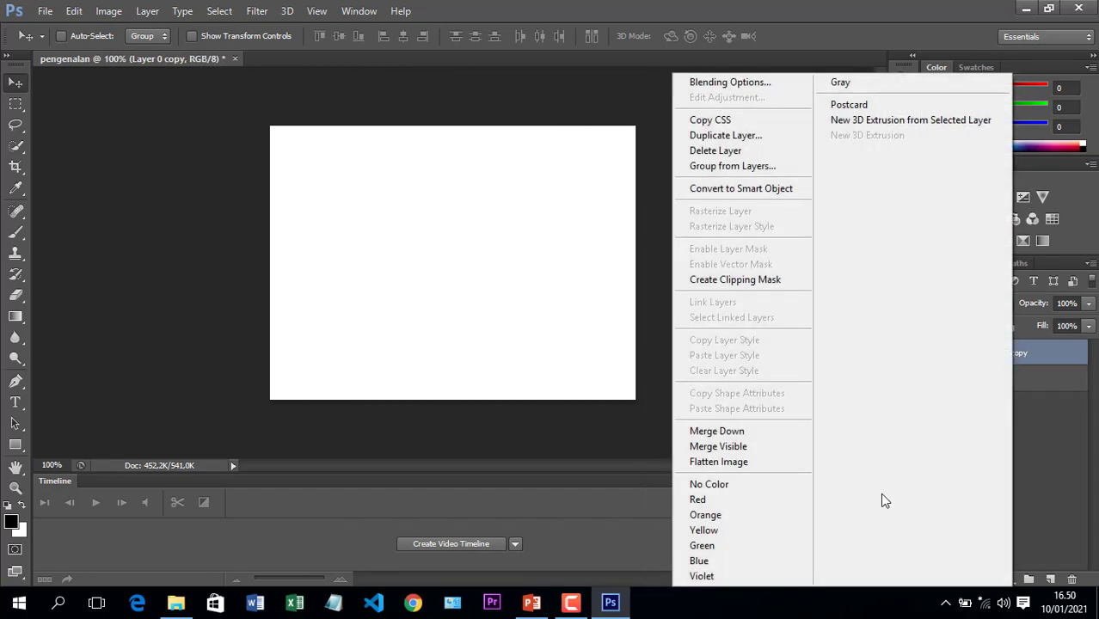
pyautogui.click(723, 151)
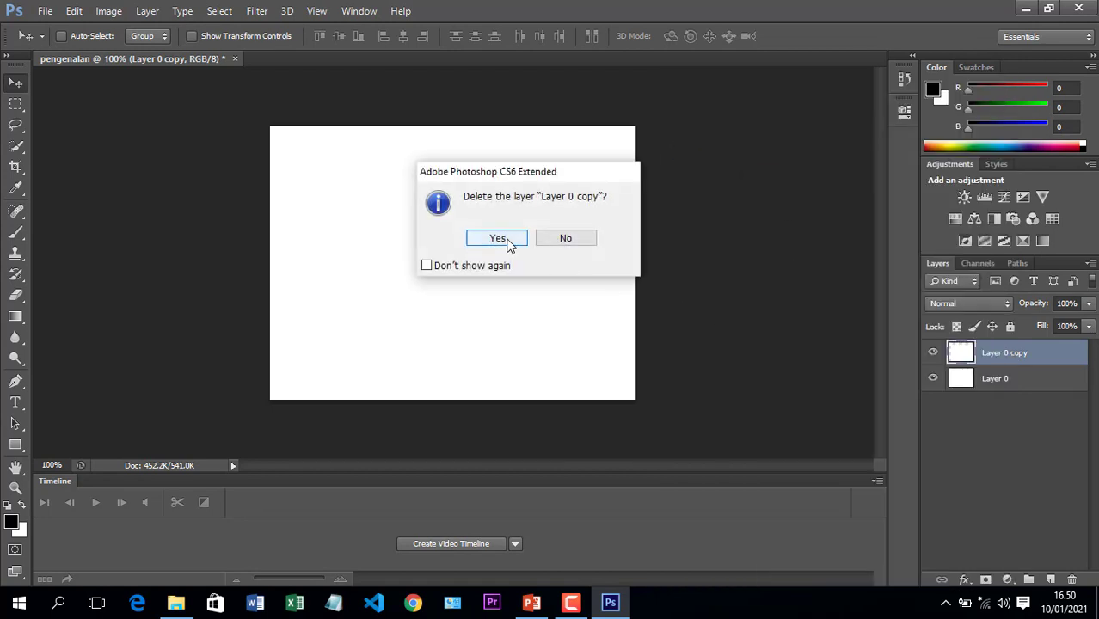
pyautogui.click(497, 238)
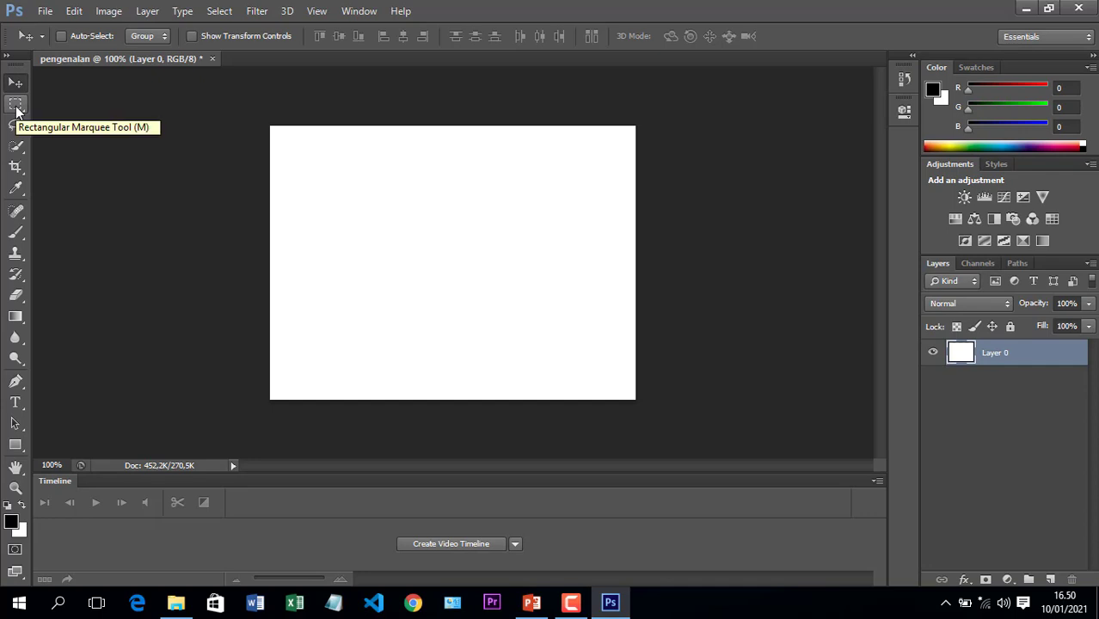
# Draw a wide rectangular marquee selection in the canvas's upper middle and fill it with the black foreground color
pyautogui.click(17, 105)
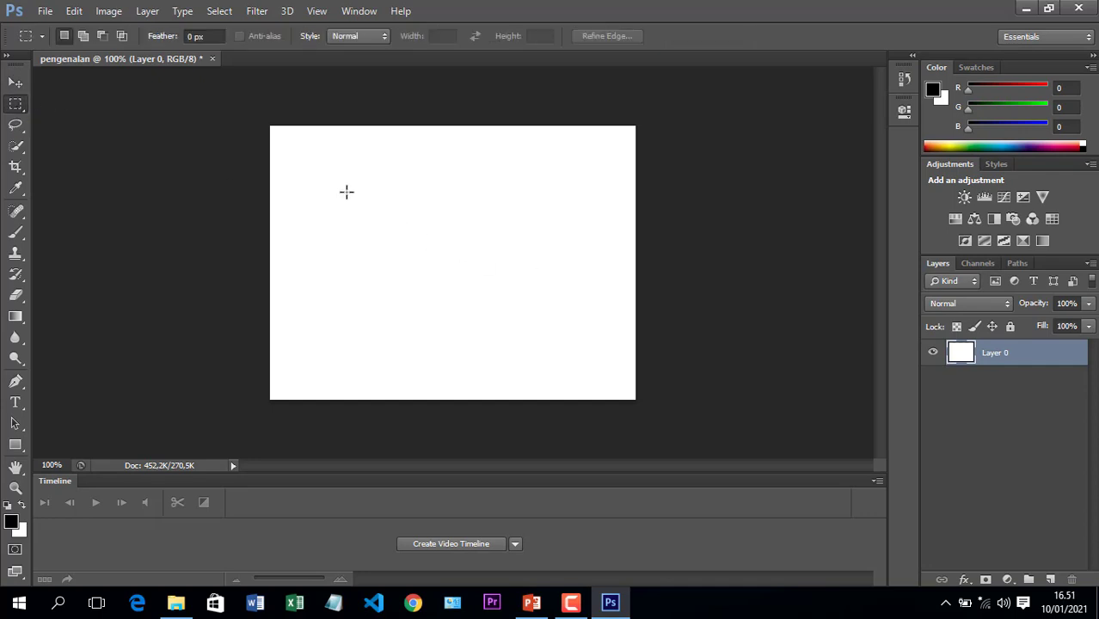
pyautogui.moveTo(347, 192); pyautogui.dragTo(574, 270)
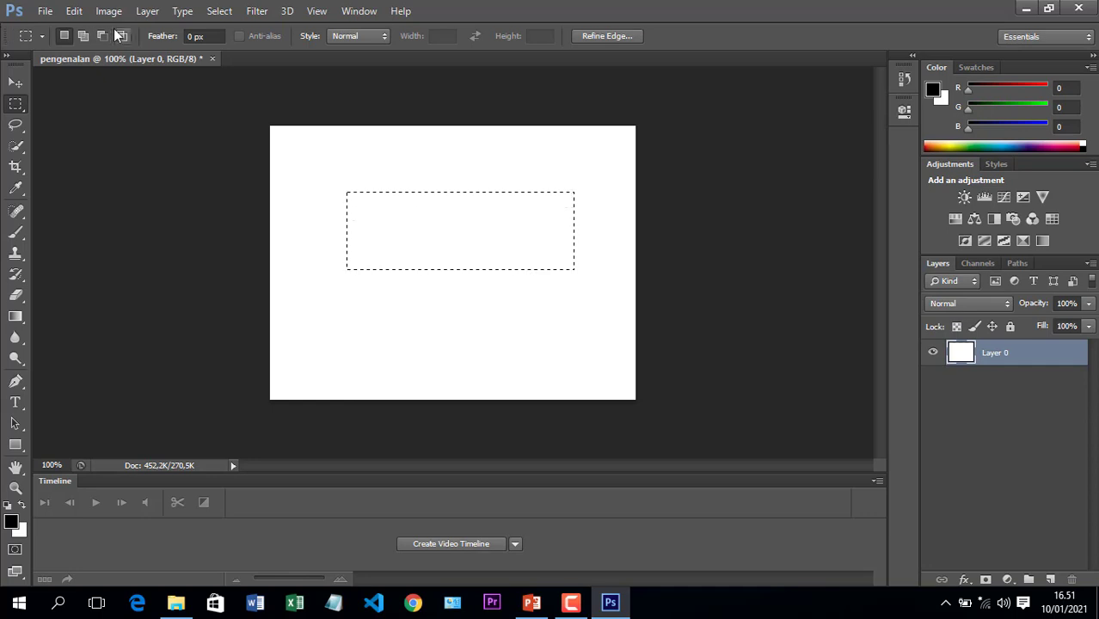
pyautogui.click(74, 11)
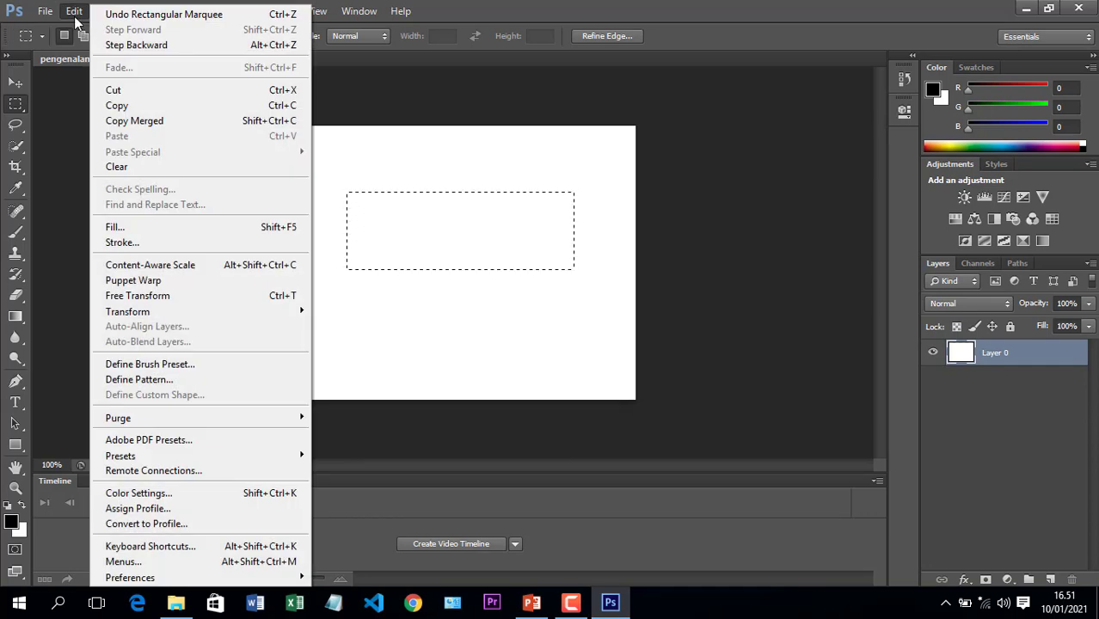
pyautogui.click(265, 228)
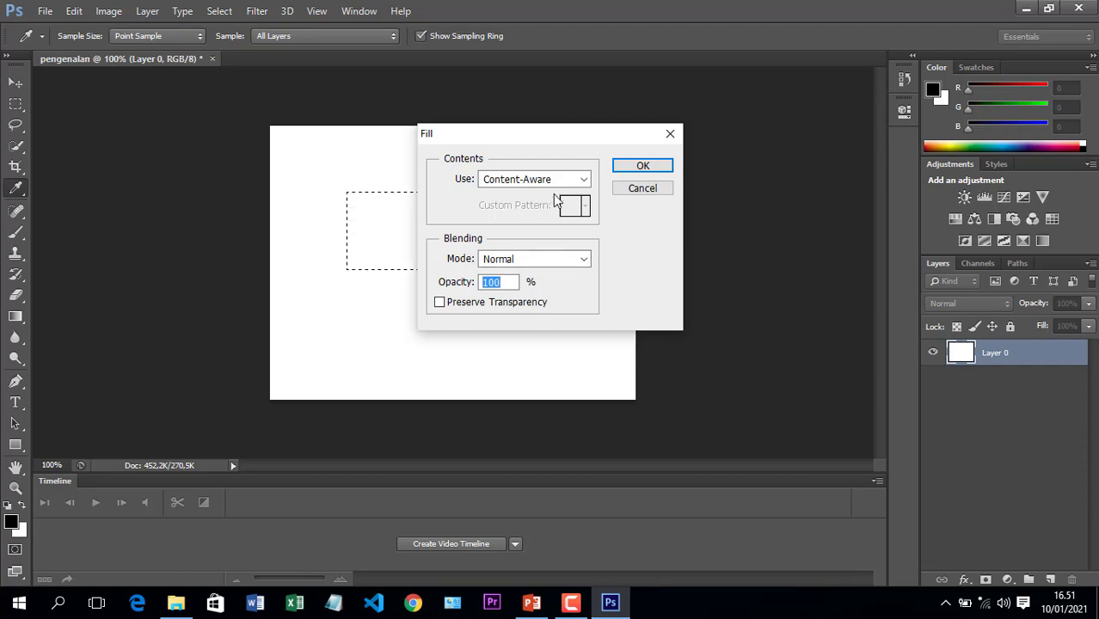
pyautogui.click(583, 179)
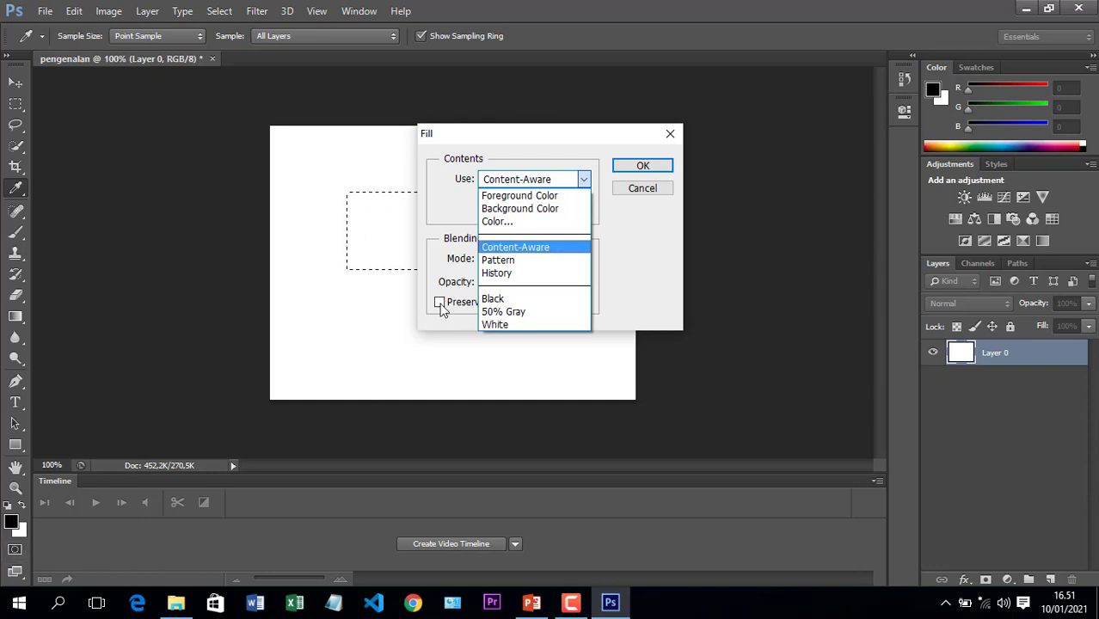
pyautogui.click(528, 199)
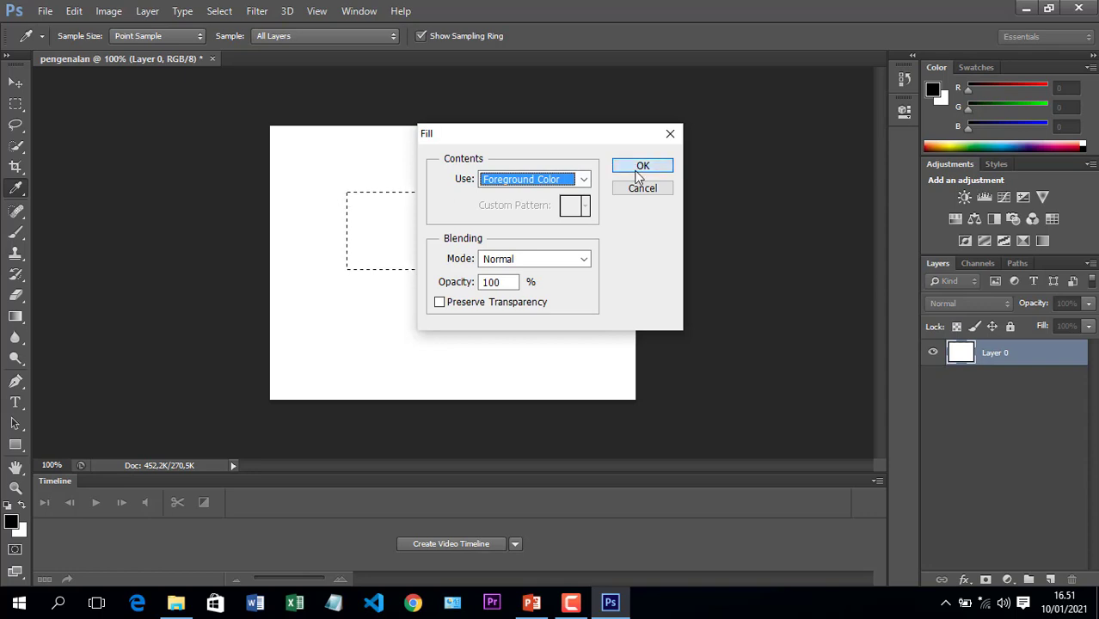
pyautogui.click(643, 166)
pyautogui.press('m')
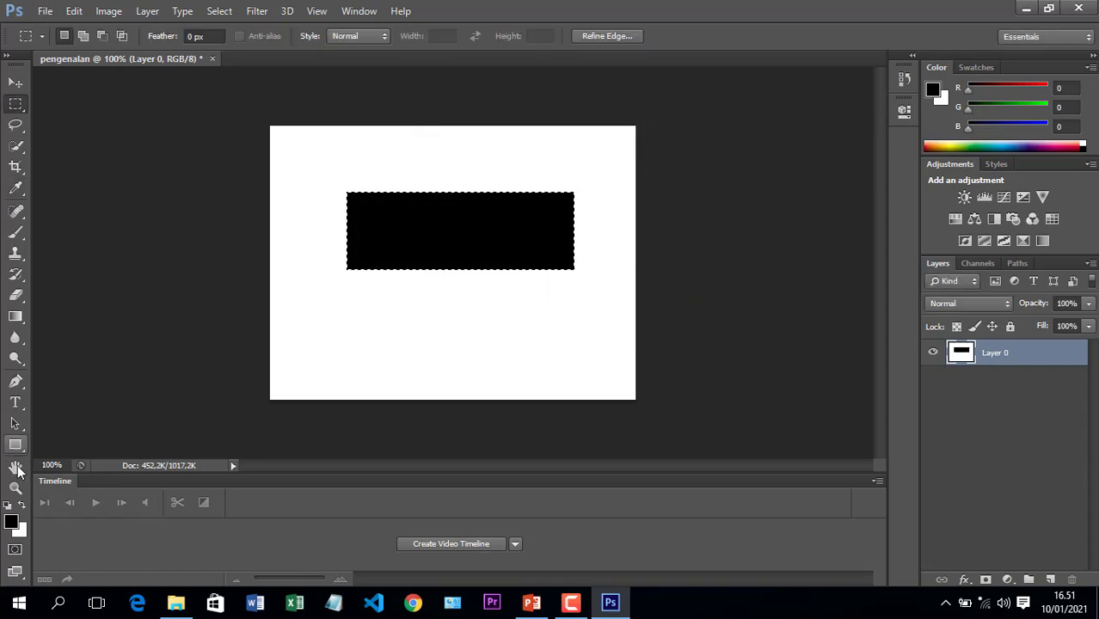
# Set the foreground color to yellow e6e815 and refill the selected rectangle with it
pyautogui.click(12, 522)
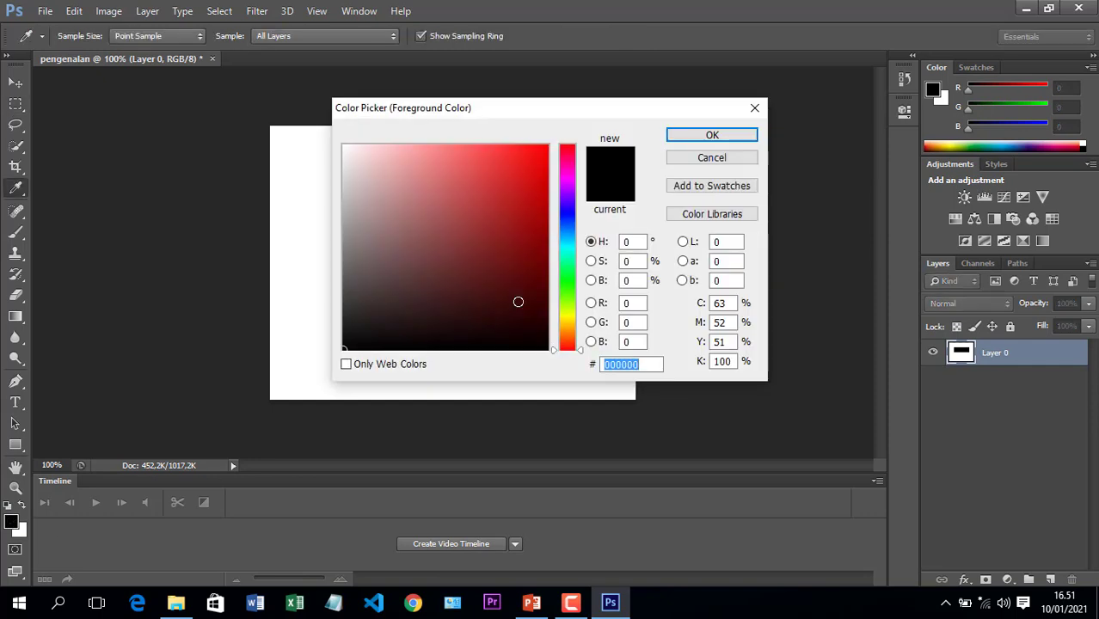
pyautogui.click(568, 315)
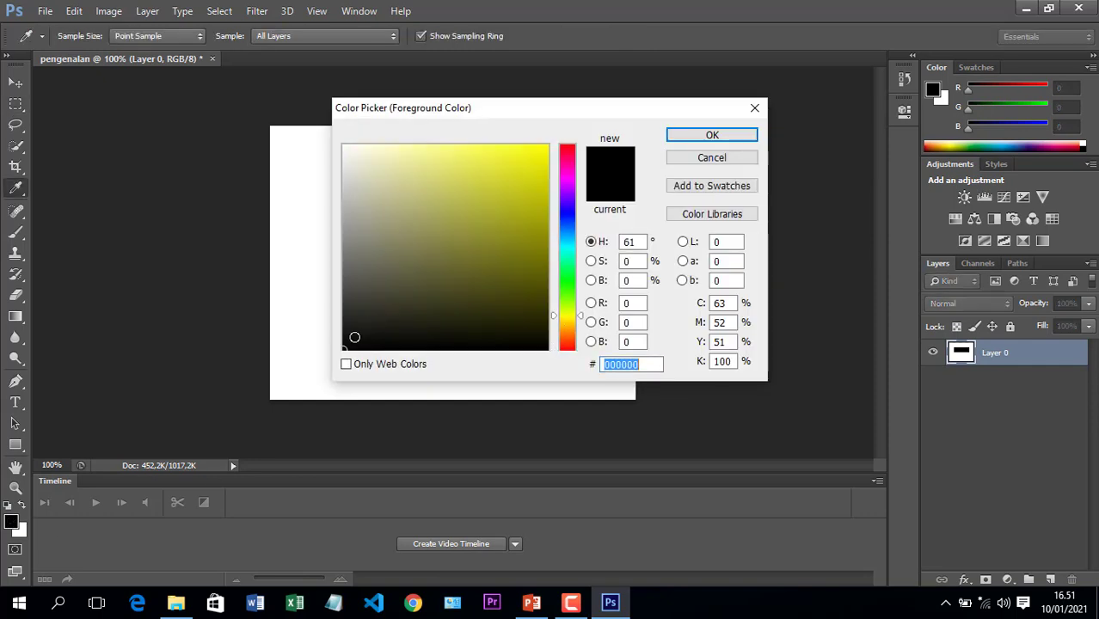
pyautogui.moveTo(359, 339)
pyautogui.mouseDown()
pyautogui.moveTo(417, 319)
pyautogui.moveTo(530, 164)
pyautogui.mouseUp()
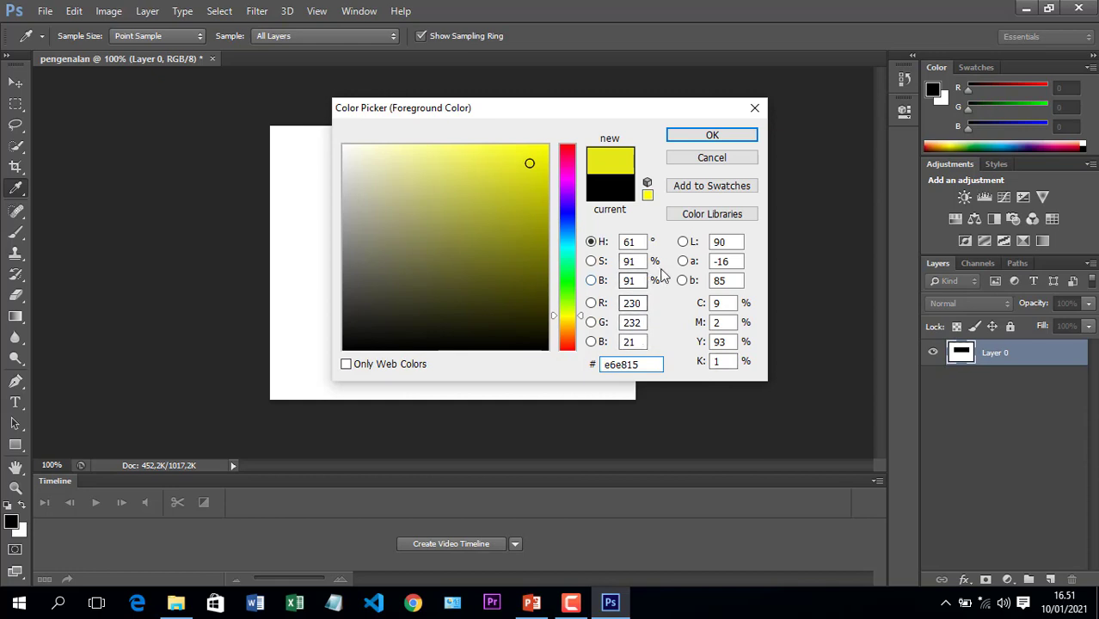
pyautogui.click(711, 135)
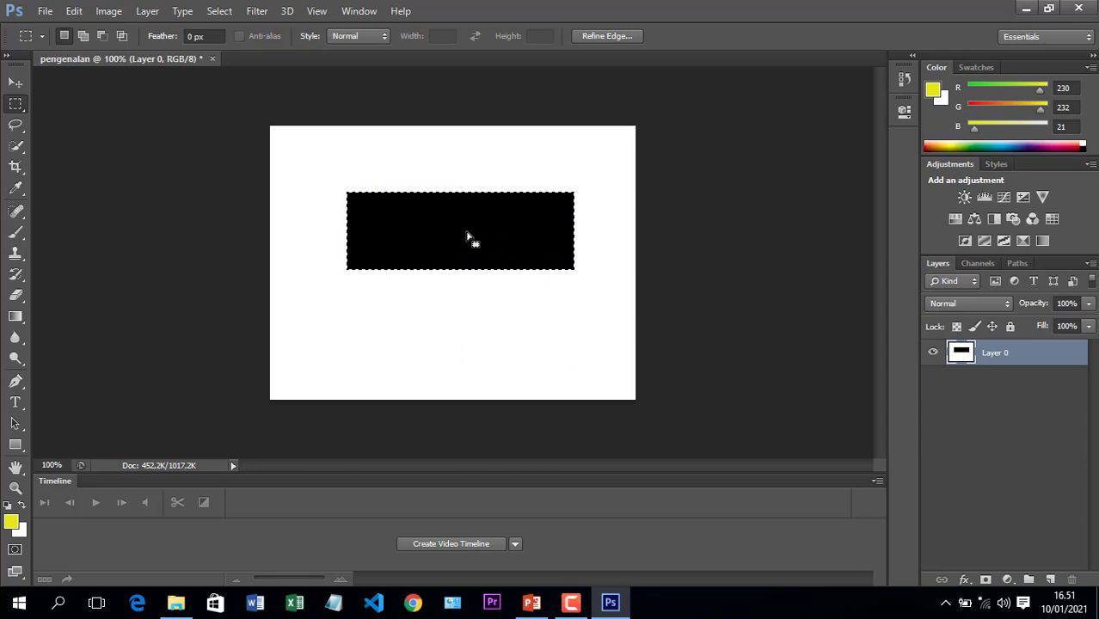
pyautogui.hotkey('shift', 'F5')
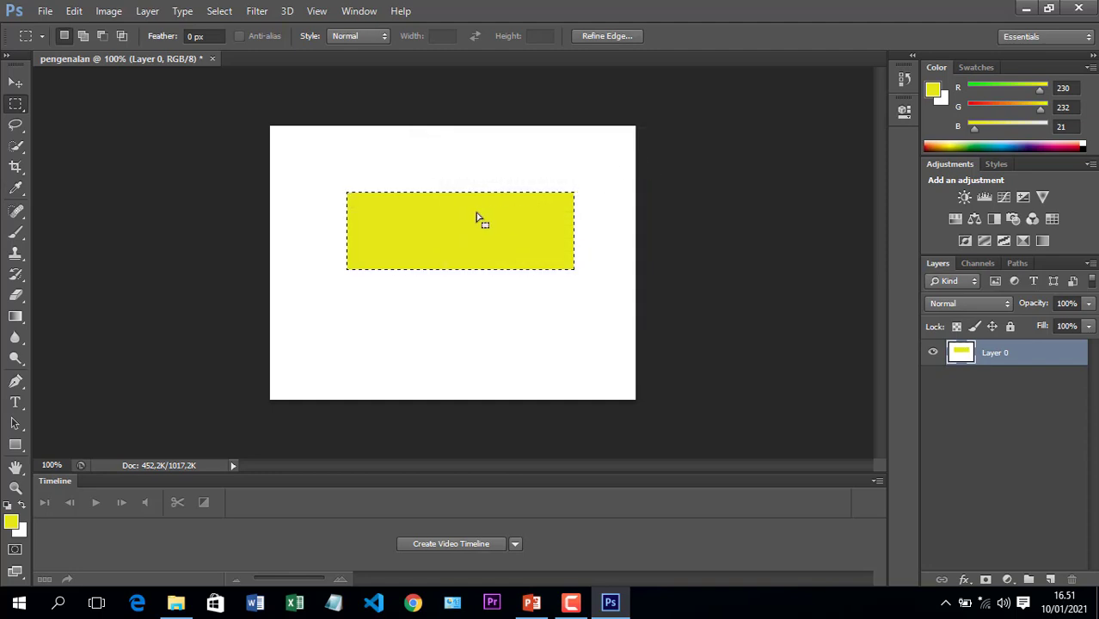
# Apply a 5 px centered stroke in the yellow foreground color around the rectangular selection
pyautogui.click(75, 11)
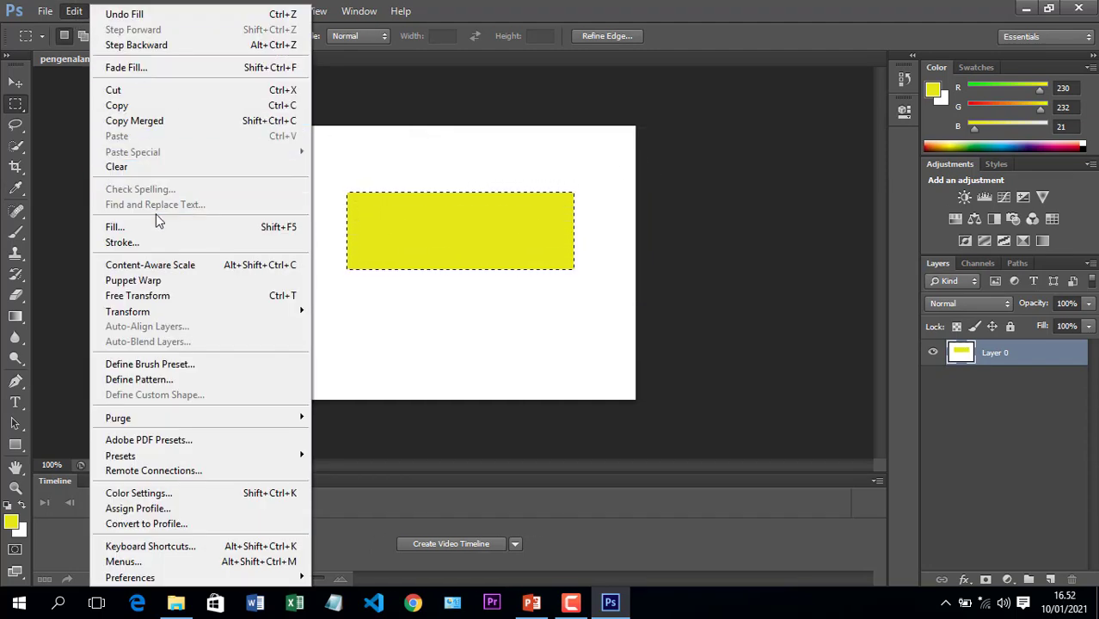
pyautogui.click(152, 242)
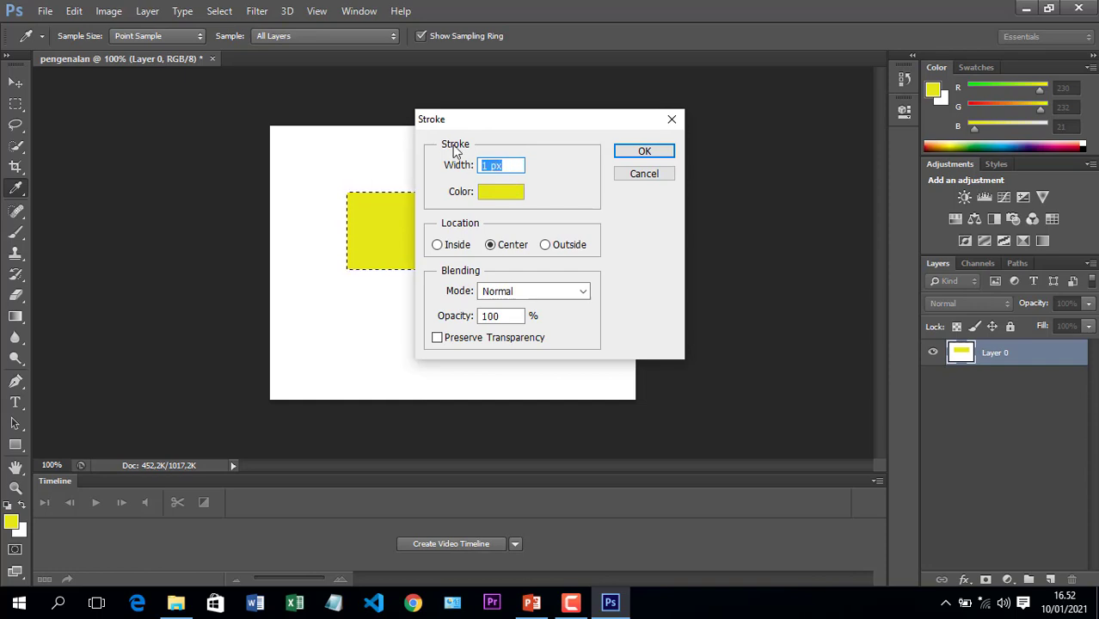
pyautogui.write('5')
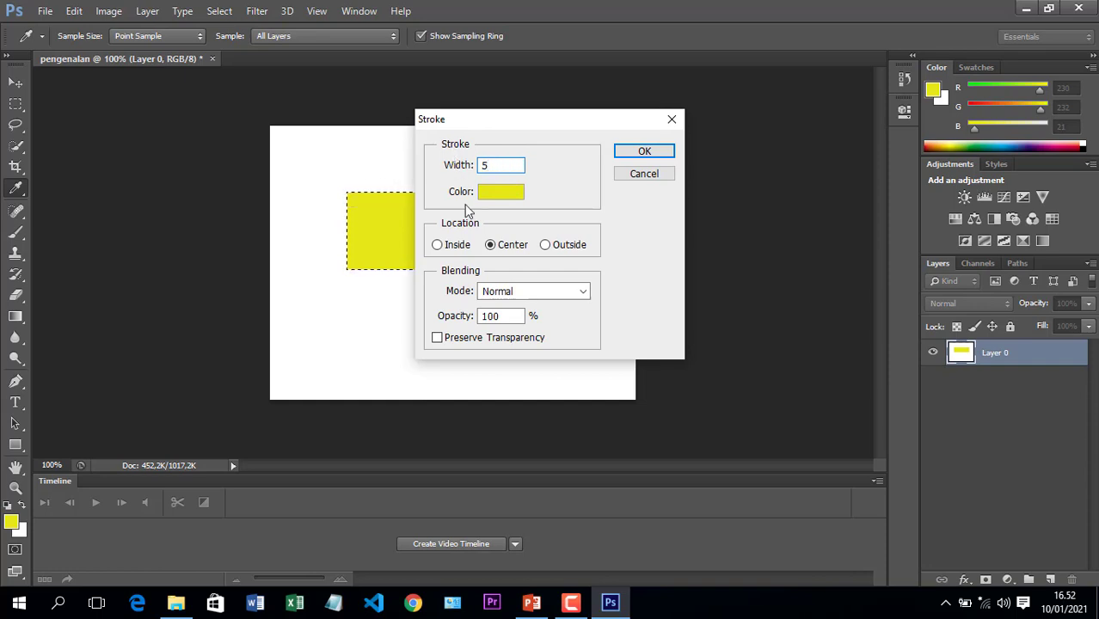
pyautogui.click(651, 151)
pyautogui.press('m')
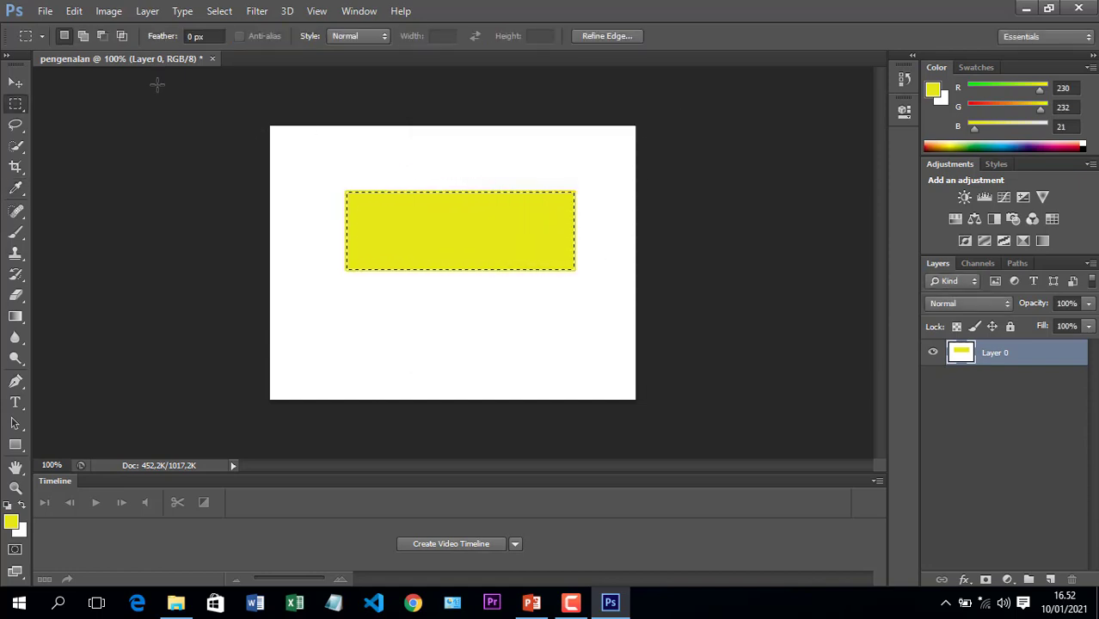
# Apply a 5 px centered stroke in black 000000 around the yellow rectangle and clear the selection
pyautogui.click(106, 15)
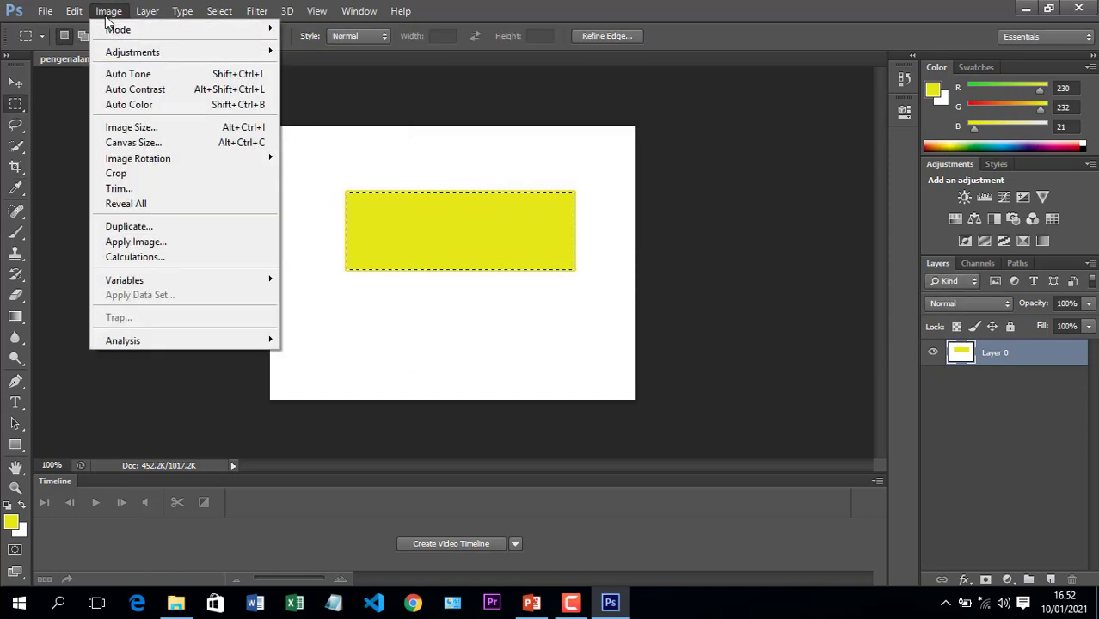
pyautogui.moveTo(76, 14)
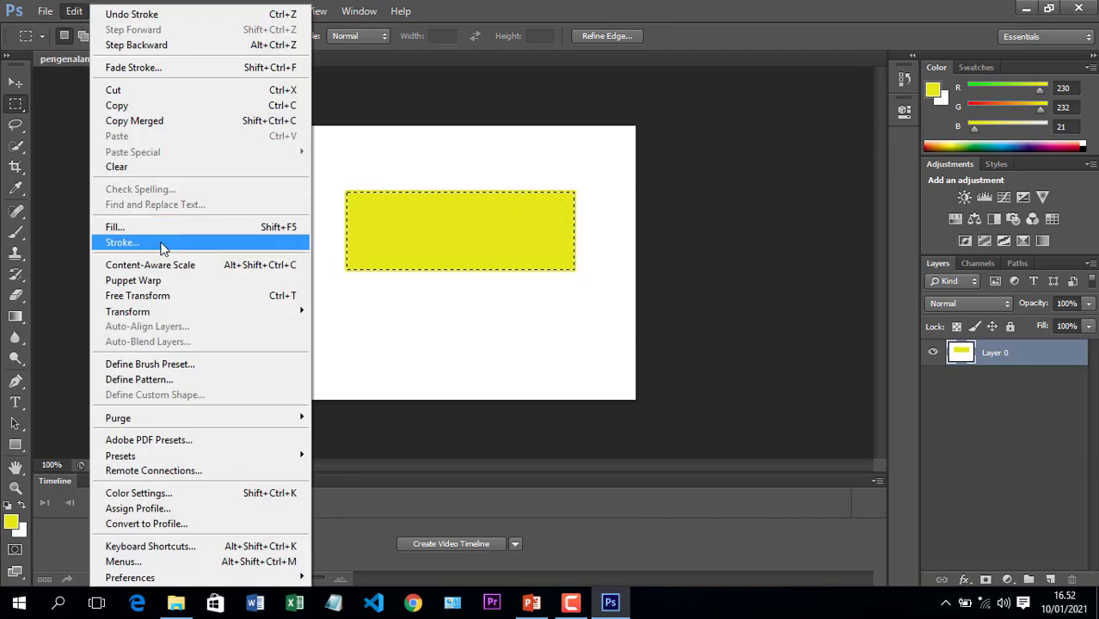
pyautogui.click(121, 244)
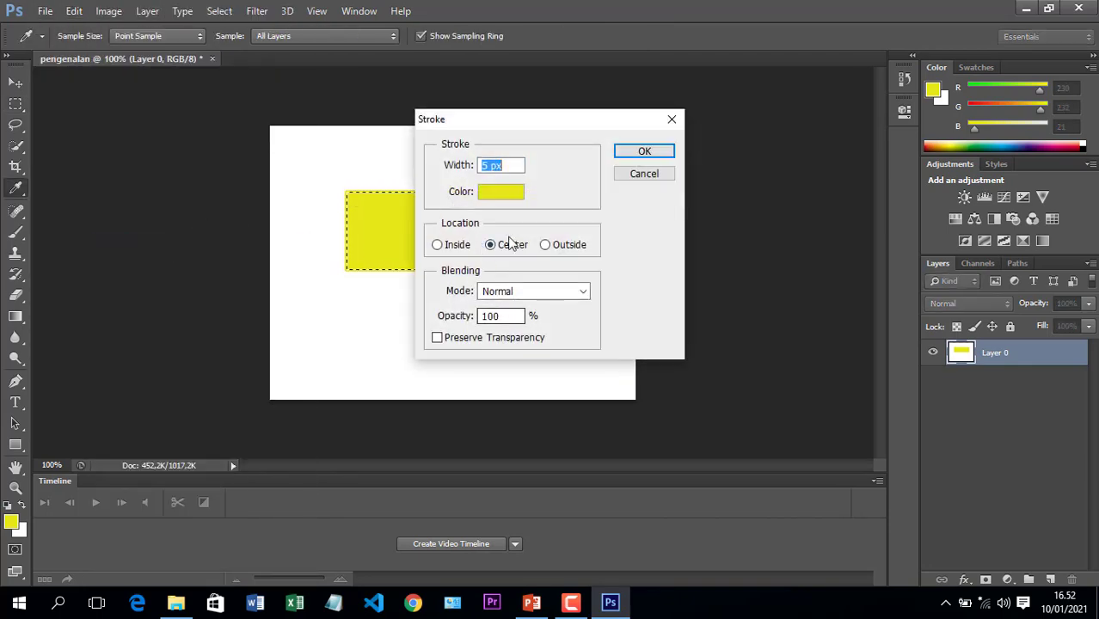
pyautogui.click(507, 193)
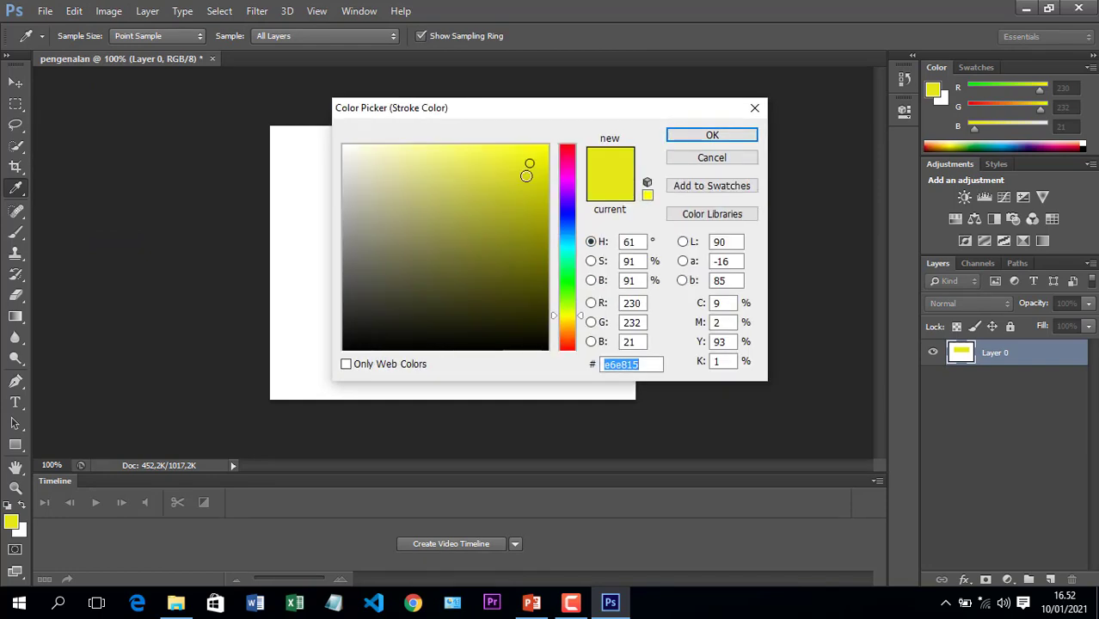
pyautogui.moveTo(528, 166); pyautogui.dragTo(547, 350)
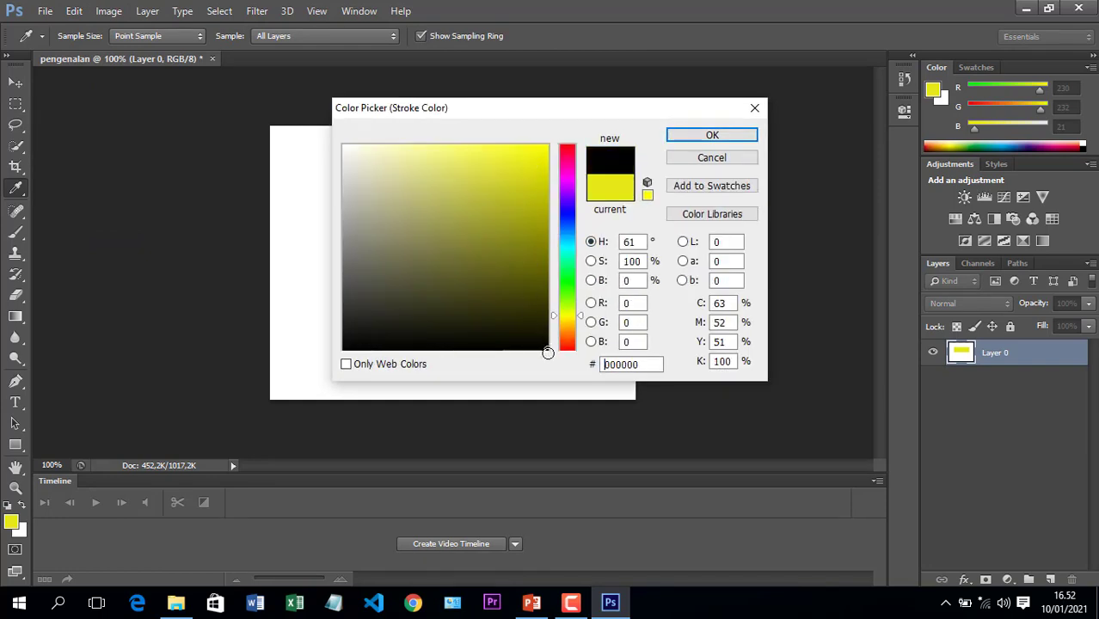
pyautogui.click(723, 135)
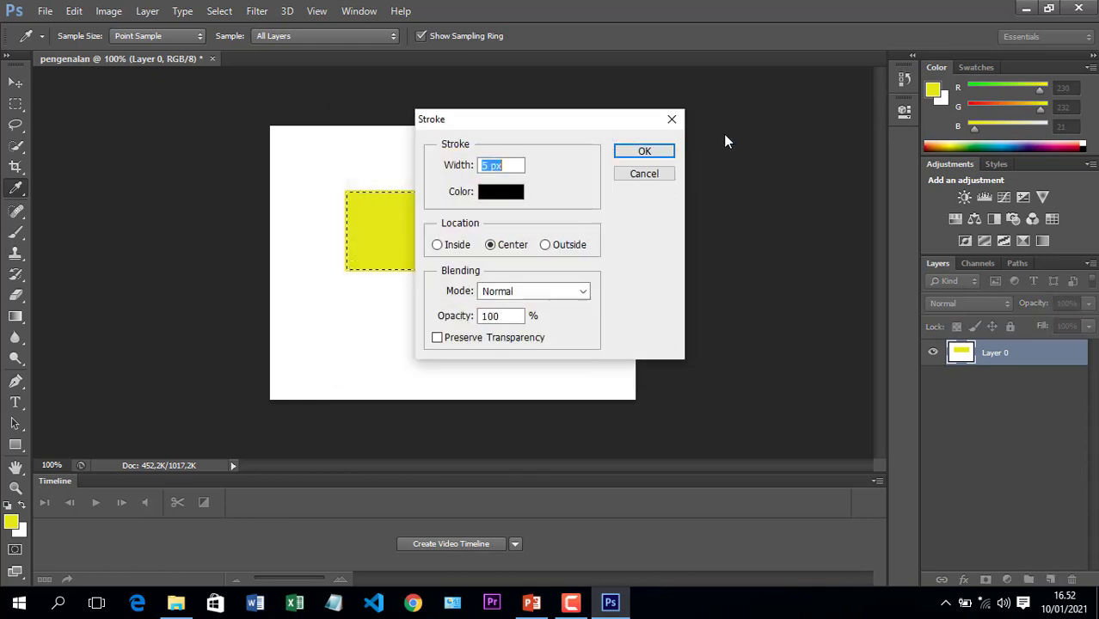
pyautogui.click(645, 152)
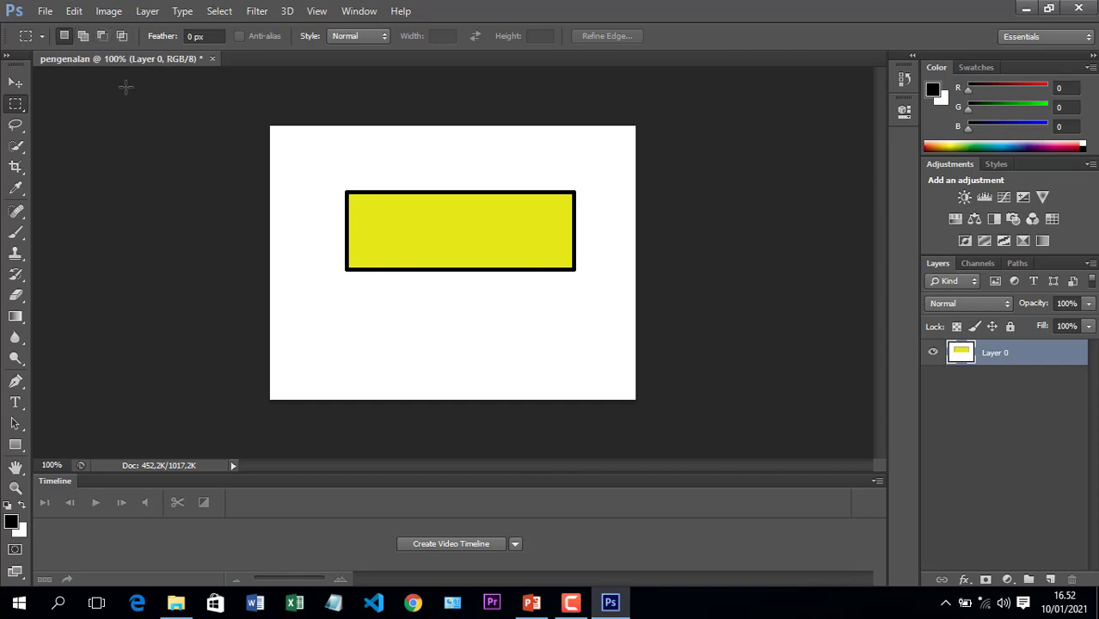
# Try filling Layer 0 with the black foreground color without any selection, and undo the fill
pyautogui.click(74, 12)
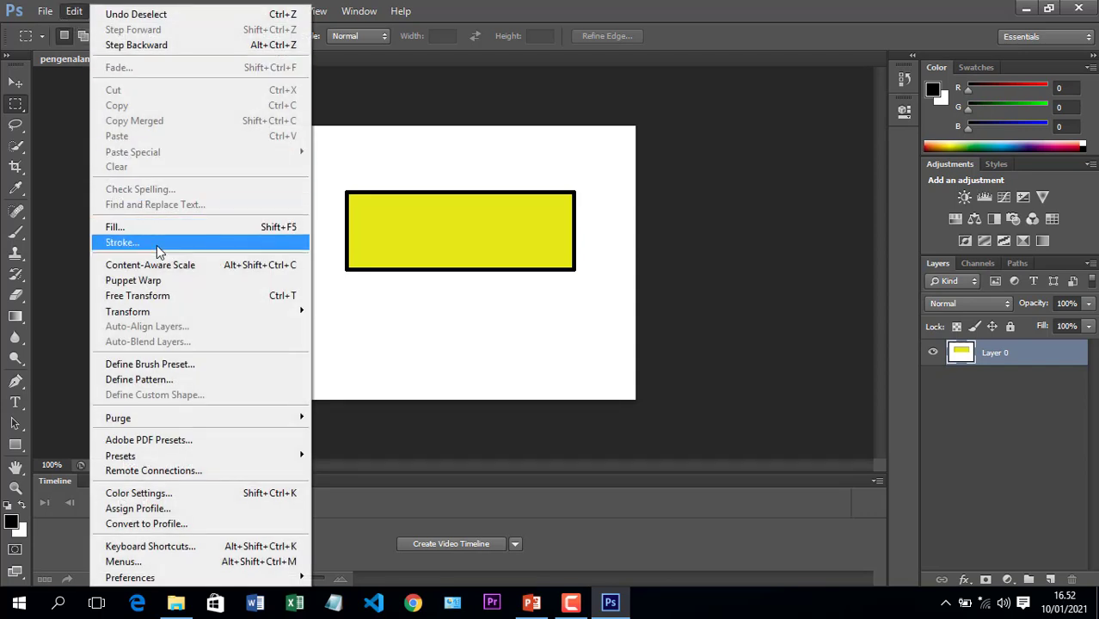
pyautogui.click(425, 241)
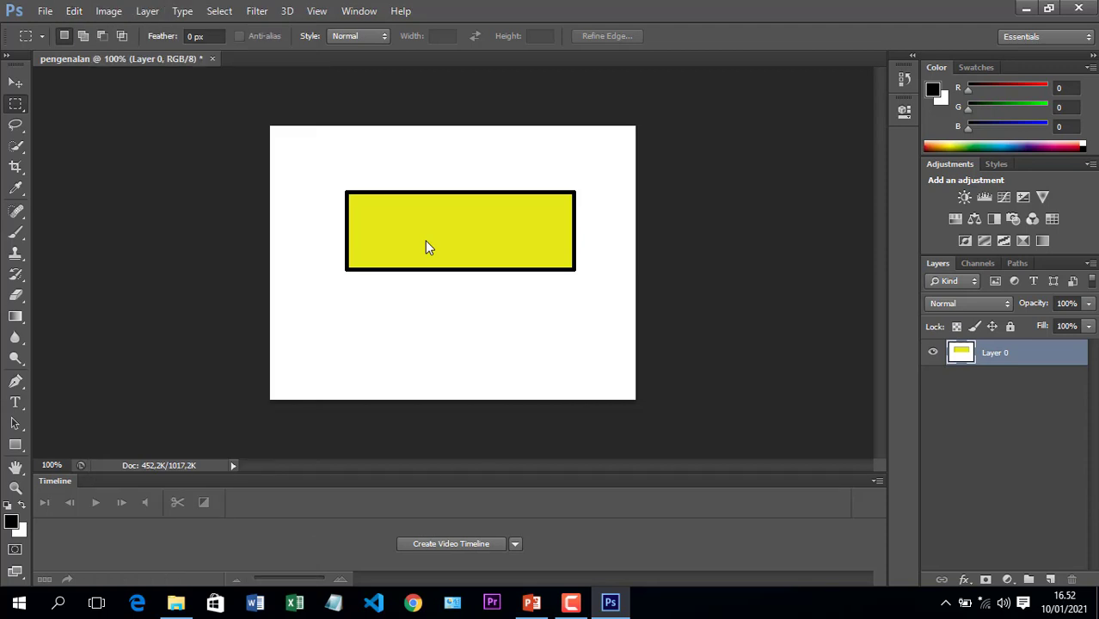
pyautogui.hotkey('shift', 'F5')
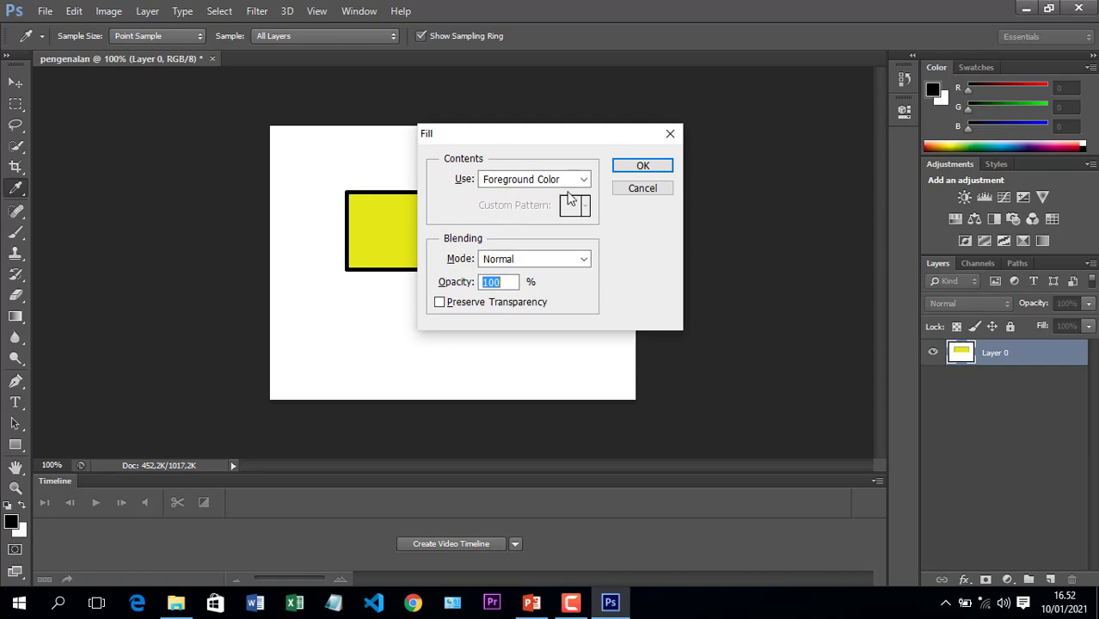
pyautogui.click(643, 166)
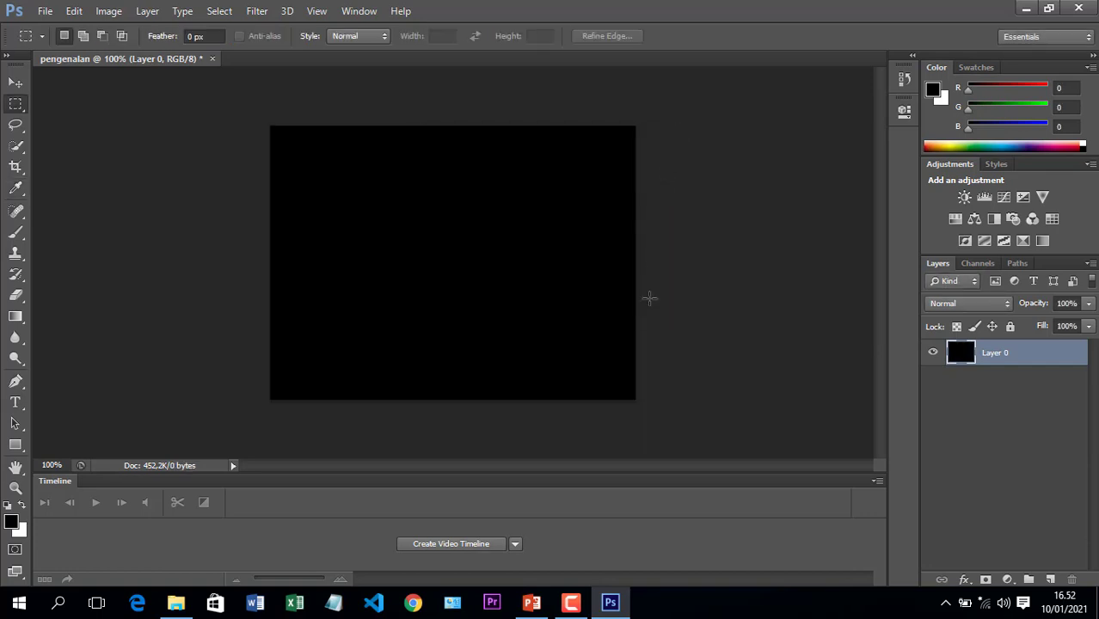
pyautogui.hotkey('ctrl', 'z')
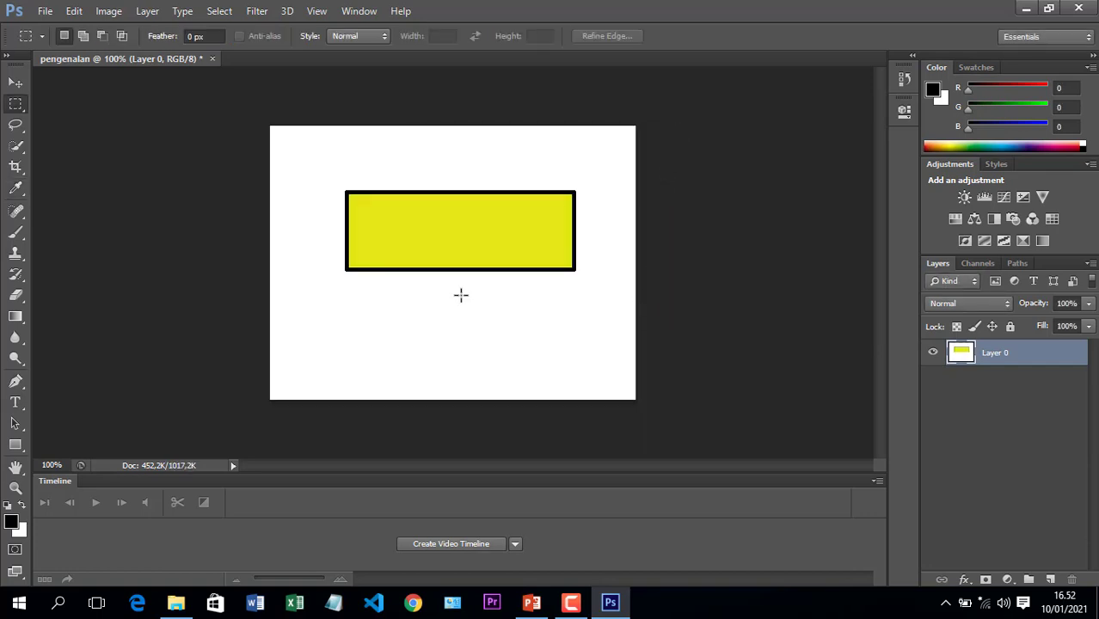
pyautogui.click(17, 82)
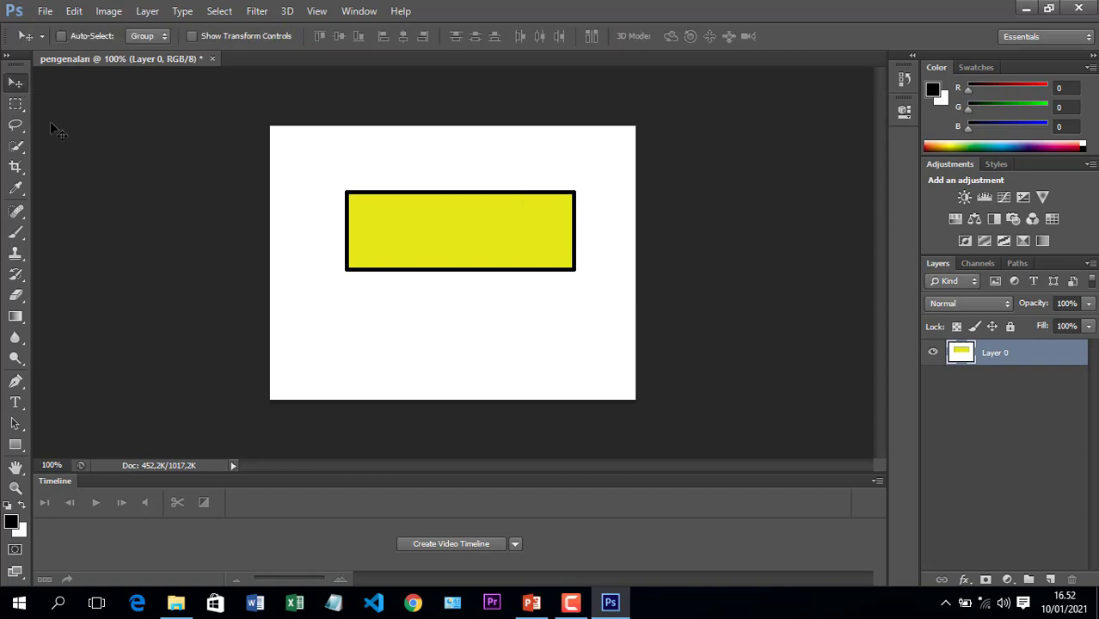
pyautogui.click(16, 104)
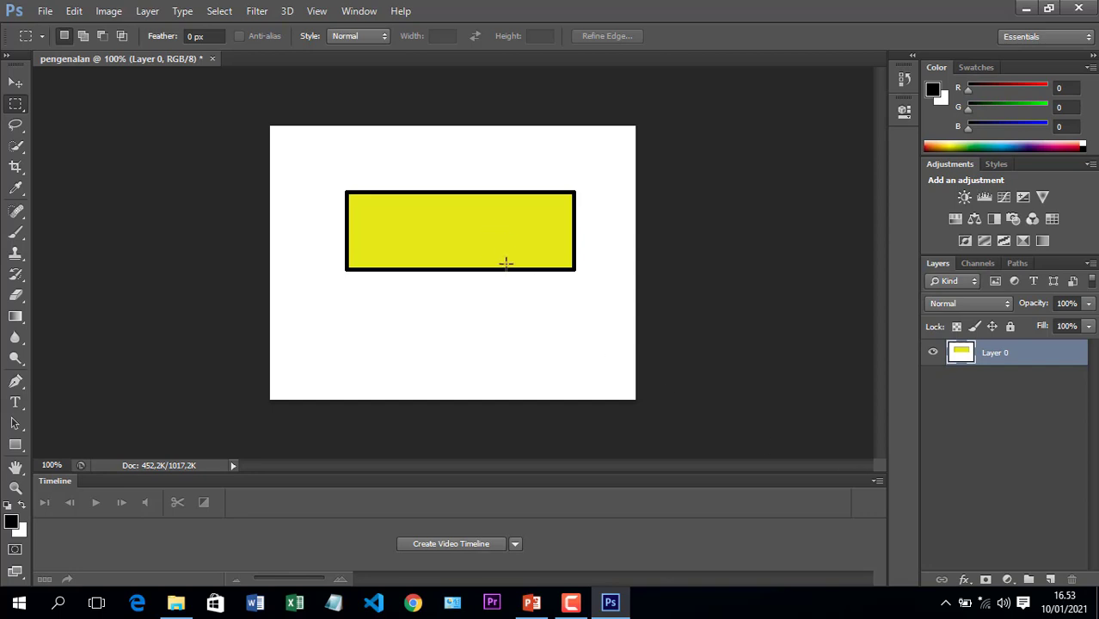
# Flood the whole of Layer 0 with the black foreground color once more, and revert that fill
pyautogui.hotkey('alt', 'BackSpace')
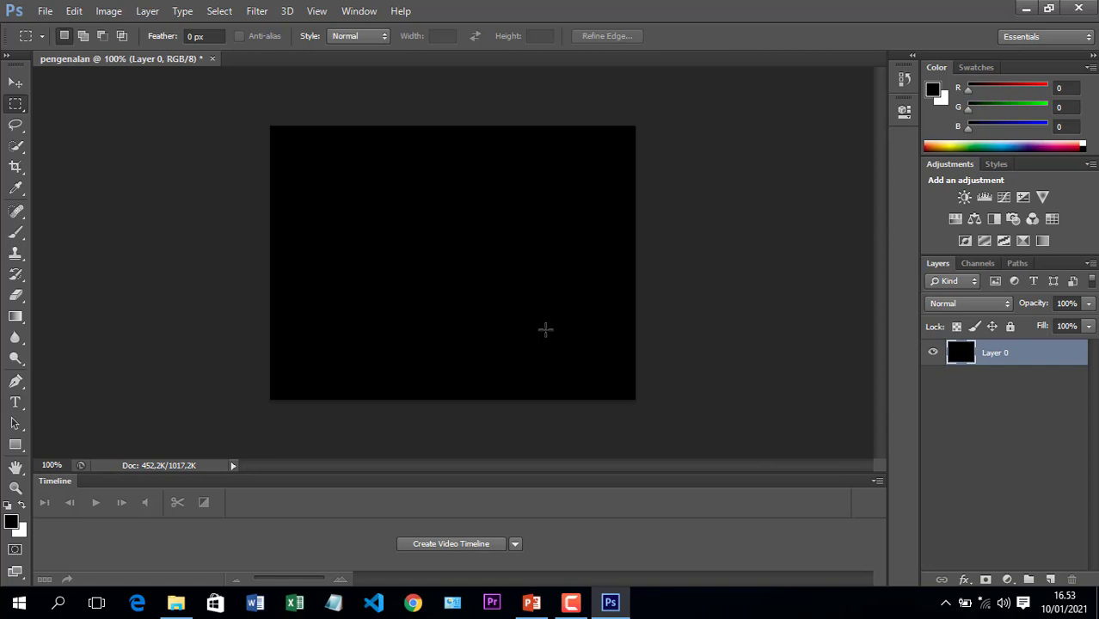
pyautogui.hotkey('ctrl', 'z')
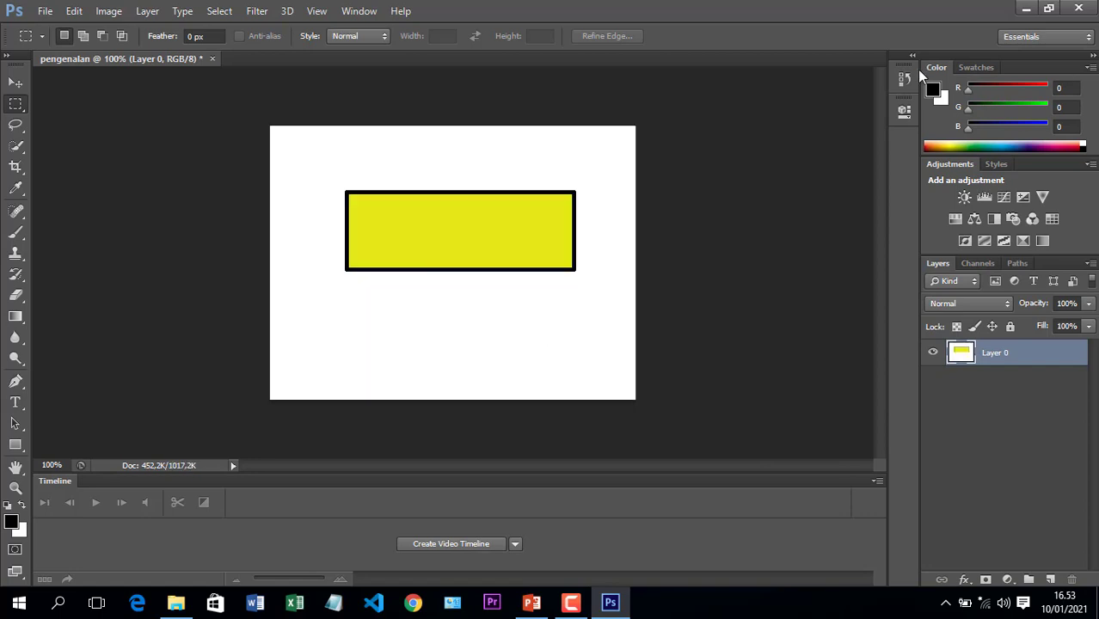
# Step back through the history to the Rectangular Marquee state and clear the remaining selection
pyautogui.click(913, 56)
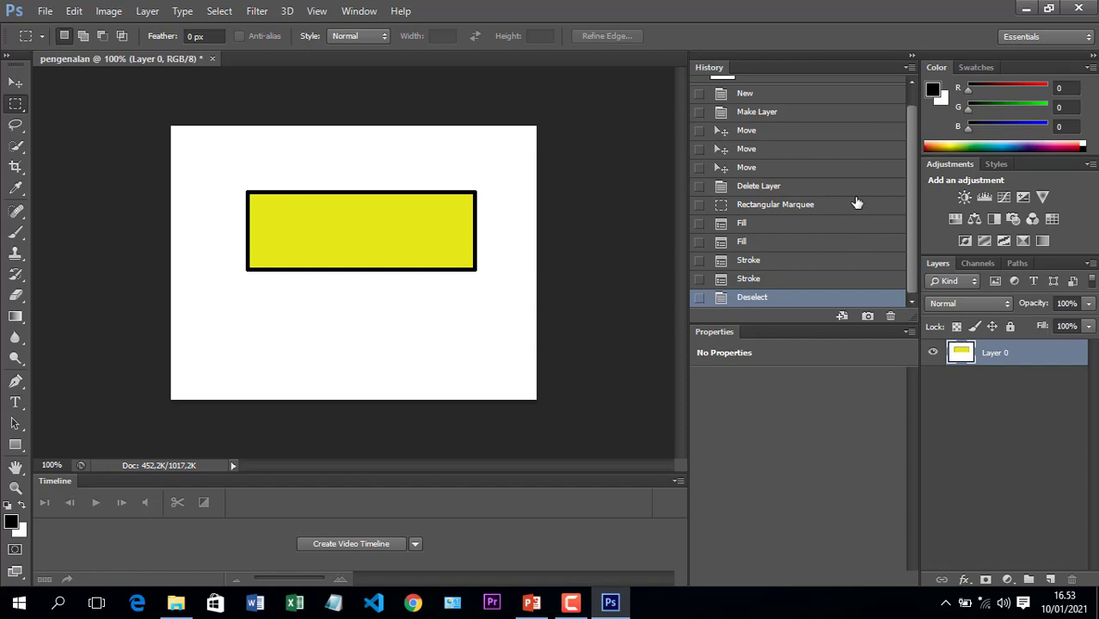
pyautogui.hotkey('ctrl', 'z')
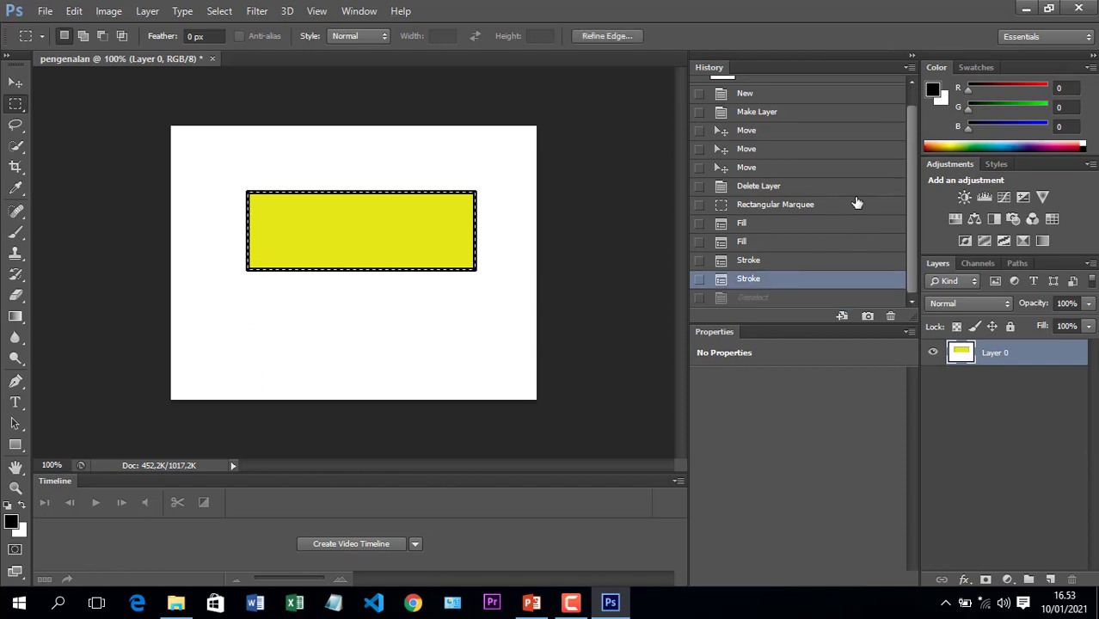
pyautogui.hotkey('ctrl', 'alt', 'z')
pyautogui.hotkey('ctrl', 'alt', 'z')
pyautogui.hotkey('ctrl', 'alt', 'z')
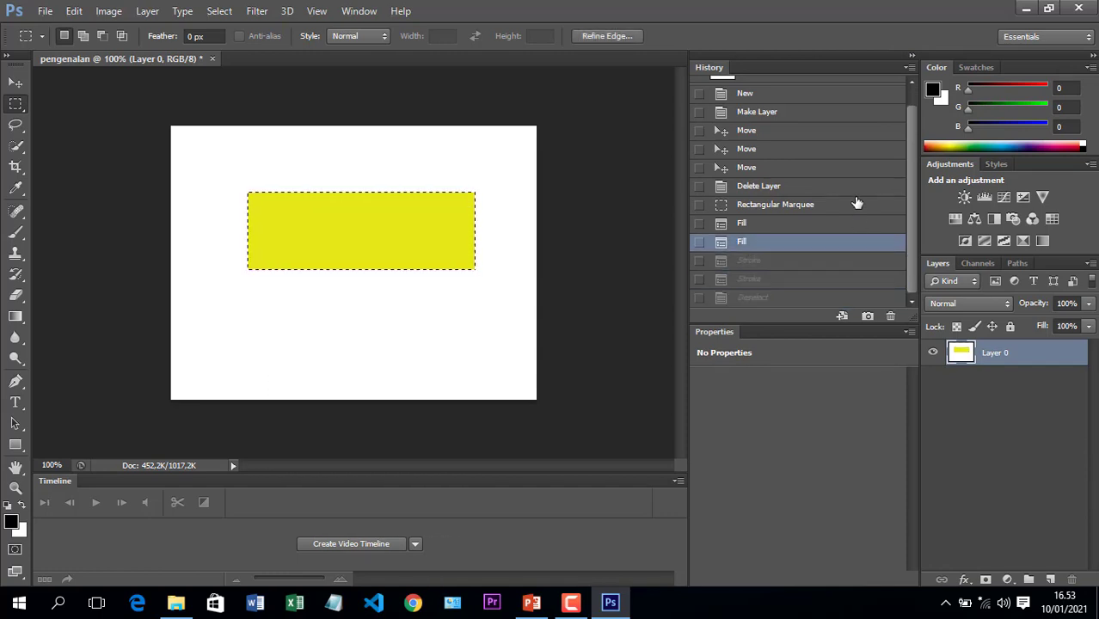
pyautogui.hotkey('ctrl', 'alt', 'z')
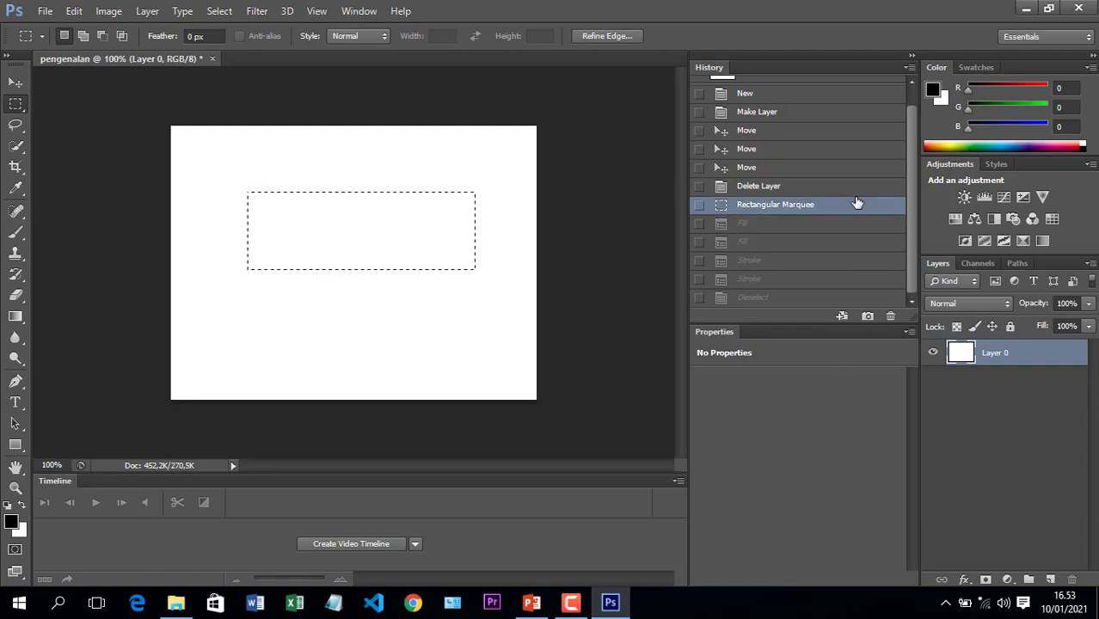
pyautogui.click(16, 83)
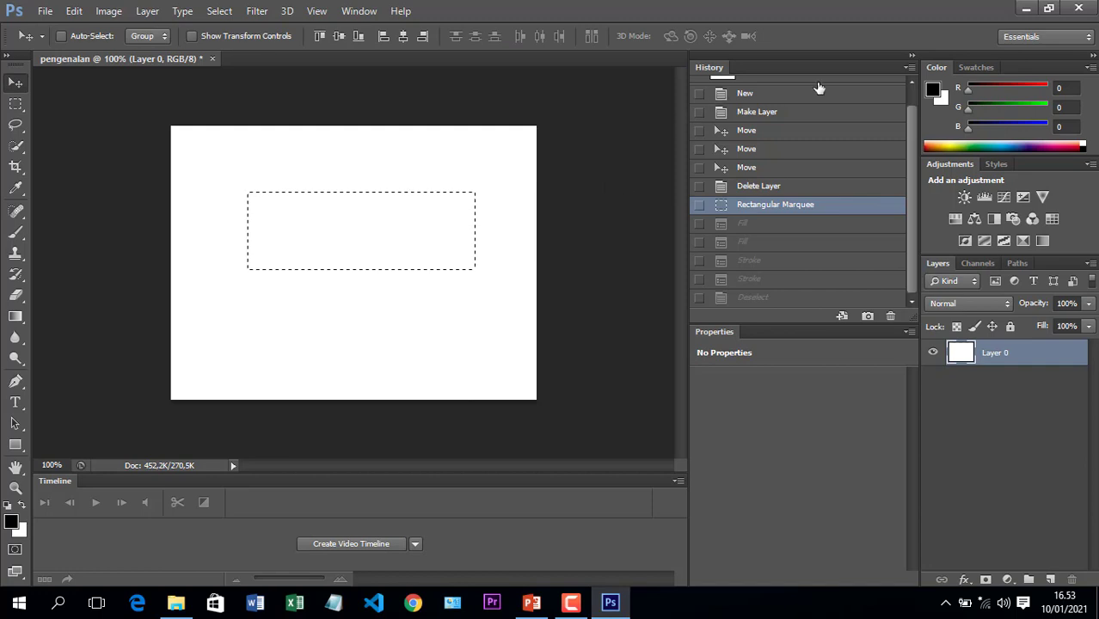
pyautogui.click(912, 55)
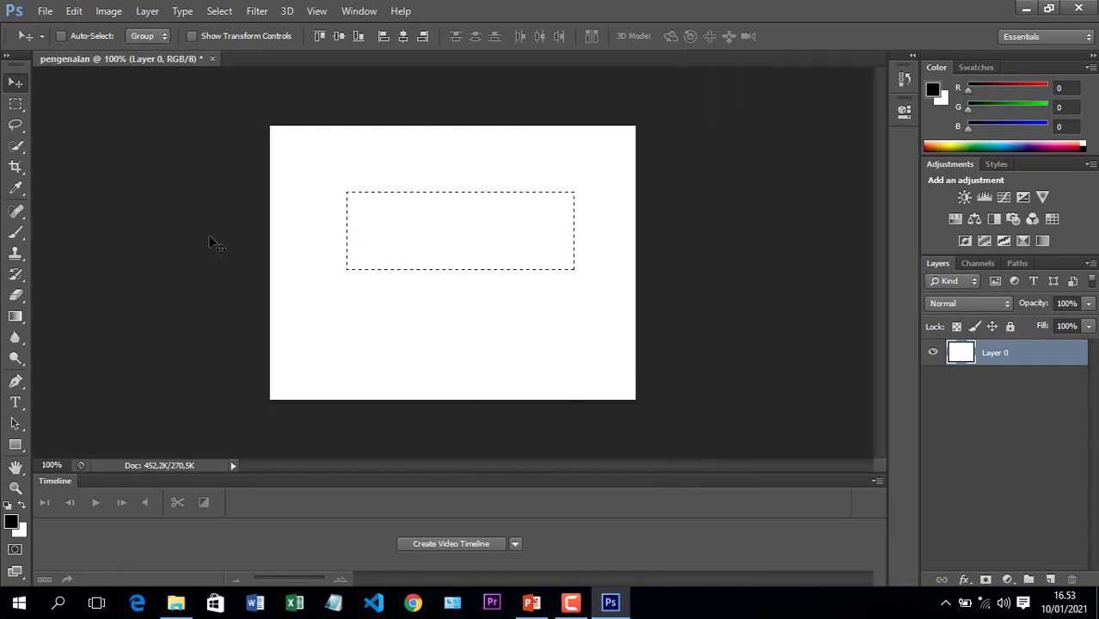
pyautogui.click(15, 104)
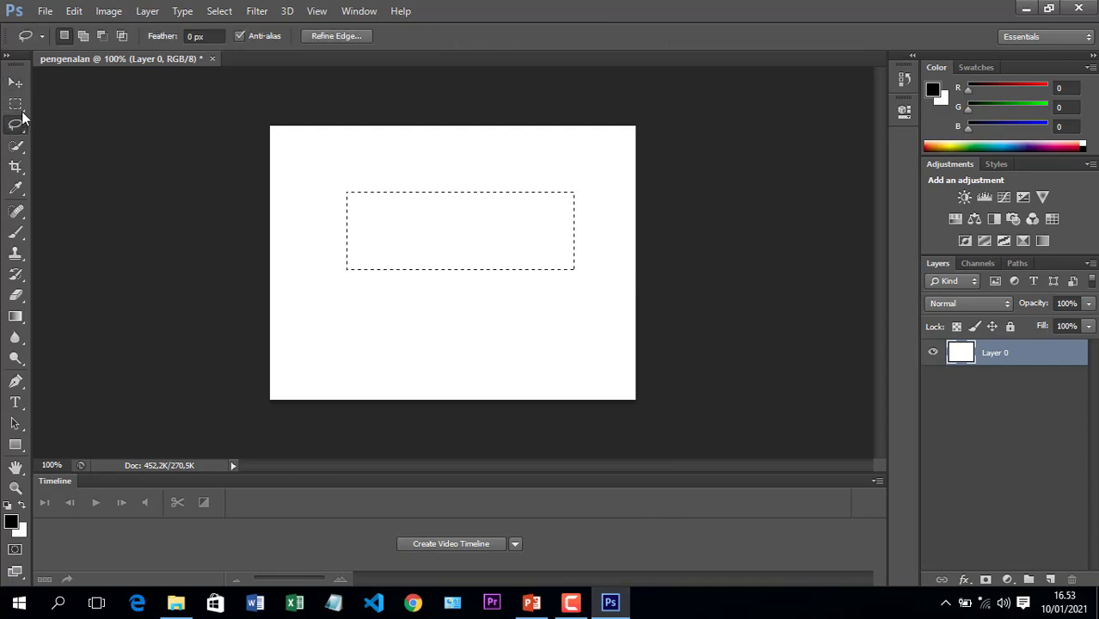
pyautogui.click(166, 188)
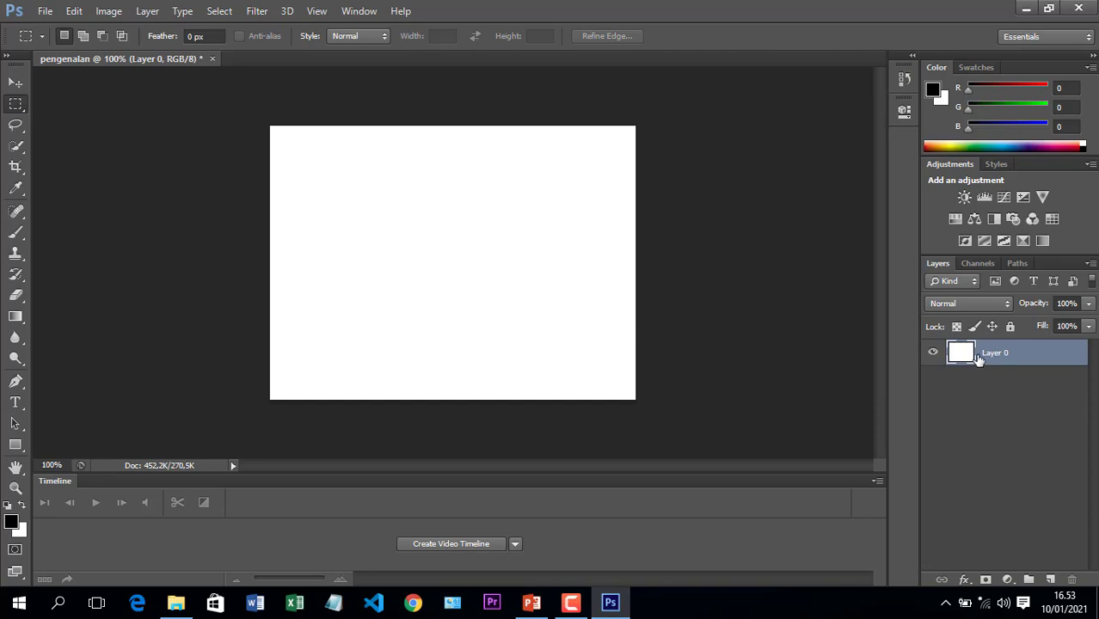
# Duplicate Layer 0 and rename the copy as rectangel
pyautogui.hotkey('ctrl', 'j')
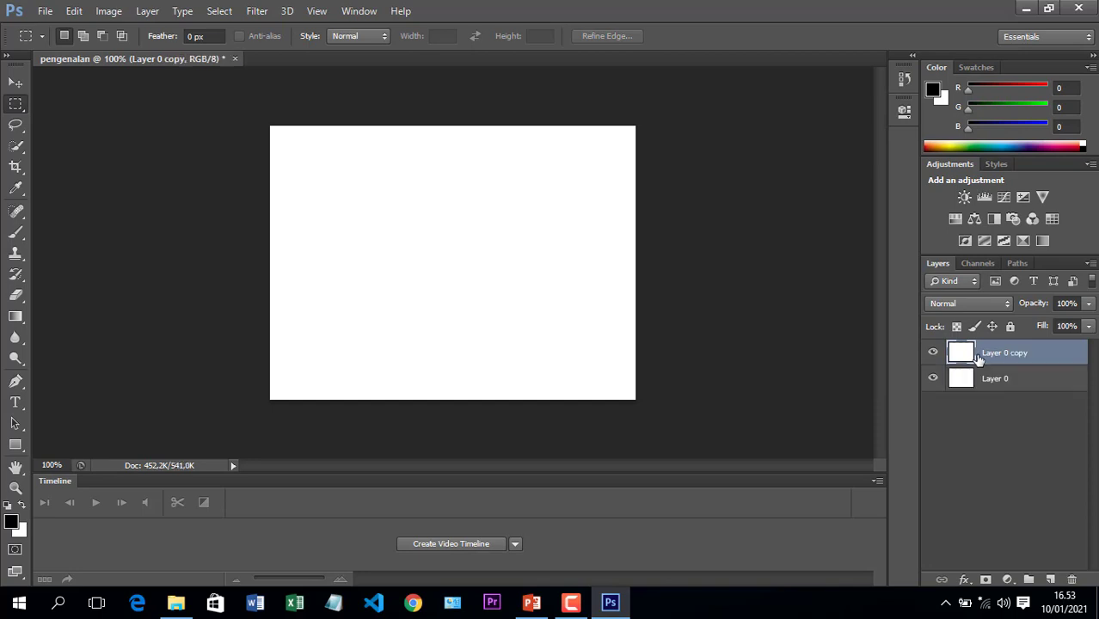
pyautogui.rightClick(997, 360)
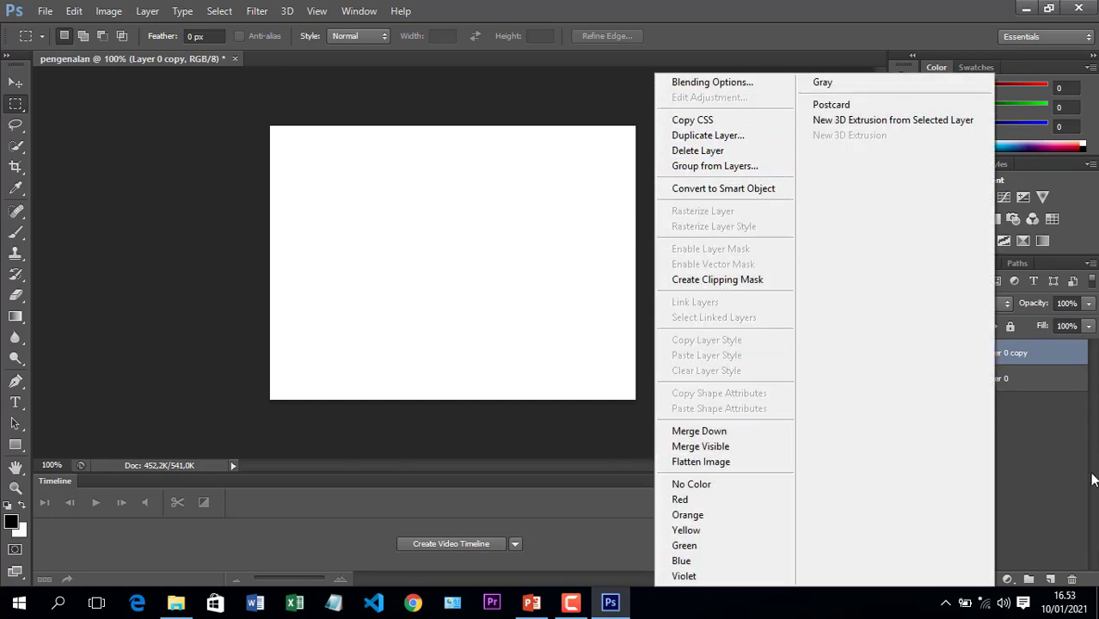
pyautogui.click(1071, 430)
pyautogui.doubleClick(1008, 354)
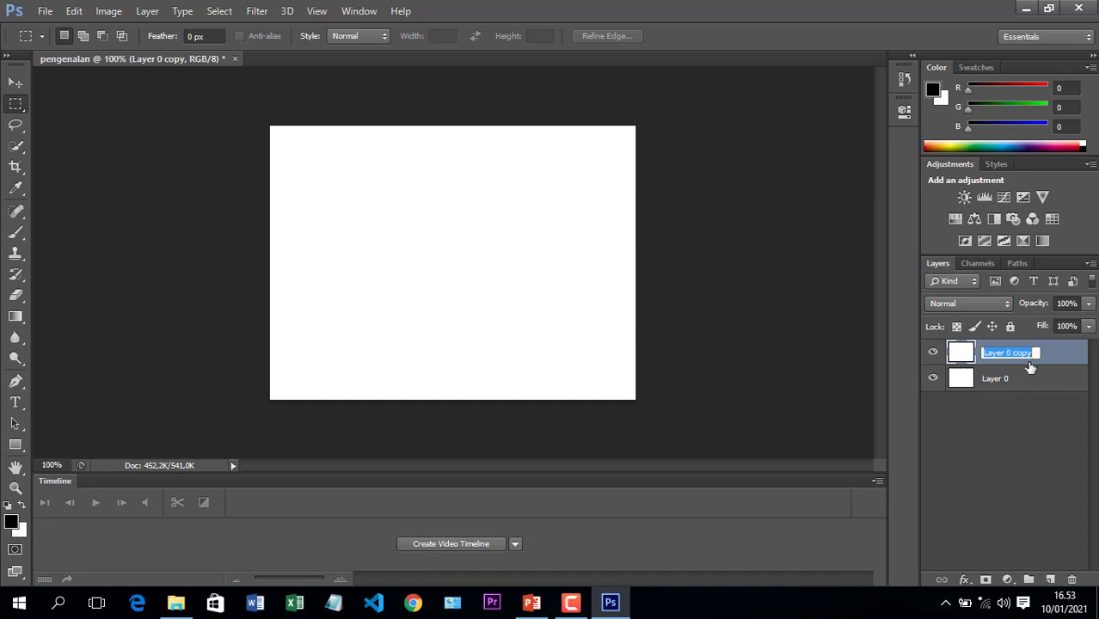
pyautogui.write('rectangel')
pyautogui.press('Return')
# Try deleting the rectangel layer with no area selected, and undo the deletion
pyautogui.click(1030, 376)
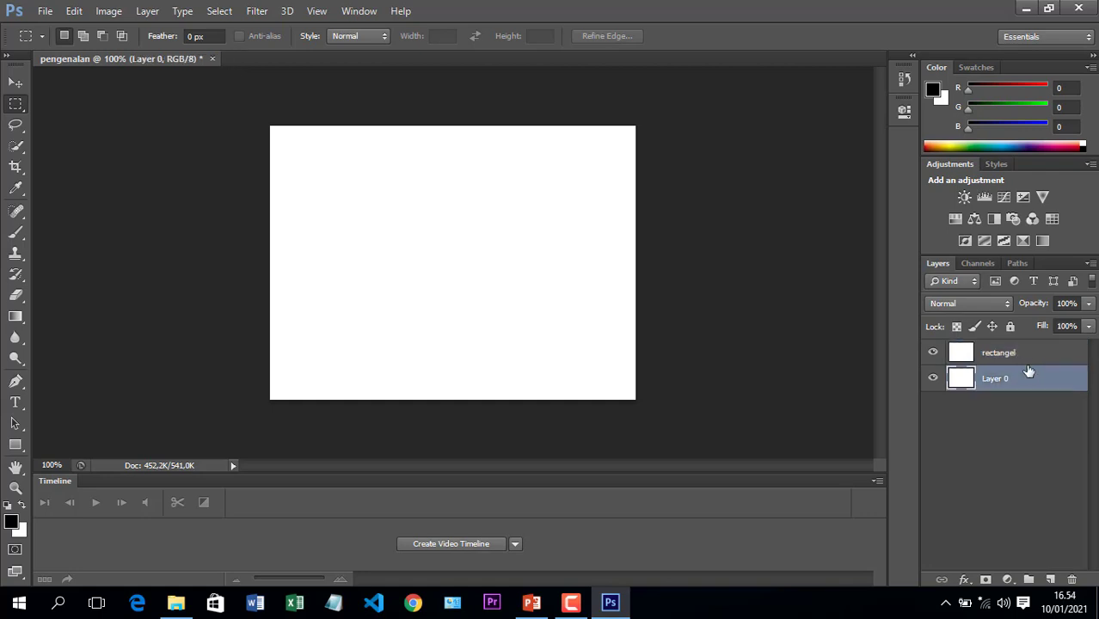
pyautogui.click(1029, 360)
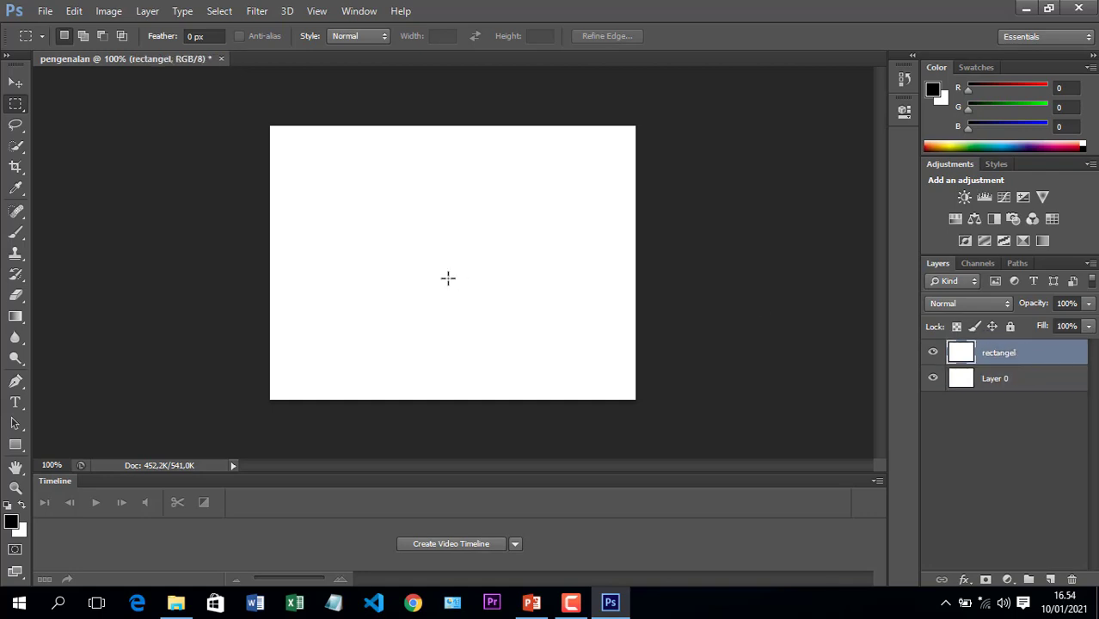
pyautogui.press('Delete')
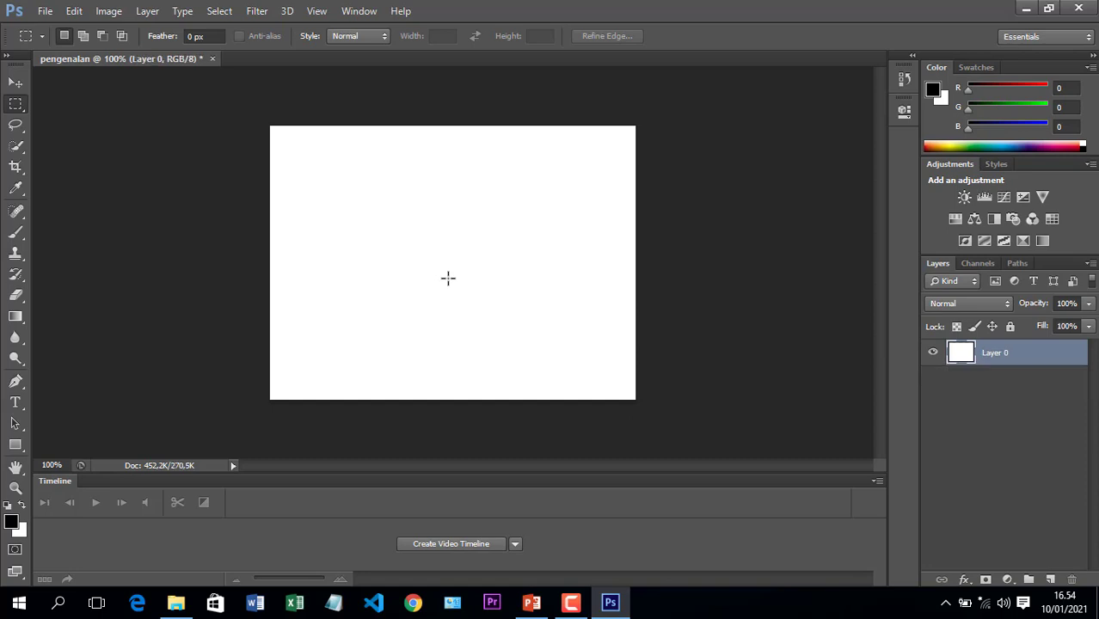
pyautogui.hotkey('ctrl', 'z')
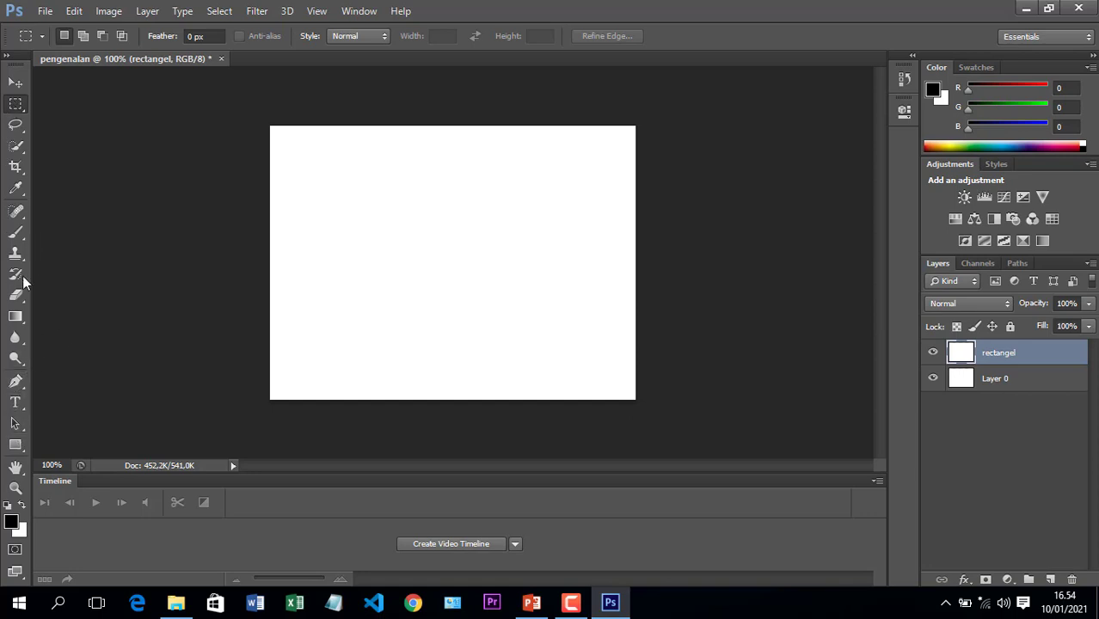
# Erase the white content of the rectangel layer using a Magic Wand selection, and briefly hide Layer 0 to check the transparency
pyautogui.click(26, 150)
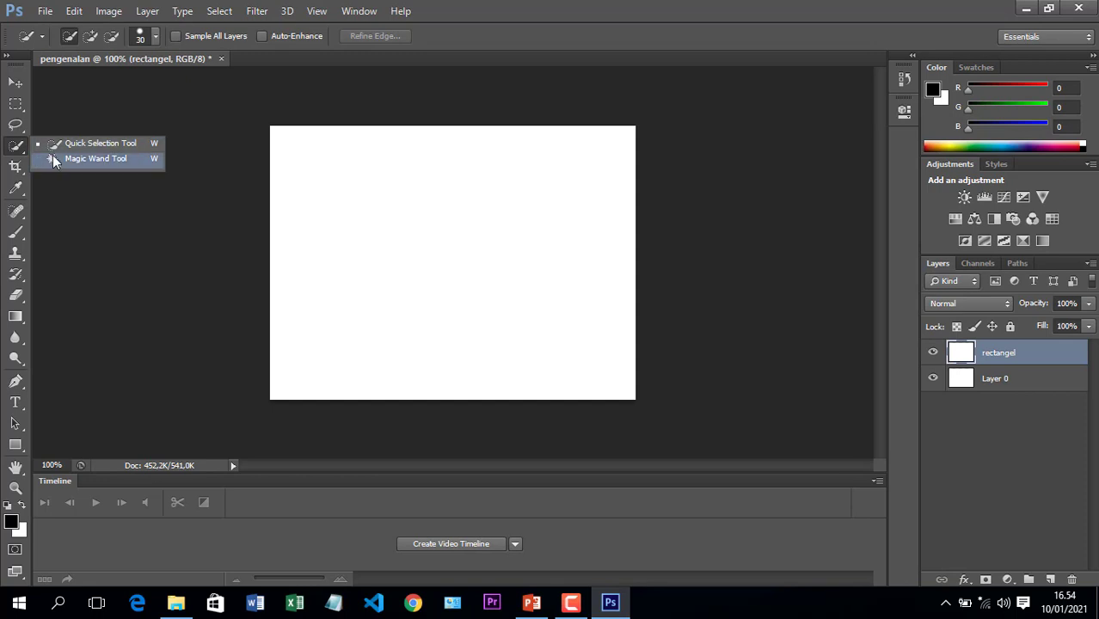
pyautogui.click(57, 160)
pyautogui.click(421, 233)
pyautogui.press('Delete')
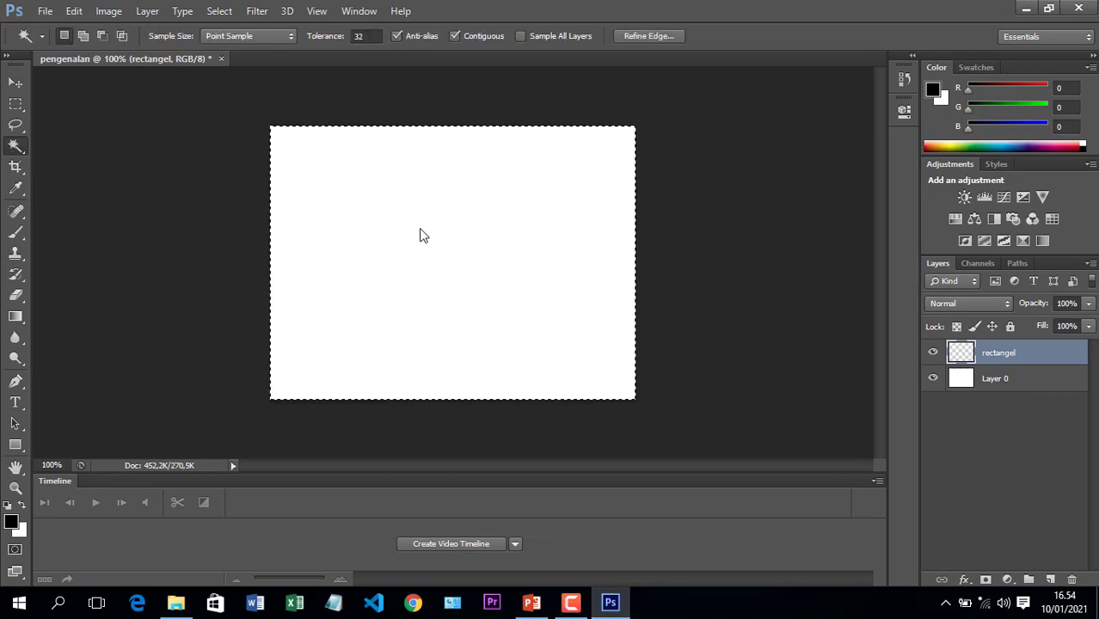
pyautogui.click(16, 83)
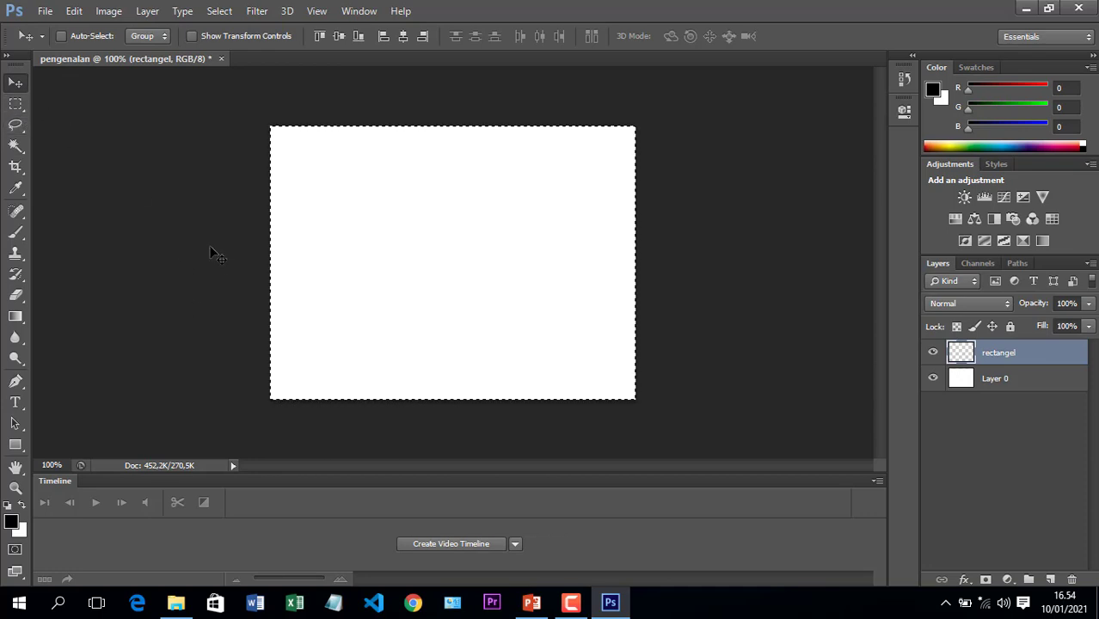
pyautogui.click(13, 108)
pyautogui.click(177, 212)
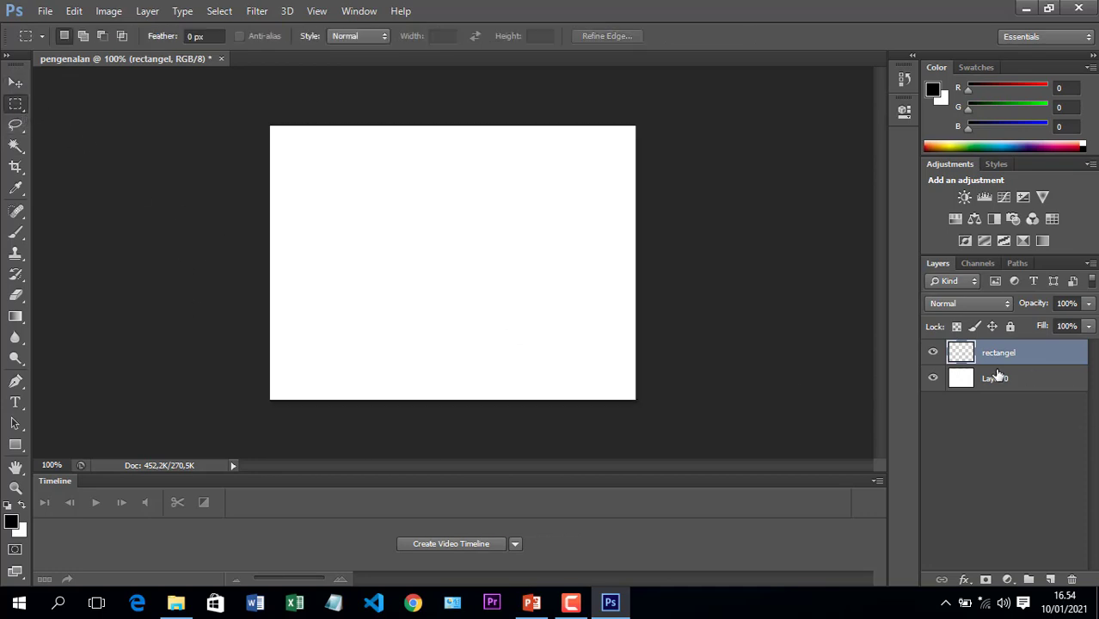
pyautogui.click(932, 378)
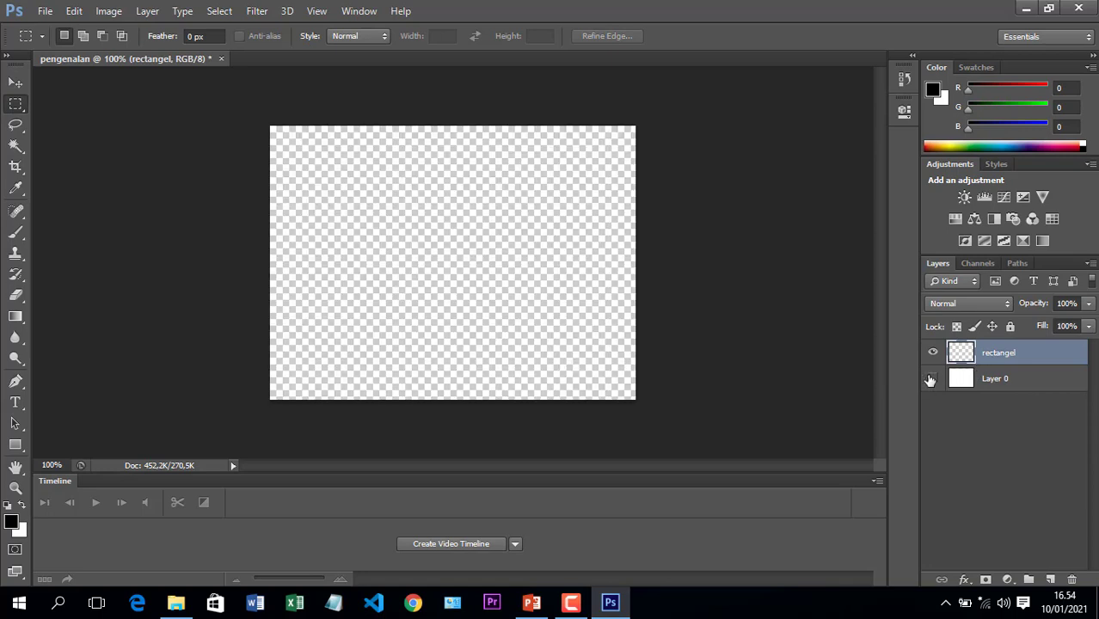
pyautogui.click(934, 381)
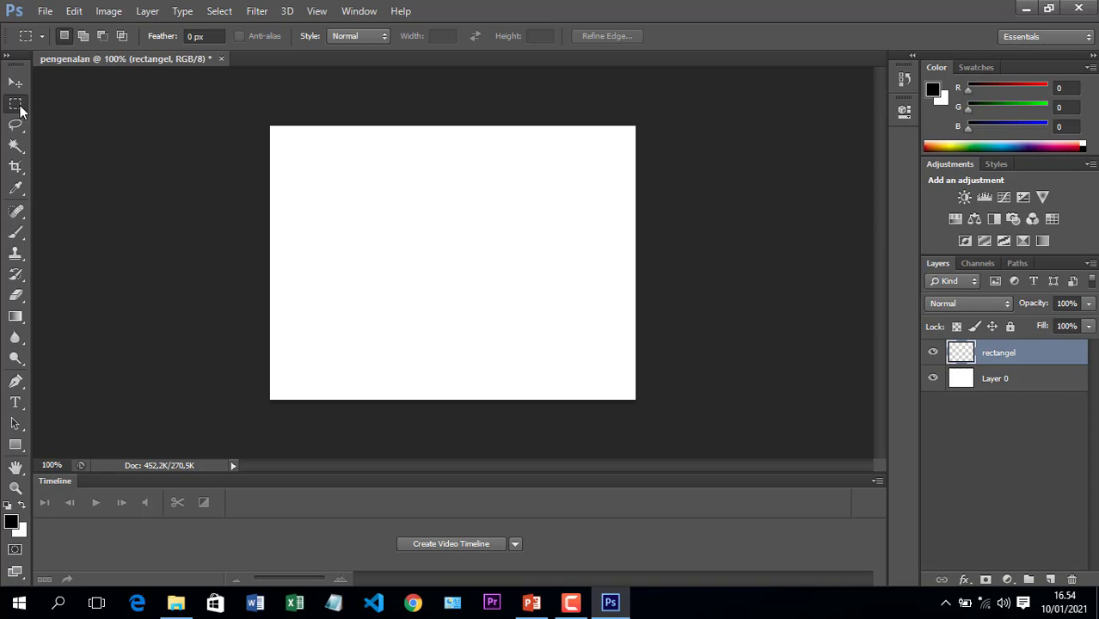
# Select a rectangular area near the canvas center on the rectangel layer and choose red fa0000 as its fill color
pyautogui.moveTo(370, 211); pyautogui.dragTo(511, 304)
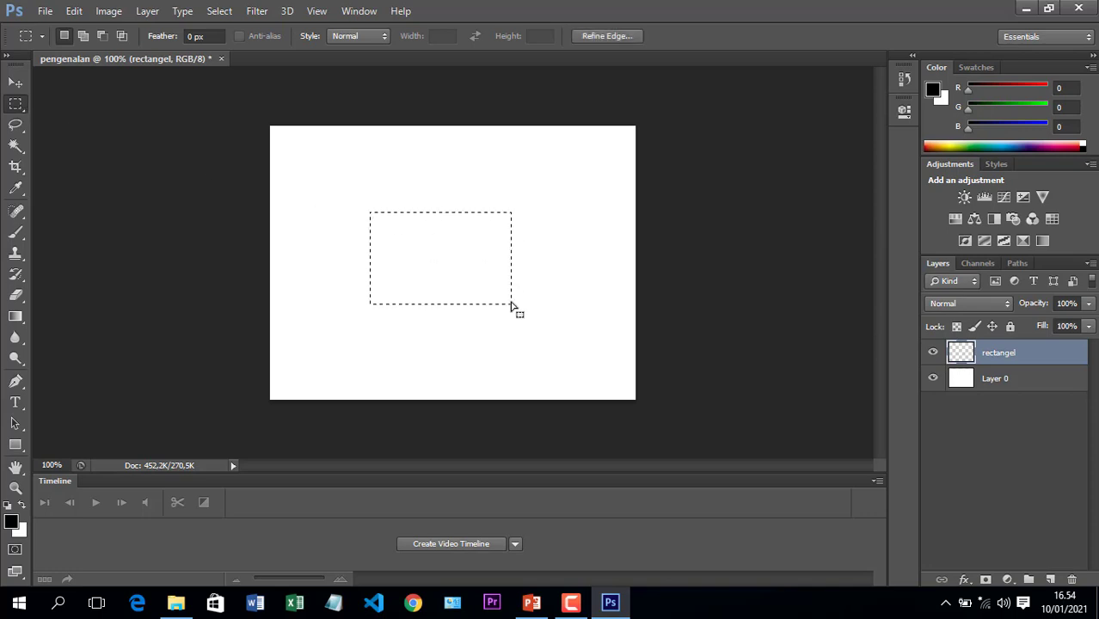
pyautogui.hotkey('shift', 'F5')
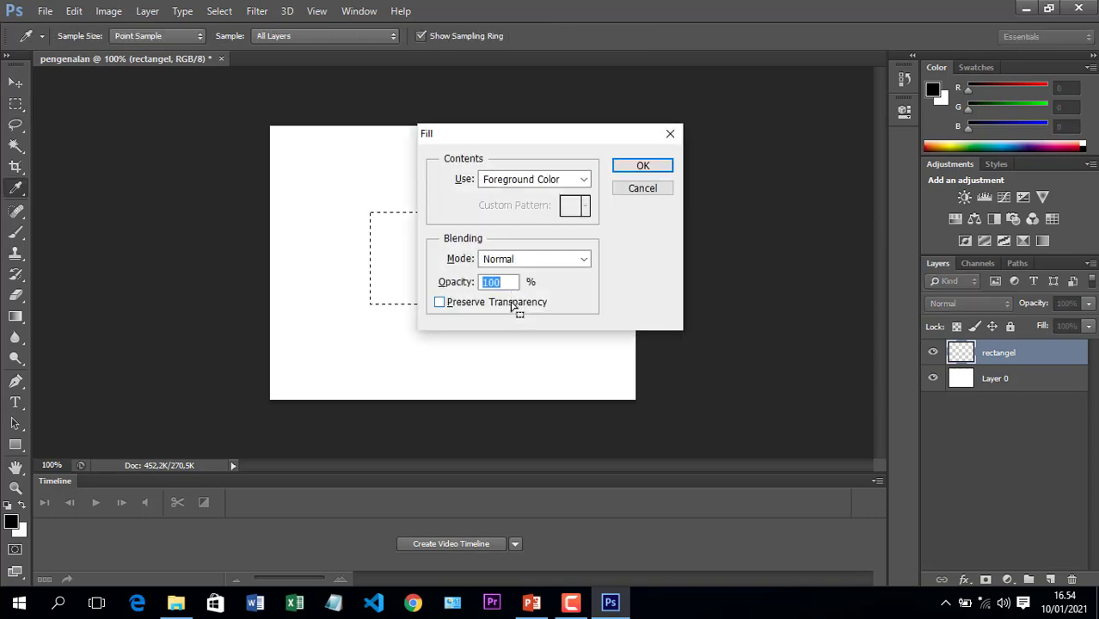
pyautogui.click(584, 180)
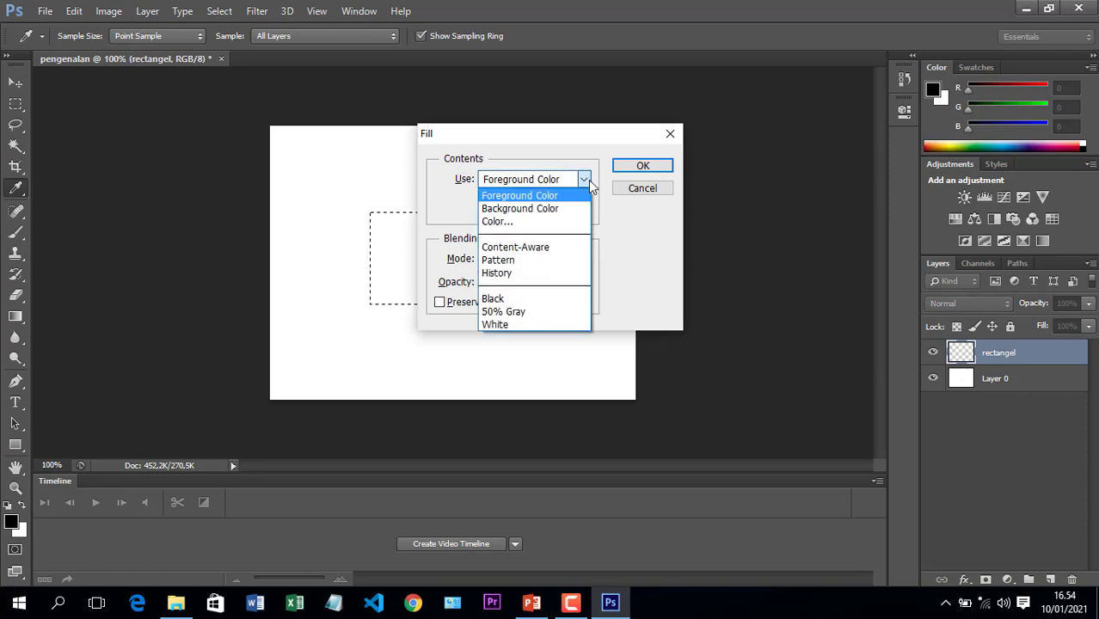
pyautogui.click(544, 222)
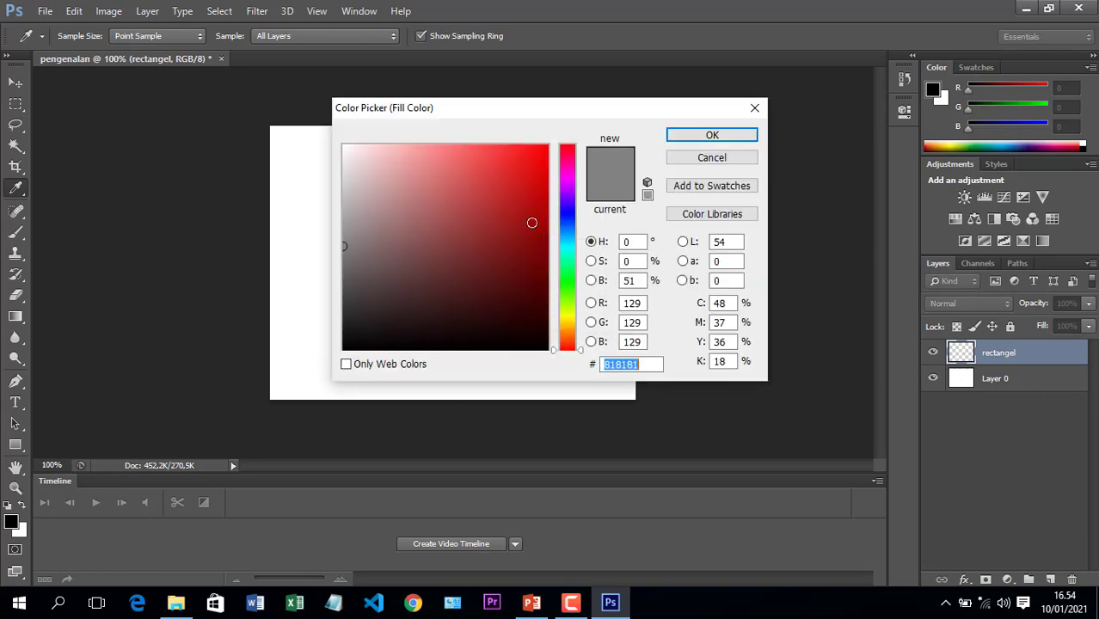
pyautogui.moveTo(543, 156); pyautogui.dragTo(558, 147)
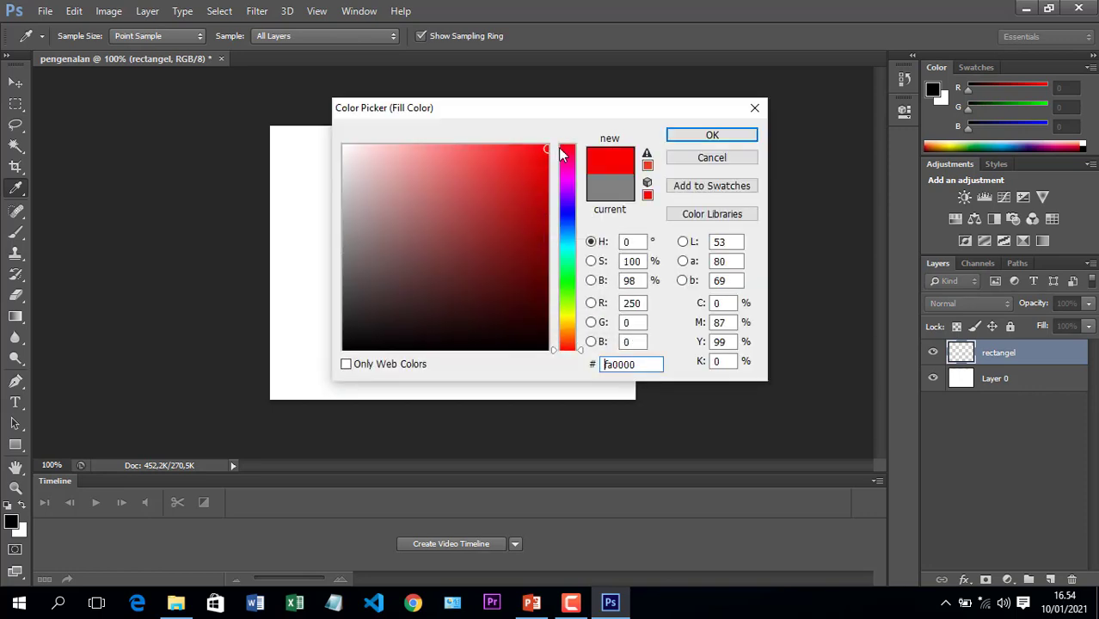
pyautogui.click(713, 135)
# Apply the fill in Normal mode at 50% opacity with Preserve Transparency enabled, and toggle the rectangel layer's visibility to check it
pyautogui.click(510, 258)
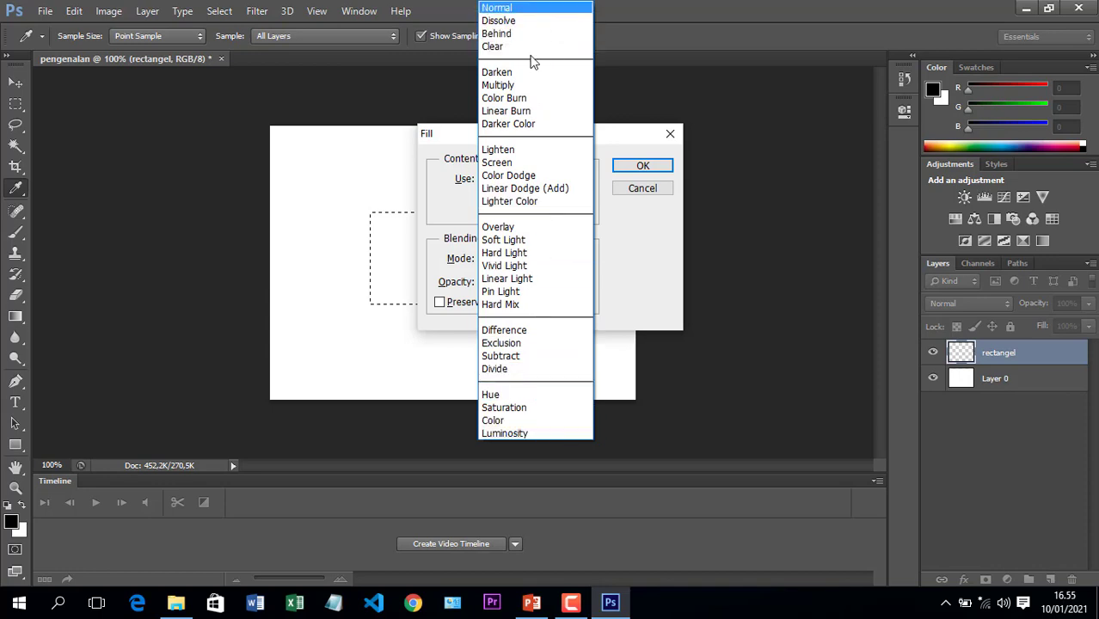
pyautogui.click(514, 9)
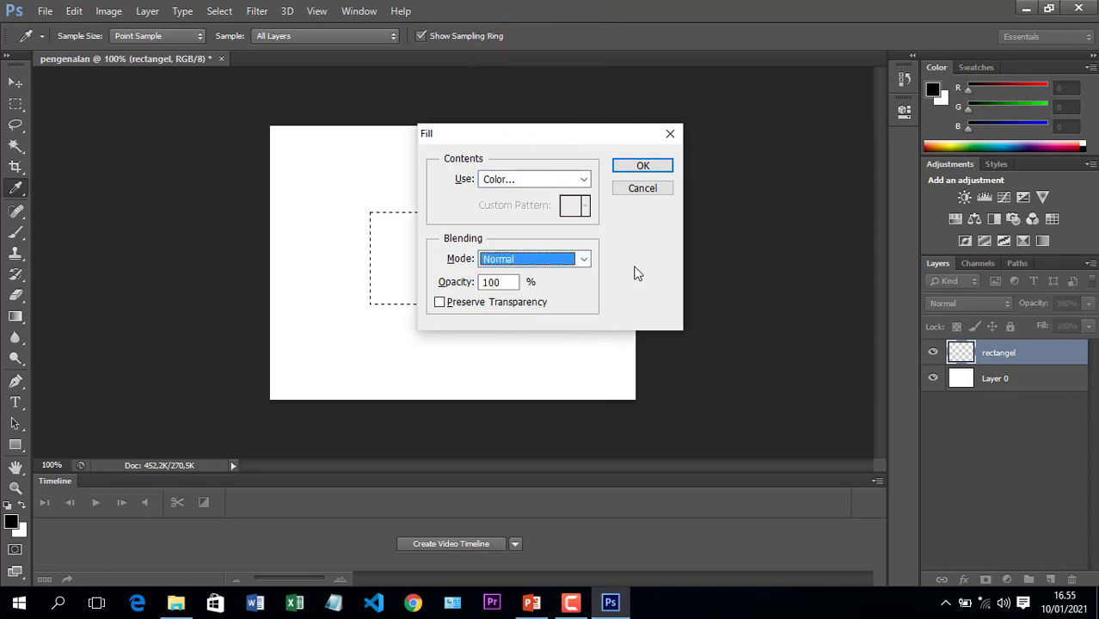
pyautogui.moveTo(514, 282); pyautogui.dragTo(461, 283)
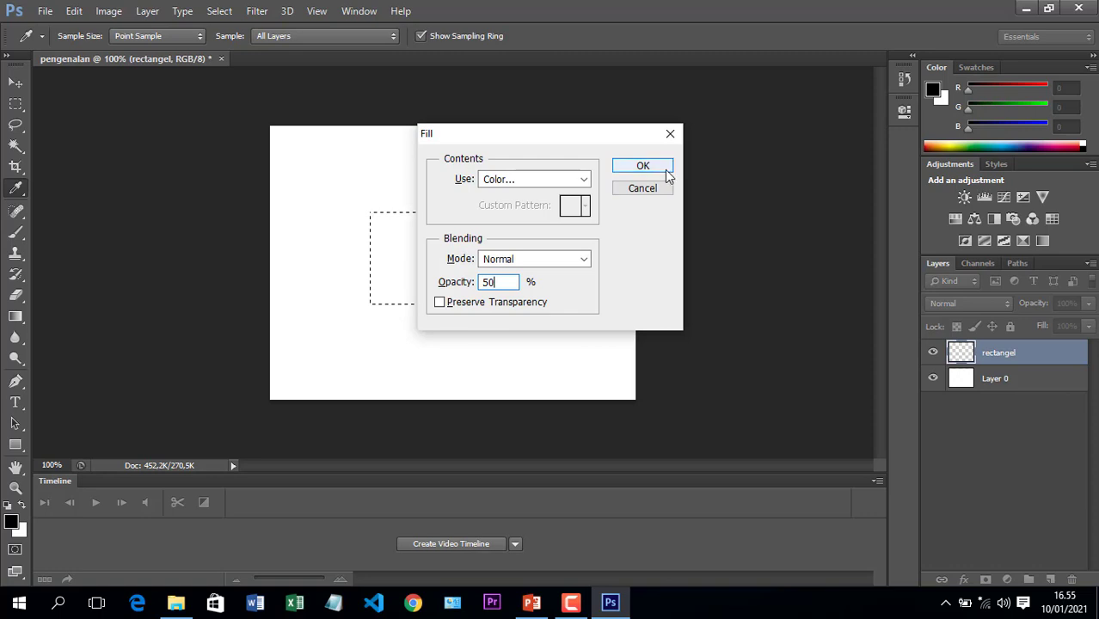
pyautogui.click(442, 303)
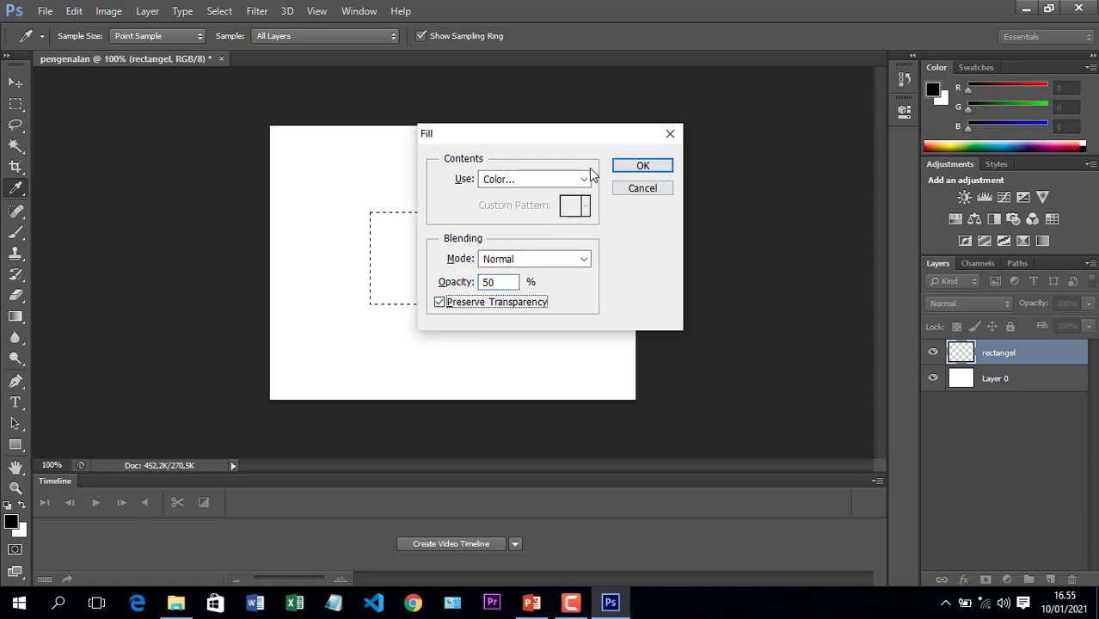
pyautogui.click(642, 165)
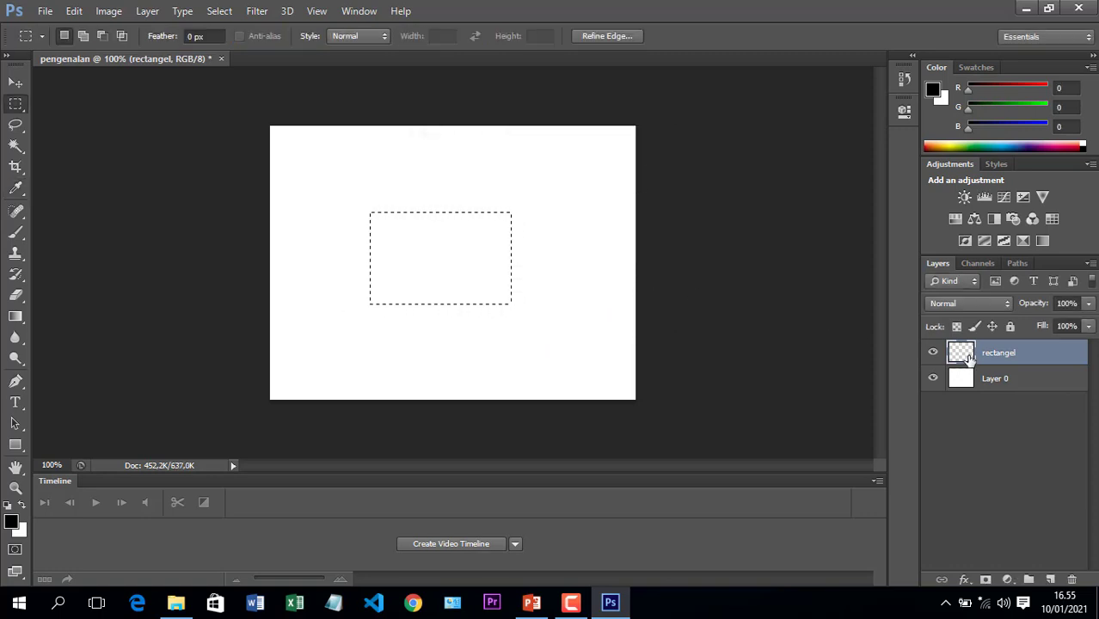
pyautogui.click(934, 354)
pyautogui.click(934, 353)
# Try to fill the selected area on the rectangel layer with red fa0000 in Normal mode at 100% opacity, preserving transparency
pyautogui.click(73, 11)
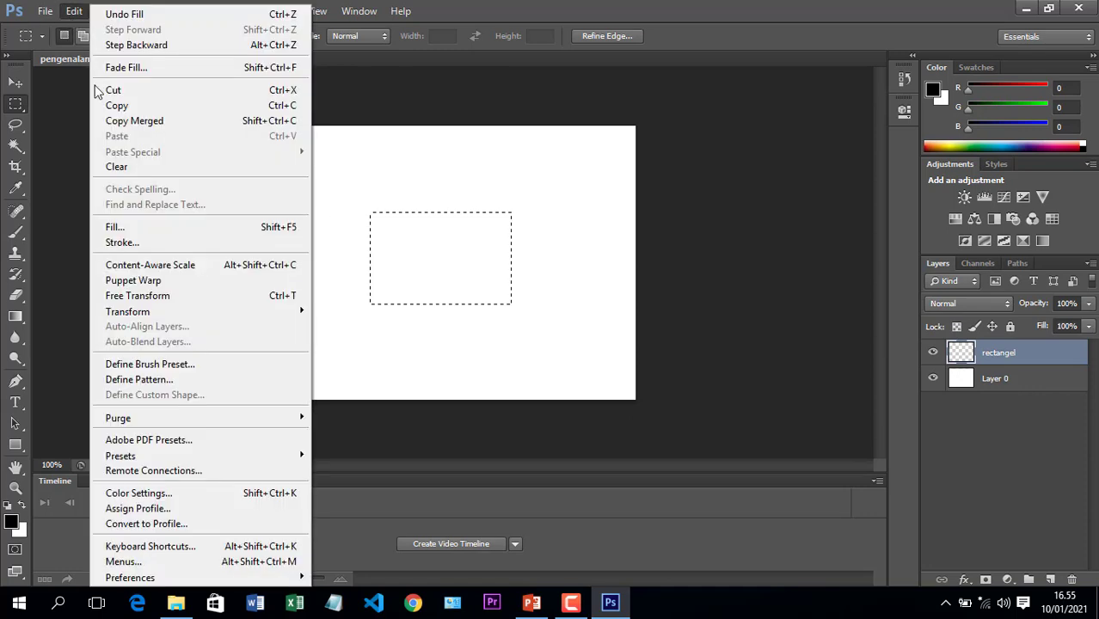
pyautogui.click(137, 227)
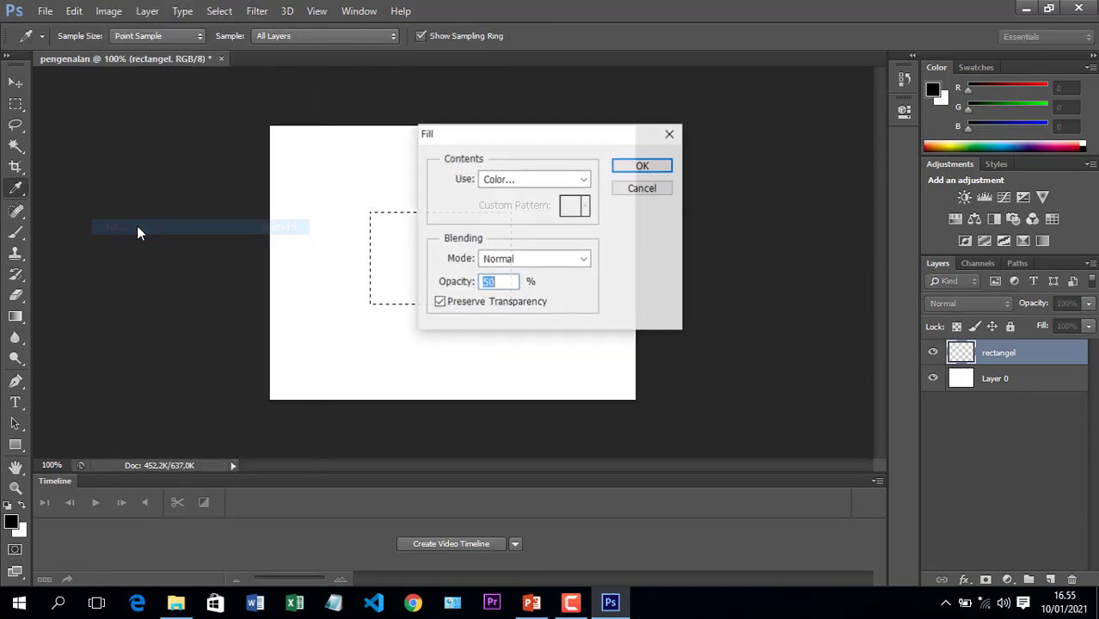
pyautogui.click(576, 172)
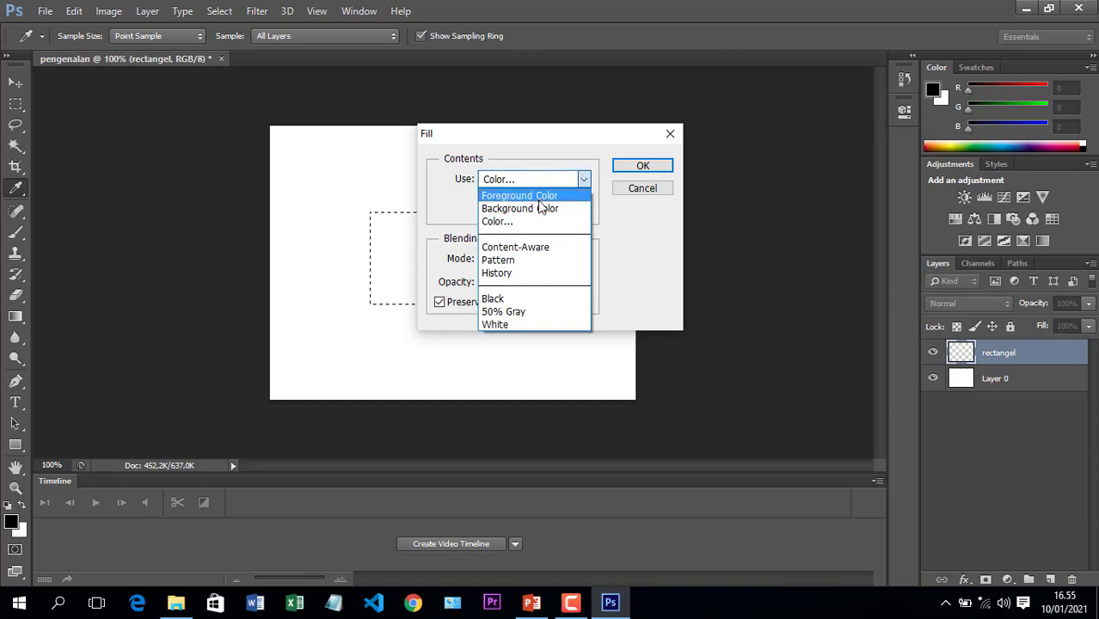
pyautogui.click(535, 219)
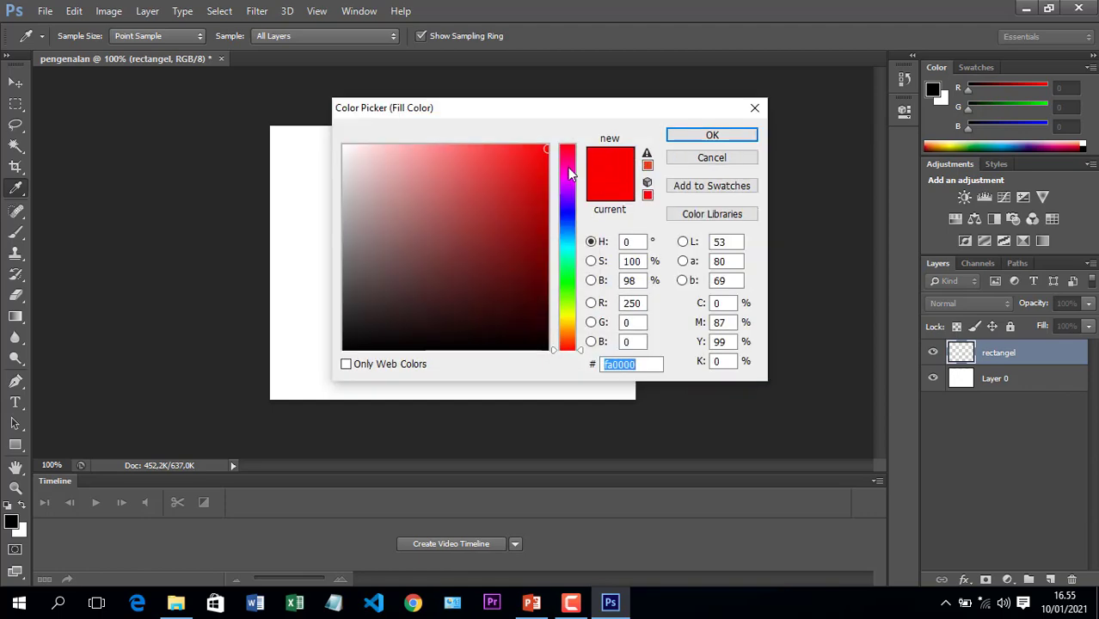
pyautogui.click(712, 135)
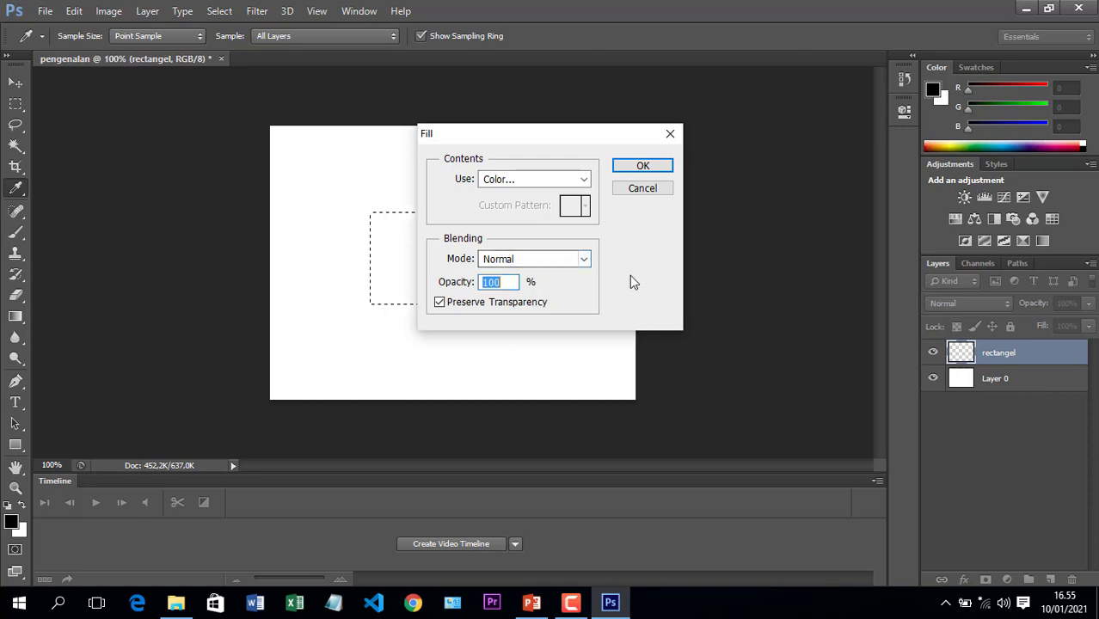
pyautogui.click(639, 161)
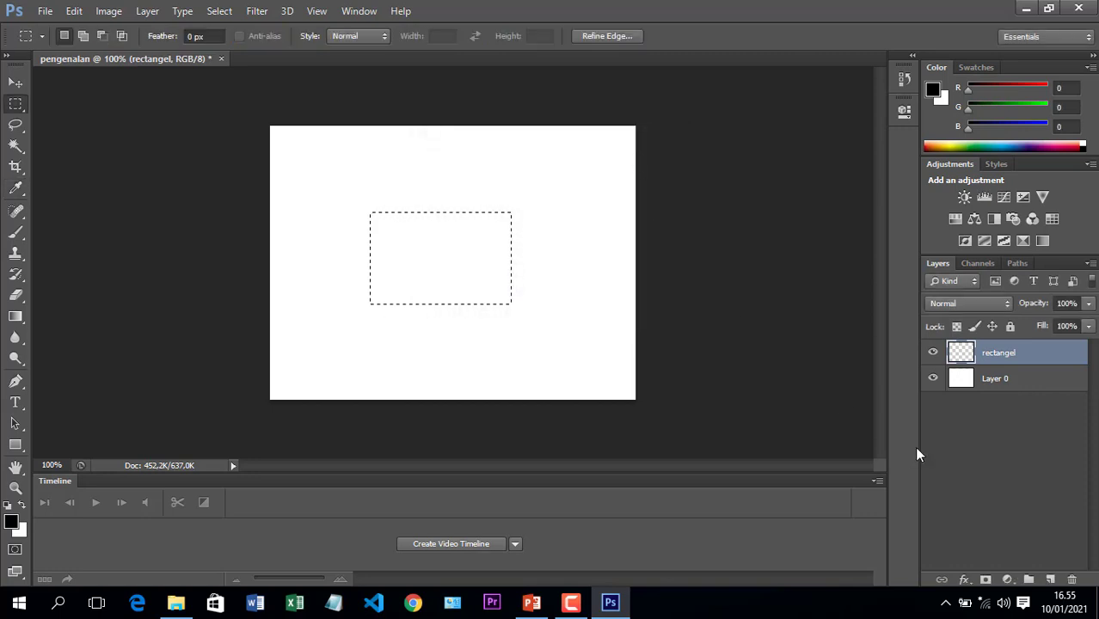
# Toggle the visibility of Layer 0 and the rectangel layer to check the fill, and clear the selection
pyautogui.click(934, 379)
pyautogui.click(934, 379)
pyautogui.click(933, 353)
pyautogui.click(777, 297)
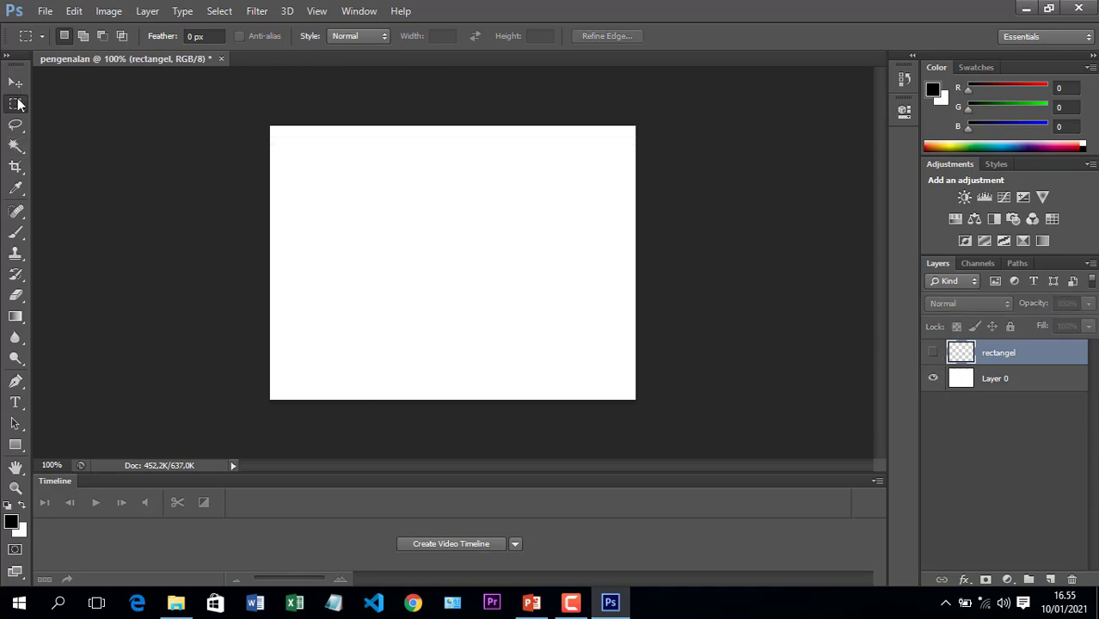
pyautogui.click(934, 354)
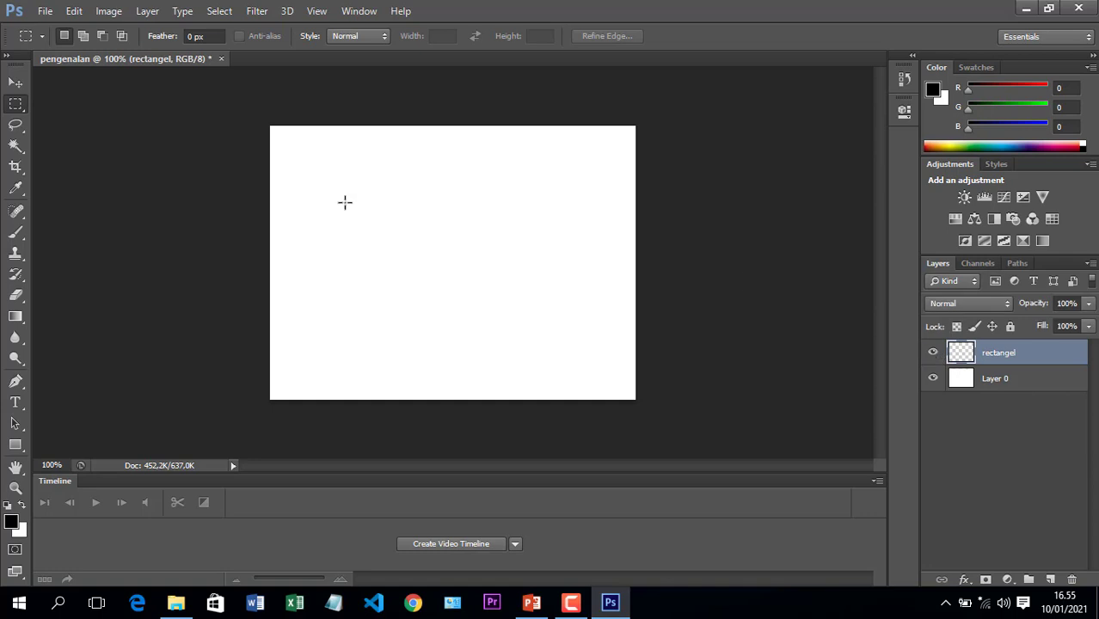
pyautogui.moveTo(349, 186); pyautogui.dragTo(513, 276)
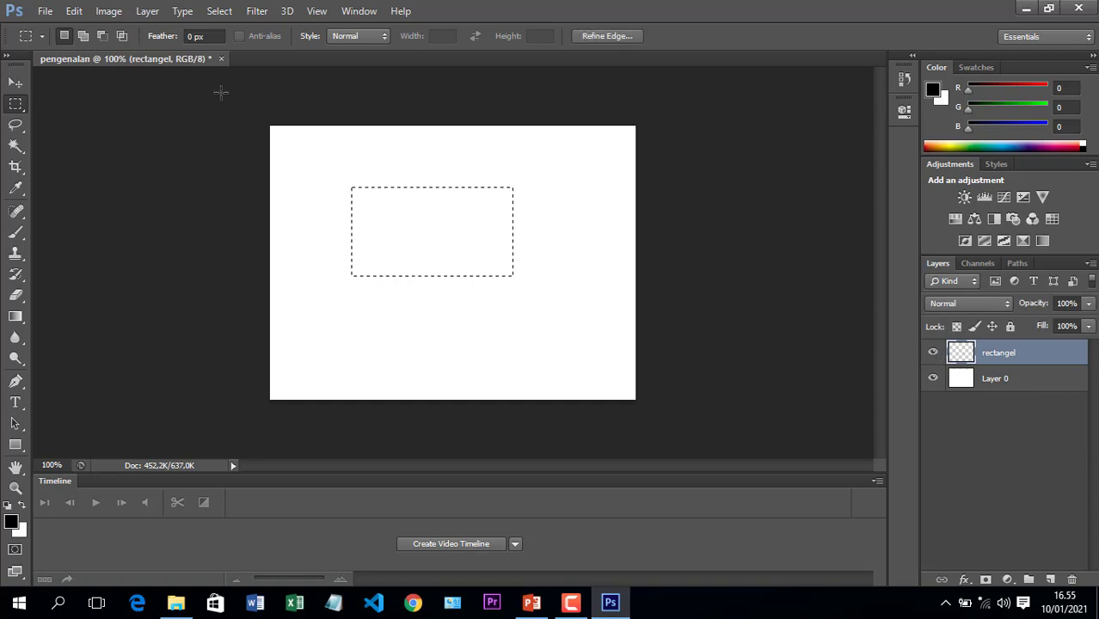
pyautogui.press('F5')
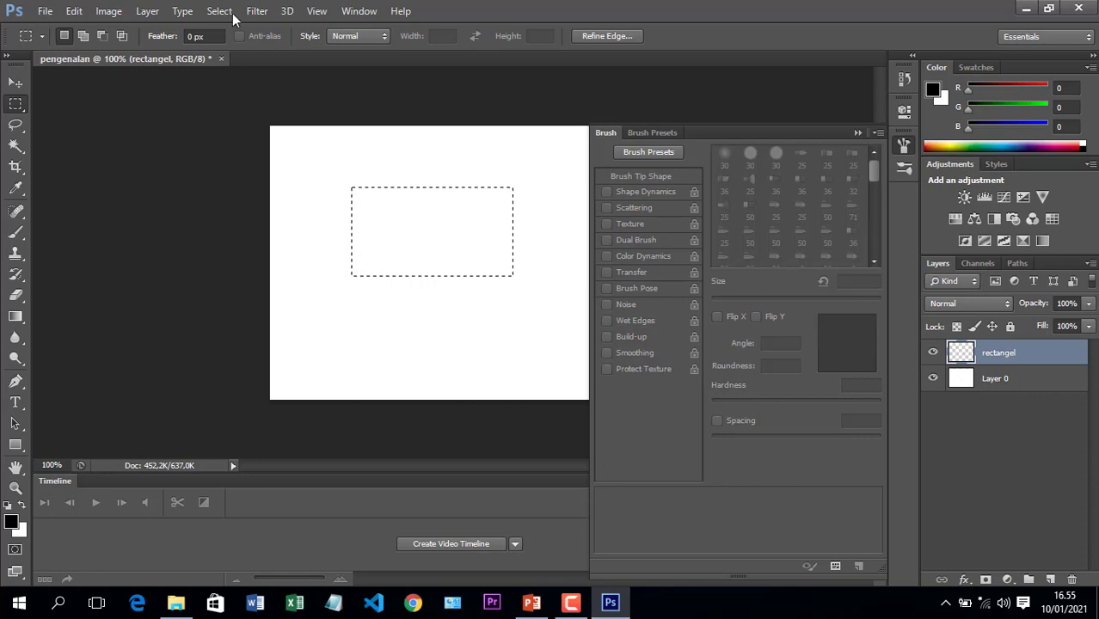
pyautogui.hotkey('ctrl', 'd')
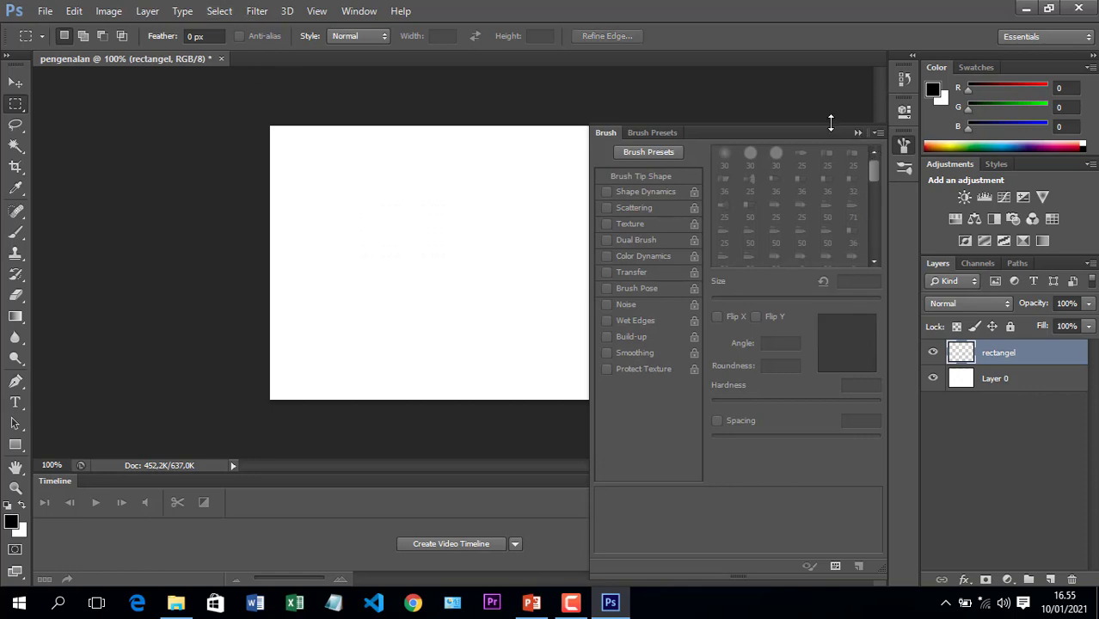
pyautogui.click(858, 133)
# Select a rectangular area around the canvas center and try to fill it with the foreground color at 100% opacity
pyautogui.moveTo(384, 192); pyautogui.dragTo(559, 330)
pyautogui.hotkey('shift', 'BackSpace')
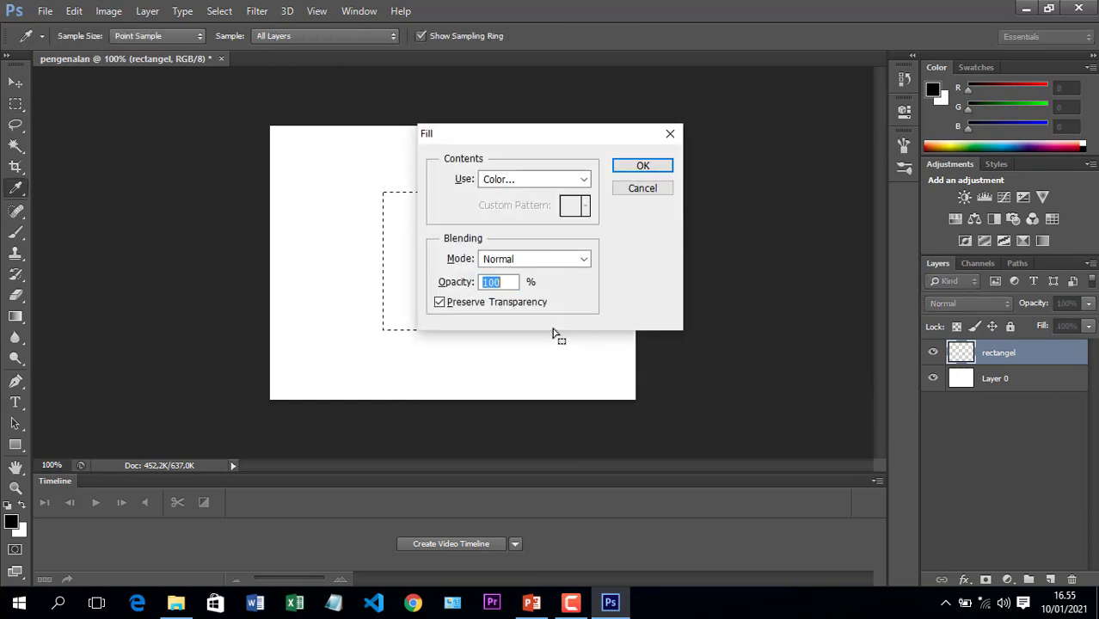
pyautogui.click(582, 179)
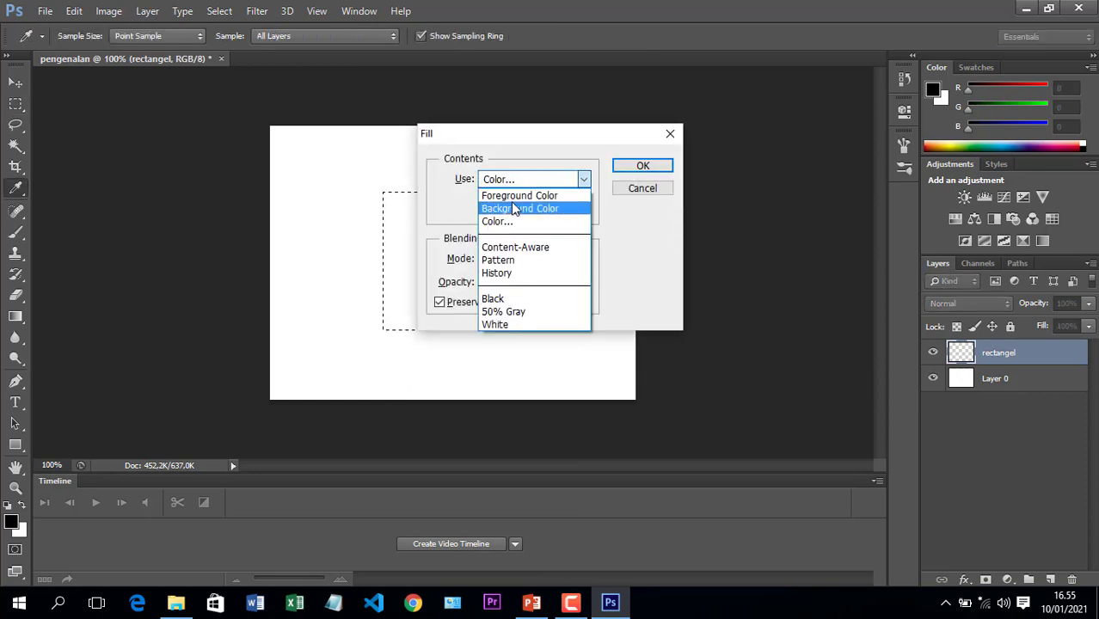
pyautogui.click(513, 197)
pyautogui.click(641, 169)
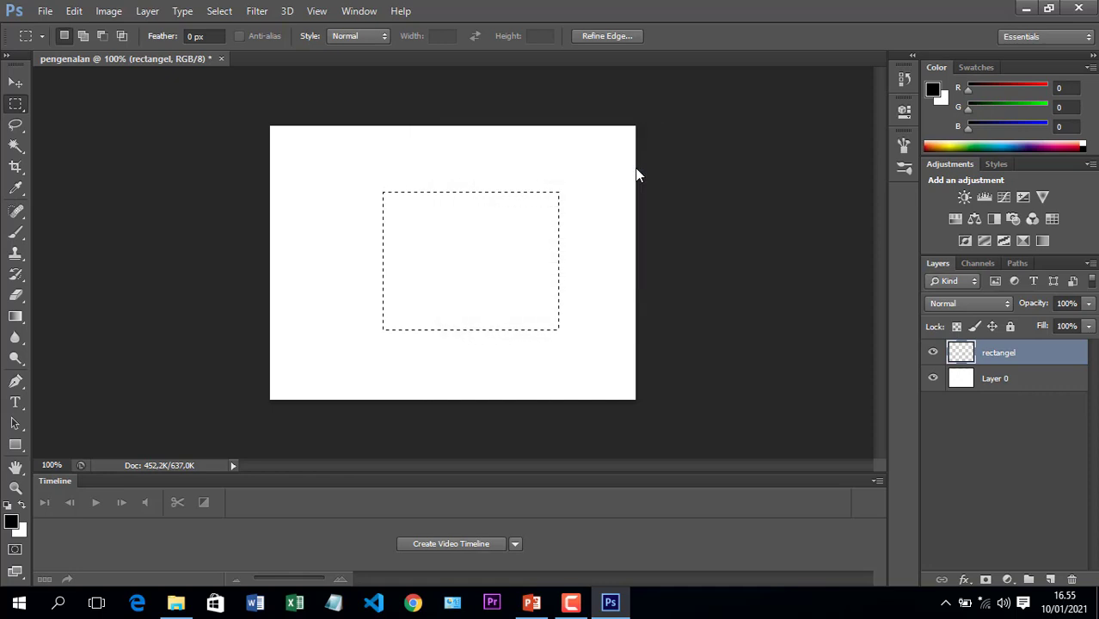
# Toggle the rectangel layer off and on to check it, and hide Layer 0
pyautogui.click(933, 353)
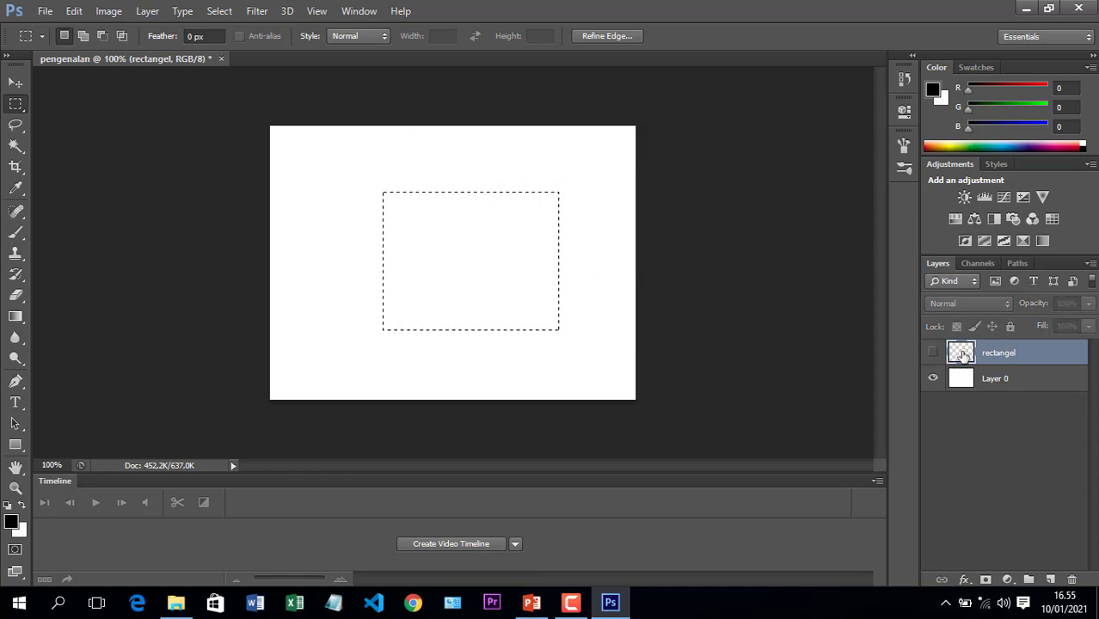
pyautogui.doubleClick(937, 355)
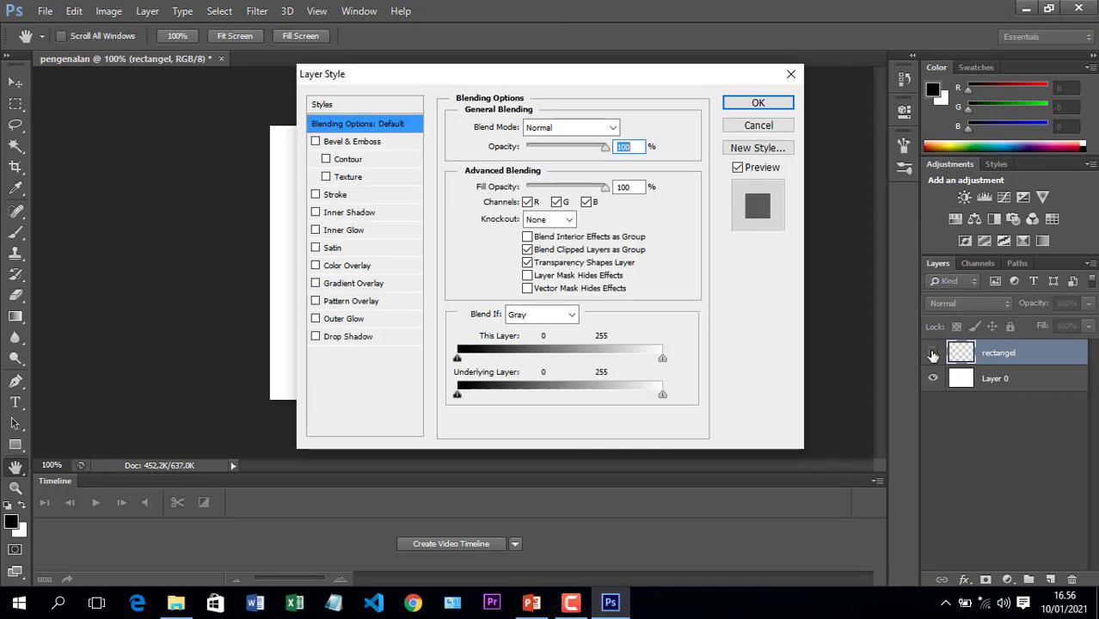
pyautogui.click(791, 74)
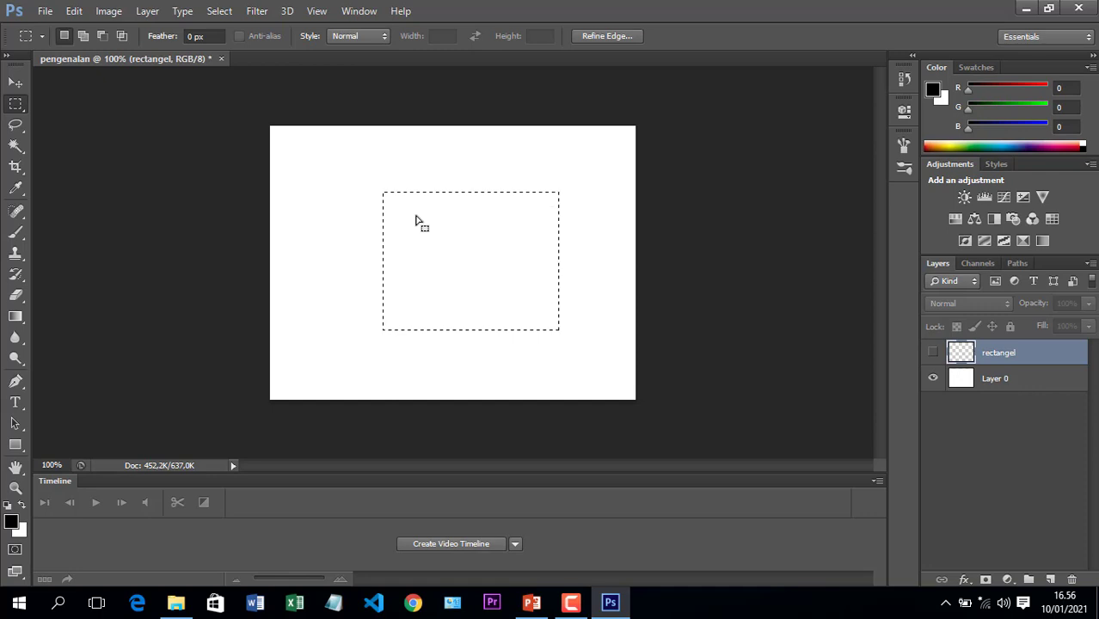
pyautogui.click(932, 354)
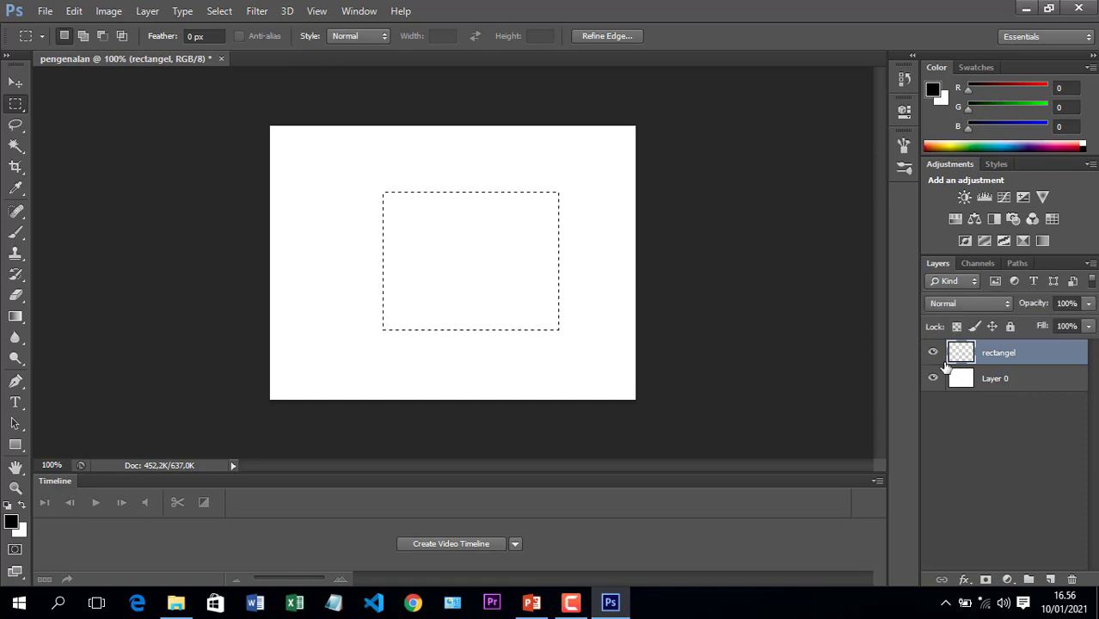
pyautogui.click(933, 379)
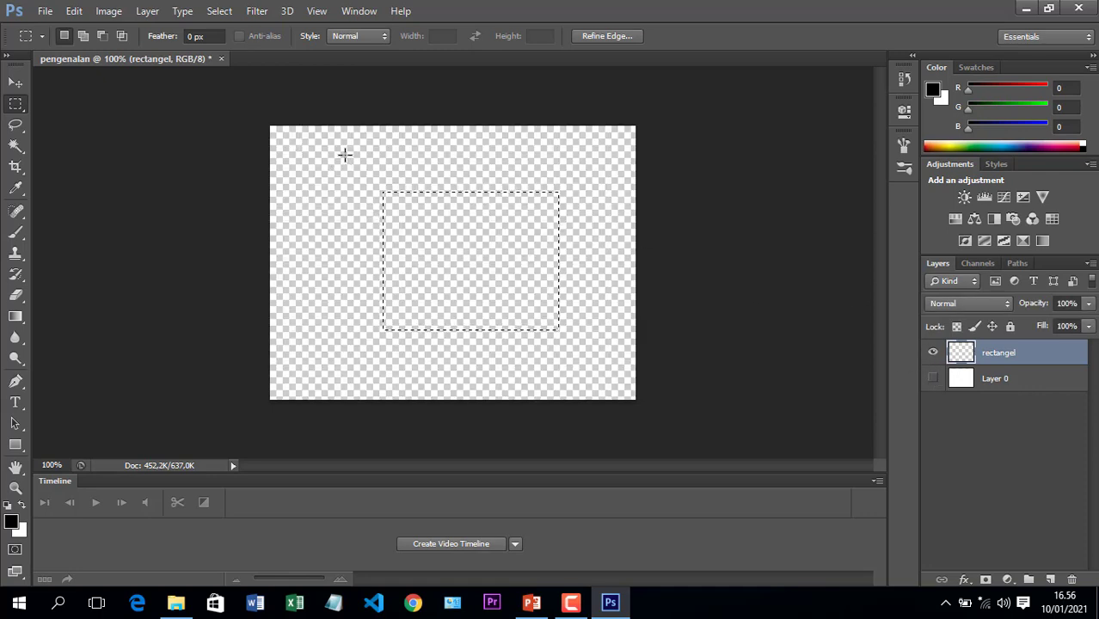
# Select a rectangular area in the canvas's upper-left part and try to fill it with the background color
pyautogui.moveTo(345, 155); pyautogui.dragTo(490, 274)
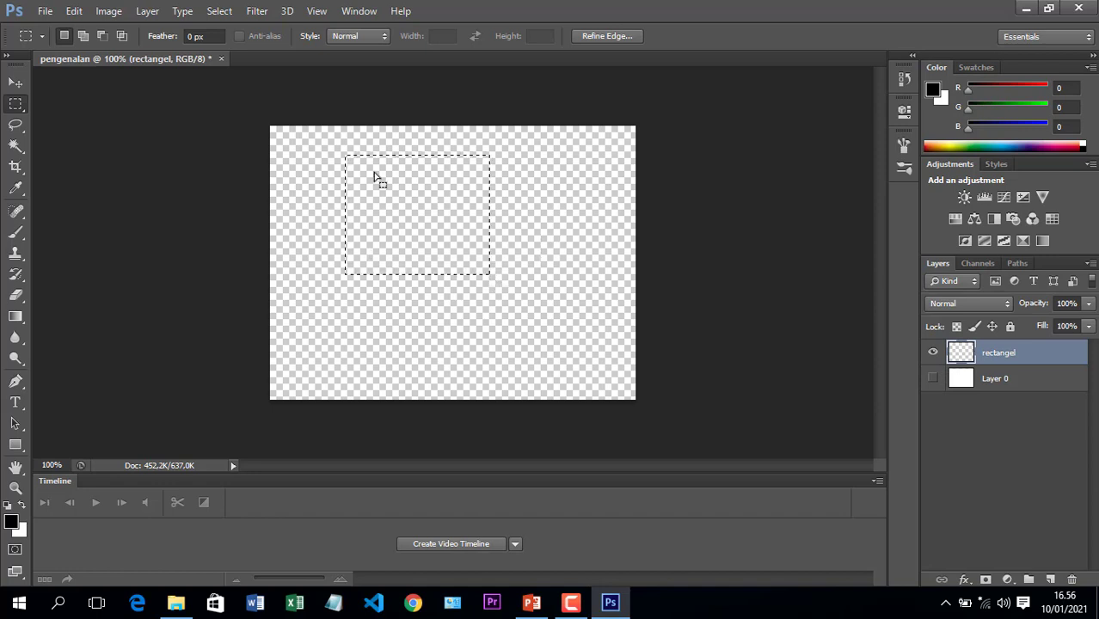
pyautogui.hotkey('shift', 'F5')
pyautogui.click(526, 181)
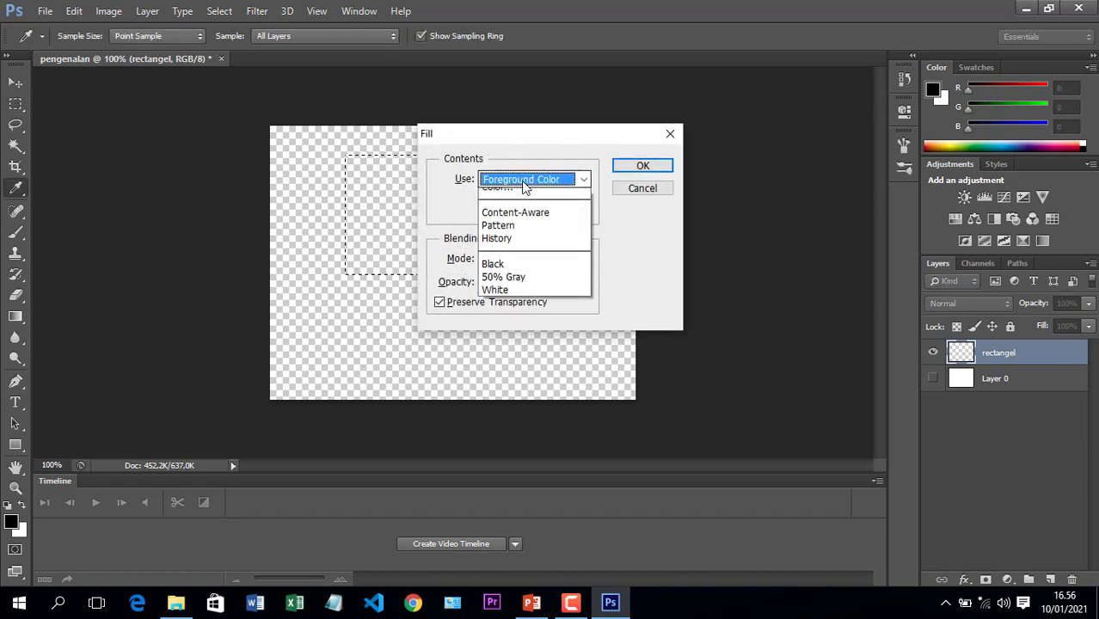
pyautogui.click(521, 207)
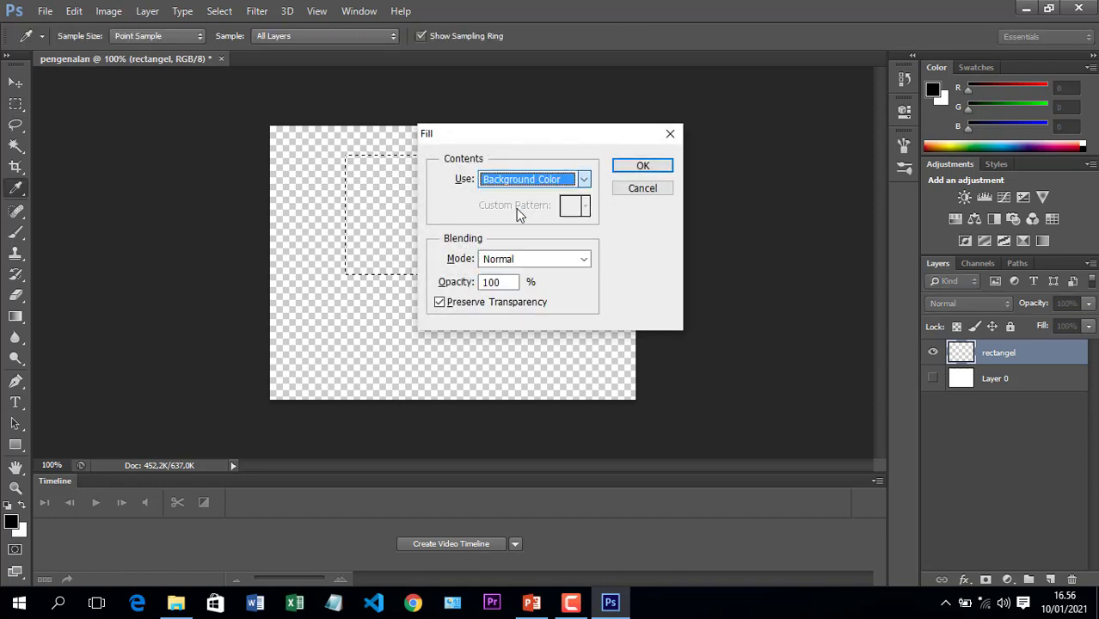
pyautogui.click(639, 168)
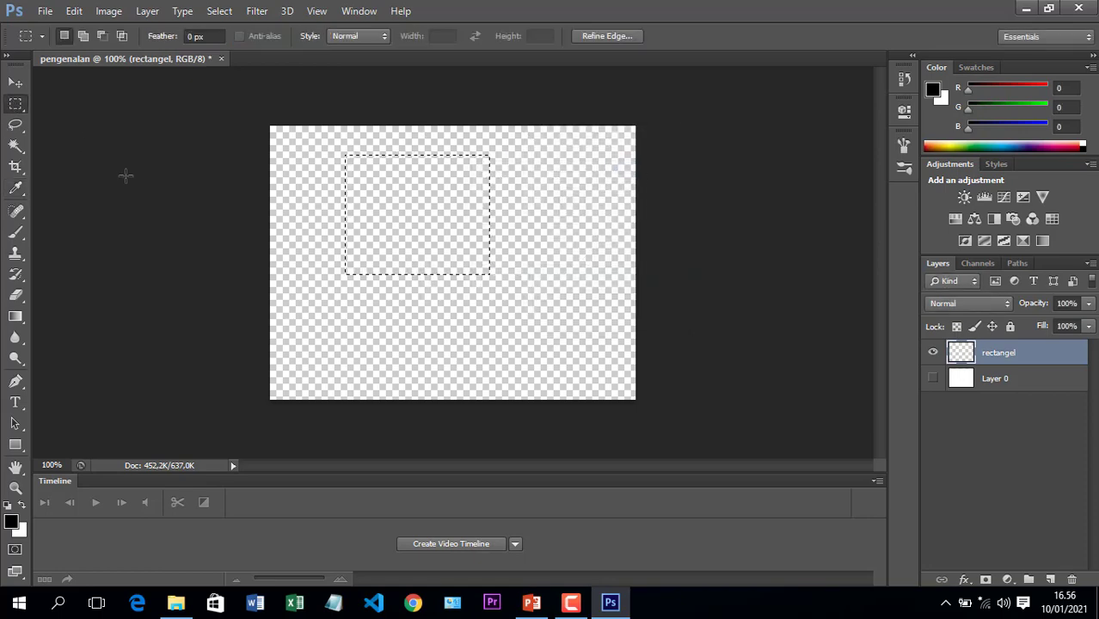
# Replace the selection with one covering the whole canvas and try to fill it with the foreground color
pyautogui.hotkey('ctrl', 'd')
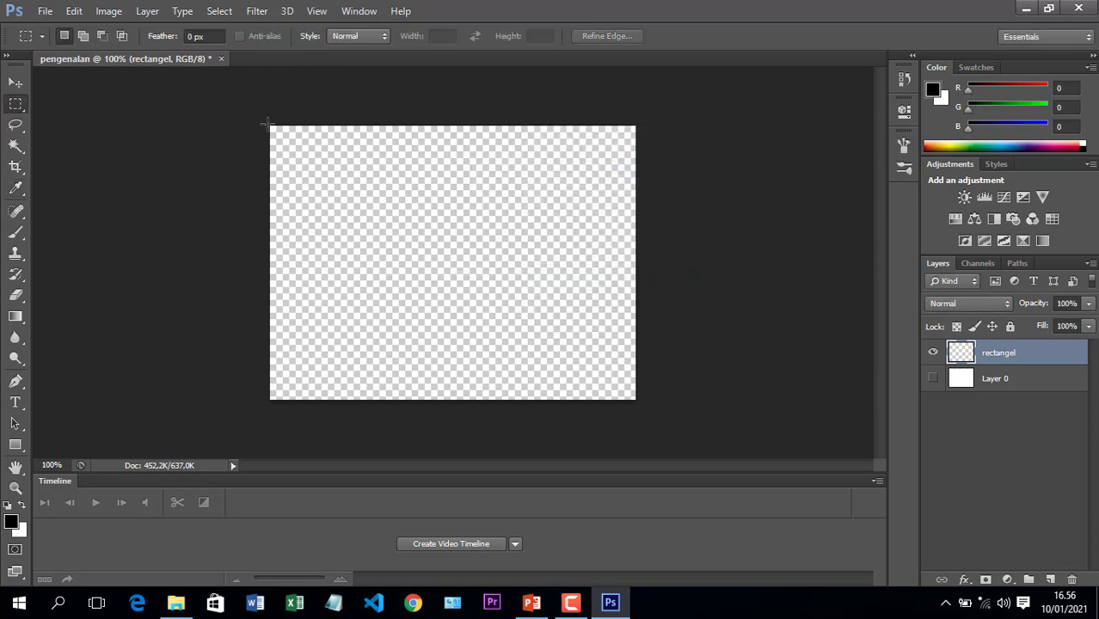
pyautogui.moveTo(267, 123); pyautogui.dragTo(653, 432)
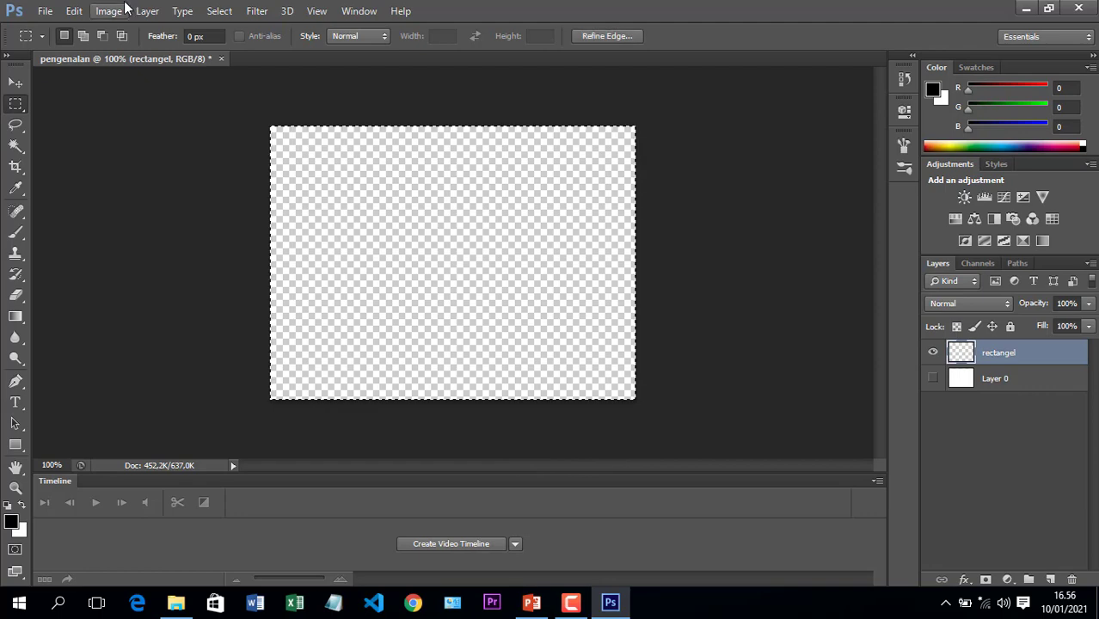
pyautogui.click(74, 11)
pyautogui.click(137, 229)
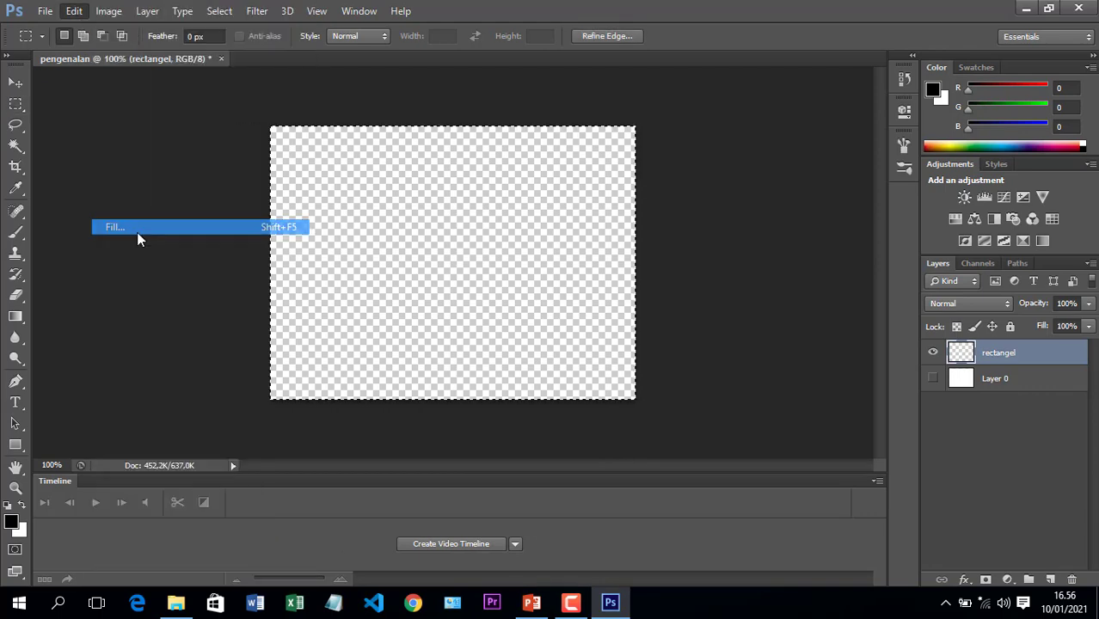
pyautogui.click(585, 179)
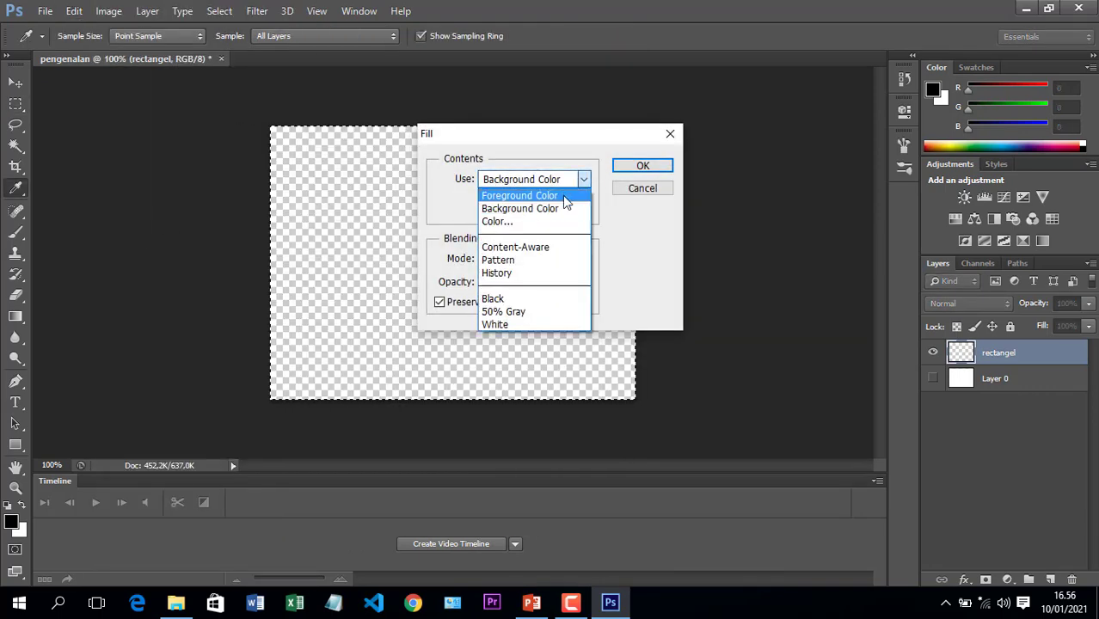
pyautogui.click(563, 196)
pyautogui.click(641, 166)
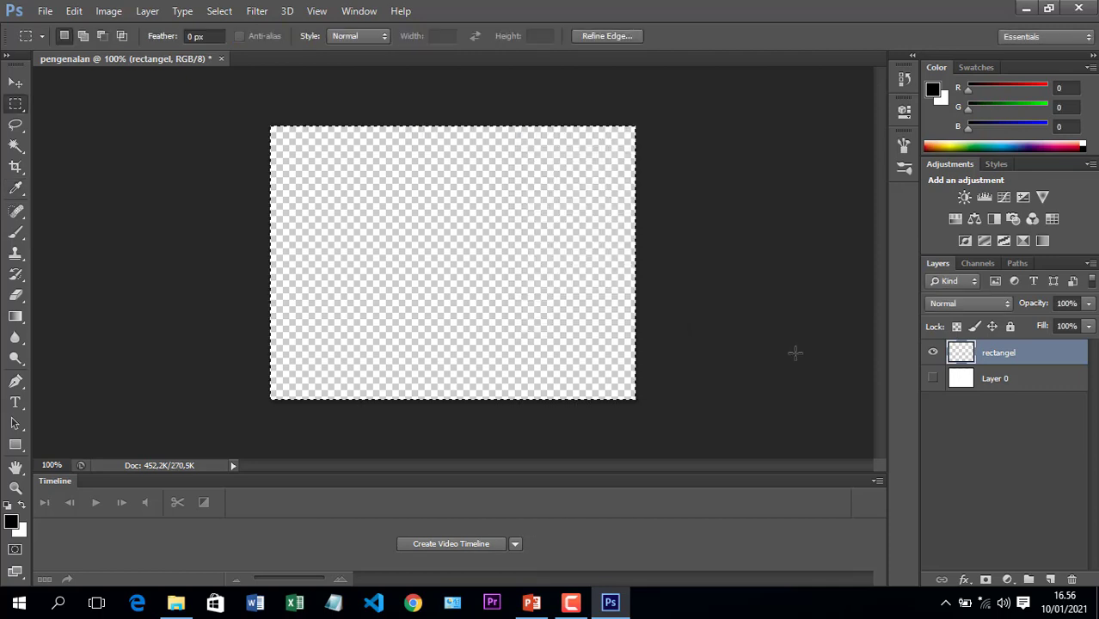
# Clear the selection and paint a black zigzag brush stroke diagonally across the middle of the rectangel layer
pyautogui.click(126, 298)
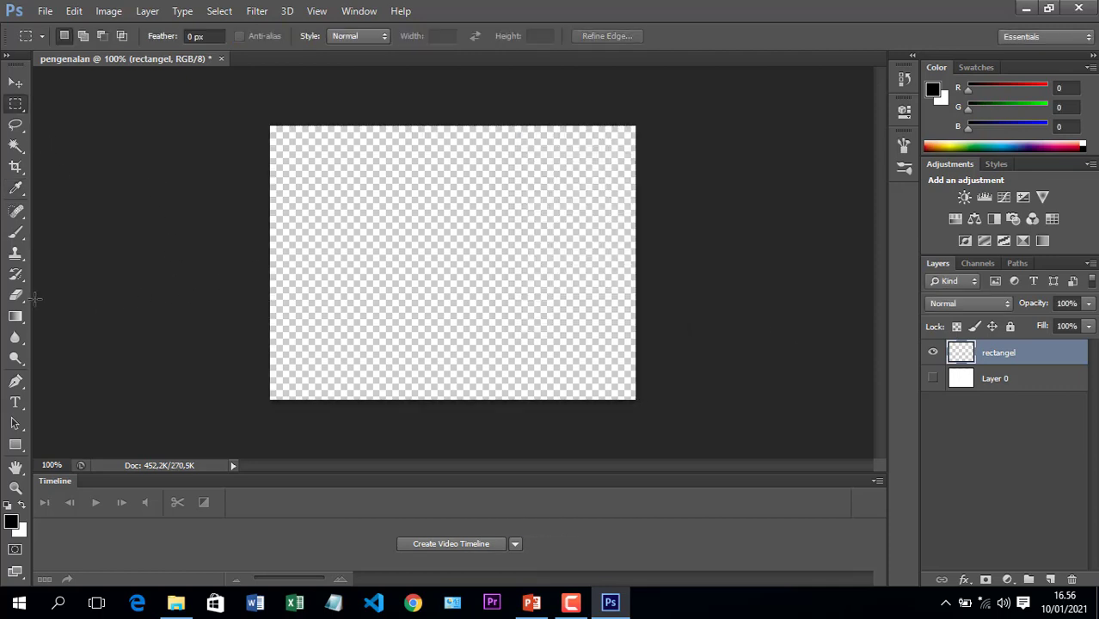
pyautogui.click(16, 232)
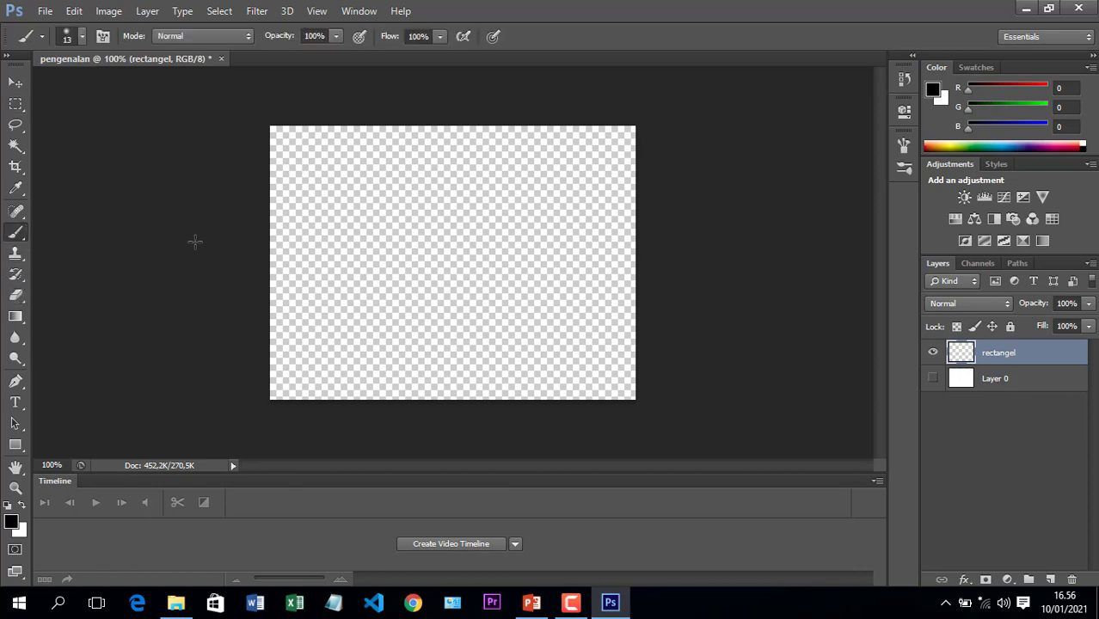
pyautogui.moveTo(372, 224)
pyautogui.mouseDown()
pyautogui.moveTo(370, 283)
pyautogui.moveTo(436, 276)
pyautogui.moveTo(440, 297)
pyautogui.moveTo(474, 297)
pyautogui.moveTo(478, 322)
pyautogui.moveTo(507, 335)
pyautogui.mouseUp()
# Select a rectangular area above the zigzag stroke and try to fill it with the foreground color in Normal mode at 100% opacity
pyautogui.click(16, 104)
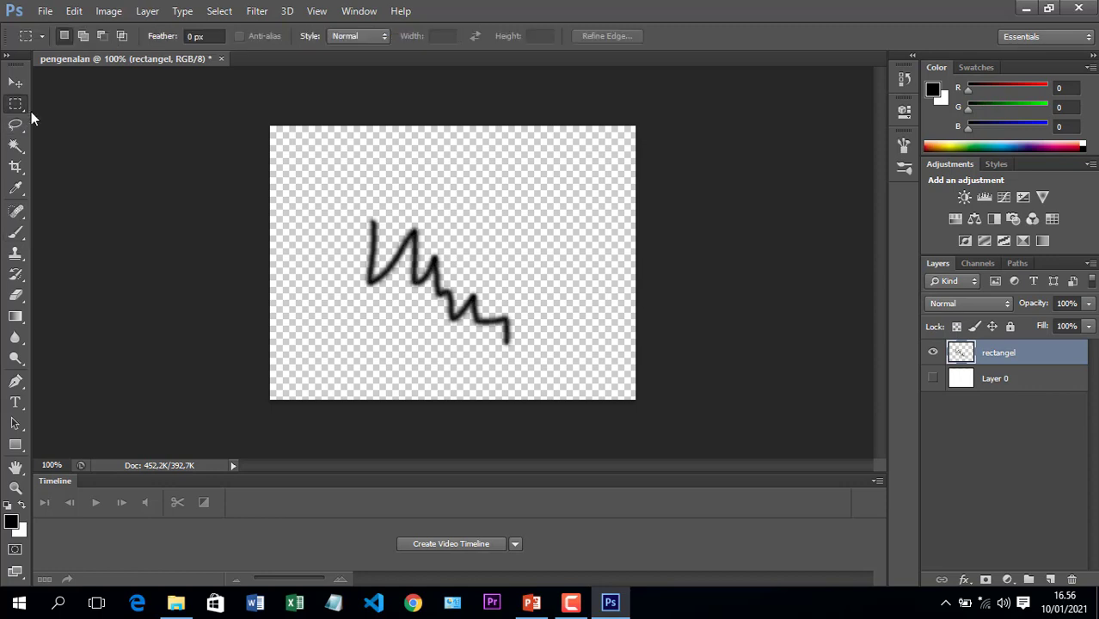
pyautogui.moveTo(412, 158); pyautogui.dragTo(557, 220)
pyautogui.press('i')
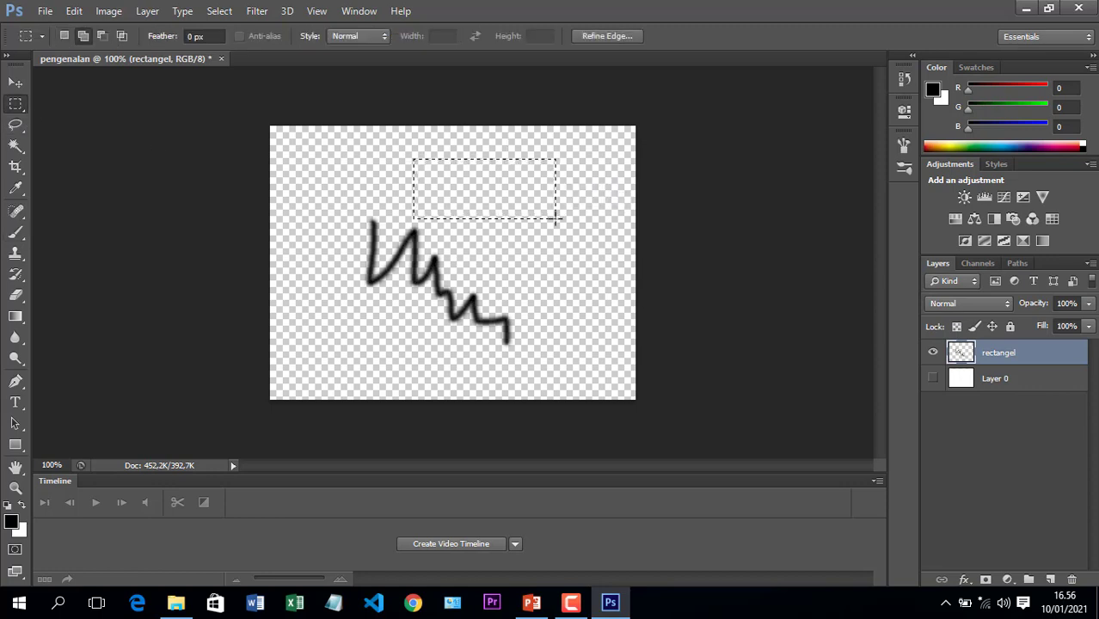
pyautogui.hotkey('shift', 'F5')
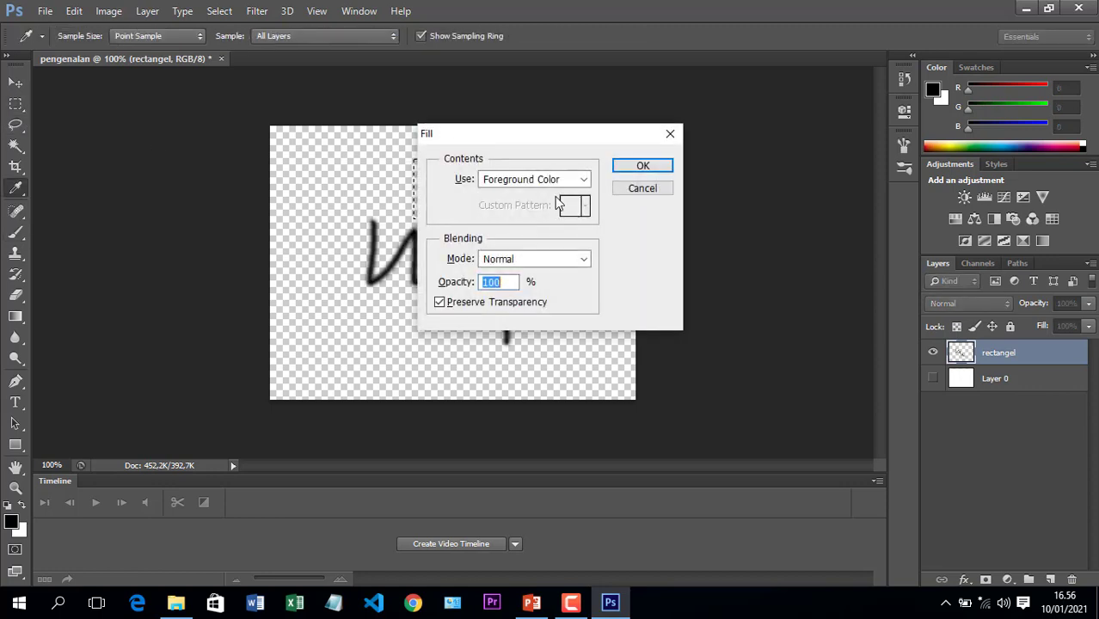
pyautogui.click(559, 181)
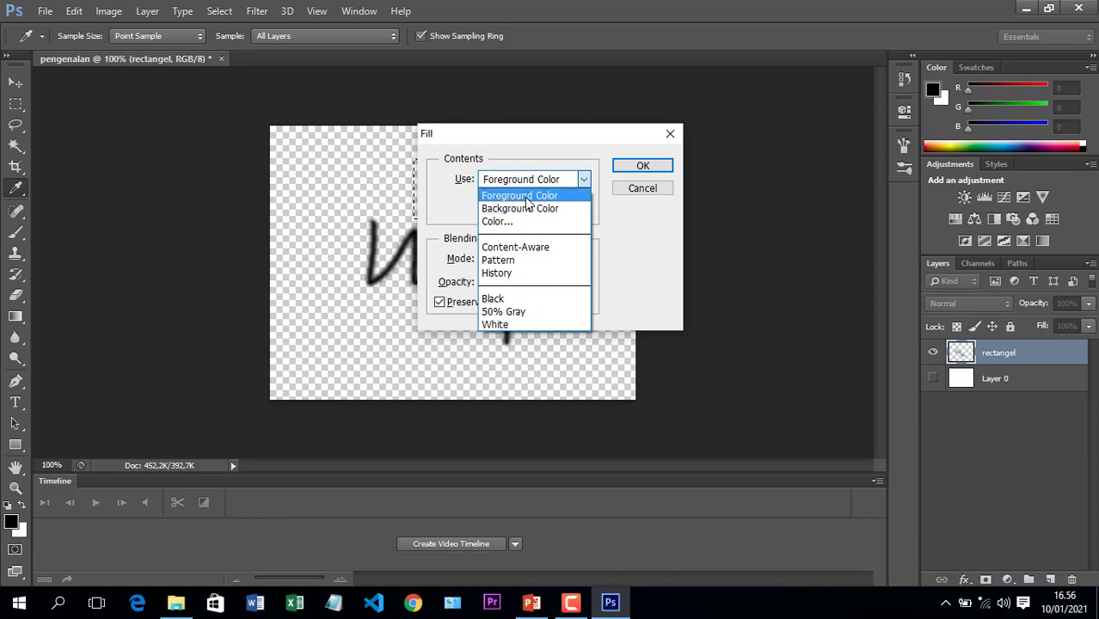
pyautogui.click(528, 197)
pyautogui.click(643, 168)
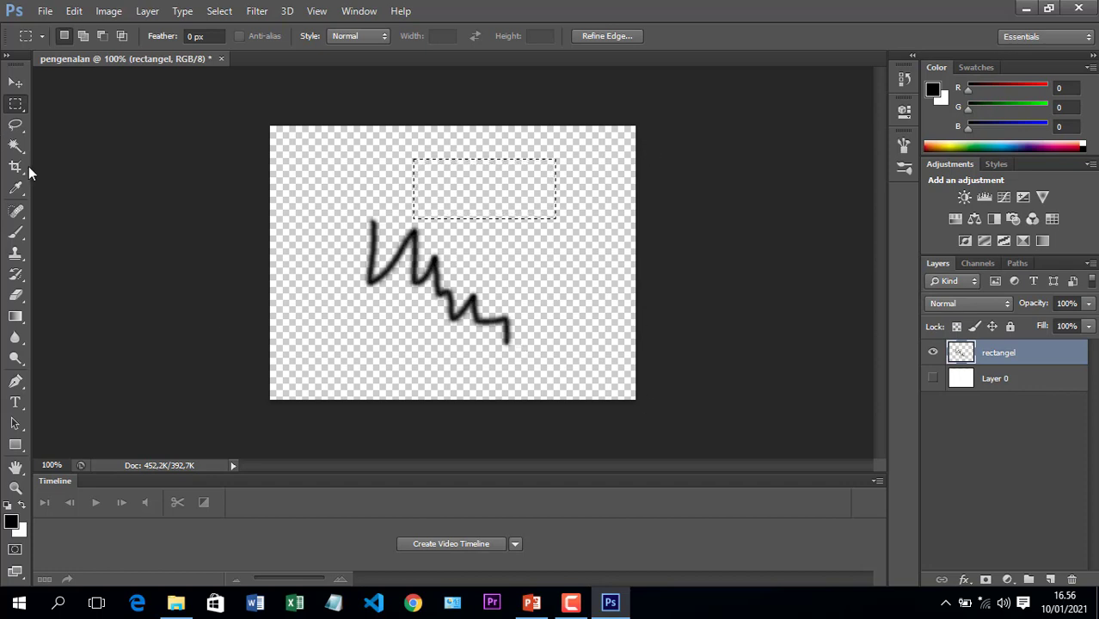
# Draw a roughly rectangular Lasso selection below the zigzag stroke and try to fill it with the foreground color in Normal mode at 100% opacity
pyautogui.click(24, 132)
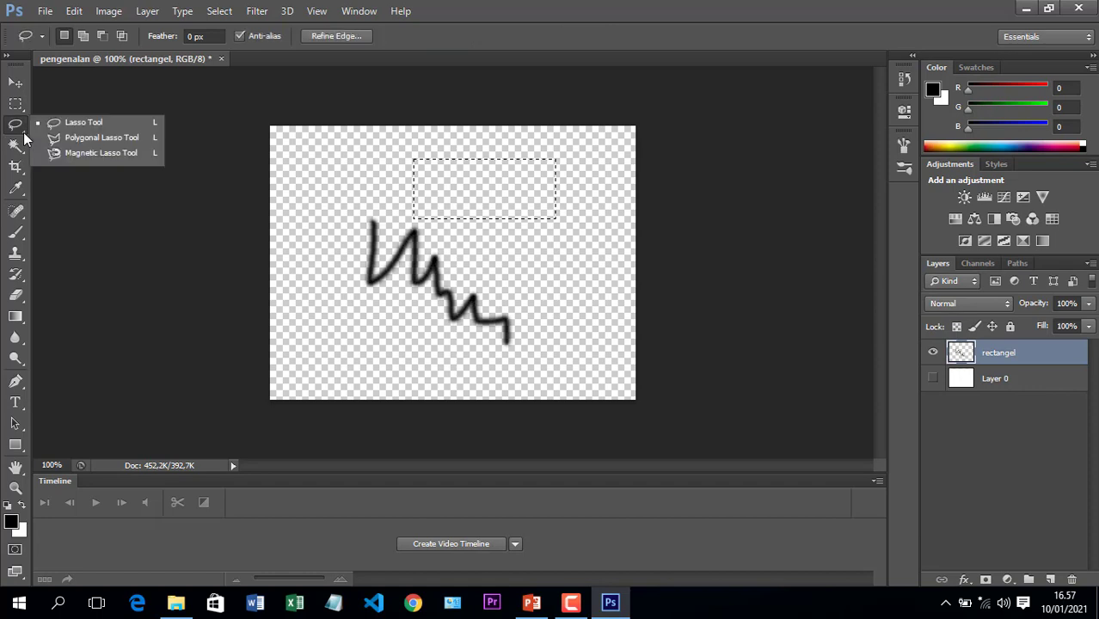
pyautogui.click(74, 129)
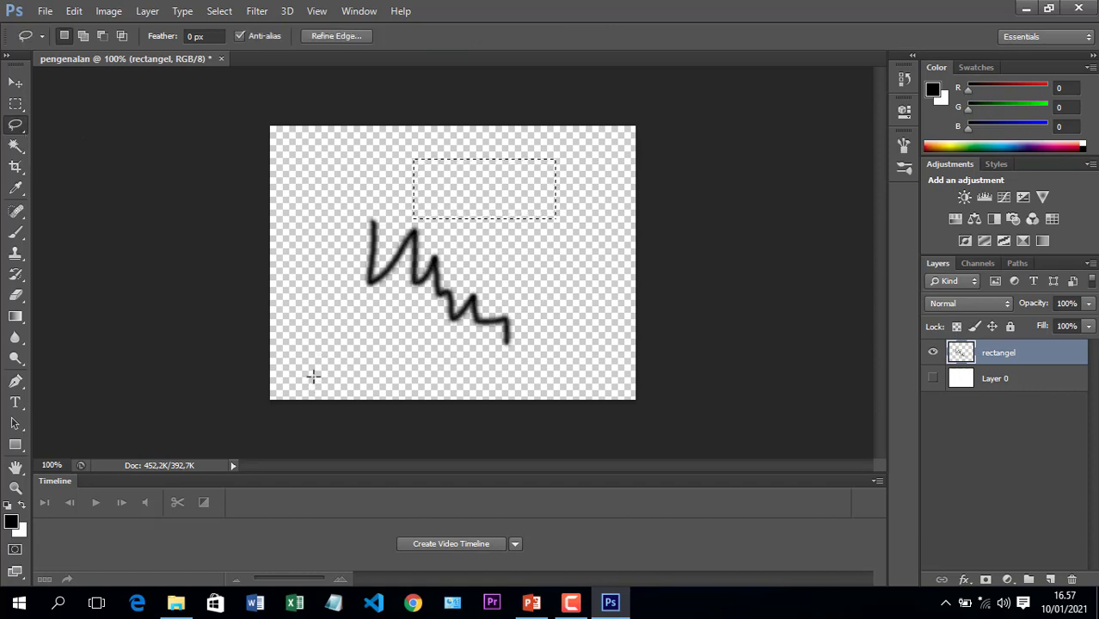
pyautogui.click(405, 376)
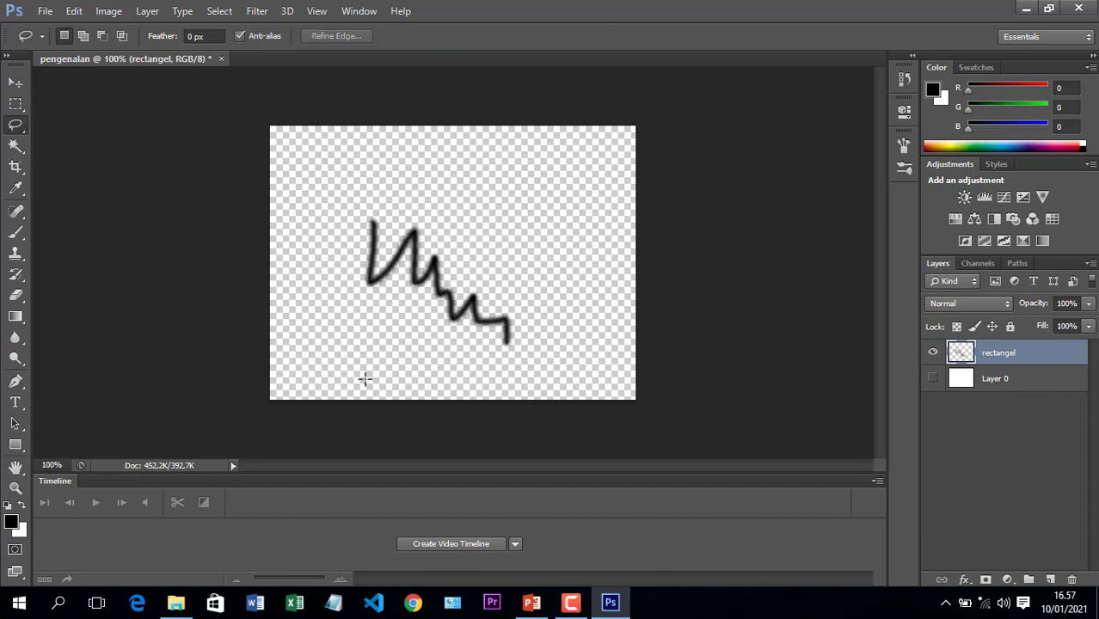
pyautogui.moveTo(365, 378)
pyautogui.mouseDown()
pyautogui.moveTo(452, 380)
pyautogui.moveTo(453, 349)
pyautogui.mouseUp()
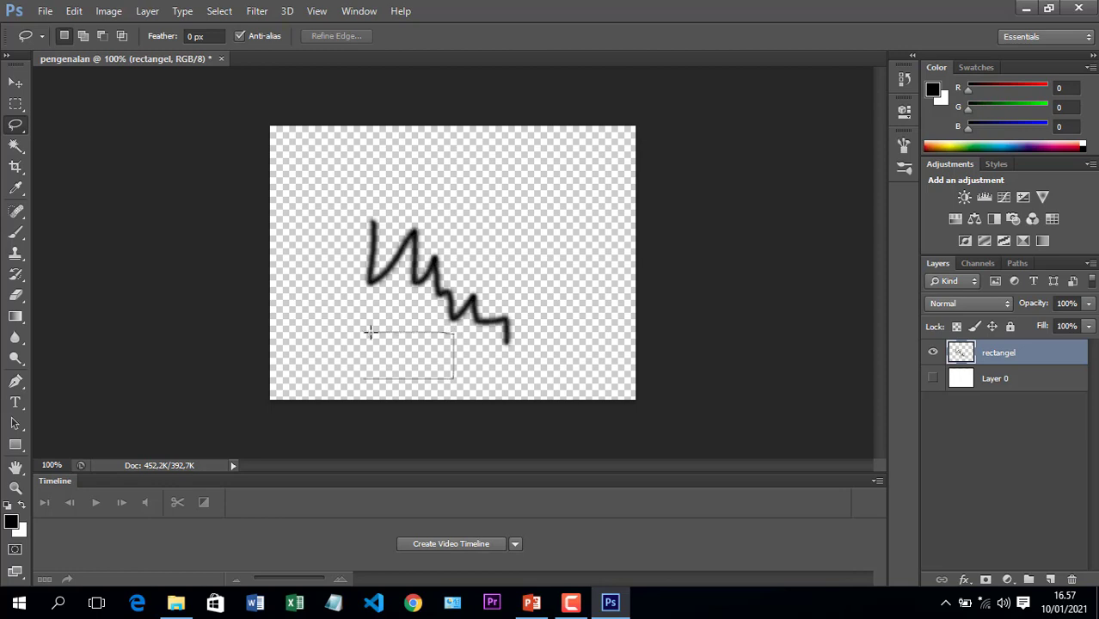
pyautogui.moveTo(365, 373); pyautogui.dragTo(364, 376)
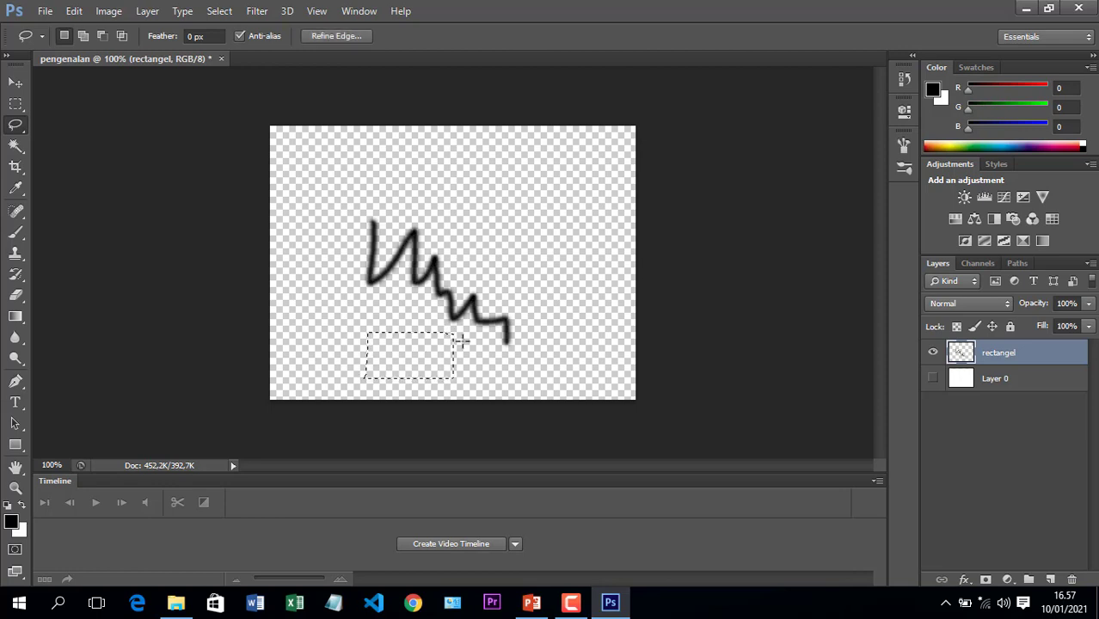
pyautogui.hotkey('shift', 'F5')
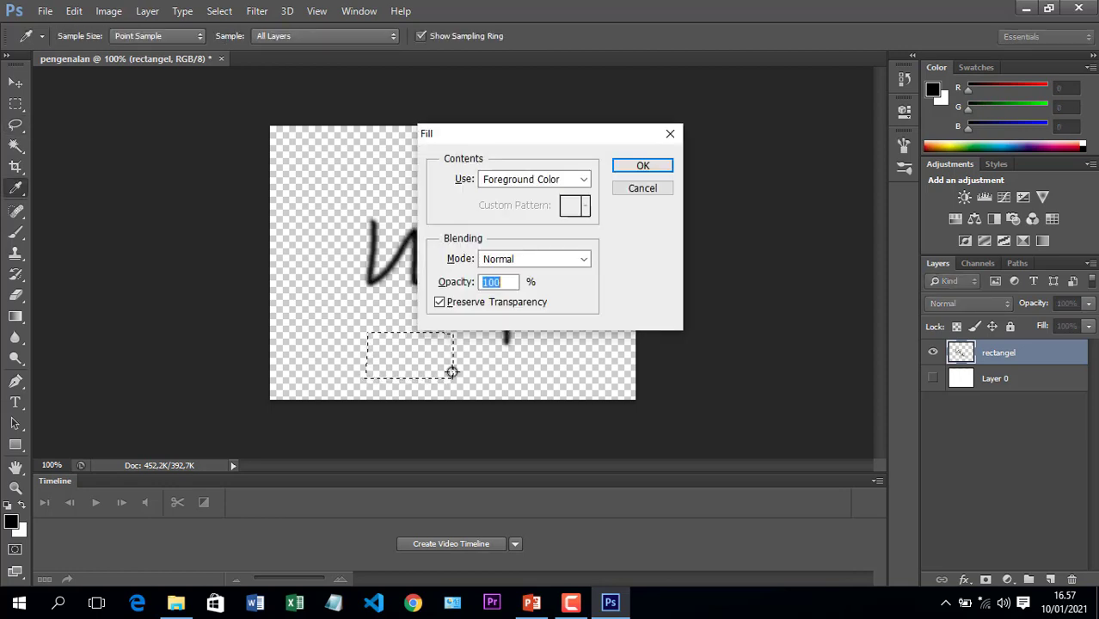
pyautogui.click(638, 167)
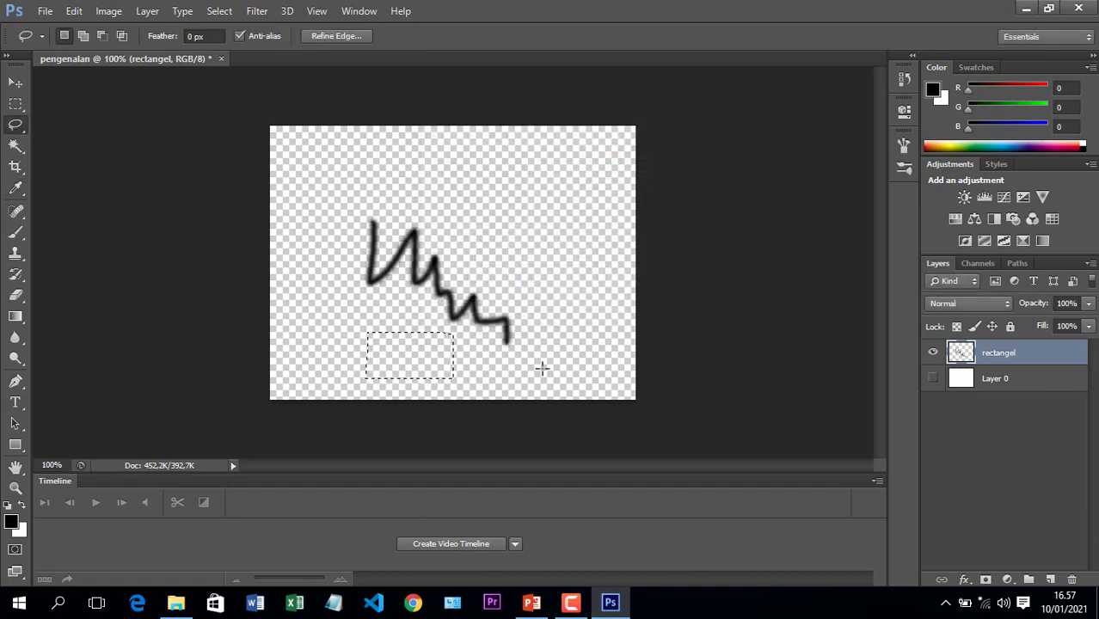
# Replace the selection with a triangular Polygonal Lasso selection just above the zigzag stroke
pyautogui.rightClick(24, 134)
pyautogui.click(54, 136)
pyautogui.click(368, 213)
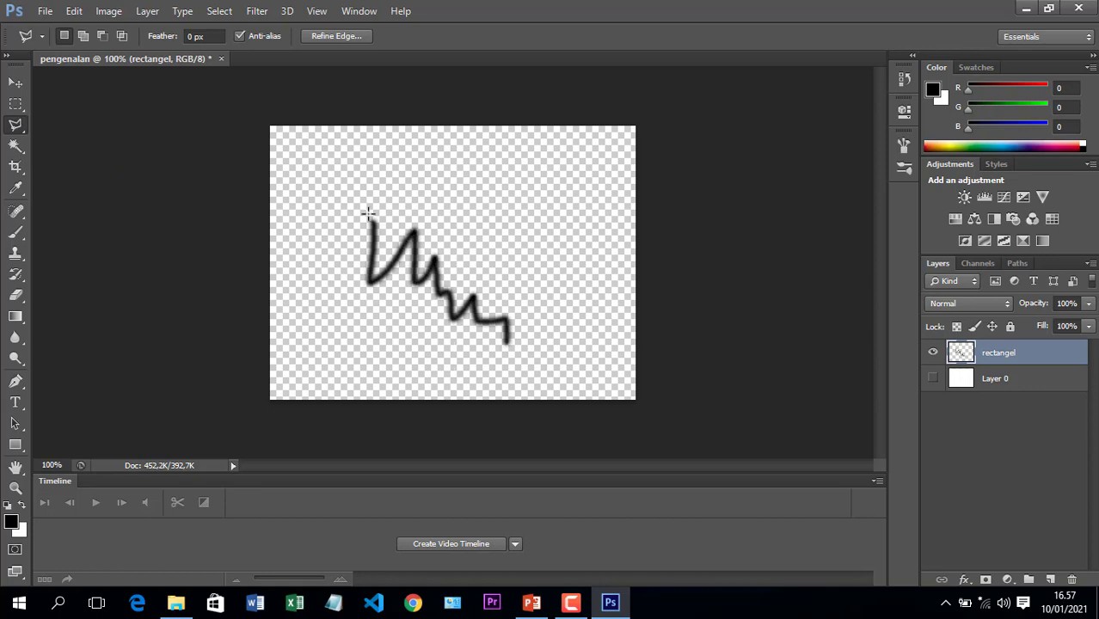
pyautogui.click(493, 170)
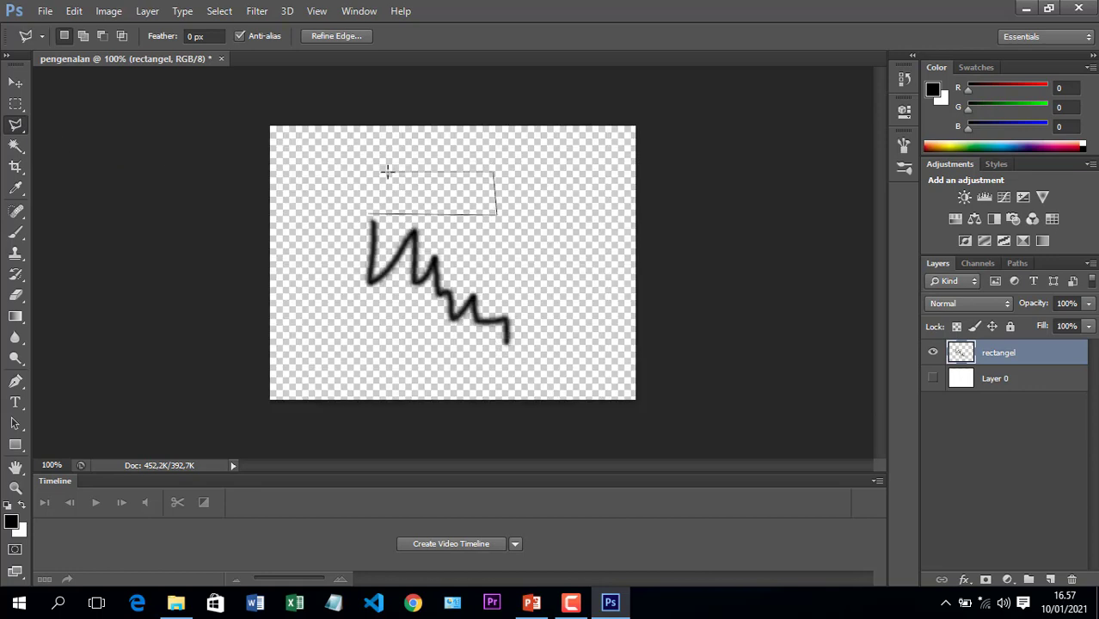
pyautogui.click(372, 220)
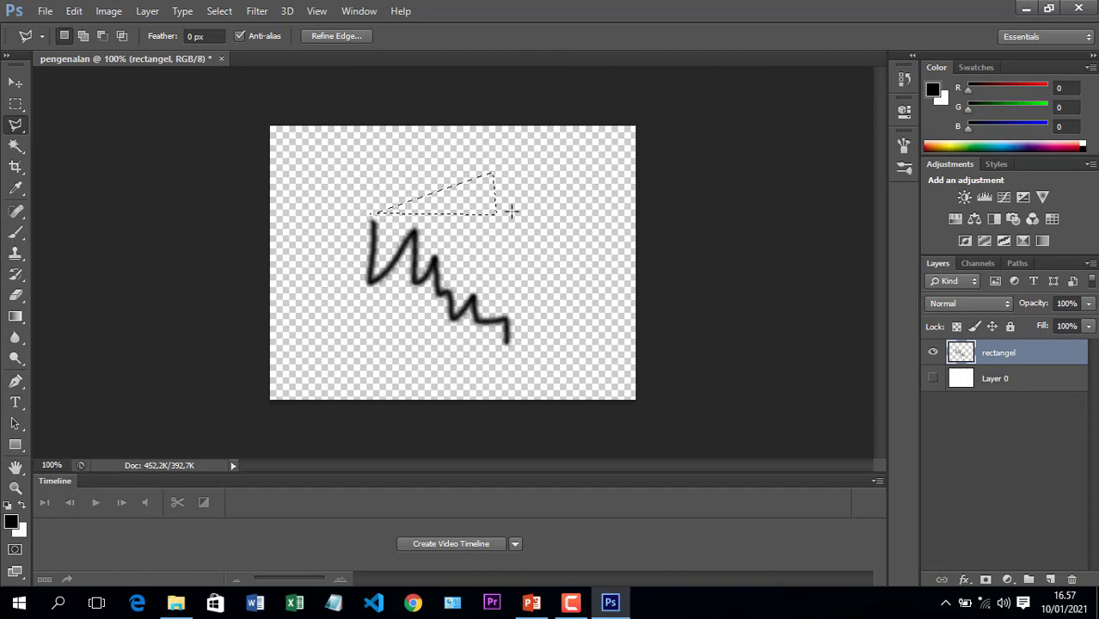
# Try to fill the triangular selection with the custom red color fa0000 in Normal mode at 100% opacity
pyautogui.hotkey('shift', 'F5')
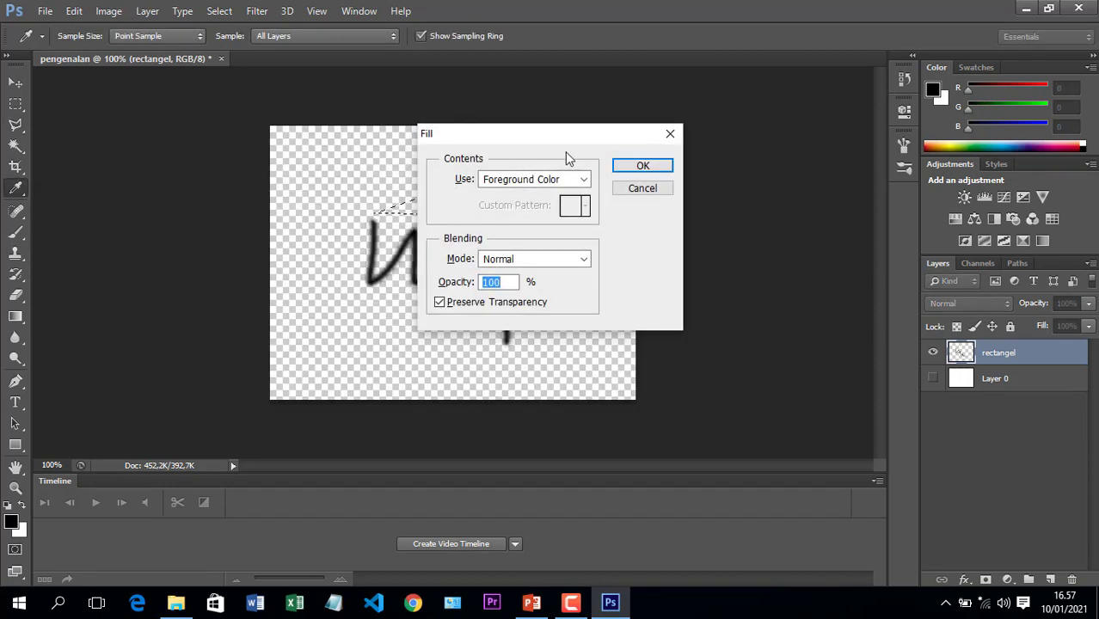
pyautogui.click(590, 178)
pyautogui.click(547, 215)
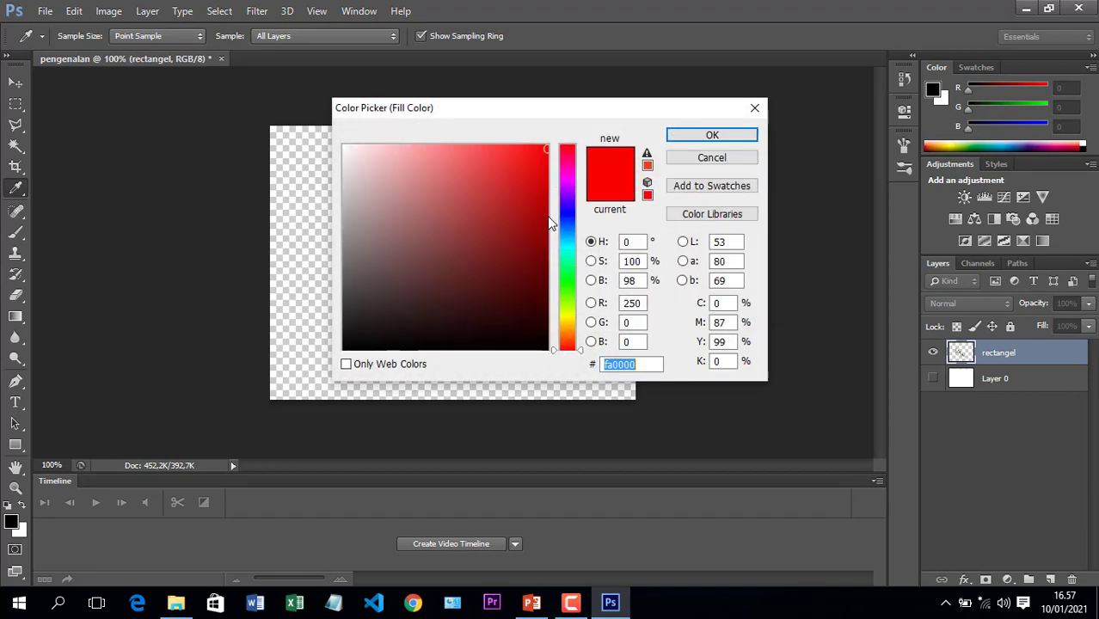
pyautogui.click(707, 136)
pyautogui.click(650, 167)
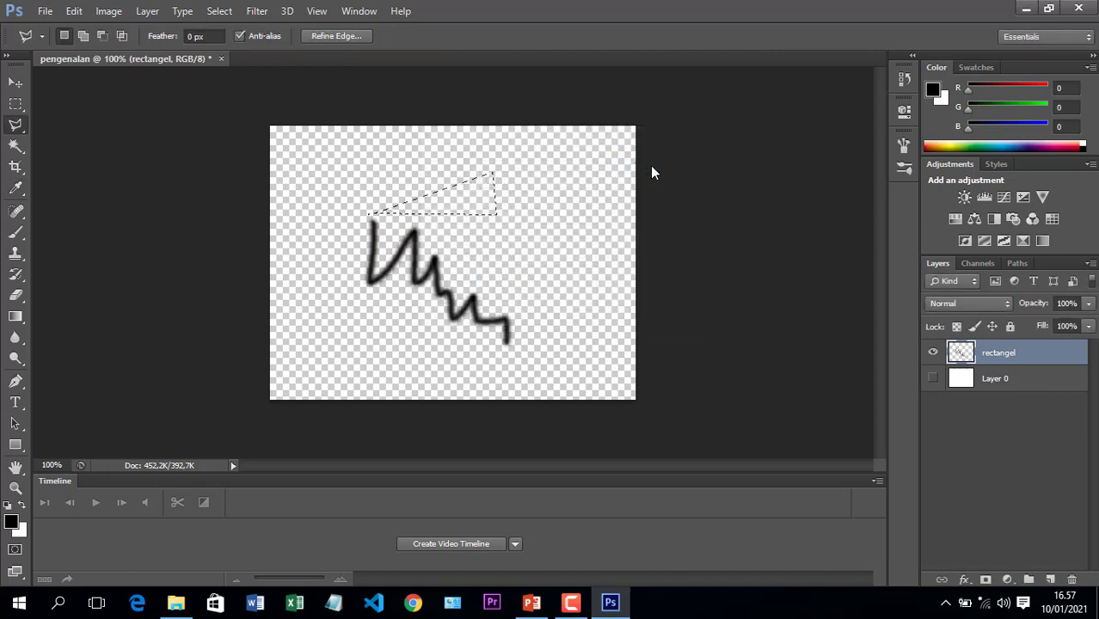
# Make Layer 0 visible and delete the rectangel layer
pyautogui.click(934, 379)
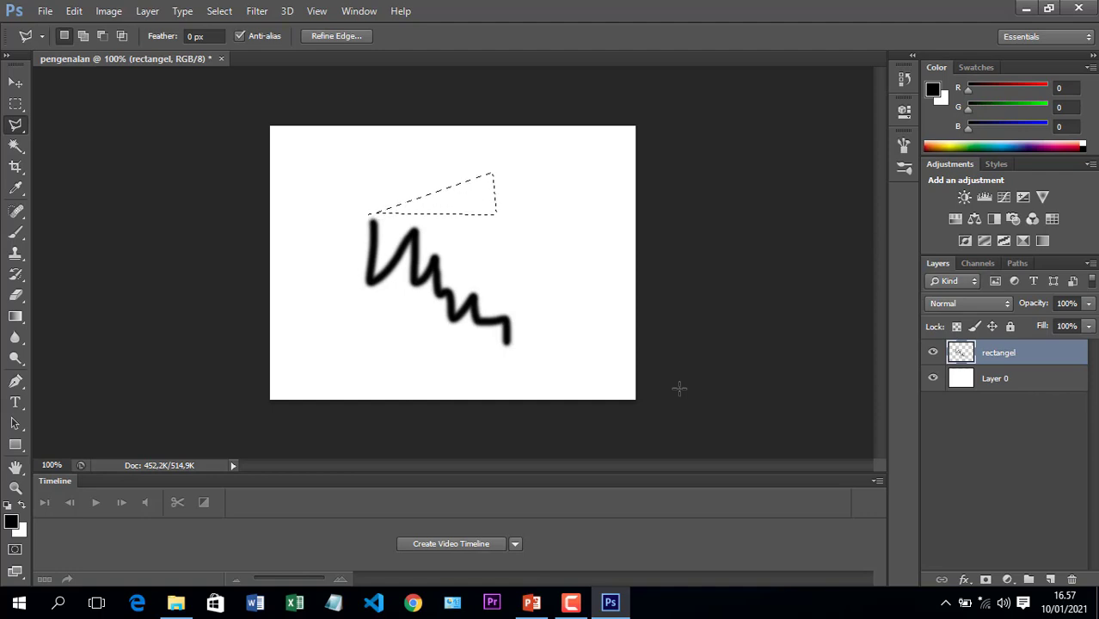
pyautogui.click(13, 82)
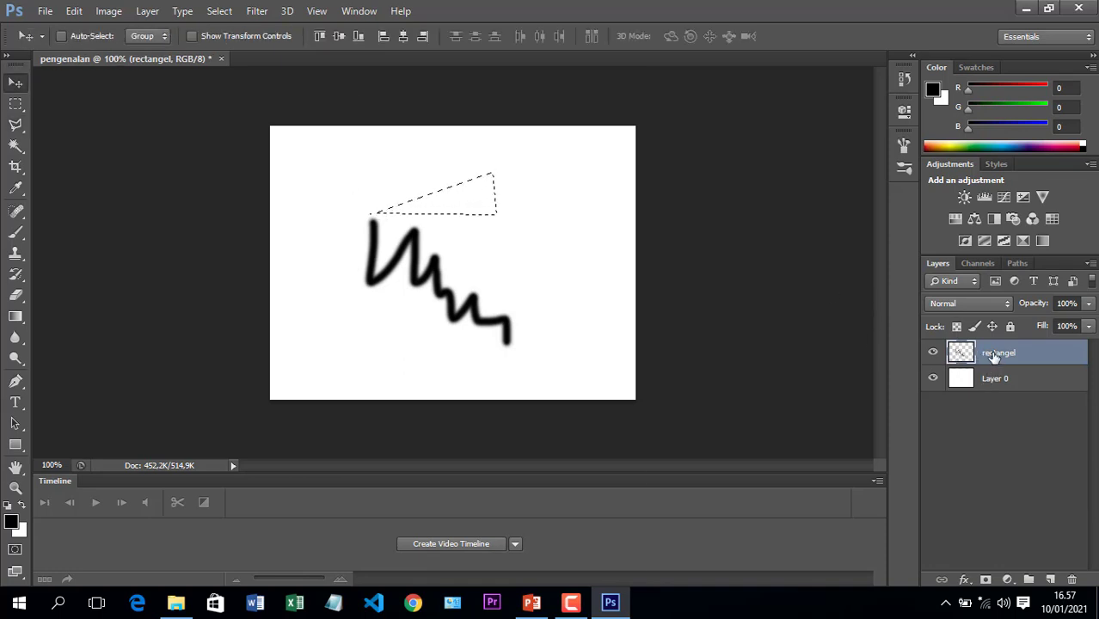
pyautogui.rightClick(995, 355)
pyautogui.click(731, 150)
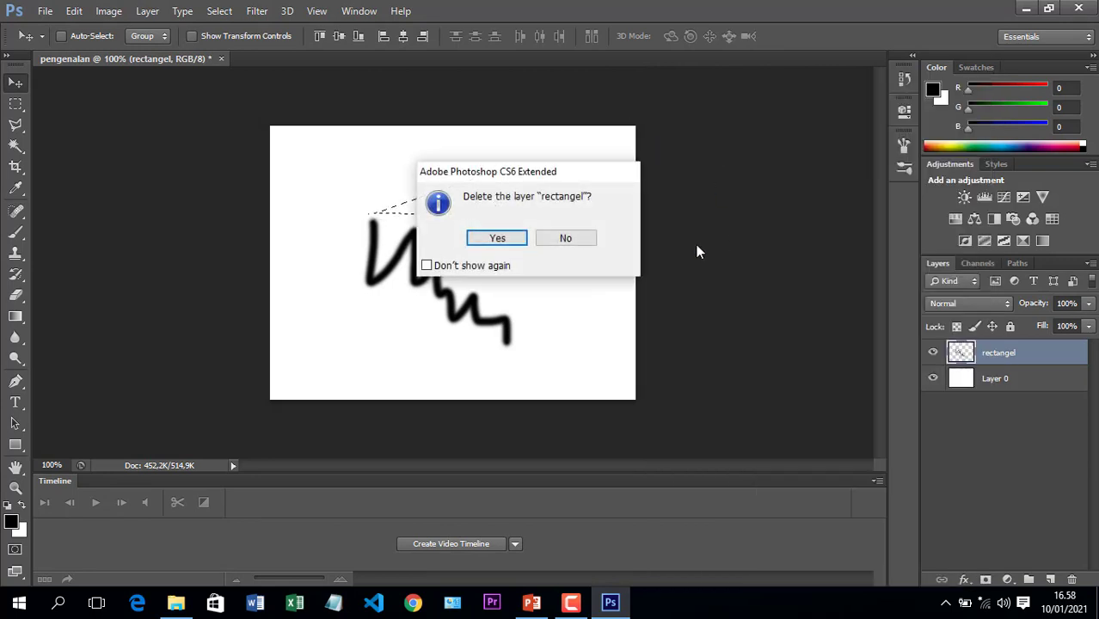
pyautogui.click(486, 243)
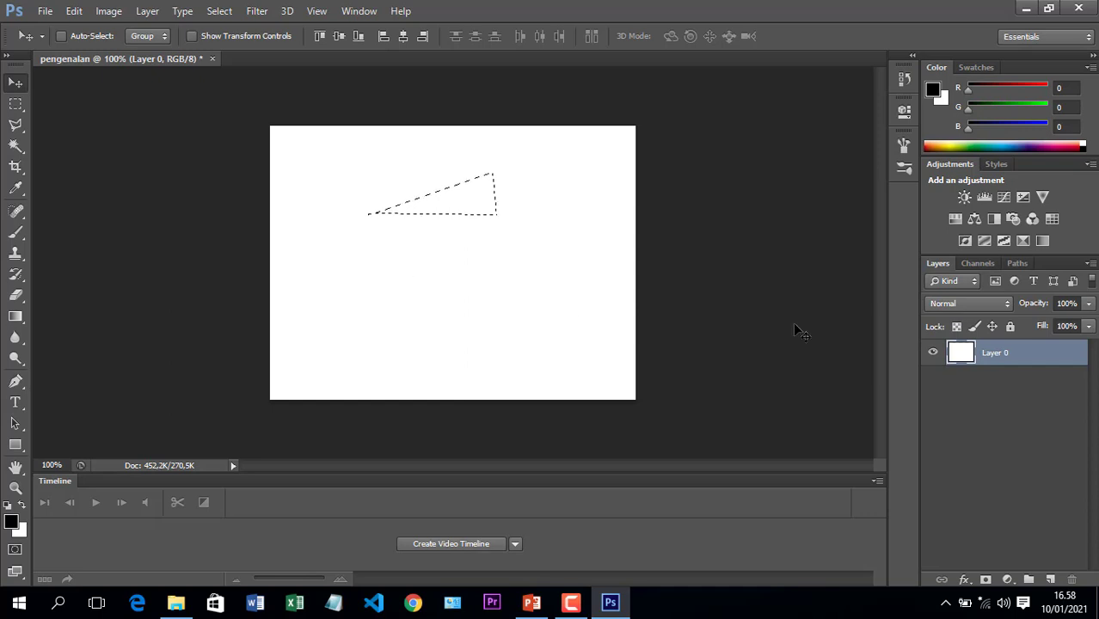
# Clear the triangular selection and outline a hill-shaped area at the canvas's lower center with the freehand Lasso tool
pyautogui.click(15, 103)
pyautogui.click(189, 234)
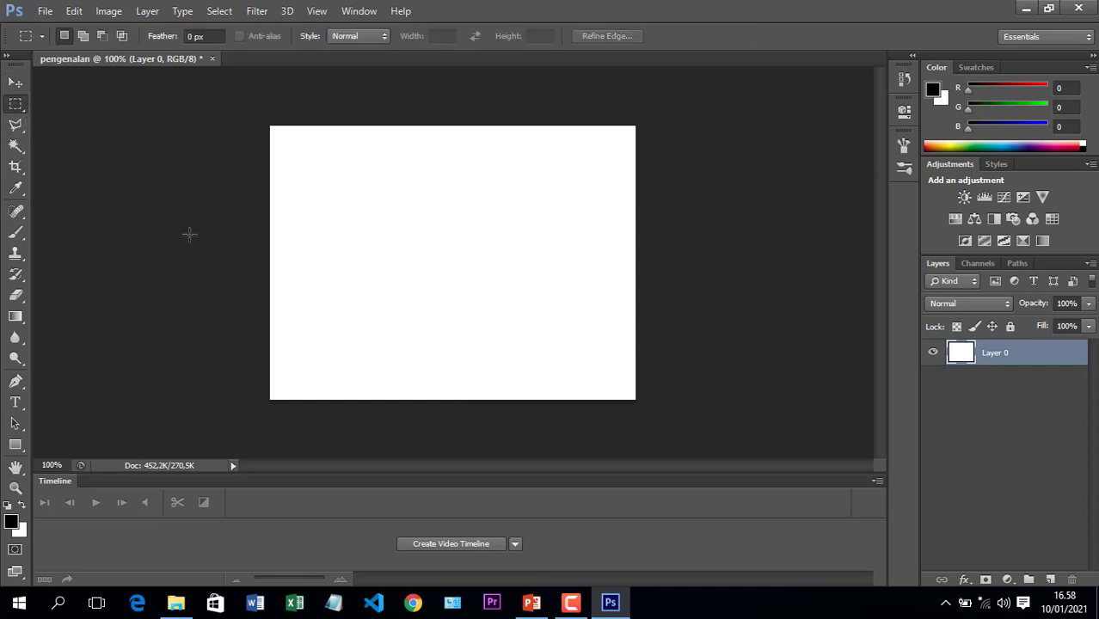
pyautogui.click(25, 131)
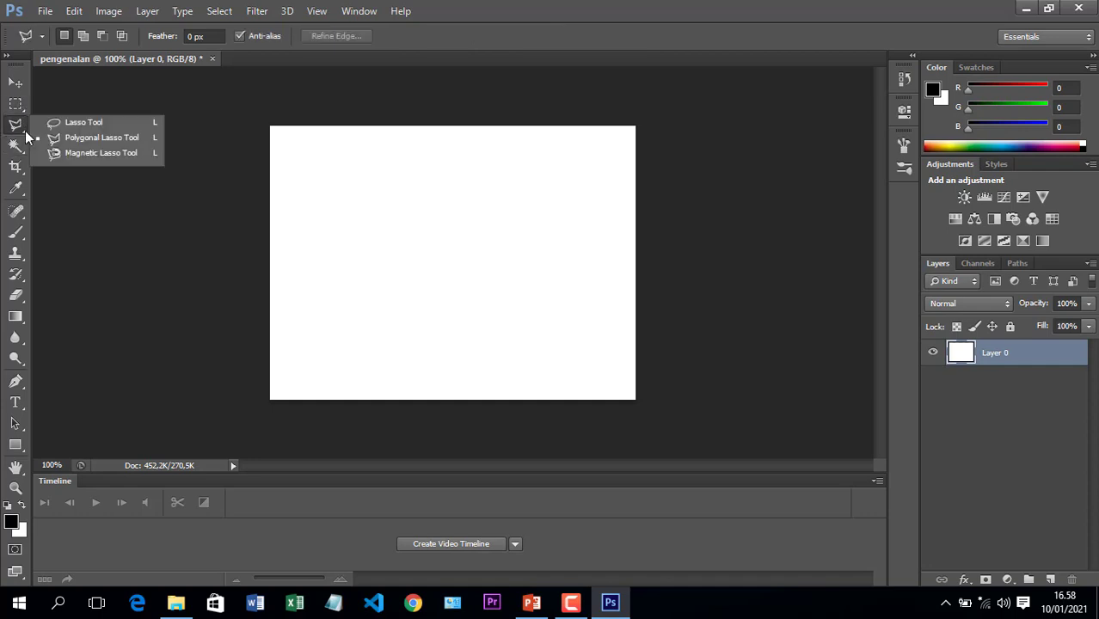
pyautogui.click(67, 127)
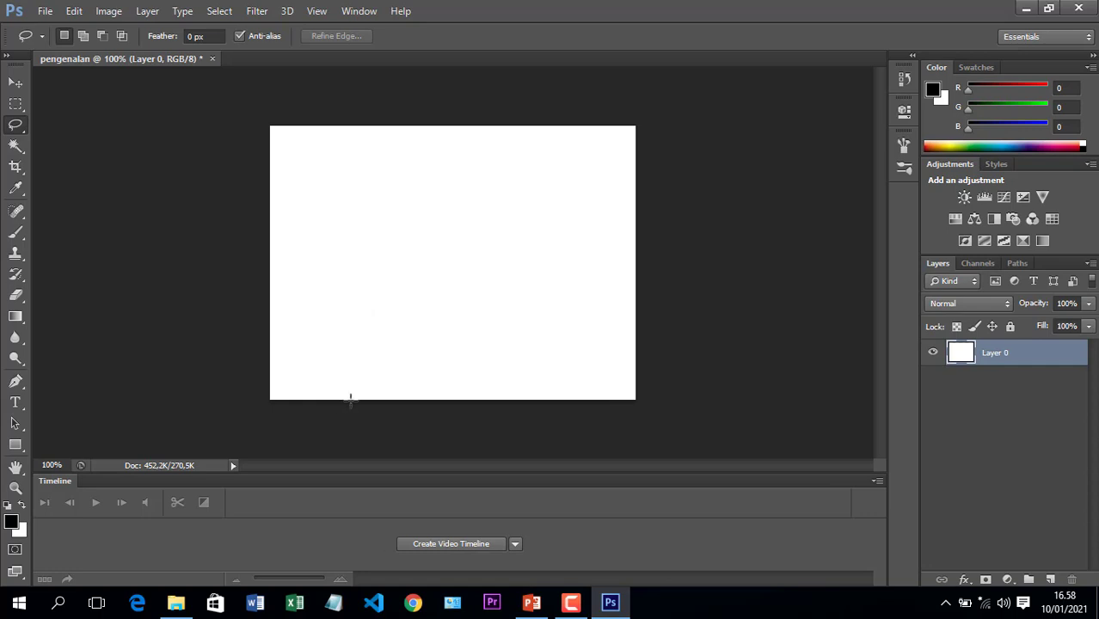
pyautogui.moveTo(351, 395)
pyautogui.mouseDown()
pyautogui.moveTo(416, 277)
pyautogui.moveTo(475, 310)
pyautogui.moveTo(520, 399)
pyautogui.moveTo(387, 392)
pyautogui.mouseUp()
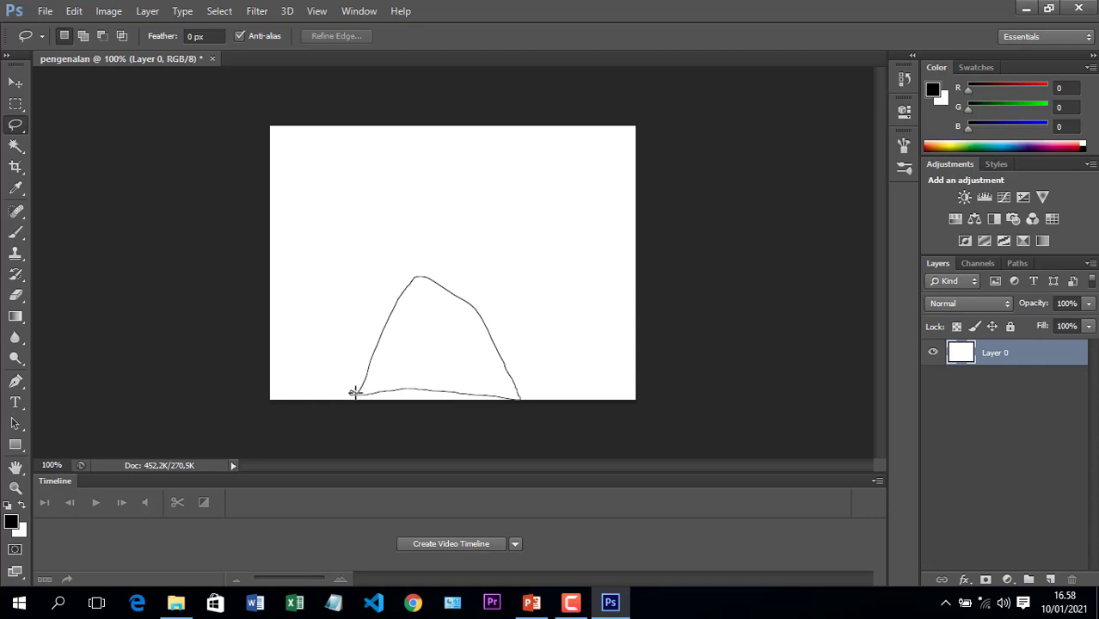
pyautogui.moveTo(354, 393); pyautogui.dragTo(354, 393)
# Invert the selection and delete the white area surrounding the hill shape on Layer 0
pyautogui.rightClick(446, 317)
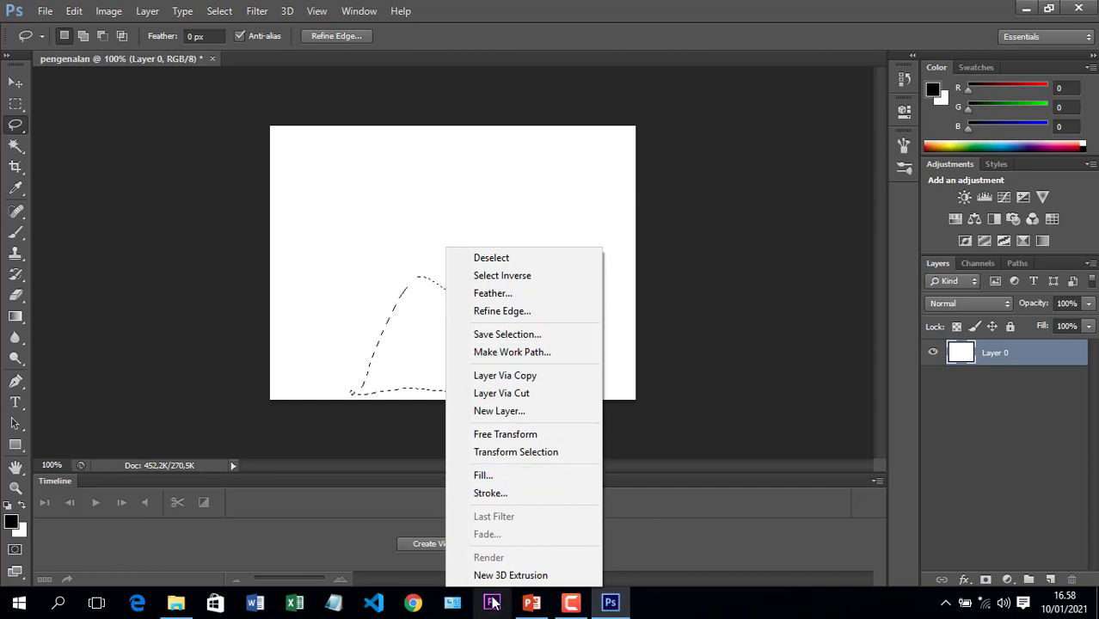
pyautogui.click(533, 277)
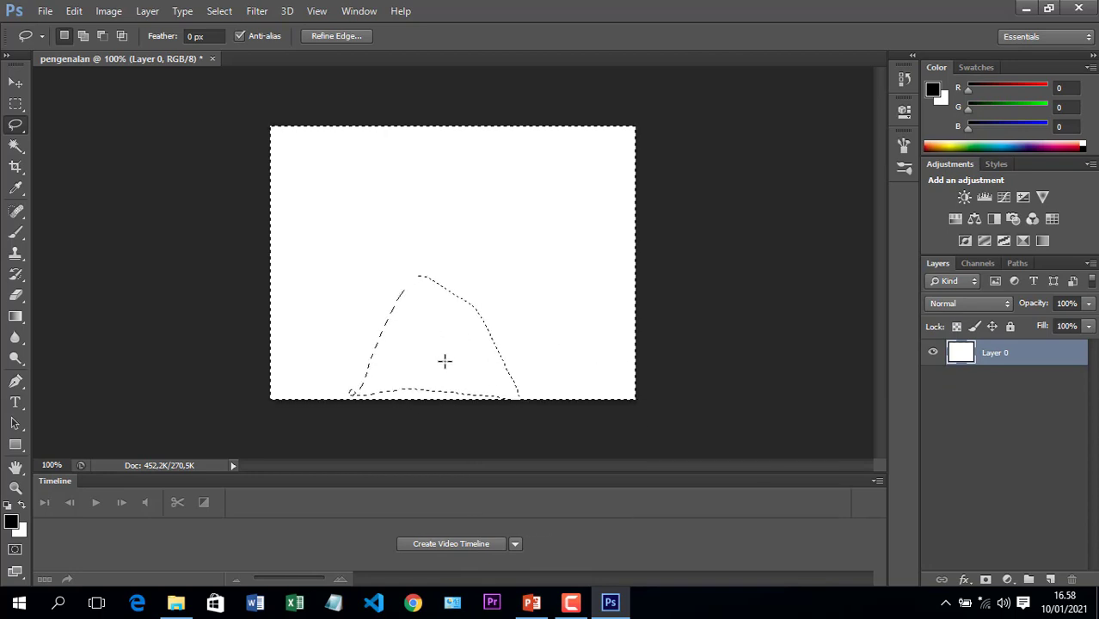
pyautogui.press('Delete')
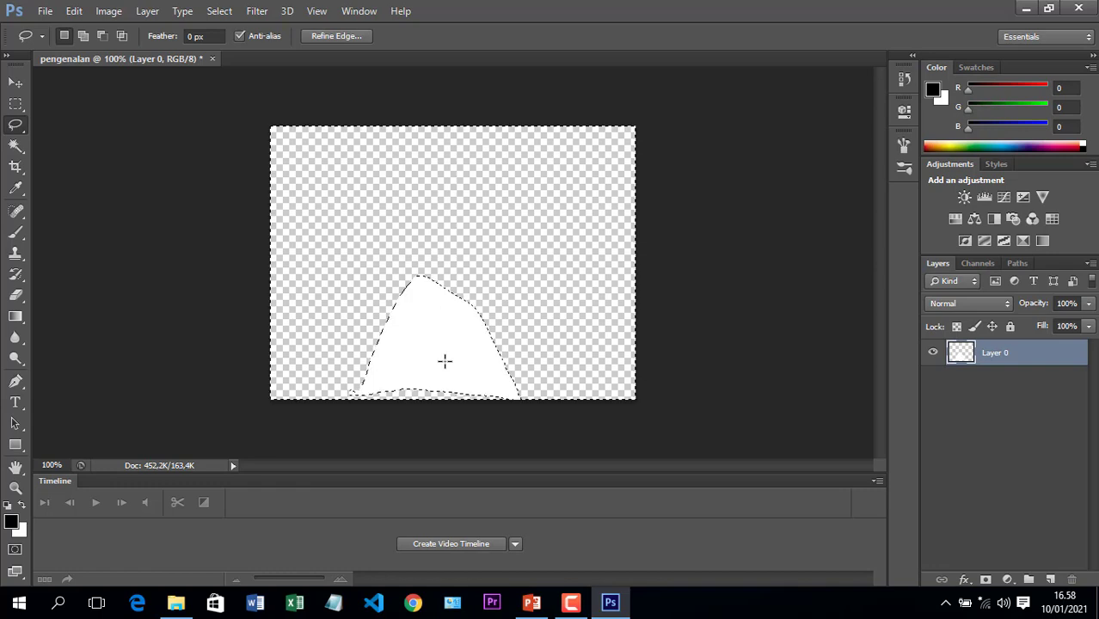
# Undo the deletion on Layer 0 and clear the selection
pyautogui.hotkey('ctrl', 'z')
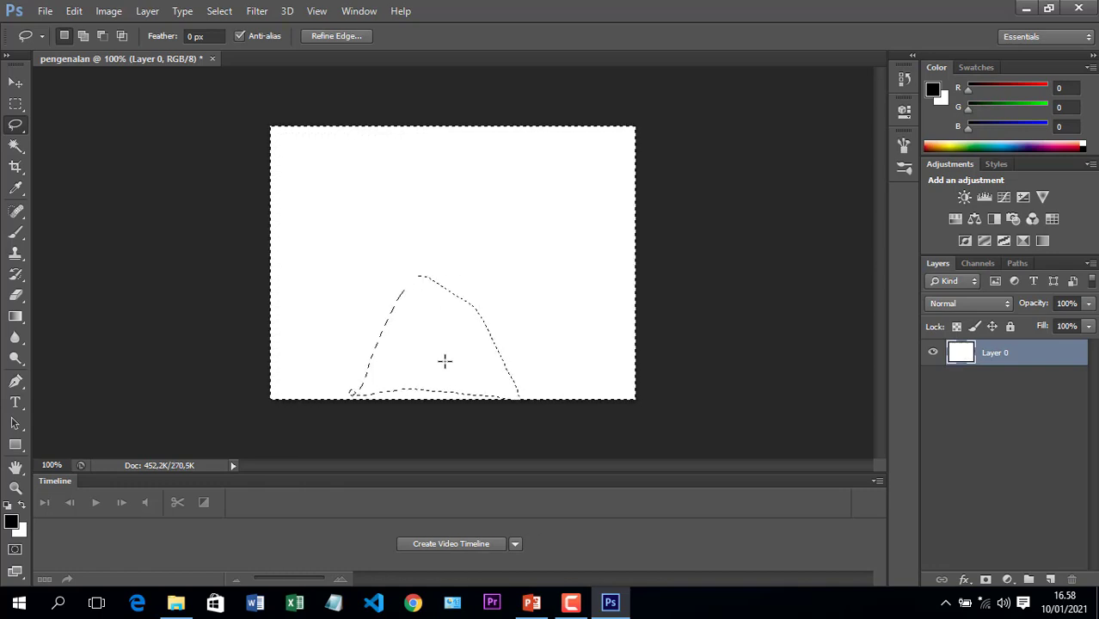
pyautogui.click(350, 222)
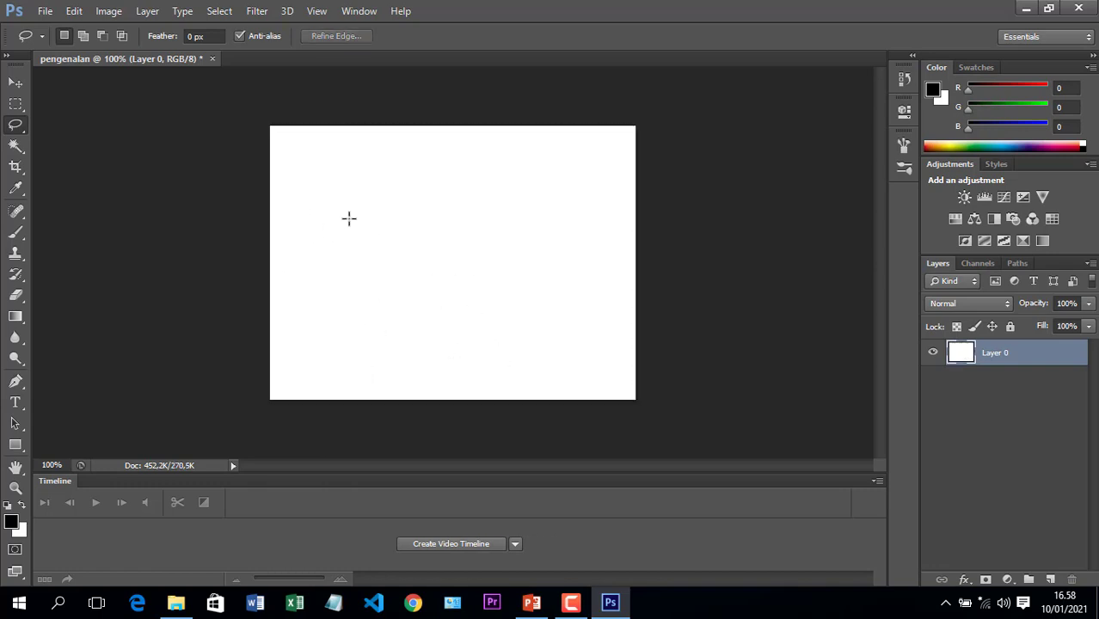
# Draw a closed six-point Polygonal Lasso selection at the canvas's lower center, with a narrow upper block flaring out to the bottom edge
pyautogui.click(25, 136)
pyautogui.click(25, 131)
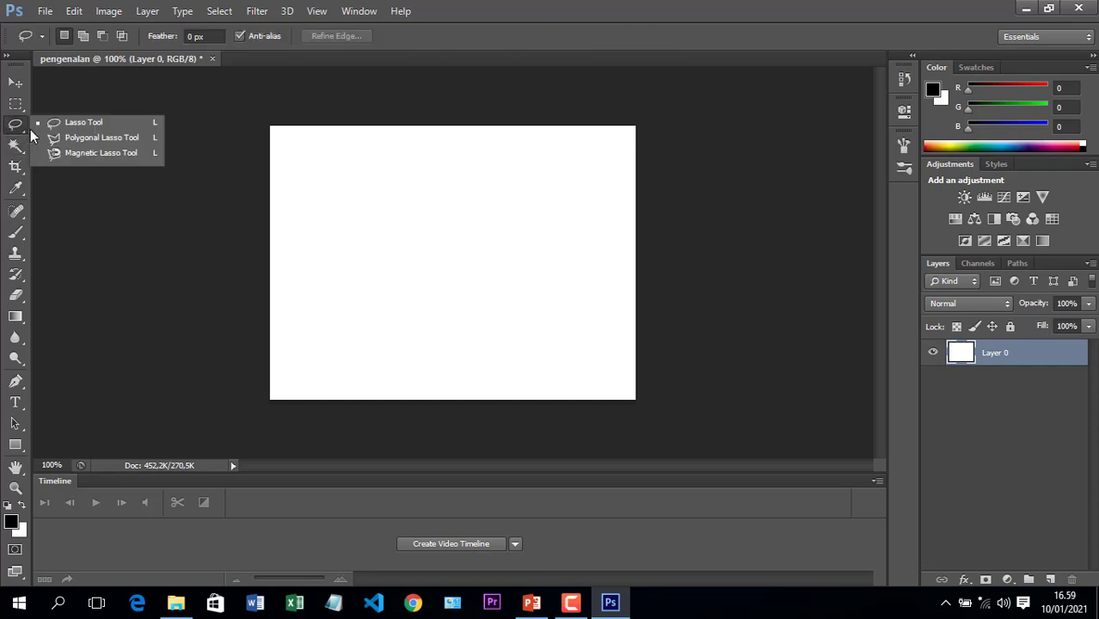
pyautogui.click(90, 139)
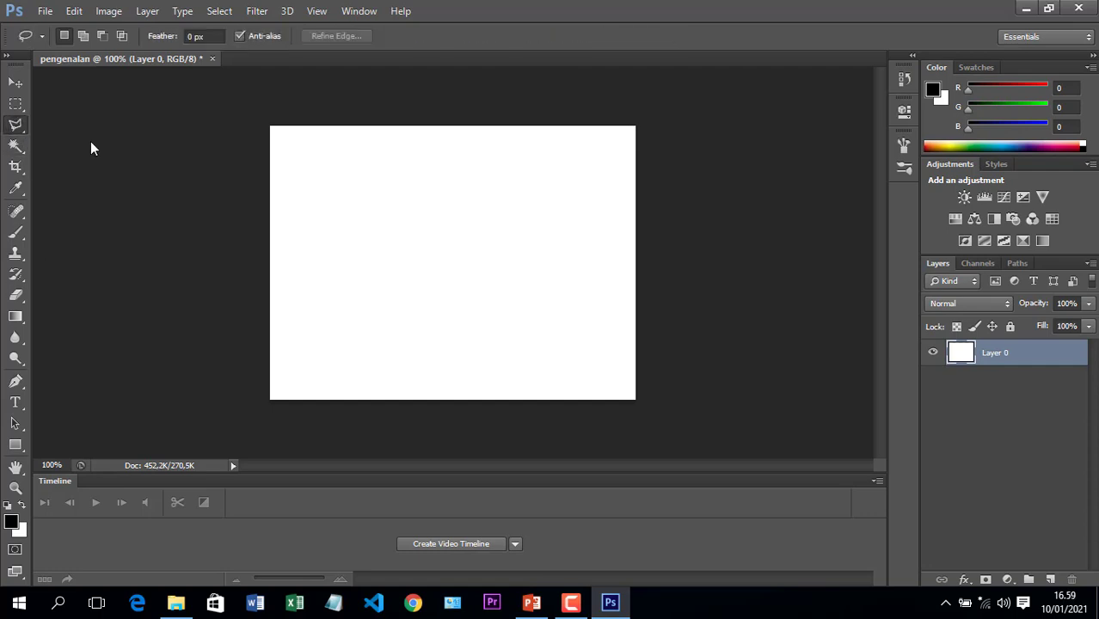
pyautogui.click(342, 394)
pyautogui.click(366, 325)
pyautogui.click(361, 281)
pyautogui.click(495, 281)
pyautogui.click(492, 325)
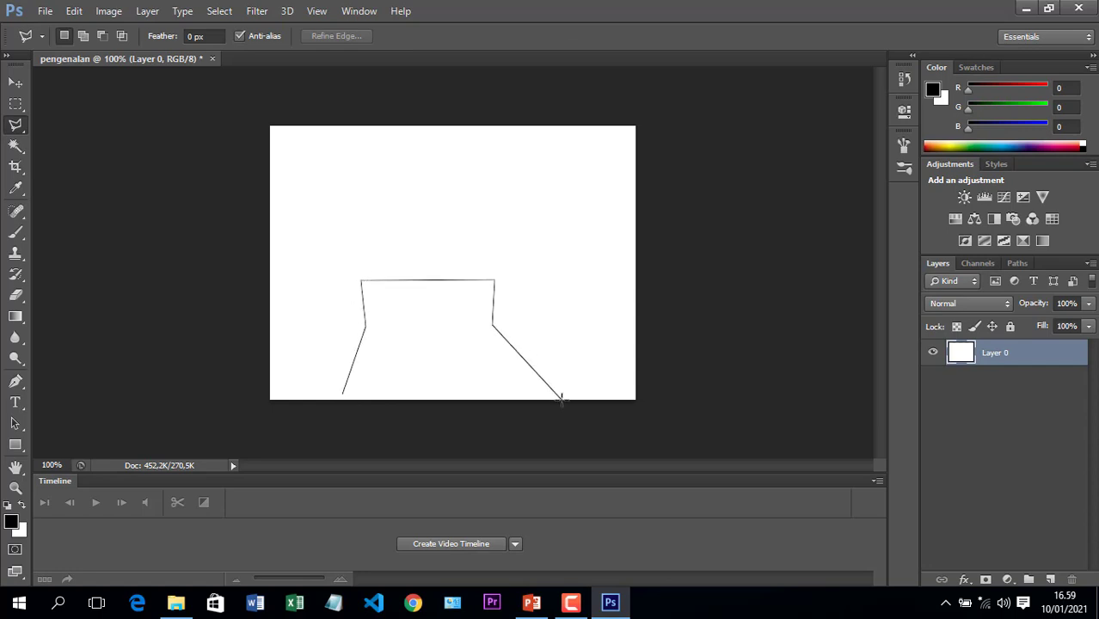
pyautogui.click(560, 399)
pyautogui.click(344, 394)
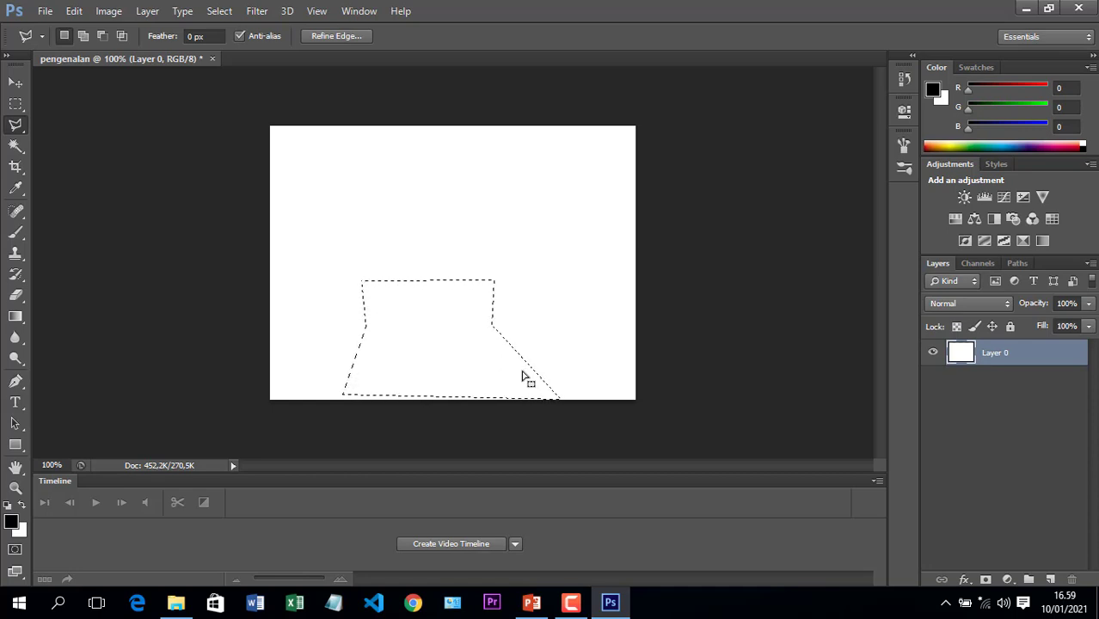
# Look through the Camera Roll and Saved Pictures folders in Pictures for an image to open, then leave without opening anything
pyautogui.click(44, 11)
pyautogui.click(60, 41)
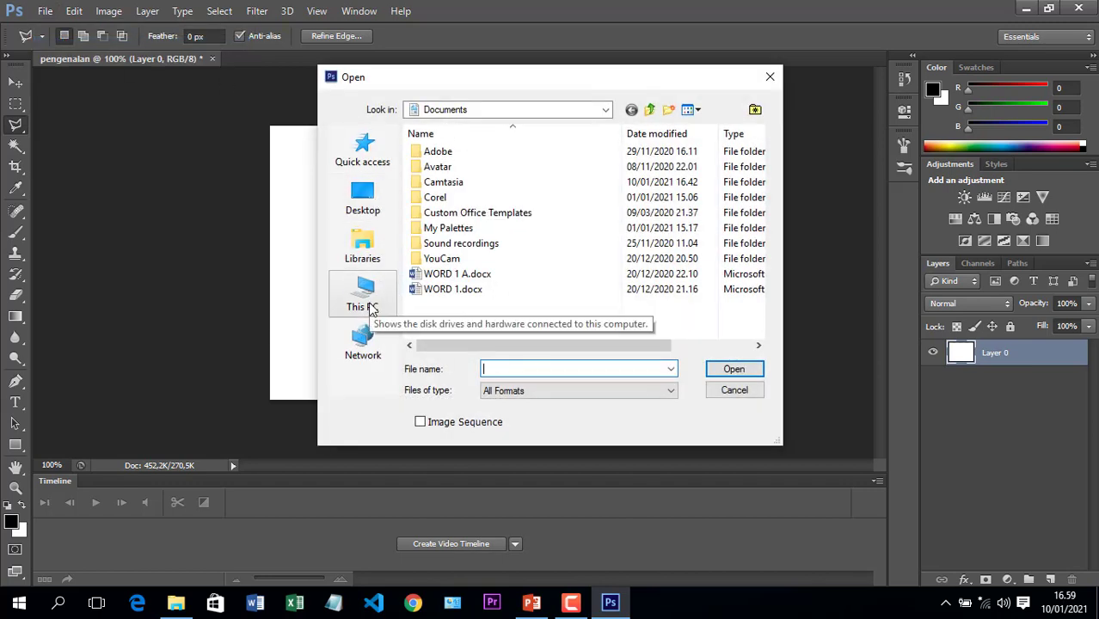
pyautogui.click(362, 295)
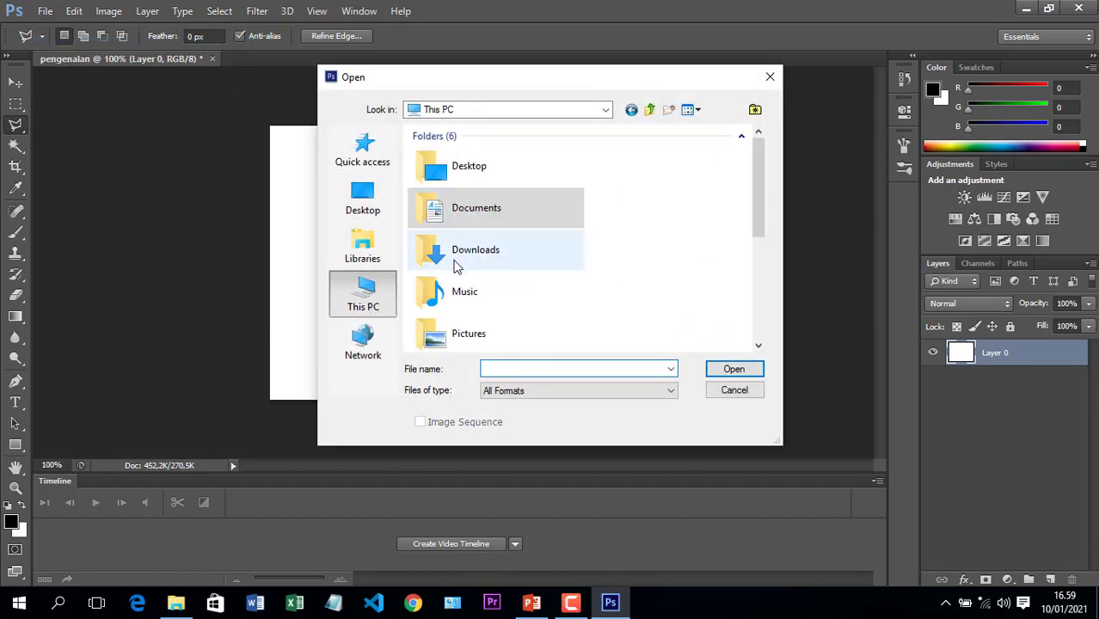
pyautogui.doubleClick(456, 334)
pyautogui.doubleClick(485, 187)
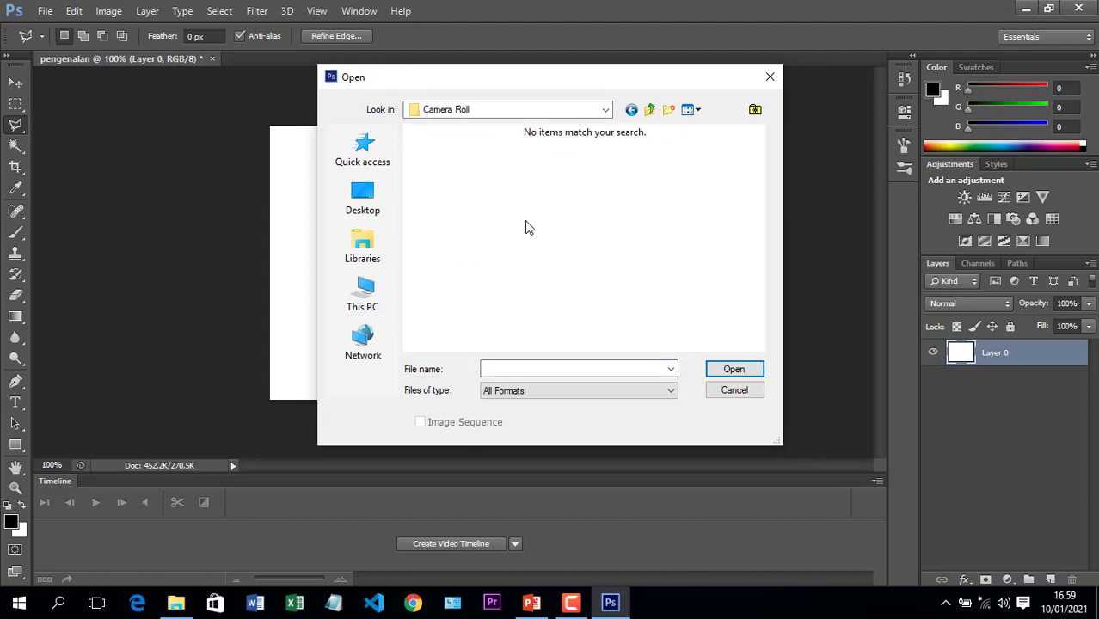
pyautogui.press('BackSpace')
pyautogui.doubleClick(540, 211)
pyautogui.press('BackSpace')
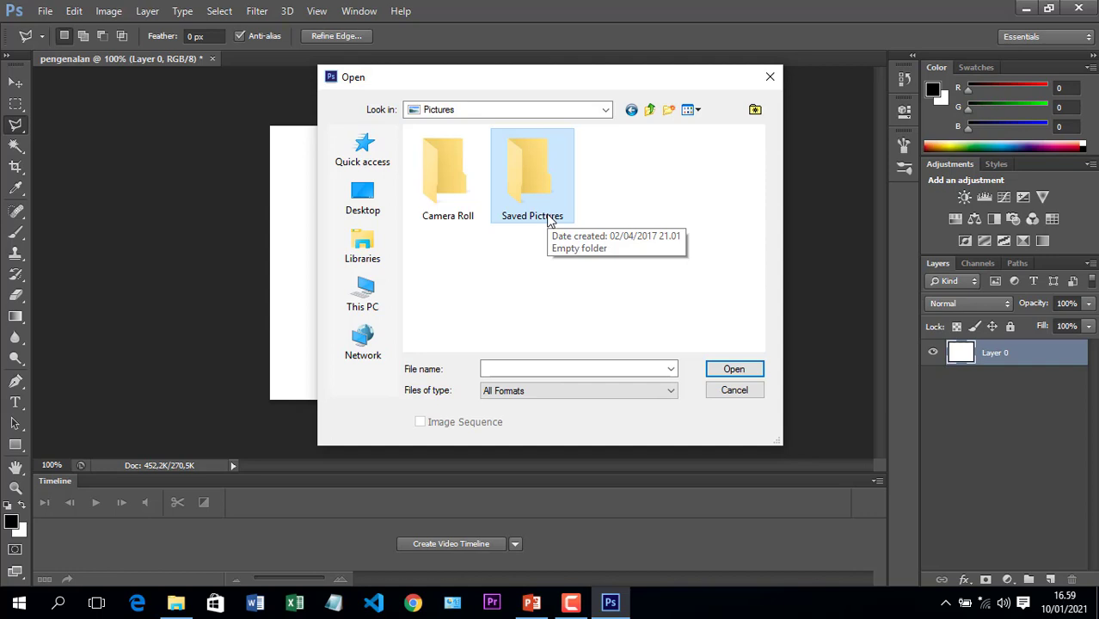
pyautogui.click(738, 392)
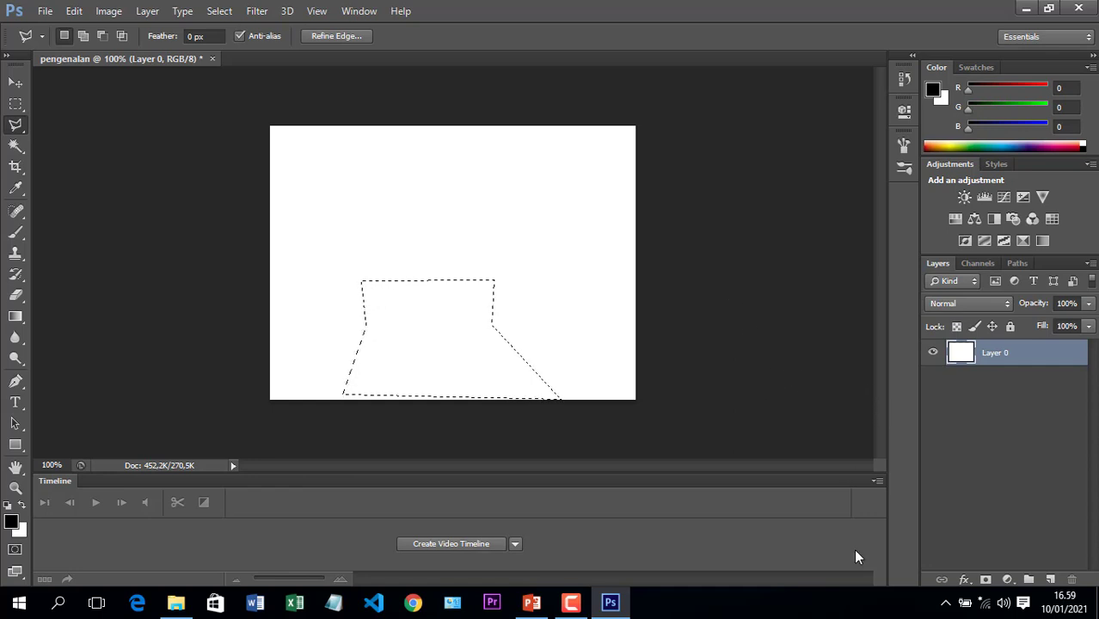
# Connect the computer to the "realme C17" Wi-Fi network and close the network list
pyautogui.click(984, 603)
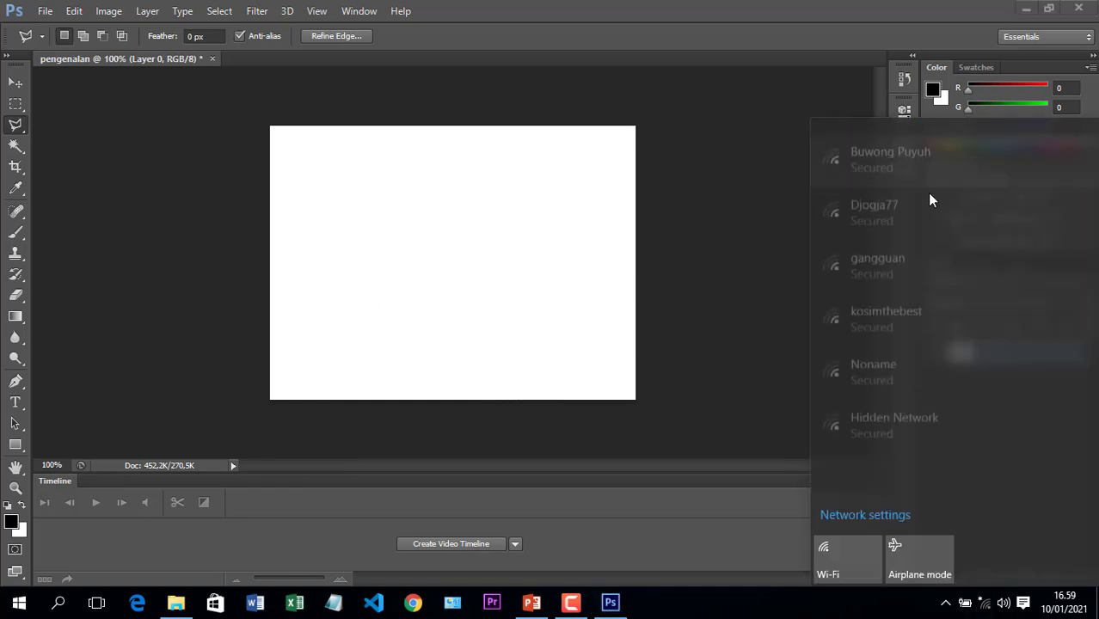
pyautogui.click(902, 151)
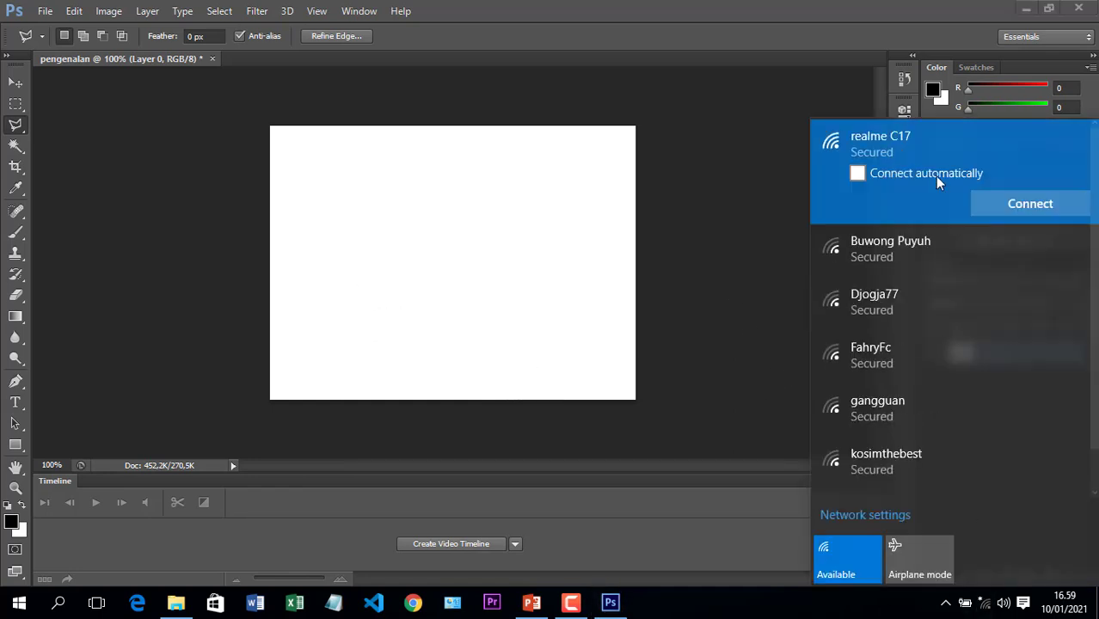
pyautogui.click(1049, 207)
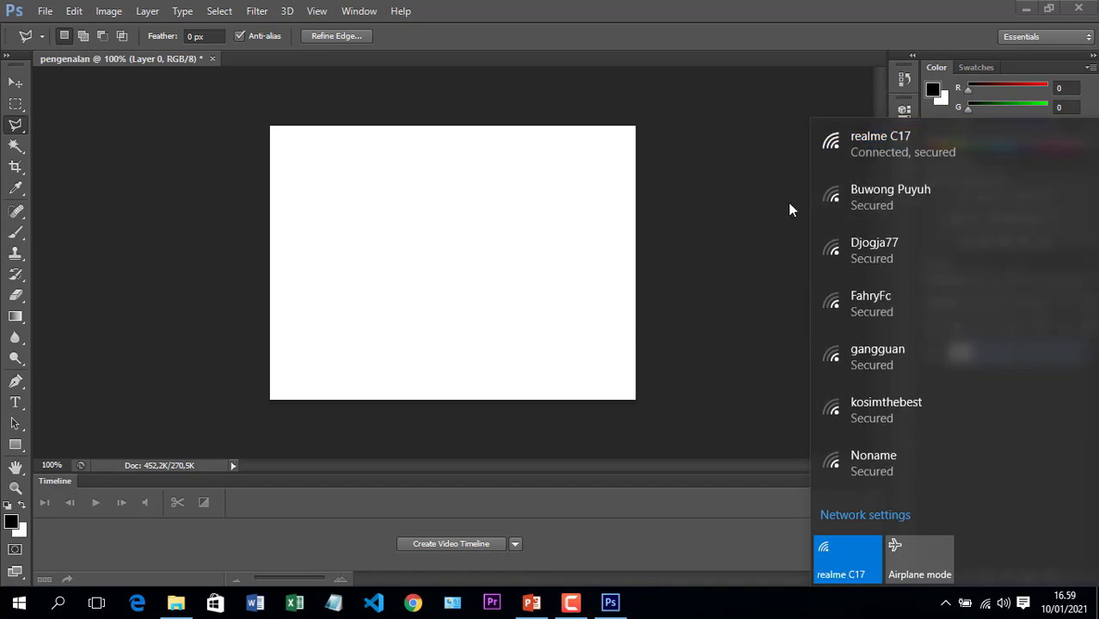
pyautogui.click(787, 202)
# Switch to Chrome and search Google for "USER FREE"
pyautogui.click(414, 604)
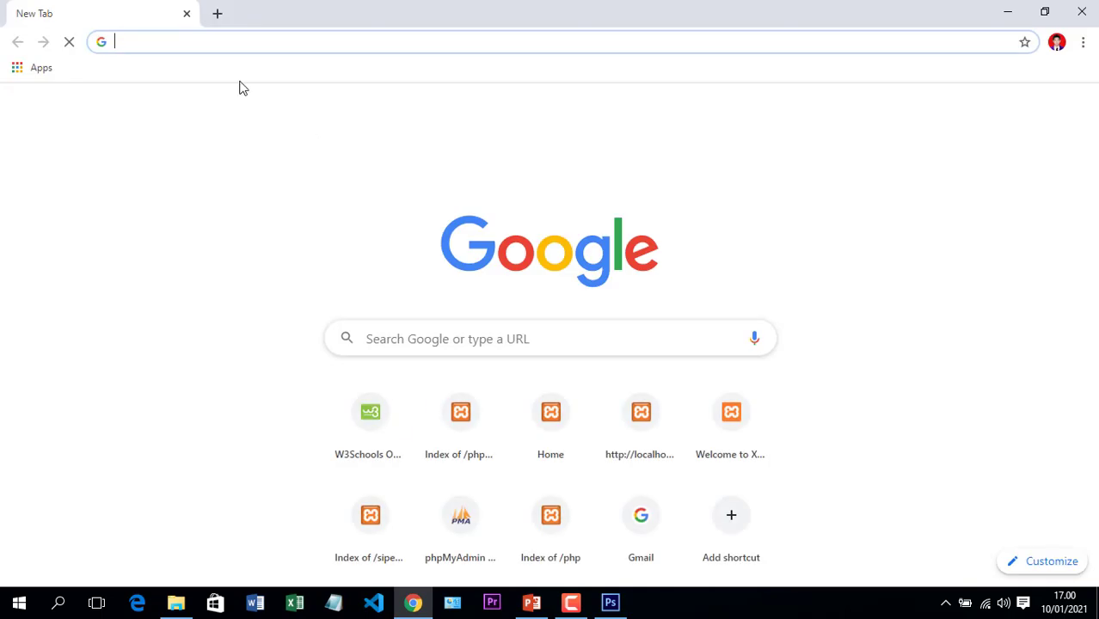
pyautogui.write('p')
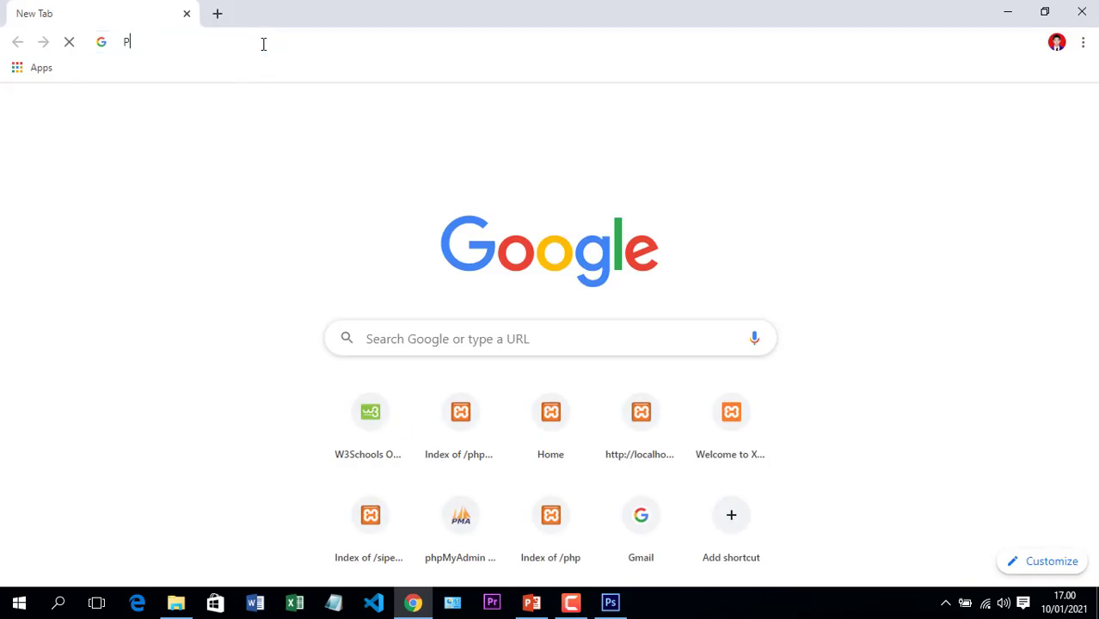
pyautogui.press('BackSpace')
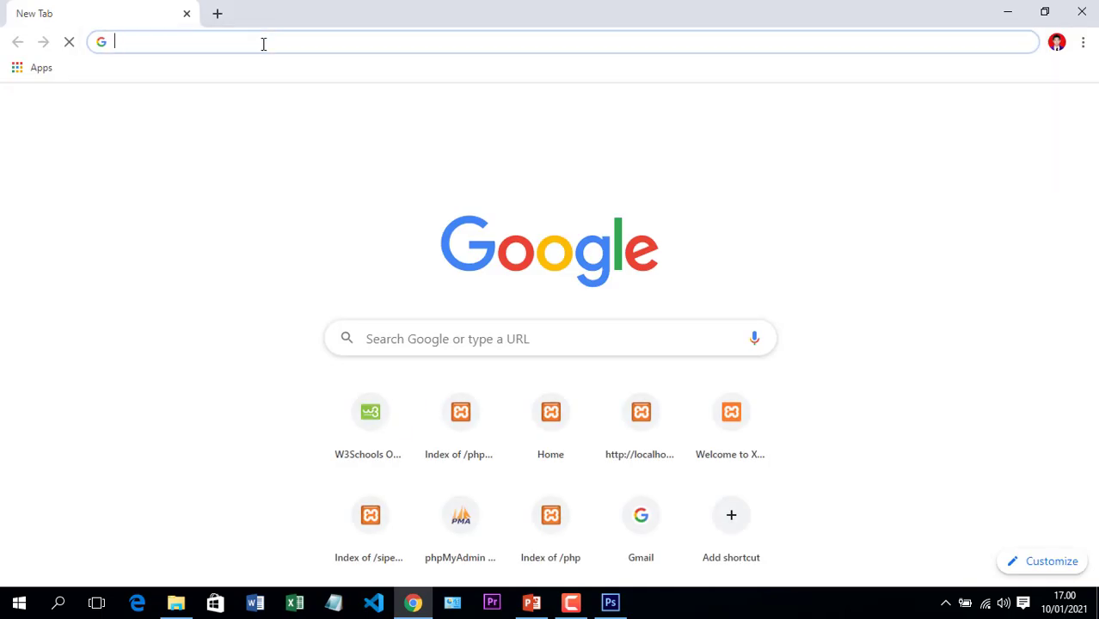
pyautogui.write('USER')
pyautogui.press('Return')
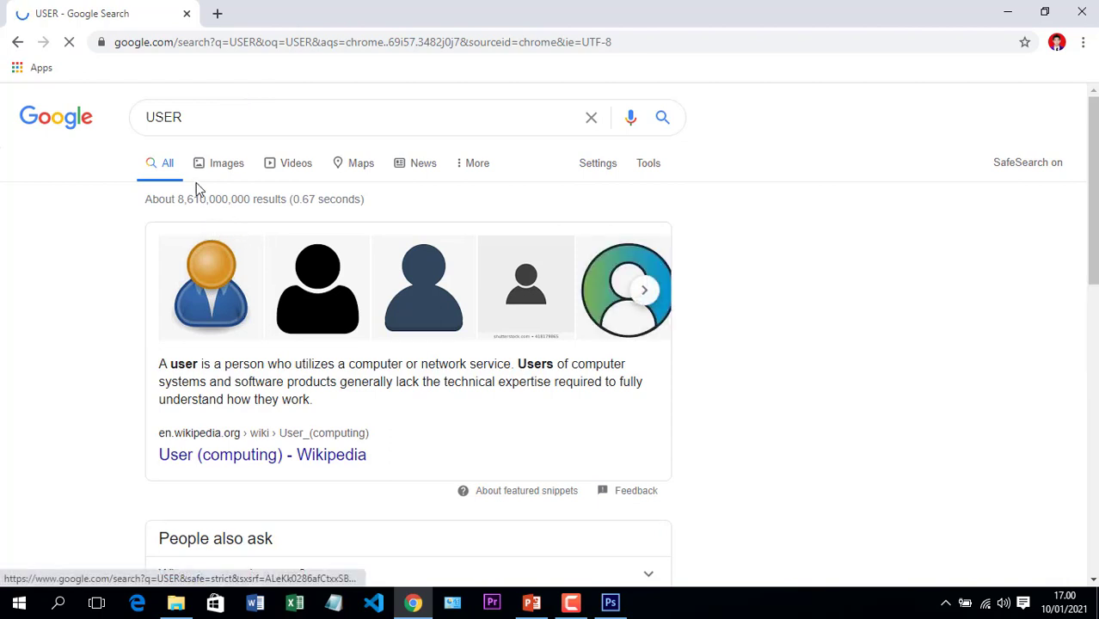
pyautogui.click(204, 116)
pyautogui.write('FR')
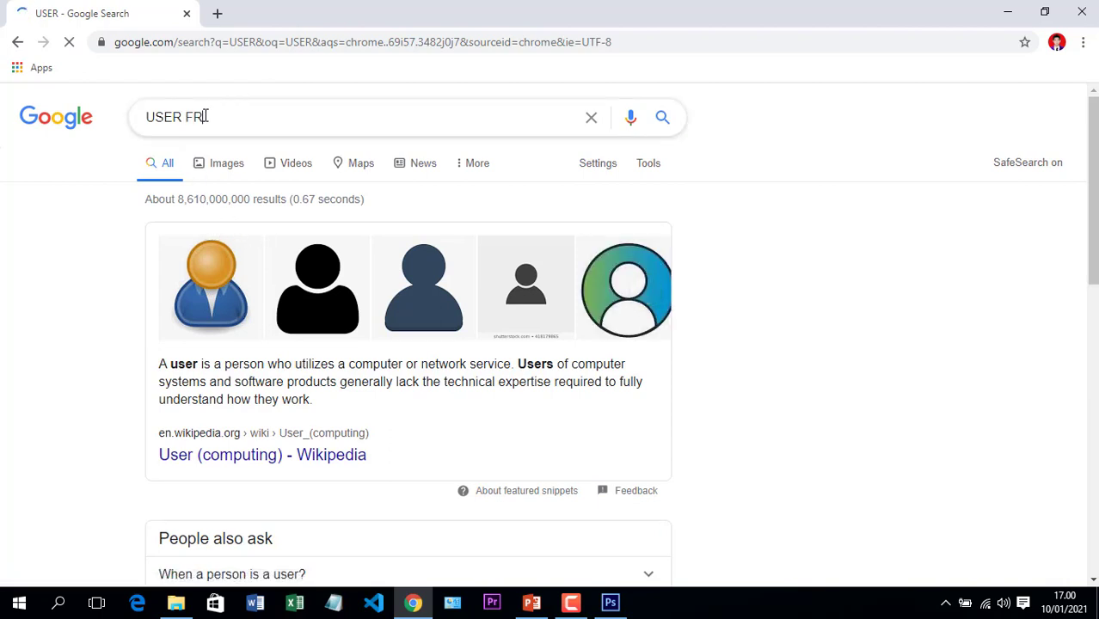
pyautogui.write('EE')
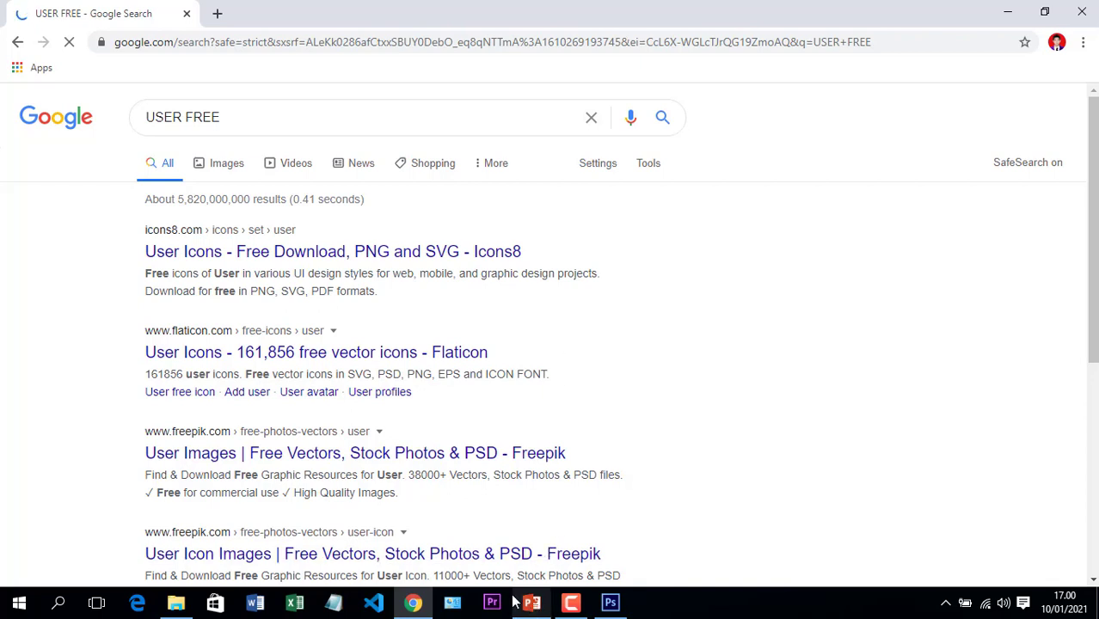
# Switch back to Photoshop and clear the polygonal selection with the Rectangular Marquee tool
pyautogui.click(610, 603)
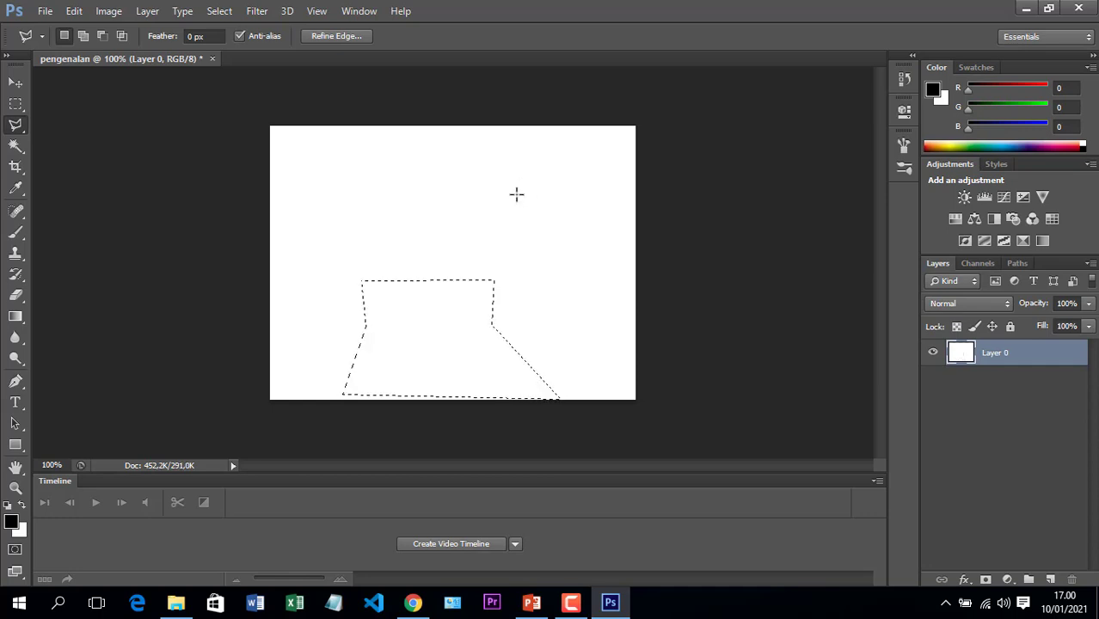
pyautogui.click(134, 222)
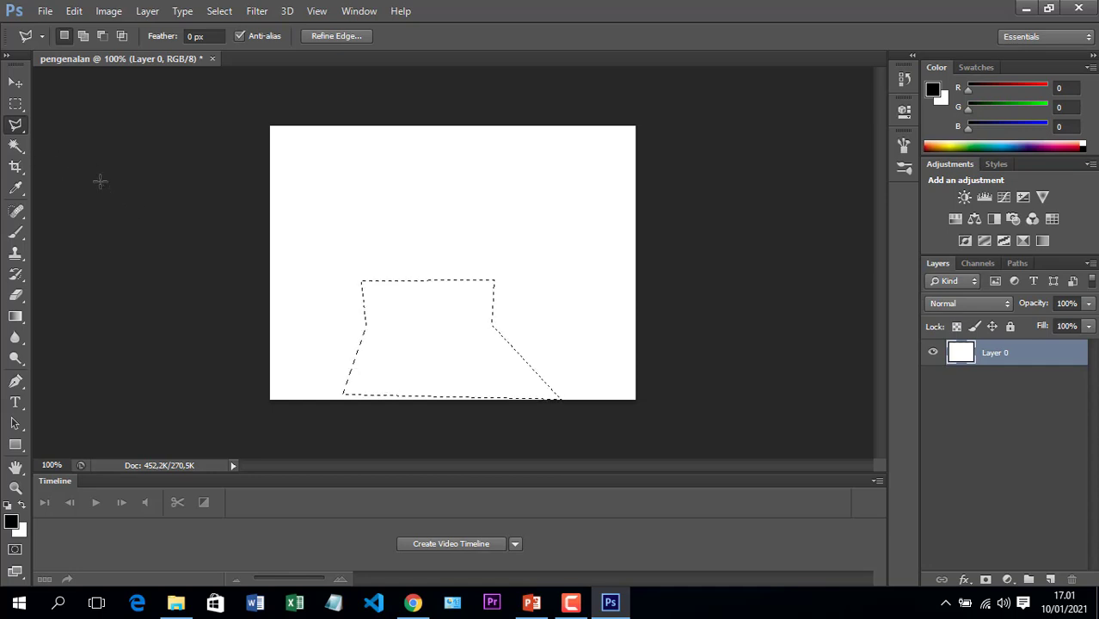
pyautogui.click(15, 103)
pyautogui.click(184, 189)
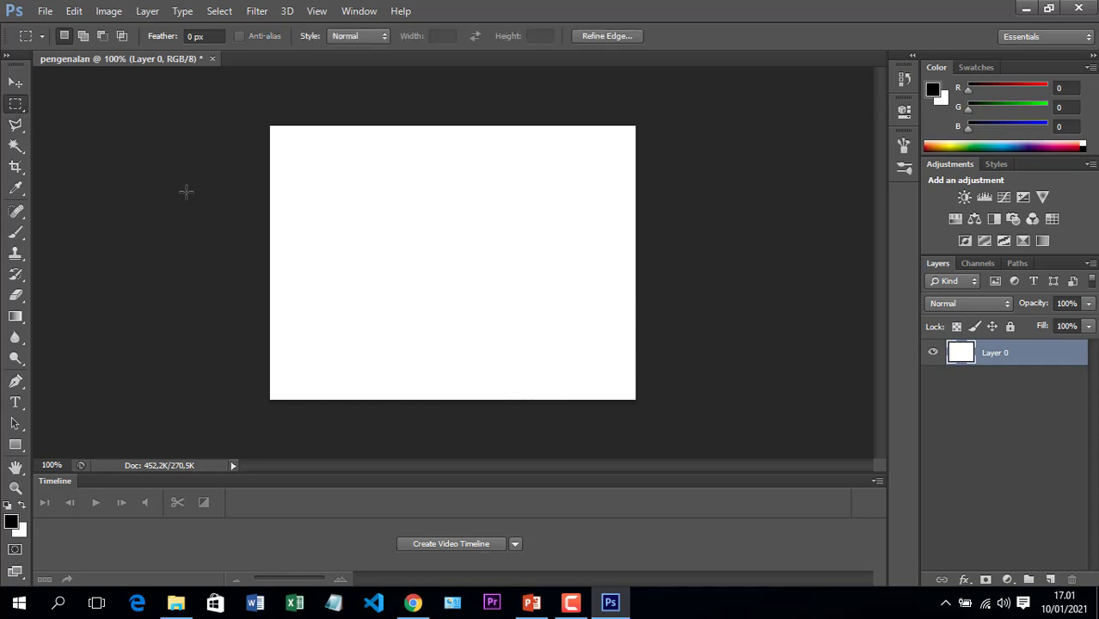
# Draw a closed hill-shaped Magnetic Lasso selection across the middle and lower part of the canvas
pyautogui.moveTo(25, 130); pyautogui.dragTo(63, 152)
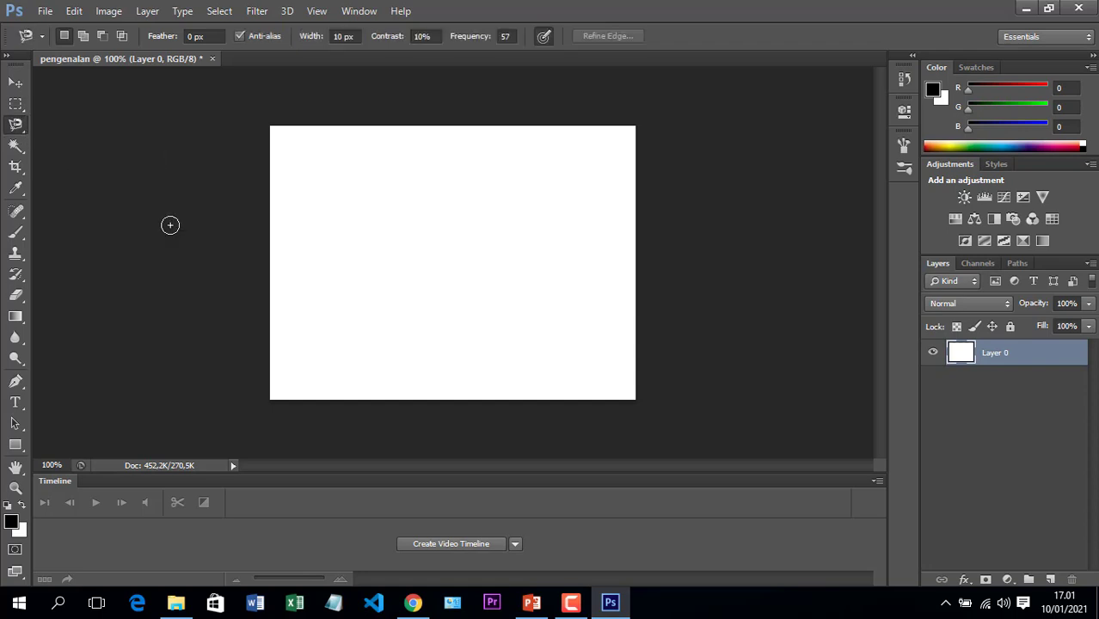
pyautogui.click(347, 348)
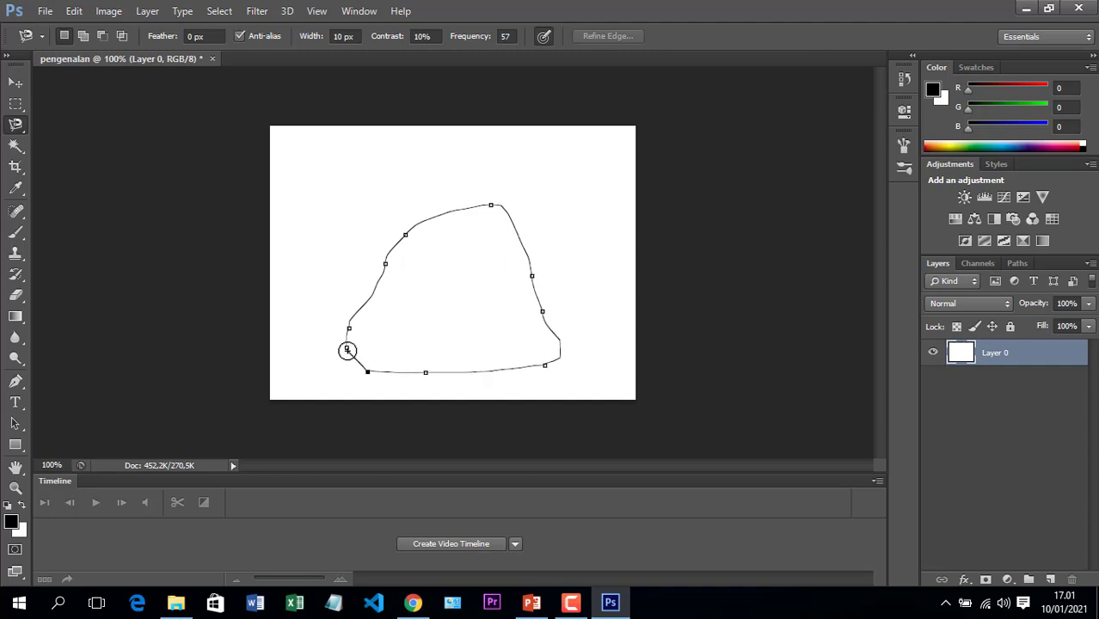
pyautogui.click(352, 357)
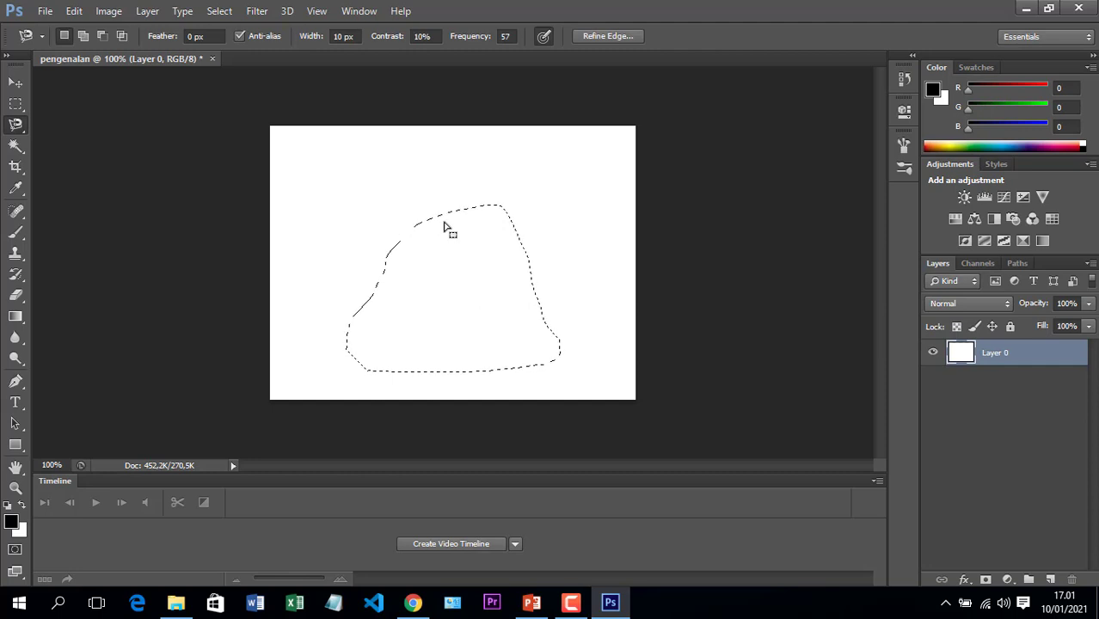
# Delete the area inside the hill-shaped selection on Layer 0, then open the Feather settings and cancel them
pyautogui.press('Delete')
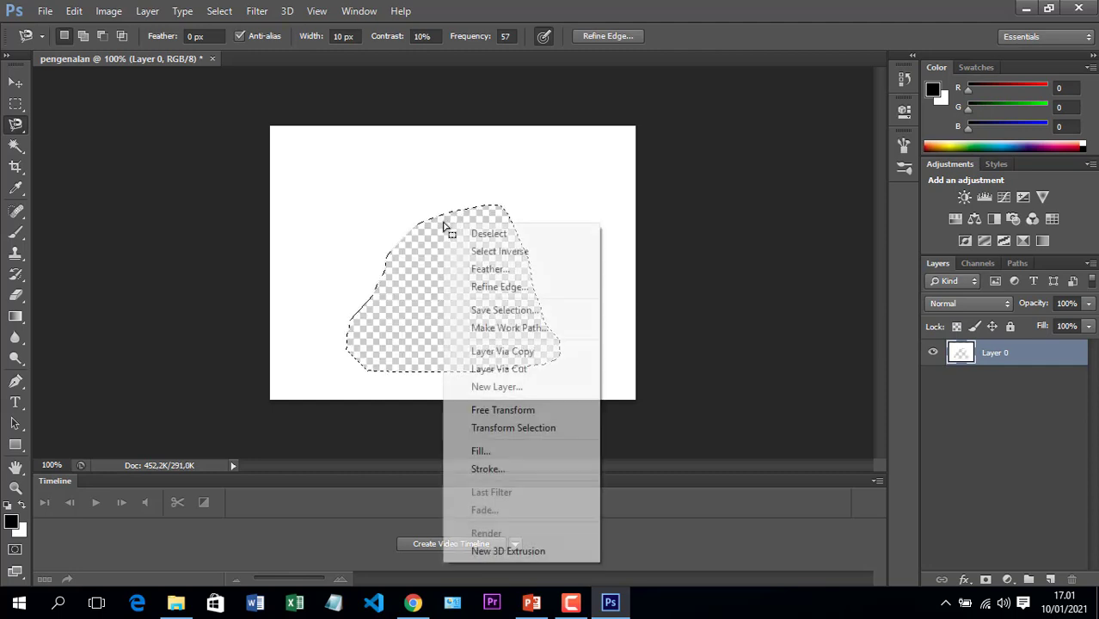
pyautogui.rightClick(444, 225)
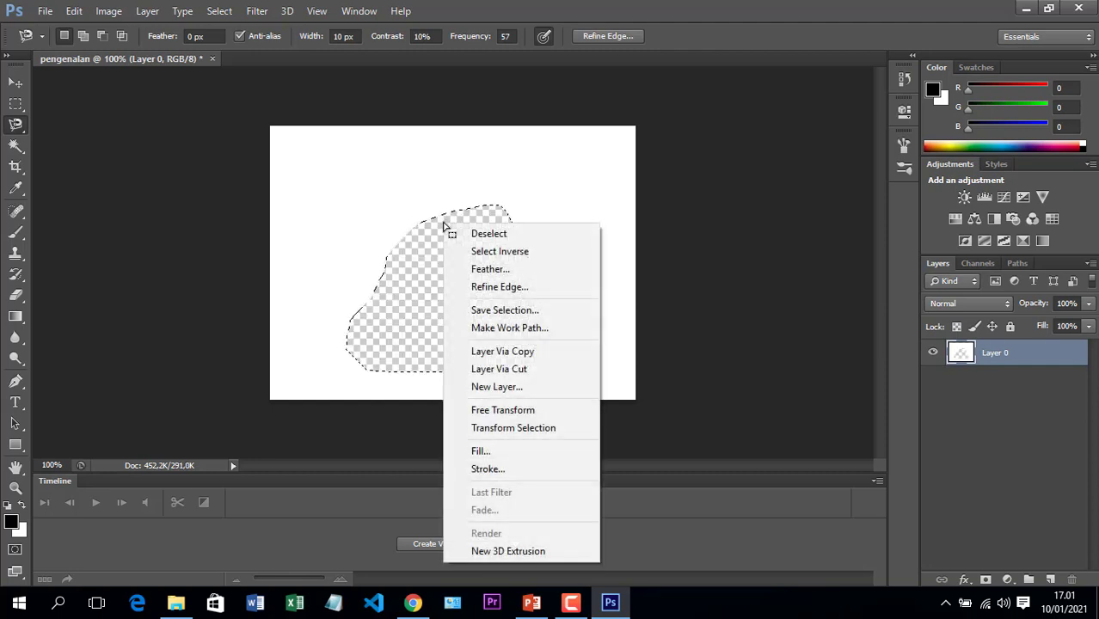
pyautogui.click(493, 276)
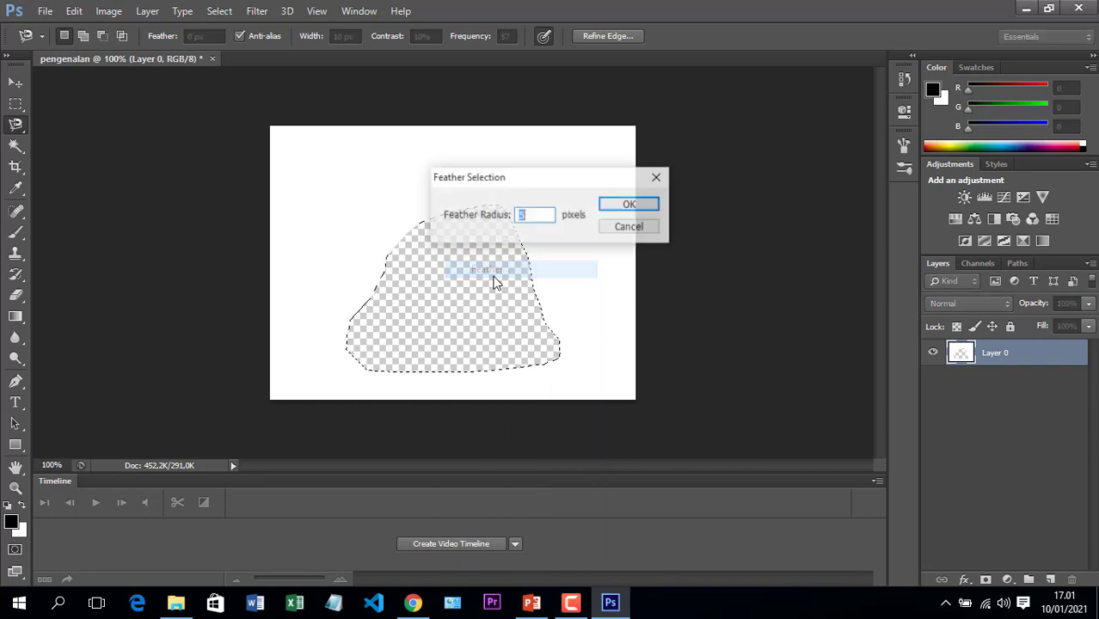
pyautogui.click(625, 227)
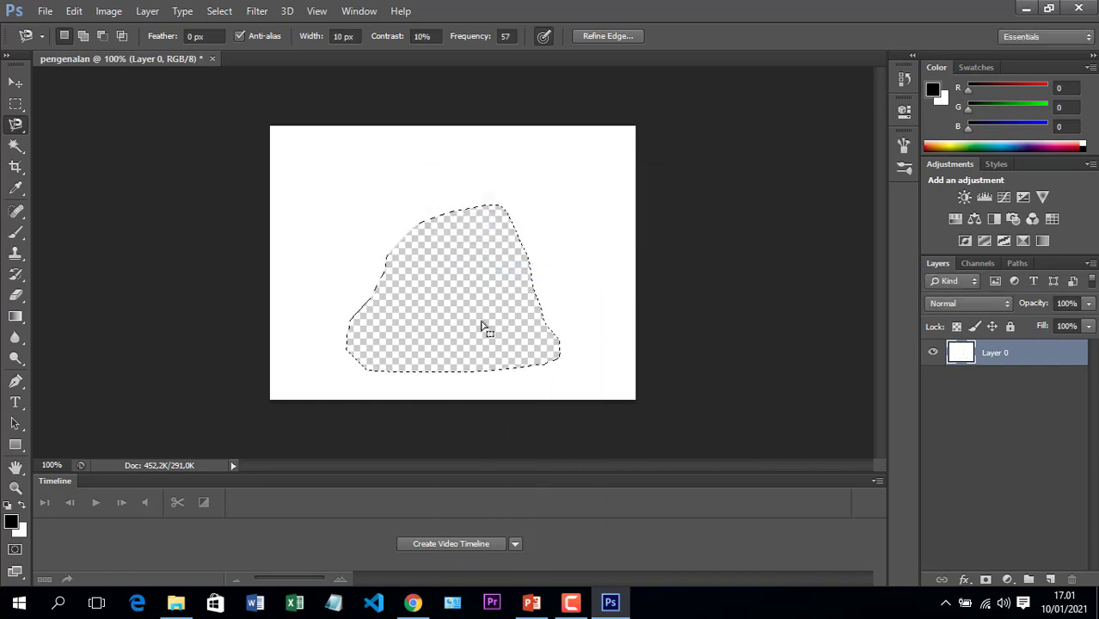
# Undo the deletion on Layer 0 and the Magnetic Lasso selection
pyautogui.hotkey('ctrl', 'z')
pyautogui.hotkey('ctrl', 'z')
pyautogui.hotkey('ctrl', 'z')
pyautogui.hotkey('ctrl', 'alt', 'z')
pyautogui.hotkey('ctrl', 'alt', 'z')
pyautogui.hotkey('ctrl', 'alt', 'z')
pyautogui.hotkey('ctrl', 'alt', 'z')
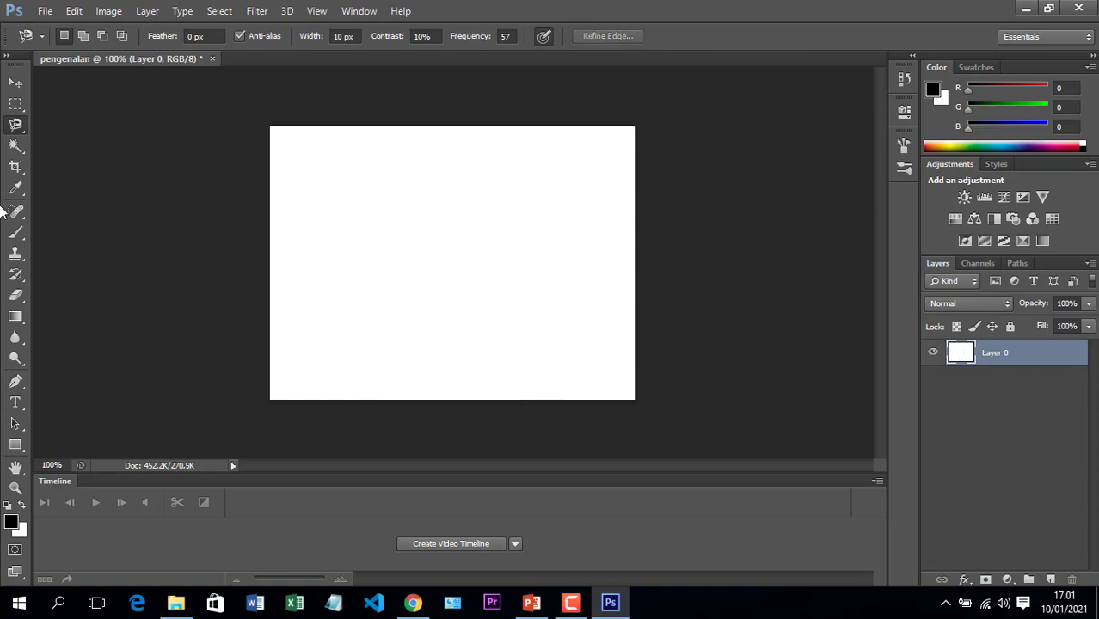
# Switch from the Magnetic Lasso to the standard Lasso tool
pyautogui.click(15, 83)
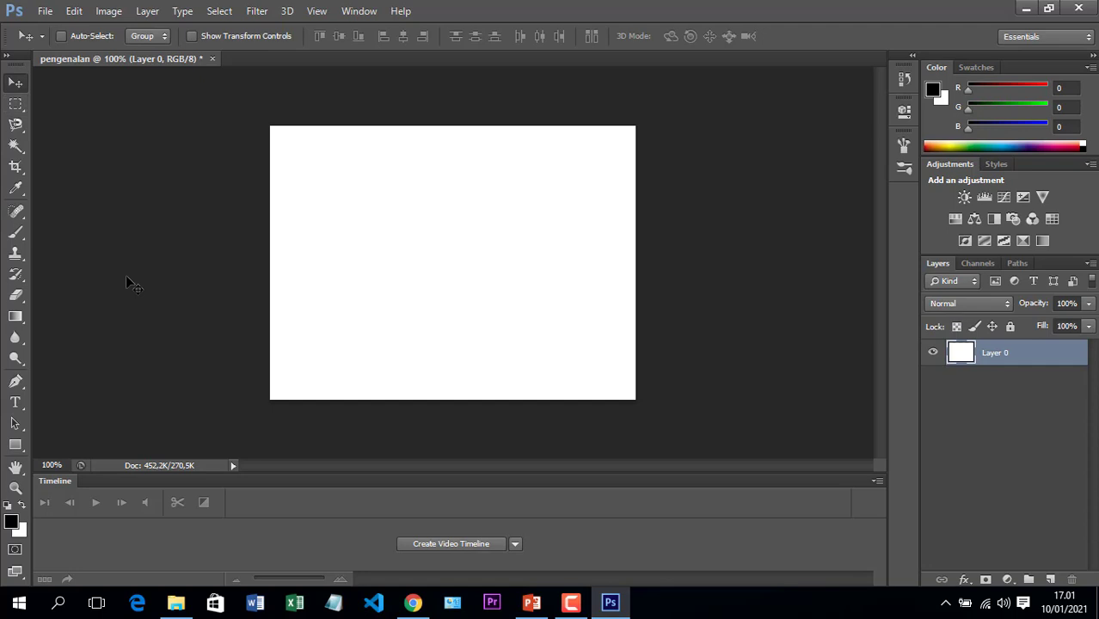
pyautogui.click(16, 125)
pyautogui.click(77, 119)
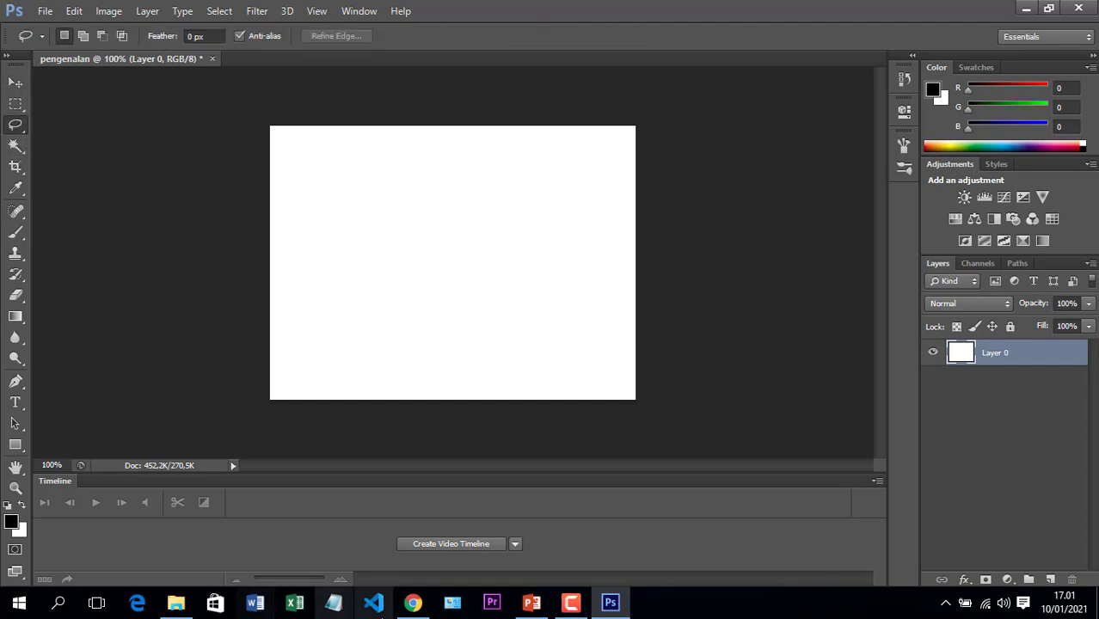
# Switch to Chrome, browse the "USER FREE" image results and preview the grey-suited man icon from 1001freedownloads.com
pyautogui.click(413, 603)
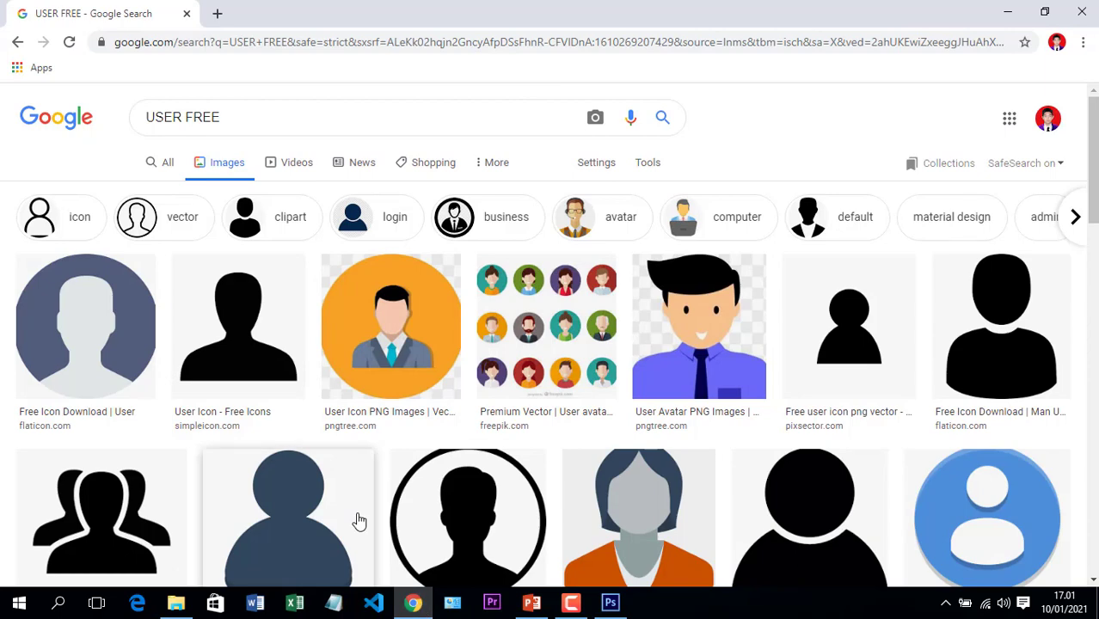
pyautogui.scroll(-4, 359, 522)
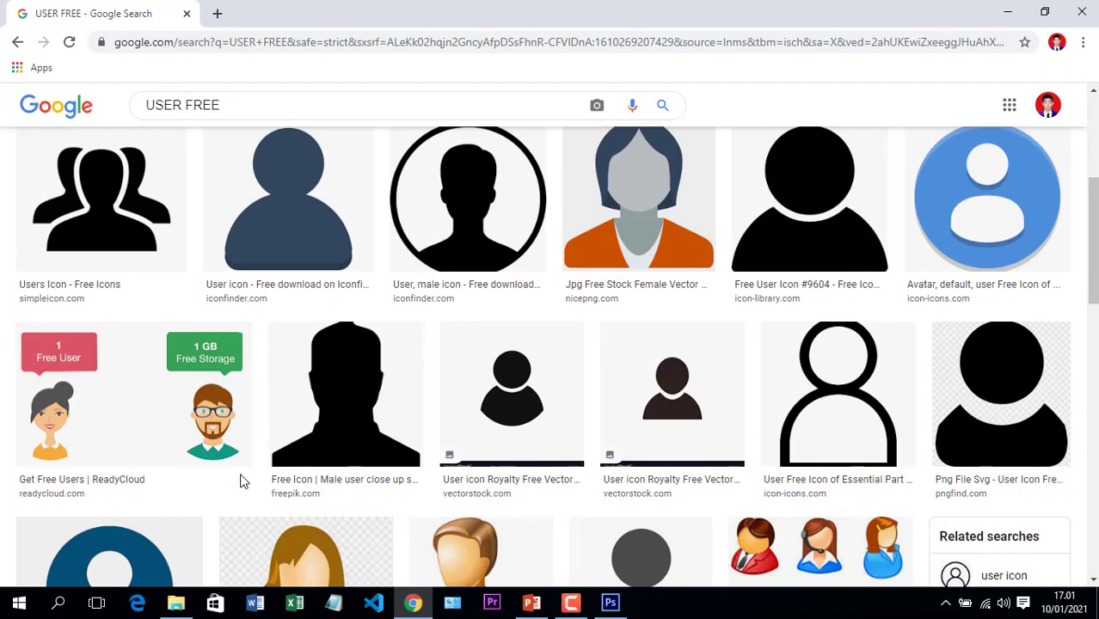
pyautogui.scroll(-2, 242, 482)
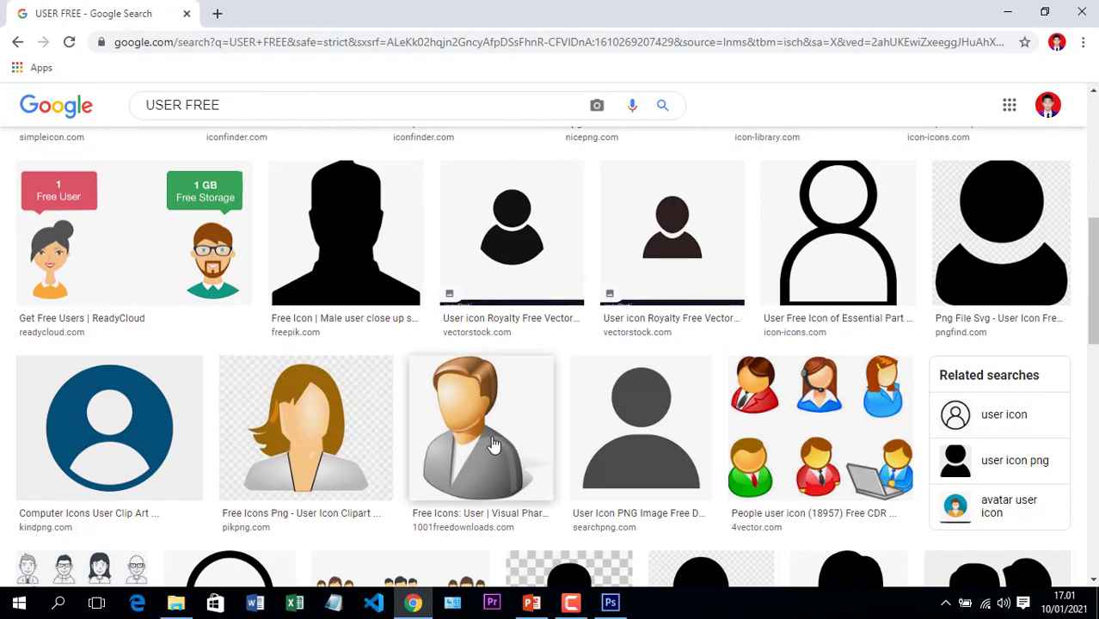
pyautogui.scroll(2, 520, 441)
pyautogui.scroll(-5, 499, 499)
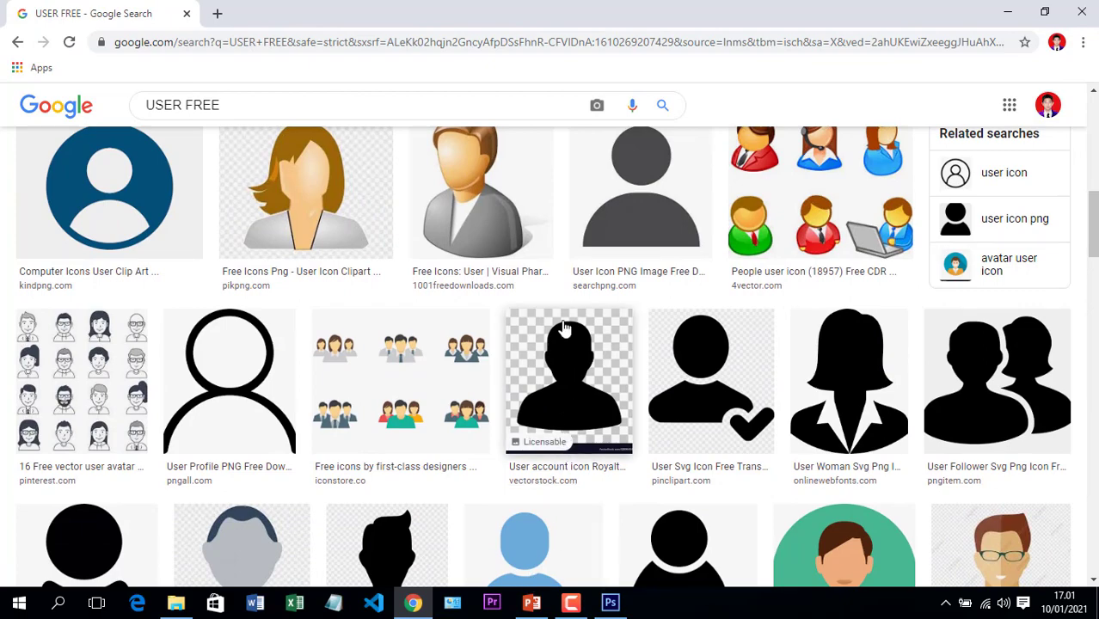
pyautogui.click(544, 212)
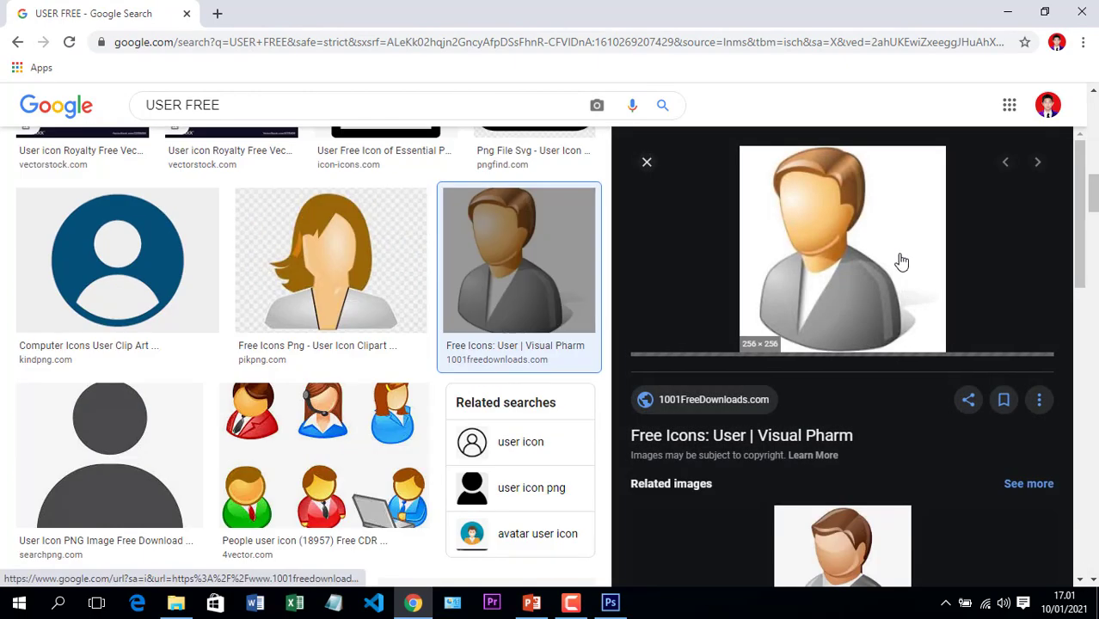
# Try to transfer the previewed grey-suited man icon from Chrome straight onto the Photoshop canvas
pyautogui.moveTo(901, 261); pyautogui.dragTo(474, 239)
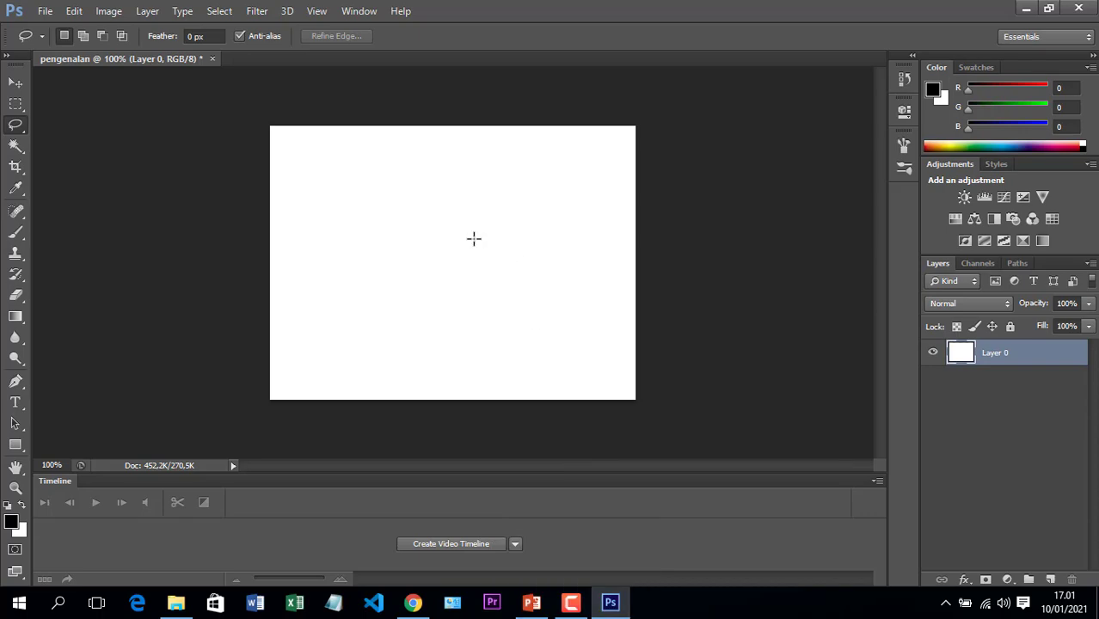
pyautogui.click(599, 600)
pyautogui.moveTo(755, 343); pyautogui.dragTo(461, 293)
# Return to Chrome, download the grey-suited man icon as User.png and open its source link in a new tab
pyautogui.click(413, 602)
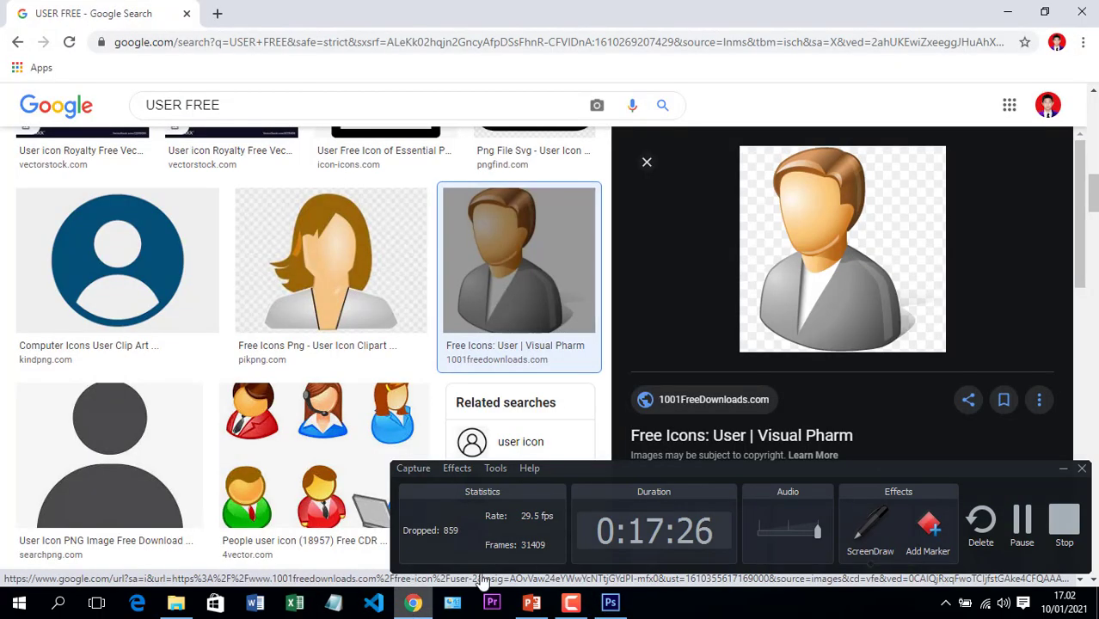
pyautogui.rightClick(847, 274)
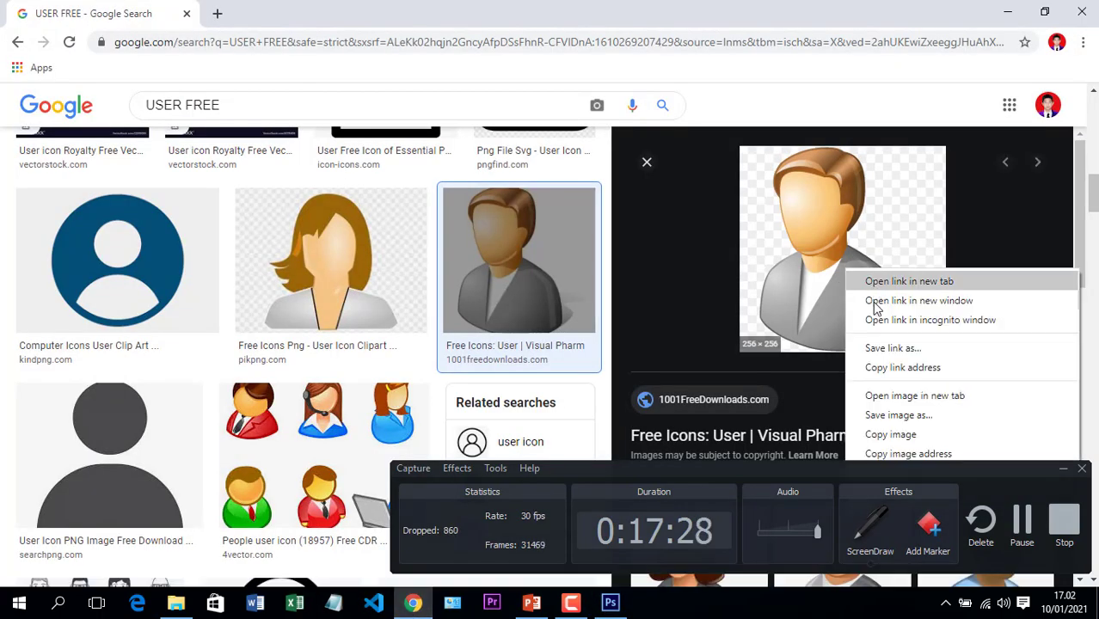
pyautogui.click(877, 398)
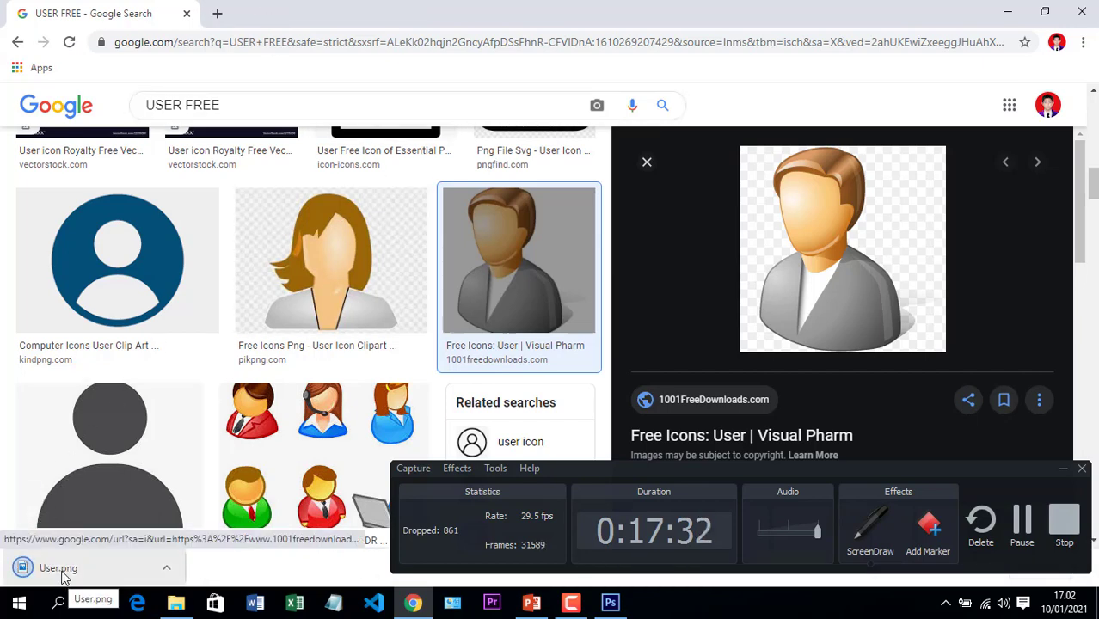
pyautogui.rightClick(843, 317)
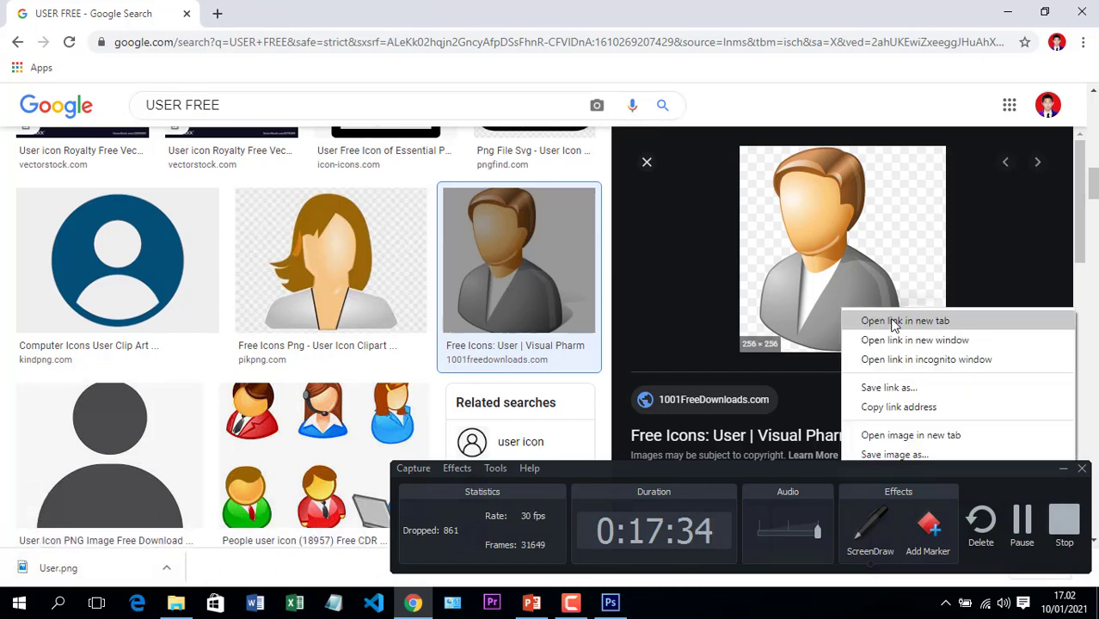
pyautogui.click(860, 319)
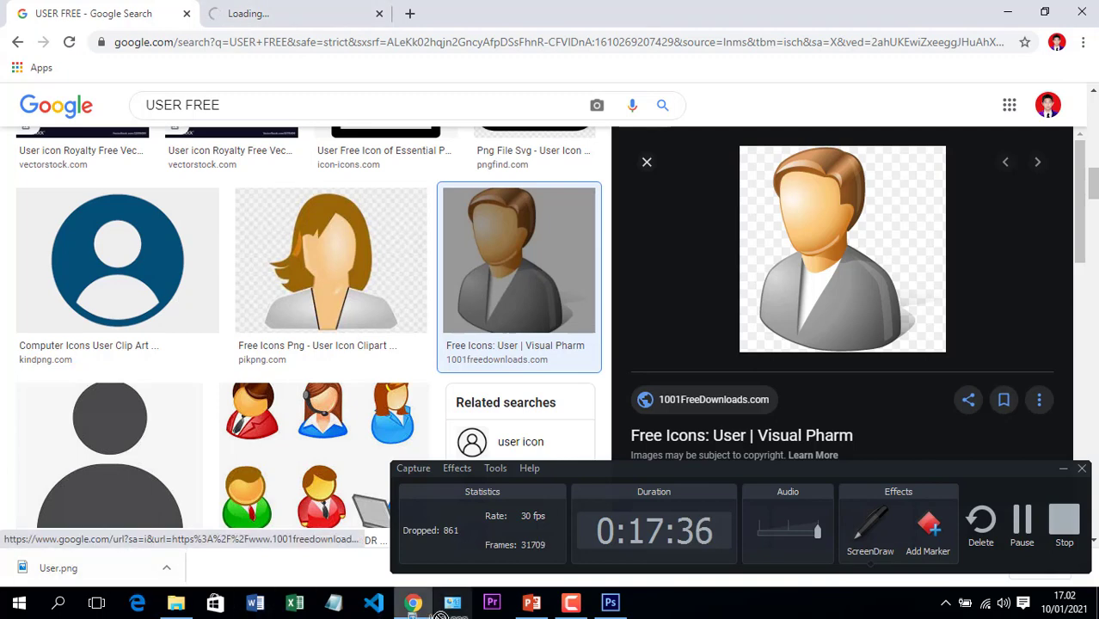
# Switch to Photoshop and try to drop the downloaded User.png onto the "pengenalan" canvas
pyautogui.click(611, 603)
pyautogui.moveTo(631, 612); pyautogui.dragTo(511, 261)
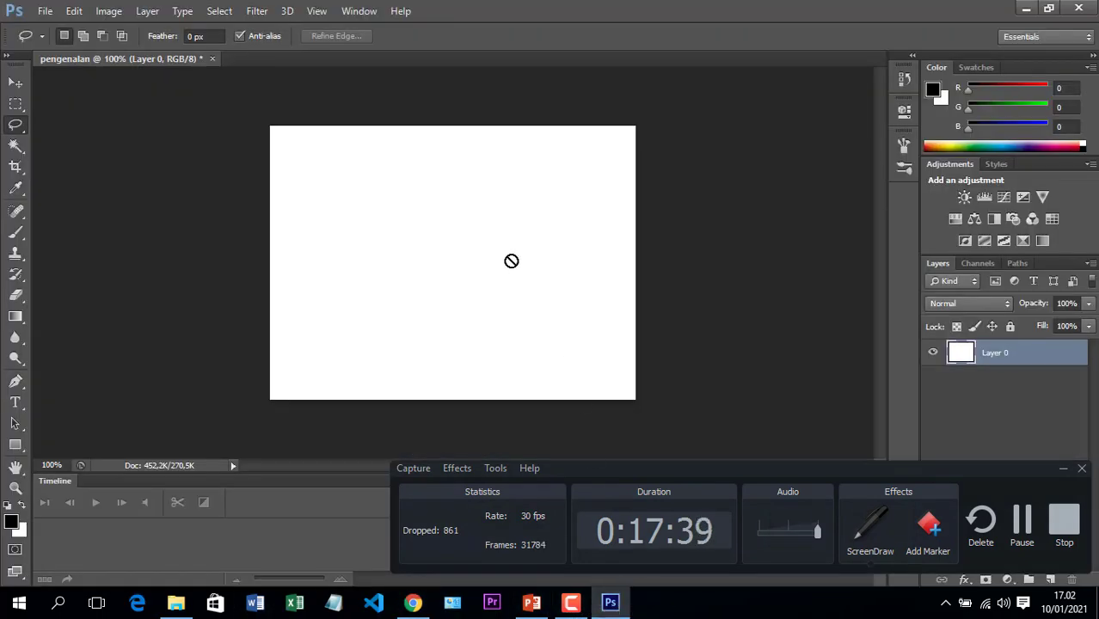
pyautogui.click(1061, 471)
pyautogui.click(40, 12)
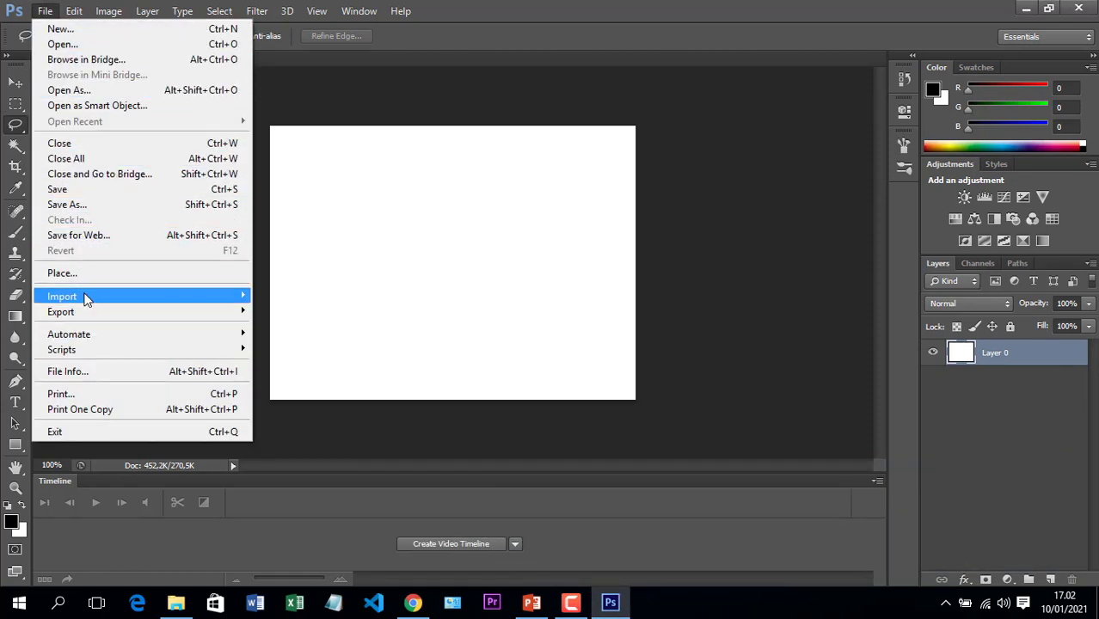
pyautogui.moveTo(84, 298)
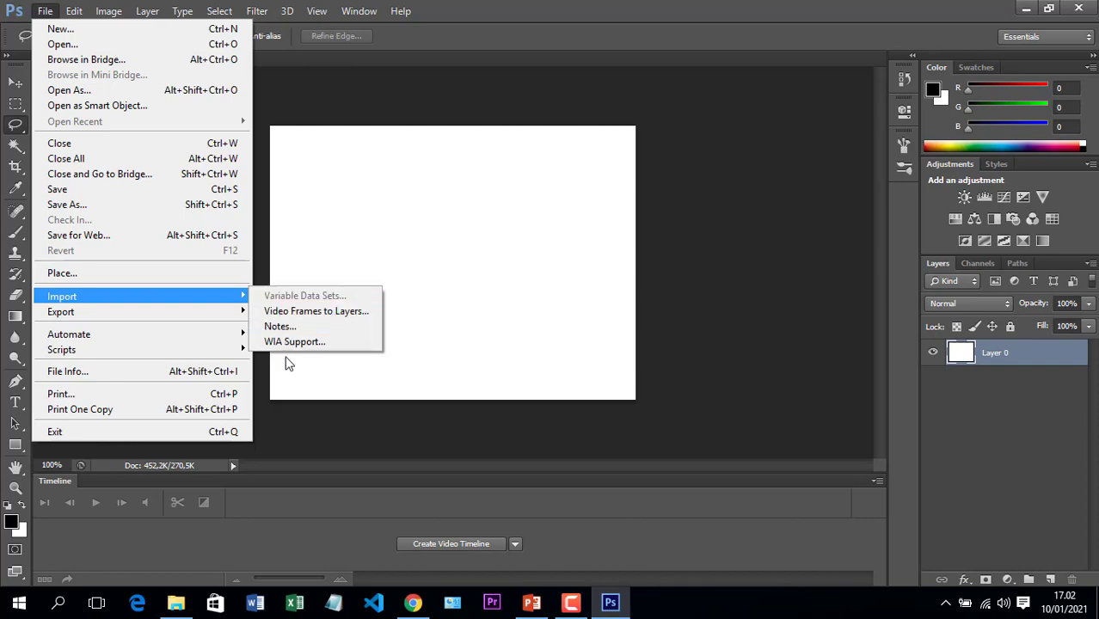
pyautogui.click(169, 47)
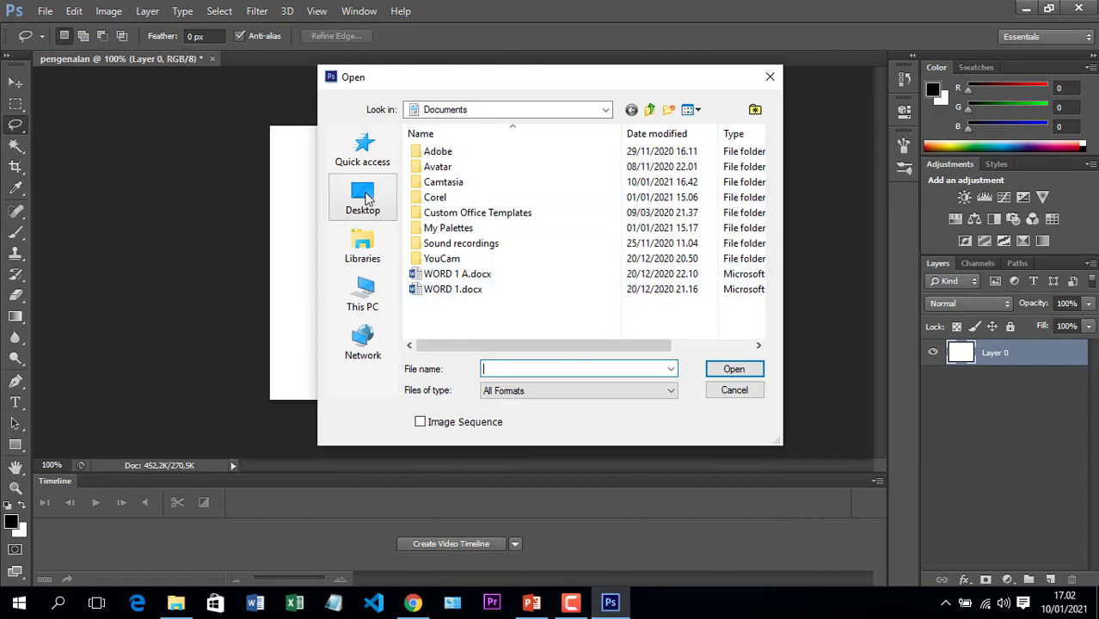
pyautogui.click(365, 198)
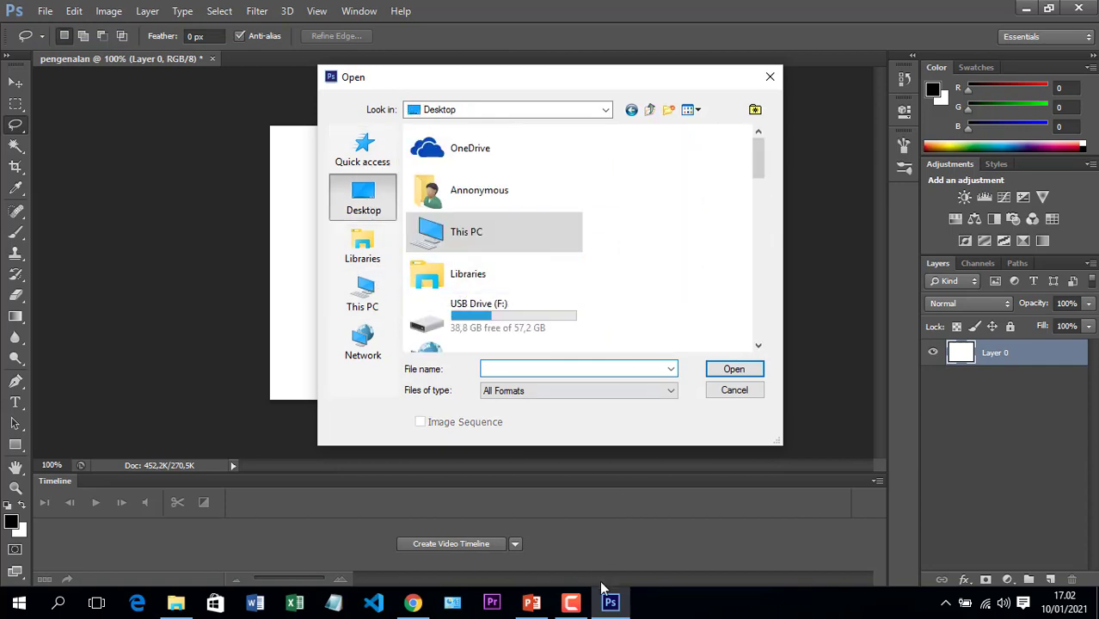
# Switch to Chrome, open the downloaded User.png for viewing, and close the image viewer
pyautogui.click(413, 603)
pyautogui.click(120, 568)
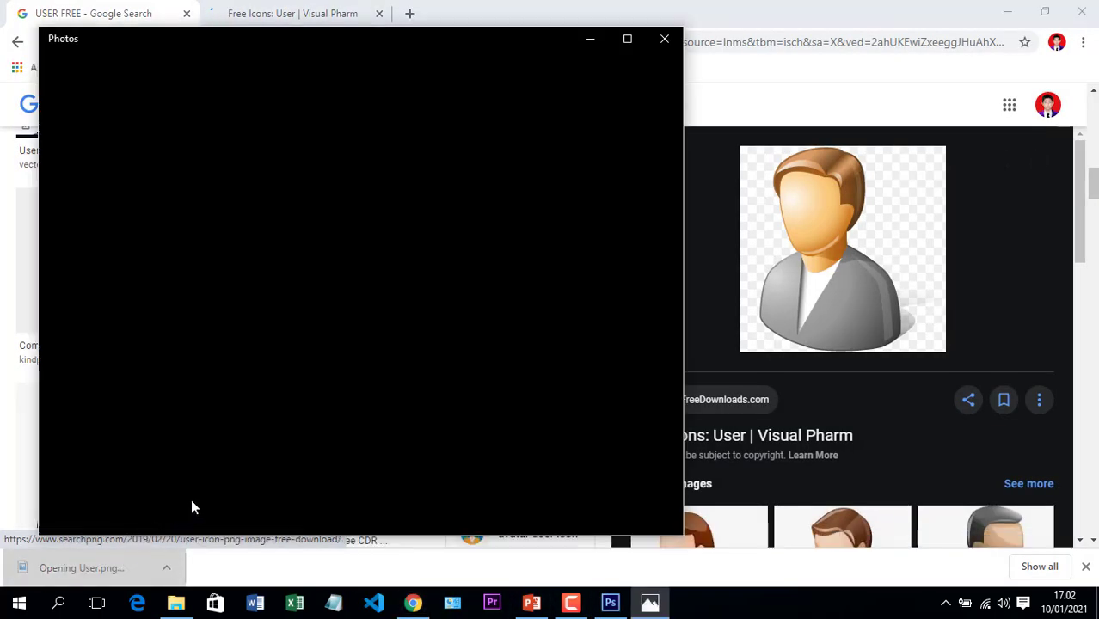
pyautogui.click(653, 43)
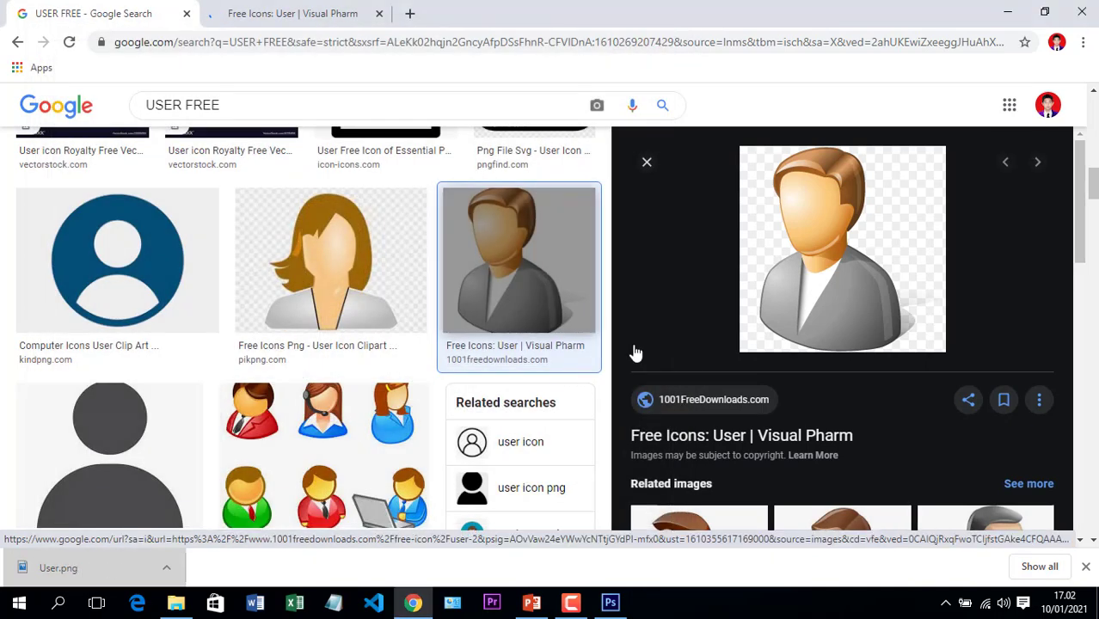
# Close the grey-suited man preview and look through the "USER FREE" image results for another suitable picture
pyautogui.click(648, 162)
pyautogui.scroll(-1, 783, 356)
pyautogui.scroll(-3, 784, 356)
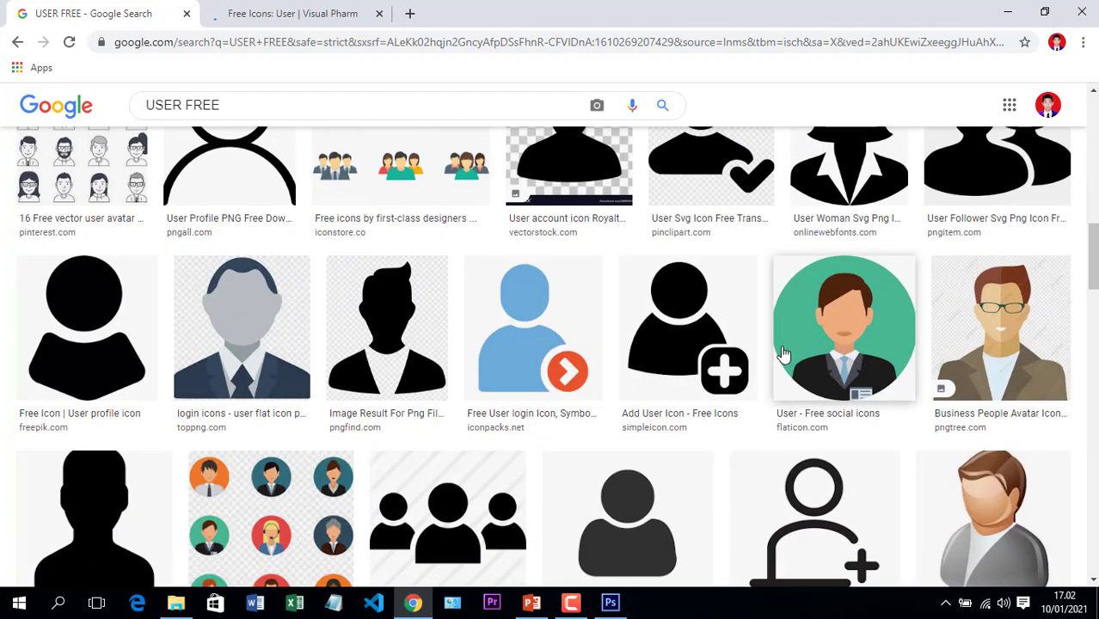
pyautogui.scroll(-5, 577, 319)
pyautogui.scroll(-4, 457, 325)
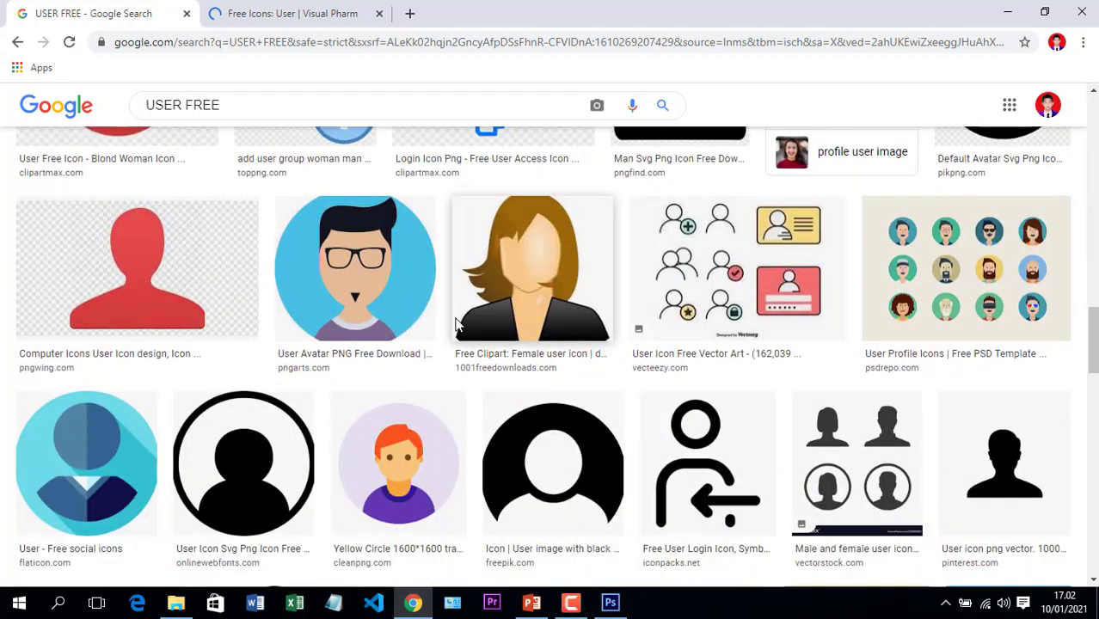
pyautogui.scroll(-7, 505, 302)
pyautogui.scroll(10, 506, 302)
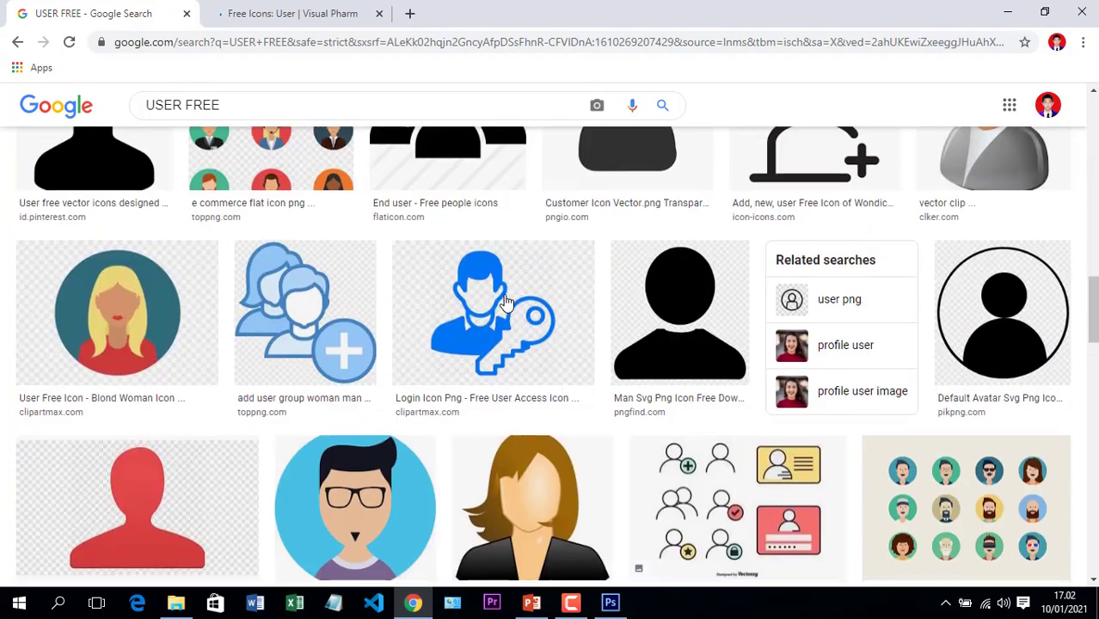
pyautogui.scroll(10, 506, 302)
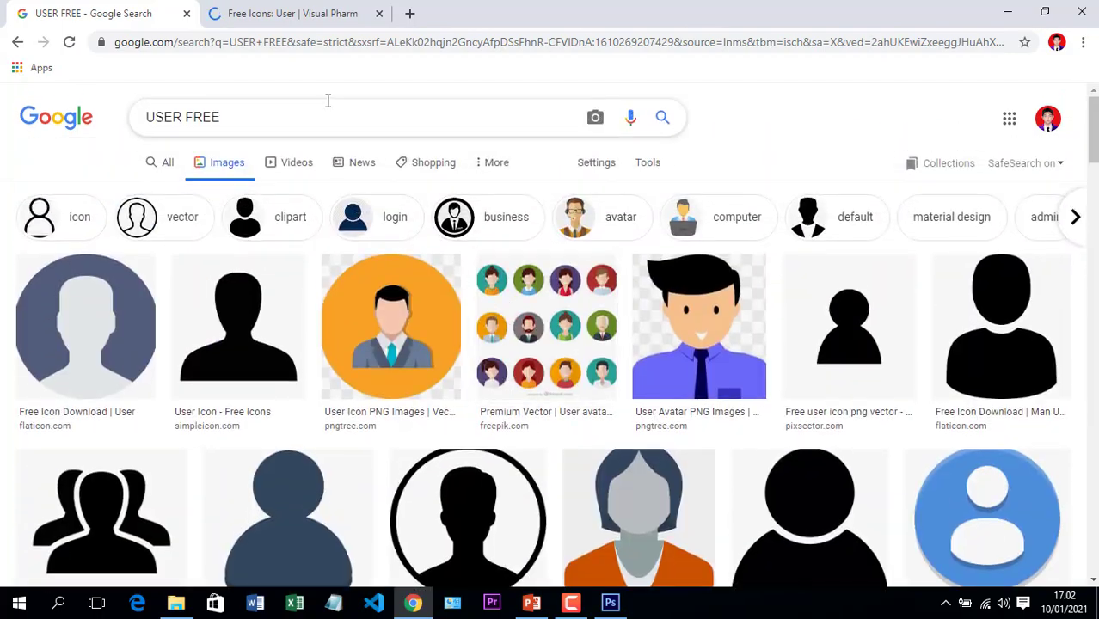
# Search Google Images for "USER FREE JPG" and close the "Free Icons: User" source page
pyautogui.click(320, 122)
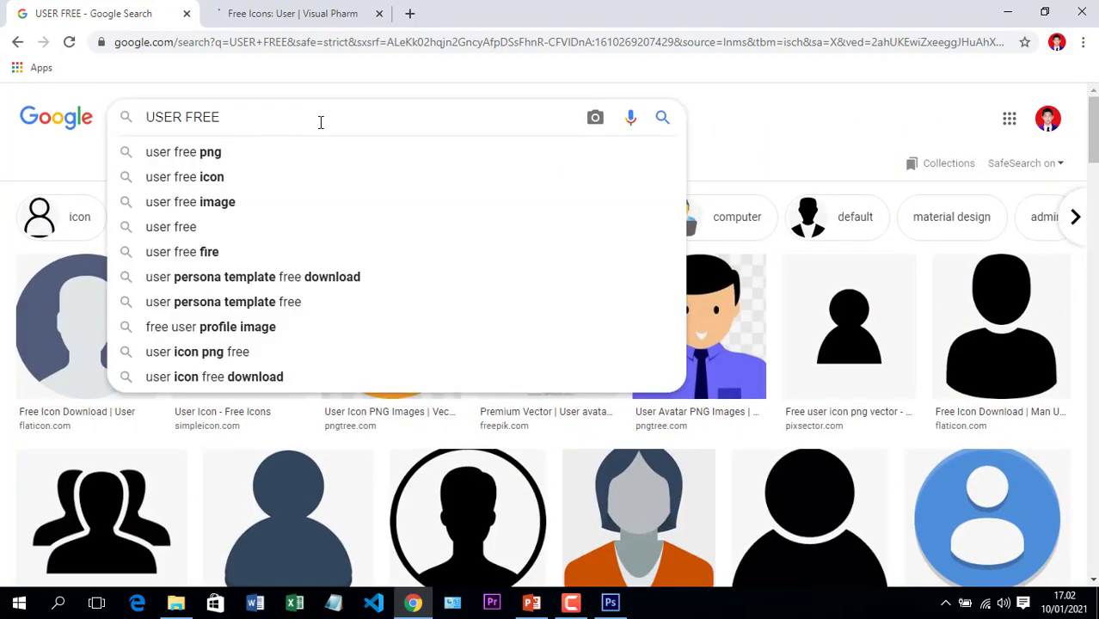
pyautogui.write('JPG')
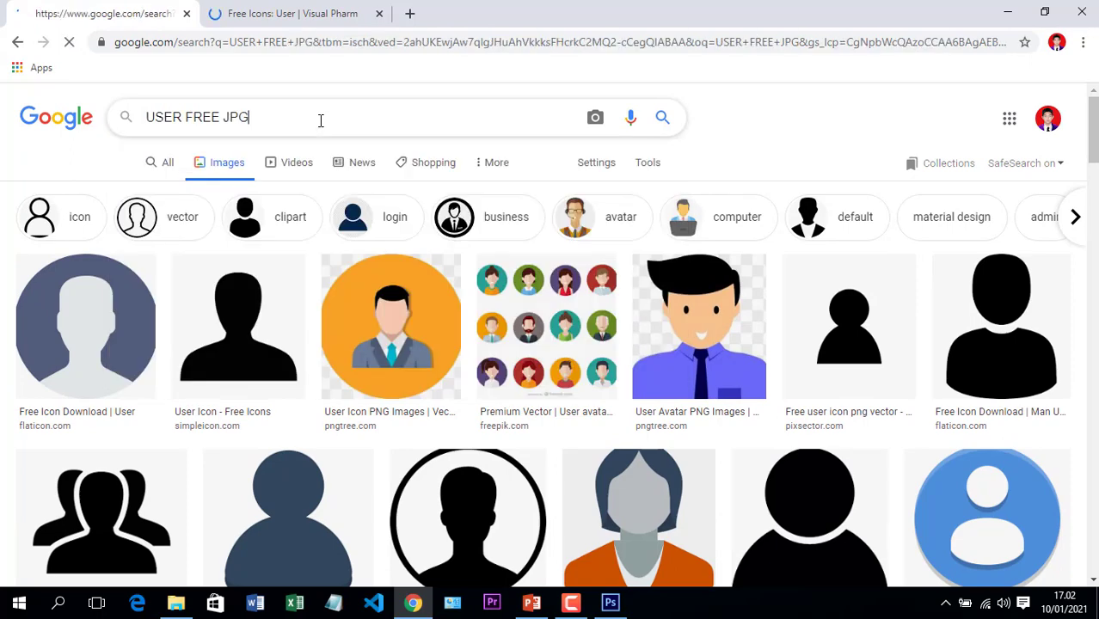
pyautogui.click(314, 19)
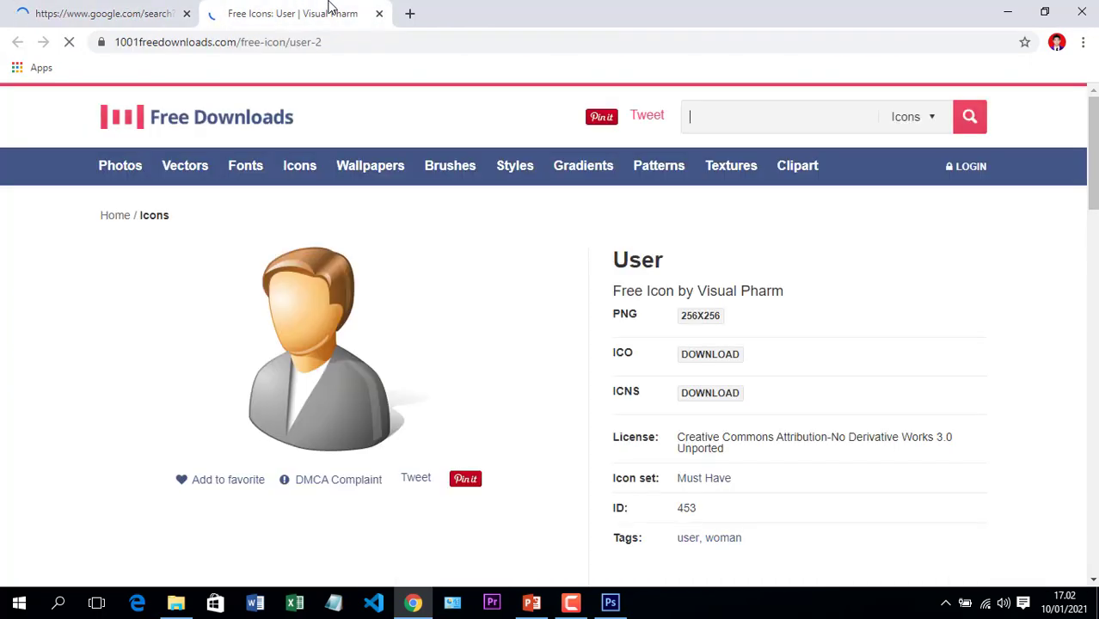
pyautogui.click(379, 14)
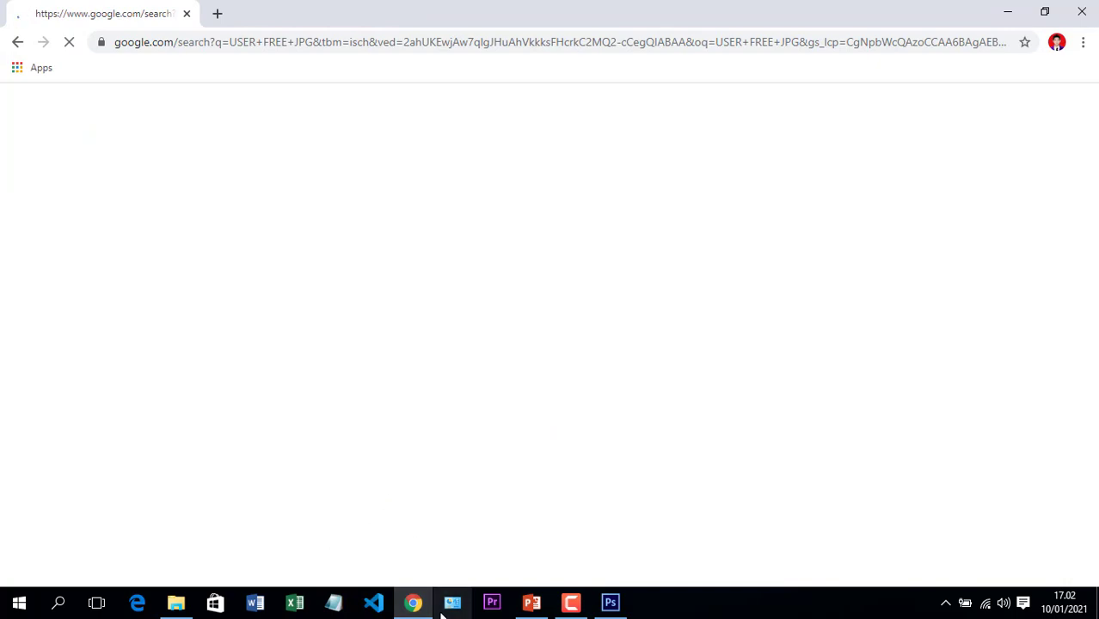
# Switch to Photoshop, dismiss the Open dialog and select the Eyedropper Tool, showing its tool group
pyautogui.click(610, 603)
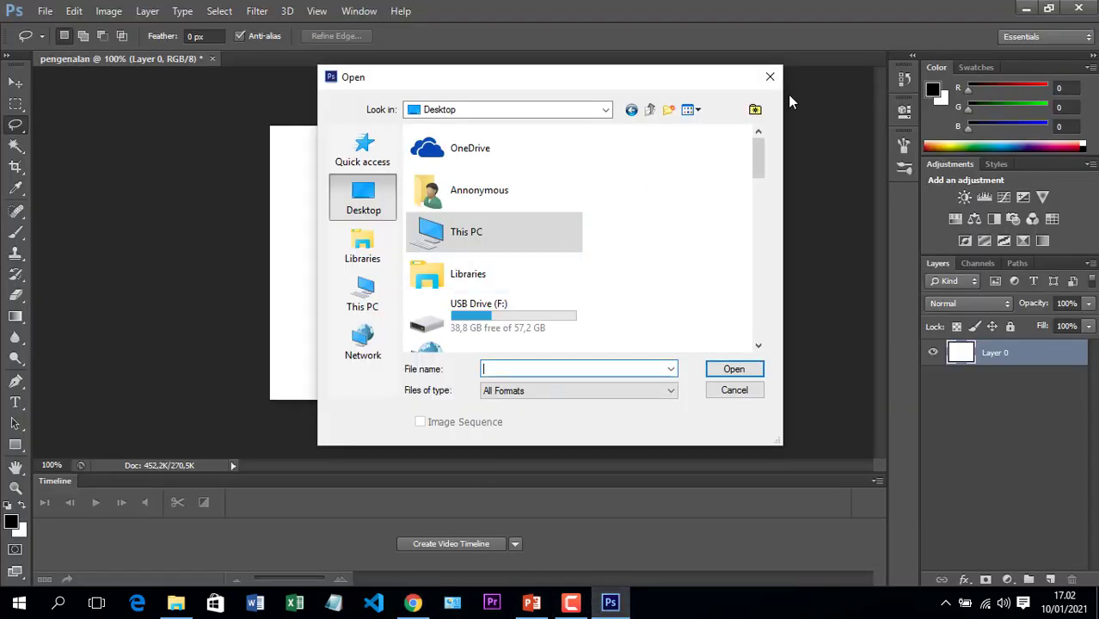
pyautogui.click(770, 77)
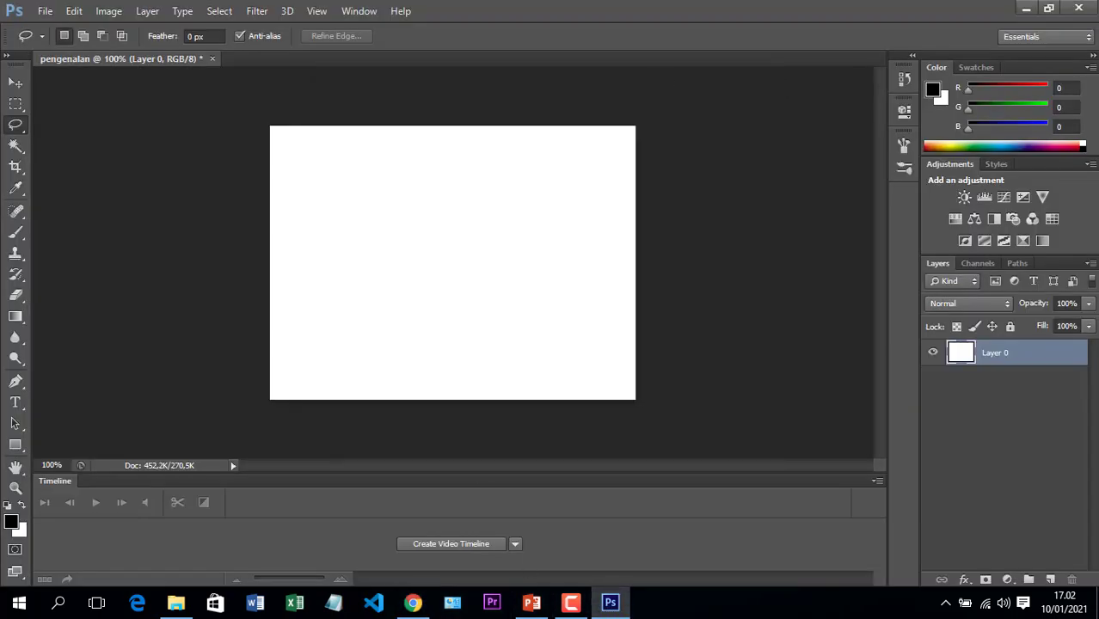
pyautogui.click(24, 196)
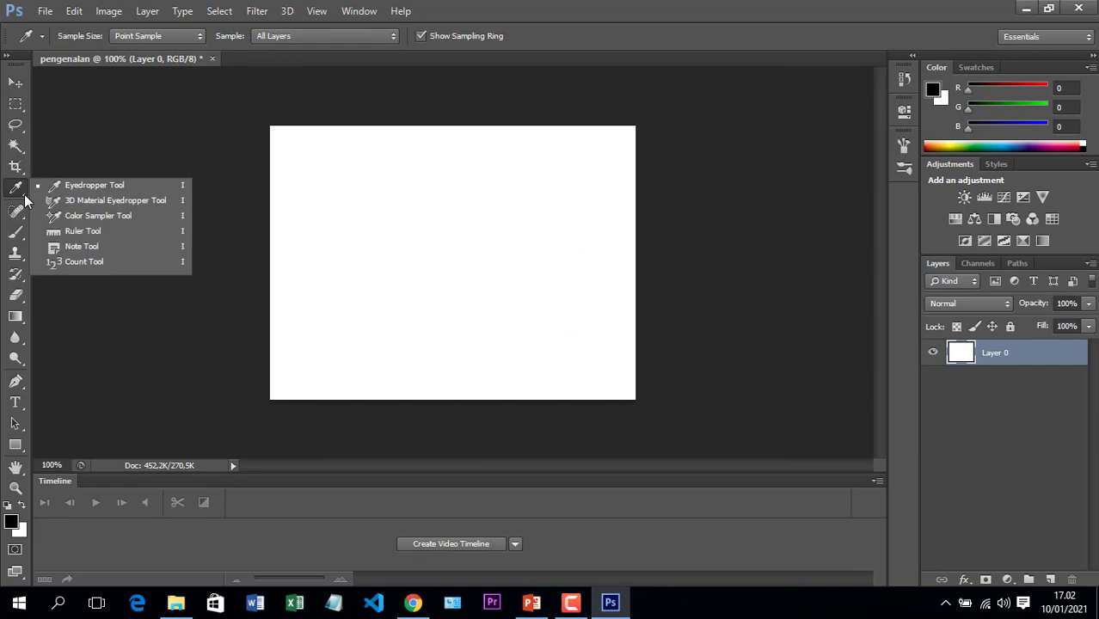
pyautogui.click(24, 196)
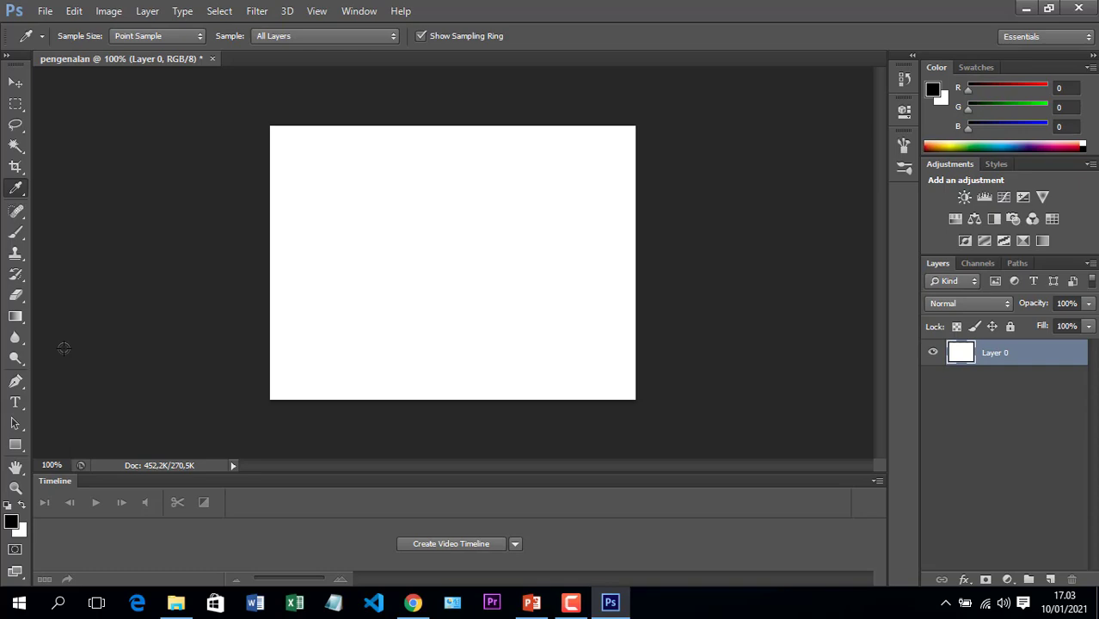
# Switch to Chrome and look through the "USER FREE JPG" image results for a practice picture
pyautogui.click(413, 602)
pyautogui.scroll(-2, 800, 424)
pyautogui.scroll(-1, 800, 424)
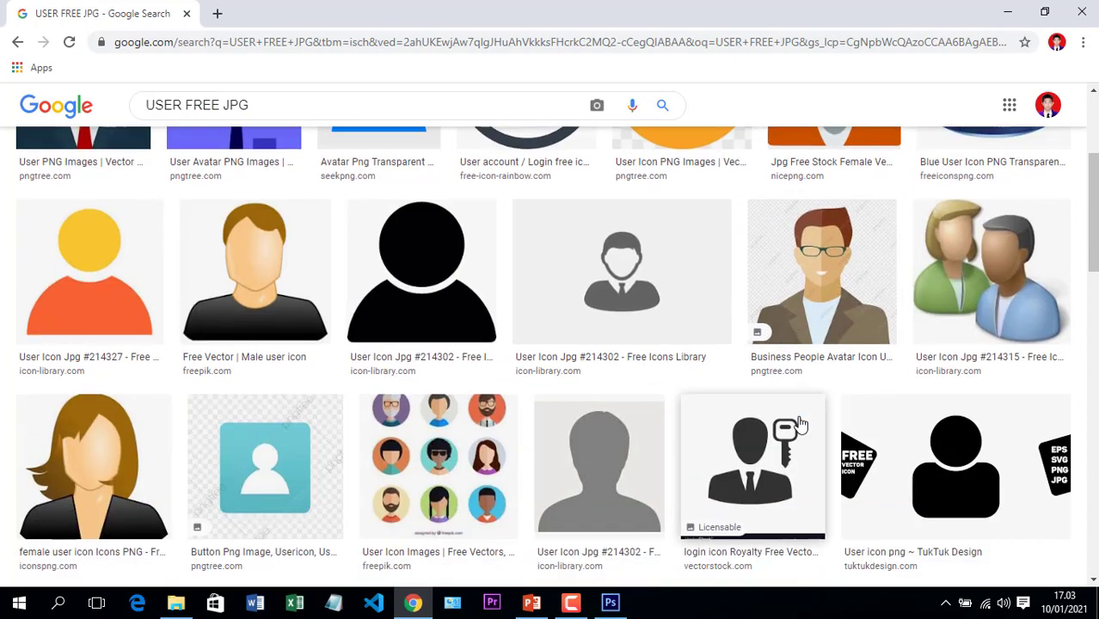
pyautogui.scroll(-3, 800, 412)
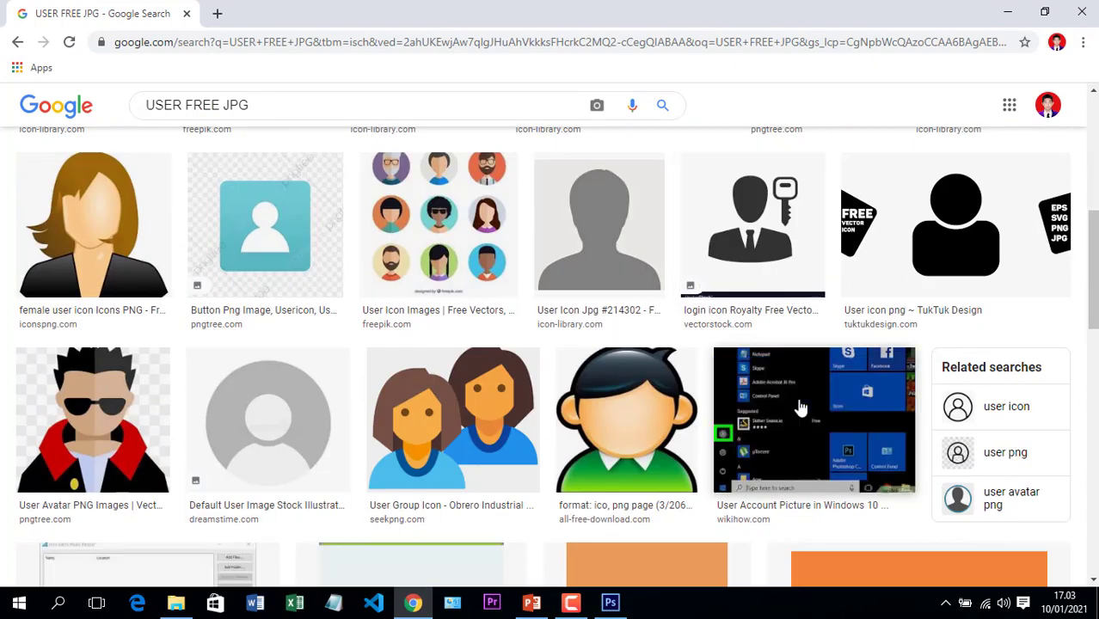
pyautogui.scroll(-6, 719, 409)
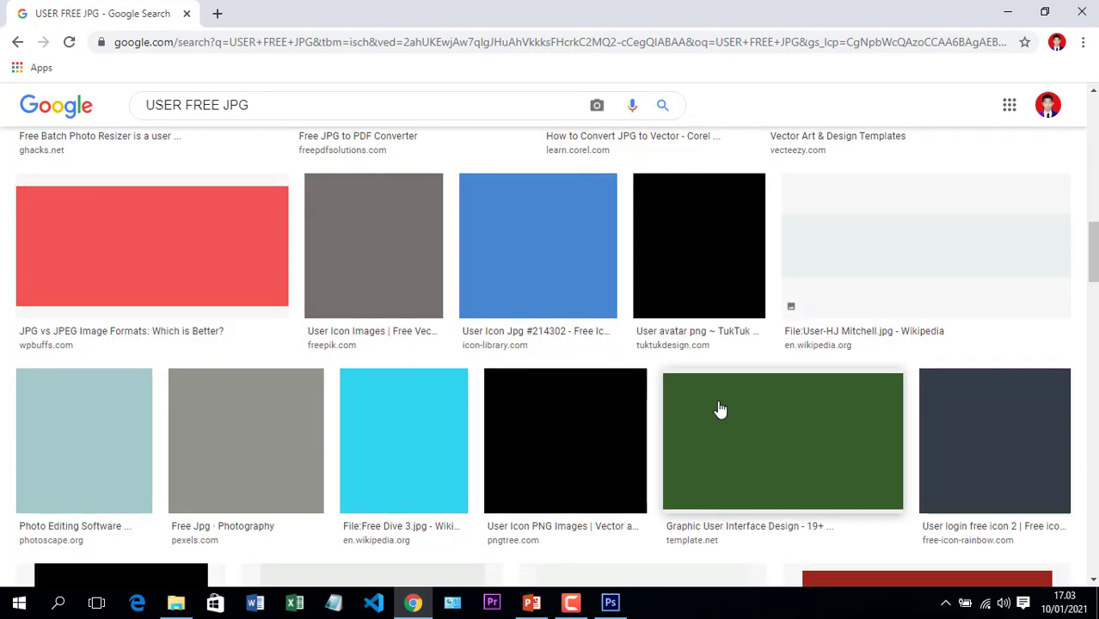
pyautogui.scroll(7, 230, 357)
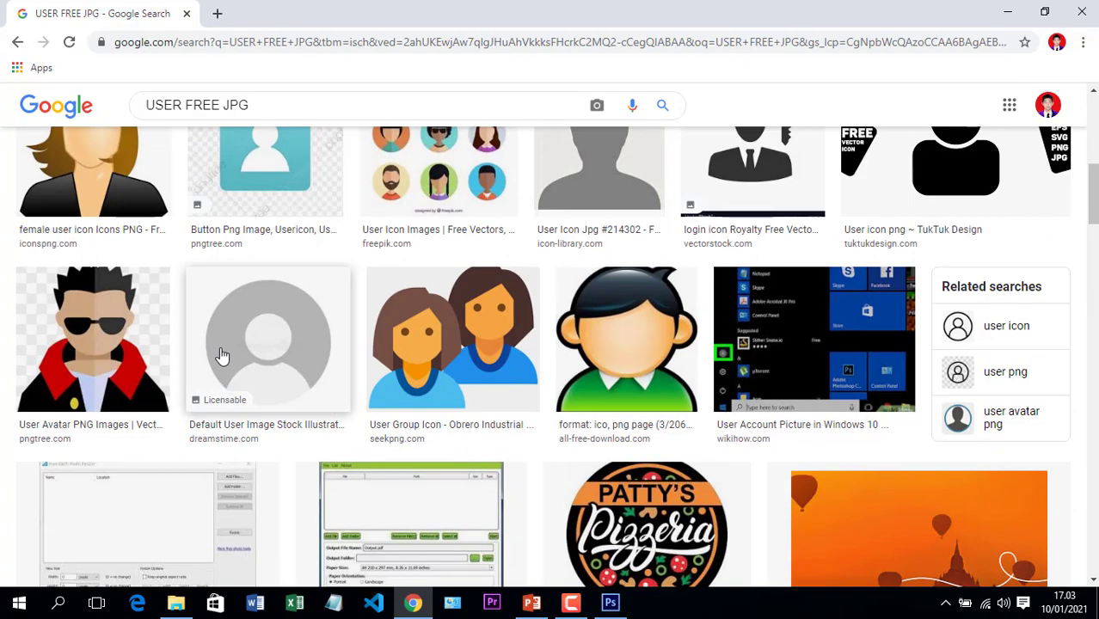
pyautogui.scroll(4, 221, 355)
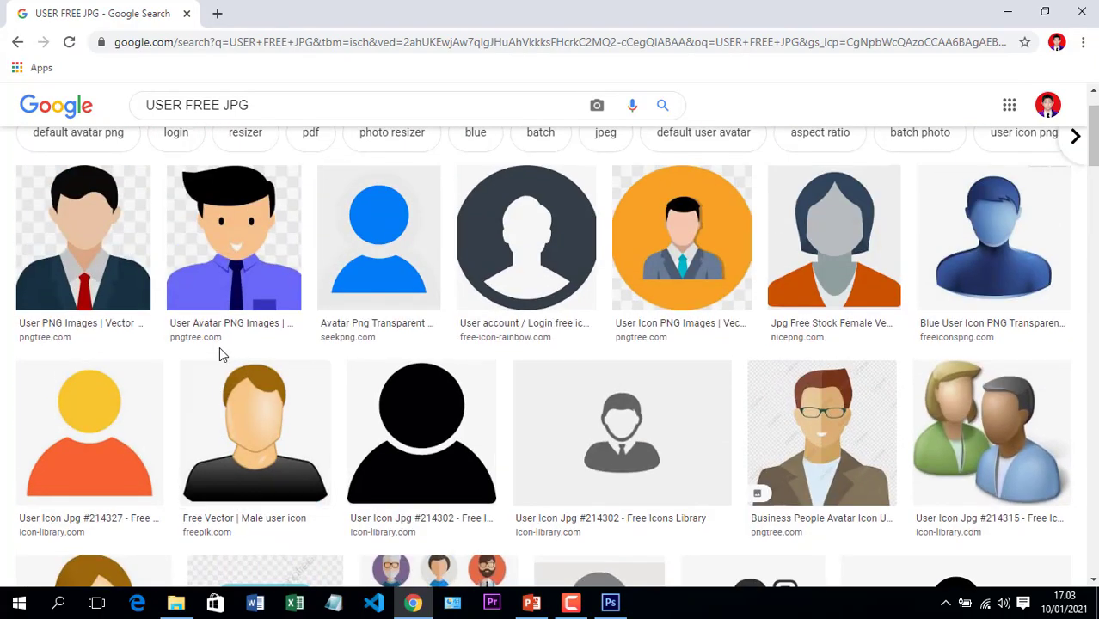
pyautogui.scroll(-1, 219, 347)
pyautogui.scroll(2, 220, 347)
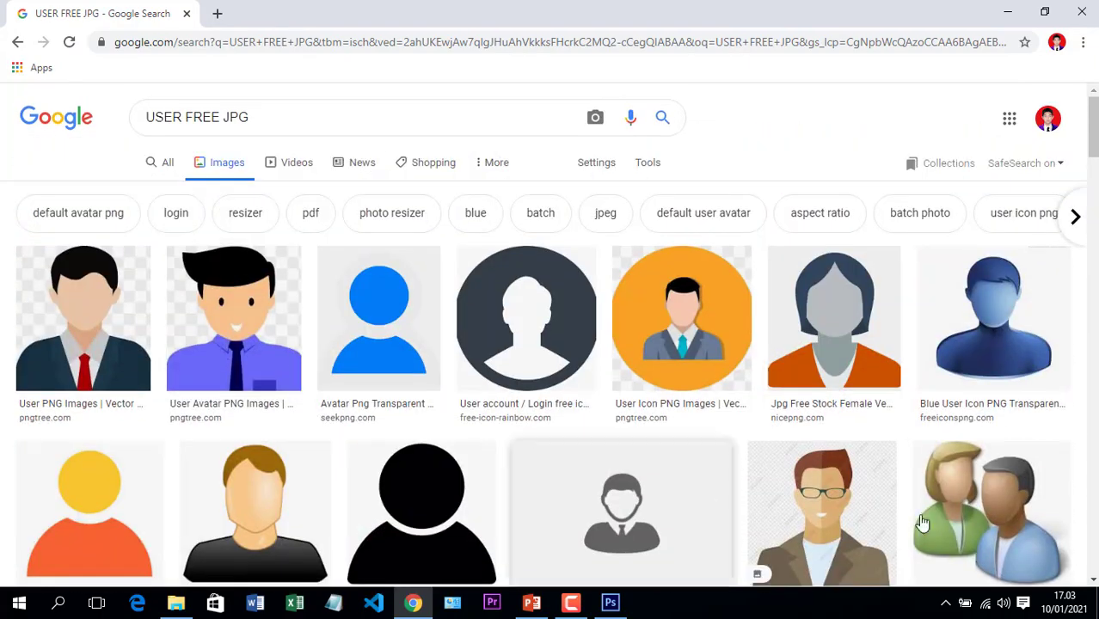
pyautogui.scroll(-4, 750, 374)
pyautogui.scroll(-4, 750, 375)
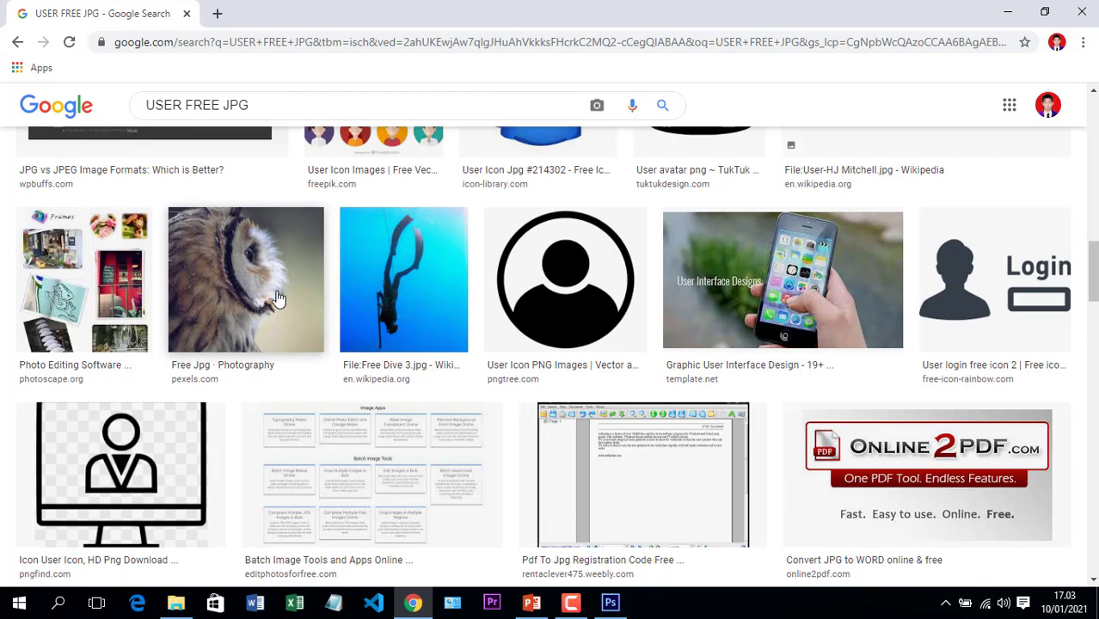
# Preview the "Free Jpg · Photography" owl photo from pexels.com and open its source link in a new tab
pyautogui.click(277, 298)
pyautogui.rightClick(833, 261)
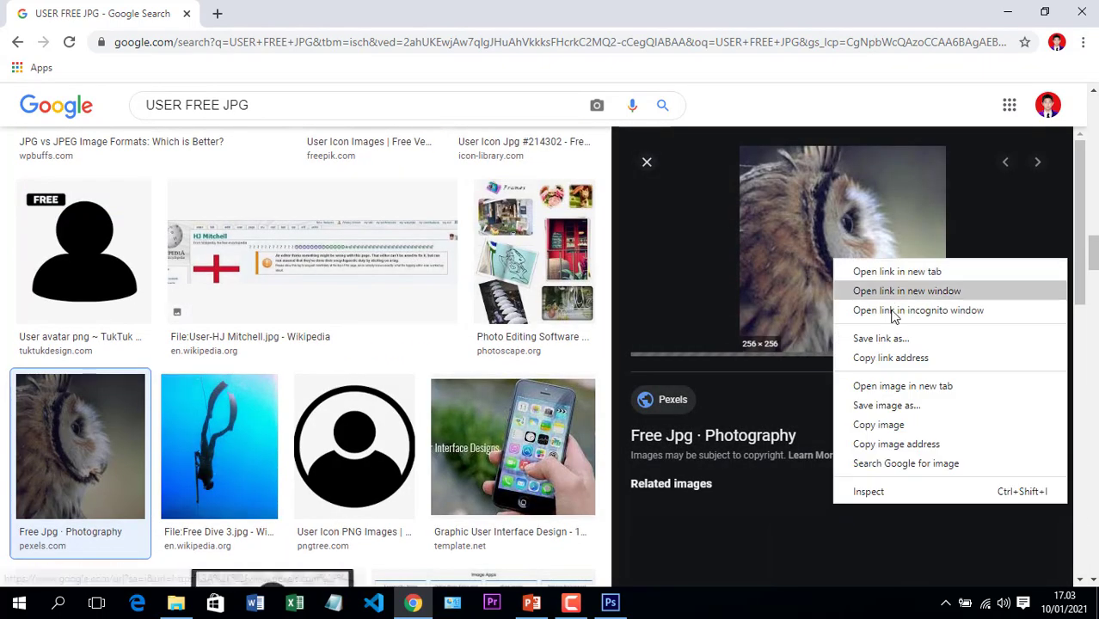
pyautogui.click(897, 272)
pyautogui.rightClick(856, 262)
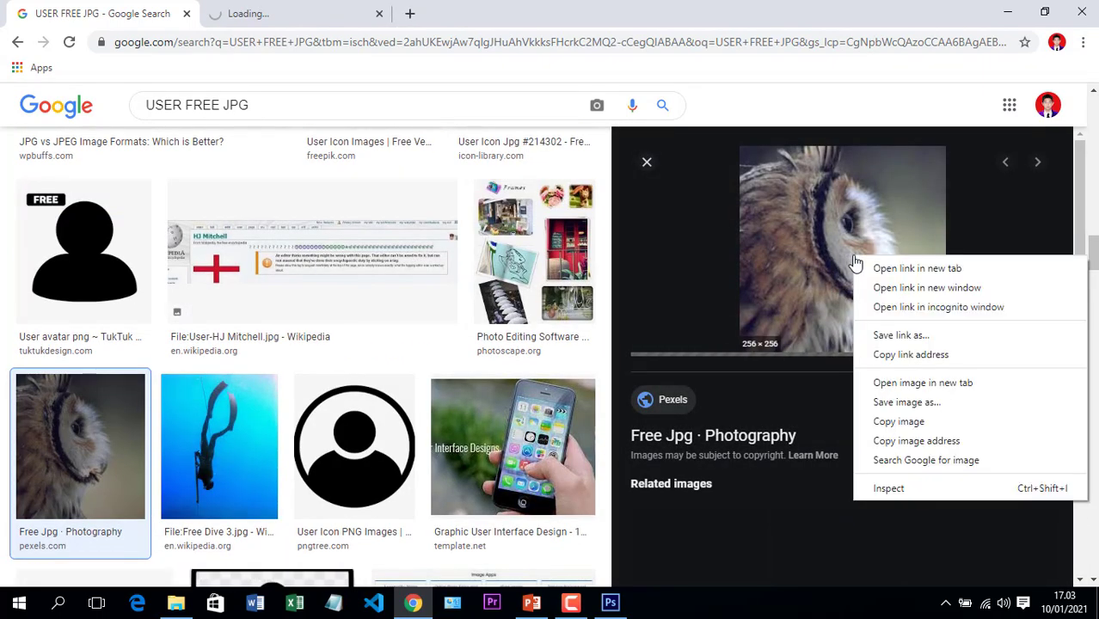
pyautogui.click(276, 12)
pyautogui.click(38, 8)
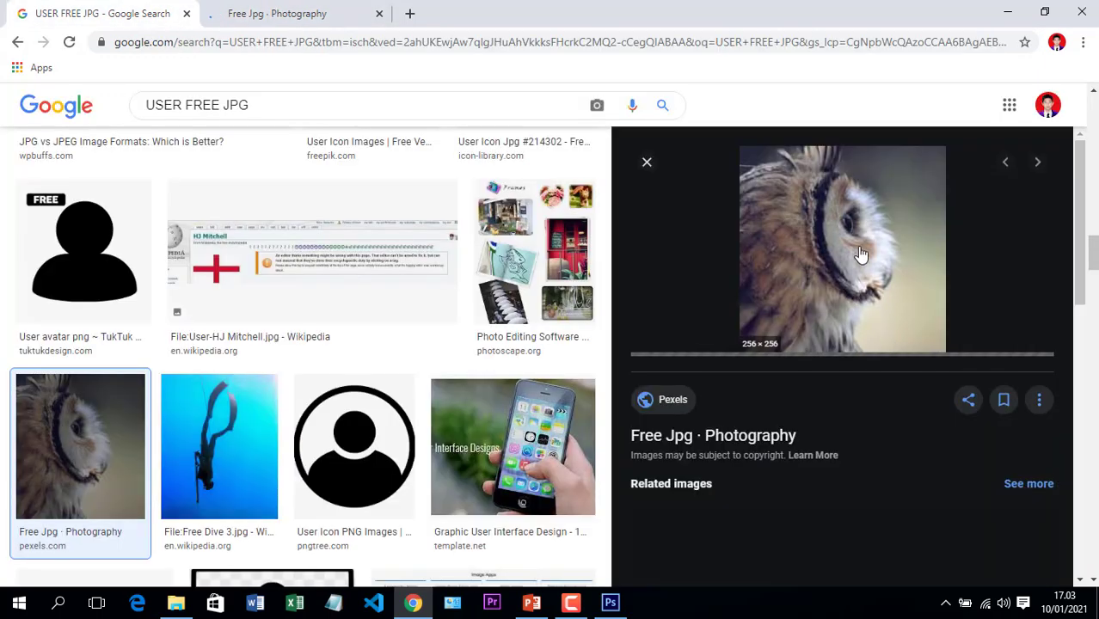
# Open the previewed owl image by itself in a new tab and switch to that tab
pyautogui.rightClick(853, 244)
pyautogui.click(905, 370)
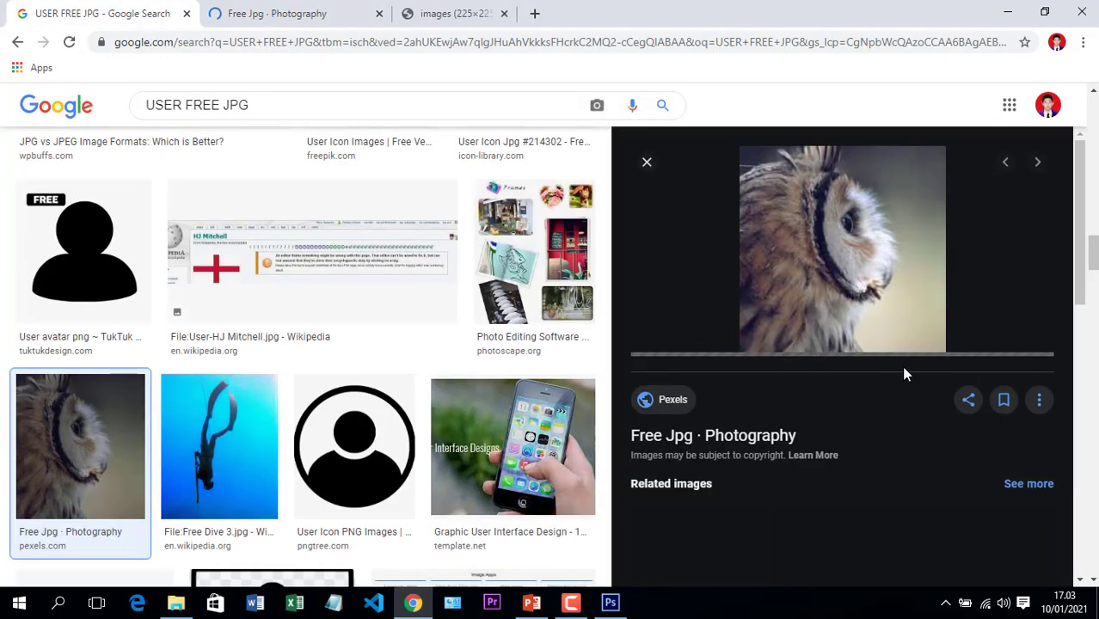
pyautogui.click(447, 14)
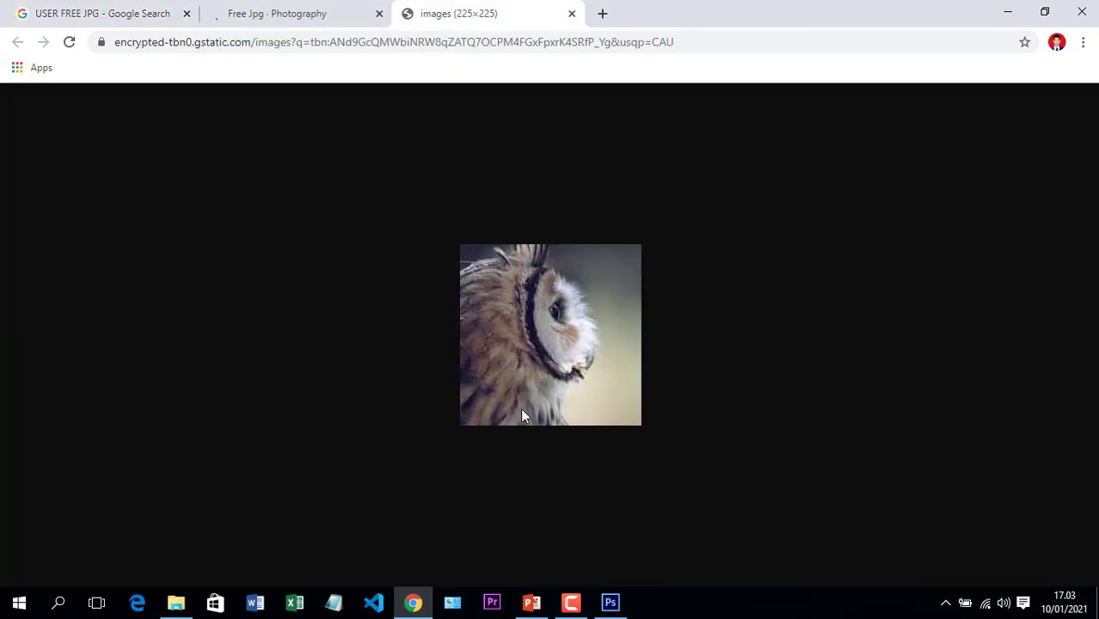
# Try to transfer the owl image from Chrome straight onto the "pengenalan" canvas in Photoshop
pyautogui.rightClick(517, 320)
pyautogui.moveTo(501, 308); pyautogui.dragTo(536, 256)
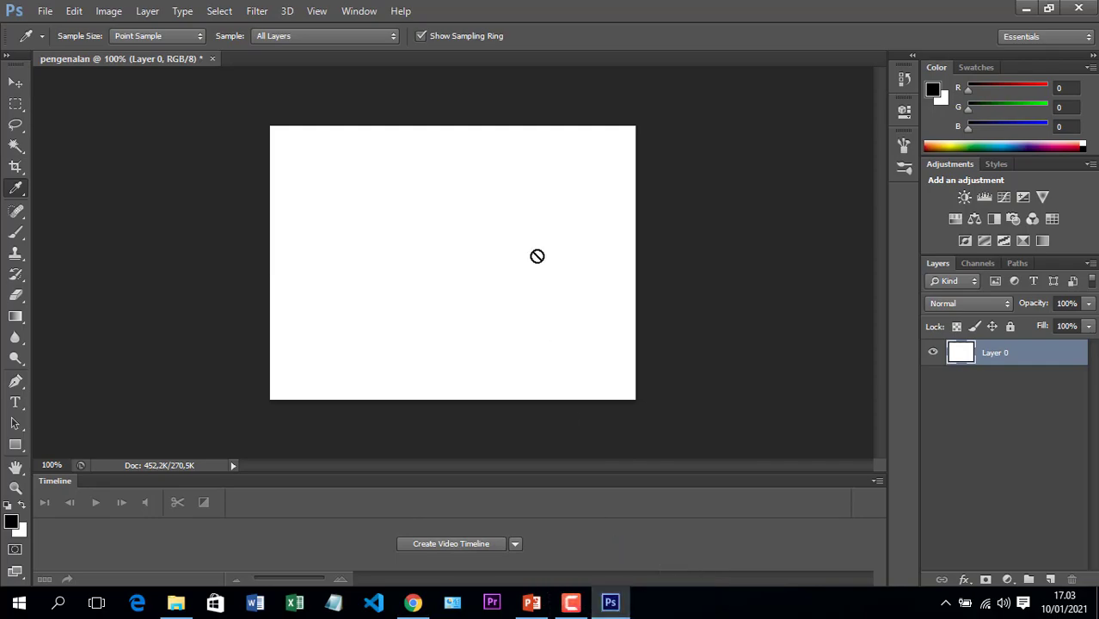
pyautogui.click(610, 601)
# Save the owl image from Chrome to the Desktop as images.jpg in JPEG format
pyautogui.rightClick(554, 291)
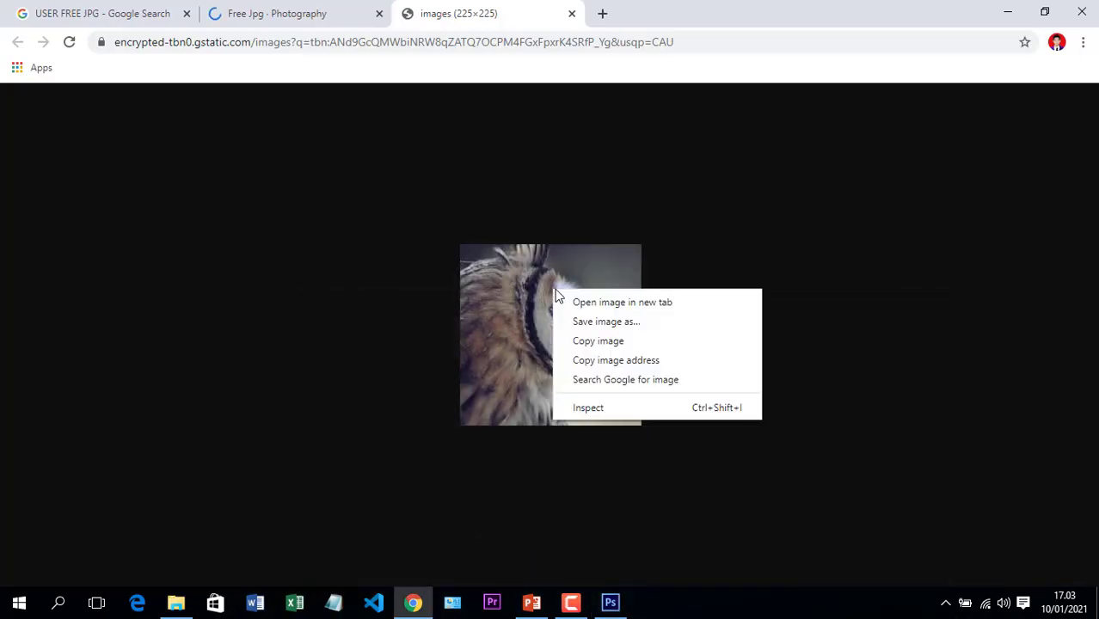
pyautogui.click(607, 322)
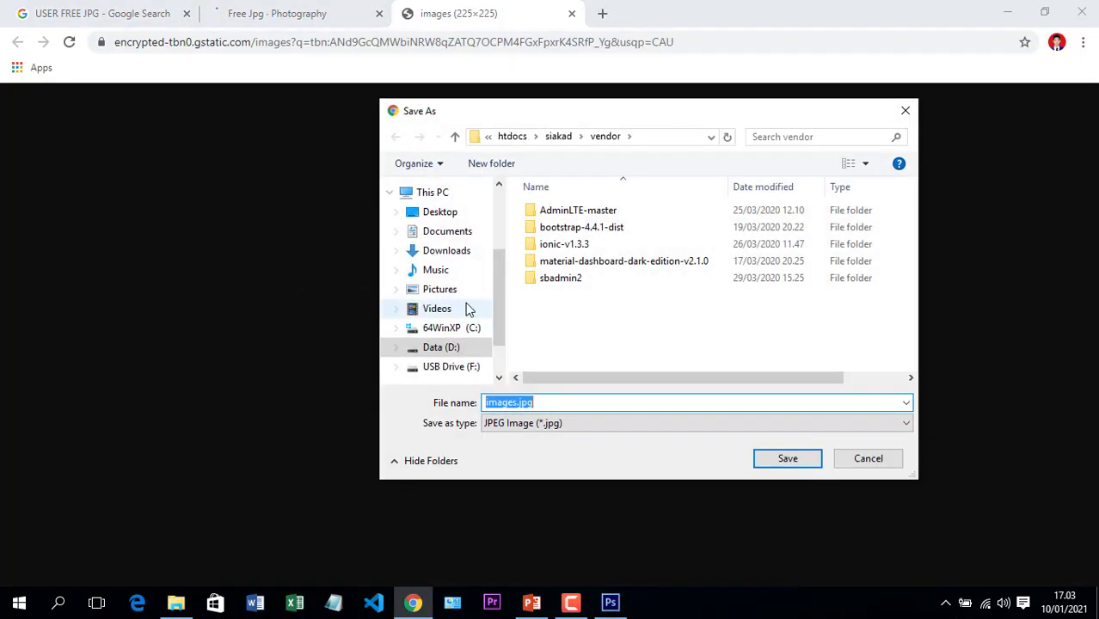
pyautogui.click(447, 218)
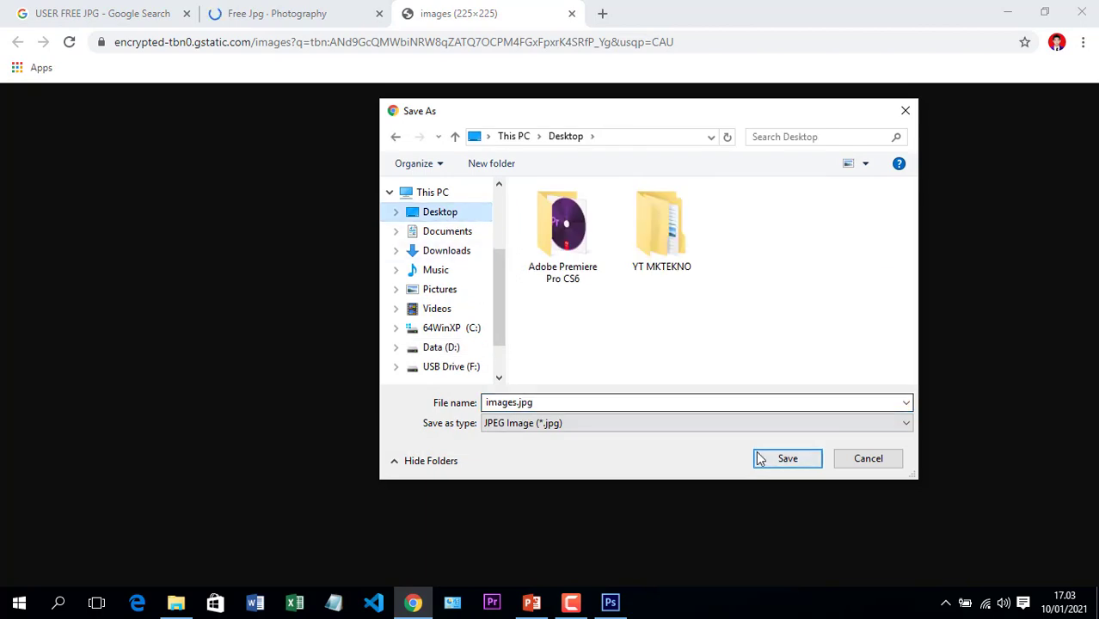
pyautogui.click(785, 460)
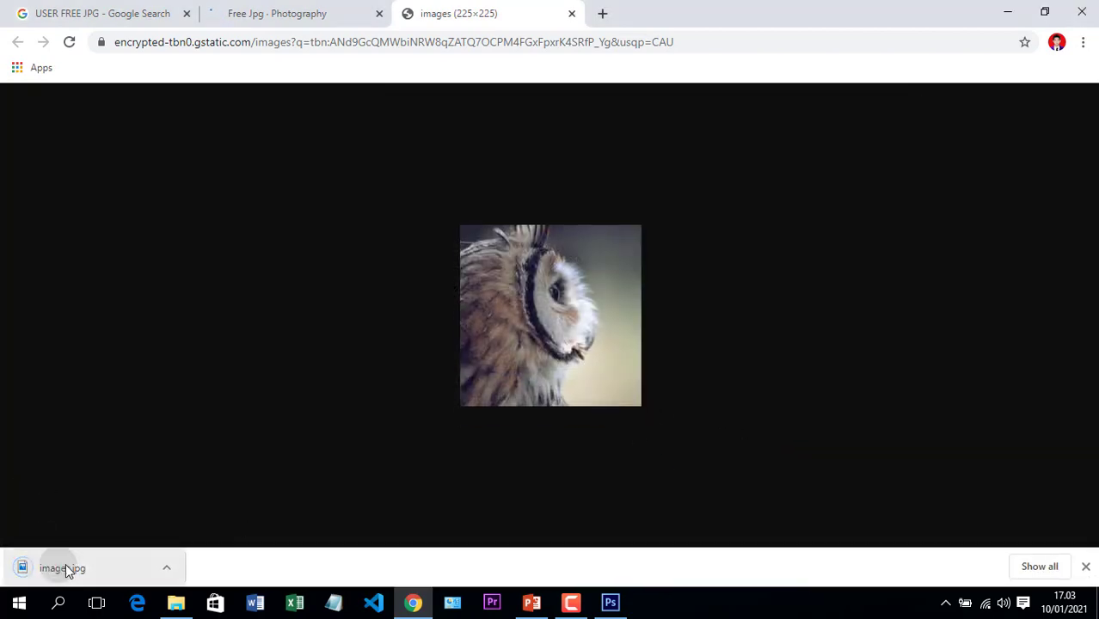
# Try to bring the downloaded images.jpg from Chrome's downloads and from the desktop onto the "pengenalan" canvas in Photoshop
pyautogui.moveTo(65, 563); pyautogui.dragTo(555, 287)
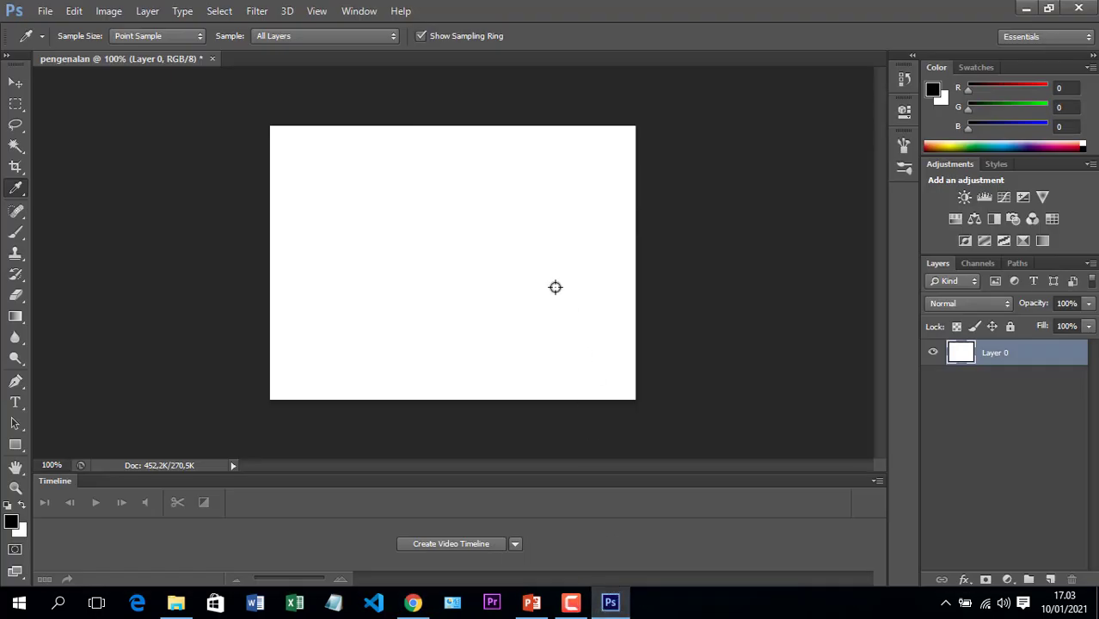
pyautogui.click(1025, 7)
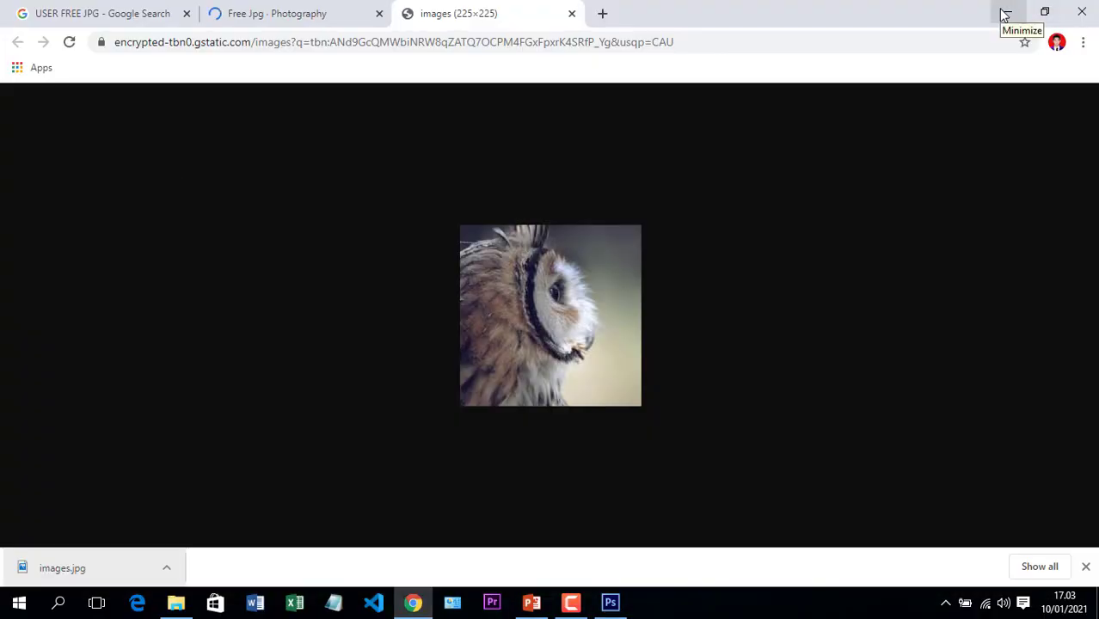
pyautogui.click(1003, 12)
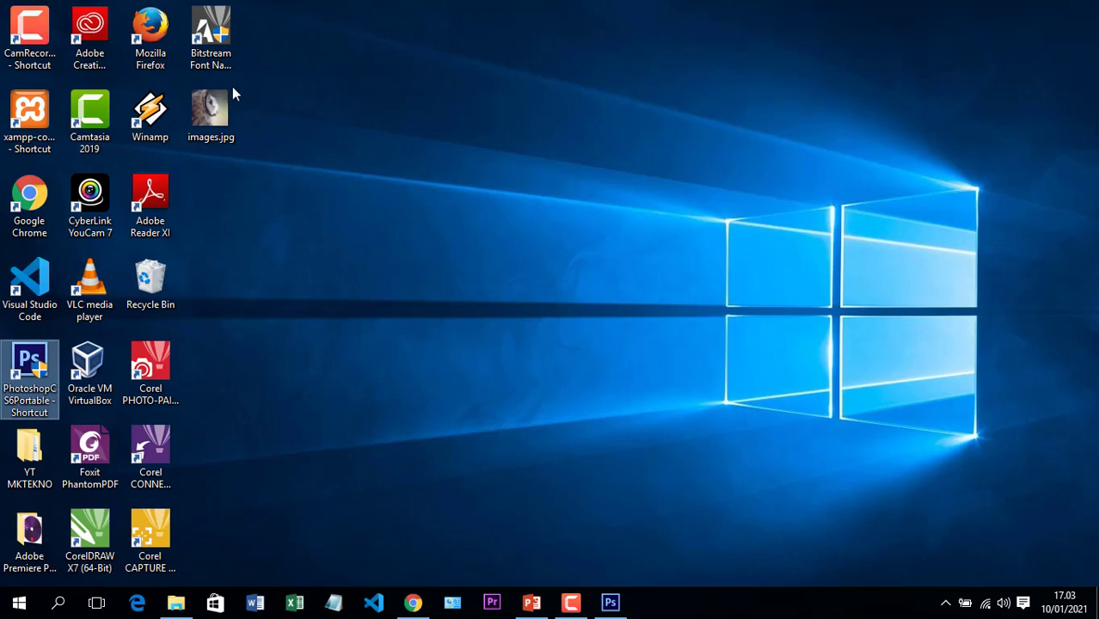
pyautogui.moveTo(211, 110); pyautogui.dragTo(566, 389)
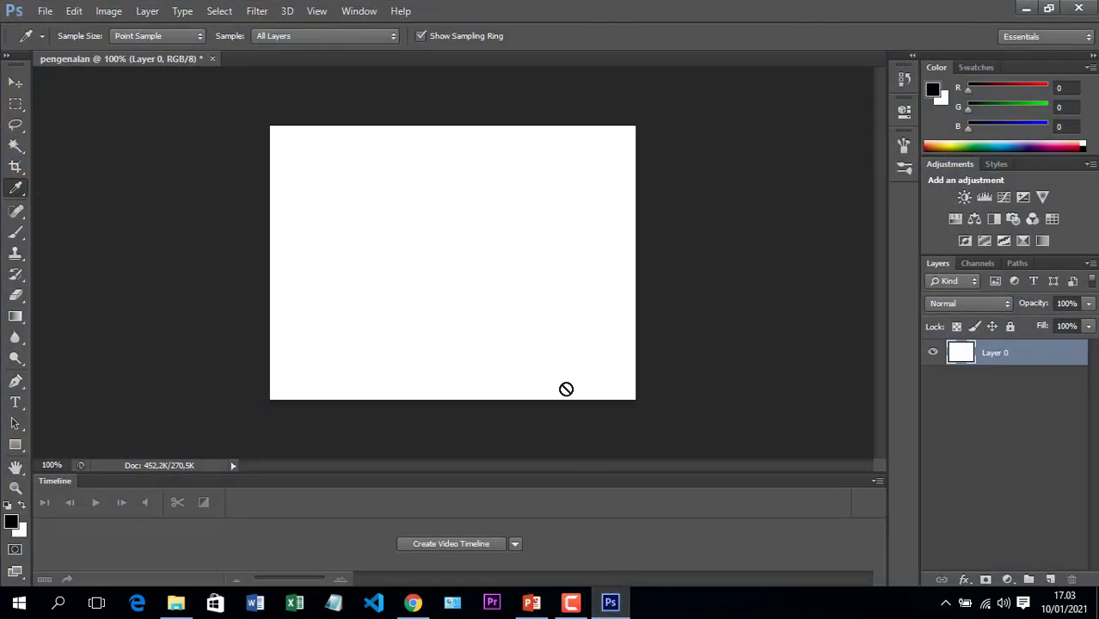
pyautogui.moveTo(539, 321); pyautogui.dragTo(540, 321)
# Open images.jpg from the Desktop as its own document in Photoshop
pyautogui.click(45, 10)
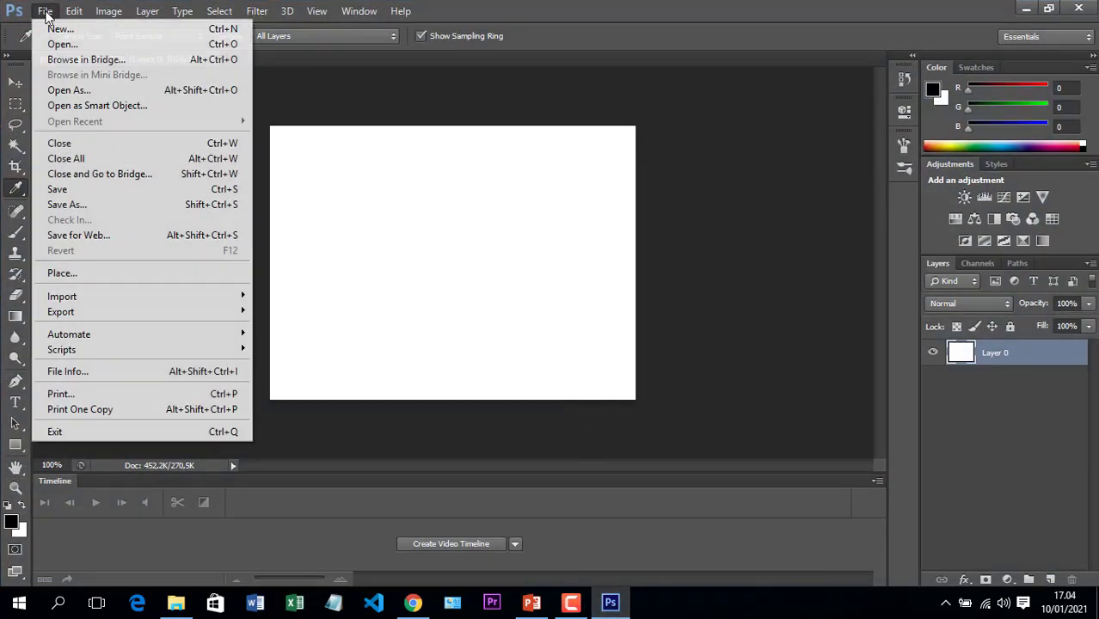
pyautogui.click(43, 45)
pyautogui.click(363, 196)
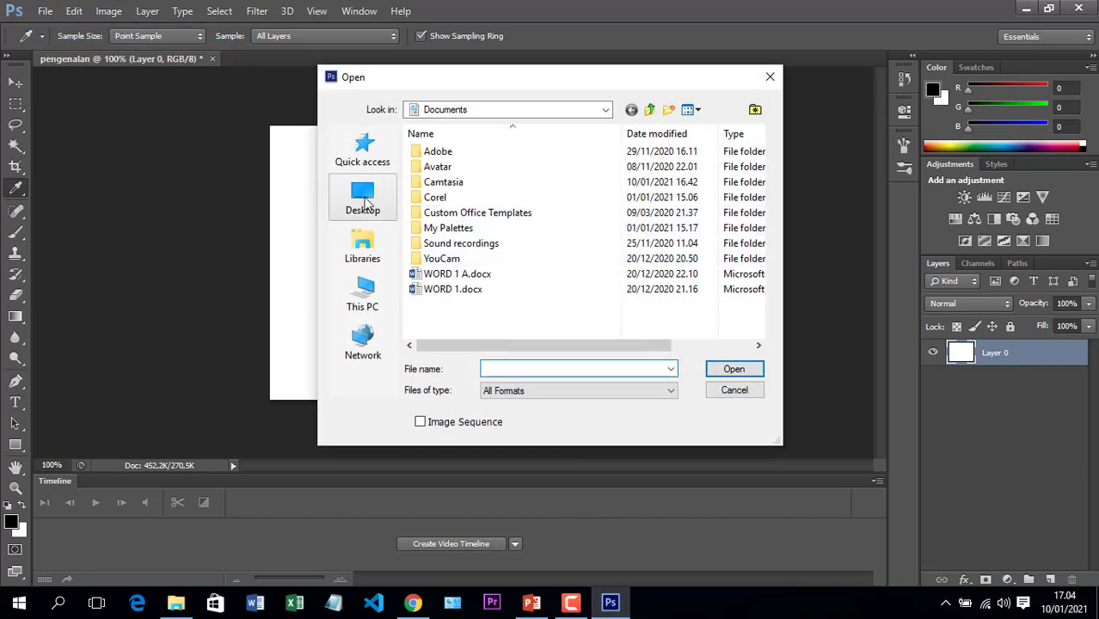
pyautogui.scroll(-5, 487, 215)
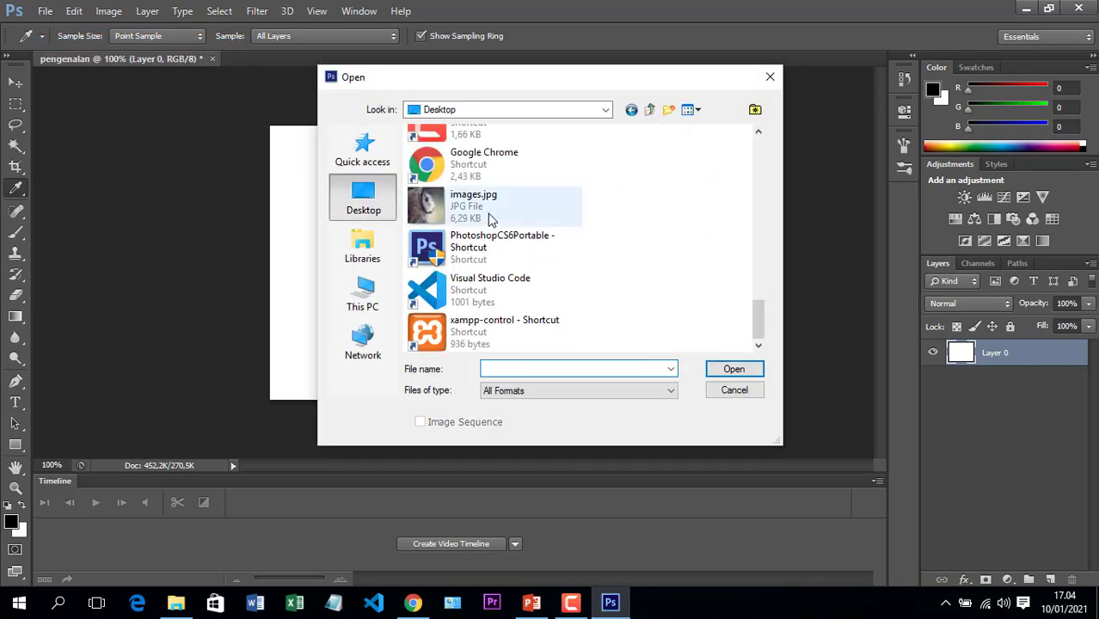
pyautogui.click(487, 208)
pyautogui.click(722, 369)
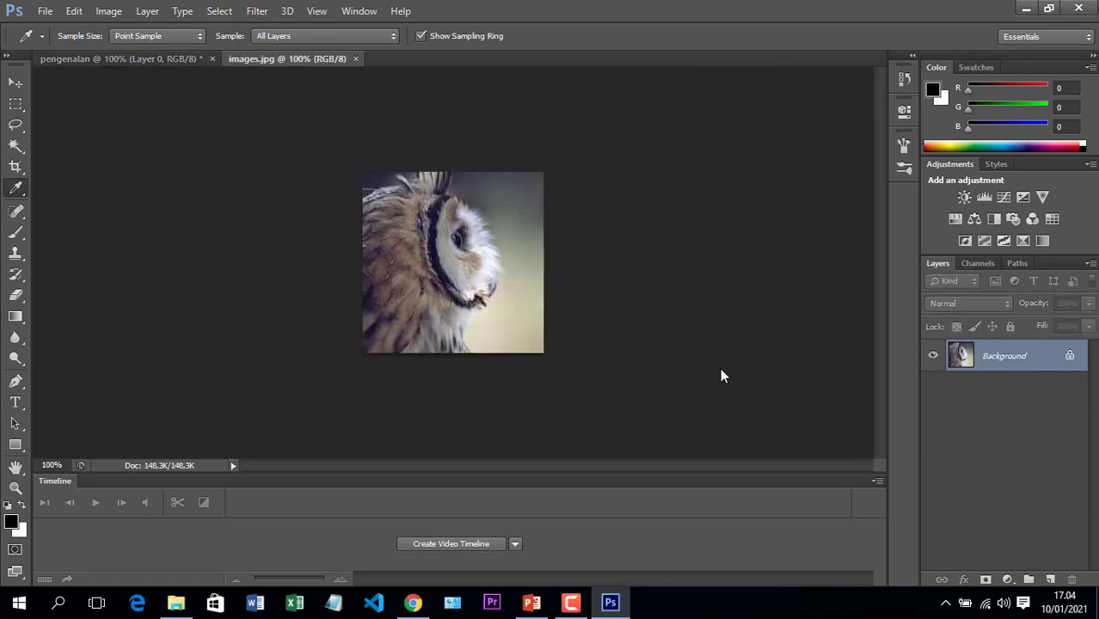
# Convert the owl image's Background into an unlocked Layer 0 and copy it onto the "pengenalan" canvas with the Move tool
pyautogui.doubleClick(1020, 366)
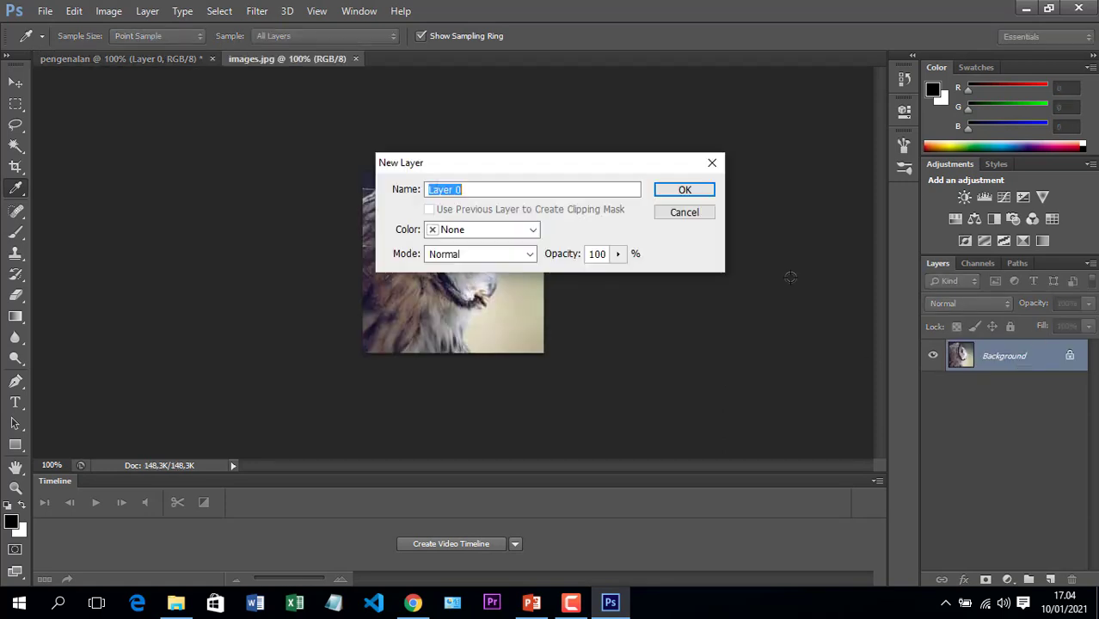
pyautogui.click(675, 195)
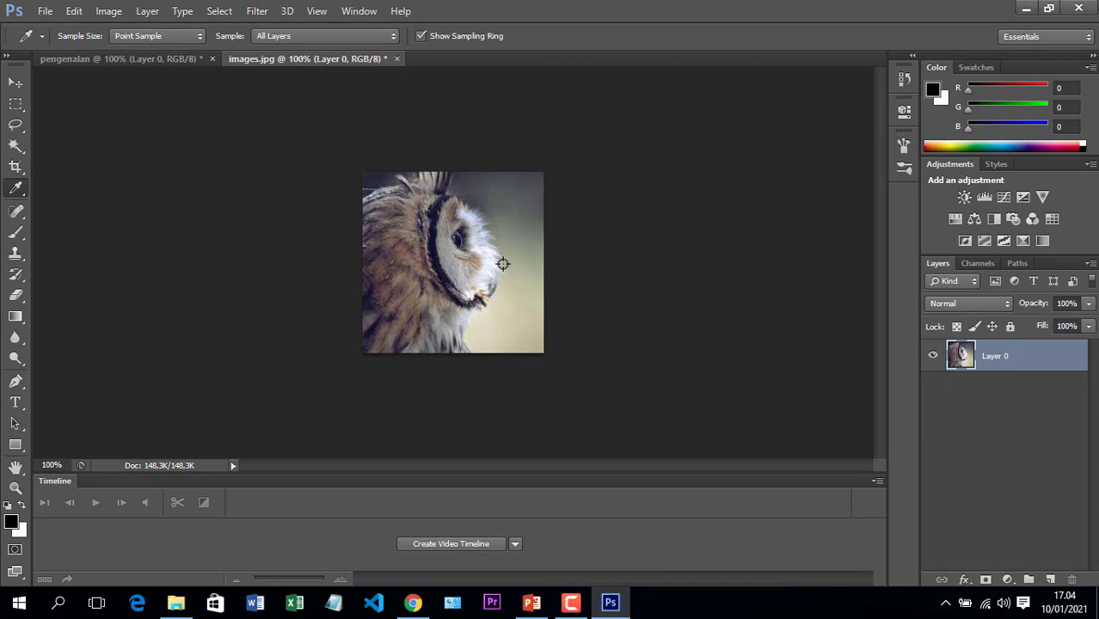
pyautogui.click(16, 82)
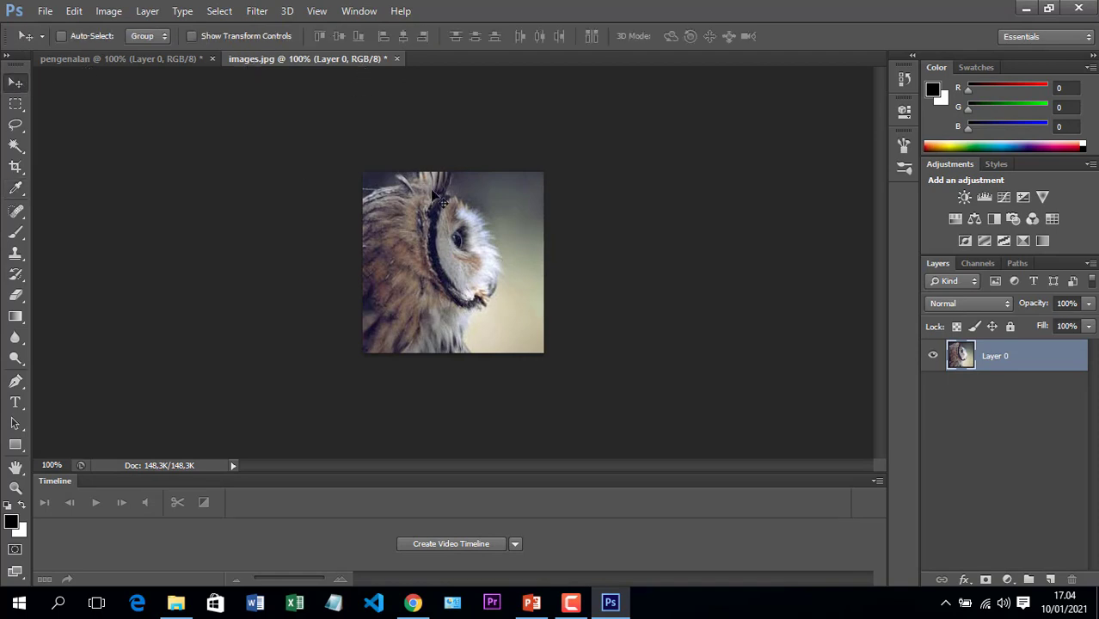
pyautogui.moveTo(477, 258); pyautogui.dragTo(549, 412)
pyautogui.click(316, 63)
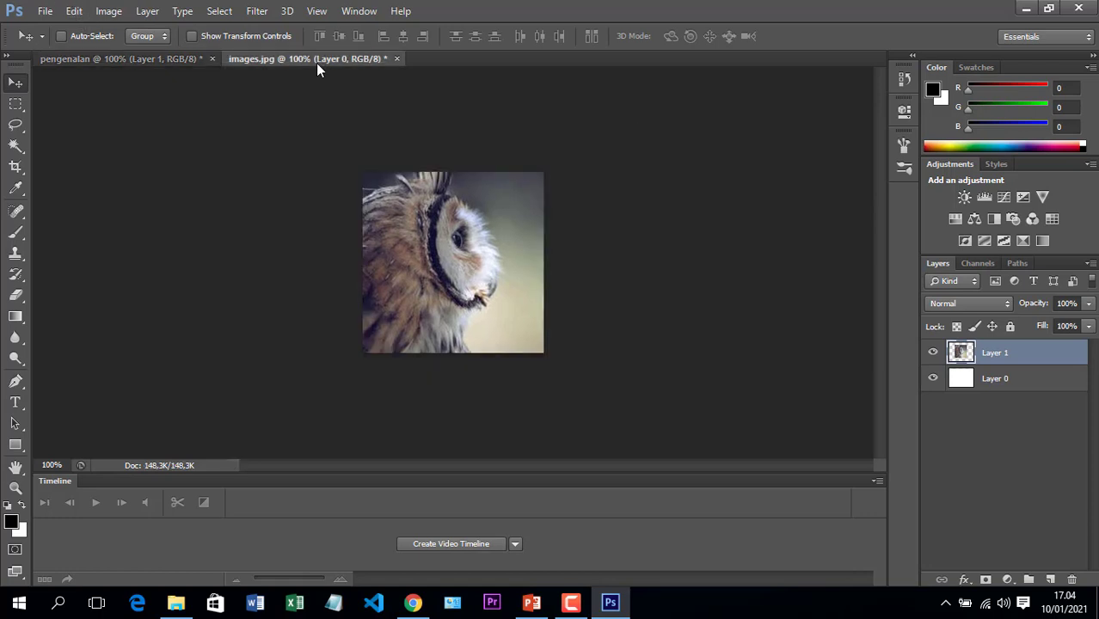
pyautogui.click(130, 62)
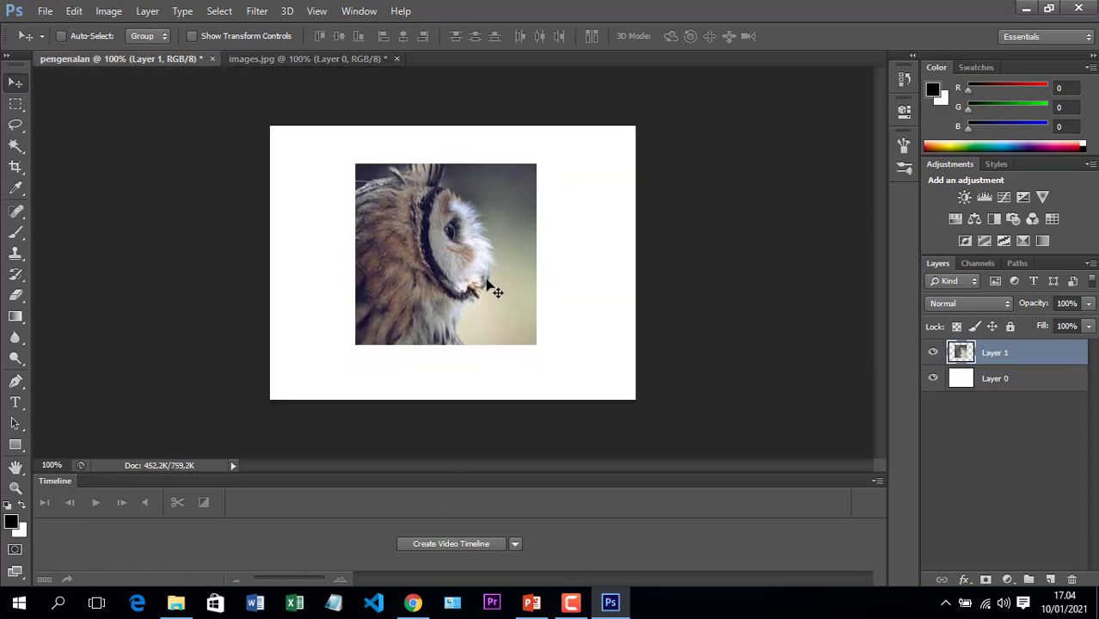
# Examine the owl layer and the white layer of "pengenalan", viewing the owl image at several zoom levels
pyautogui.click(1009, 383)
pyautogui.click(1006, 360)
pyautogui.scroll(3, 461, 294)
pyautogui.scroll(-1, 461, 294)
pyautogui.scroll(1, 461, 294)
pyautogui.scroll(-2, 461, 294)
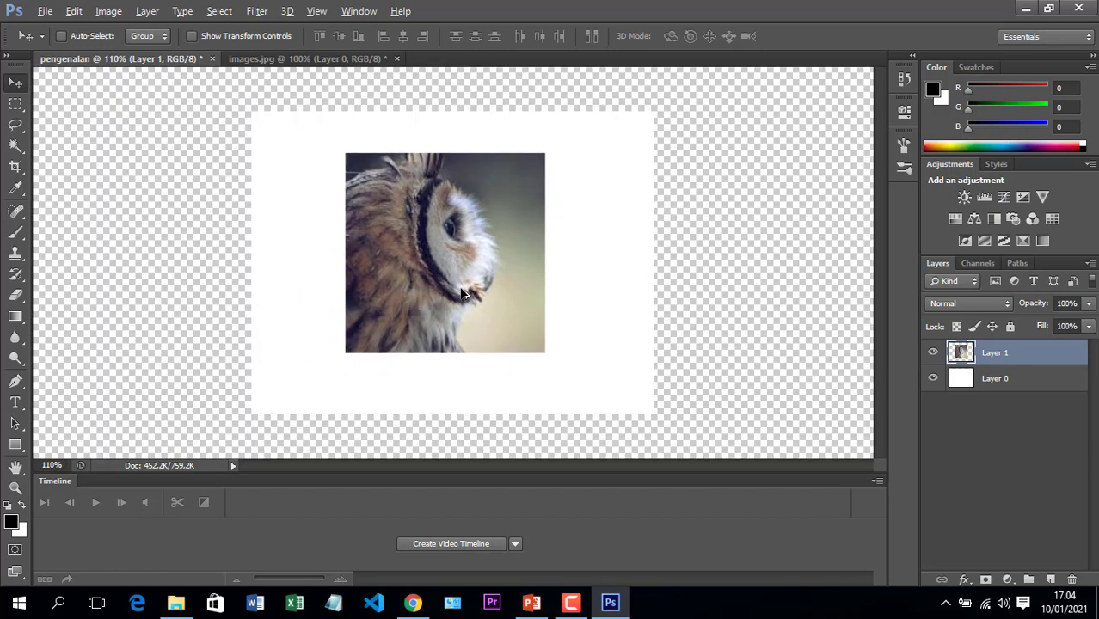
pyautogui.scroll(2, 461, 294)
pyautogui.scroll(-7, 461, 294)
pyautogui.scroll(10, 461, 295)
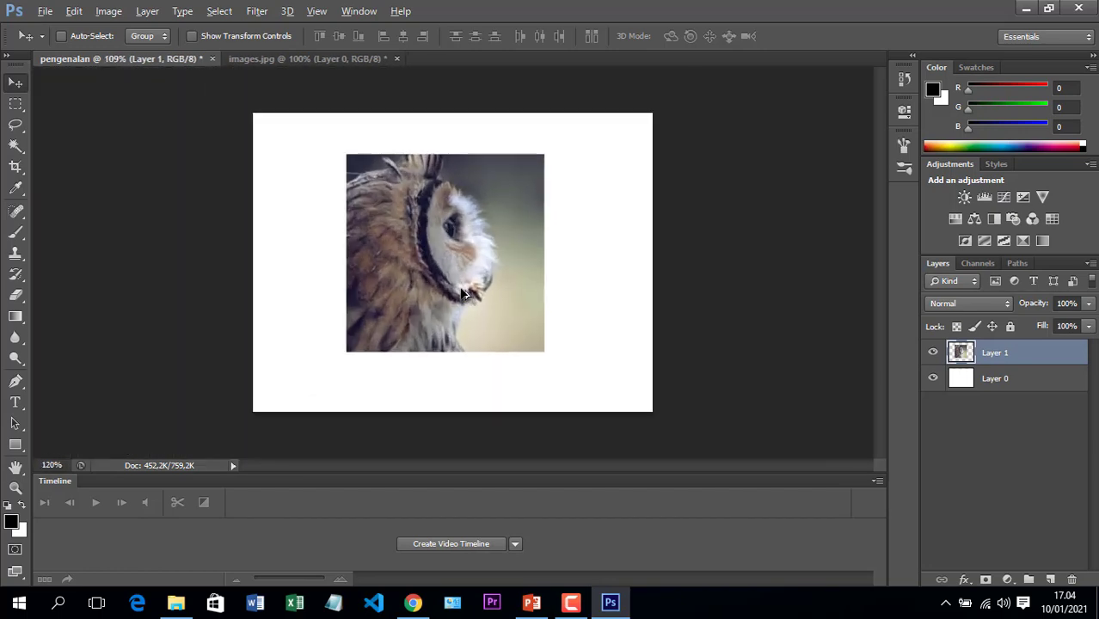
pyautogui.scroll(-5, 461, 294)
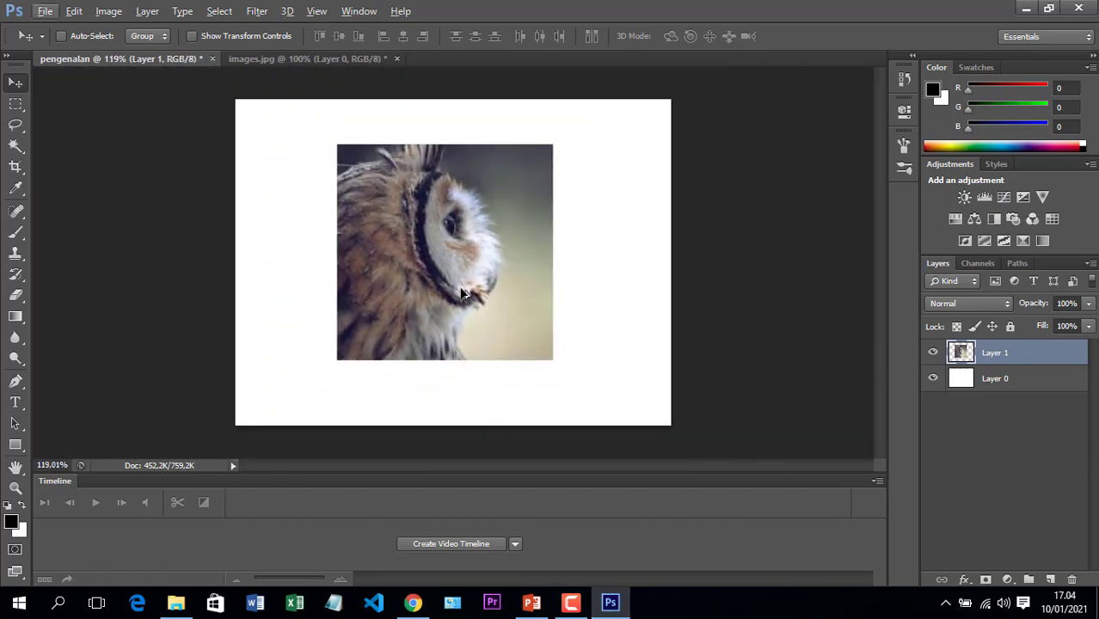
pyautogui.scroll(-2, 462, 294)
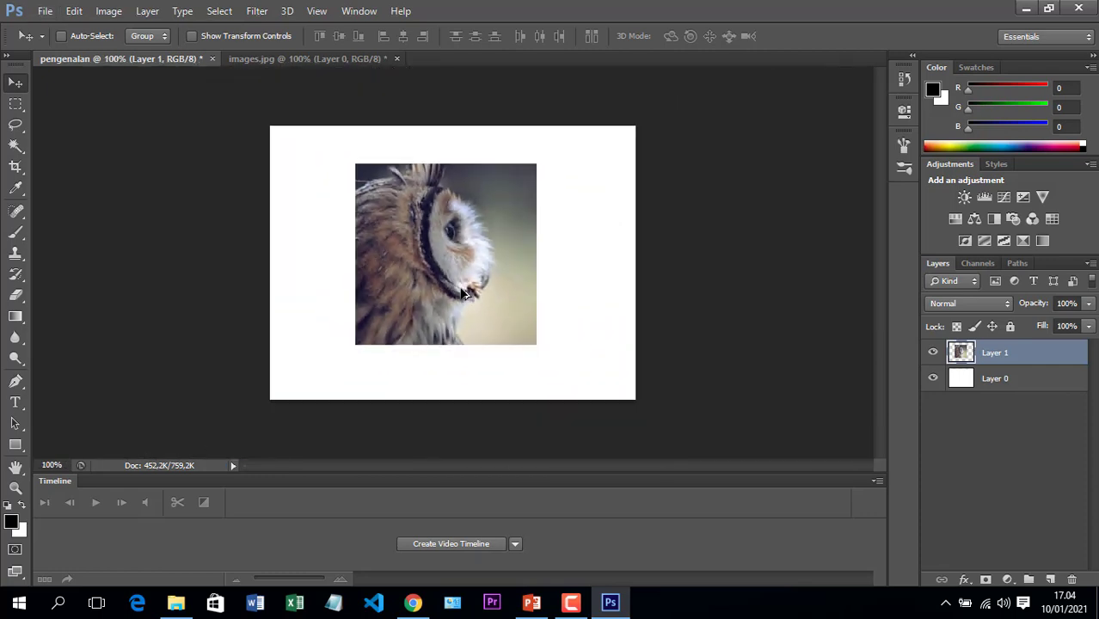
pyautogui.scroll(4, 462, 294)
pyautogui.scroll(-4, 461, 294)
pyautogui.scroll(5, 455, 287)
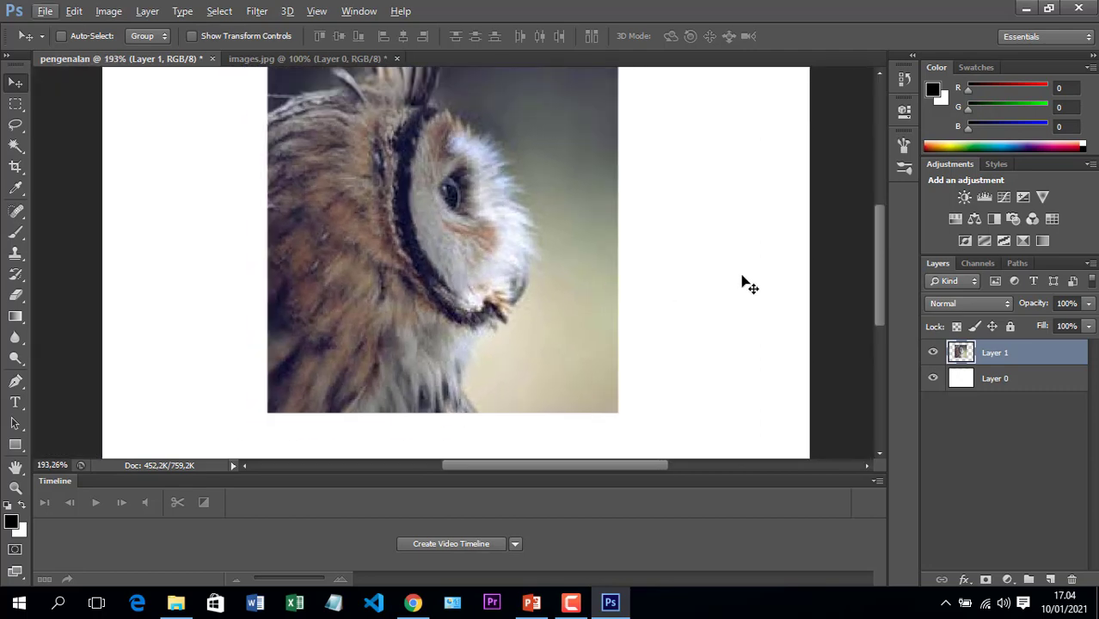
pyautogui.scroll(1, 675, 289)
pyautogui.scroll(-1, 698, 292)
# Duplicate the owl layer slightly offset from the original with the Move tool, and delete the copy
pyautogui.moveTo(739, 307); pyautogui.dragTo(817, 437)
pyautogui.scroll(-1, 735, 338)
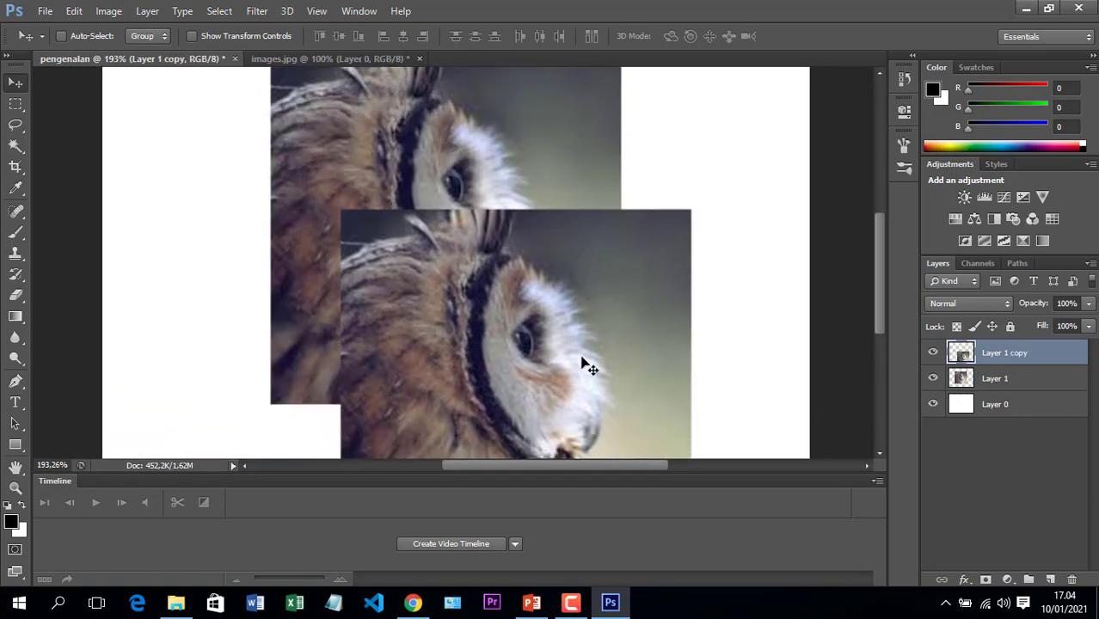
pyautogui.press('Delete')
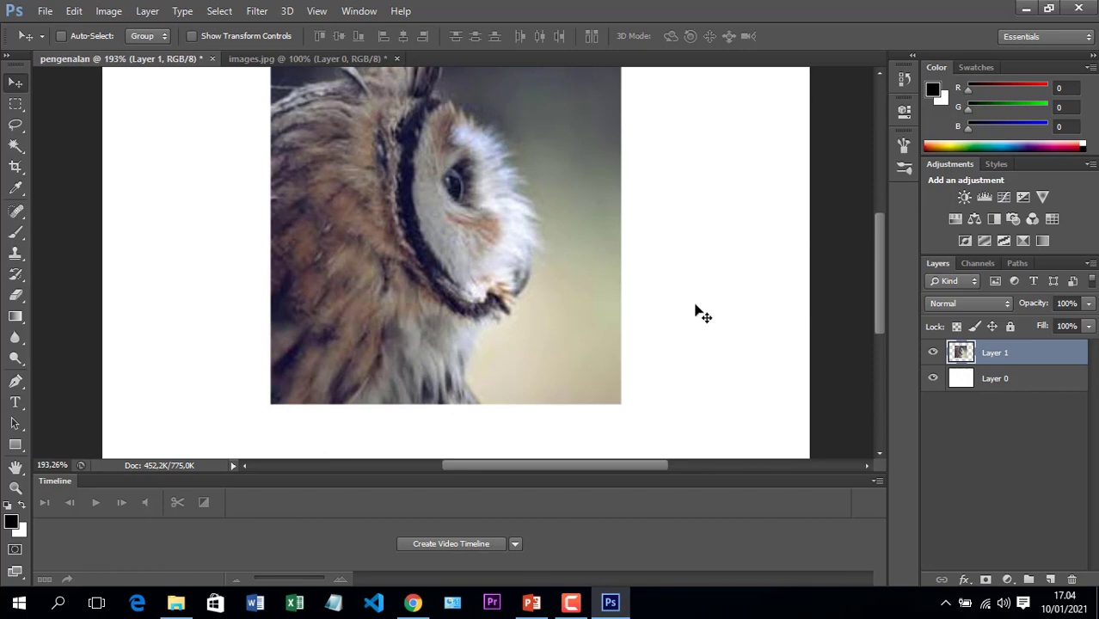
# Duplicate the white Layer 0 and the owl's Layer 1 on the canvas, and delete both copies
pyautogui.moveTo(790, 313); pyautogui.dragTo(798, 425)
pyautogui.scroll(-1, 714, 351)
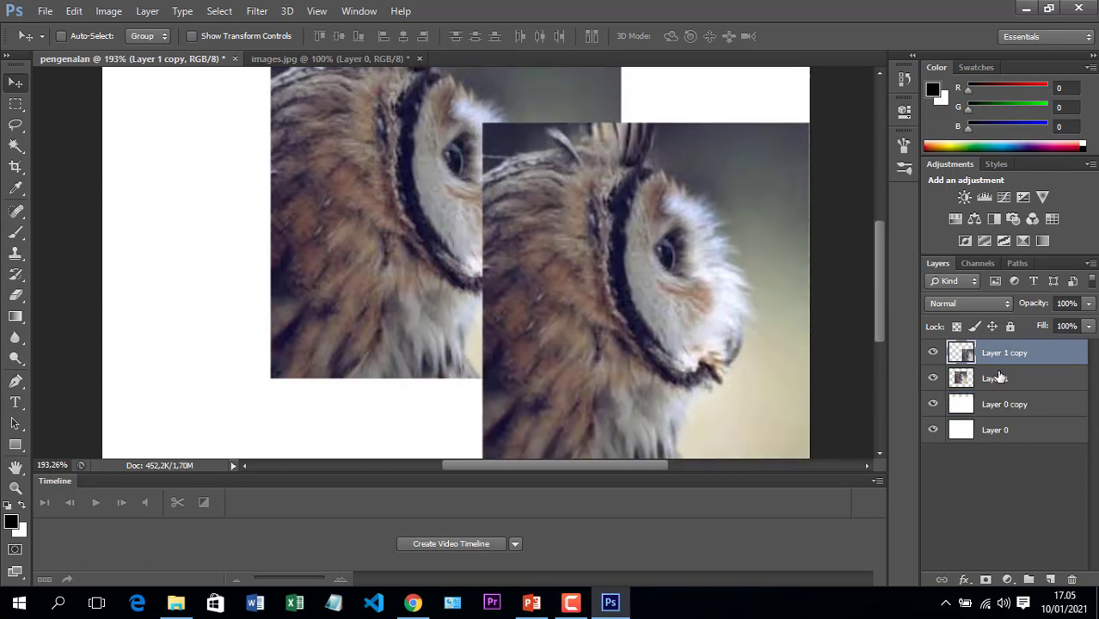
pyautogui.keyDown('shift'); pyautogui.click(998, 378); pyautogui.keyUp('shift')
pyautogui.keyDown('shift'); pyautogui.click(1002, 403); pyautogui.keyUp('shift')
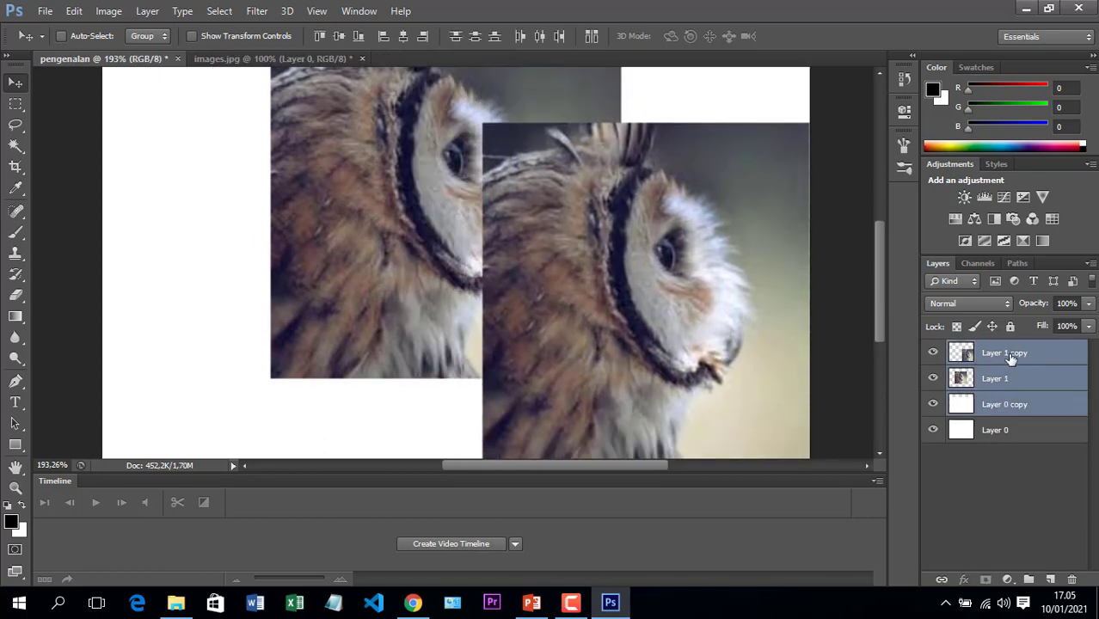
pyautogui.click(1011, 358)
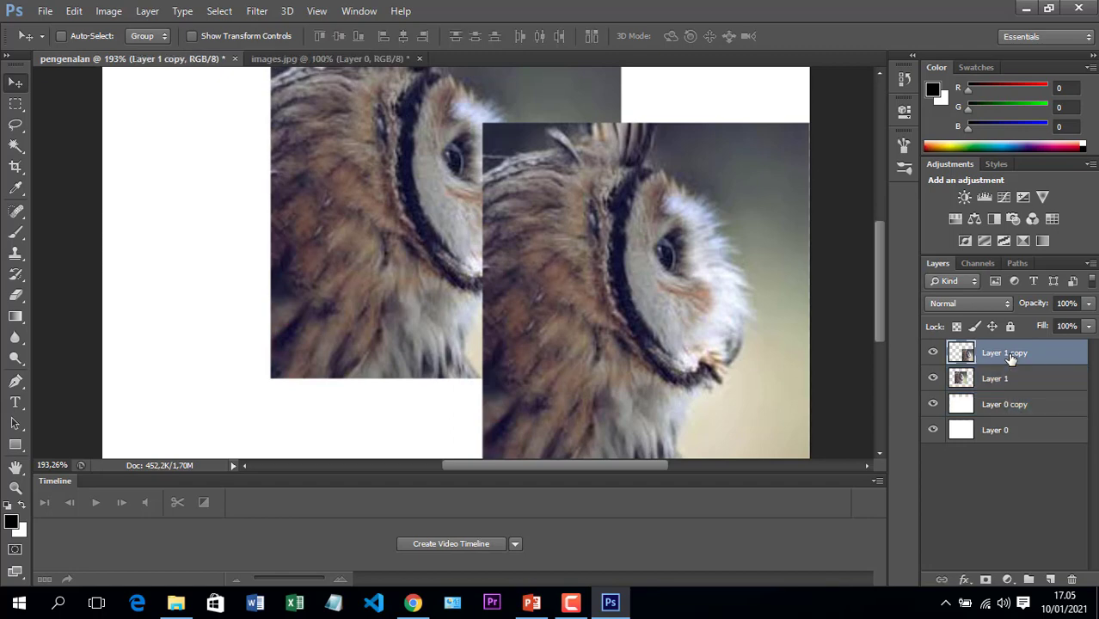
pyautogui.press('Delete')
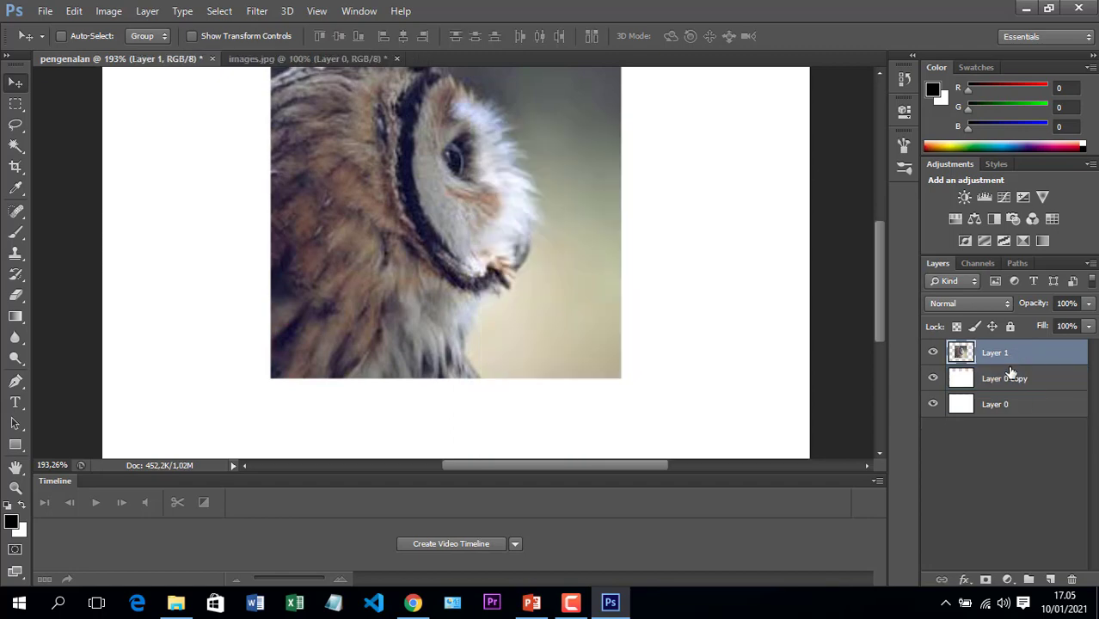
pyautogui.click(1008, 380)
pyautogui.press('Delete')
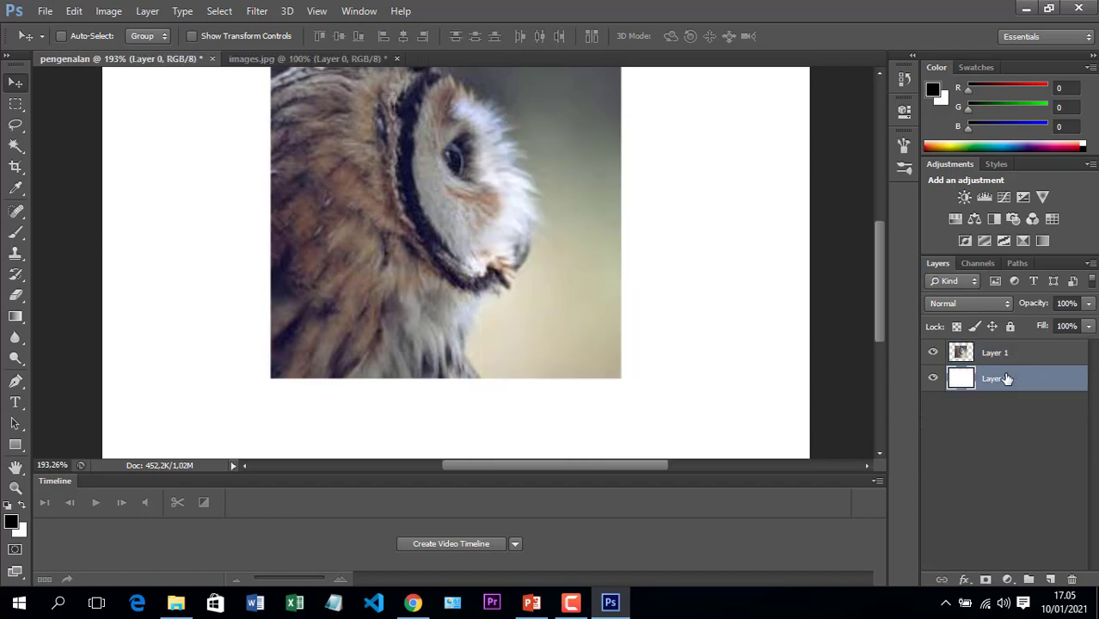
# Activate the Lasso tool for selecting on the owl image in the "pengenalan" document
pyautogui.scroll(3, 474, 250)
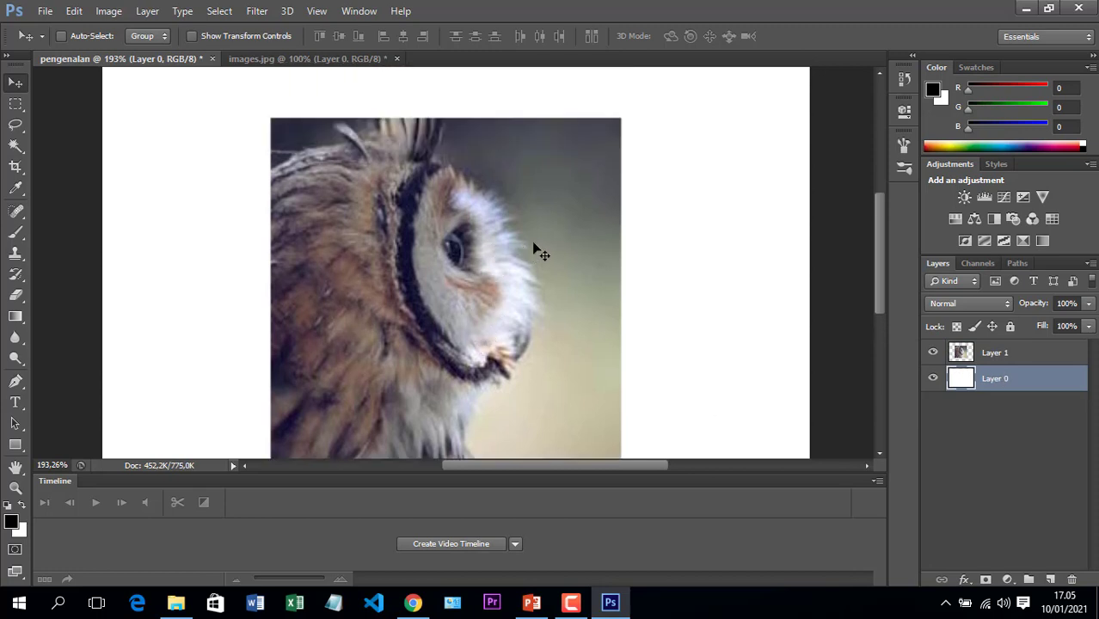
pyautogui.scroll(1, 551, 248)
pyautogui.scroll(-1, 720, 260)
pyautogui.scroll(-1, 578, 286)
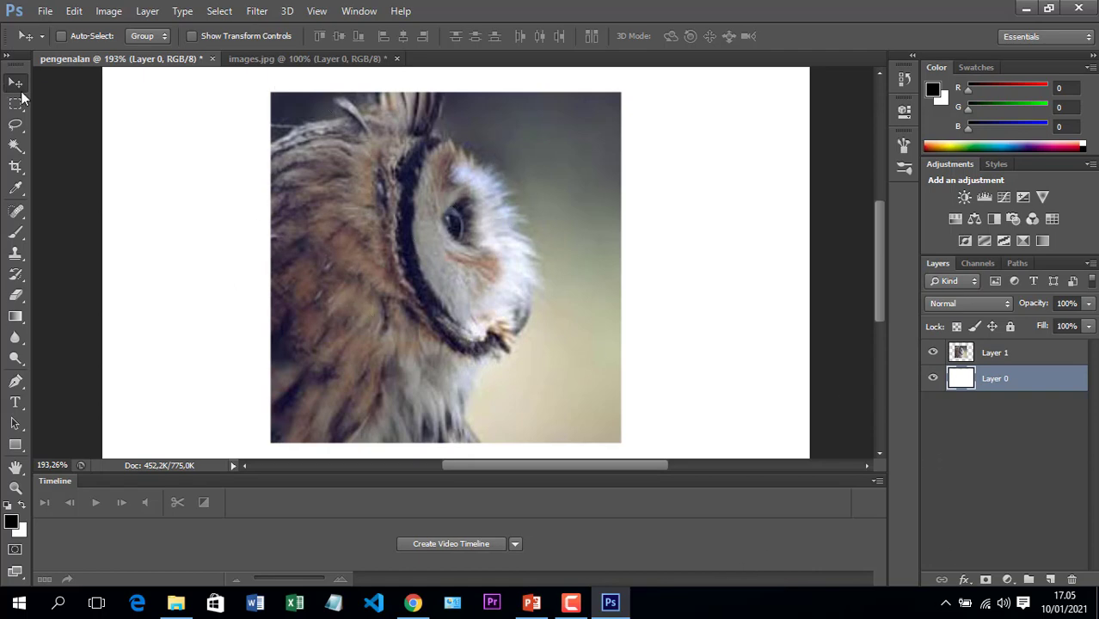
pyautogui.click(23, 129)
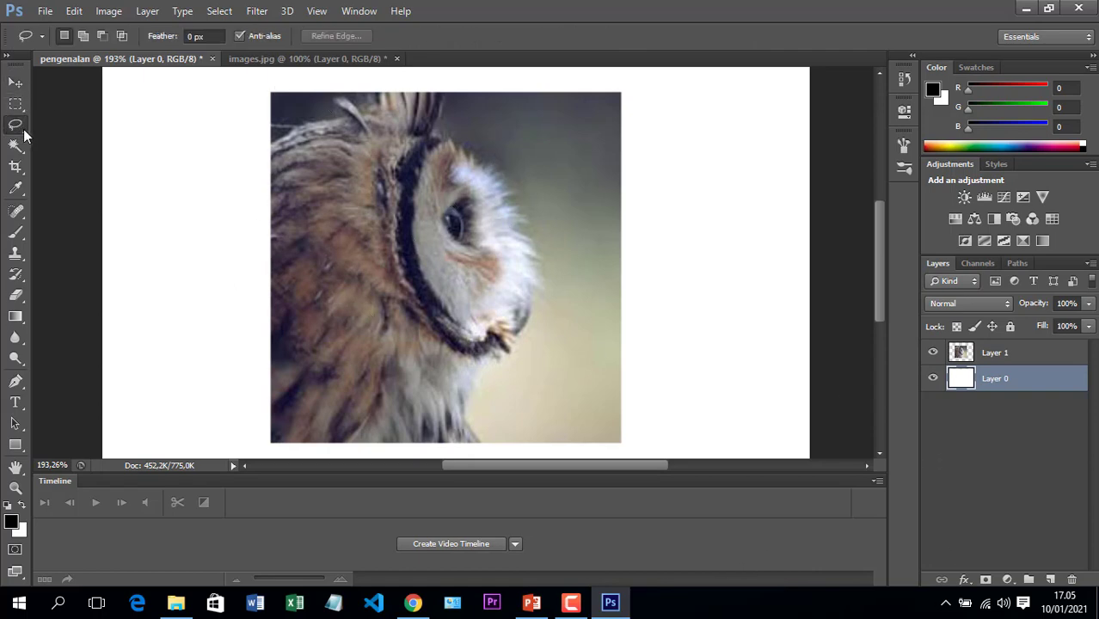
# Trace a closed selection around the owl with the Polygonal Lasso tool, following its face and enclosing its body
pyautogui.rightClick(25, 130)
pyautogui.click(40, 133)
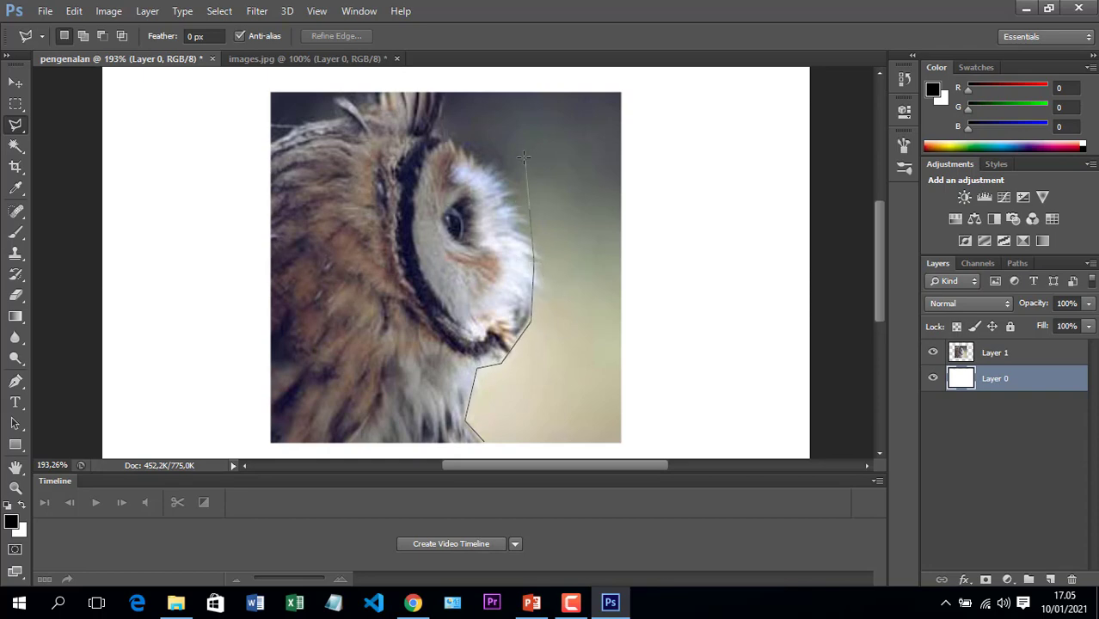
pyautogui.click(450, 87)
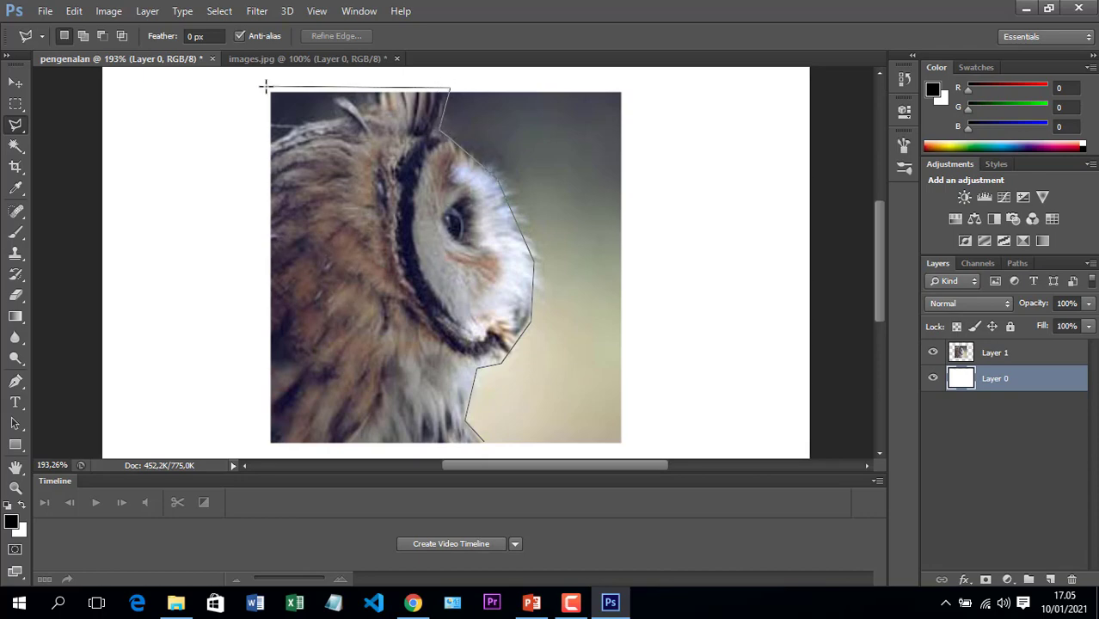
pyautogui.click(266, 86)
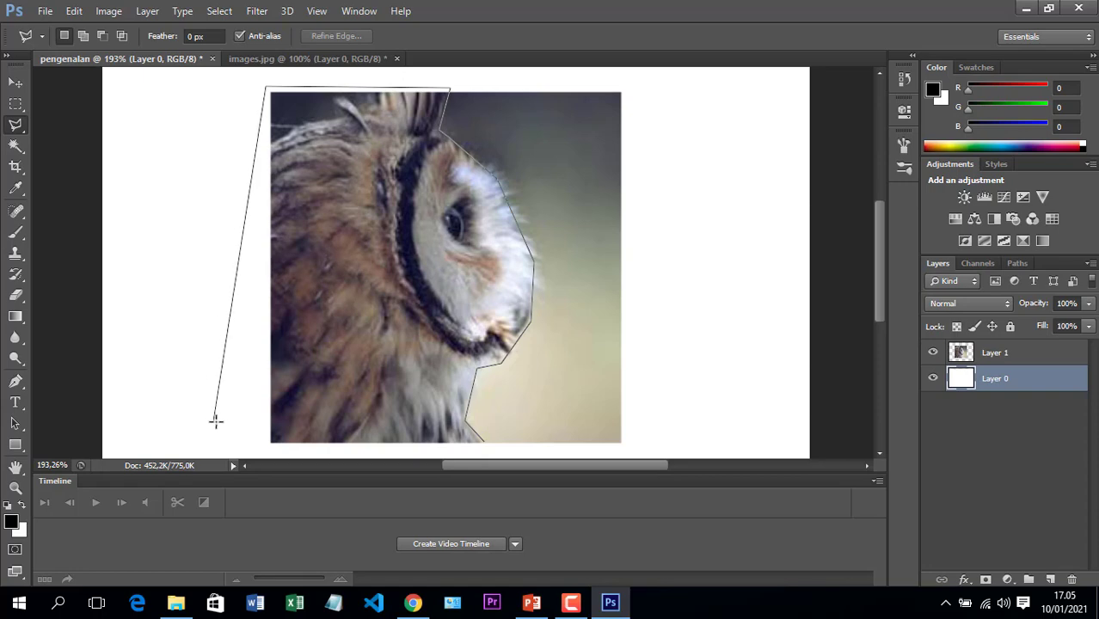
pyautogui.click(268, 449)
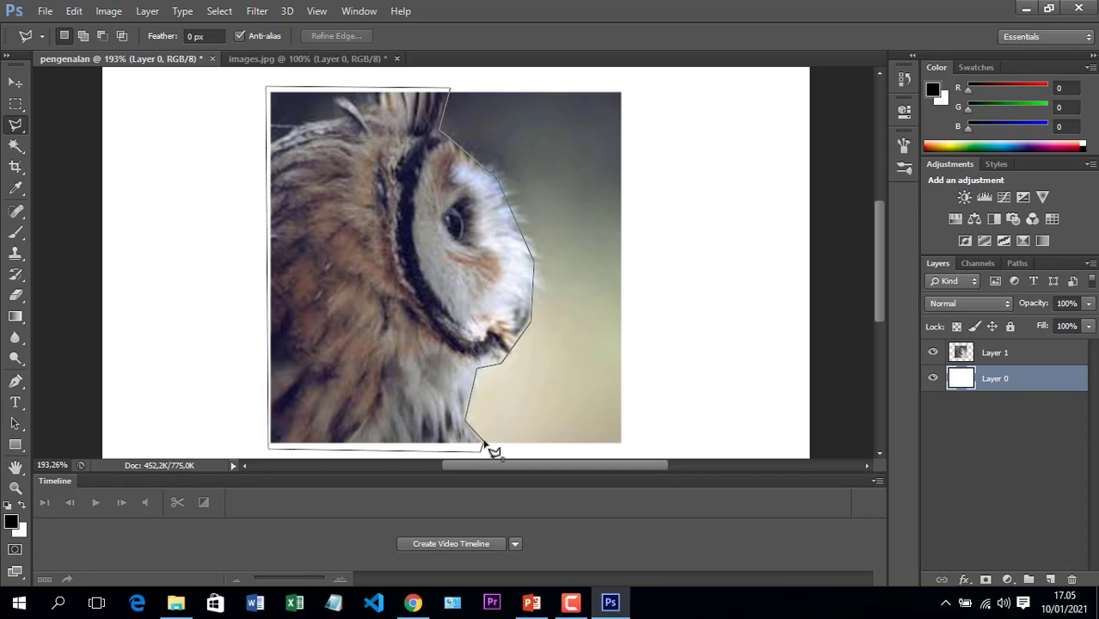
pyautogui.click(487, 448)
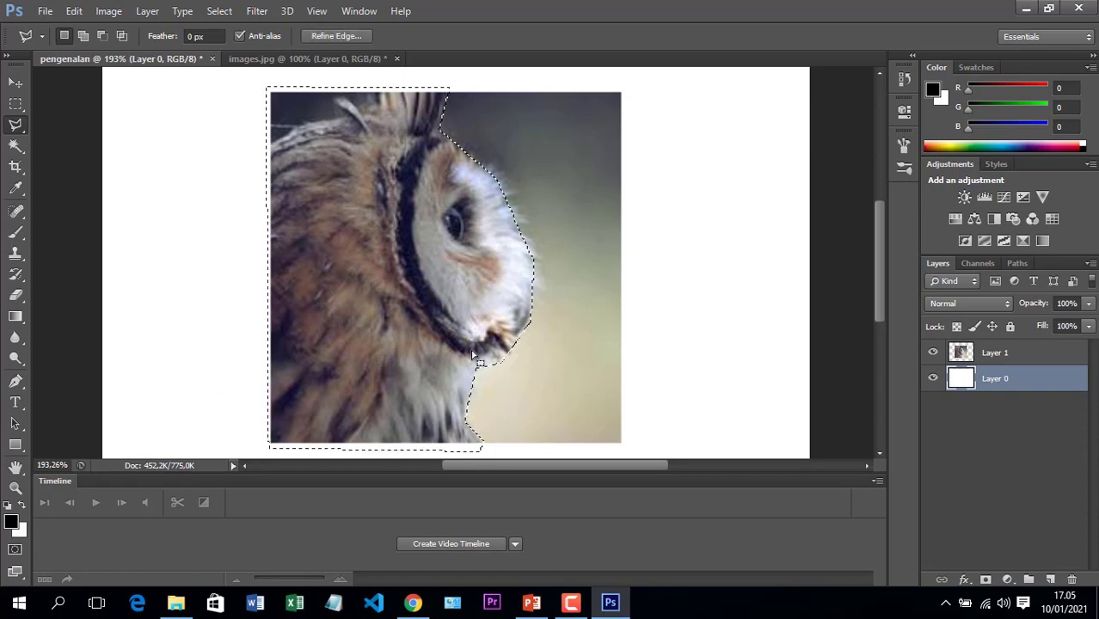
# Invert the selection, delete the selected area from Layer 0, and undo the deletion
pyautogui.rightClick(422, 297)
pyautogui.click(501, 276)
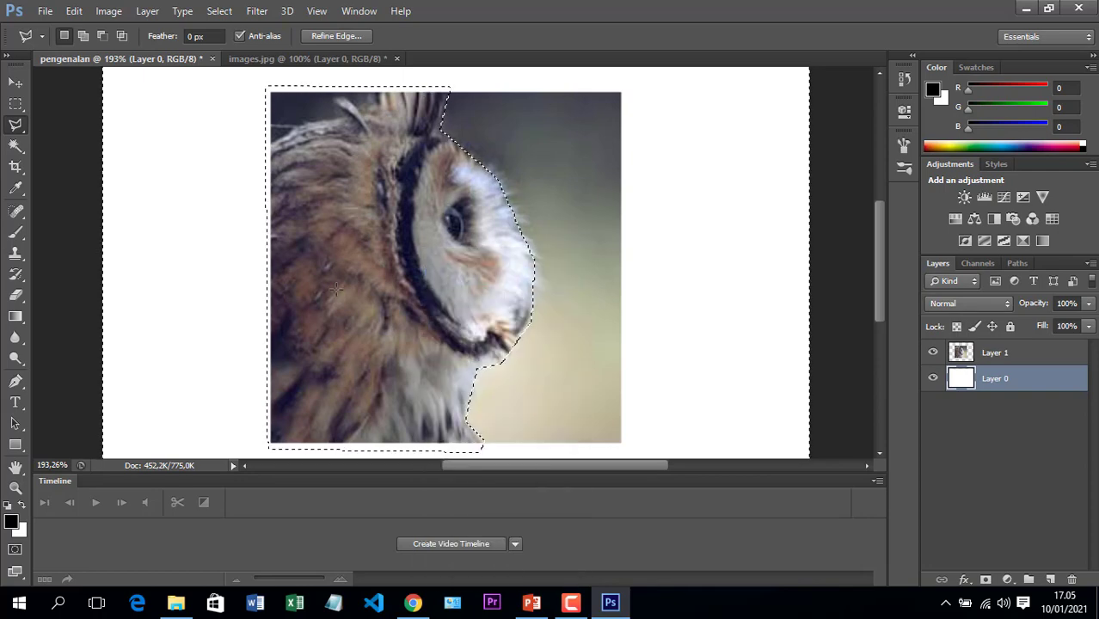
pyautogui.press('Delete')
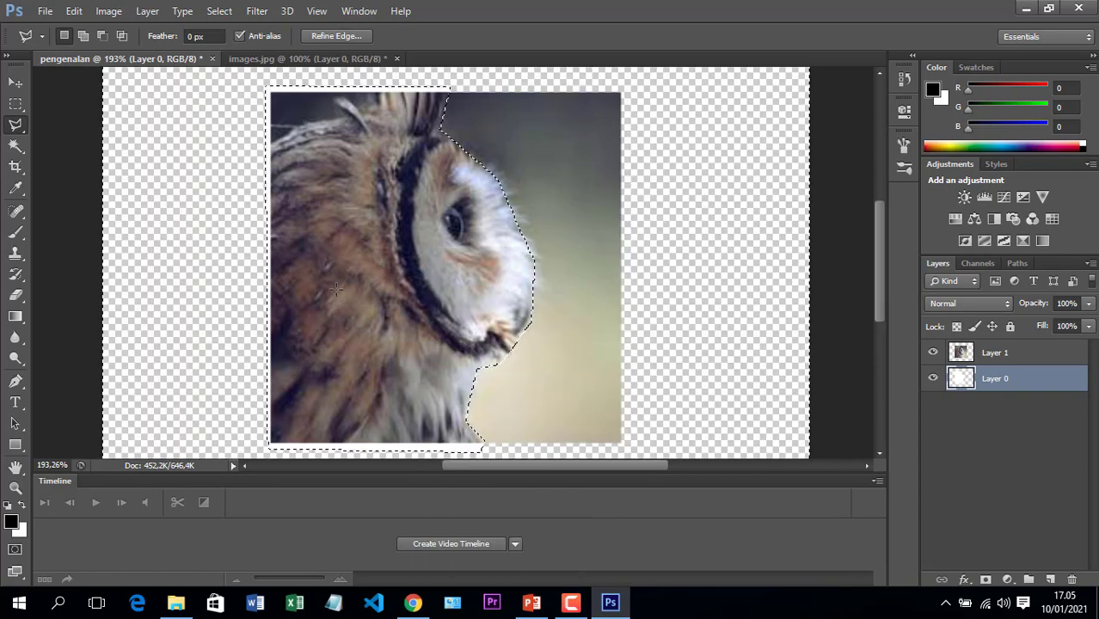
pyautogui.hotkey('ctrl', 'z')
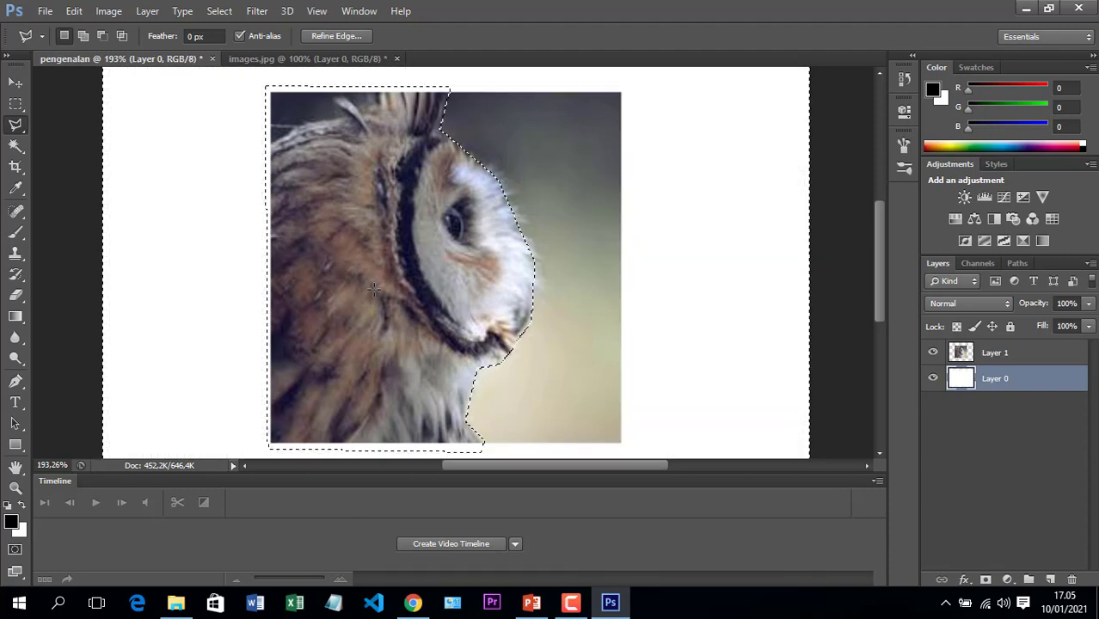
# On Layer 1, invert the selection back to the owl, delete it, and undo the deletion
pyautogui.click(1006, 356)
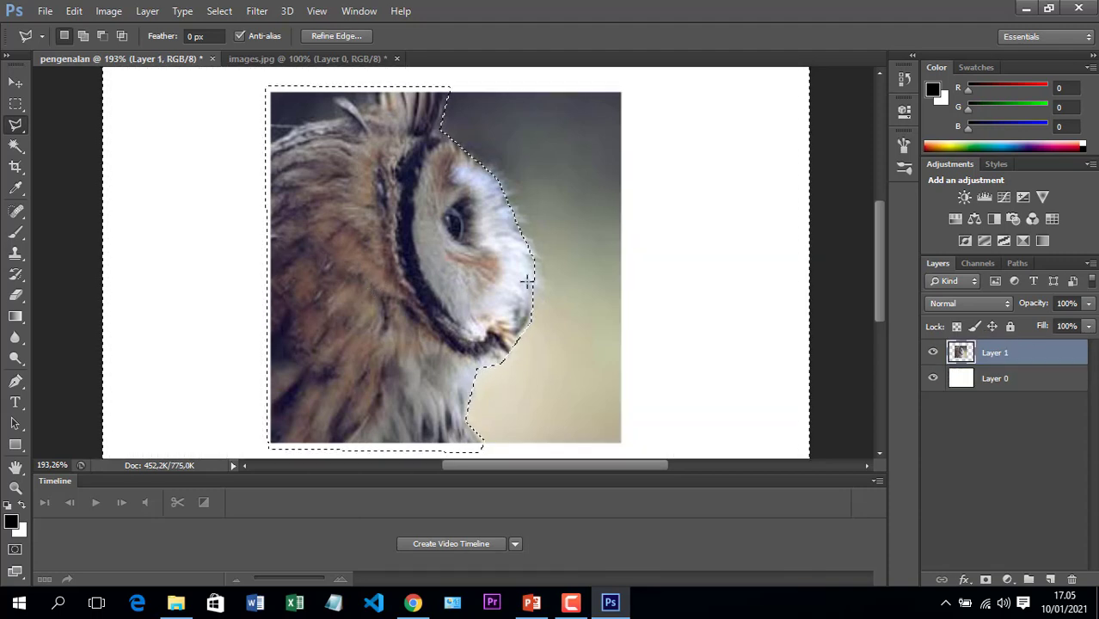
pyautogui.rightClick(384, 239)
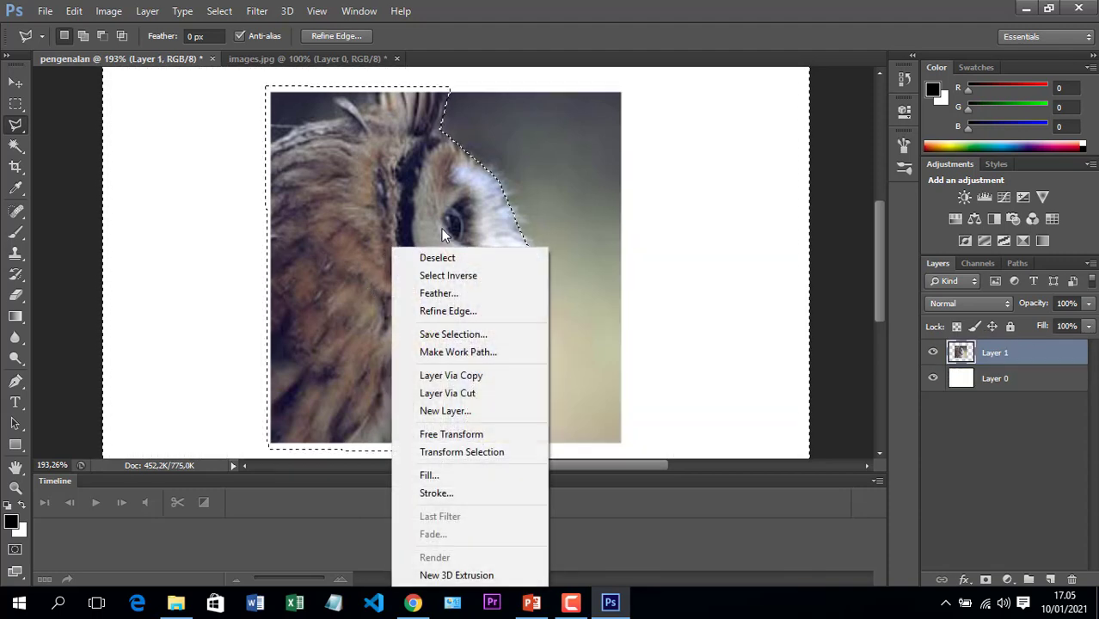
pyautogui.click(449, 277)
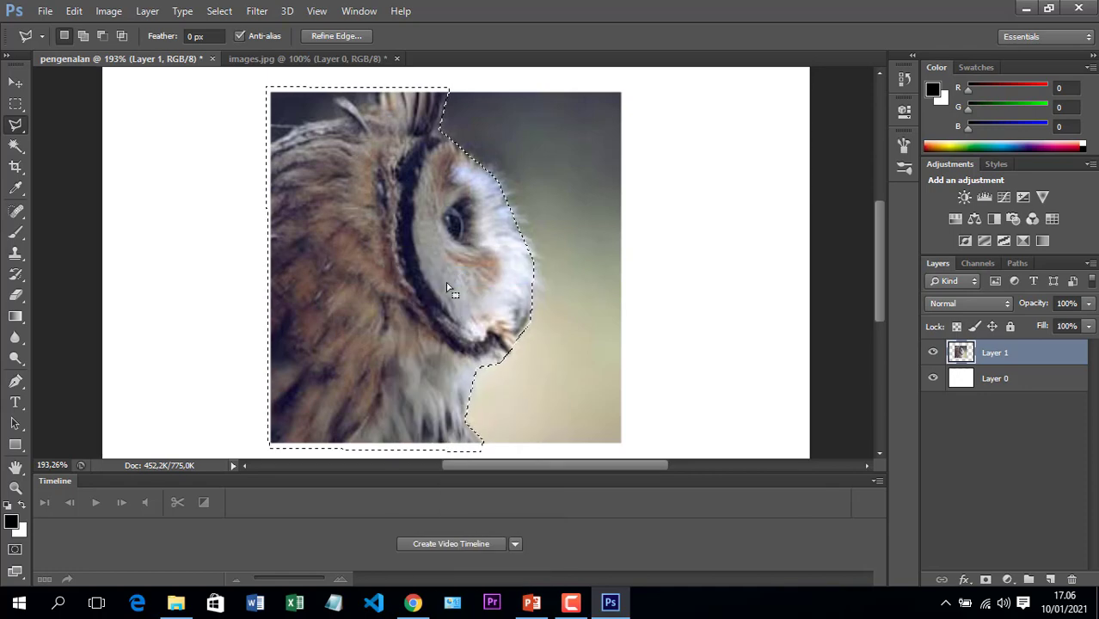
pyautogui.press('Delete')
pyautogui.hotkey('ctrl', 'z')
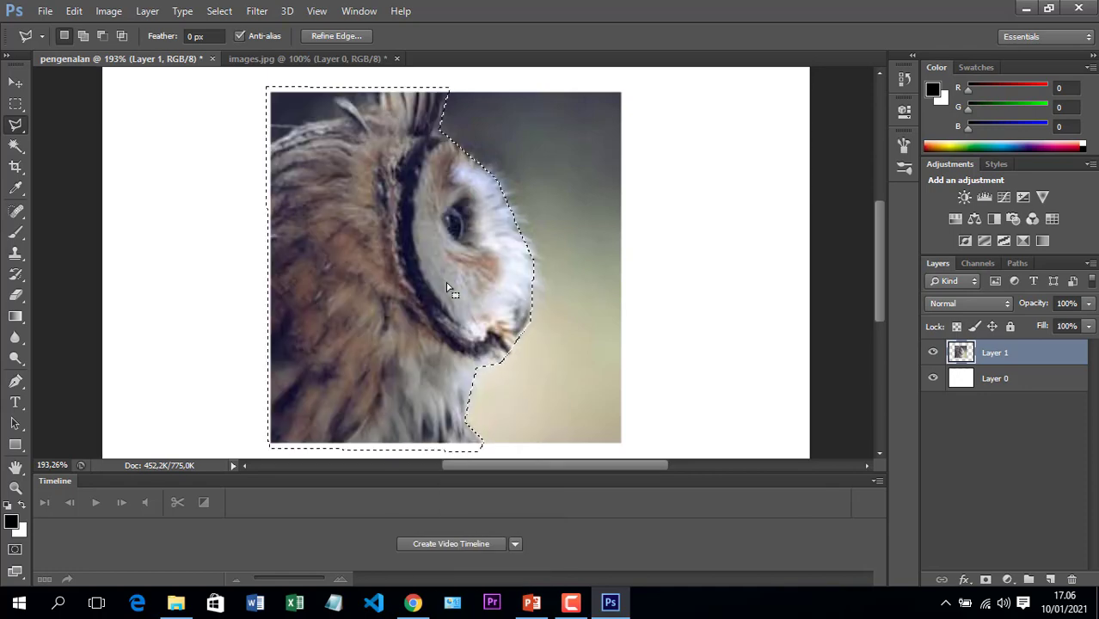
# Invert the selection to the area around the owl, delete that background from Layer 1, and undo the deletion
pyautogui.rightClick(447, 287)
pyautogui.click(498, 276)
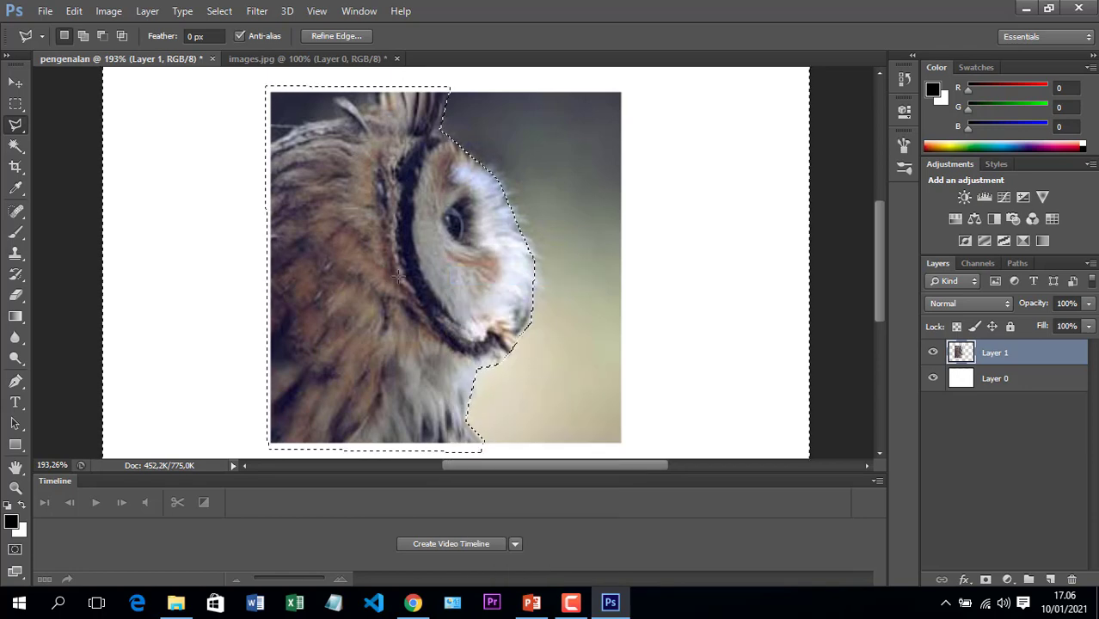
pyautogui.press('Delete')
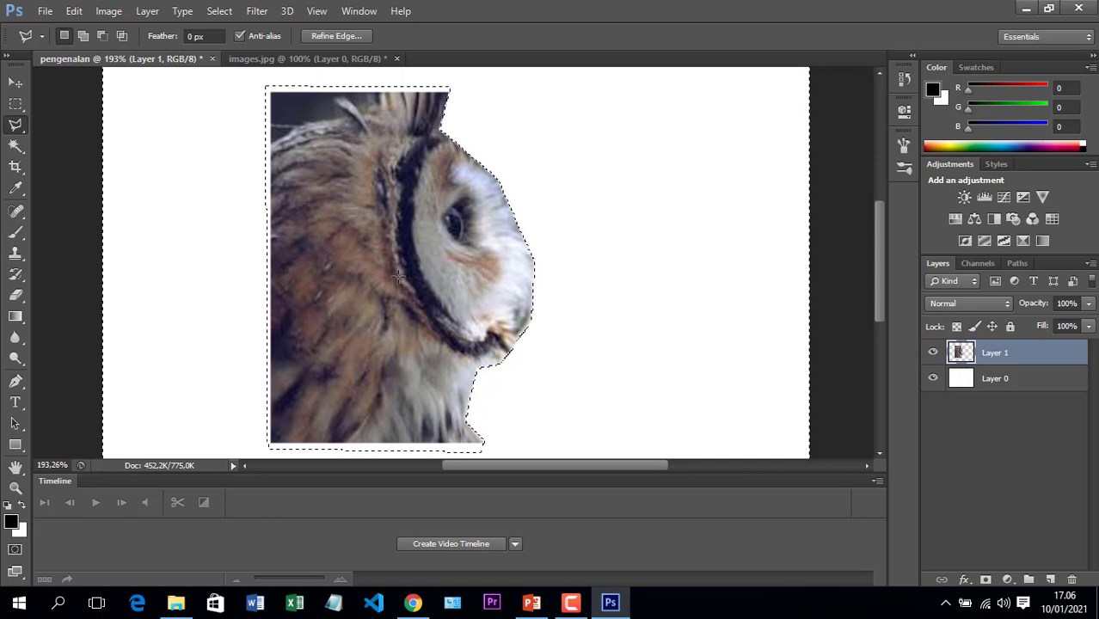
pyautogui.hotkey('ctrl', 'z')
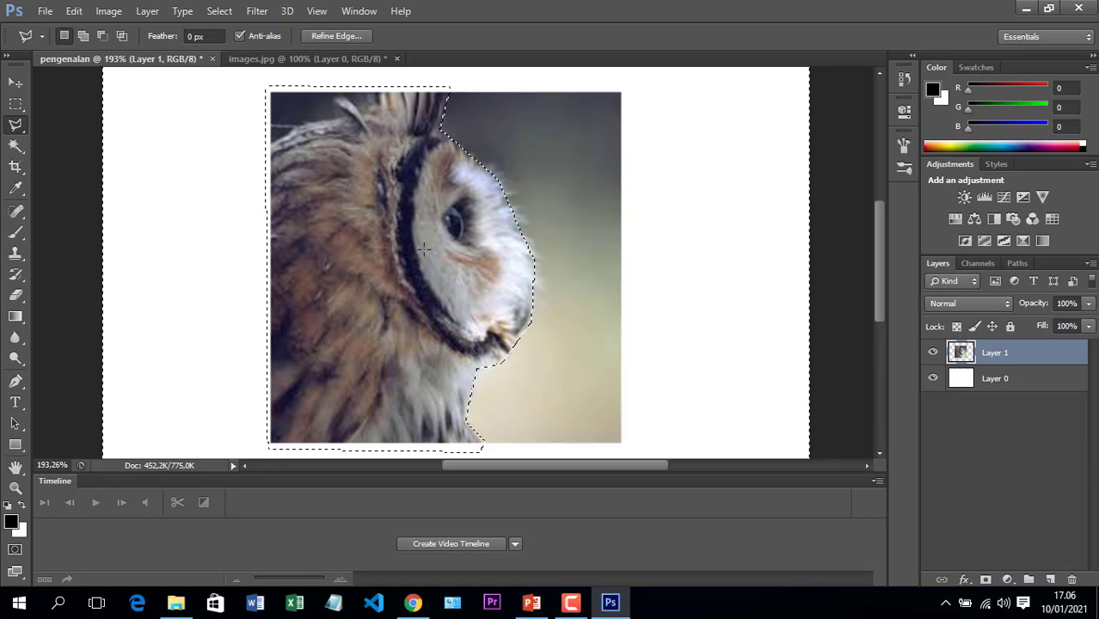
# Copy the selected background area of Layer 1 to a new layer using Layer Via Copy
pyautogui.rightClick(420, 249)
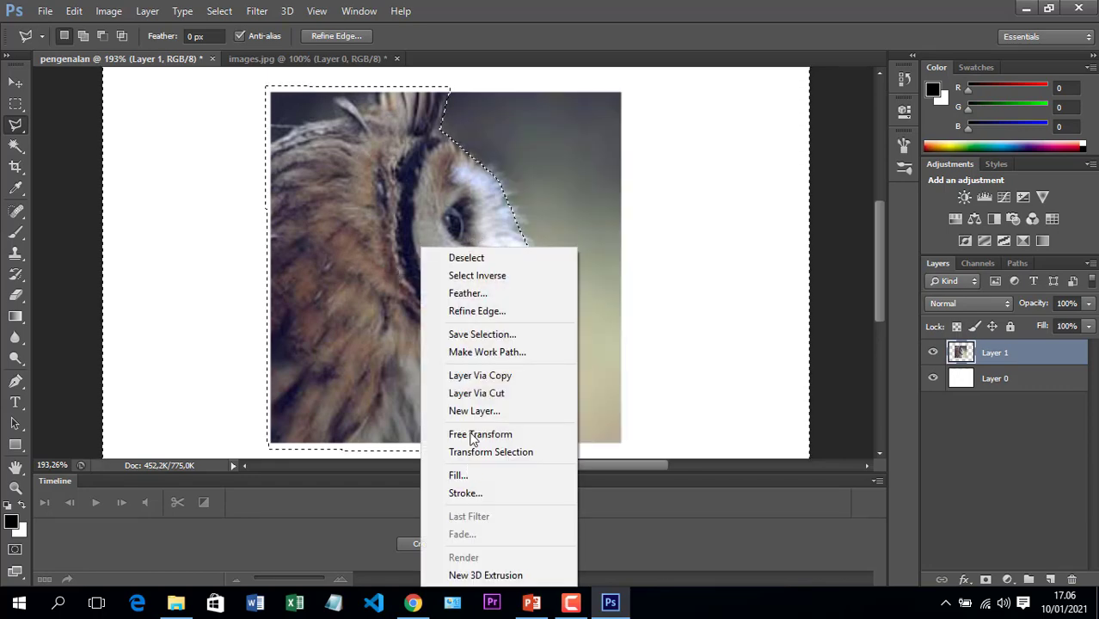
pyautogui.click(480, 375)
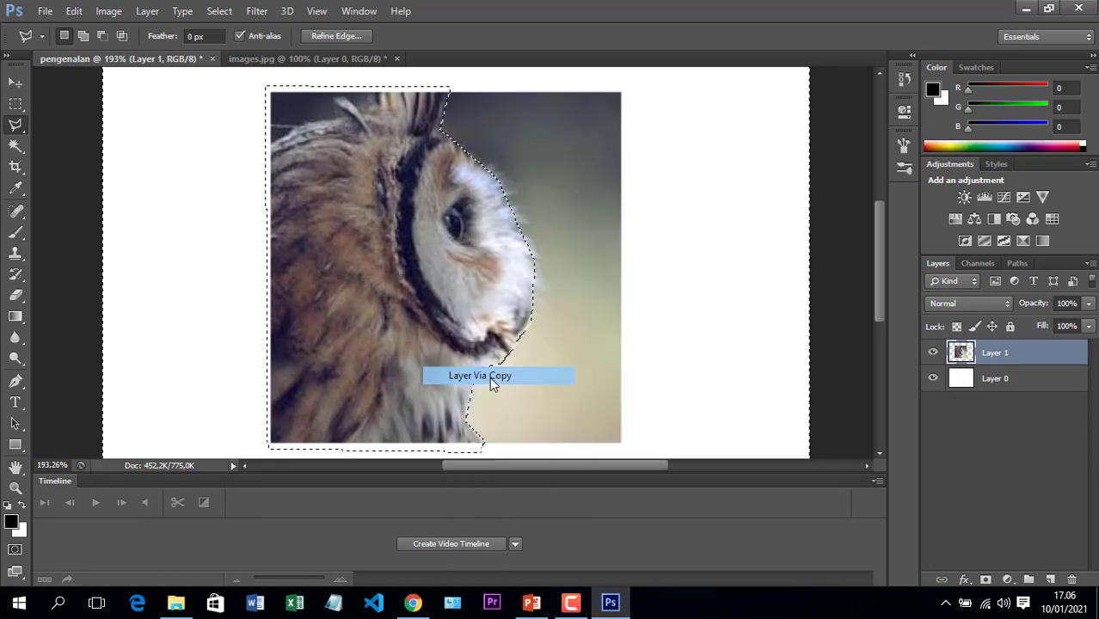
pyautogui.click(578, 282)
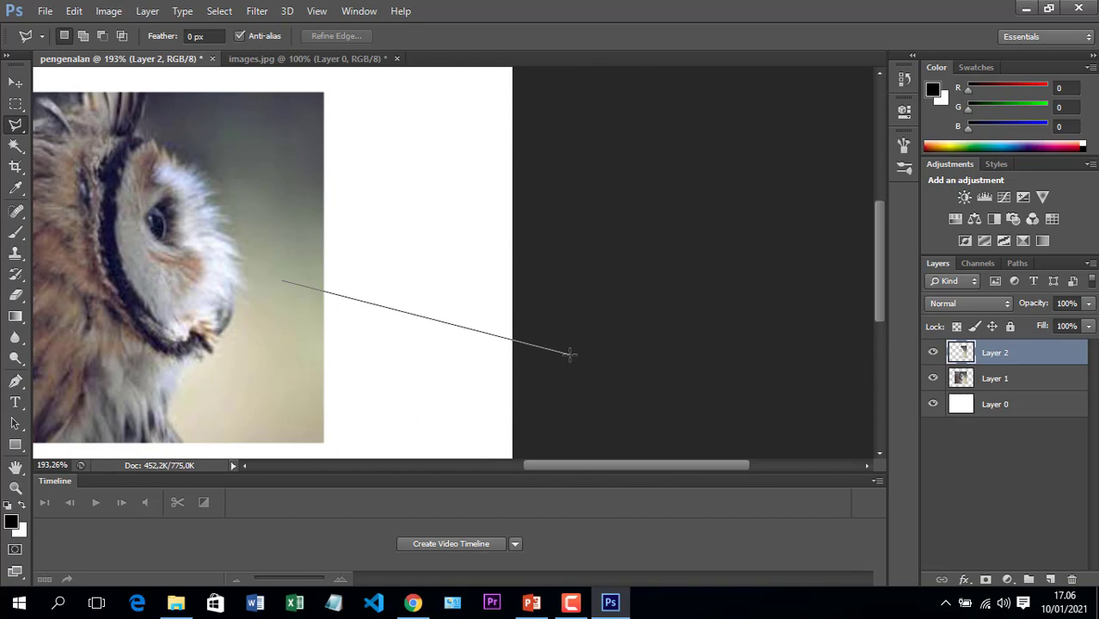
pyautogui.press('Escape')
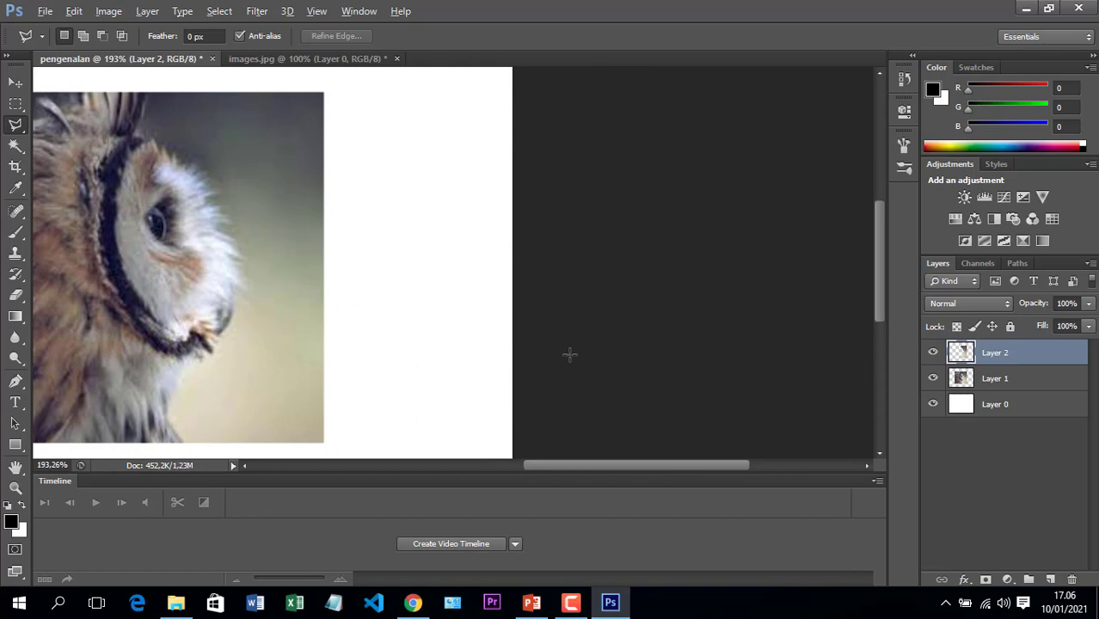
# Delete Layer 2, which holds the copied background area
pyautogui.scroll(-2, 181, 305)
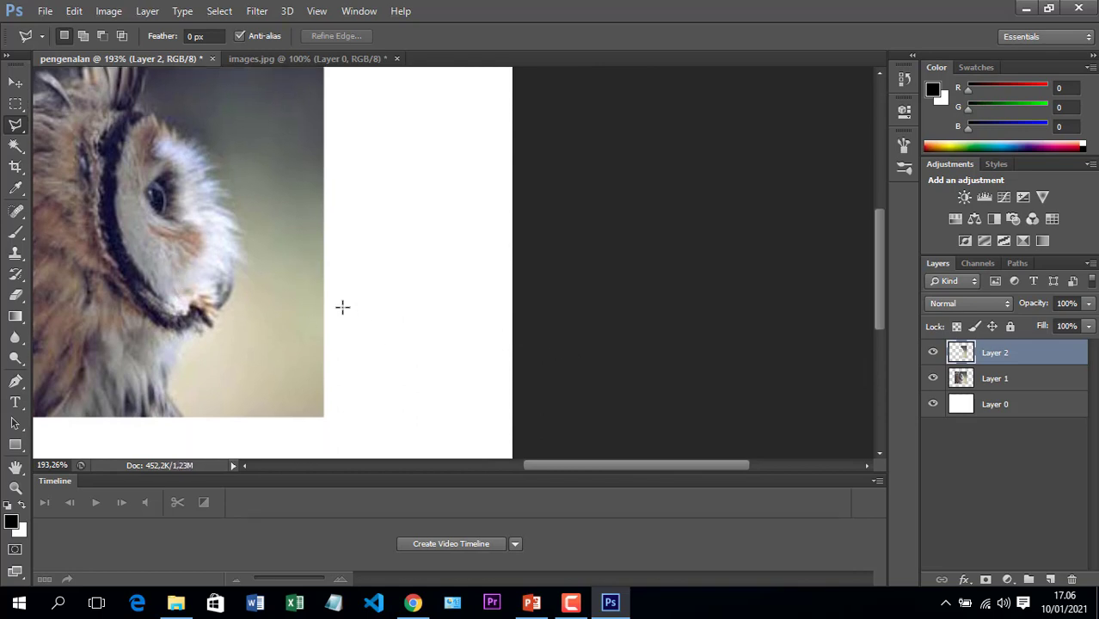
pyautogui.moveTo(652, 466); pyautogui.dragTo(564, 466)
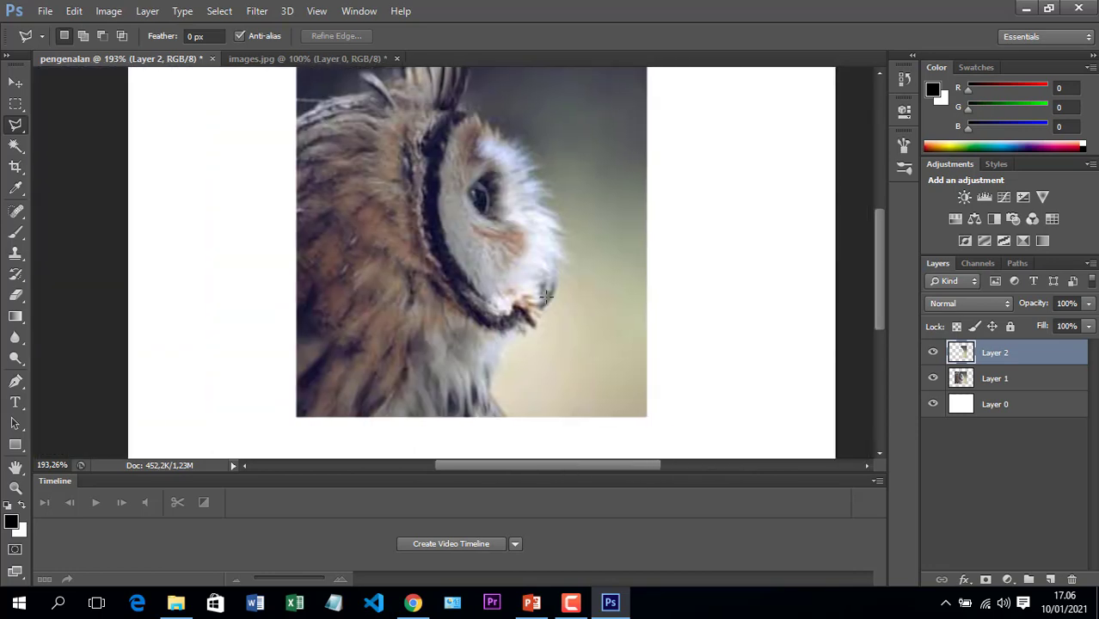
pyautogui.click(977, 387)
pyautogui.click(971, 358)
pyautogui.rightClick(970, 357)
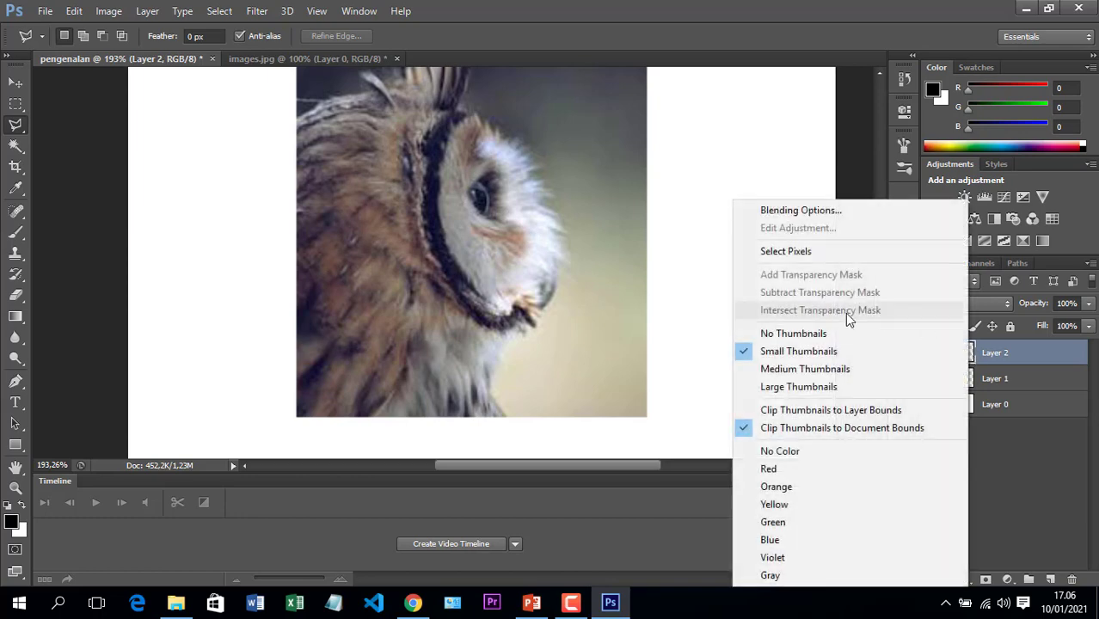
pyautogui.click(1060, 354)
pyautogui.press('Delete')
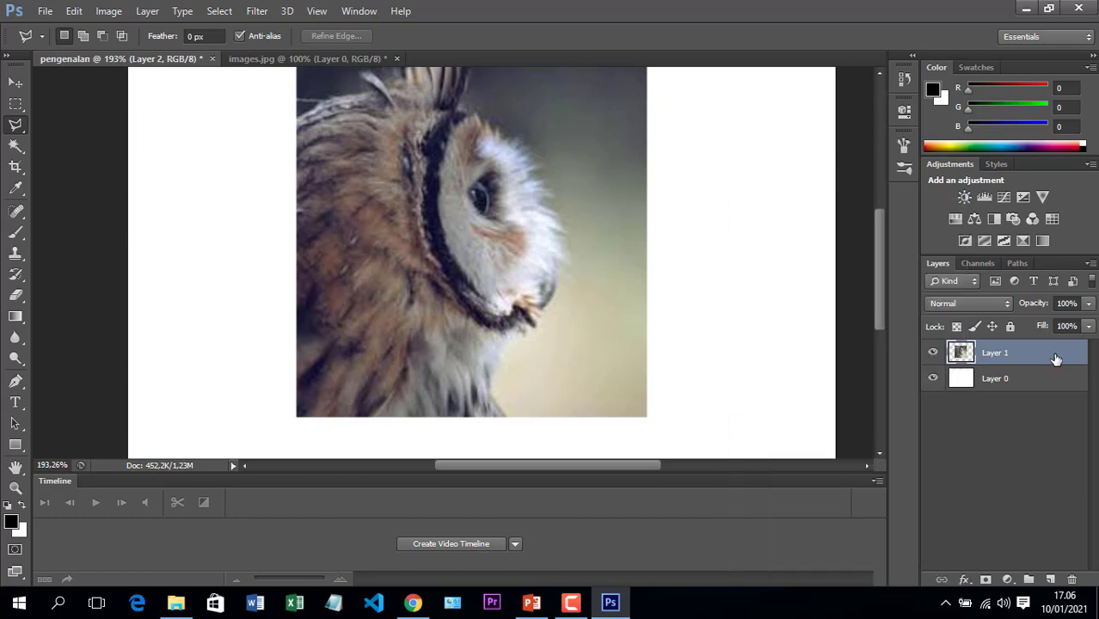
# Trace a closed selection around the owl on Layer 1 with the Magnetic Lasso tool
pyautogui.rightClick(27, 134)
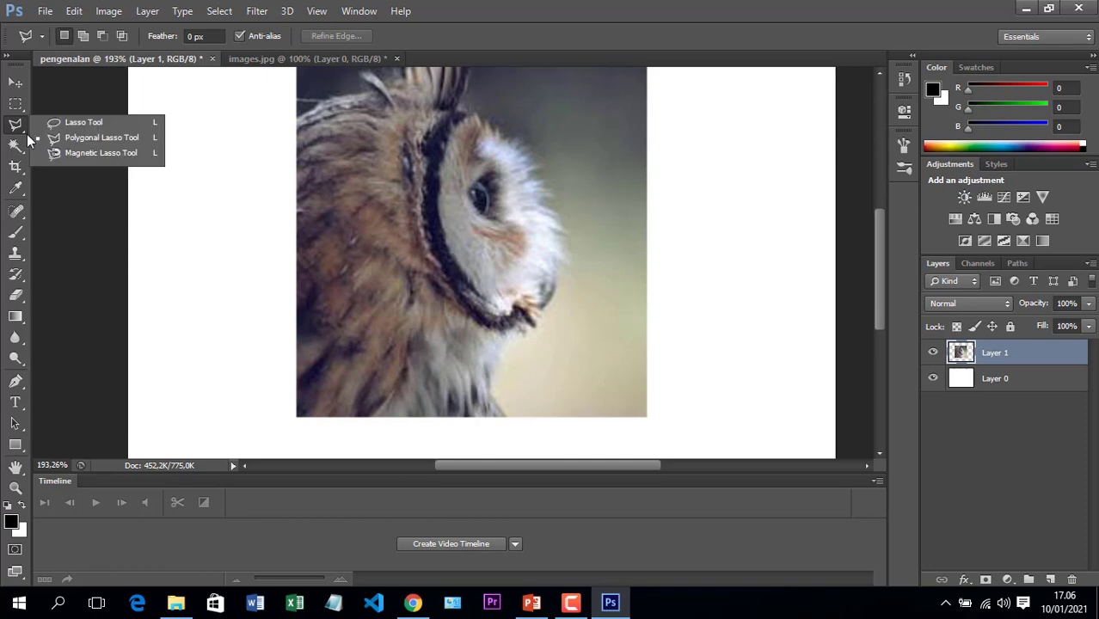
pyautogui.click(70, 153)
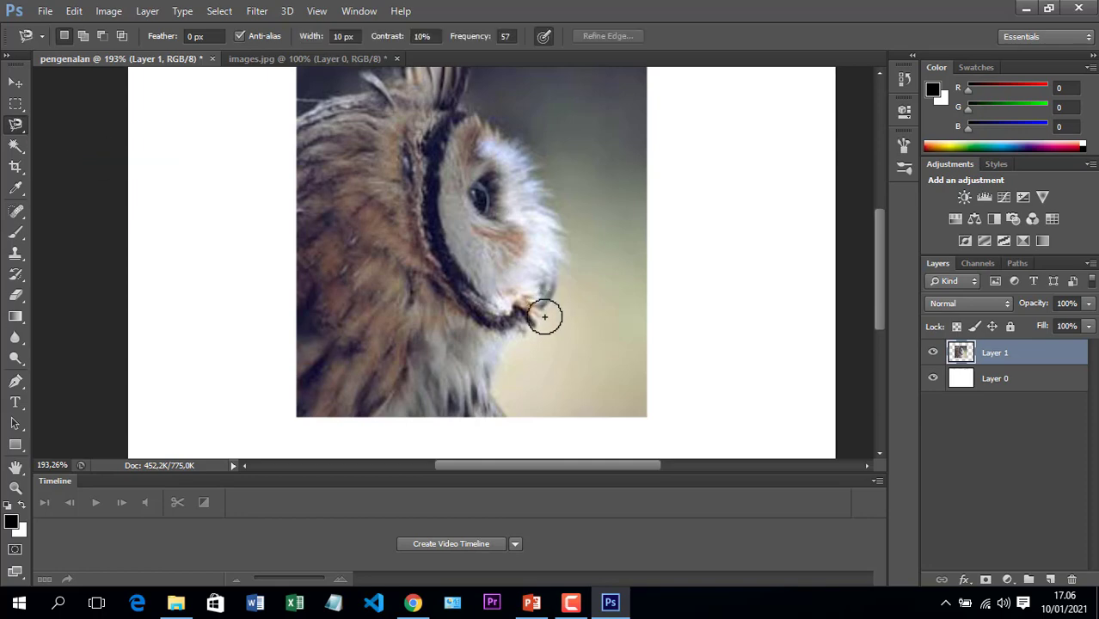
pyautogui.click(510, 418)
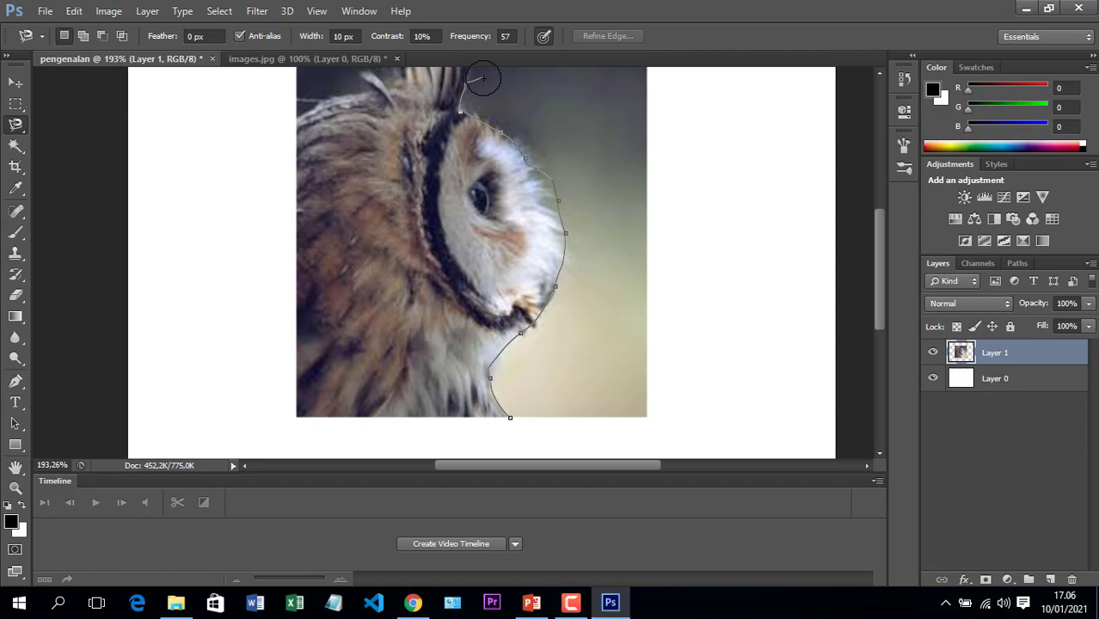
pyautogui.scroll(2, 469, 95)
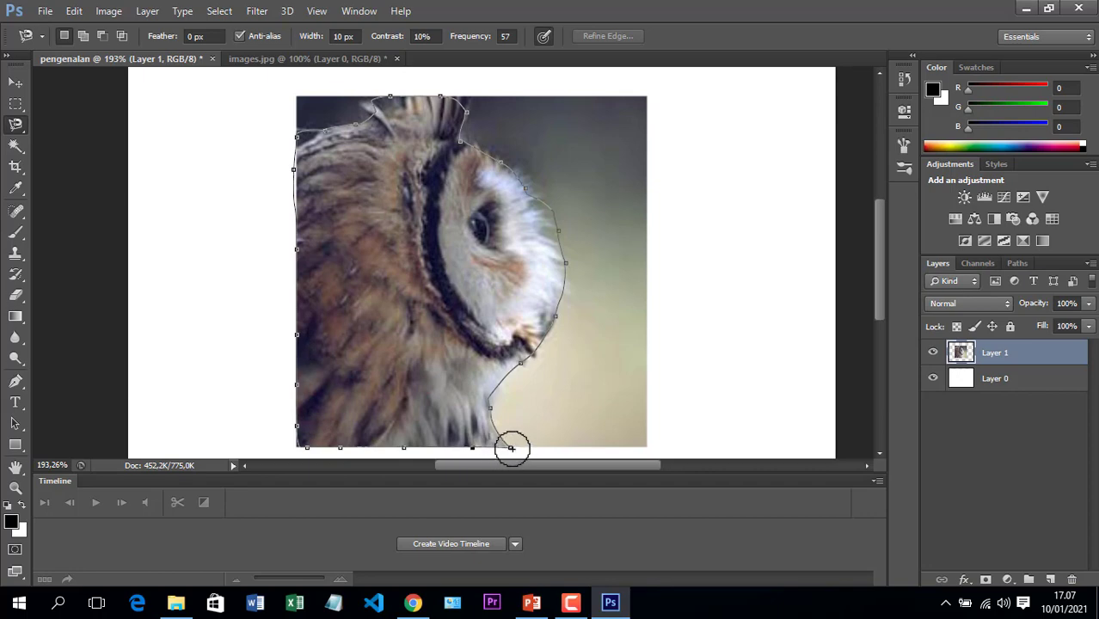
pyautogui.click(511, 449)
# Copy the selected owl to a new layer using Layer Via Copy and hide Layer 1
pyautogui.rightClick(460, 339)
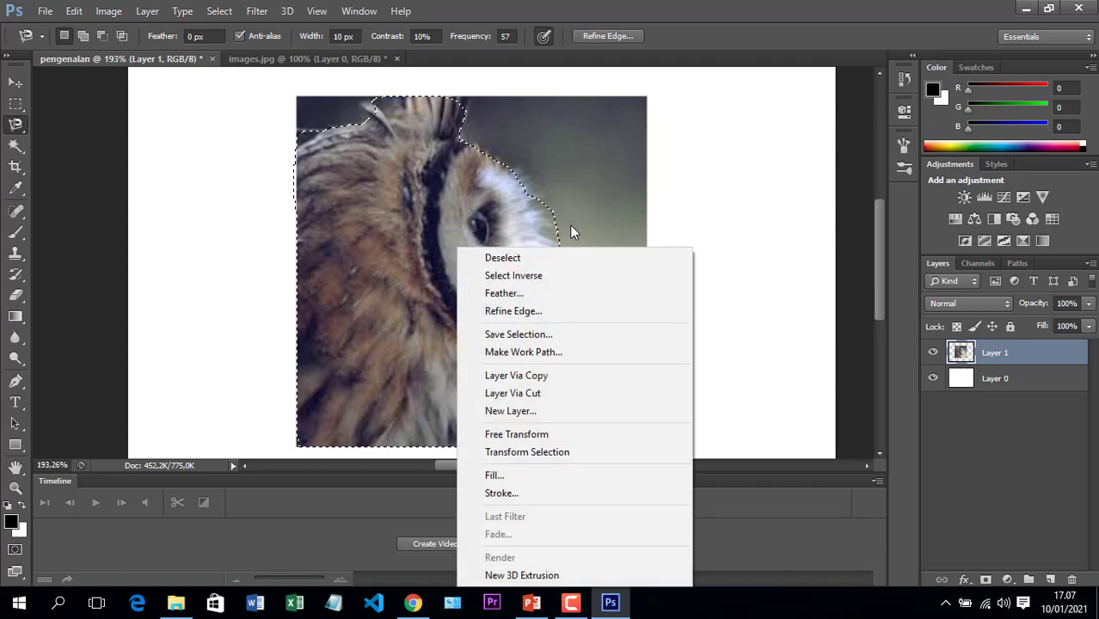
pyautogui.click(559, 379)
pyautogui.click(935, 380)
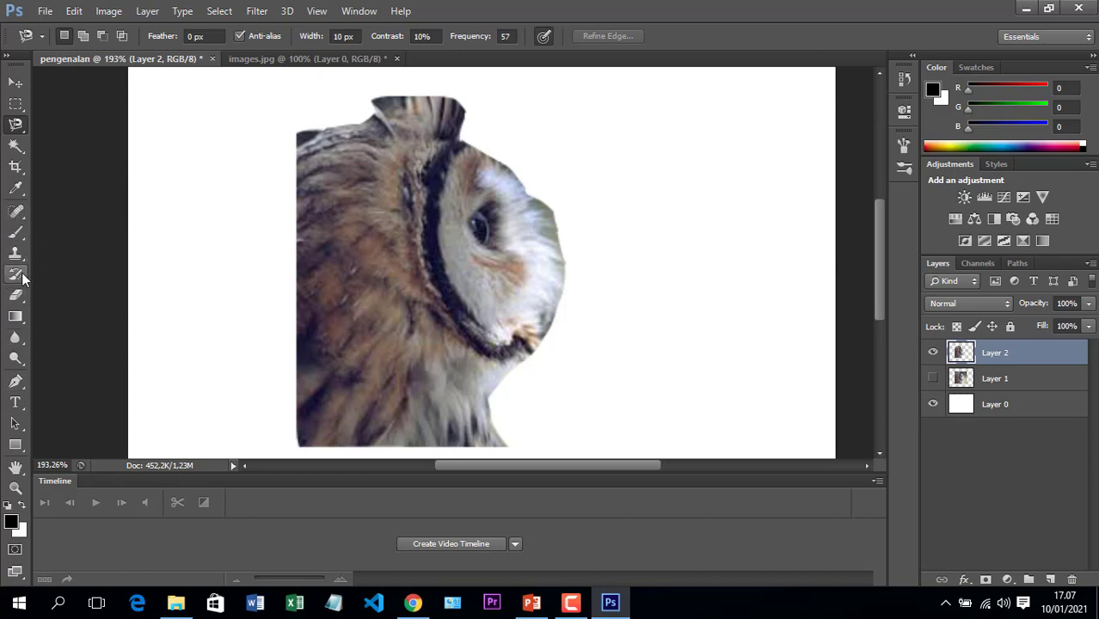
# Erase leftover background around the owl's face and upper back on Layer 2, reducing the Eraser size to 7 px
pyautogui.click(21, 298)
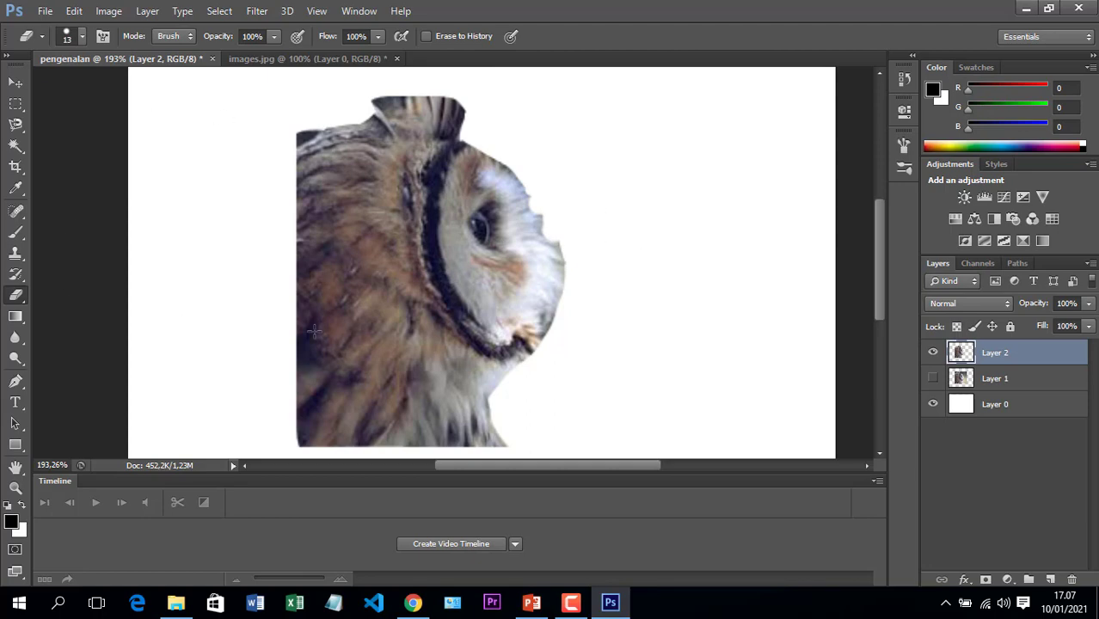
pyautogui.click(83, 40)
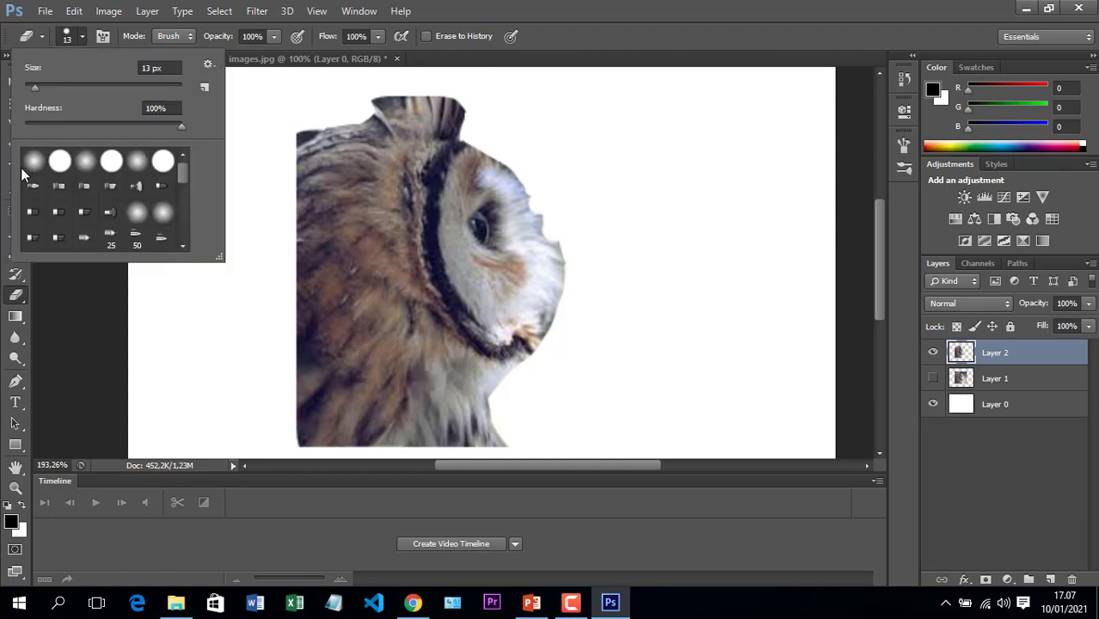
pyautogui.moveTo(186, 175)
pyautogui.mouseDown()
pyautogui.moveTo(185, 258)
pyautogui.moveTo(181, 156)
pyautogui.moveTo(179, 274)
pyautogui.moveTo(103, 172)
pyautogui.moveTo(26, 136)
pyautogui.mouseUp()
pyautogui.moveTo(41, 91); pyautogui.dragTo(30, 89)
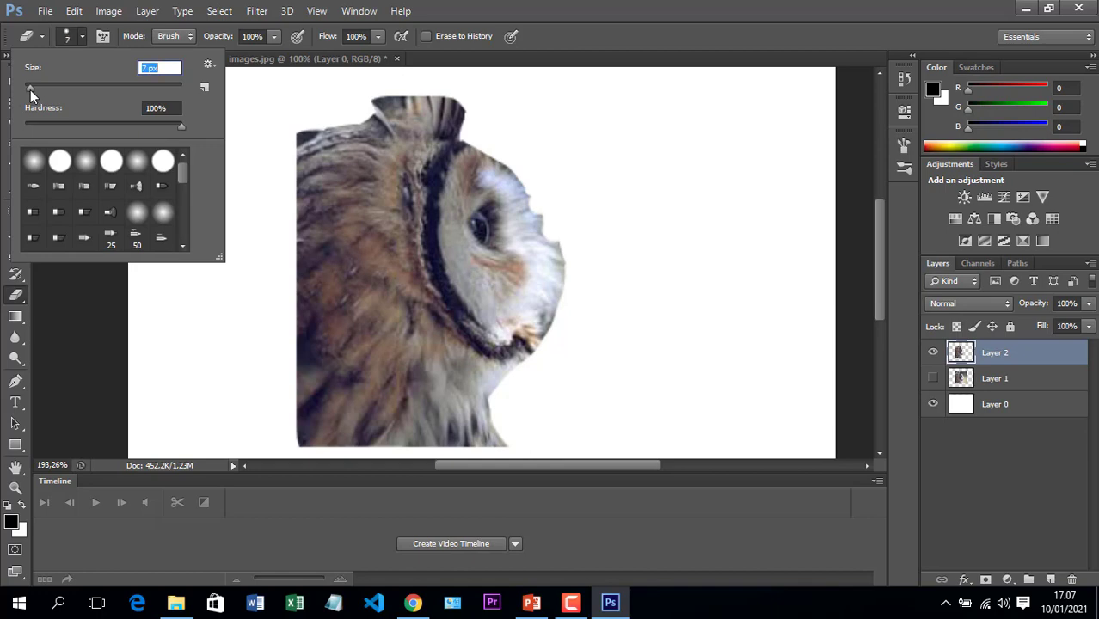
pyautogui.click(306, 116)
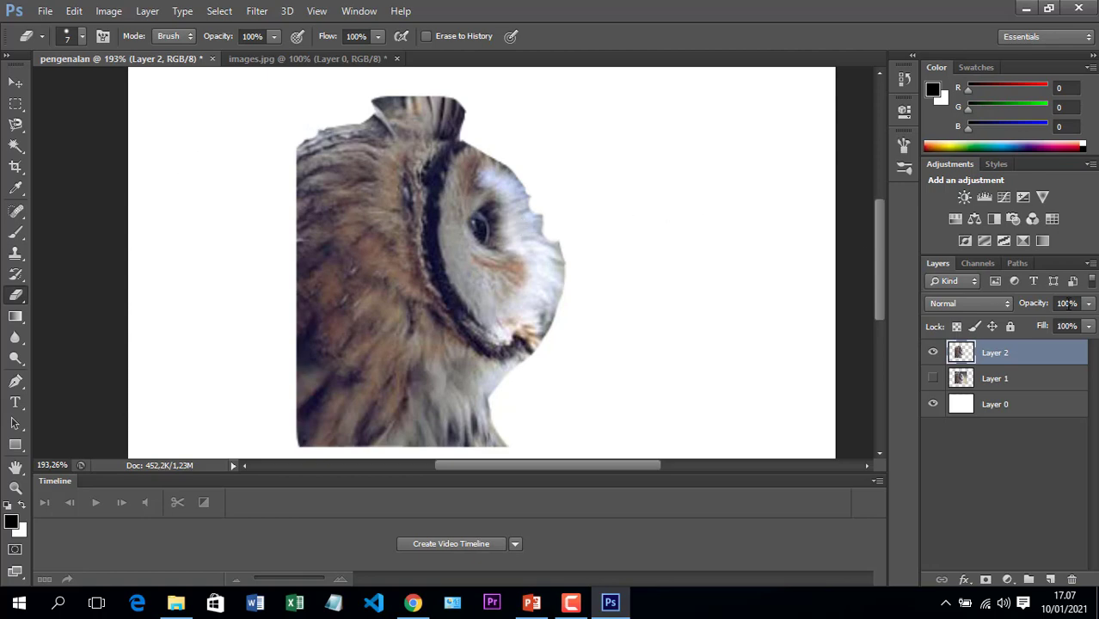
# Undo the owl cutout on Layer 2 back to the full picture on Layer 1, with the Magic Wand tool active
pyautogui.moveTo(882, 254); pyautogui.dragTo(883, 284)
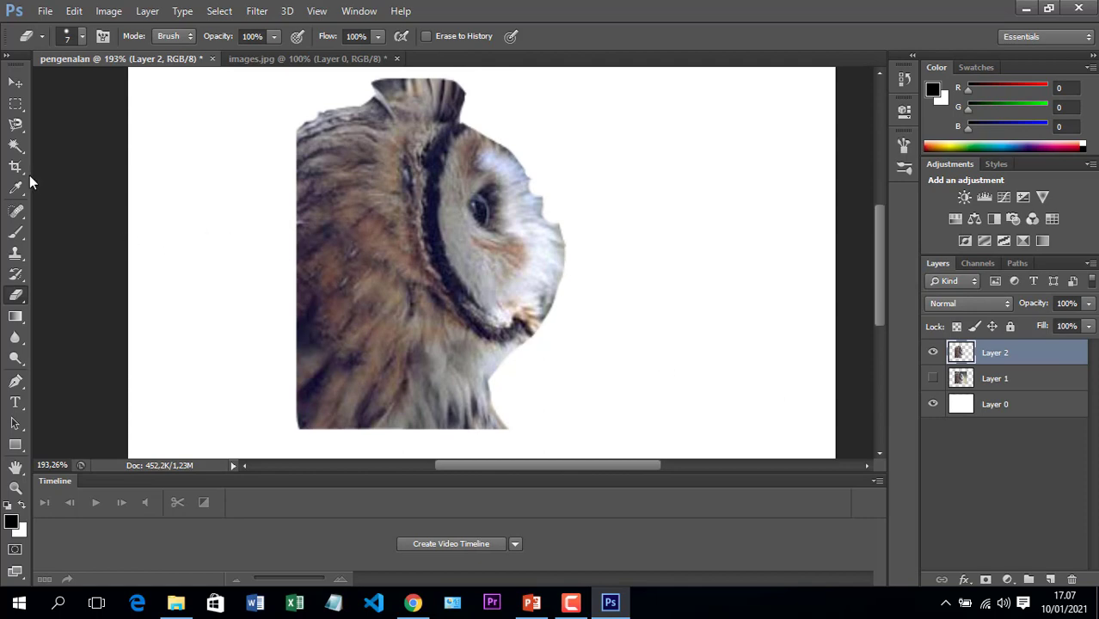
pyautogui.click(18, 150)
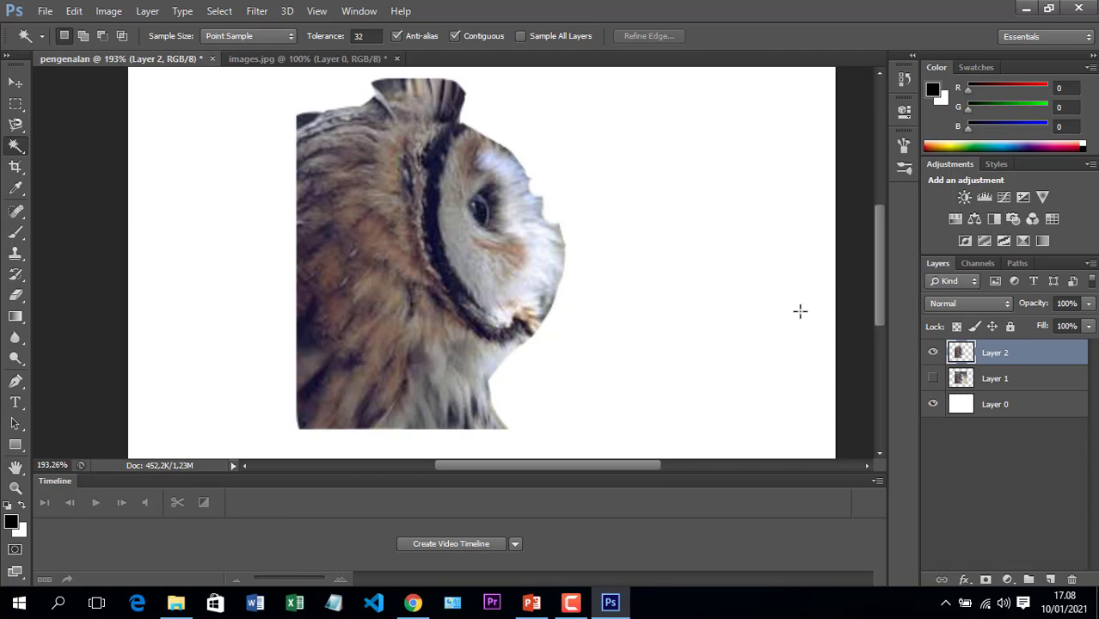
pyautogui.hotkey('ctrl', 'alt', 'z')
pyautogui.hotkey('ctrl', 'alt', 'z')
pyautogui.hotkey('ctrl', 'alt', 'z')
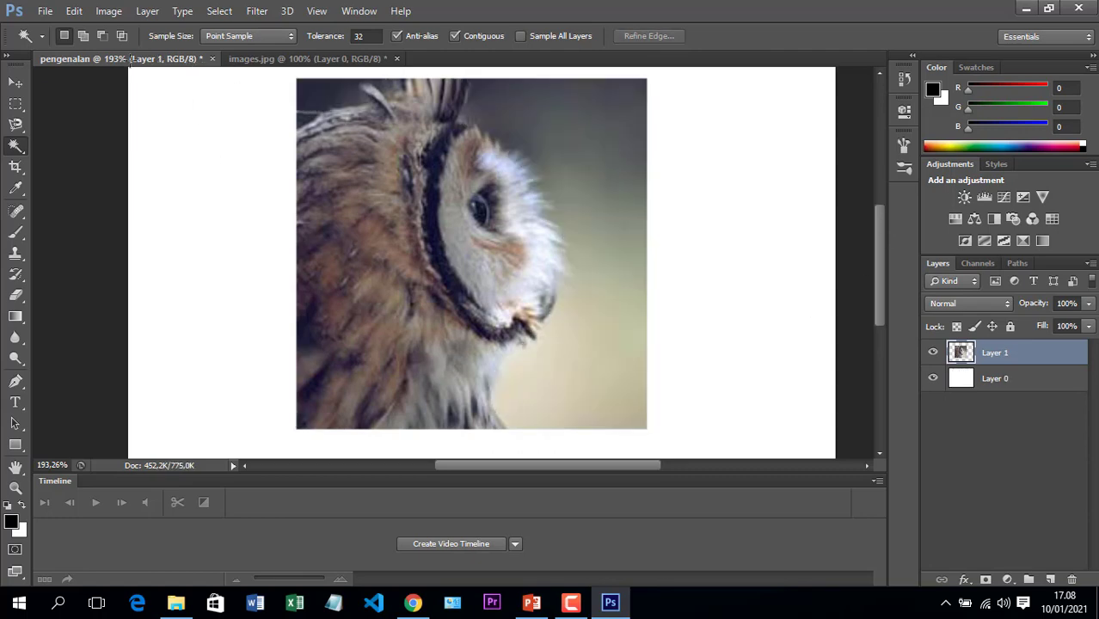
# Try deleting the light background area below the owl's beak on Layer 1 using a Magic Wand selection, and undo the deletion
pyautogui.rightClick(22, 155)
pyautogui.click(83, 158)
pyautogui.click(610, 187)
pyautogui.click(618, 353)
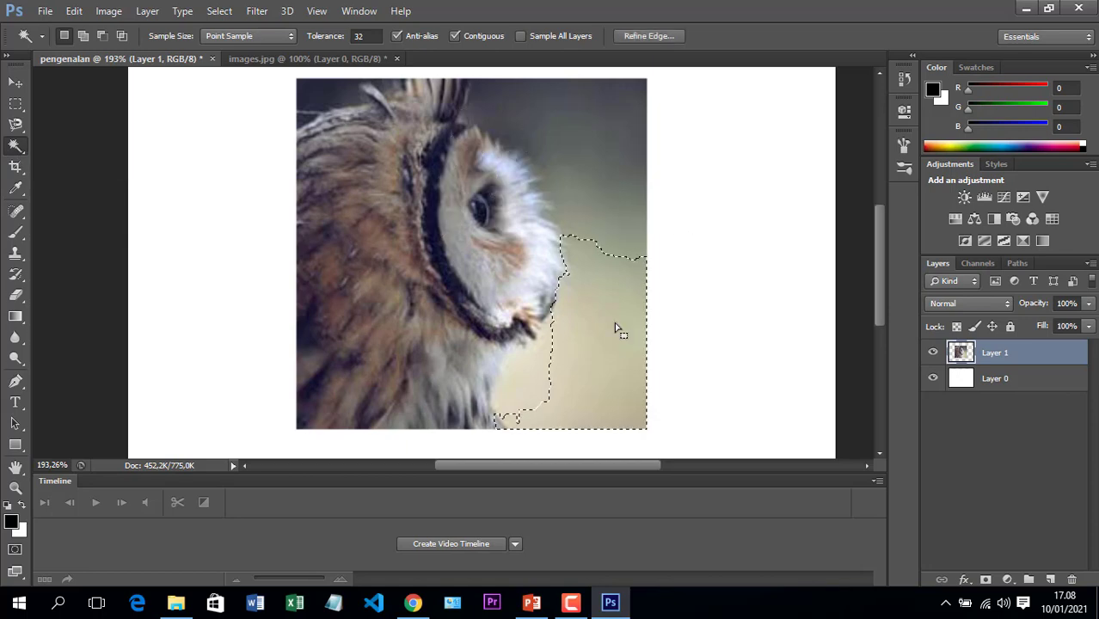
pyautogui.click(617, 171)
pyautogui.click(610, 374)
pyautogui.press('Delete')
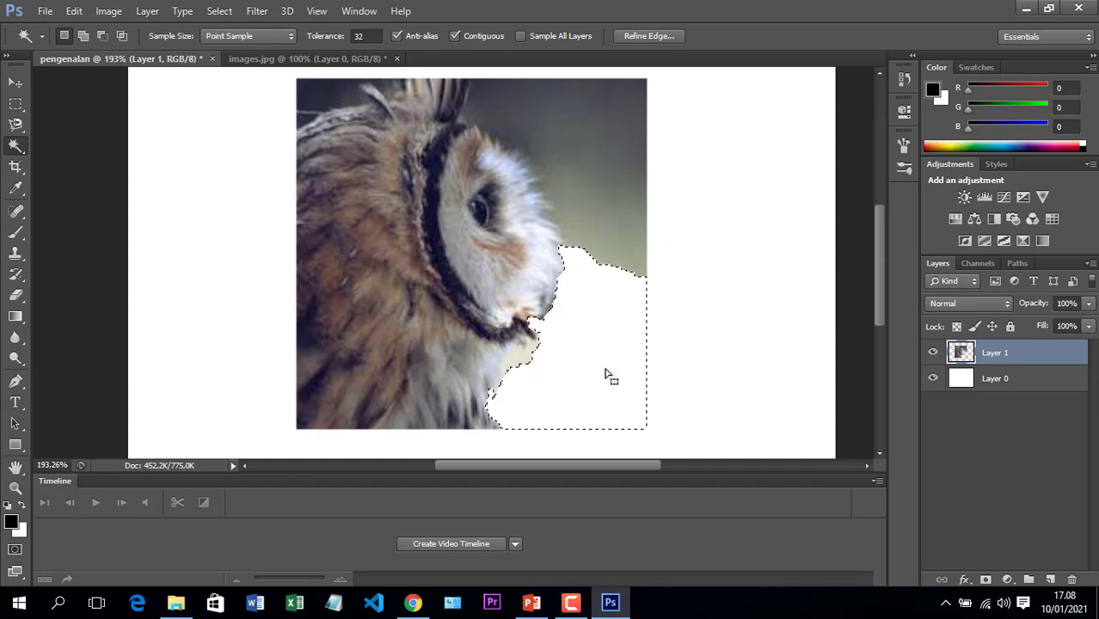
pyautogui.hotkey('ctrl', 'z')
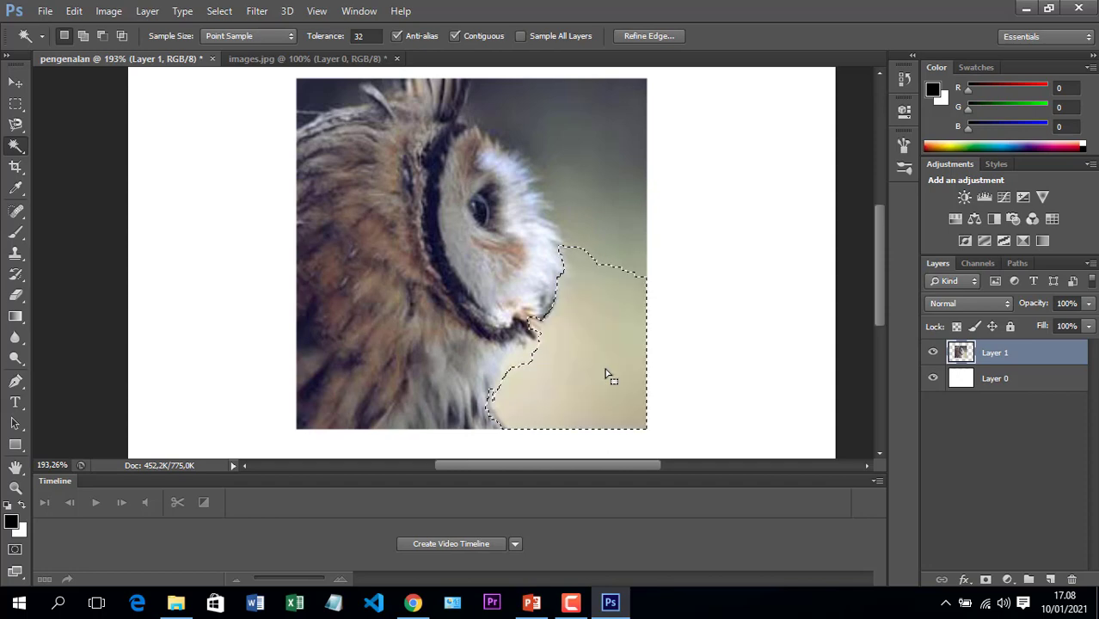
# Select the background on Layer 1 with the Quick Selection tool and extend the selection over the owl's body
pyautogui.rightClick(20, 155)
pyautogui.click(69, 145)
pyautogui.rightClick(25, 151)
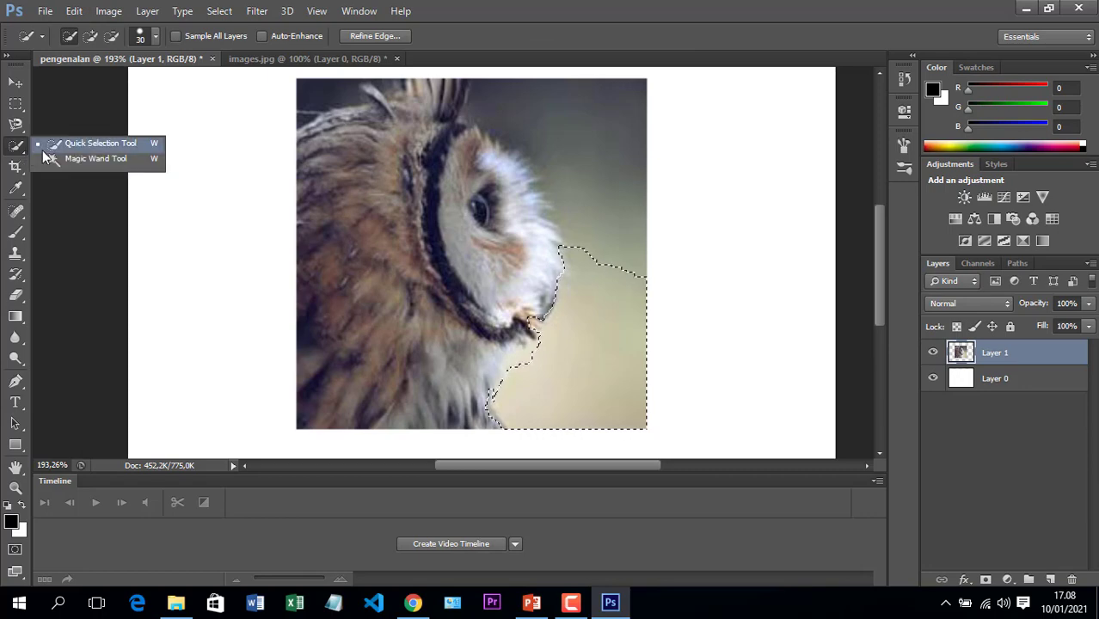
pyautogui.click(43, 150)
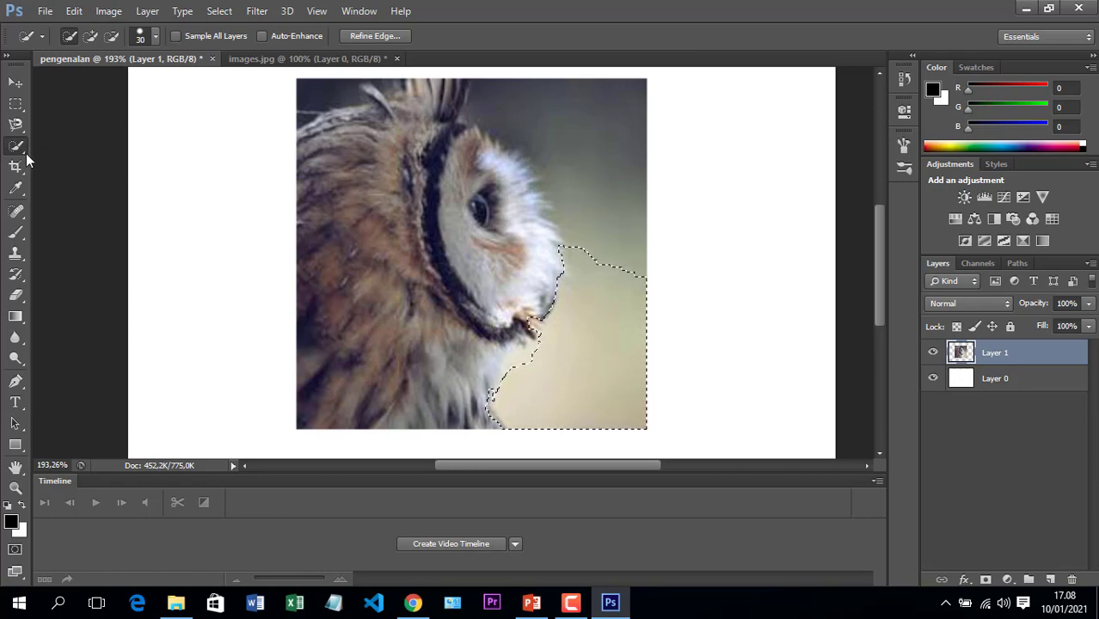
pyautogui.rightClick(26, 153)
pyautogui.click(83, 144)
pyautogui.moveTo(595, 157)
pyautogui.mouseDown()
pyautogui.moveTo(616, 247)
pyautogui.moveTo(610, 386)
pyautogui.mouseUp()
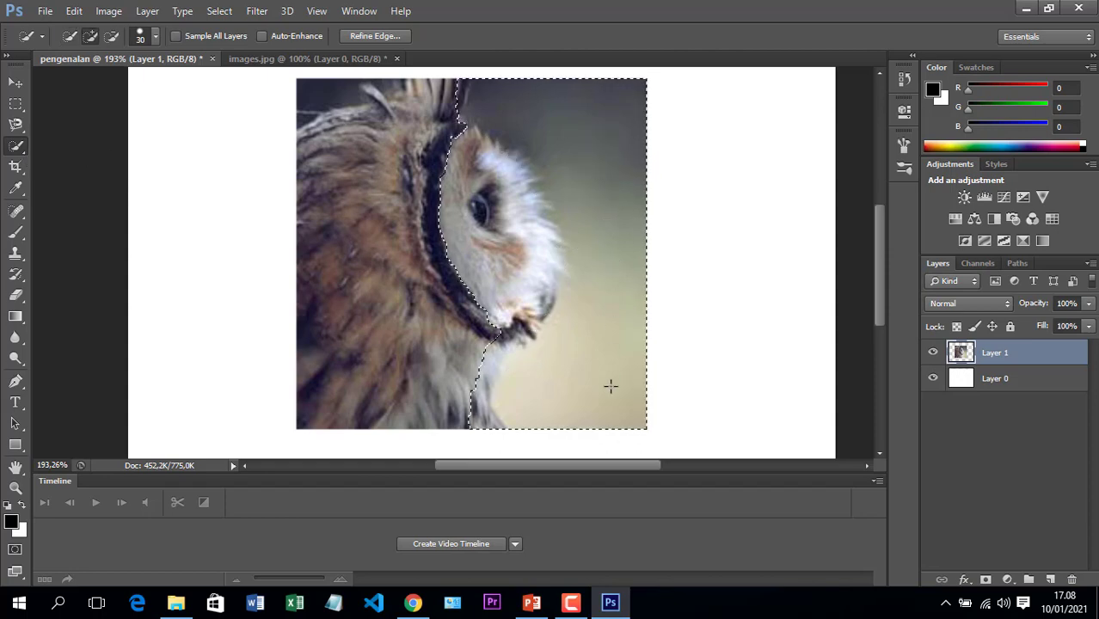
pyautogui.click(354, 312)
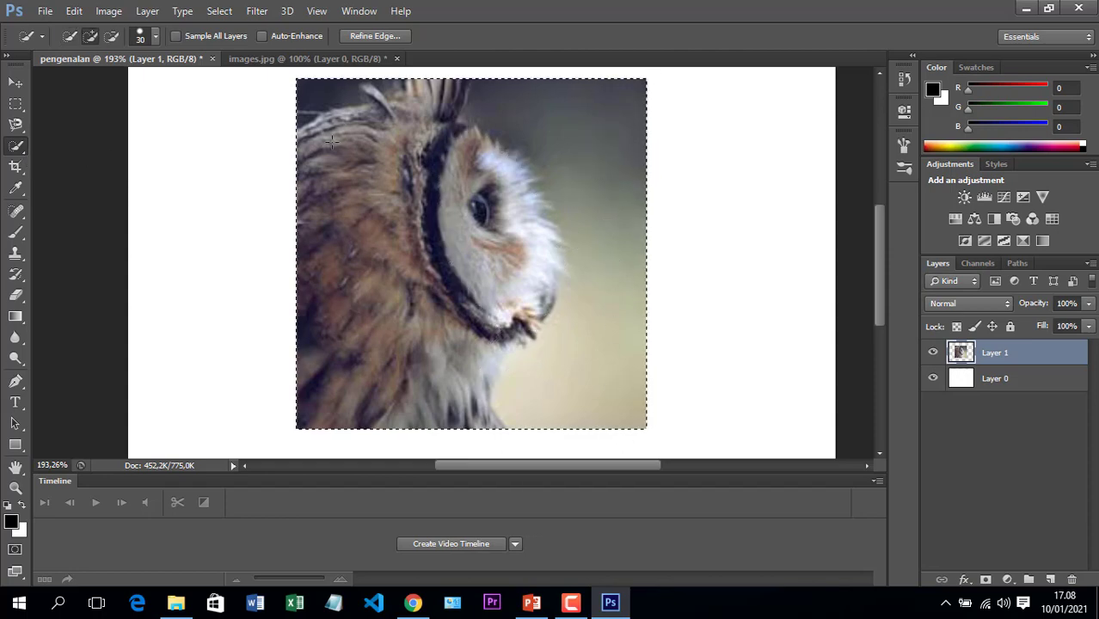
# Clear the selection around the whole owl picture with the Rectangular Marquee tool
pyautogui.rightClick(25, 151)
pyautogui.click(64, 162)
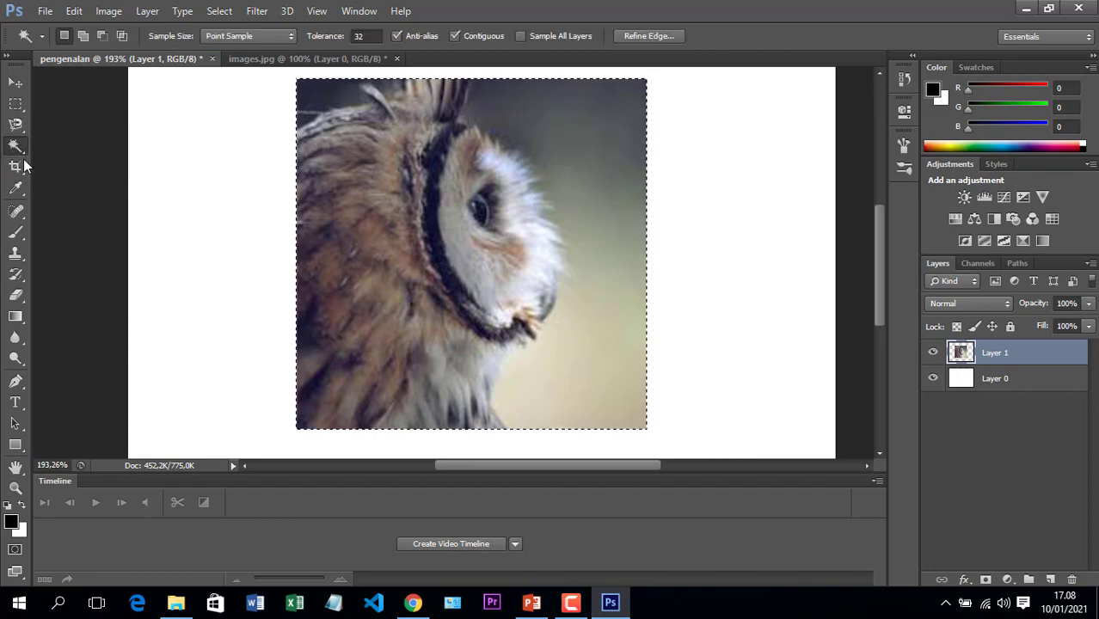
pyautogui.rightClick(17, 147)
pyautogui.click(77, 143)
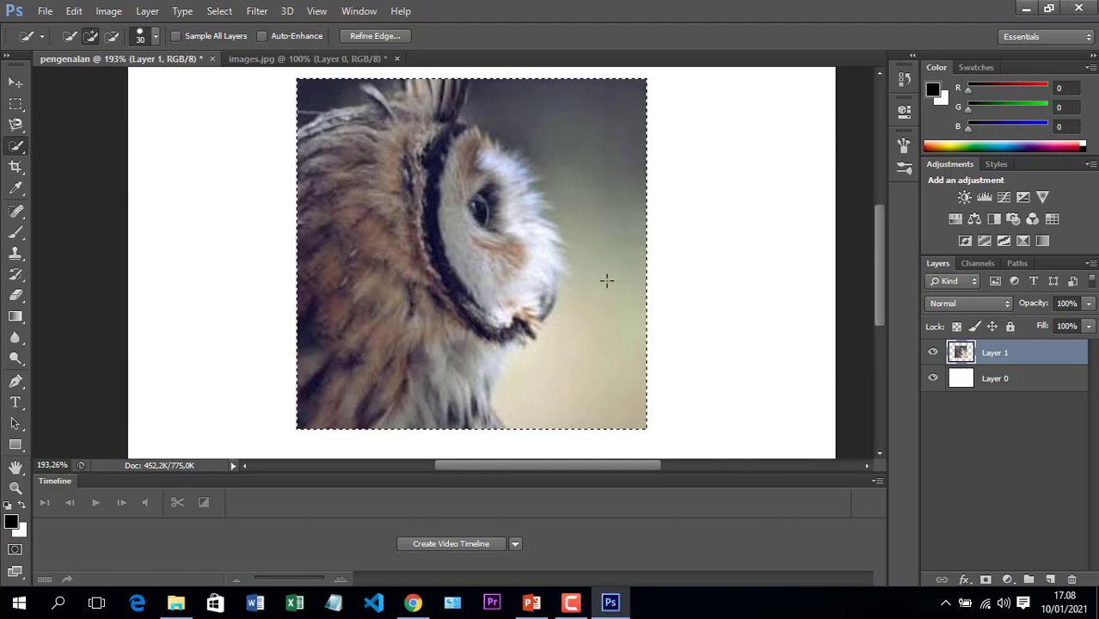
pyautogui.moveTo(764, 298)
pyautogui.mouseDown()
pyautogui.moveTo(753, 393)
pyautogui.moveTo(724, 305)
pyautogui.mouseUp()
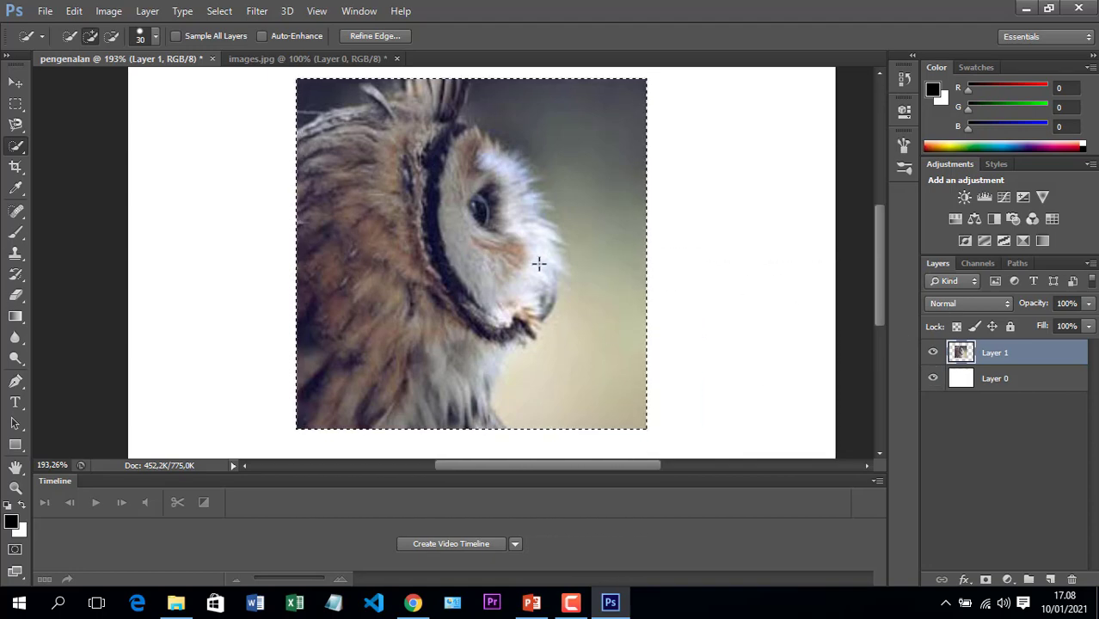
pyautogui.click(10, 110)
pyautogui.click(43, 160)
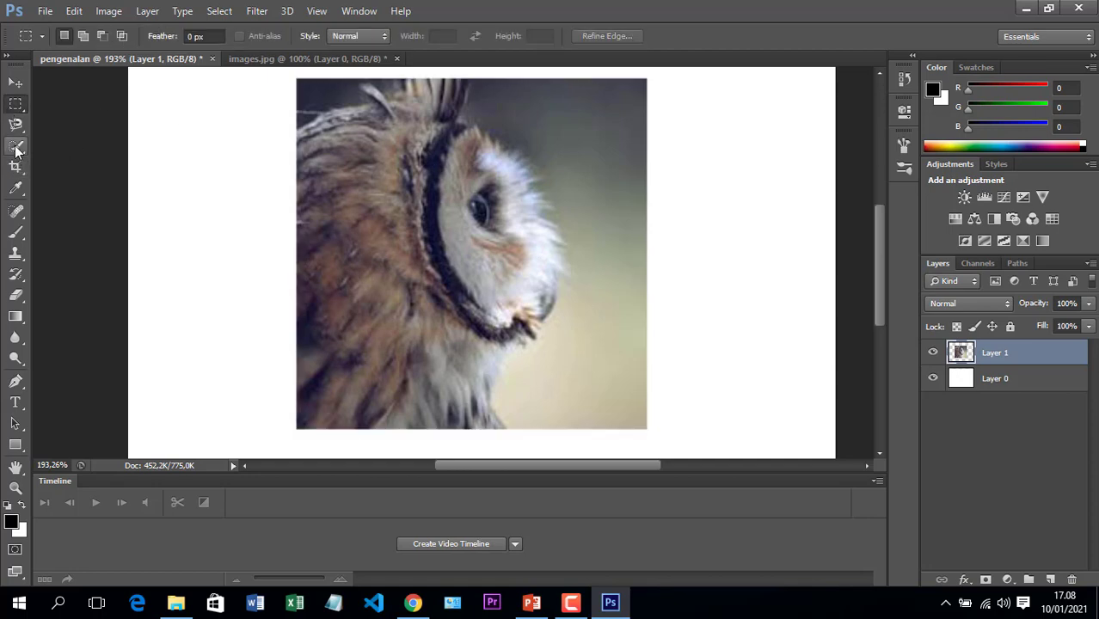
# Select the background in front of the owl with a single downward Quick Selection stroke
pyautogui.click(16, 145)
pyautogui.click(54, 148)
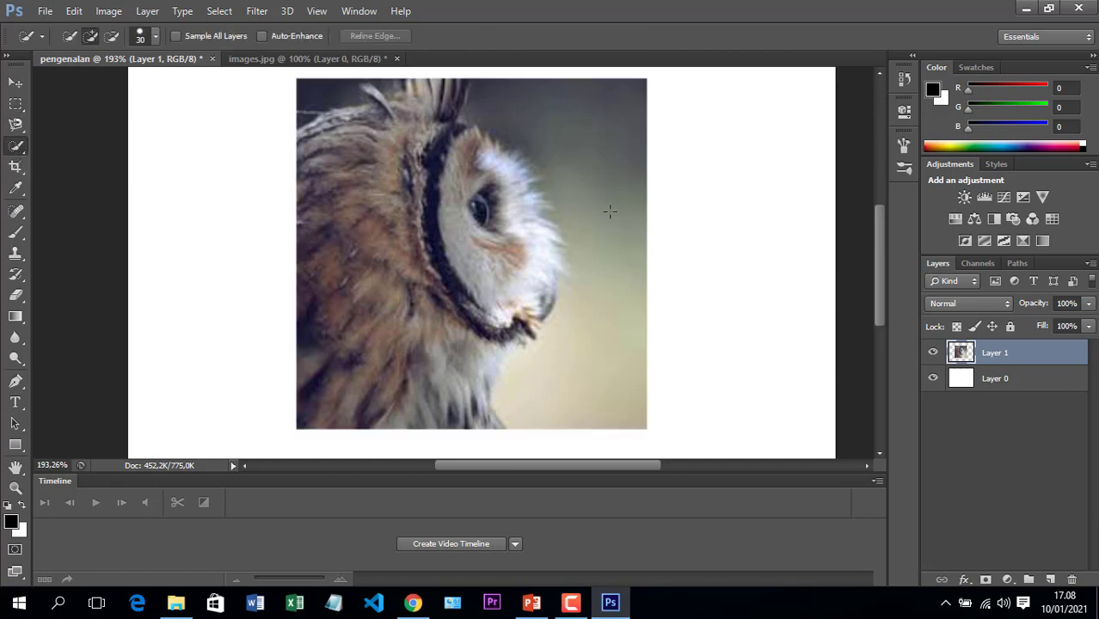
pyautogui.moveTo(599, 162)
pyautogui.mouseDown()
pyautogui.moveTo(492, 145)
pyautogui.moveTo(592, 279)
pyautogui.moveTo(598, 258)
pyautogui.moveTo(585, 344)
pyautogui.mouseUp()
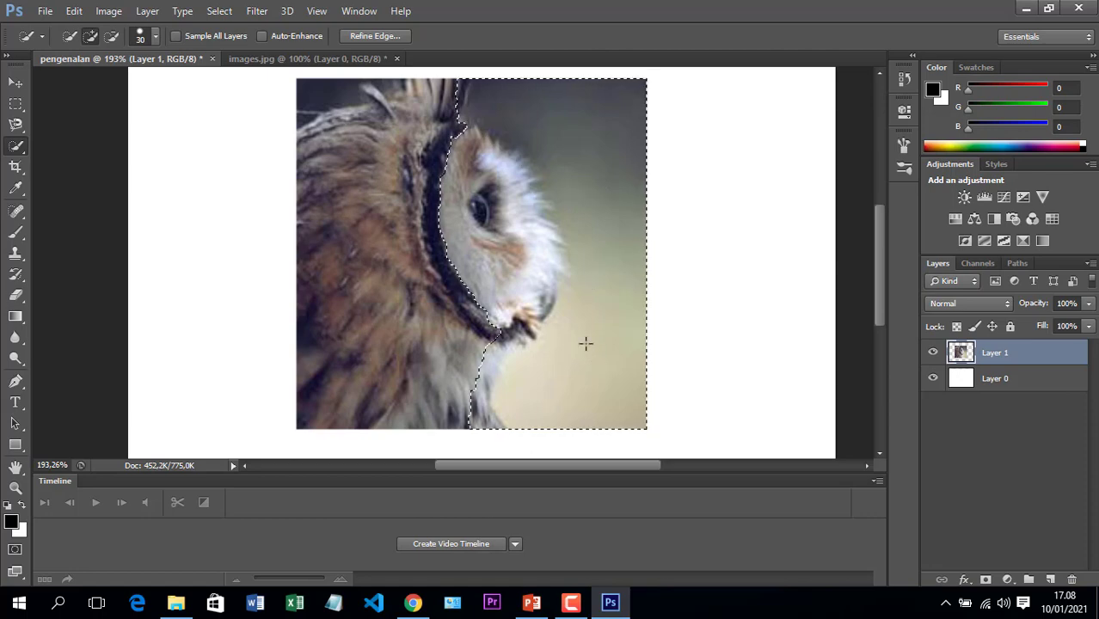
# Try selecting different dark and light background areas beside the owl with the Magic Wand tool, and deselect everything
pyautogui.rightClick(16, 146)
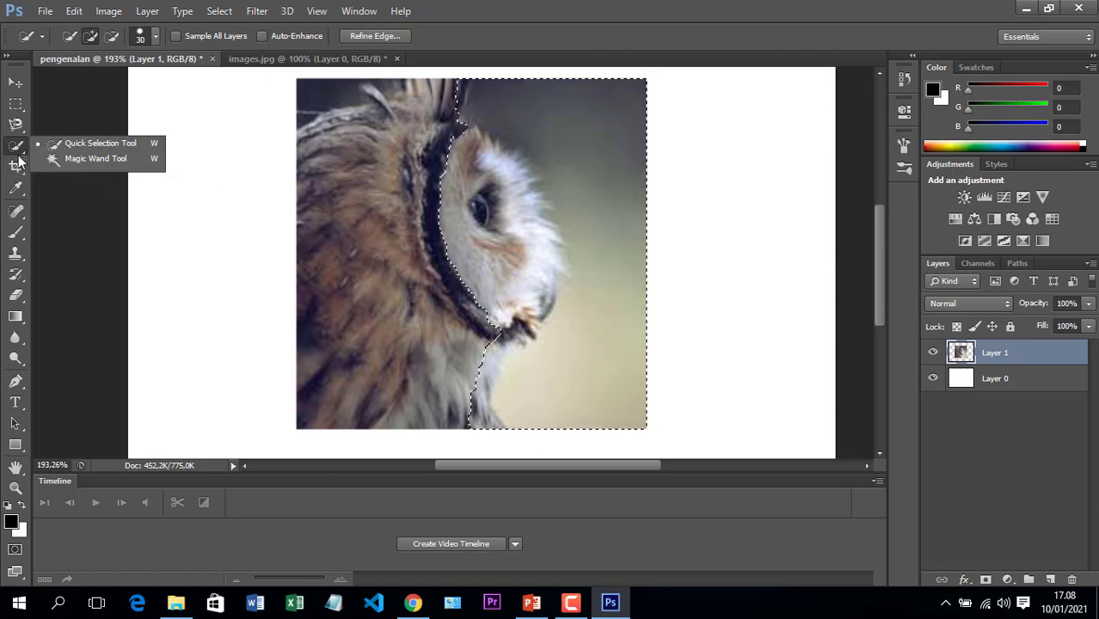
pyautogui.click(99, 159)
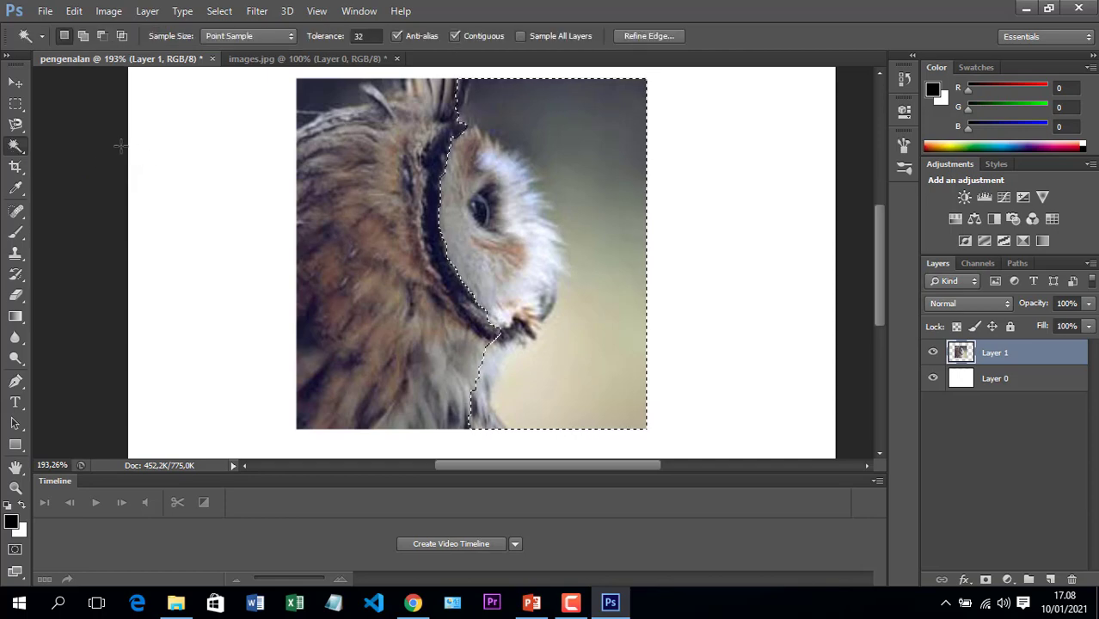
pyautogui.click(82, 137)
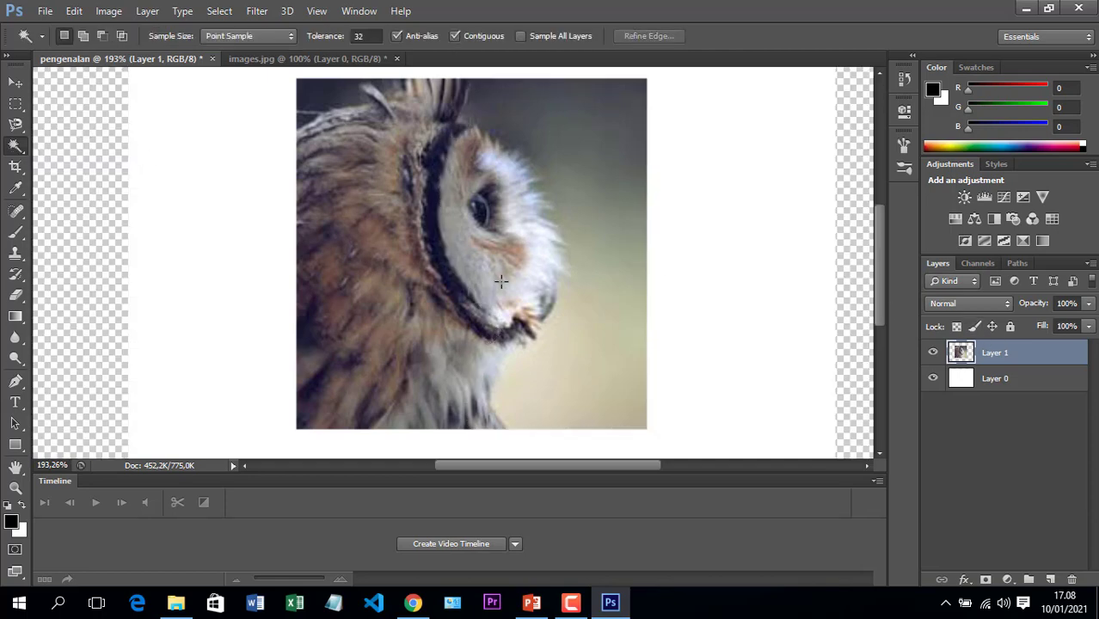
pyautogui.click(602, 259)
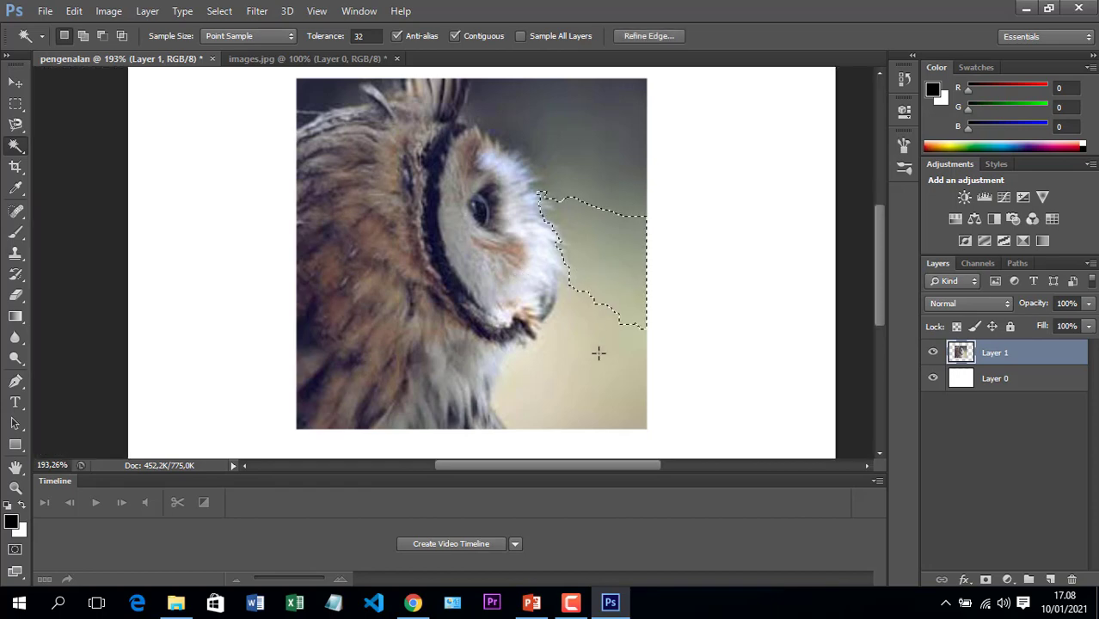
pyautogui.click(598, 353)
pyautogui.click(605, 209)
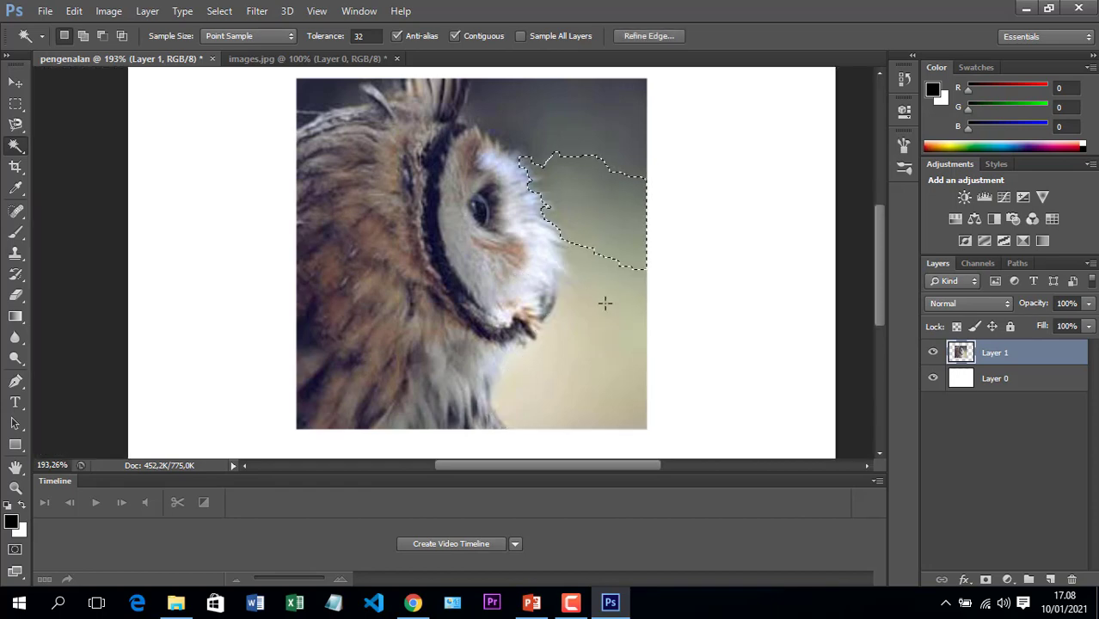
pyautogui.click(602, 349)
pyautogui.click(601, 203)
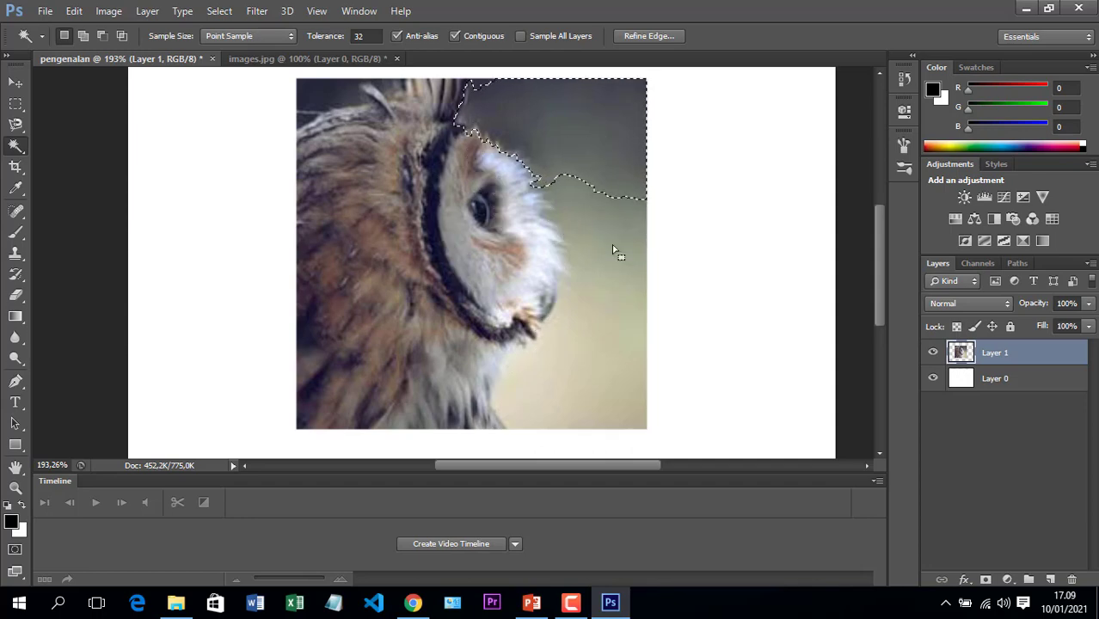
pyautogui.click(618, 250)
pyautogui.click(598, 327)
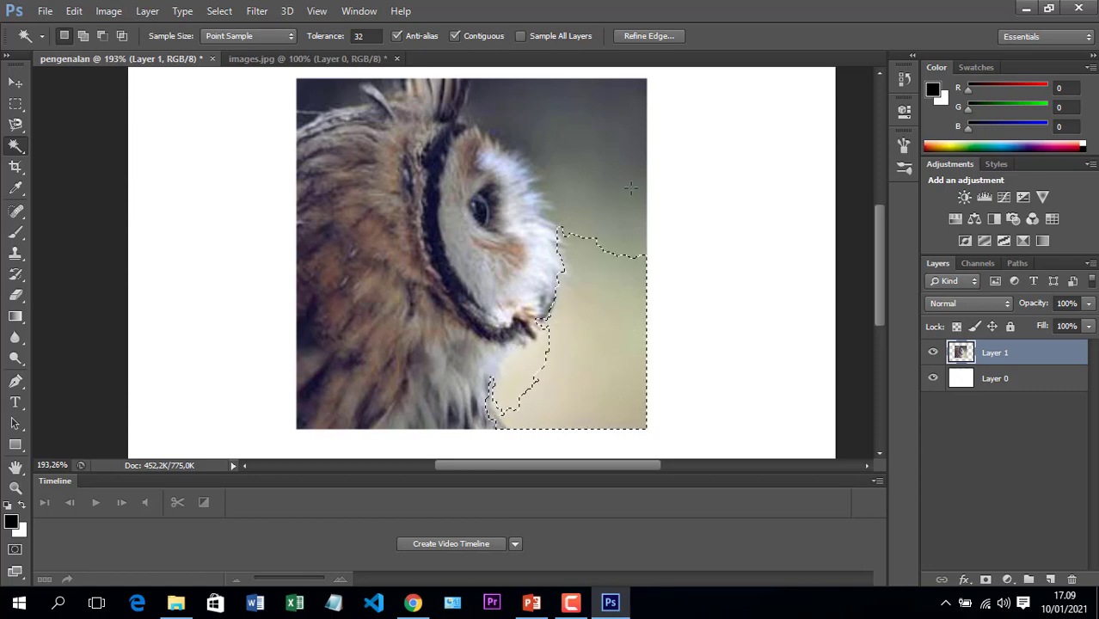
pyautogui.click(606, 139)
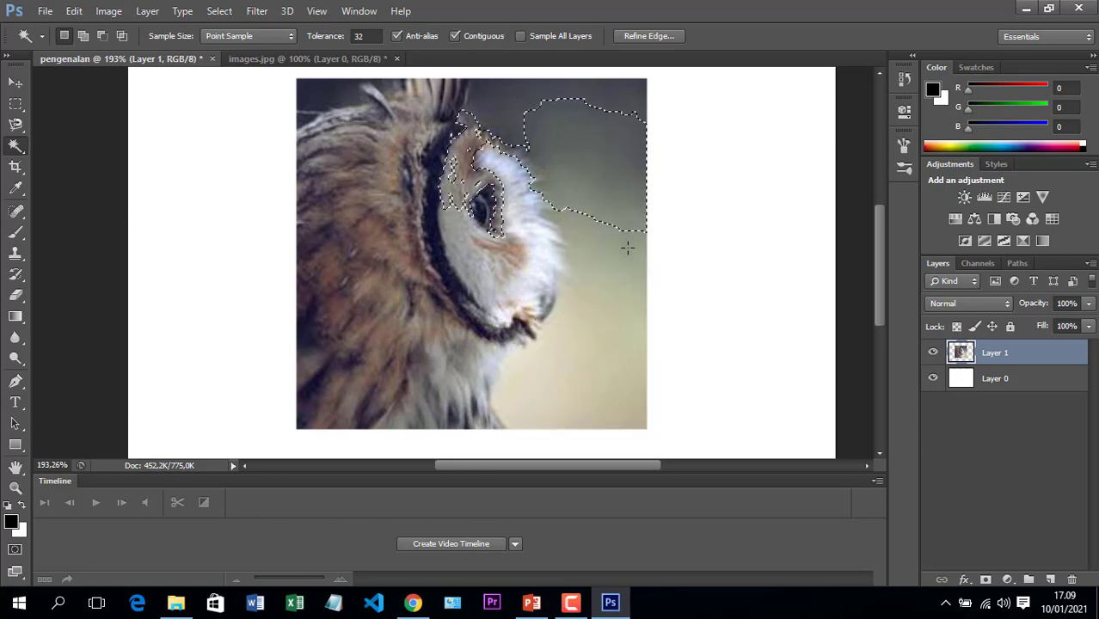
pyautogui.click(626, 353)
pyautogui.click(587, 368)
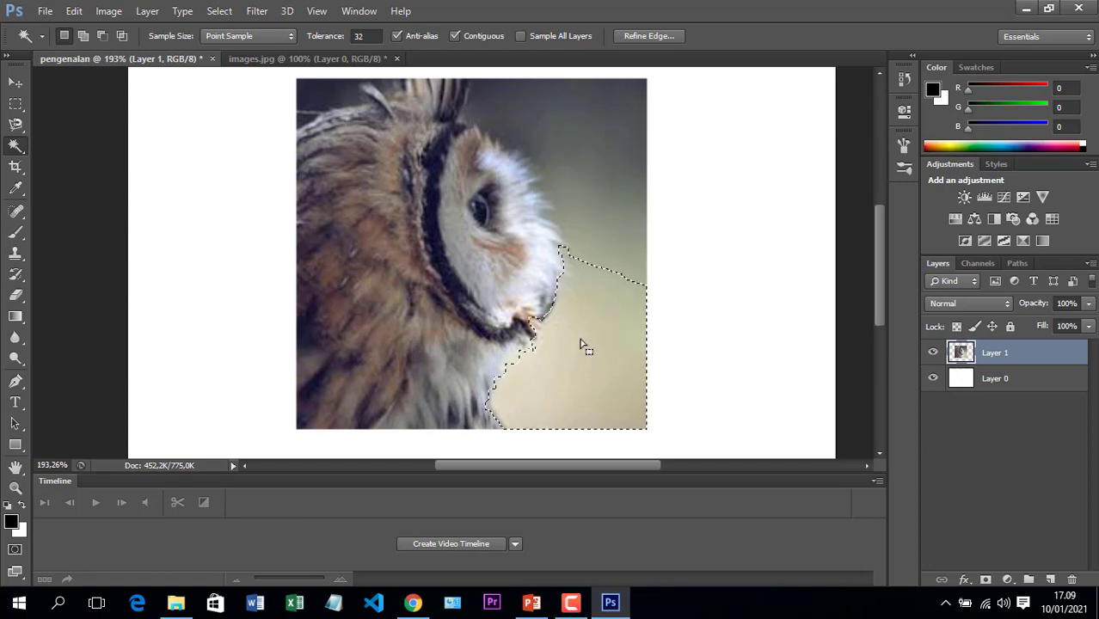
pyautogui.click(18, 104)
pyautogui.hotkey('ctrl', 'd')
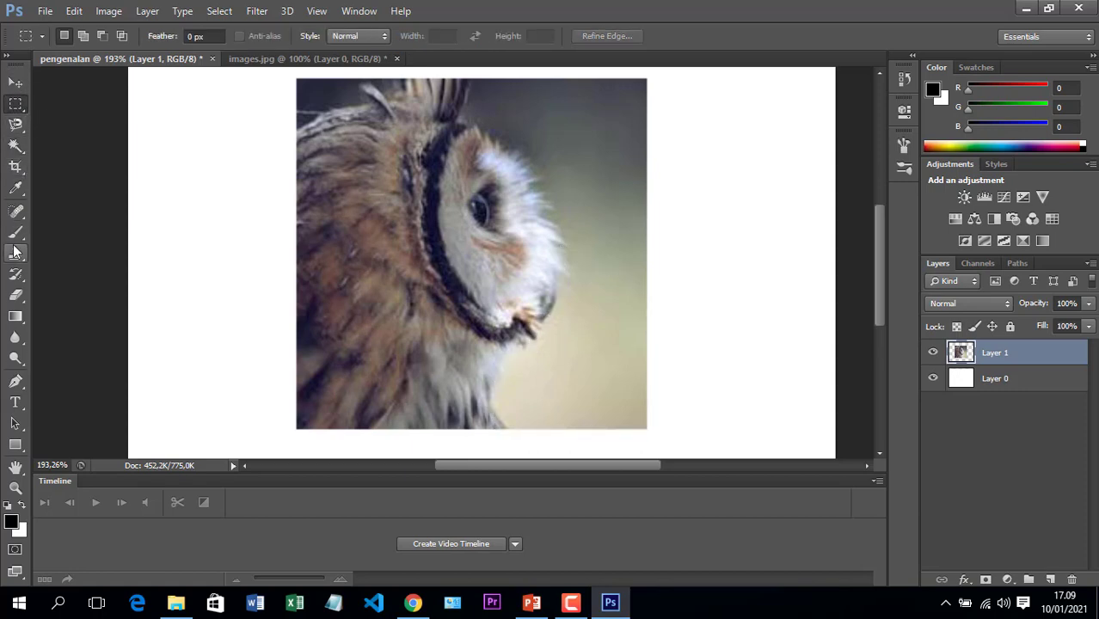
# Crop the canvas to the edges of the owl picture, removing the white margins on all four sides
pyautogui.click(19, 169)
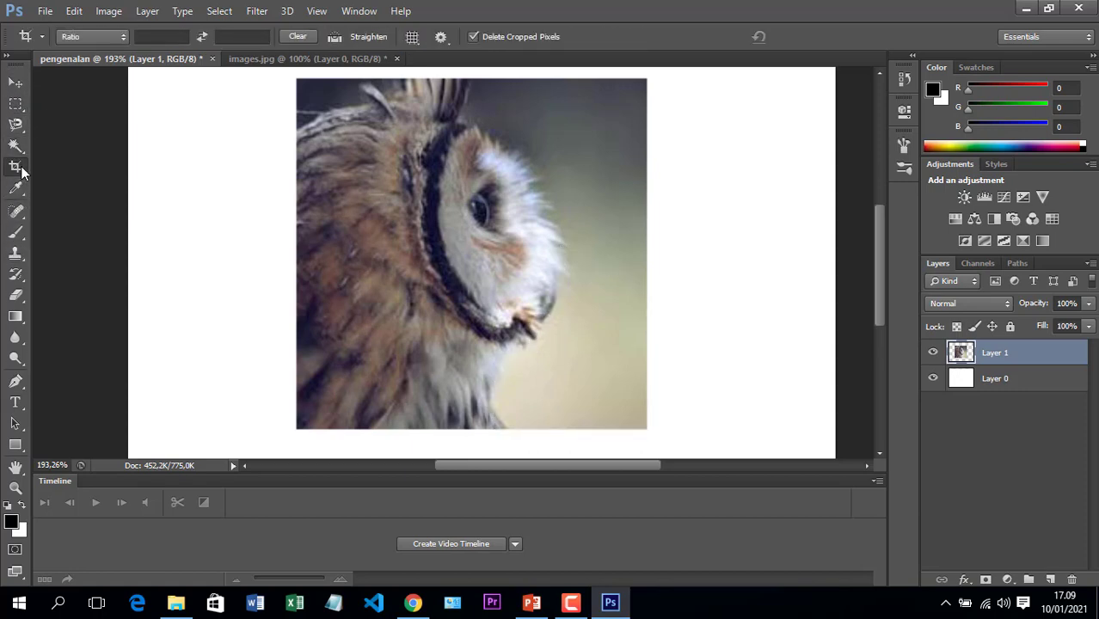
pyautogui.click(502, 243)
pyautogui.scroll(-1, 503, 247)
pyautogui.scroll(3, 504, 248)
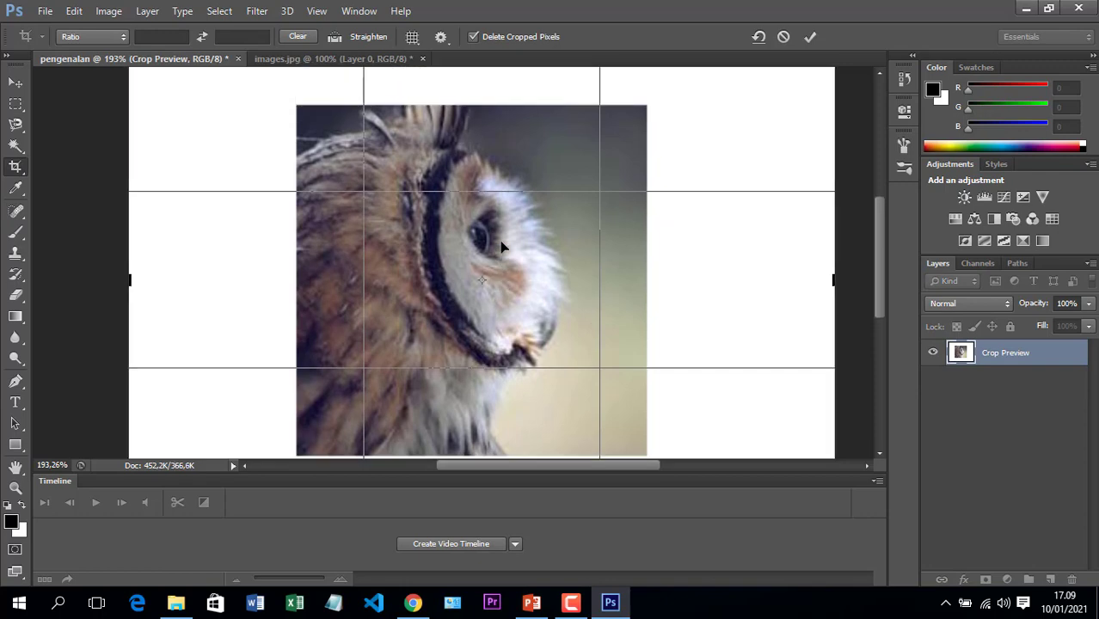
pyautogui.moveTo(127, 282); pyautogui.dragTo(213, 282)
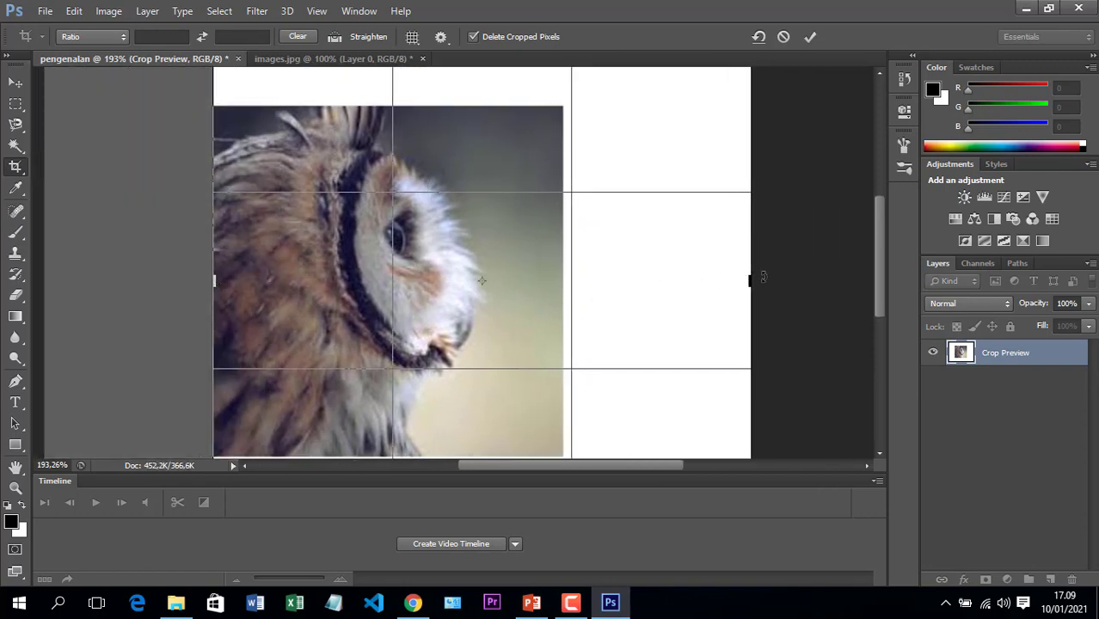
pyautogui.moveTo(751, 279); pyautogui.dragTo(658, 282)
pyautogui.scroll(-3, 560, 169)
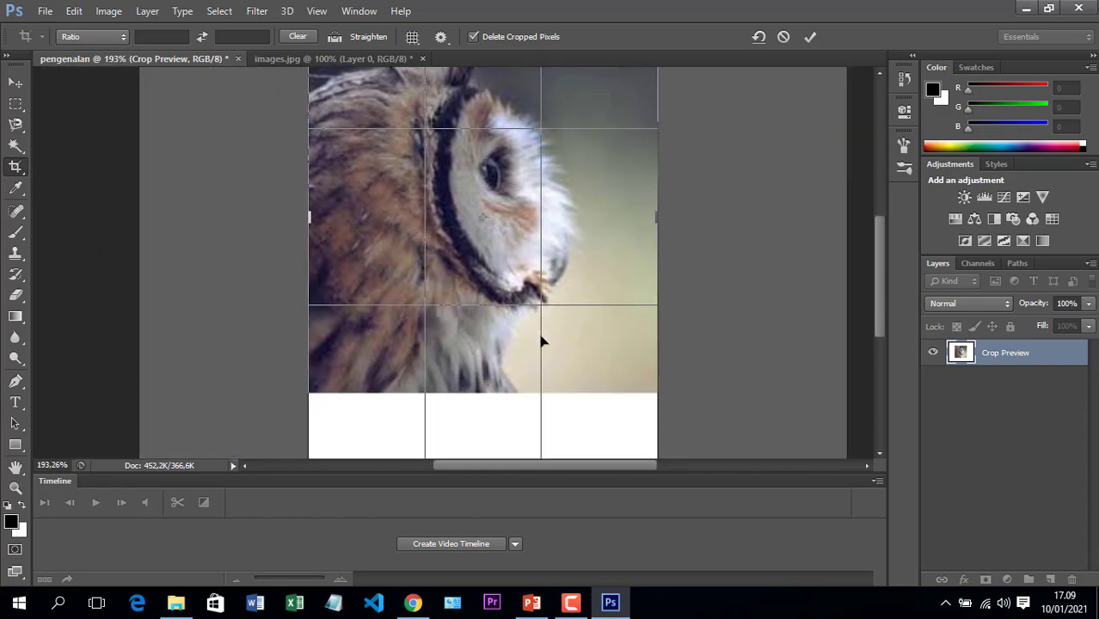
pyautogui.moveTo(488, 422); pyautogui.dragTo(480, 363)
pyautogui.scroll(5, 482, 344)
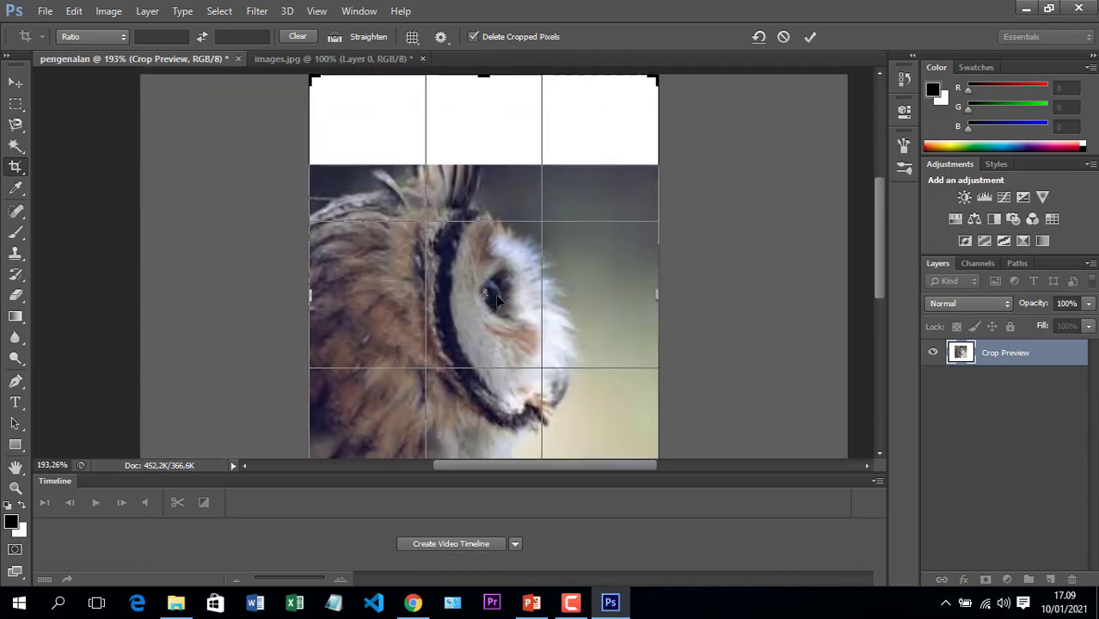
pyautogui.moveTo(486, 139); pyautogui.dragTo(485, 182)
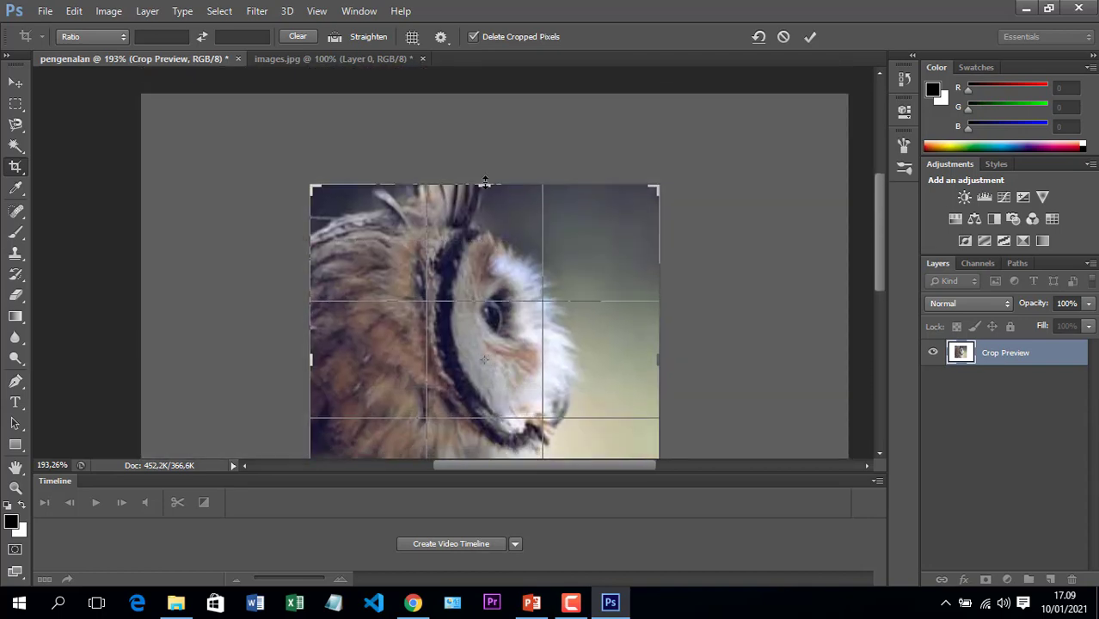
pyautogui.click(807, 42)
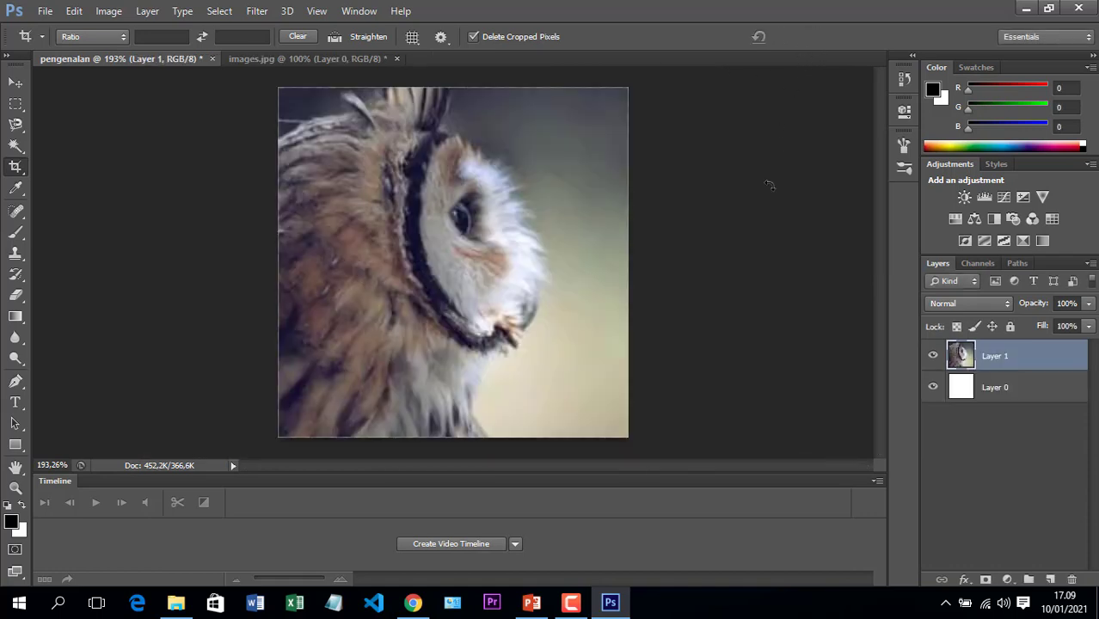
# Apply the crop again at the picture's current edges and switch to the Move tool
pyautogui.click(934, 388)
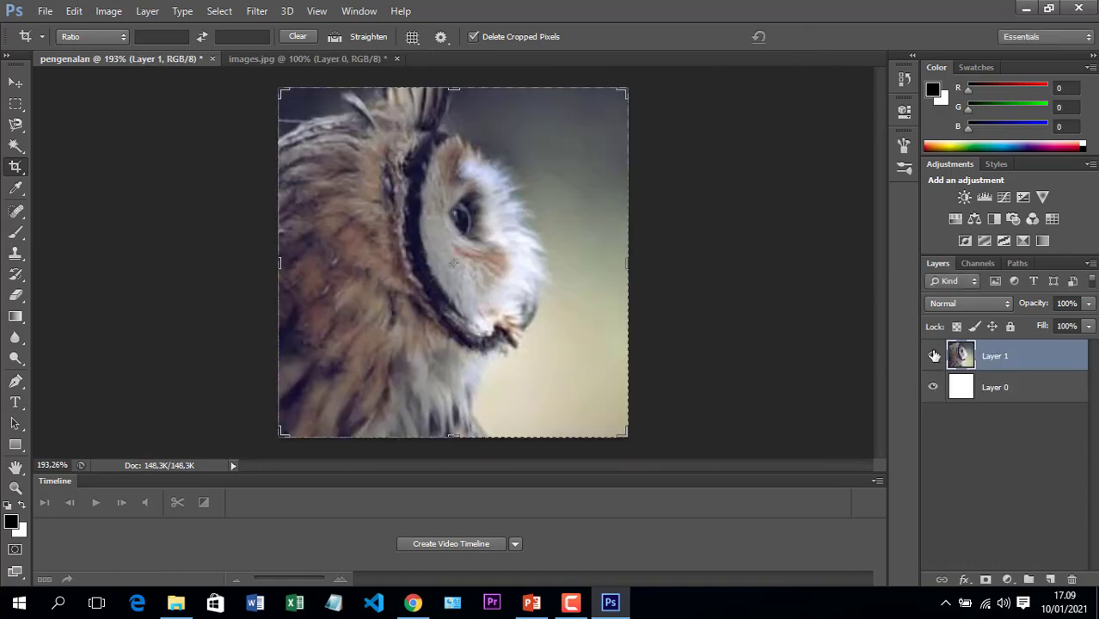
pyautogui.click(807, 338)
pyautogui.click(810, 38)
pyautogui.click(792, 344)
pyautogui.click(15, 82)
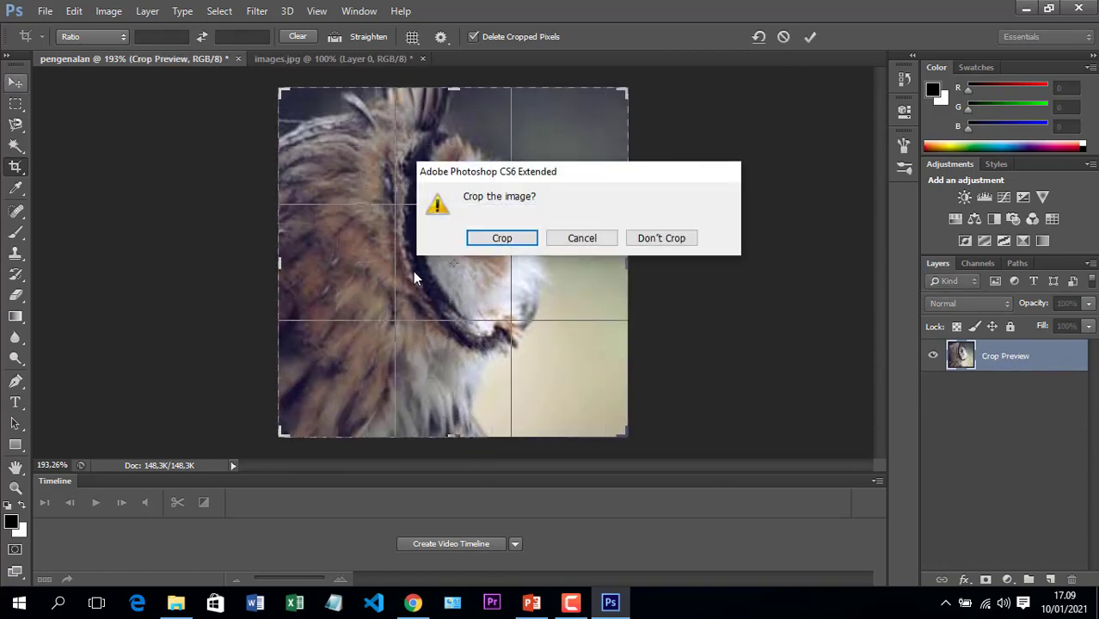
pyautogui.click(501, 238)
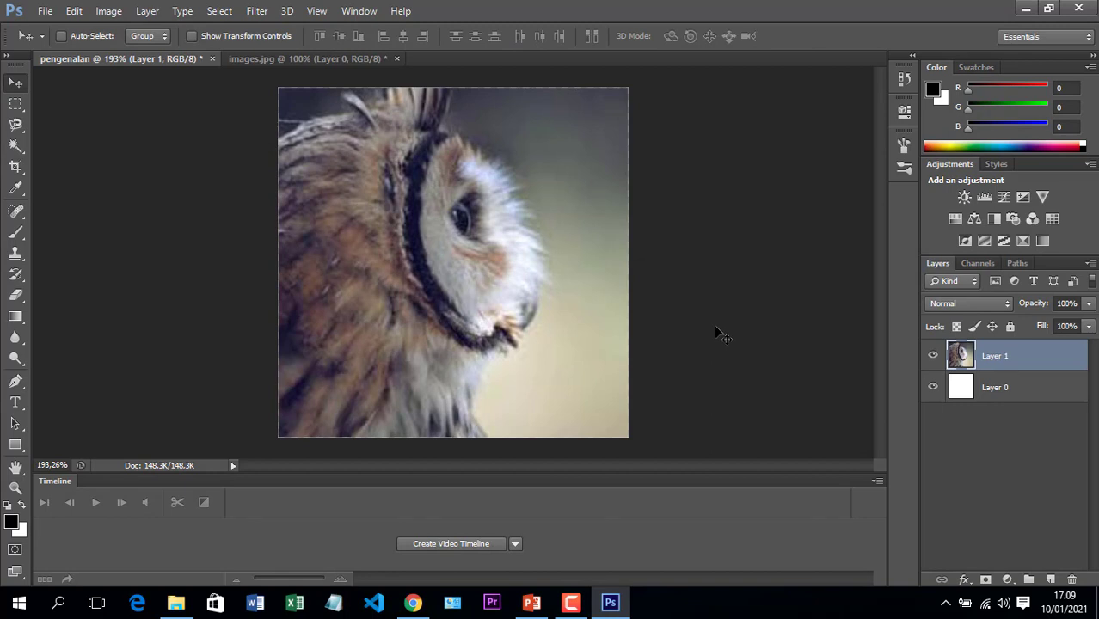
# Toggle the visibility of Layer 1 to inspect the cropped picture, and undo the crop
pyautogui.click(932, 355)
pyautogui.click(933, 355)
pyautogui.hotkey('ctrl', 'z')
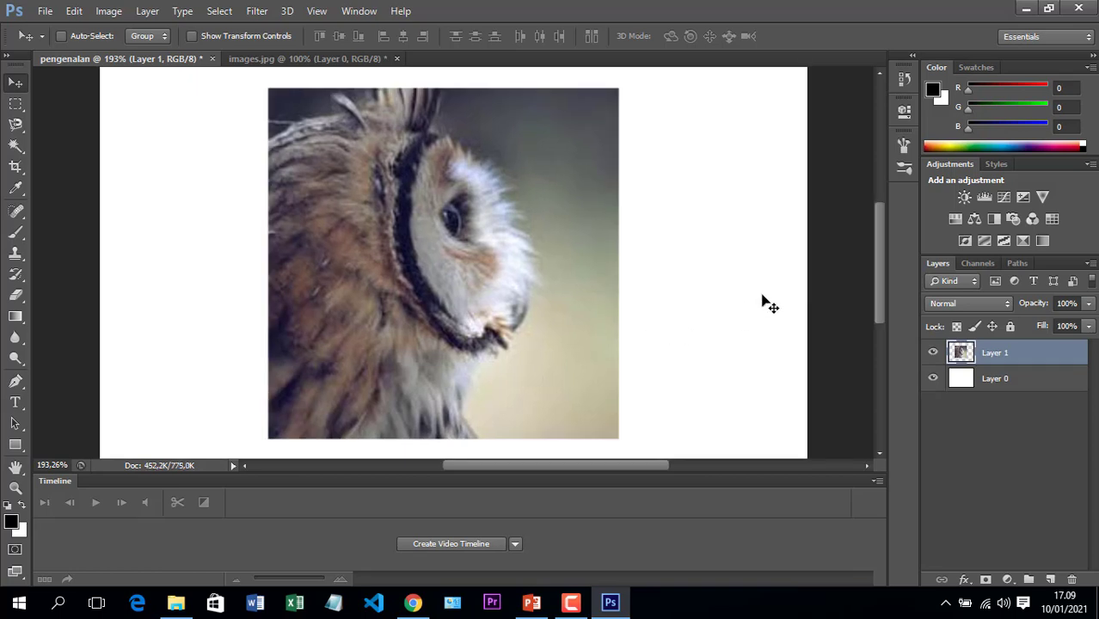
# Sample the dark and then the light beige background beside the owl with the Eyedropper, and brush a vertical scribble on the white margin behind it
pyautogui.click(24, 194)
pyautogui.rightClick(21, 197)
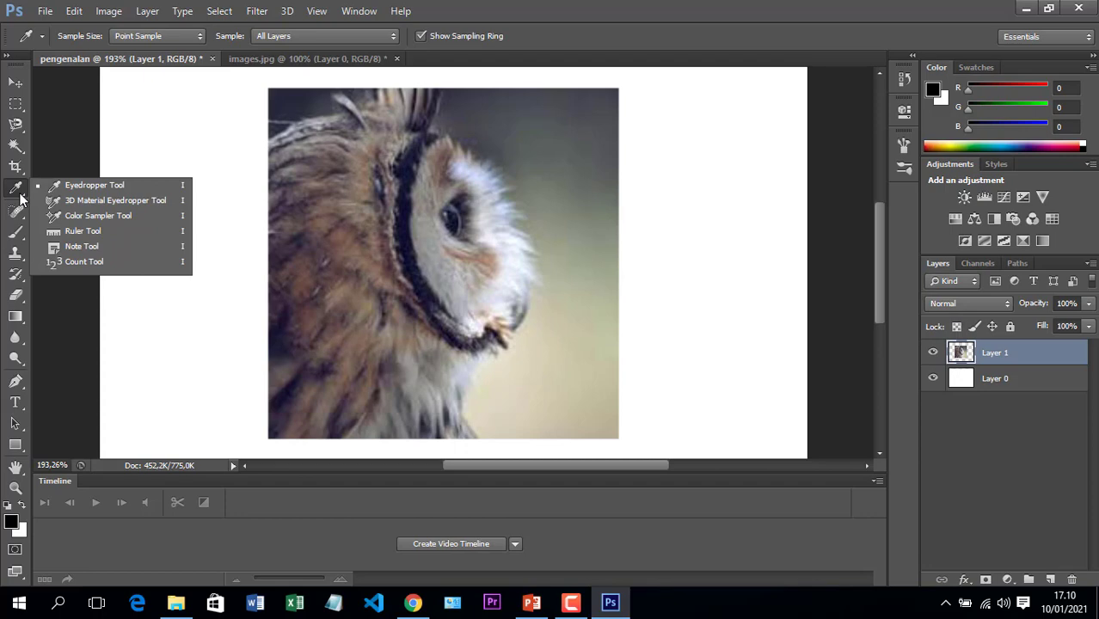
pyautogui.click(73, 186)
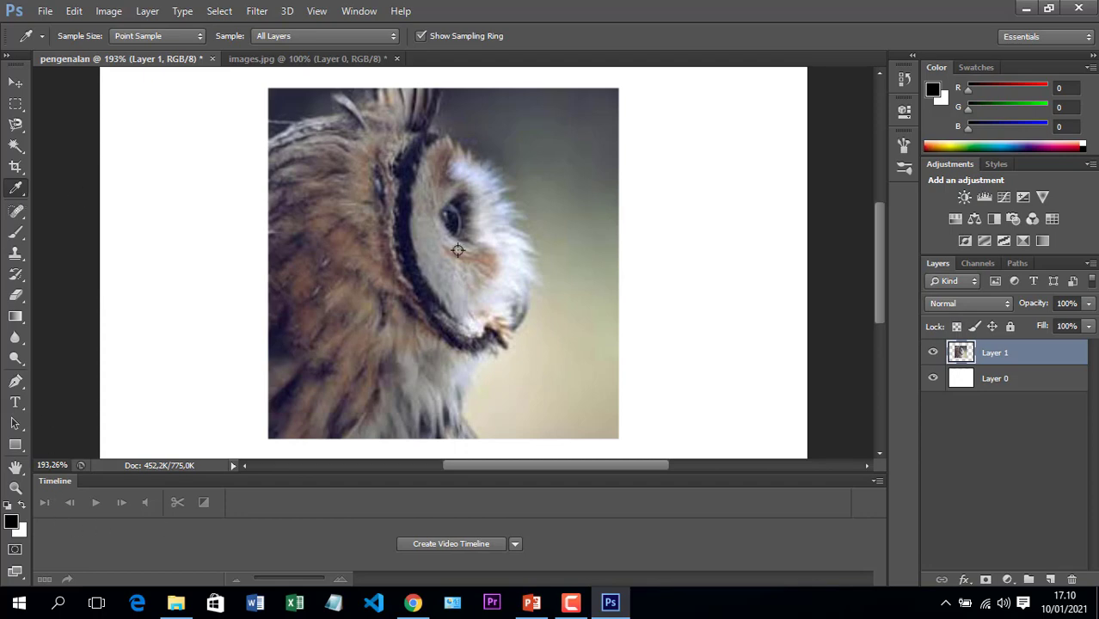
pyautogui.click(585, 171)
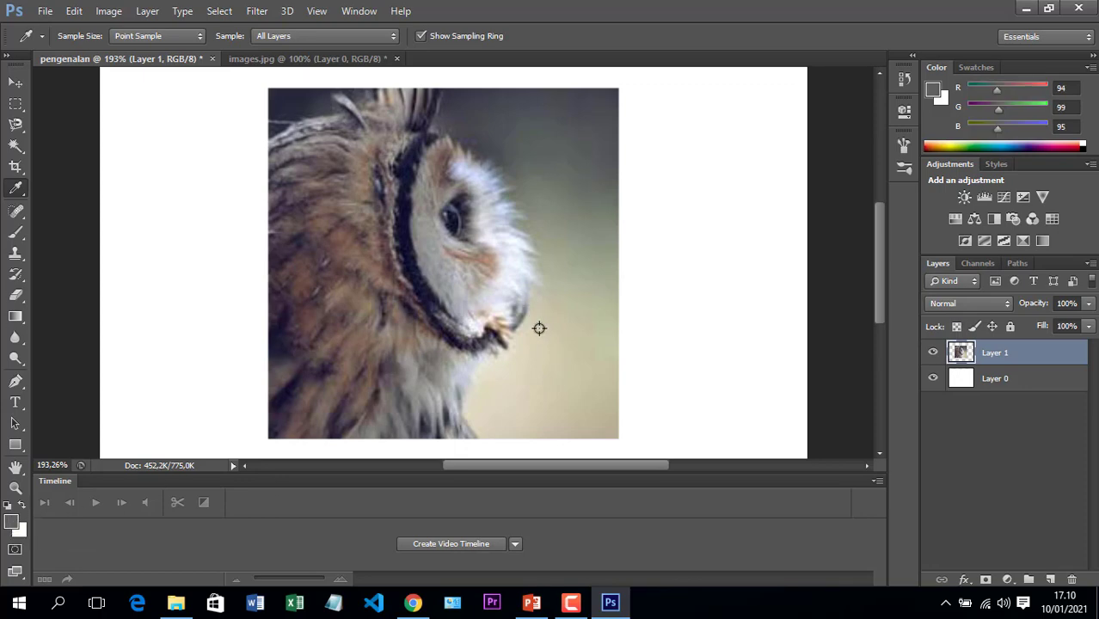
pyautogui.click(572, 355)
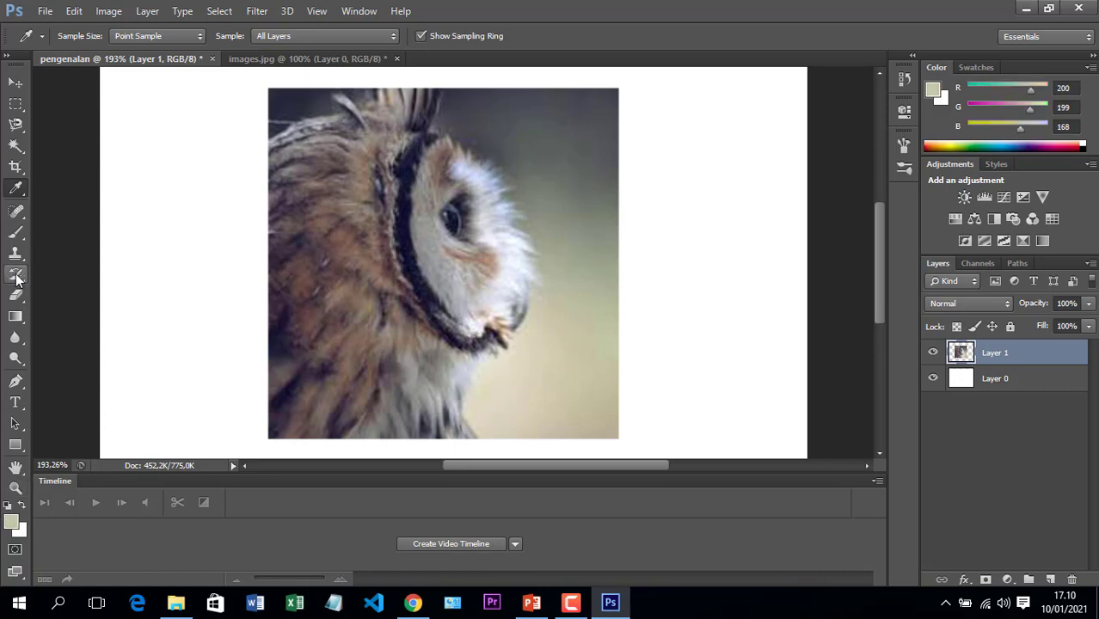
pyautogui.click(17, 233)
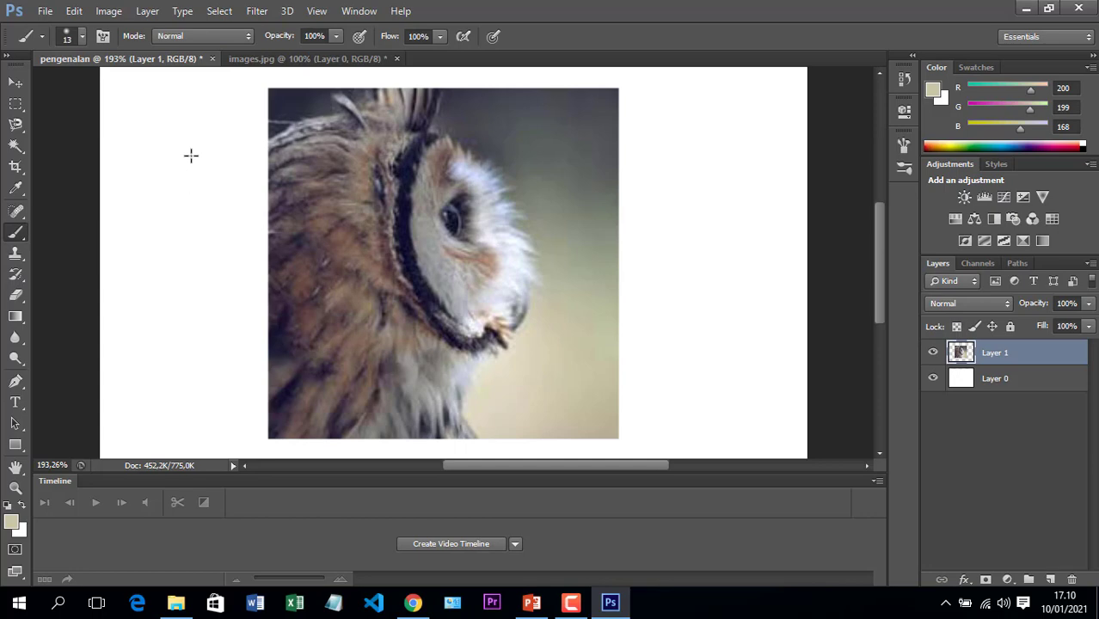
pyautogui.moveTo(191, 154)
pyautogui.mouseDown()
pyautogui.moveTo(174, 224)
pyautogui.moveTo(207, 182)
pyautogui.moveTo(184, 254)
pyautogui.moveTo(197, 259)
pyautogui.moveTo(208, 321)
pyautogui.moveTo(175, 216)
pyautogui.mouseUp()
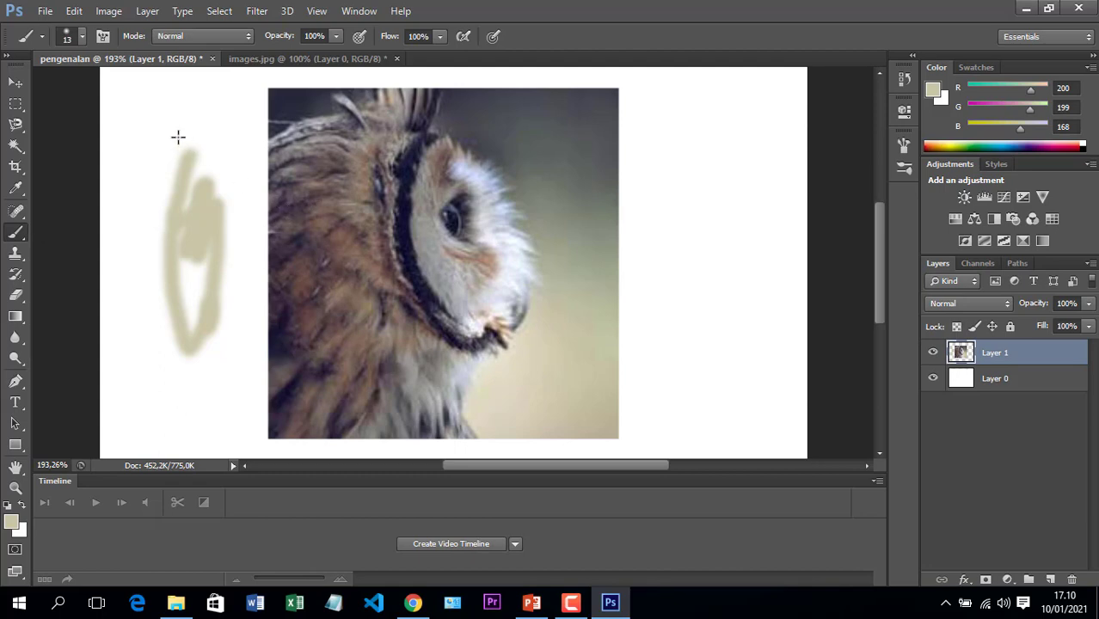
# Look at the brush's blending modes, its presets and the foreground color's picker without changing anything
pyautogui.click(236, 36)
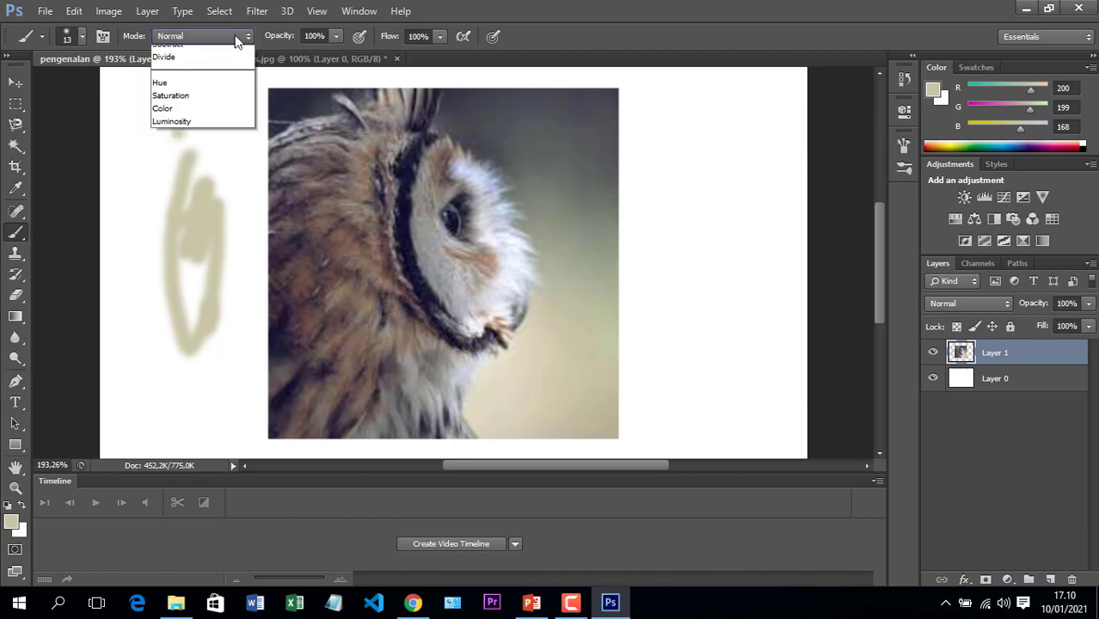
pyautogui.click(235, 35)
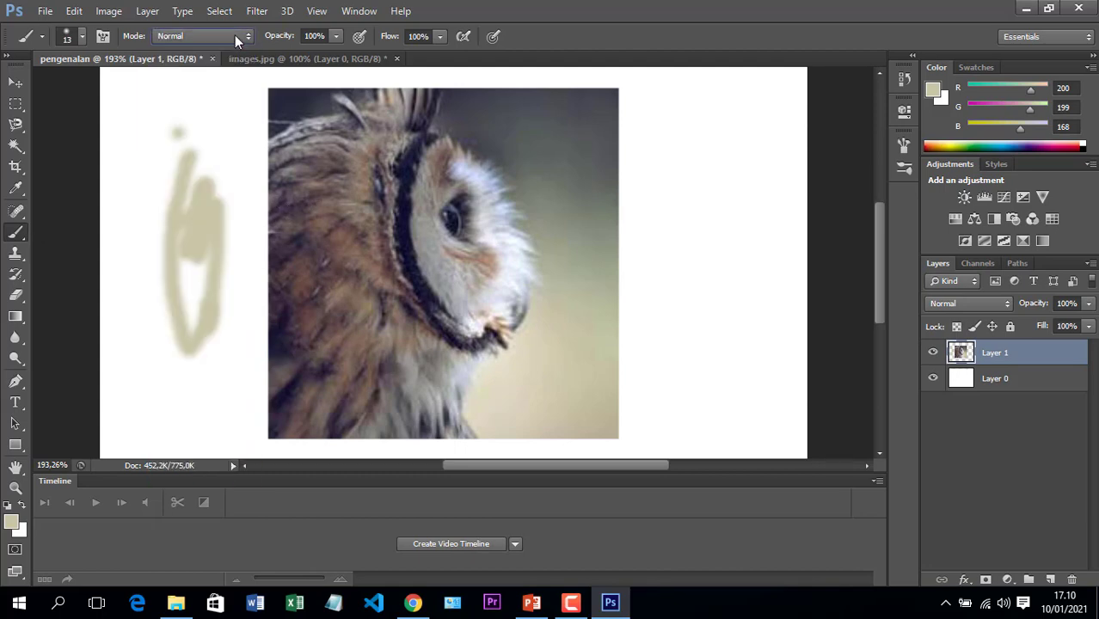
pyautogui.click(84, 34)
pyautogui.click(85, 34)
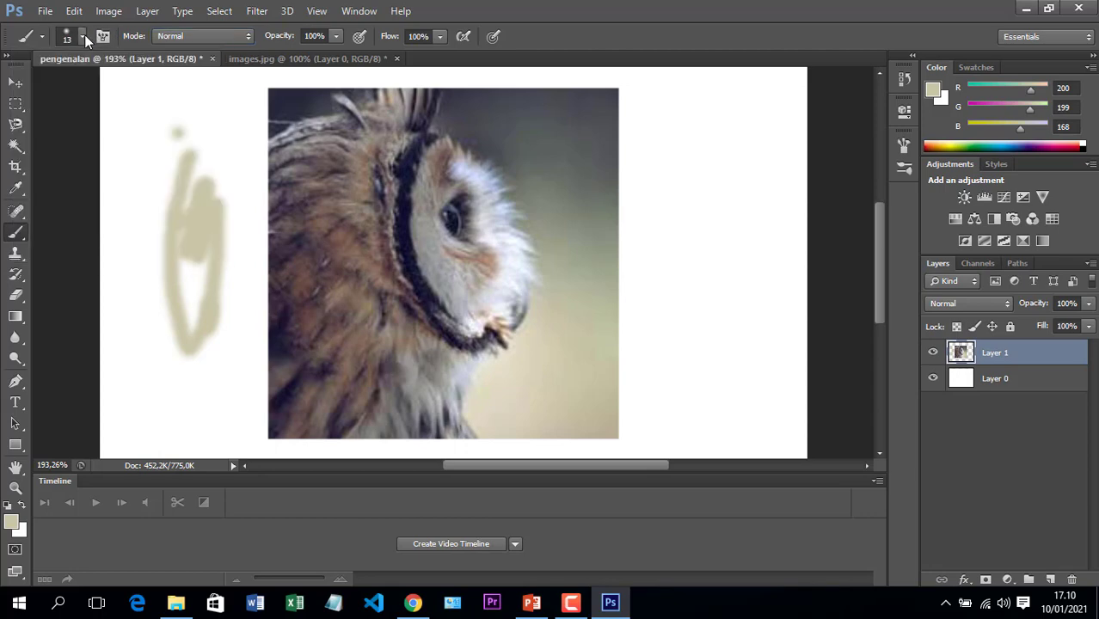
pyautogui.click(11, 522)
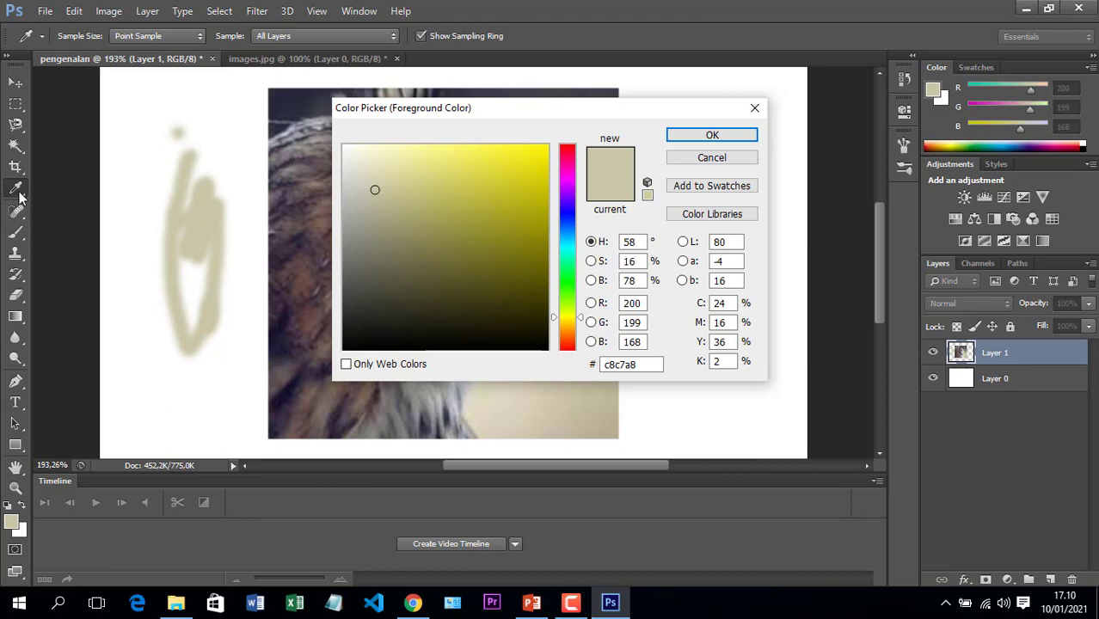
pyautogui.click(755, 107)
pyautogui.press('b')
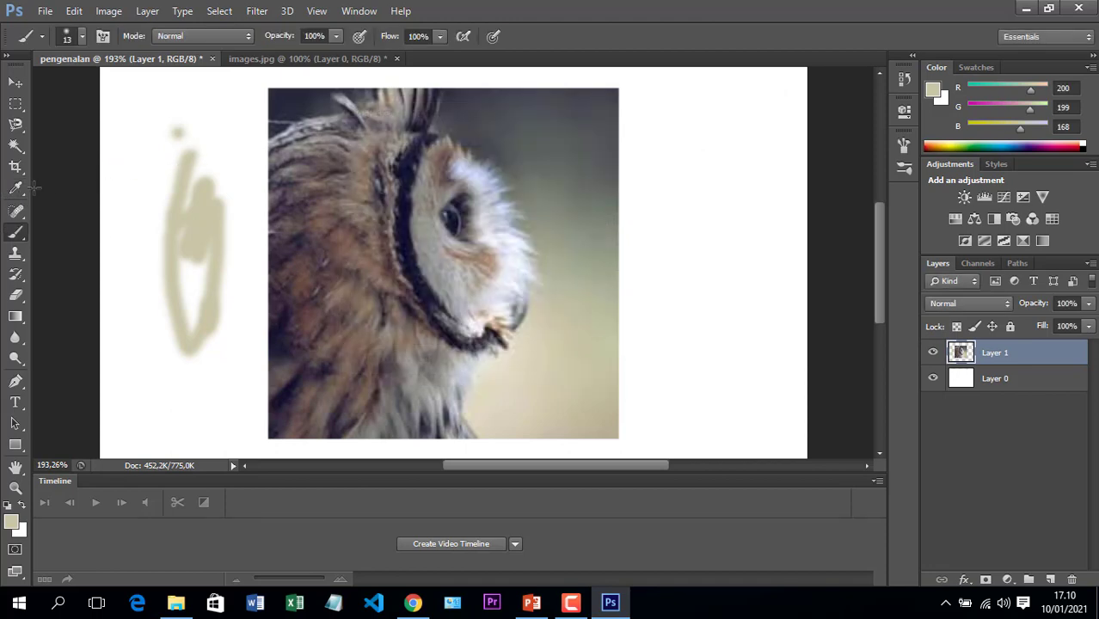
# Try the 3D Material Eyedropper, place color samplers on the owl's brown feathers and white face, and collapse the color read-out
pyautogui.click(16, 187)
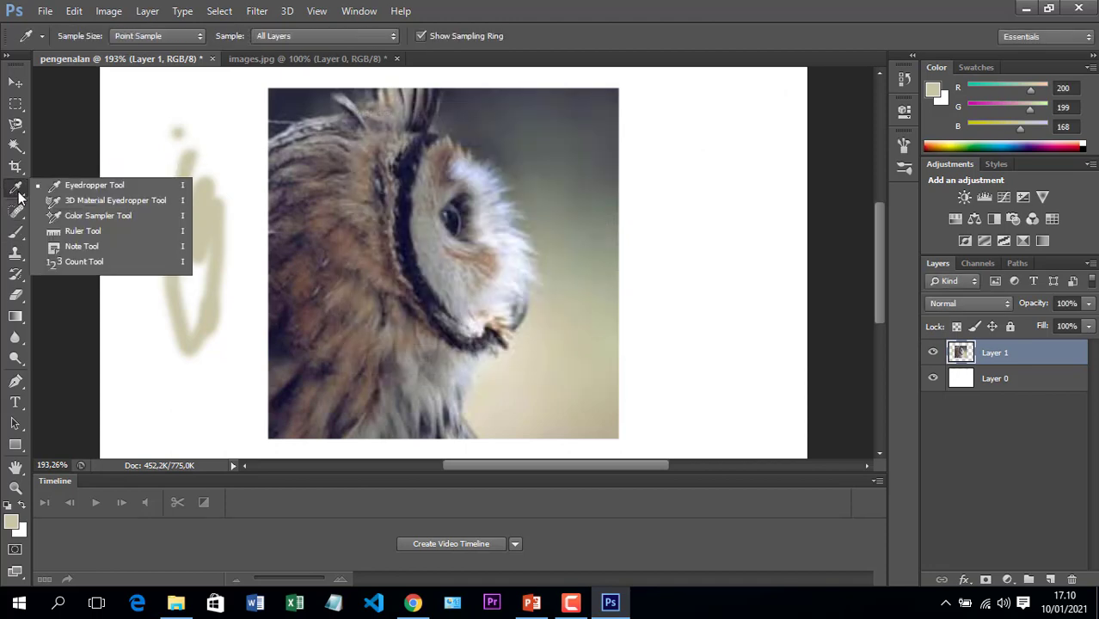
pyautogui.click(70, 205)
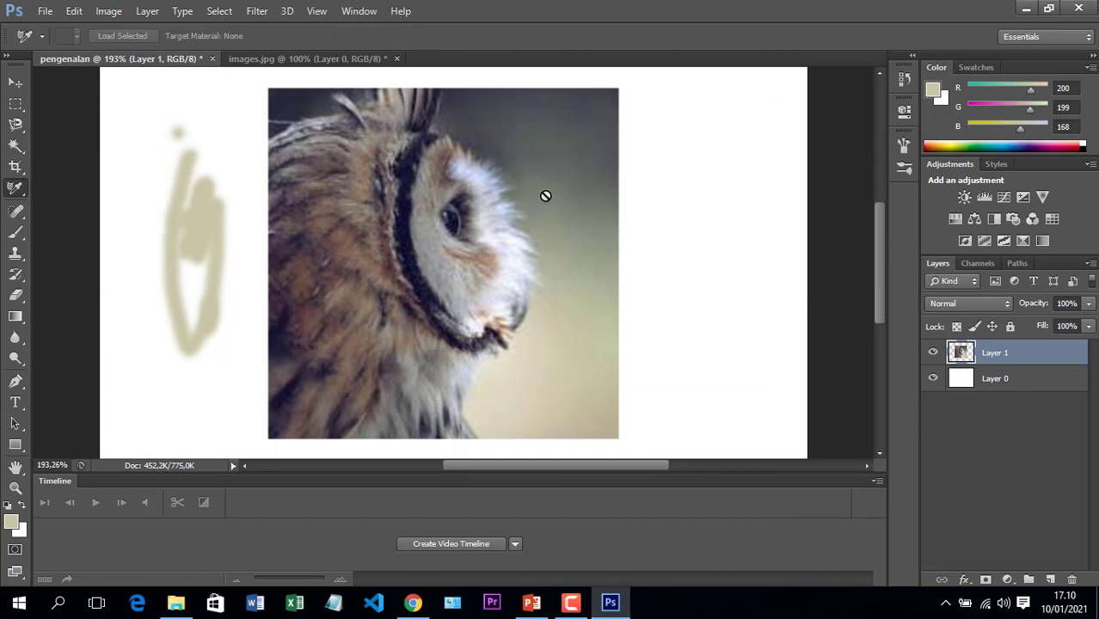
pyautogui.click(15, 189)
pyautogui.click(79, 216)
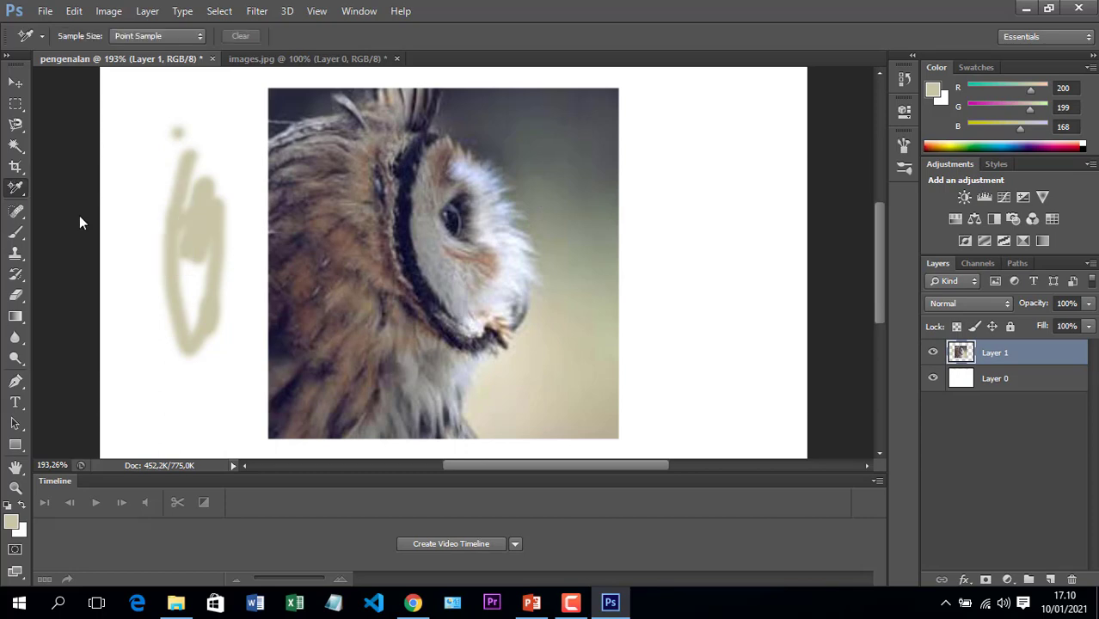
pyautogui.click(365, 298)
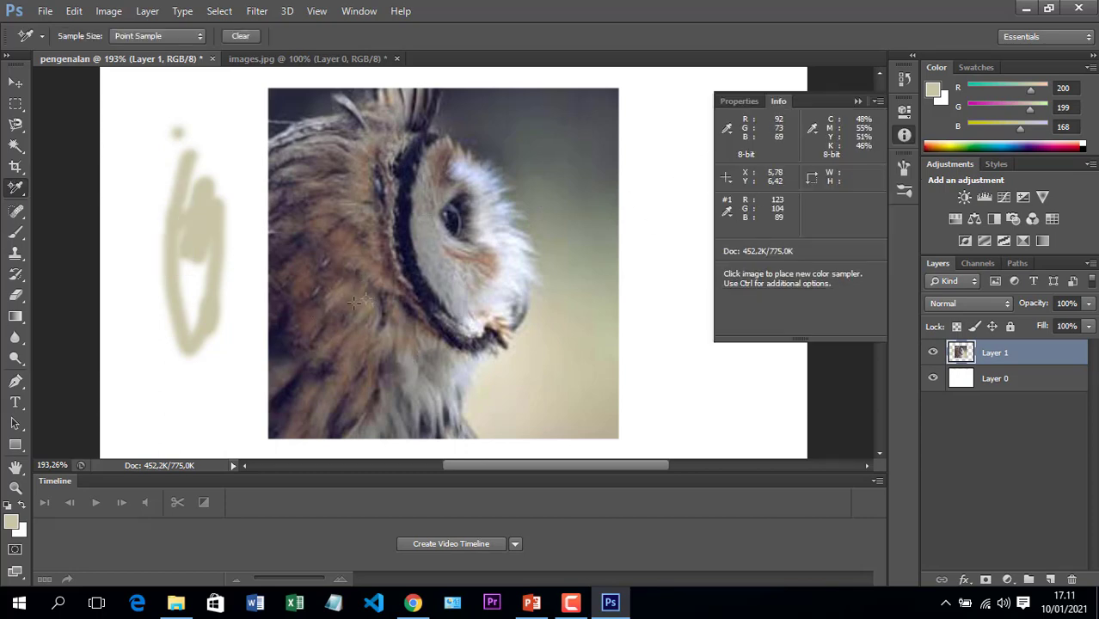
pyautogui.click(517, 271)
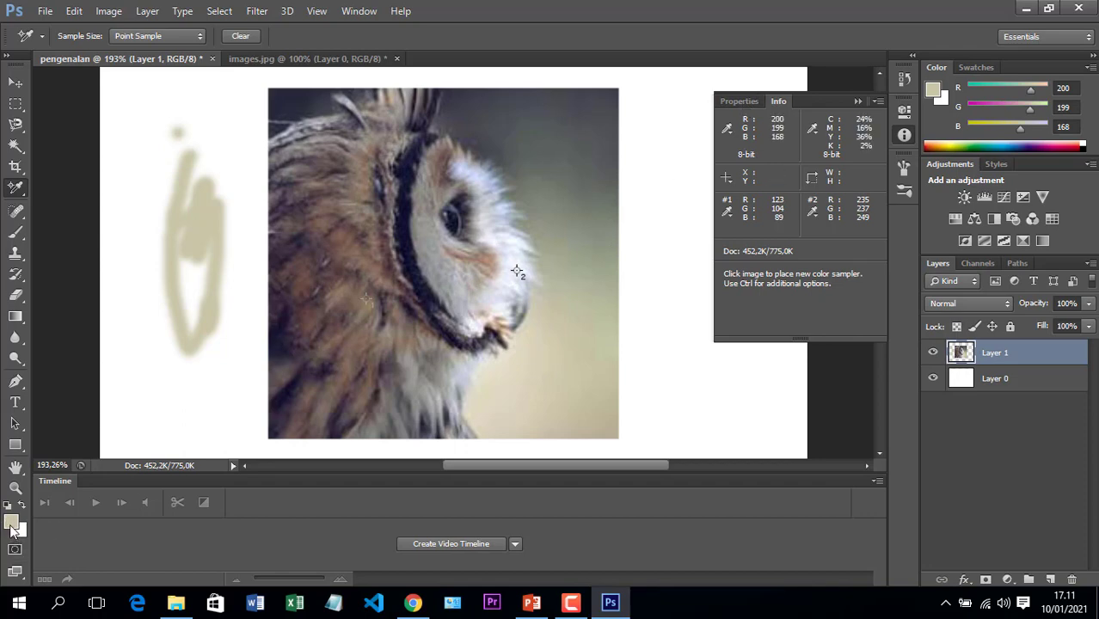
pyautogui.click(858, 100)
# Measure a diagonal across the owl's face, the picture's bottom edge and its top edge with the Ruler tool
pyautogui.click(15, 188)
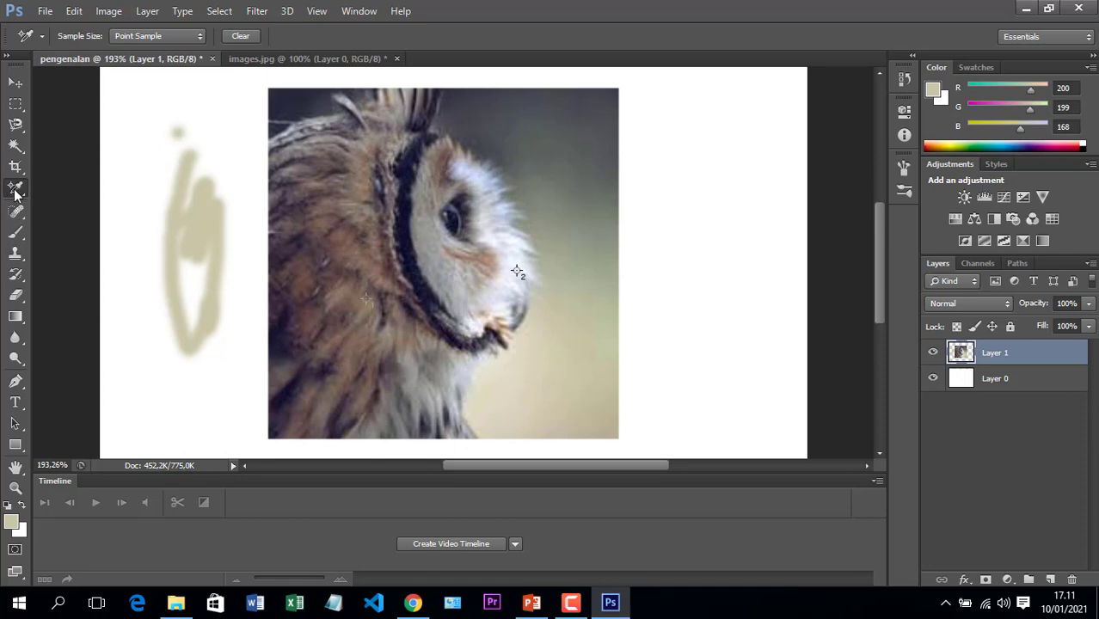
pyautogui.click(52, 232)
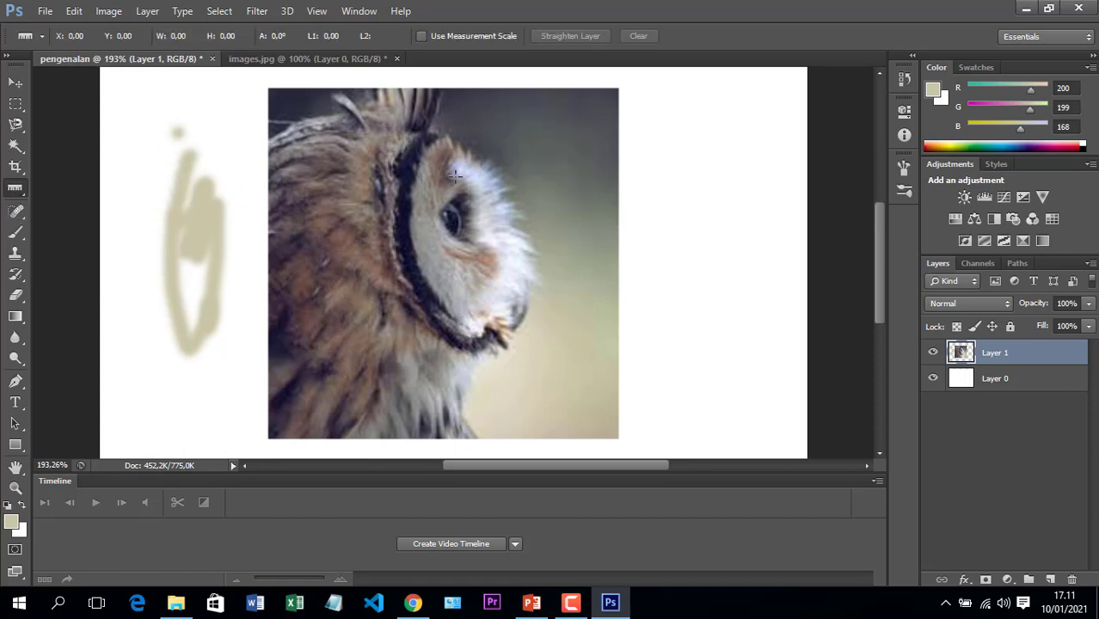
pyautogui.moveTo(439, 163); pyautogui.dragTo(524, 354)
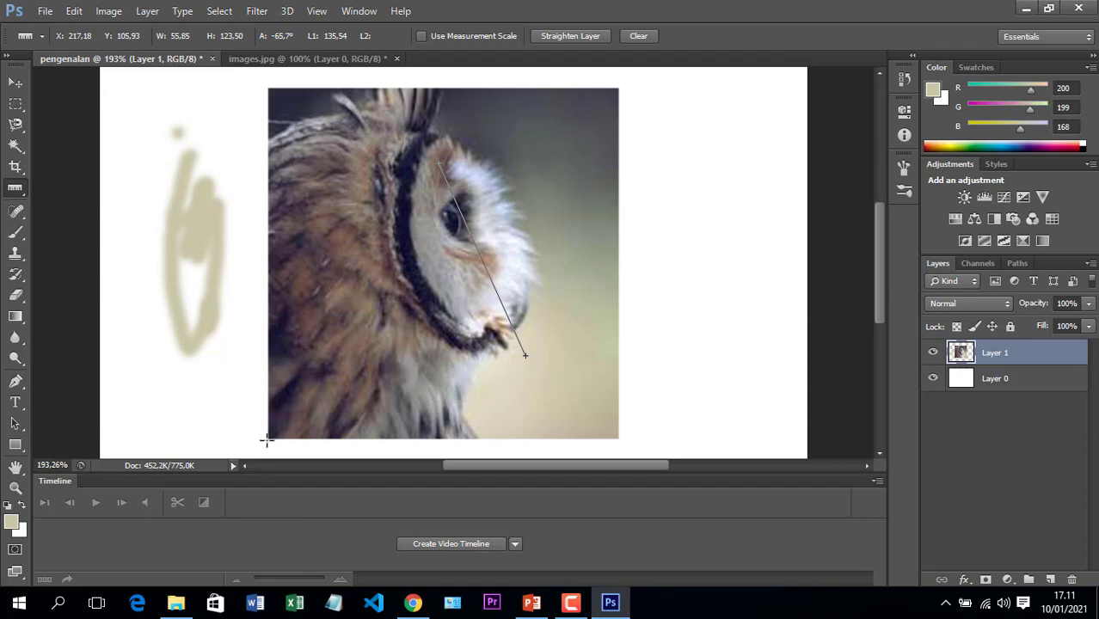
pyautogui.moveTo(267, 439); pyautogui.dragTo(622, 437)
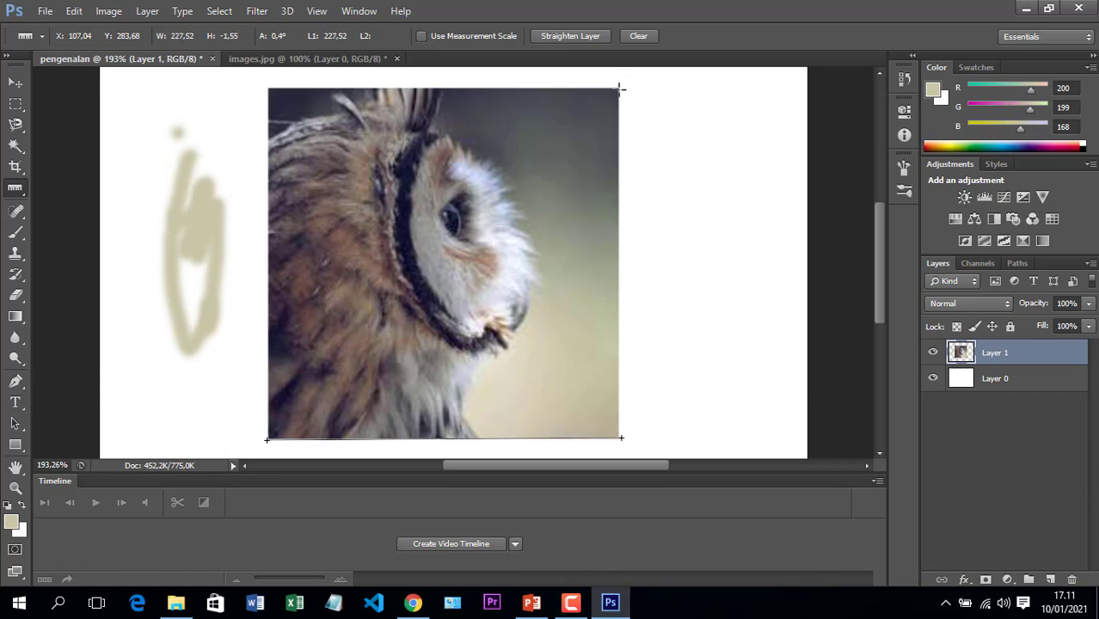
pyautogui.moveTo(621, 89)
pyautogui.mouseDown()
pyautogui.moveTo(478, 87)
pyautogui.moveTo(470, 191)
pyautogui.moveTo(516, 172)
pyautogui.moveTo(263, 108)
pyautogui.moveTo(274, 105)
pyautogui.mouseUp()
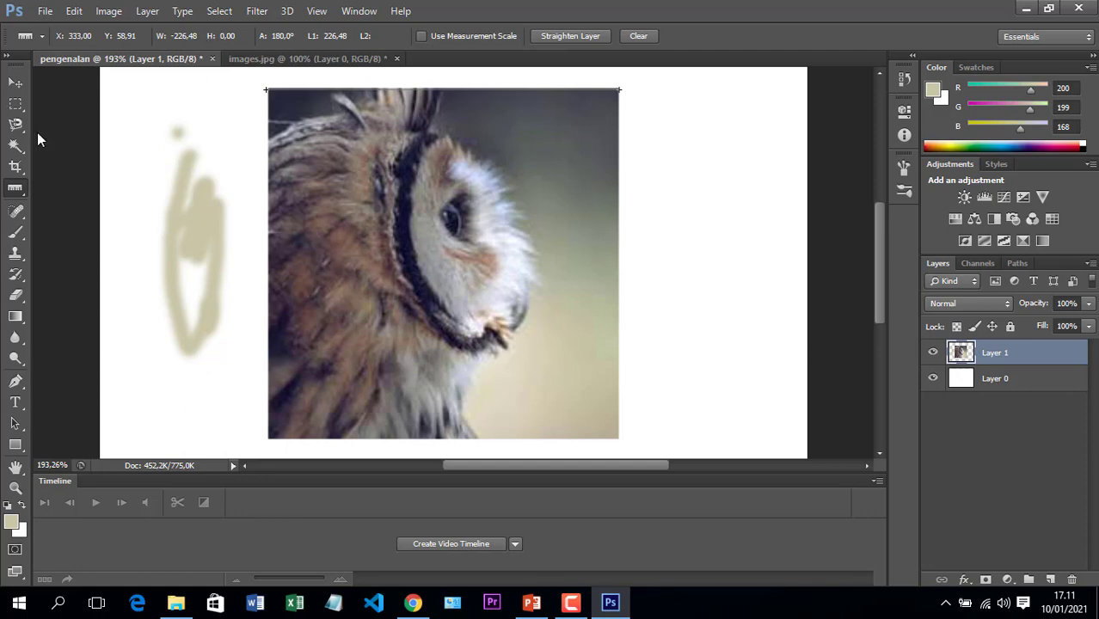
pyautogui.click(45, 36)
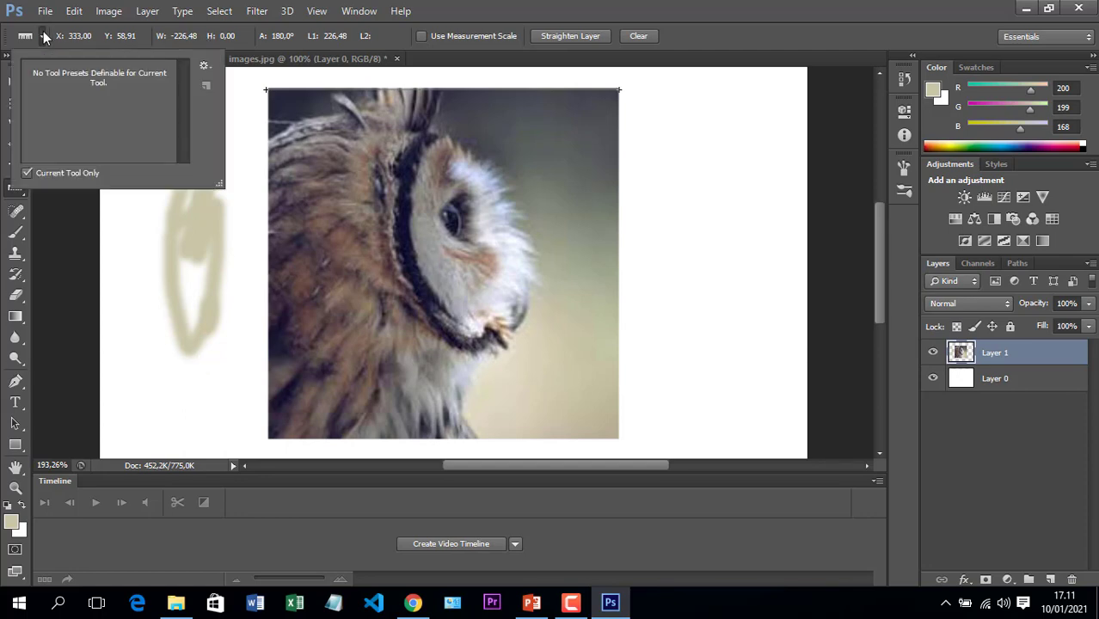
pyautogui.click(44, 36)
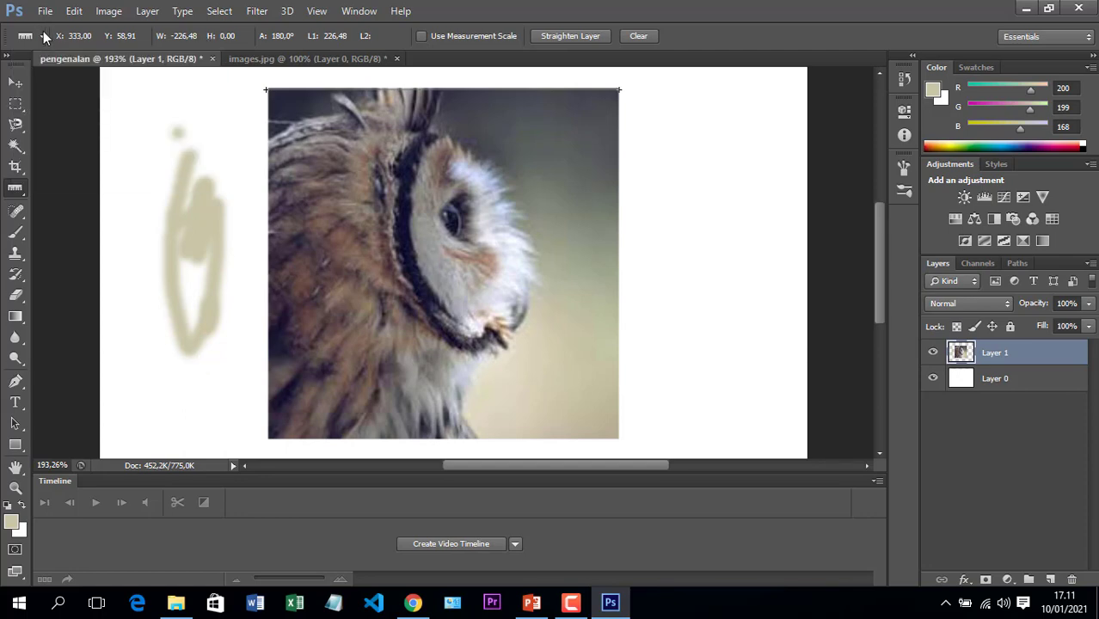
# Add a note reading "PENGENALN" on the background in front of the owl and an empty note on the white margin
pyautogui.rightClick(25, 197)
pyautogui.click(64, 251)
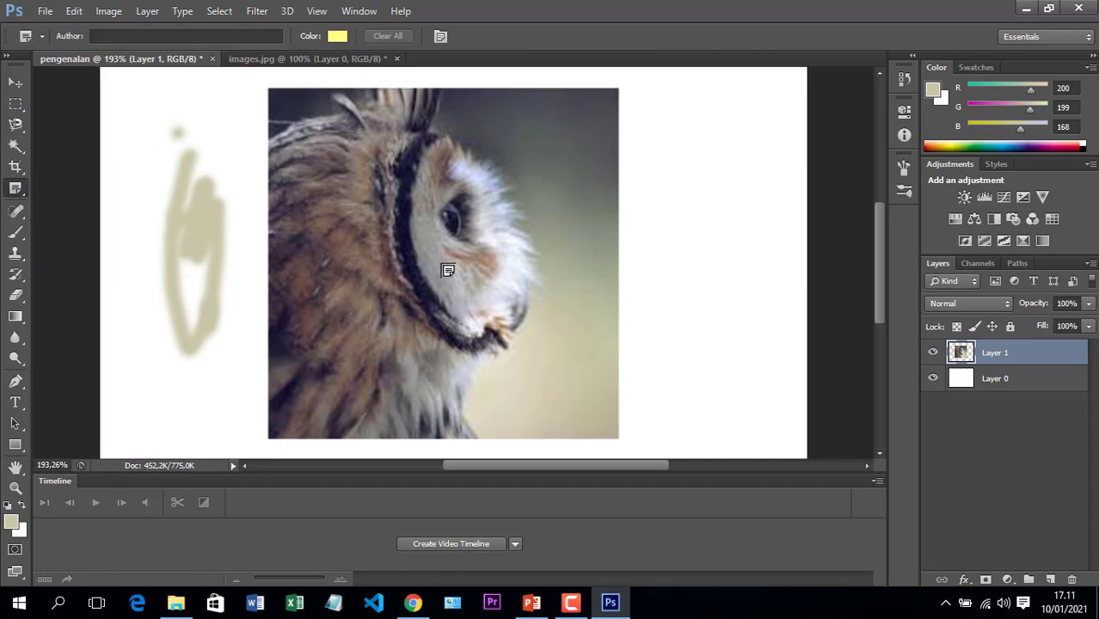
pyautogui.click(537, 198)
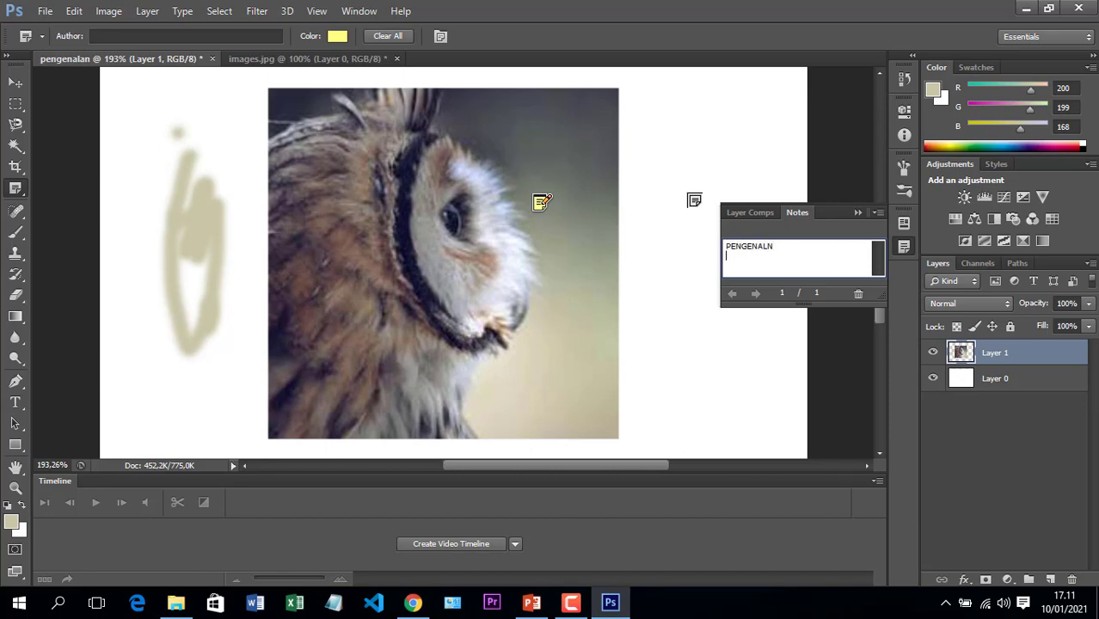
pyautogui.click(701, 170)
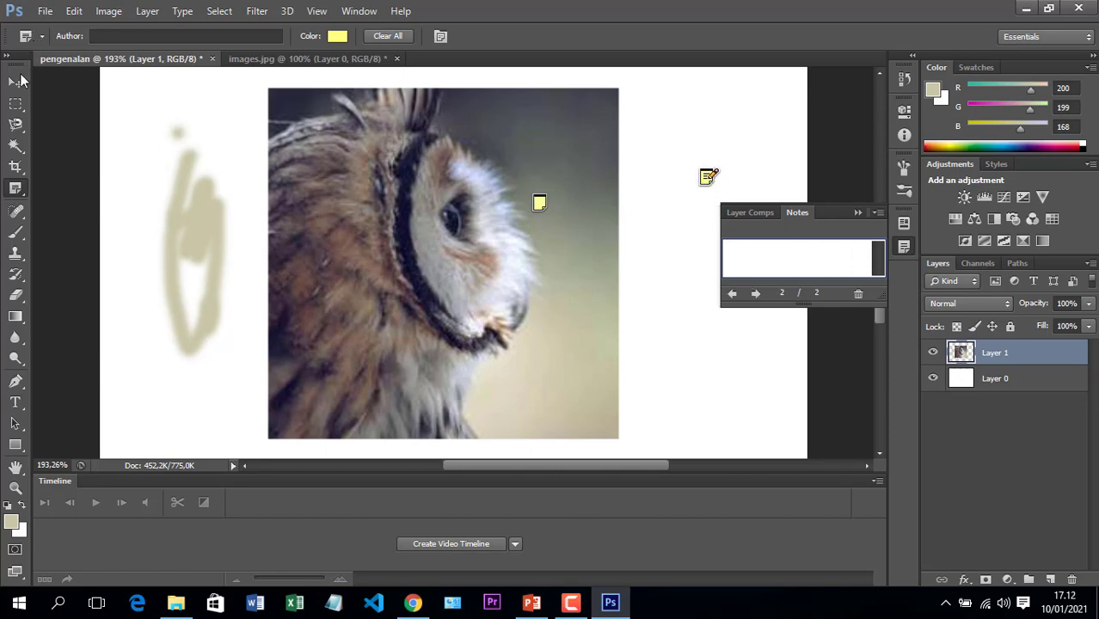
# Collapse the notes, reopen the empty note and the one on the picture to read them, and return to the Move tool
pyautogui.click(17, 82)
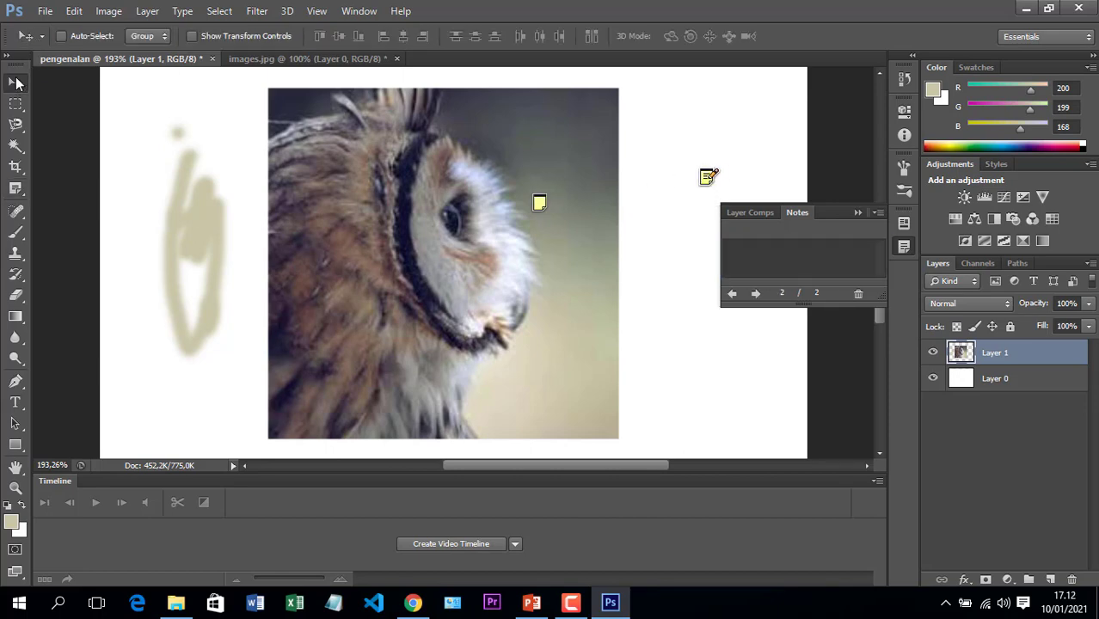
pyautogui.click(859, 212)
pyautogui.click(710, 178)
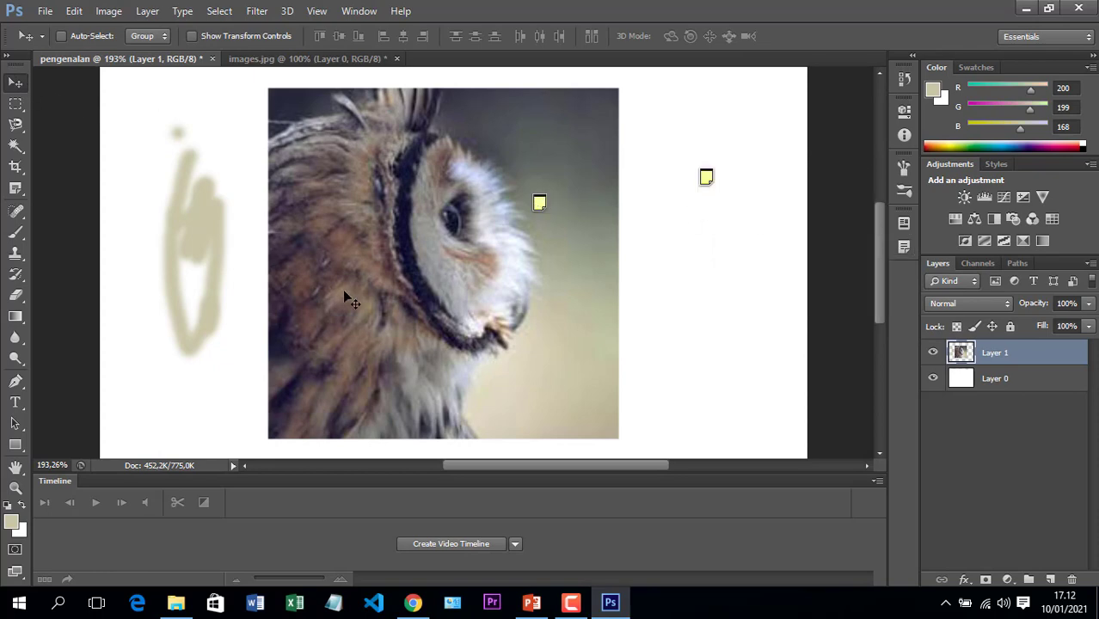
pyautogui.doubleClick(706, 175)
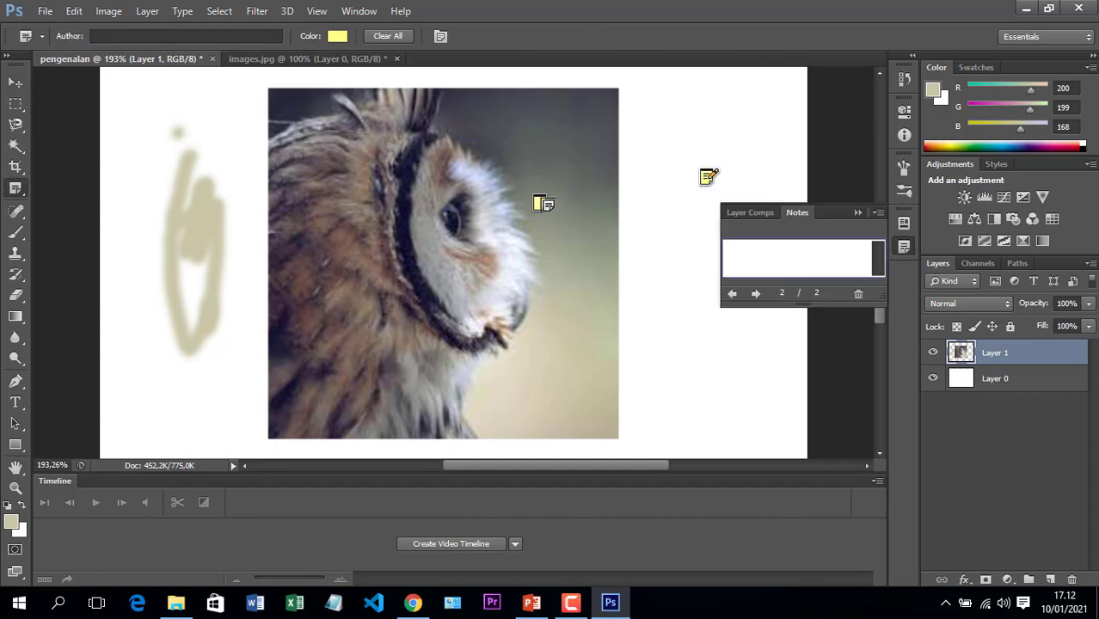
pyautogui.click(543, 203)
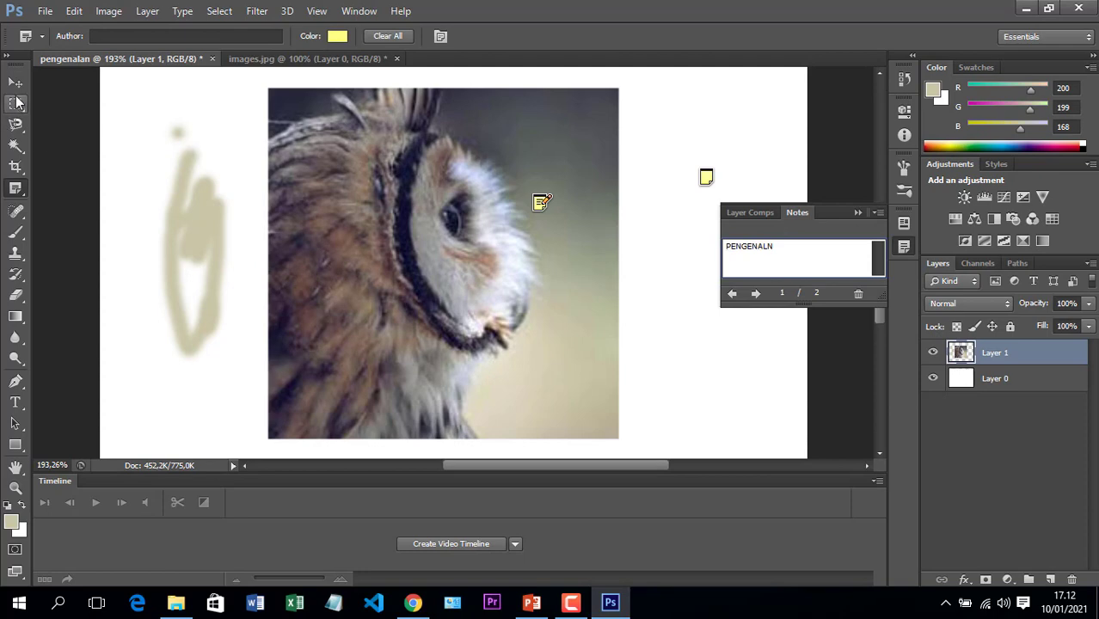
pyautogui.click(16, 81)
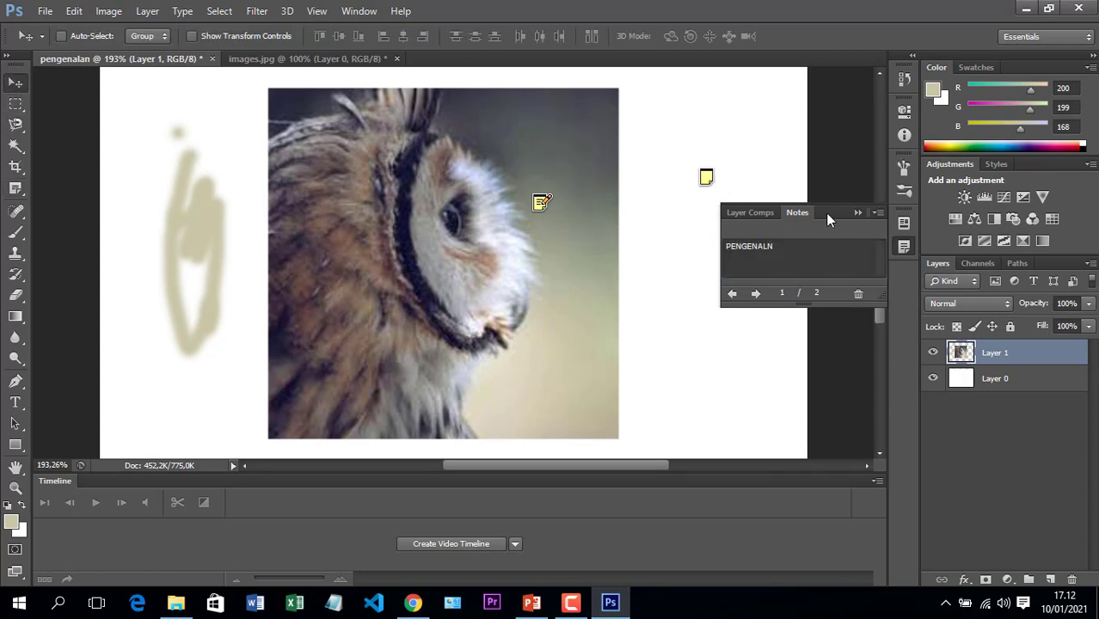
# Collapse the notes and paint a zigzag Brush stroke below the beige marks on the white margin behind the owl
pyautogui.click(858, 211)
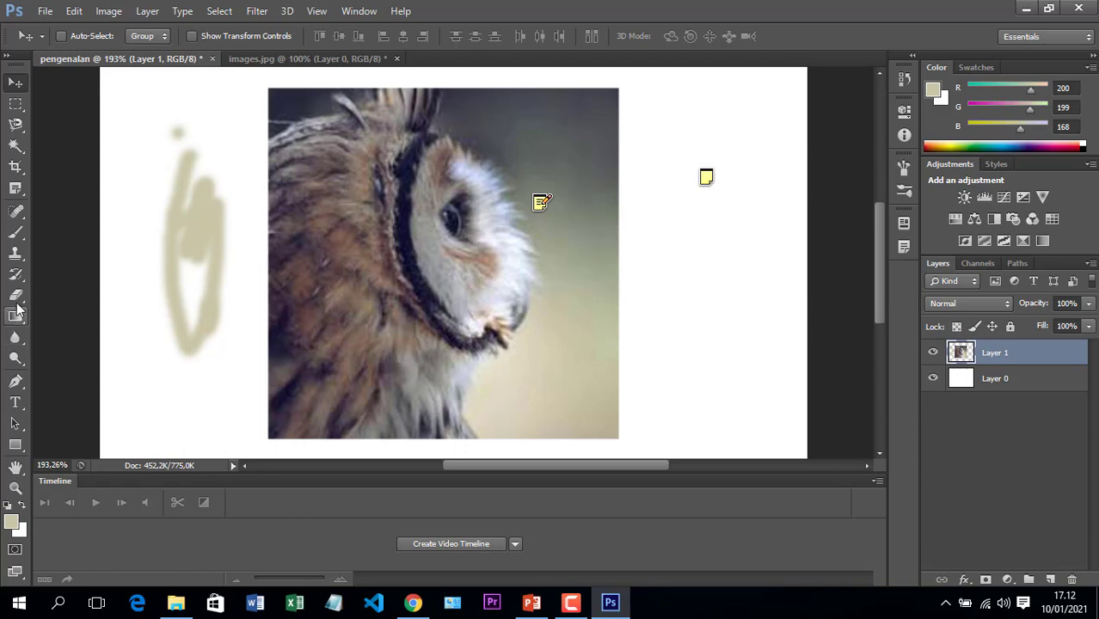
pyautogui.click(15, 232)
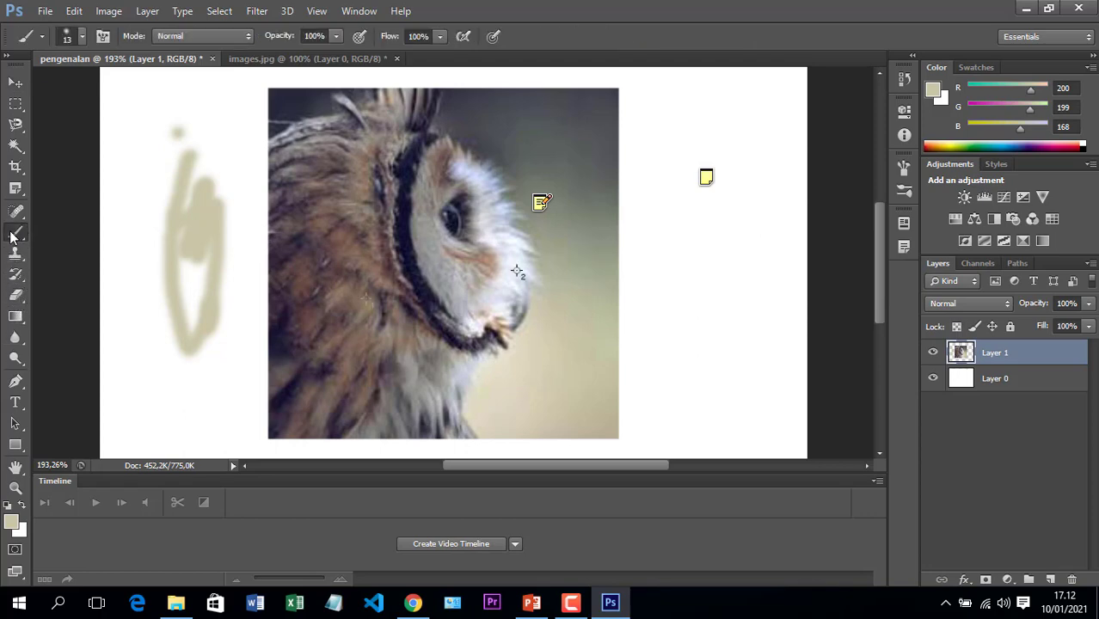
pyautogui.click(157, 401)
pyautogui.moveTo(158, 399)
pyautogui.mouseDown()
pyautogui.moveTo(207, 362)
pyautogui.moveTo(219, 387)
pyautogui.mouseUp()
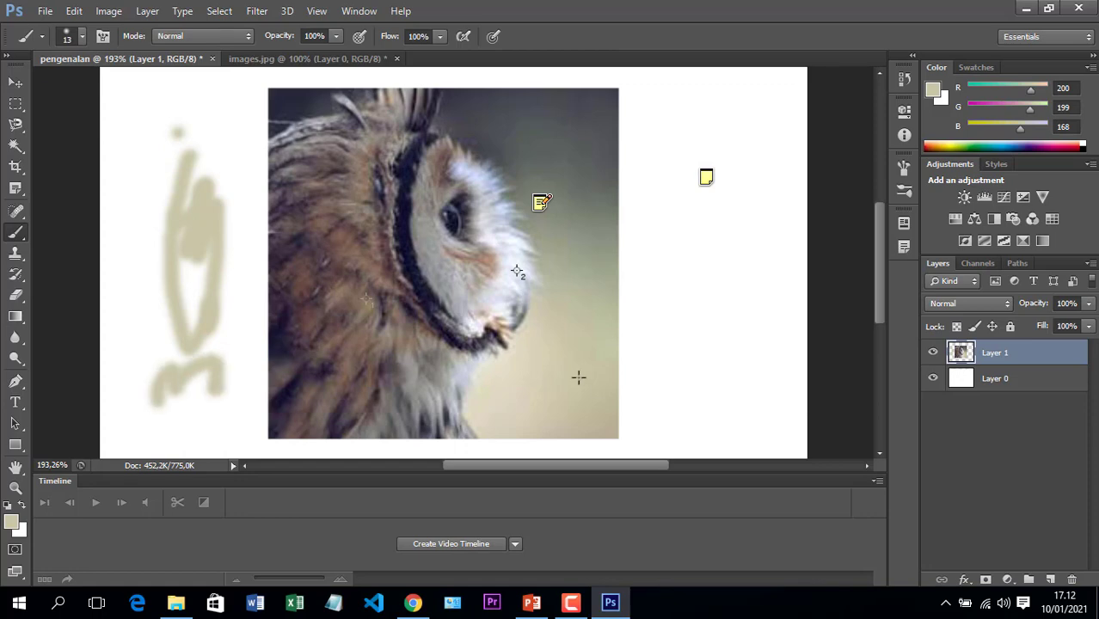
# Draw a thin 1 px Pencil line below the empty note on the white margin in front of the owl
pyautogui.click(25, 239)
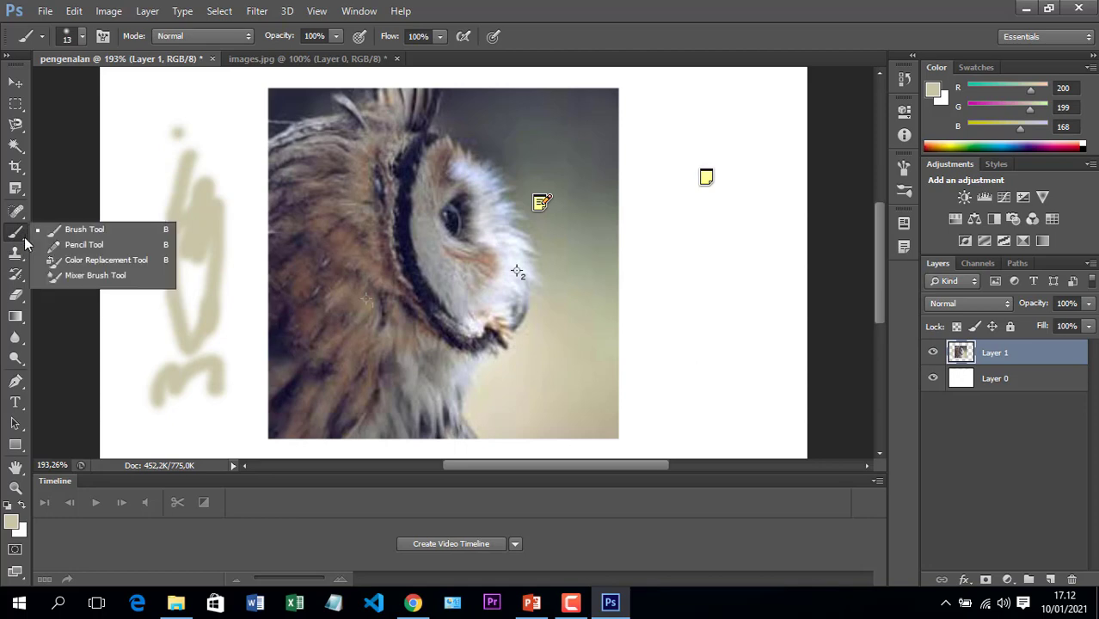
pyautogui.click(73, 245)
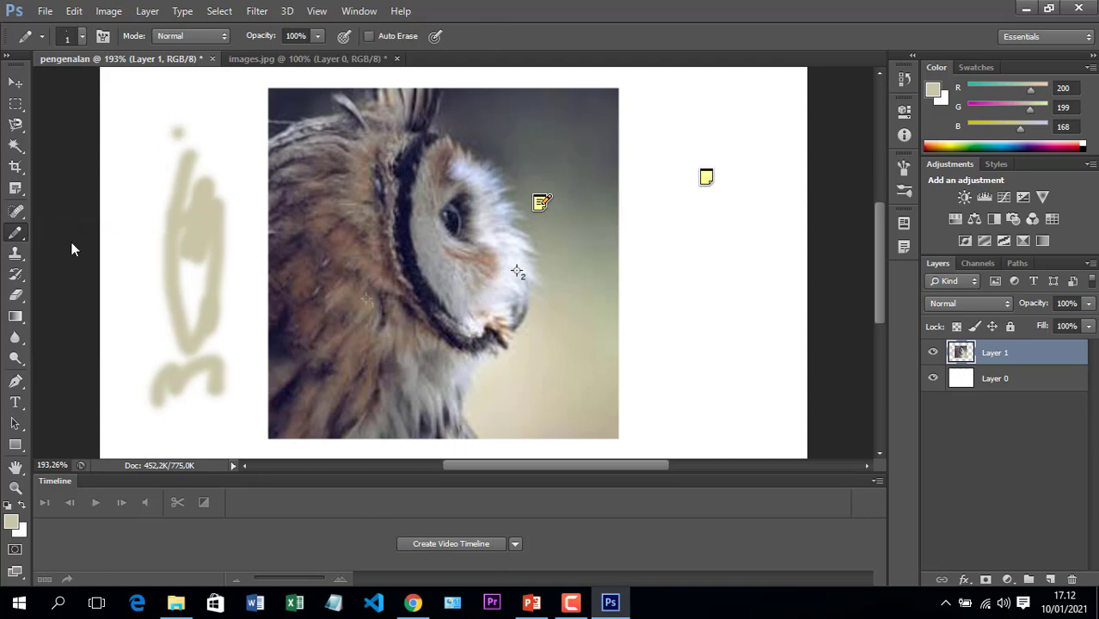
pyautogui.moveTo(708, 264); pyautogui.dragTo(770, 442)
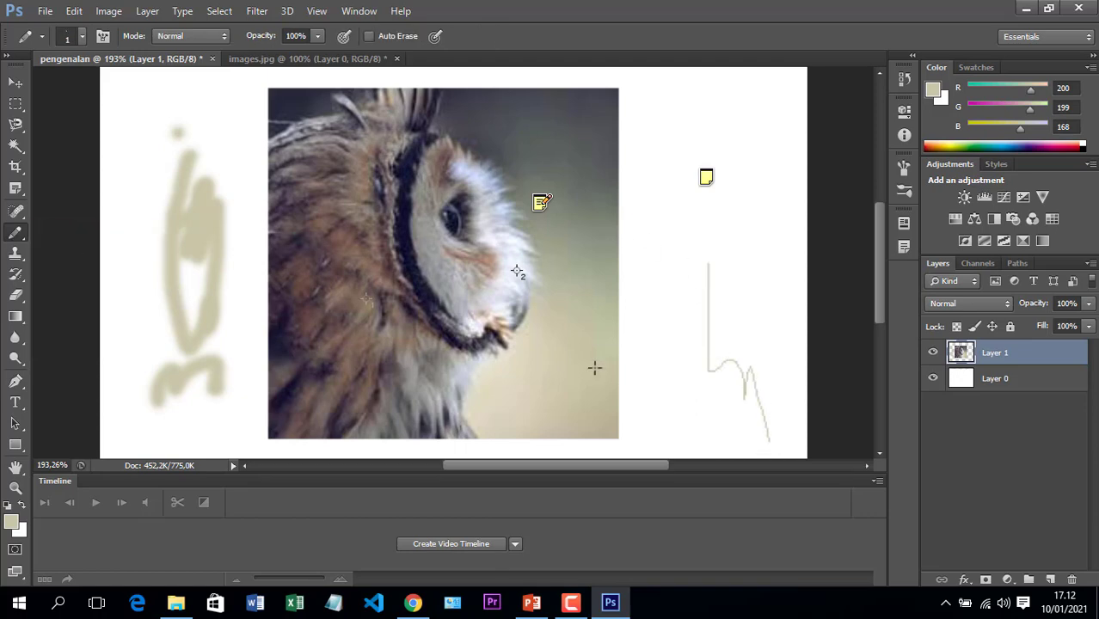
# Draw scattered Pencil marks around the empty note with a 36 px textured tip and a solid patch beneath them with the 63 px tip
pyautogui.click(87, 40)
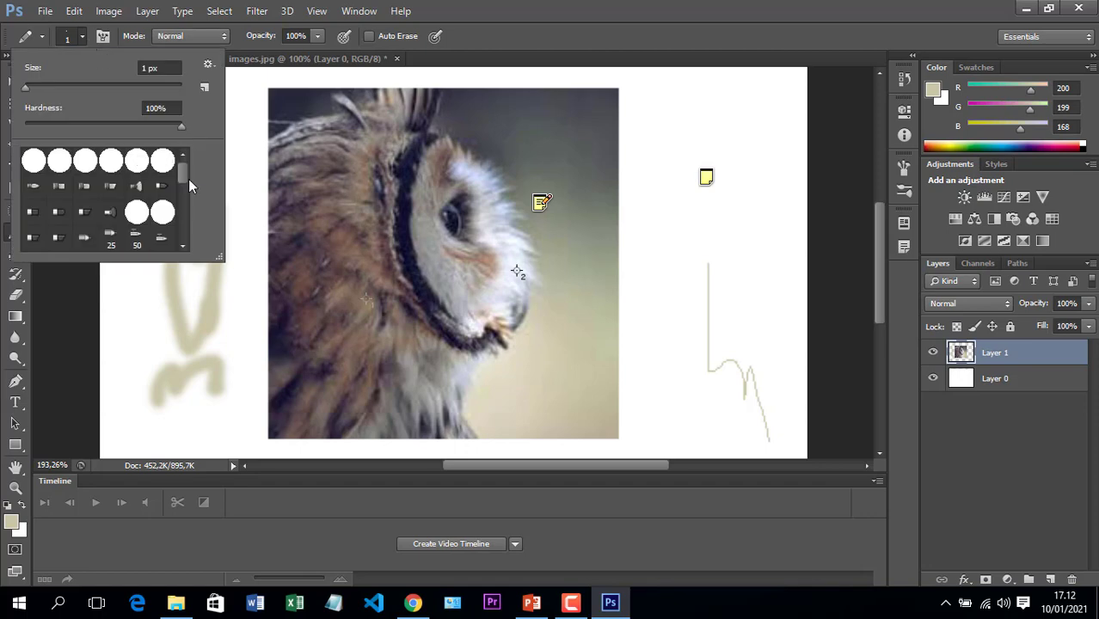
pyautogui.moveTo(185, 172); pyautogui.dragTo(182, 239)
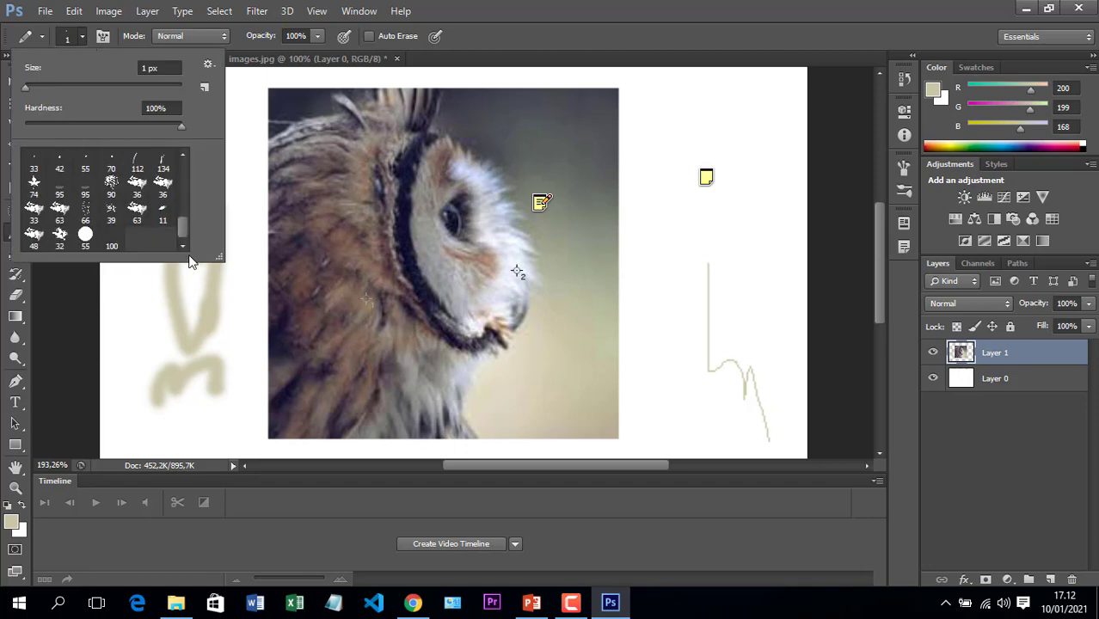
pyautogui.click(155, 189)
pyautogui.moveTo(620, 201)
pyautogui.mouseDown()
pyautogui.moveTo(655, 208)
pyautogui.moveTo(677, 182)
pyautogui.moveTo(714, 209)
pyautogui.moveTo(743, 201)
pyautogui.mouseUp()
pyautogui.click(81, 35)
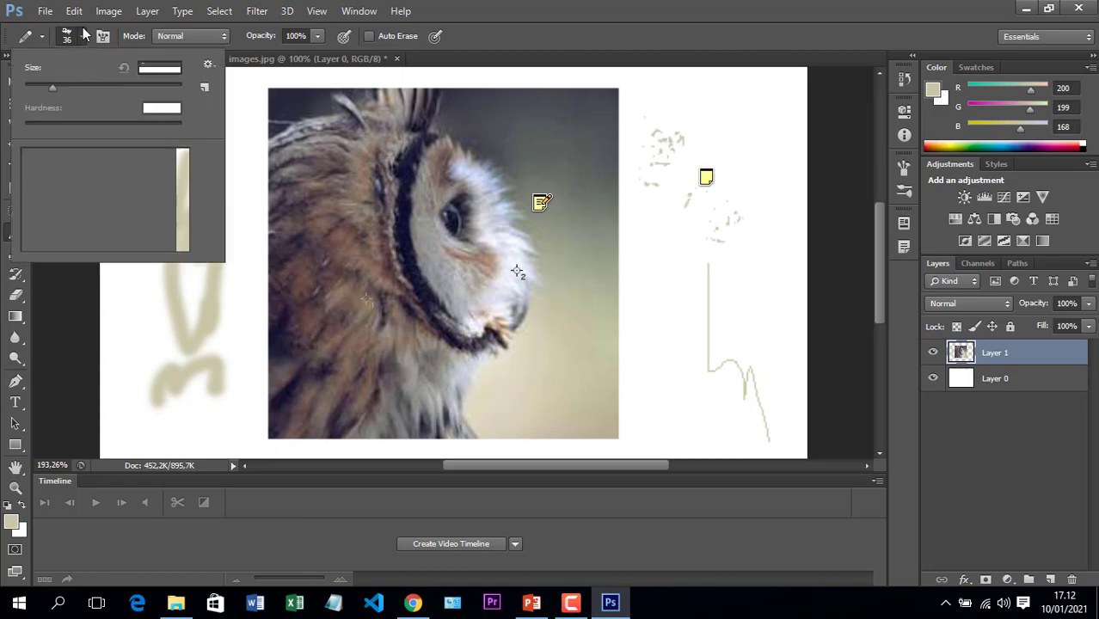
pyautogui.click(59, 213)
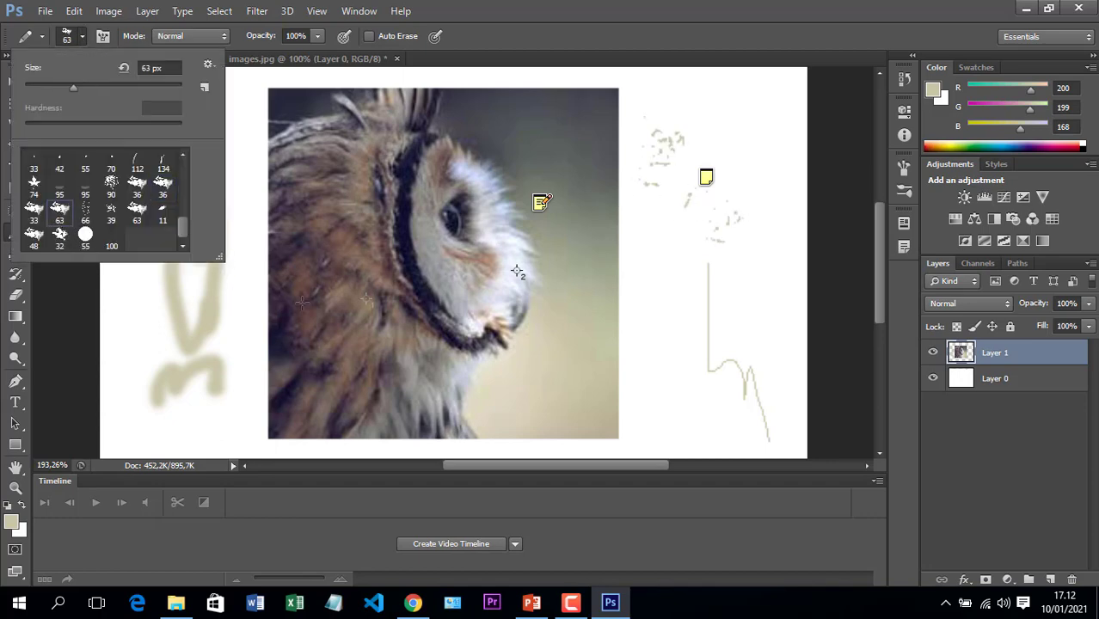
pyautogui.click(649, 265)
pyautogui.moveTo(649, 265); pyautogui.dragTo(666, 368)
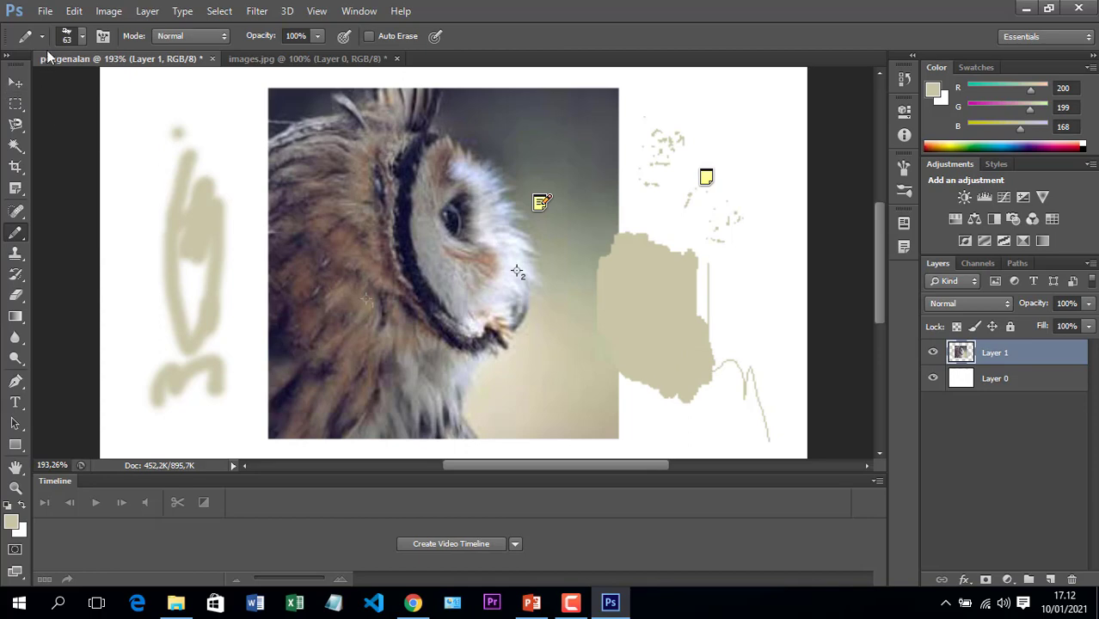
# Tint the dark background and the owl's chin with the Color Replacement tool, and smear the lower background with the Mixer Brush
pyautogui.rightClick(26, 242)
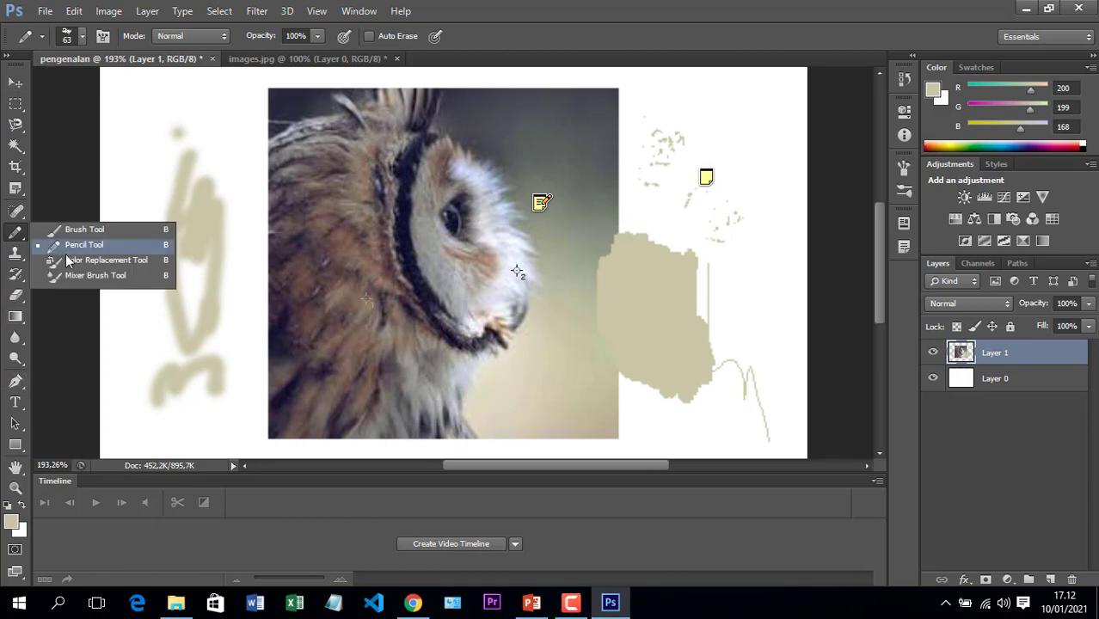
pyautogui.click(97, 260)
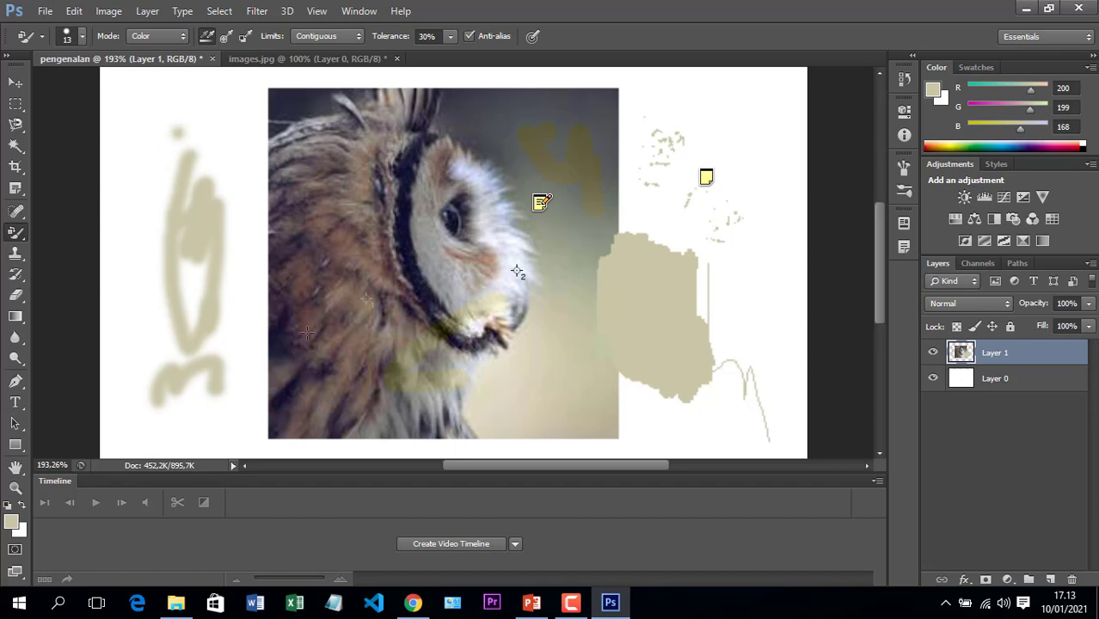
pyautogui.rightClick(21, 239)
pyautogui.click(96, 273)
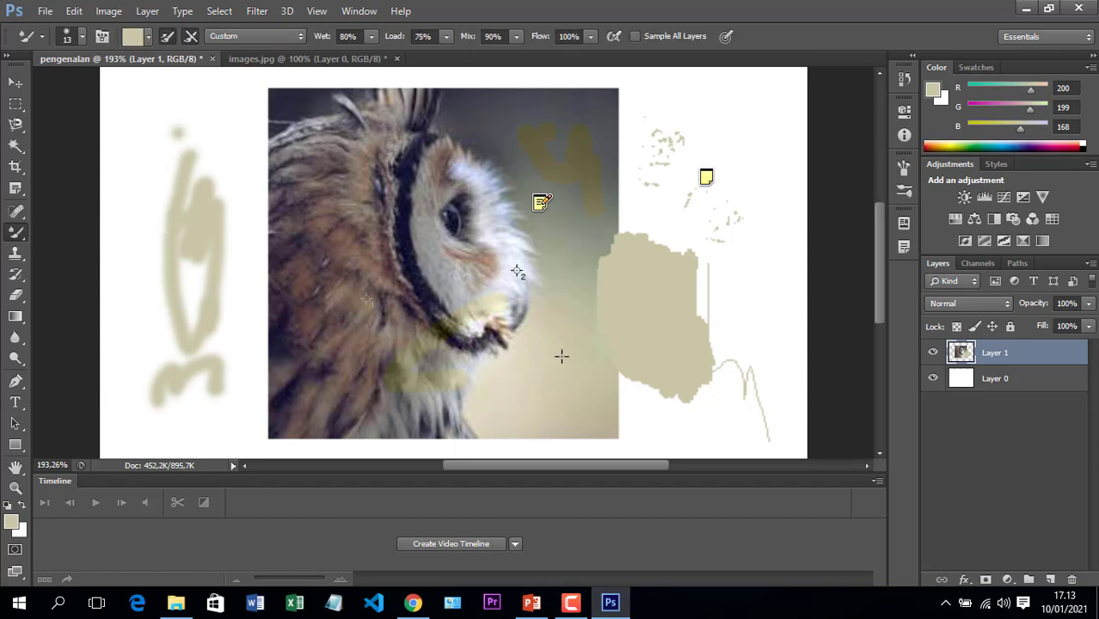
pyautogui.moveTo(545, 356); pyautogui.dragTo(555, 441)
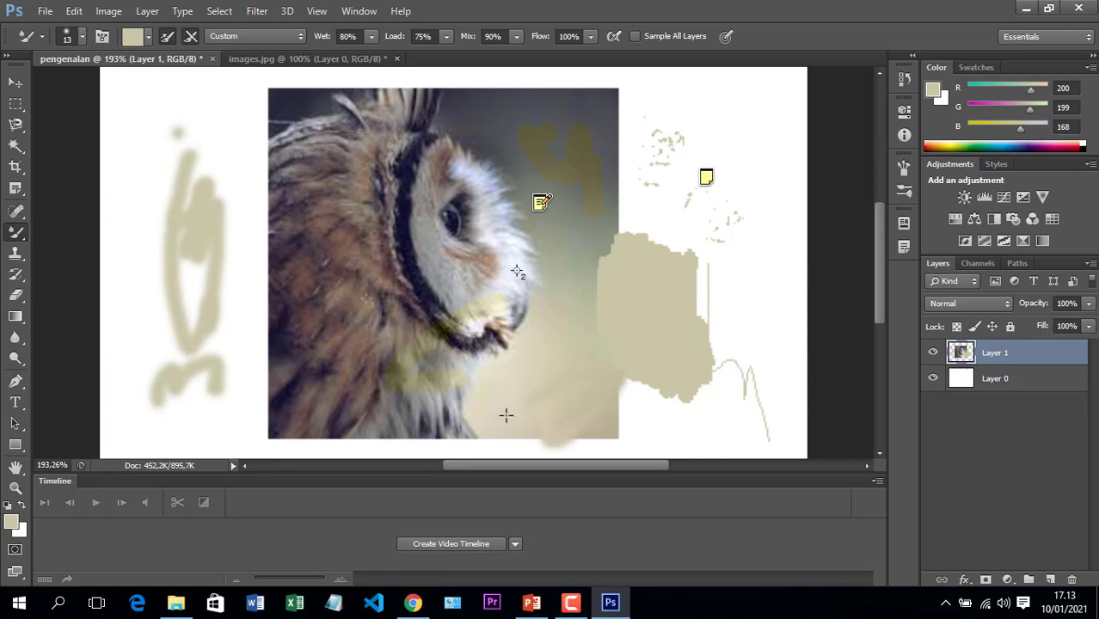
# Clean the Mixer Brush, smear from the beige patch across the owl's beak and neck, and activate the Spot Healing Brush
pyautogui.click(150, 36)
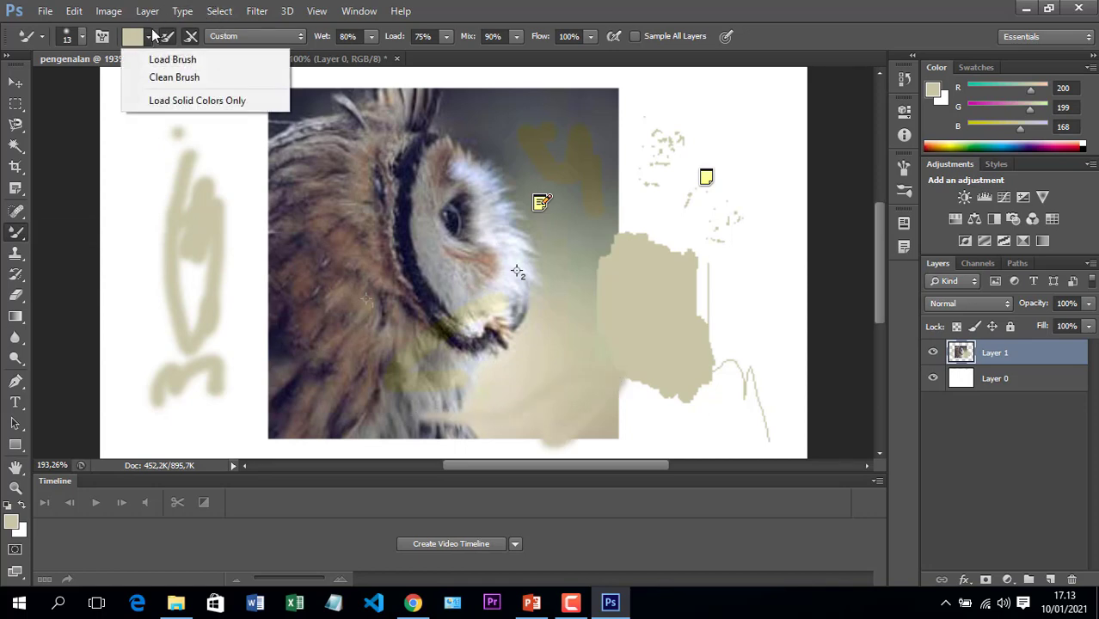
pyautogui.click(160, 76)
pyautogui.moveTo(569, 335)
pyautogui.mouseDown()
pyautogui.moveTo(640, 348)
pyautogui.moveTo(383, 297)
pyautogui.moveTo(379, 351)
pyautogui.mouseUp()
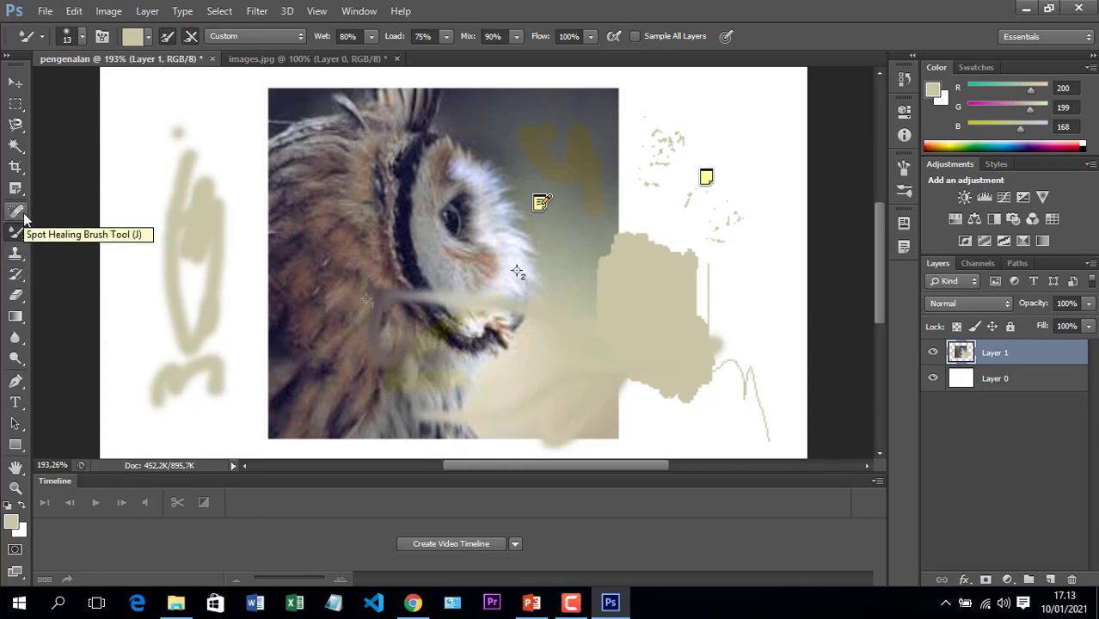
pyautogui.click(23, 215)
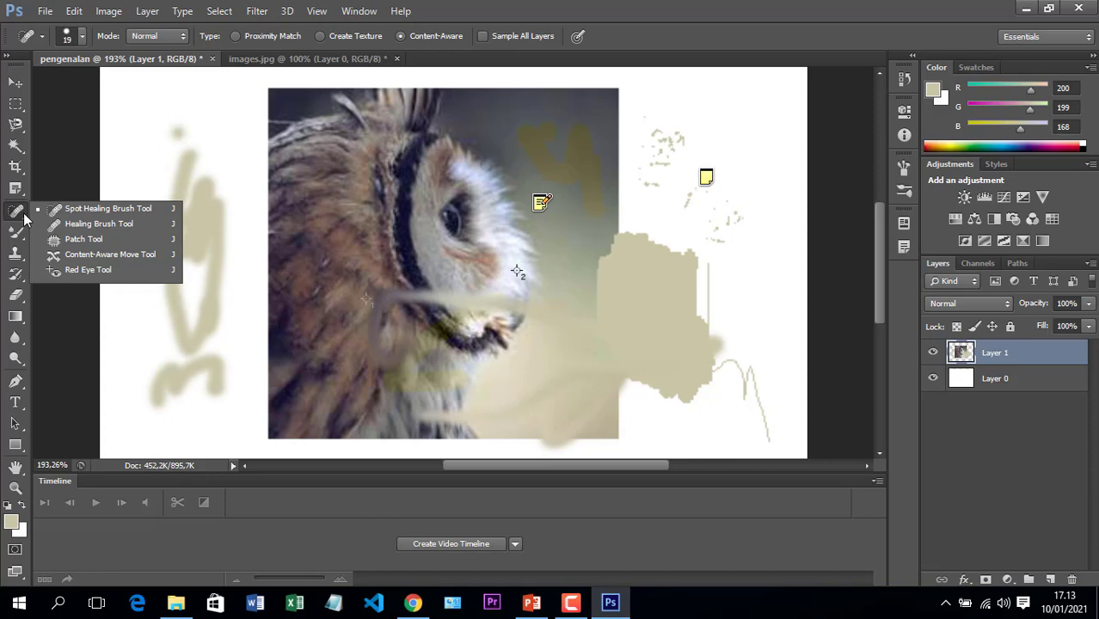
pyautogui.click(57, 319)
# Switch to Chrome and search Google Images for "BERJERAWAT FREE"
pyautogui.click(413, 603)
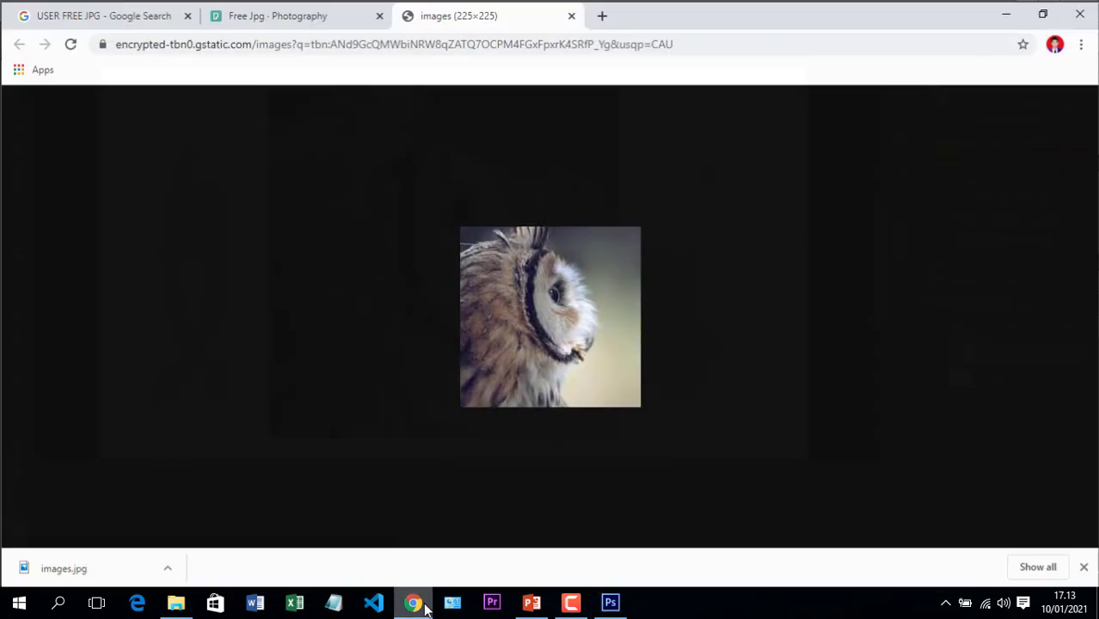
pyautogui.click(147, 9)
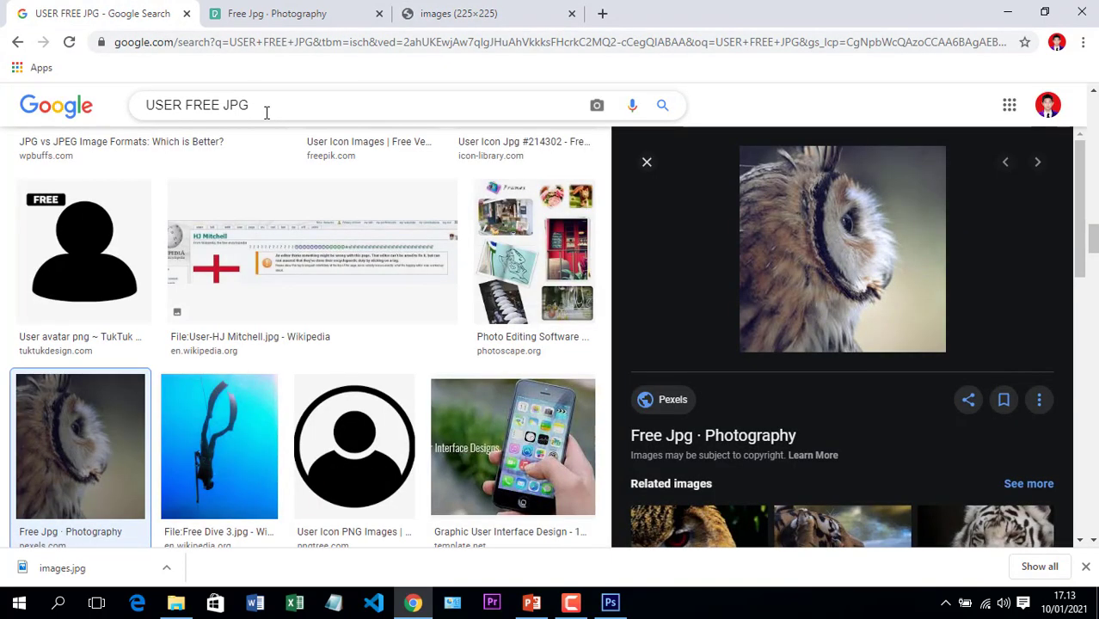
pyautogui.click(296, 107)
pyautogui.hotkey('ctrl', 'a')
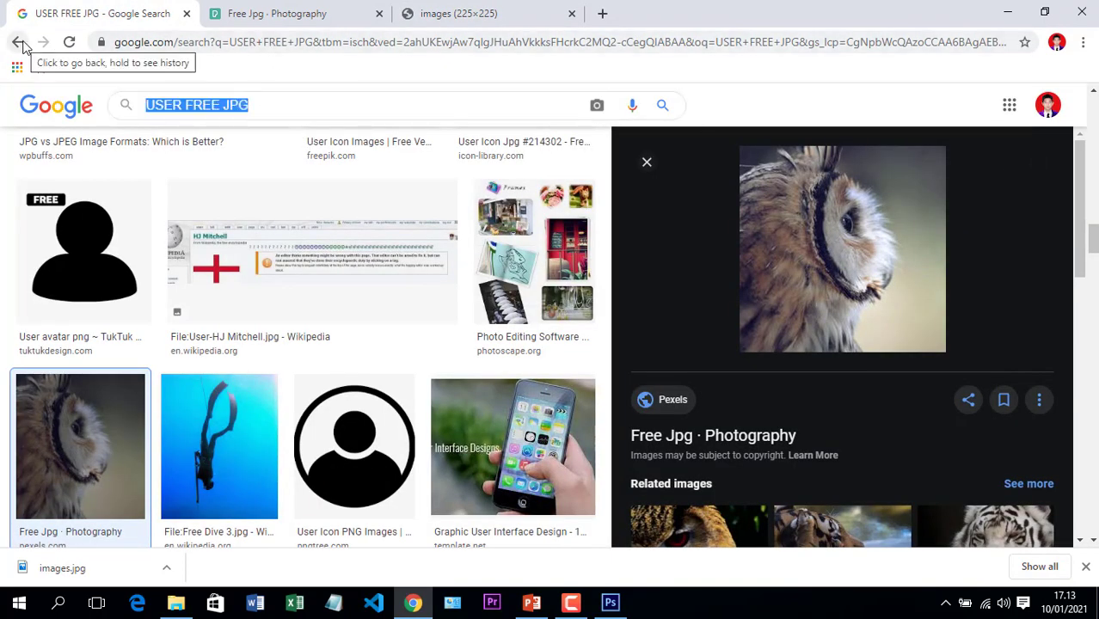
pyautogui.write('B')
pyautogui.press('BackSpace')
pyautogui.press('BackSpace')
pyautogui.write('BER')
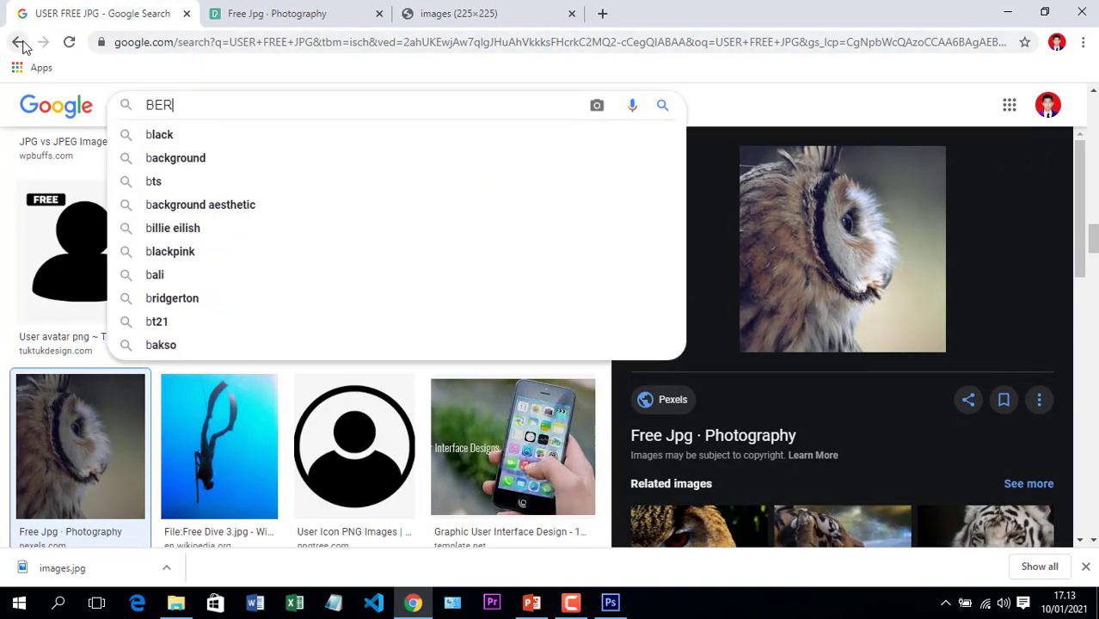
pyautogui.write('JERAWAT')
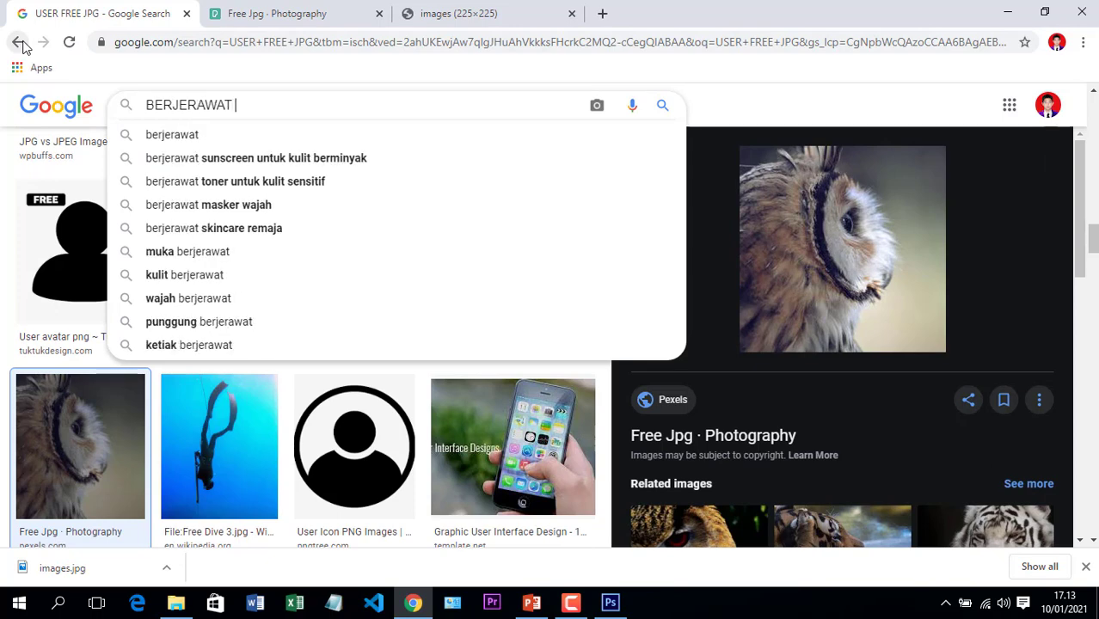
pyautogui.write(' FREE')
pyautogui.press('Return')
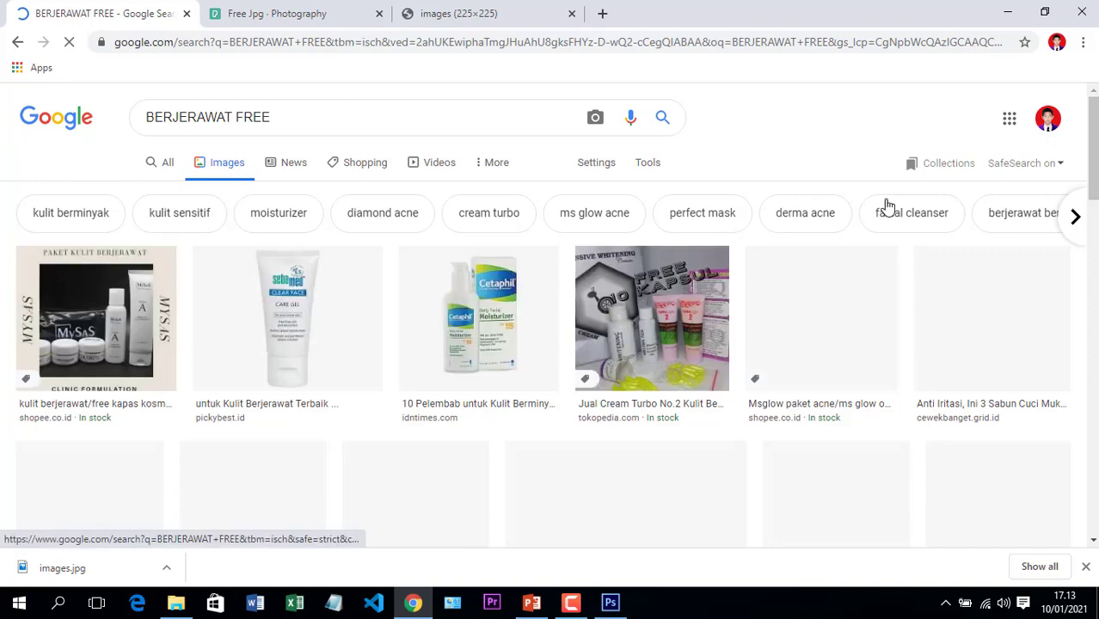
# Skim the image results and refine the search to "WAJAH BERJERAWAT FREE"
pyautogui.scroll(-1, 213, 307)
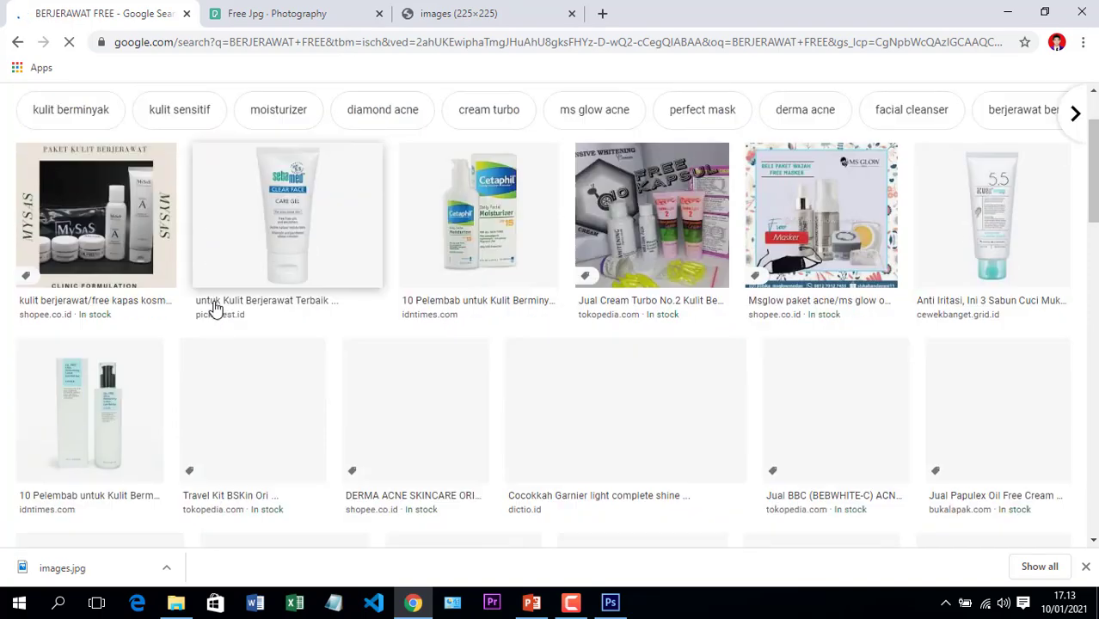
pyautogui.scroll(1, 213, 311)
pyautogui.scroll(-7, 214, 311)
pyautogui.scroll(7, 214, 311)
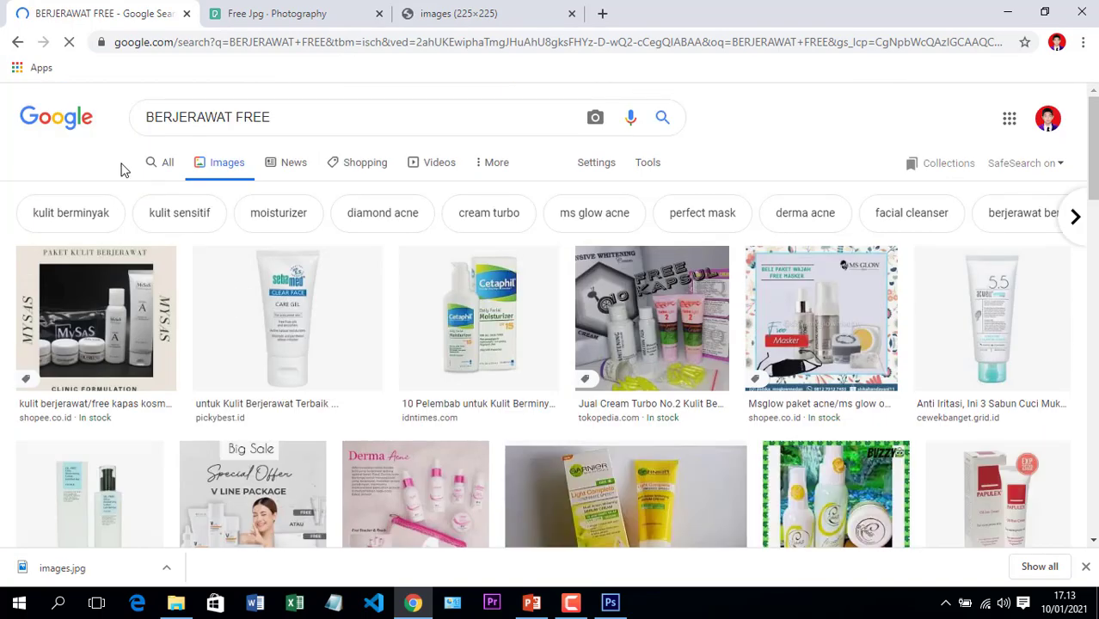
pyautogui.click(146, 123)
pyautogui.write('WAJAH')
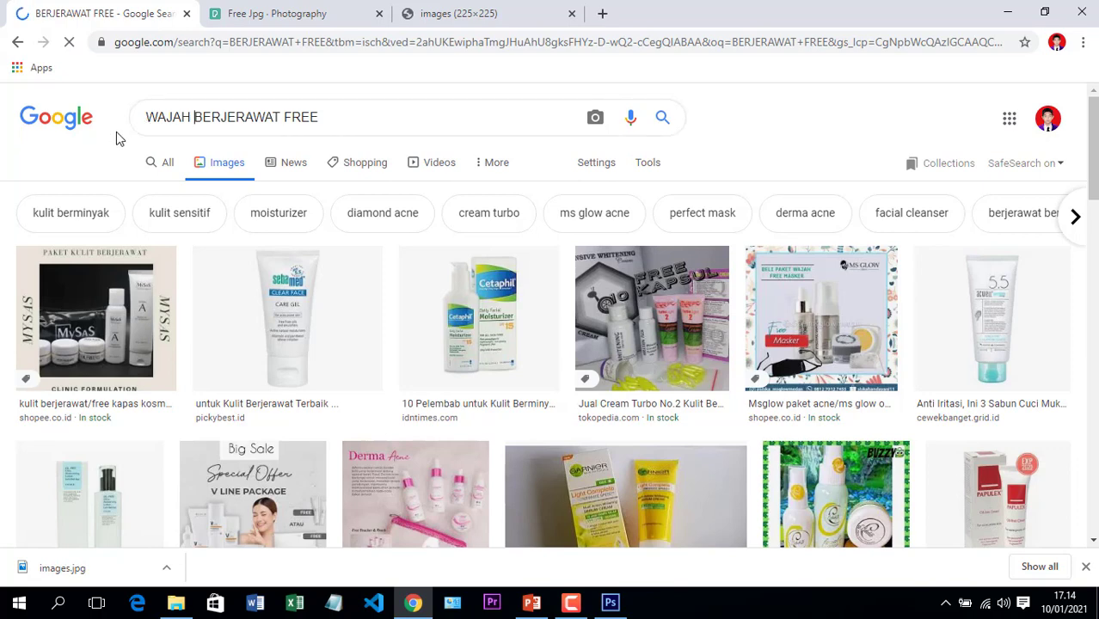
# Switch back to Photoshop and try the Clone Stamp tool on the owl's feathers without defining a source point
pyautogui.click(569, 604)
pyautogui.click(570, 605)
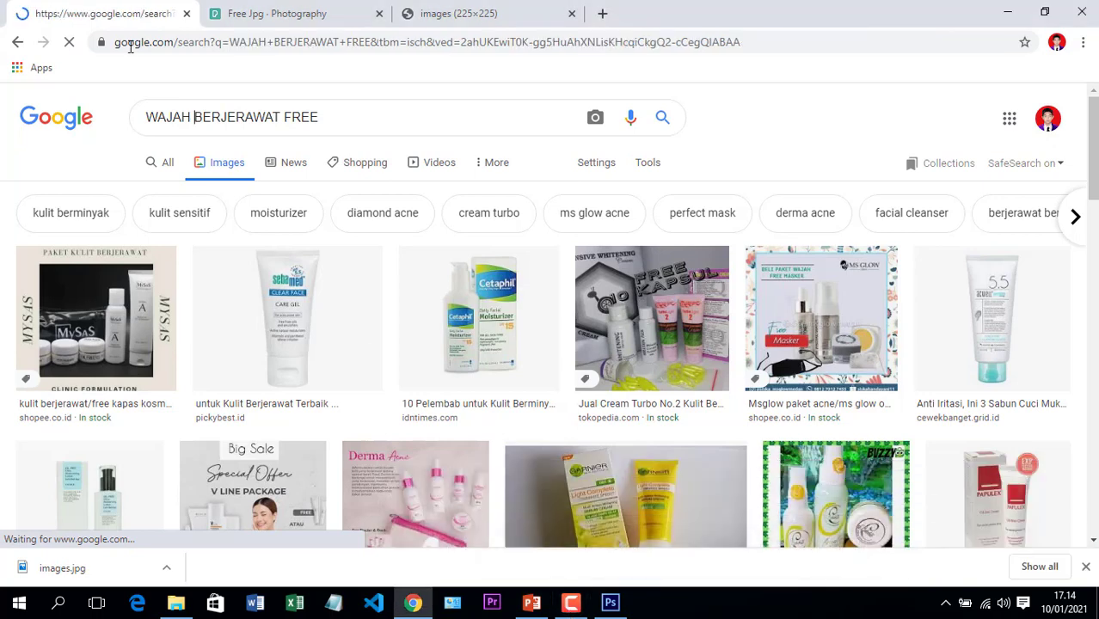
pyautogui.moveTo(418, 609)
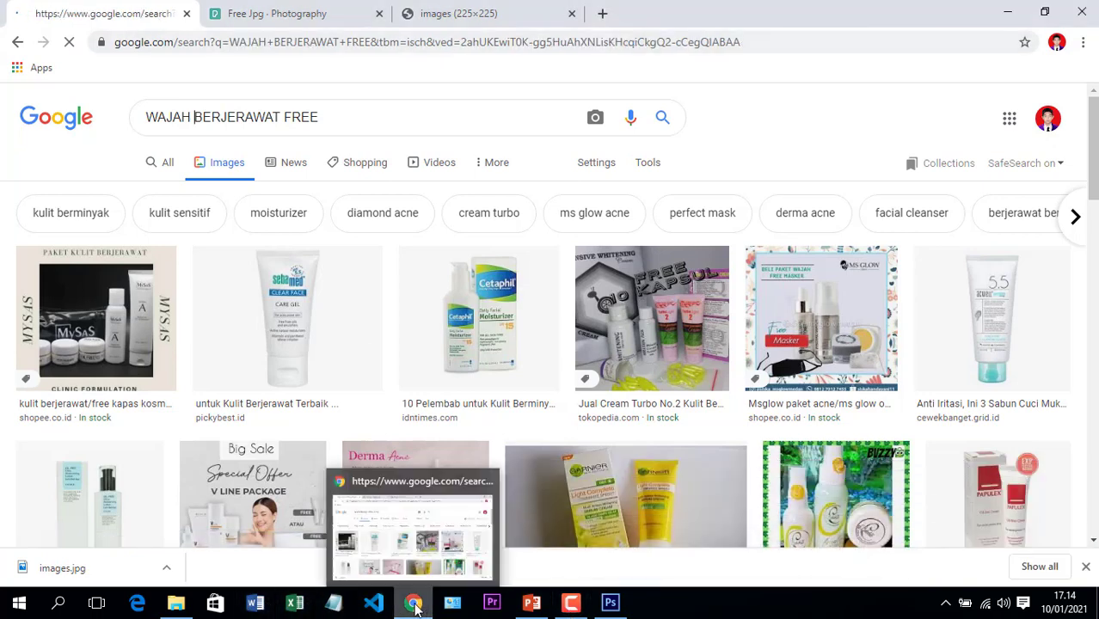
pyautogui.click(532, 602)
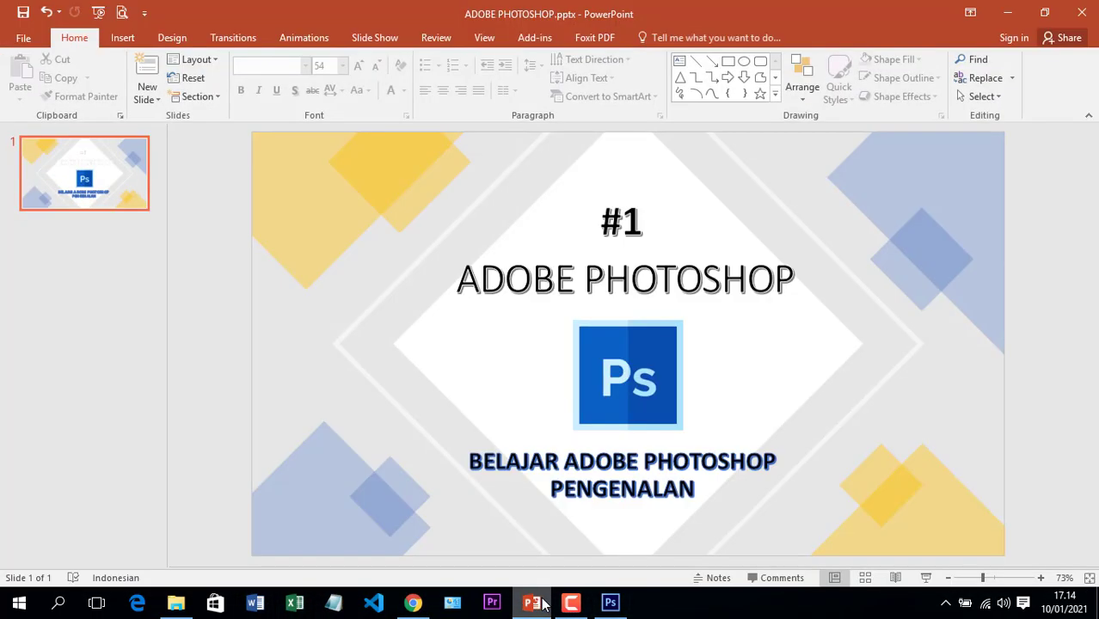
pyautogui.click(608, 604)
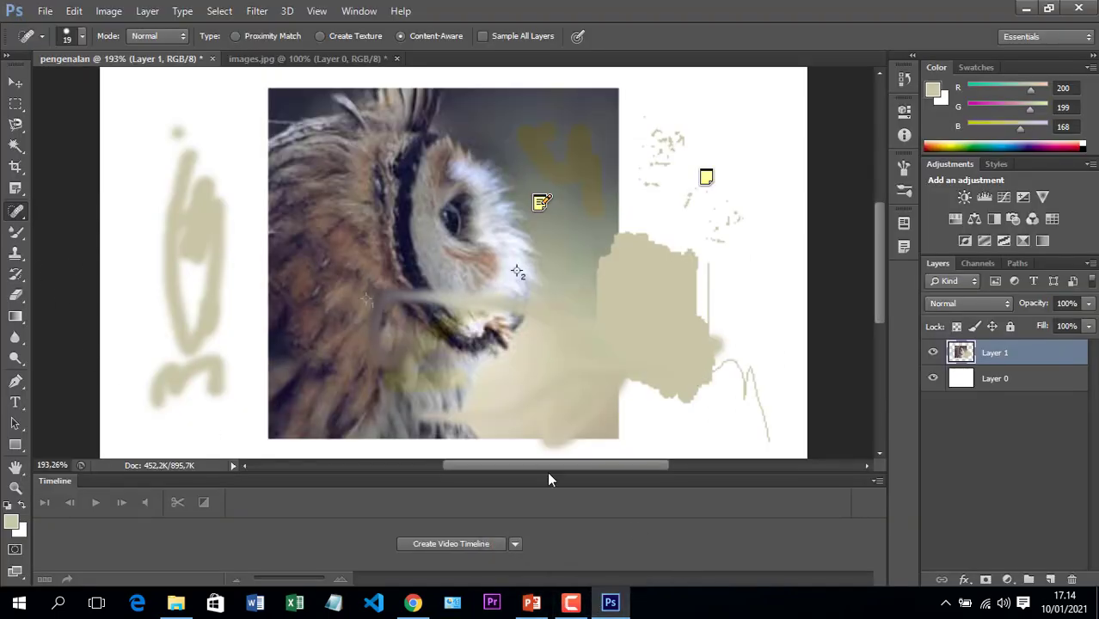
pyautogui.click(19, 236)
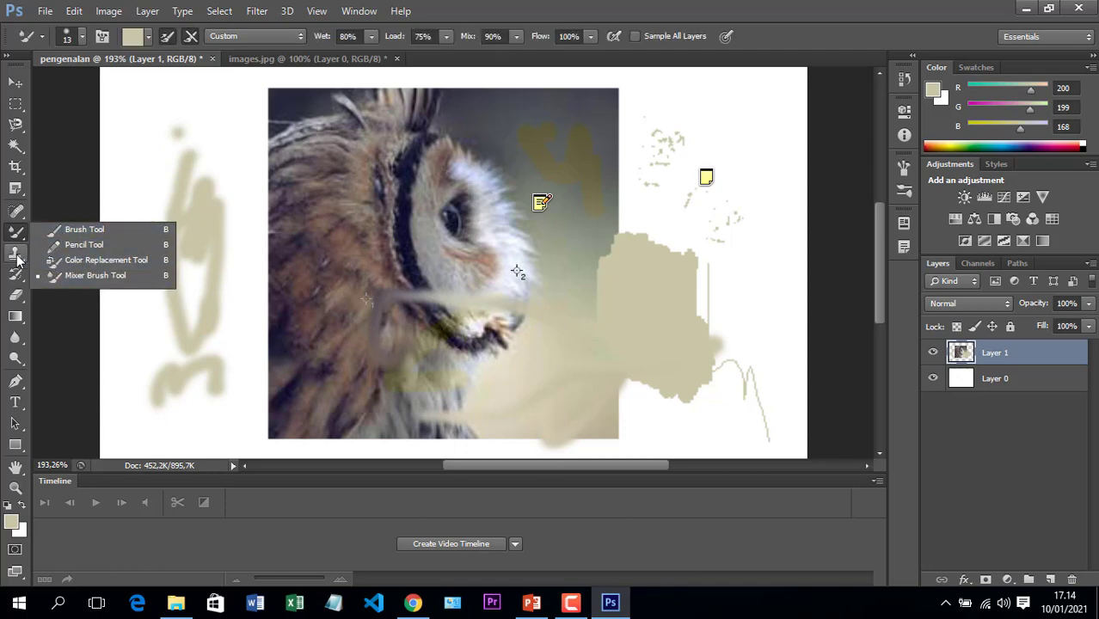
pyautogui.click(16, 254)
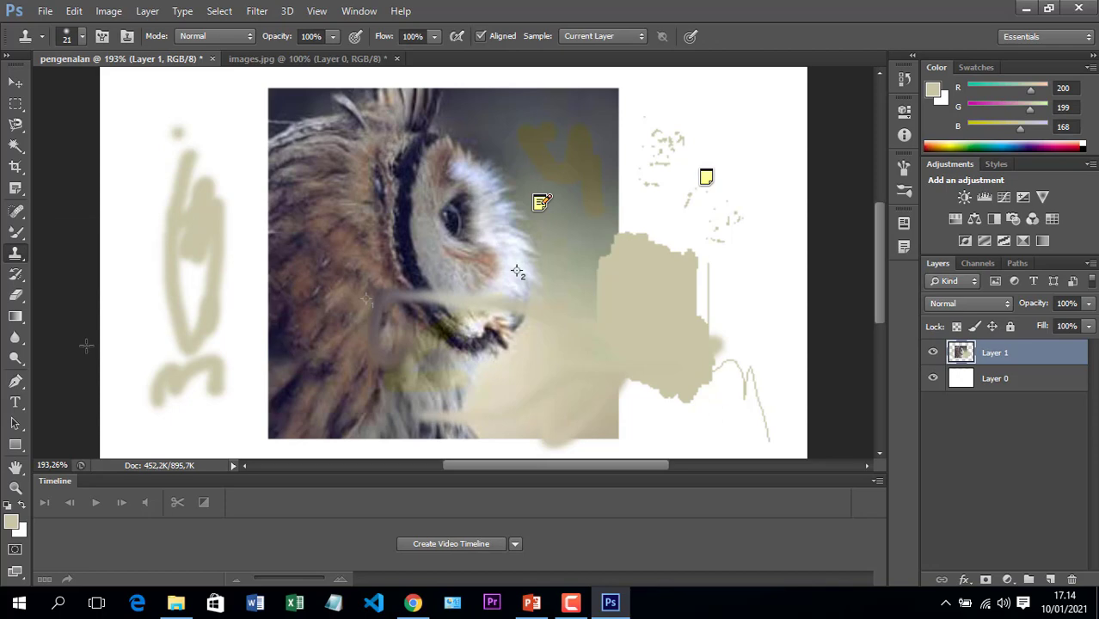
pyautogui.click(372, 346)
pyautogui.click(575, 247)
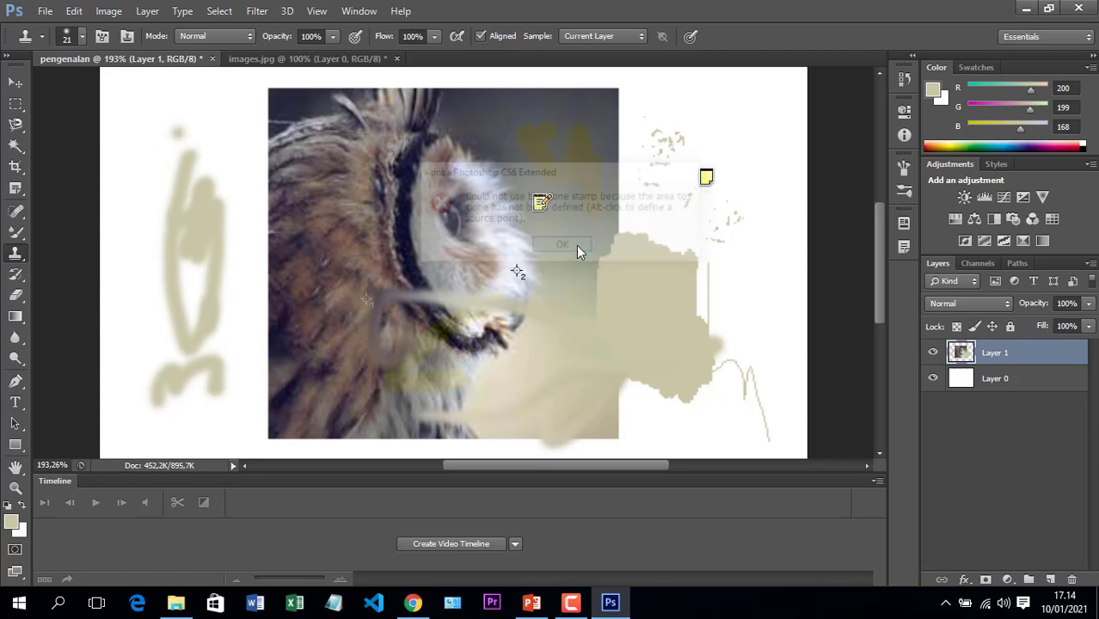
# Switch to Chrome and look through the "WAJAH BERJERAWAT FREE" image results for a face photo with visible acne
pyautogui.click(412, 601)
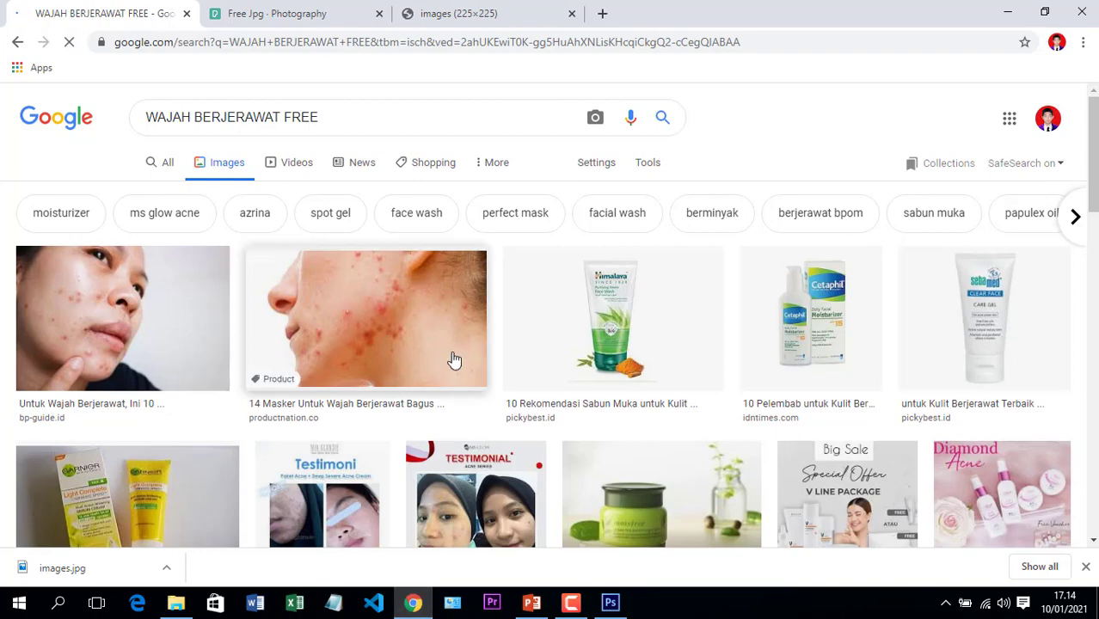
pyautogui.scroll(-4, 116, 368)
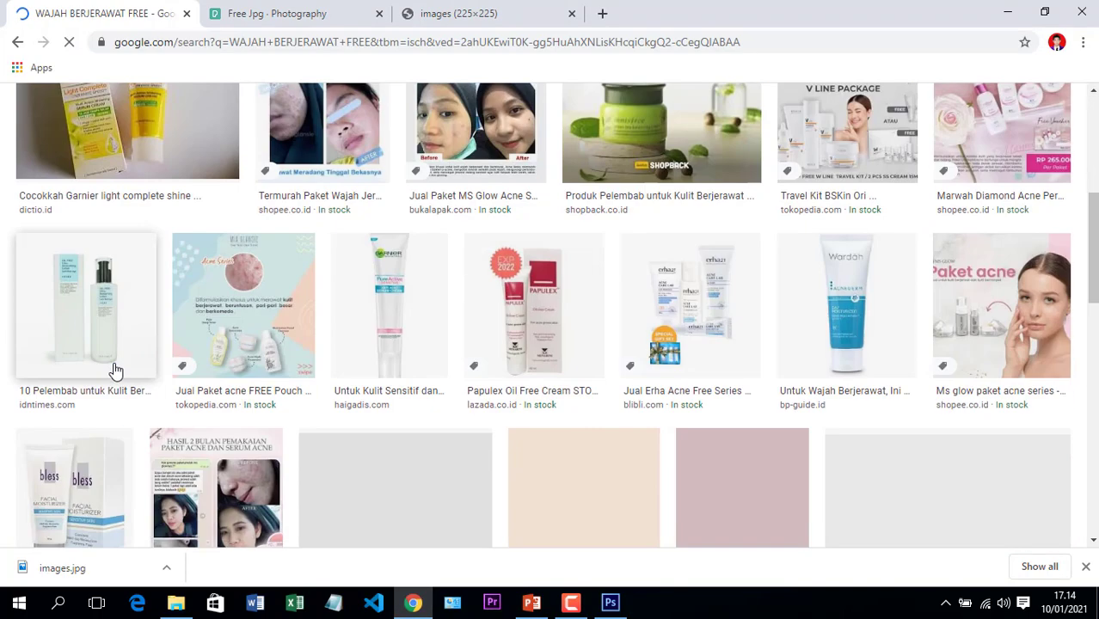
pyautogui.scroll(3, 115, 370)
pyautogui.scroll(2, 115, 368)
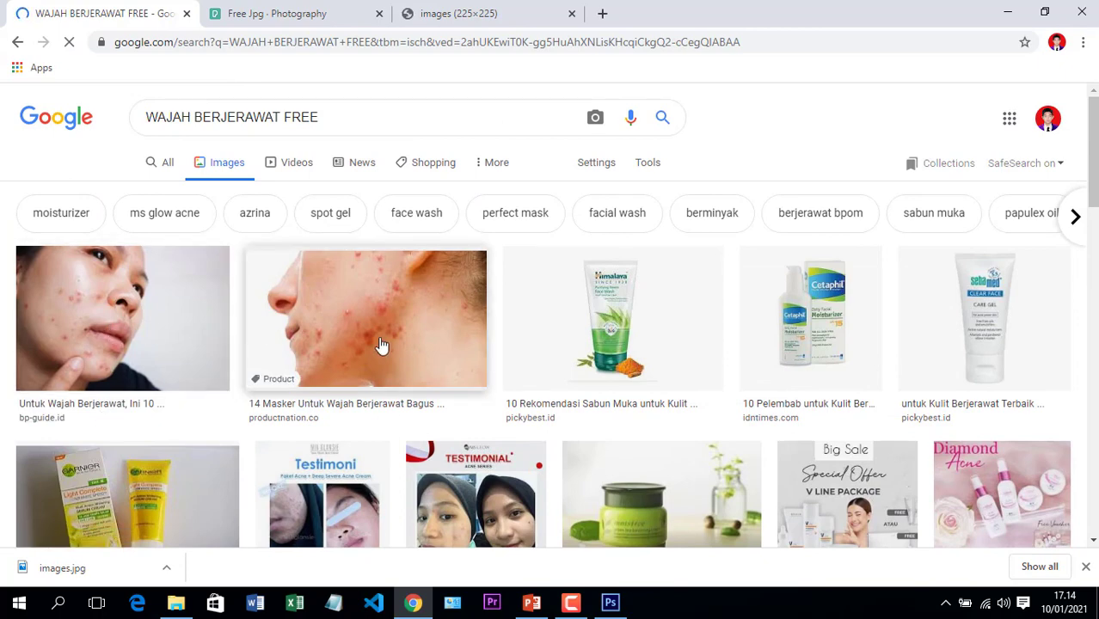
pyautogui.click(86, 340)
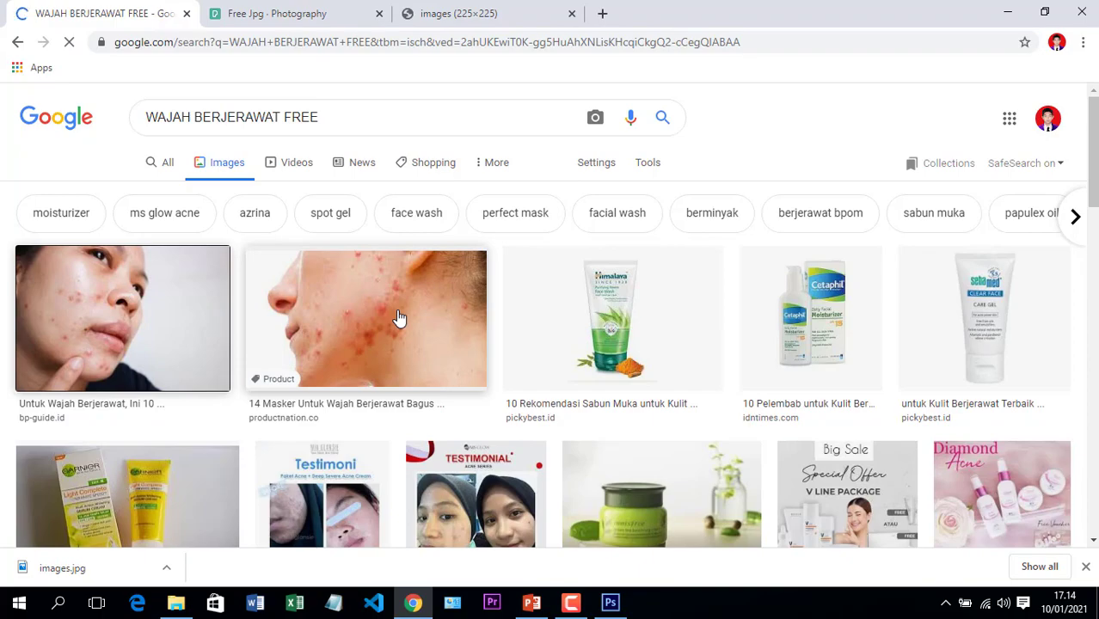
pyautogui.scroll(-2, 283, 250)
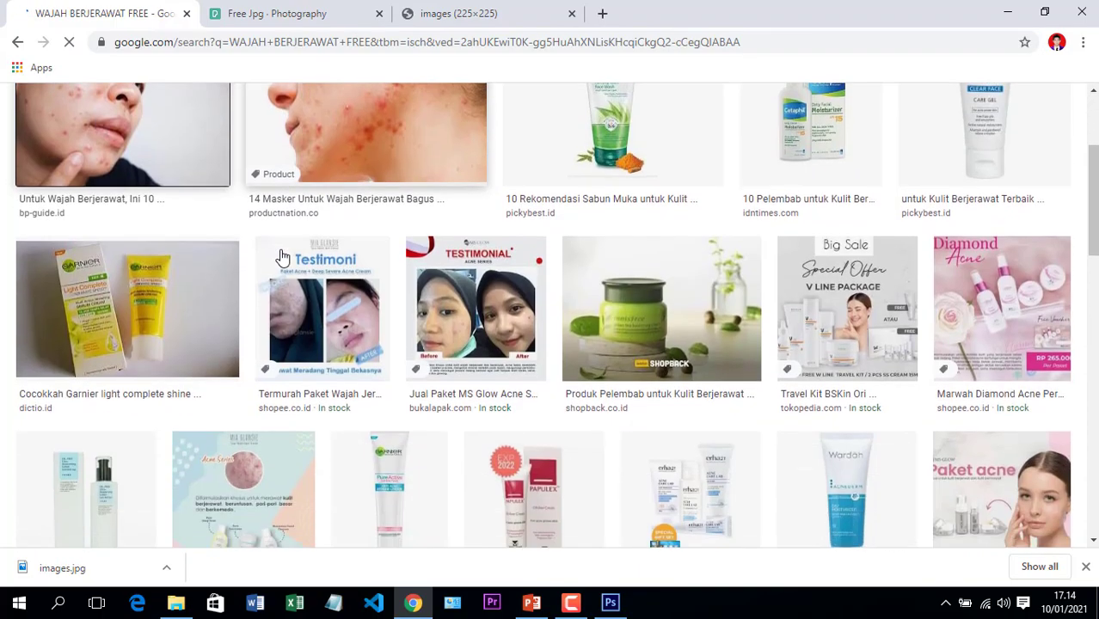
pyautogui.scroll(-10, 283, 258)
pyautogui.scroll(12, 283, 257)
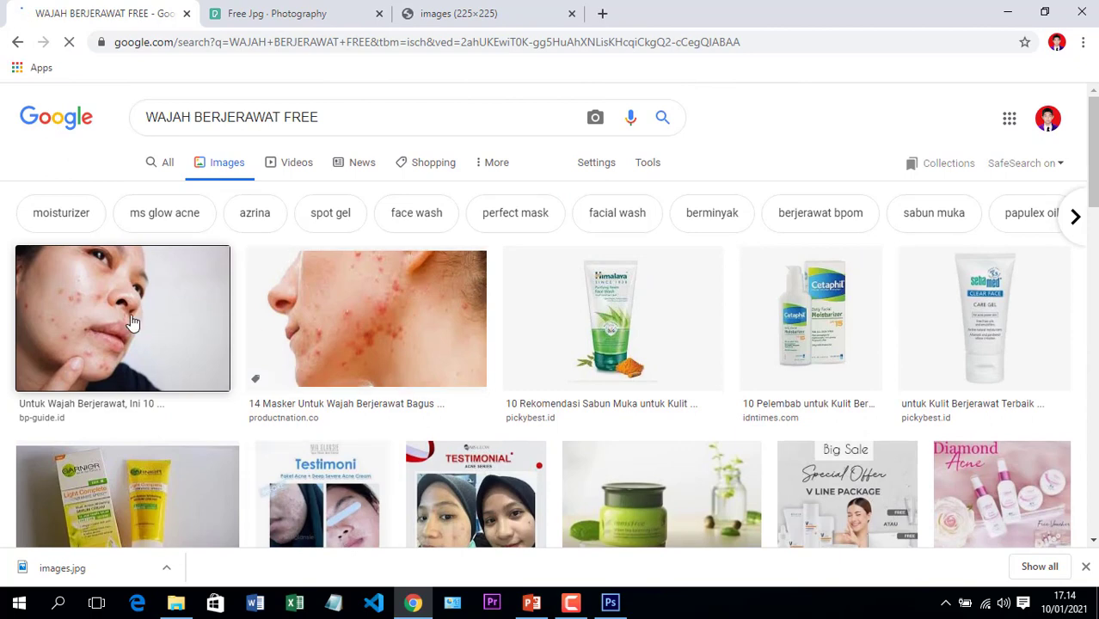
# Open the first acne face photo from bp-guide.id on its own in a new tab and copy the image
pyautogui.click(77, 403)
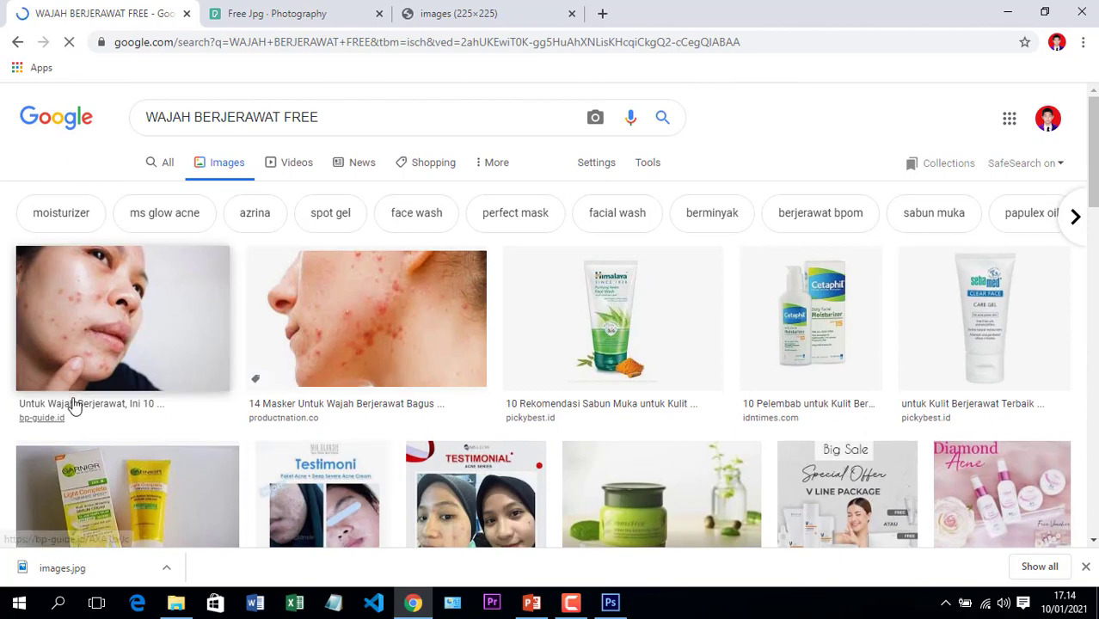
pyautogui.click(152, 10)
pyautogui.rightClick(132, 307)
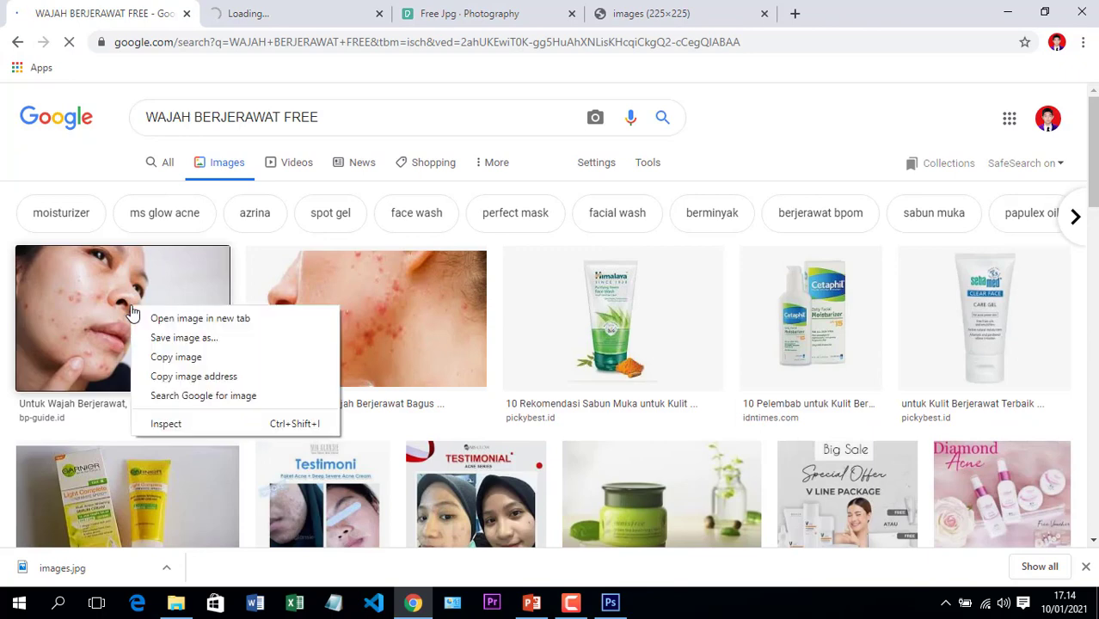
pyautogui.click(200, 318)
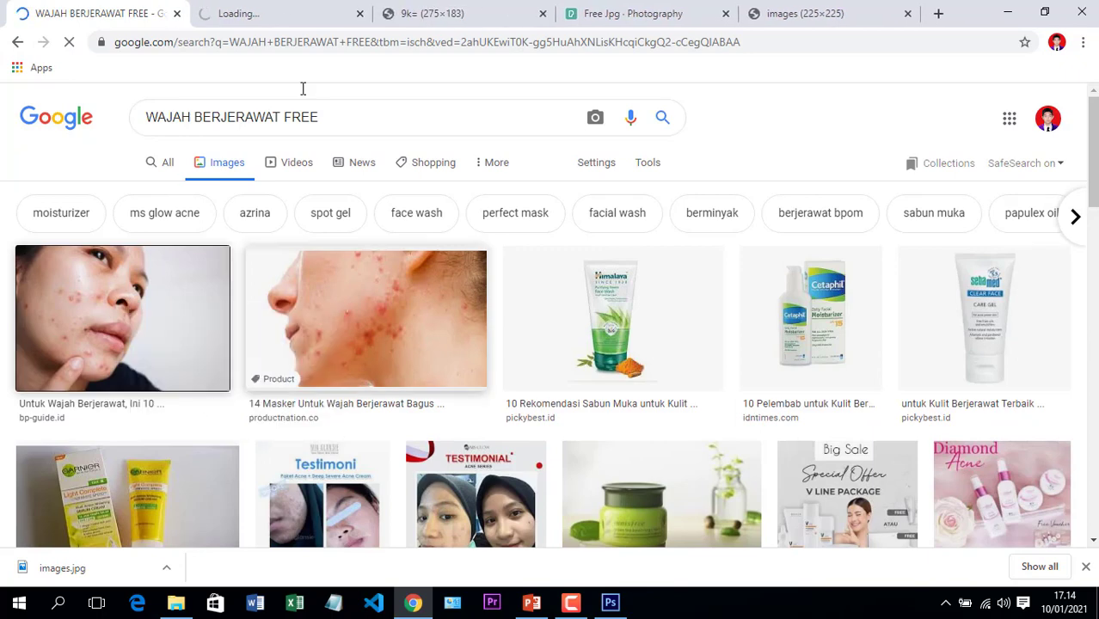
pyautogui.click(433, 13)
pyautogui.rightClick(531, 325)
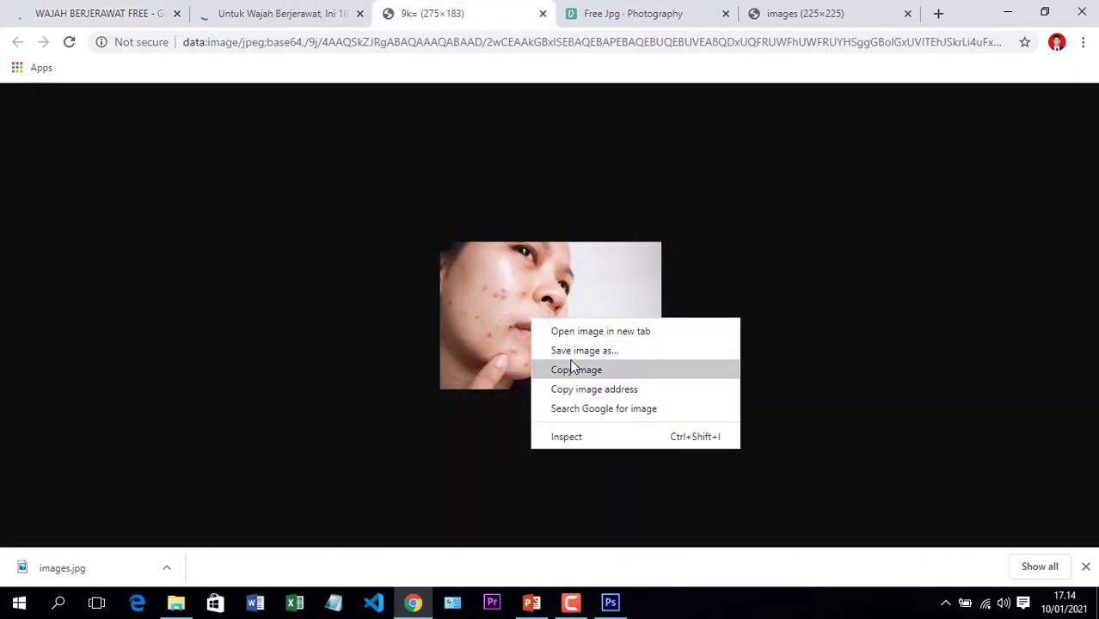
pyautogui.click(571, 368)
# Switch to Photoshop and replace the owl layer with the copied acne face photo
pyautogui.click(610, 602)
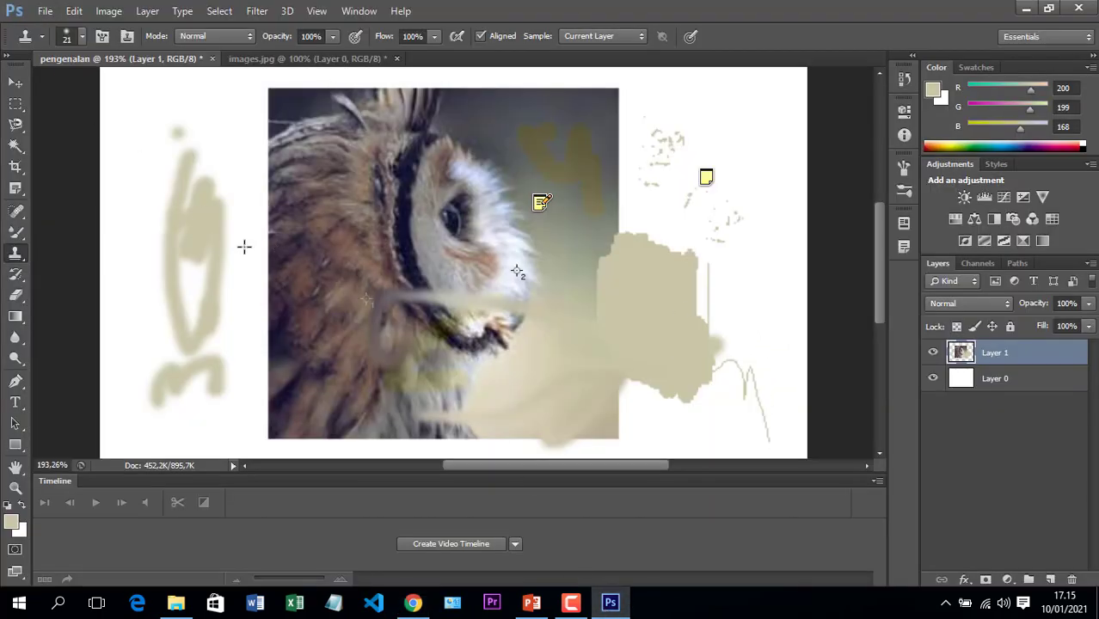
pyautogui.press('Delete')
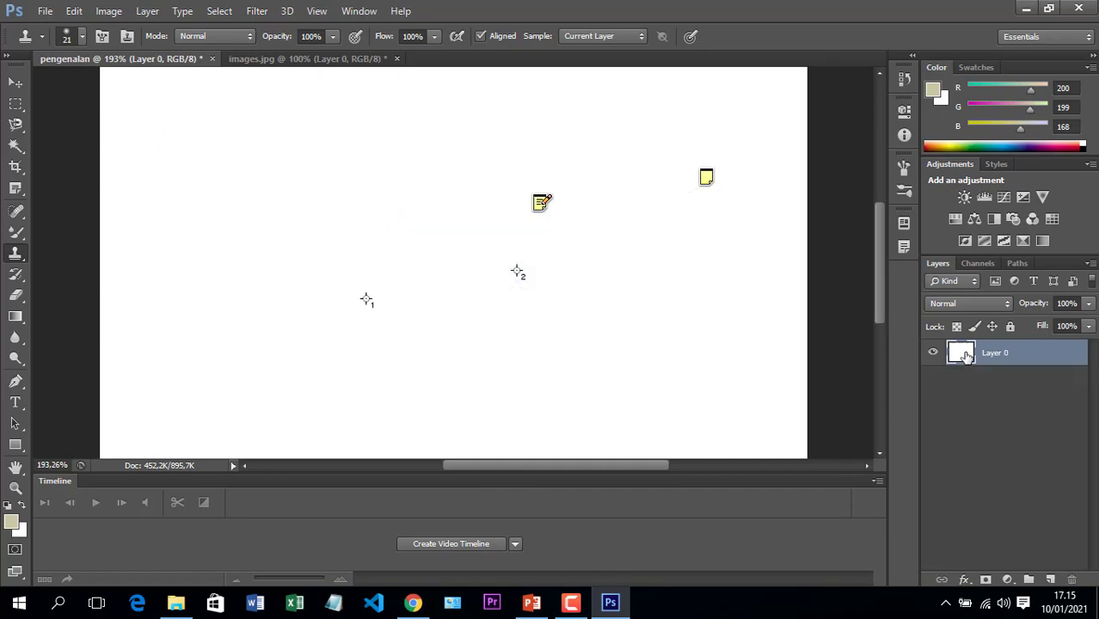
pyautogui.rightClick(443, 319)
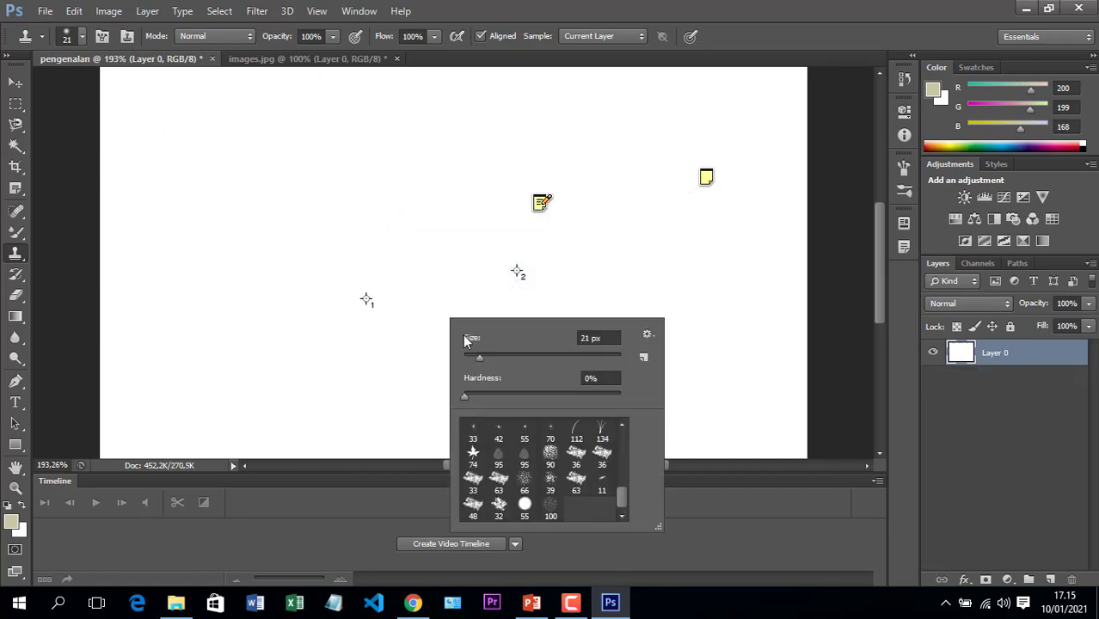
pyautogui.click(267, 190)
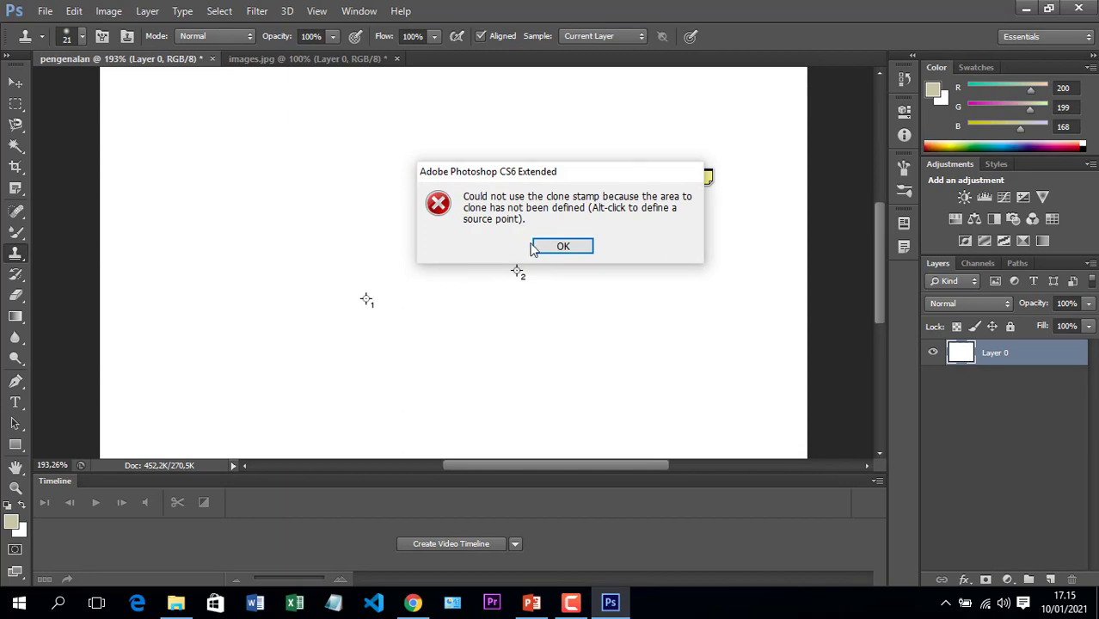
pyautogui.click(561, 246)
pyautogui.click(16, 84)
pyautogui.rightClick(251, 188)
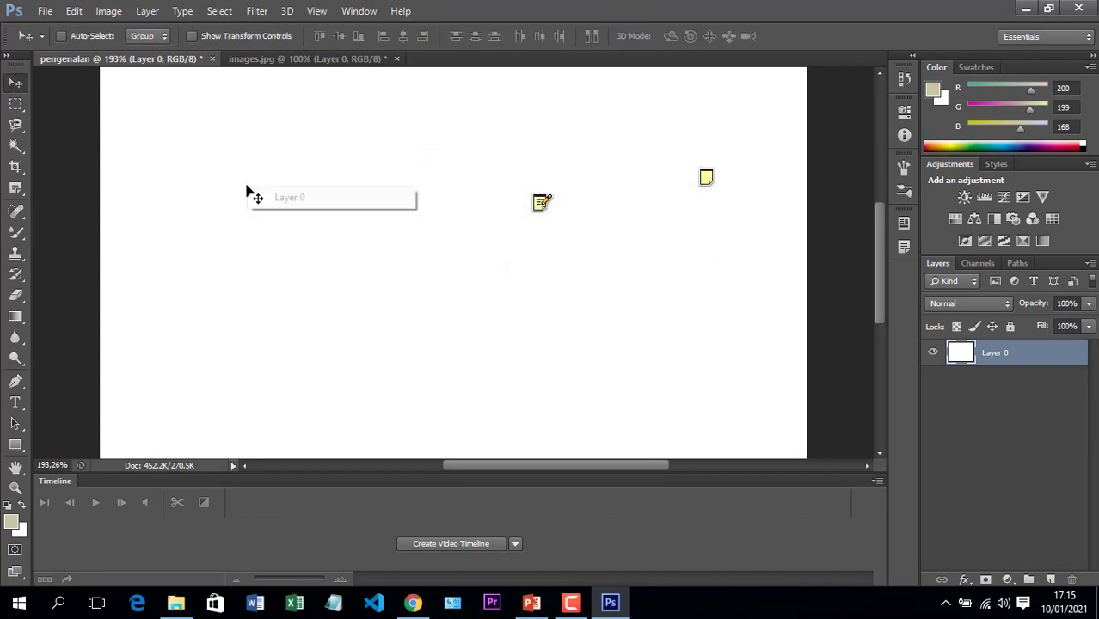
pyautogui.click(283, 241)
pyautogui.hotkey('ctrl', 'v')
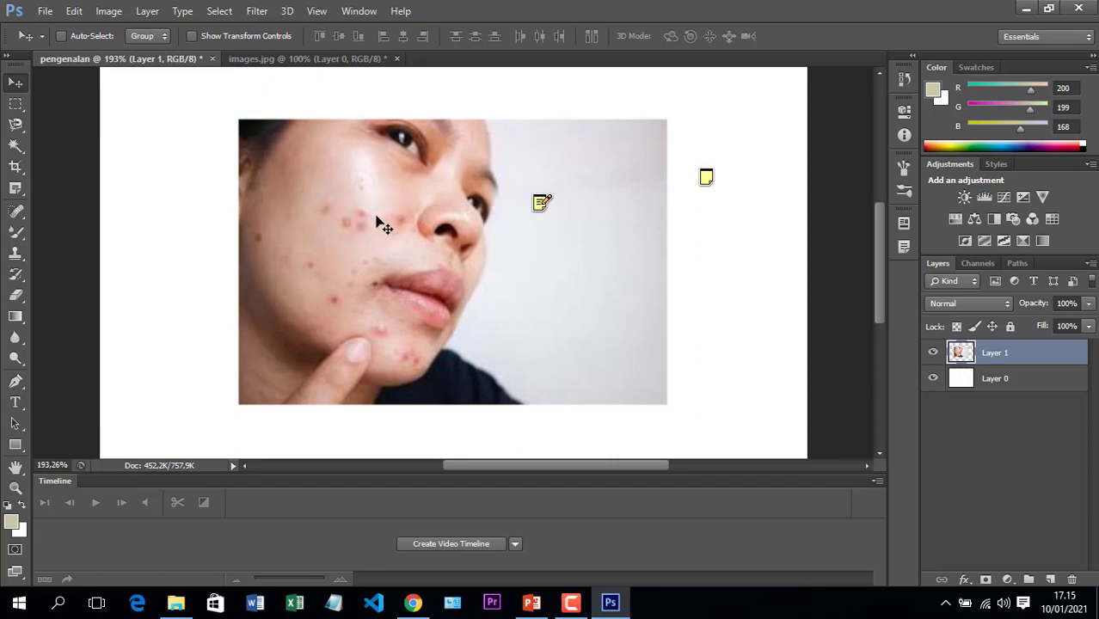
# Remove the cluster of pimples on the middle of the cheek with the Spot Healing Brush
pyautogui.click(18, 215)
pyautogui.rightClick(23, 218)
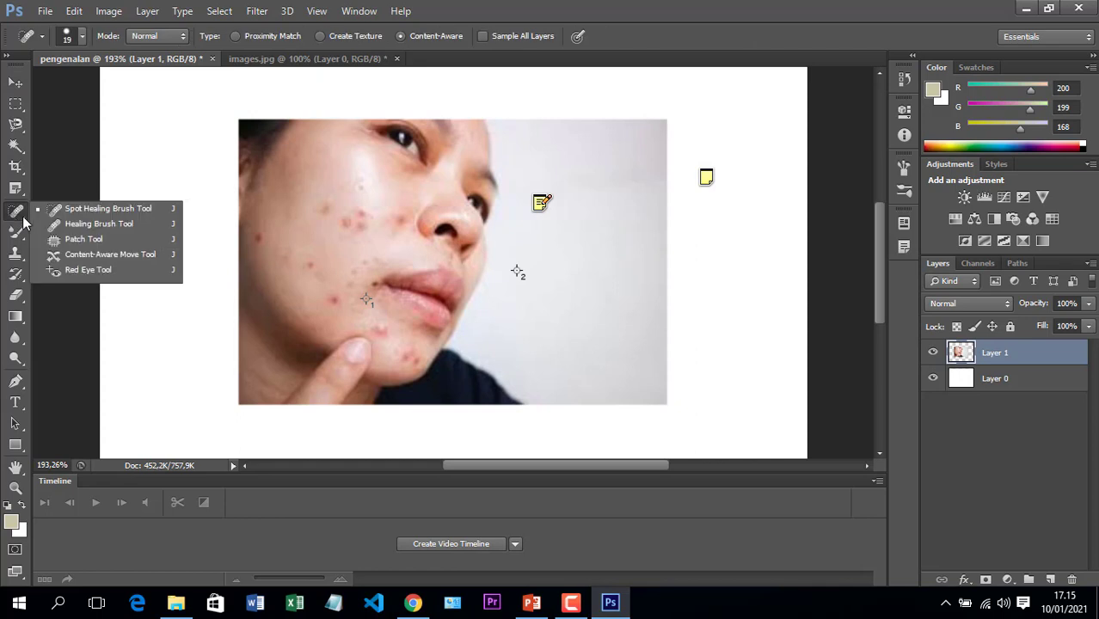
pyautogui.click(69, 211)
pyautogui.click(343, 223)
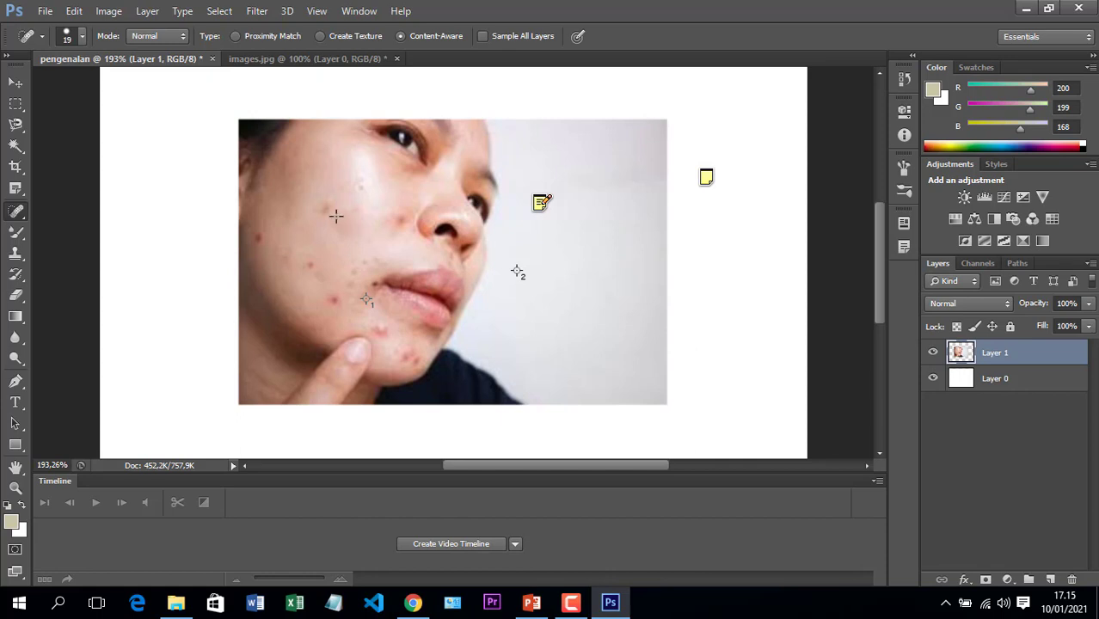
pyautogui.click(324, 209)
# Switch to the Healing Brush, sample a pimple as the source and paint copies of it on the cheek
pyautogui.rightClick(29, 221)
pyautogui.click(45, 227)
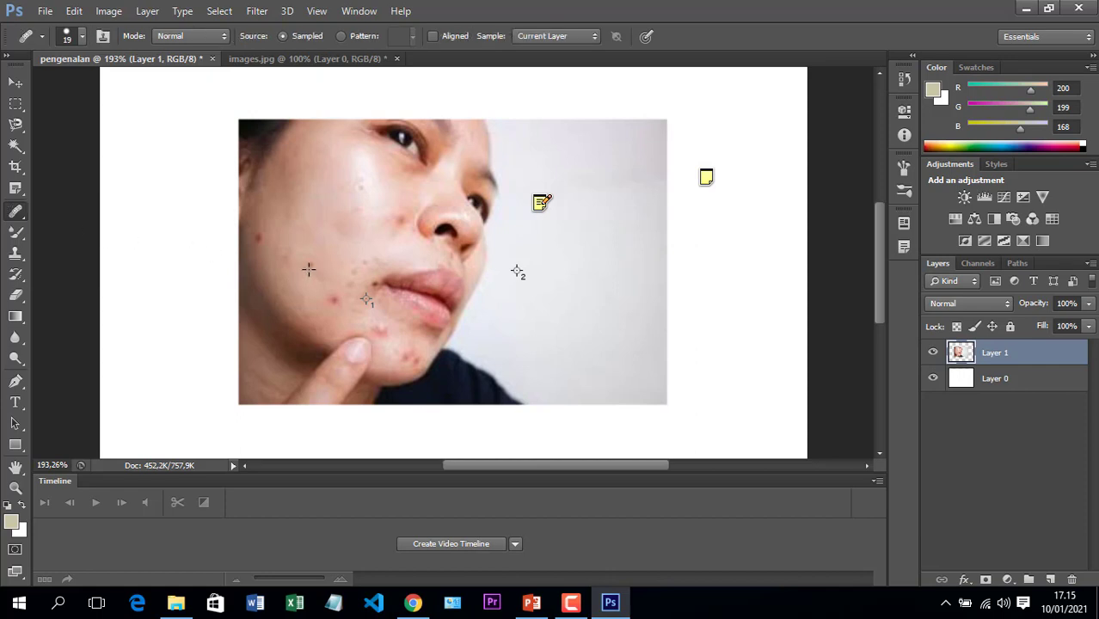
pyautogui.click(347, 288)
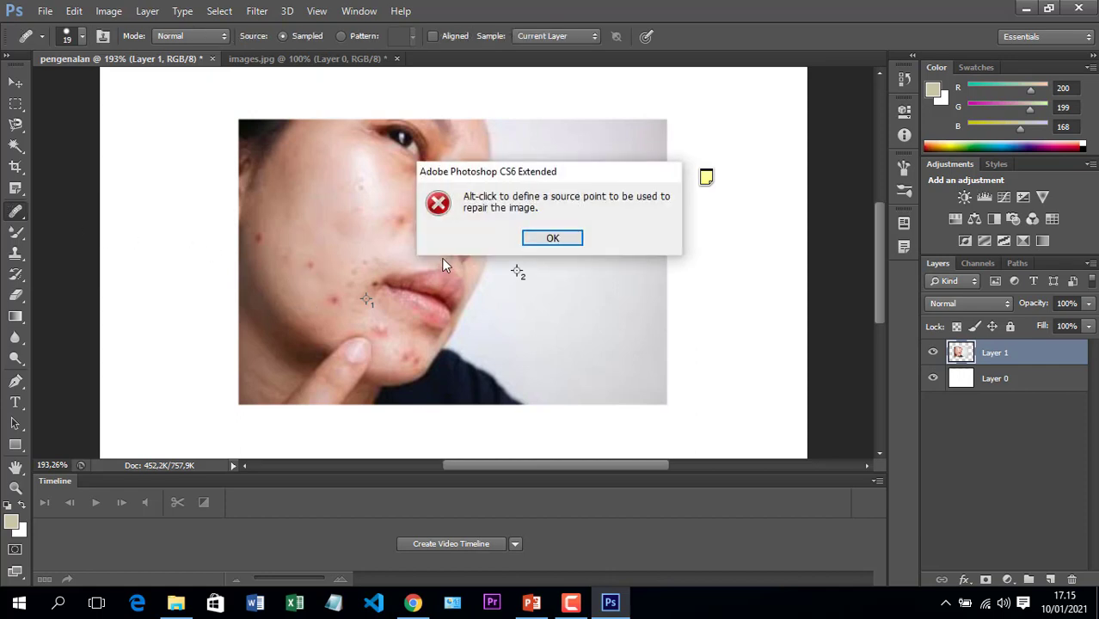
pyautogui.click(552, 240)
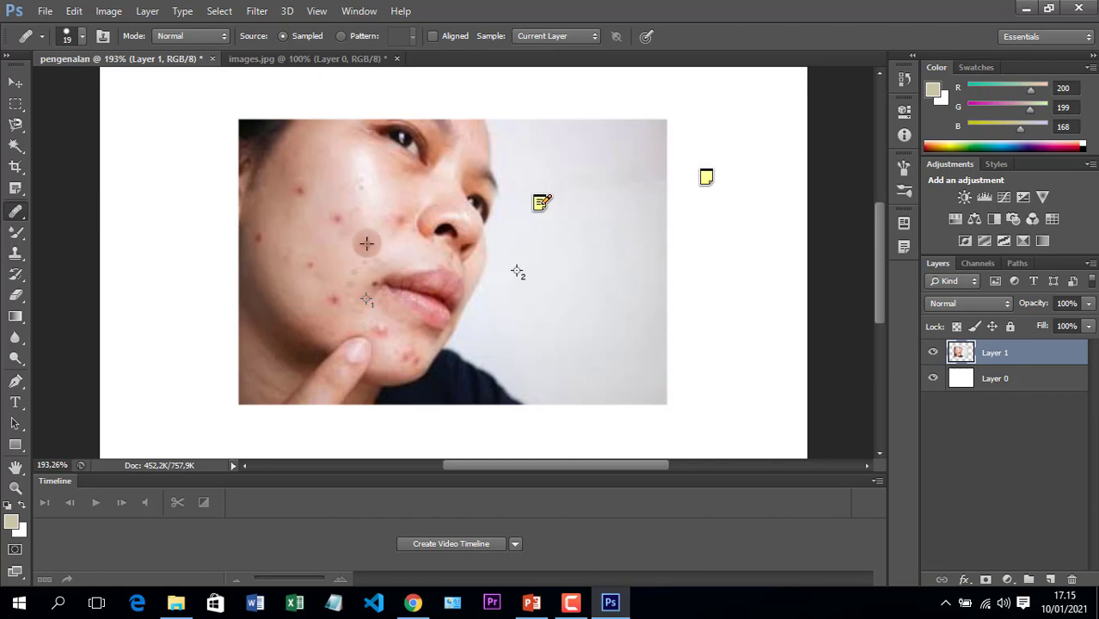
# Switch back to the Spot Healing Brush and remove copied pimples from the middle of the cheek
pyautogui.rightClick(26, 222)
pyautogui.click(51, 210)
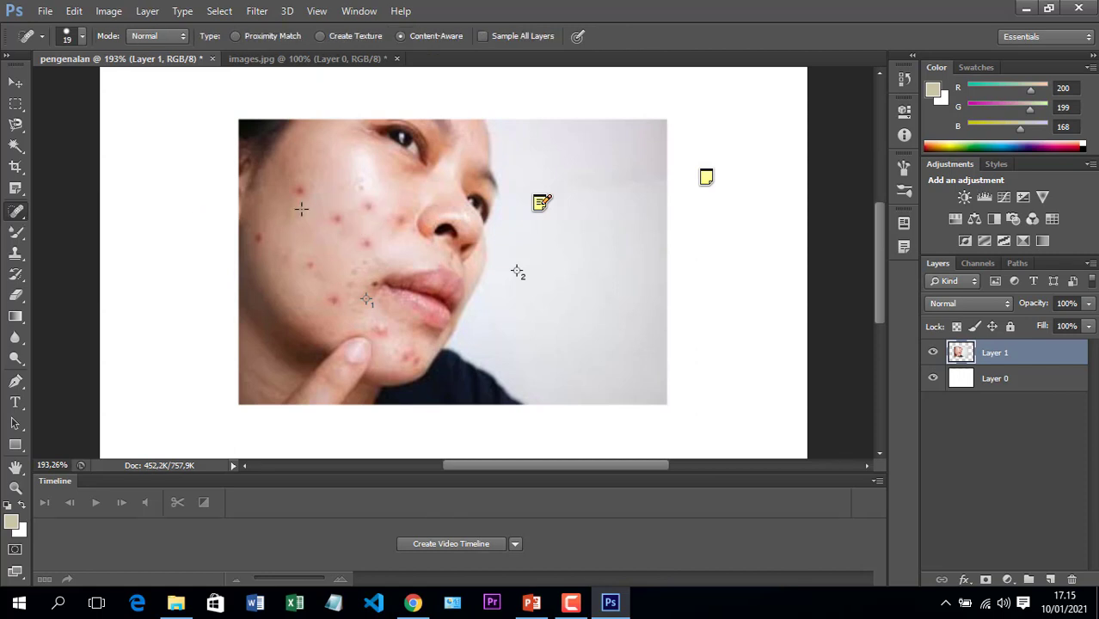
pyautogui.click(337, 219)
# Activate the Patch Tool and try to outline areas on the upper cheek and under the eye for patching
pyautogui.rightClick(23, 231)
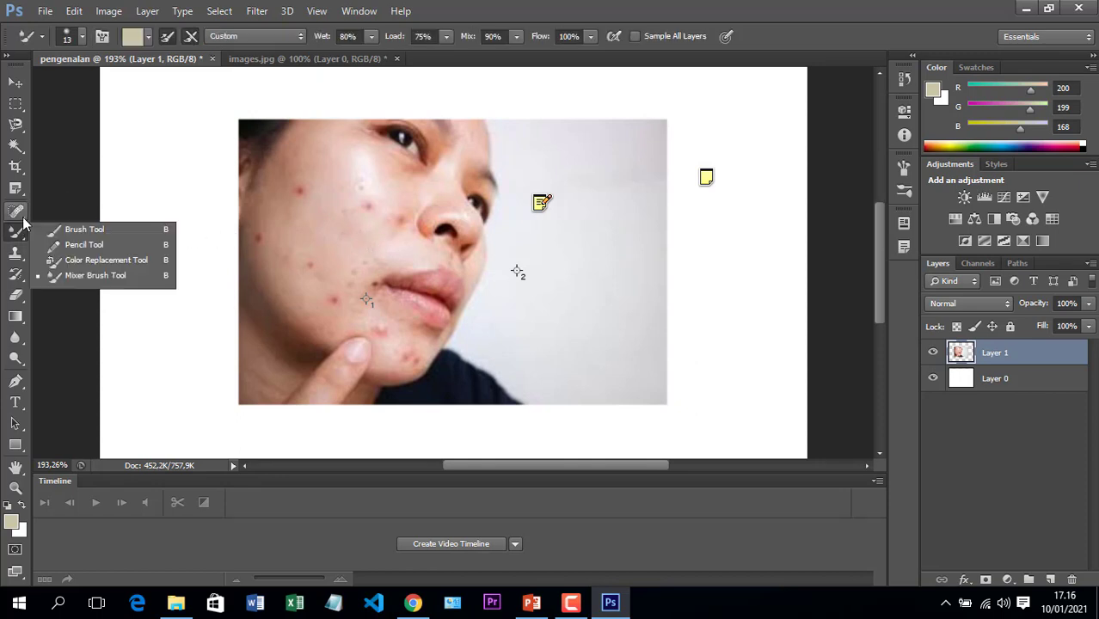
pyautogui.rightClick(24, 219)
pyautogui.click(86, 239)
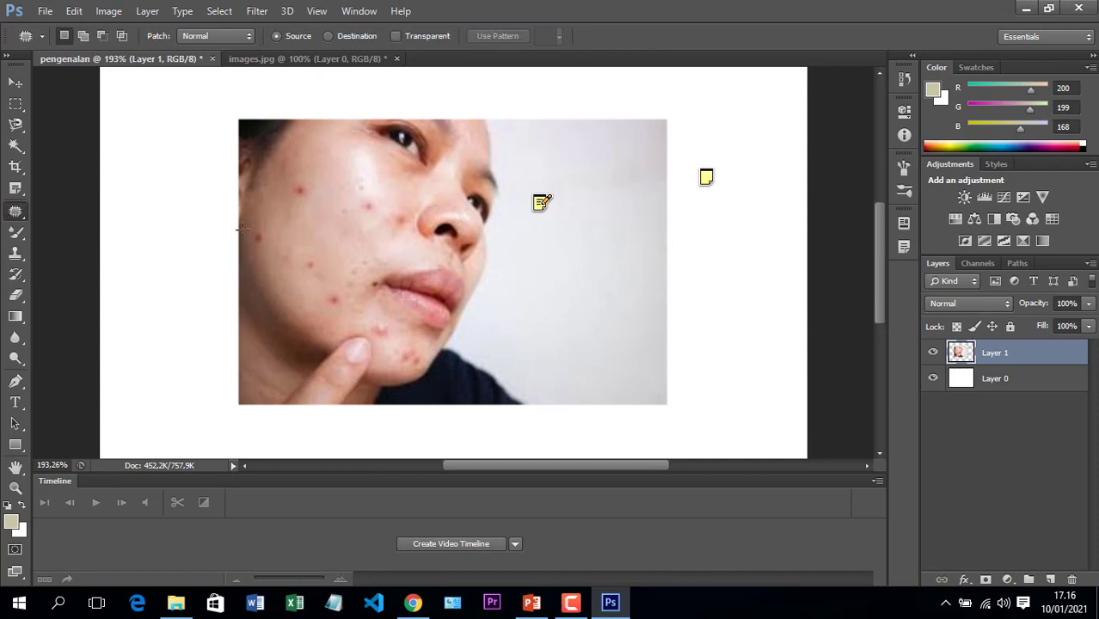
pyautogui.moveTo(363, 208)
pyautogui.mouseDown()
pyautogui.moveTo(363, 221)
pyautogui.moveTo(368, 192)
pyautogui.moveTo(370, 213)
pyautogui.mouseUp()
pyautogui.scroll(2, 370, 213)
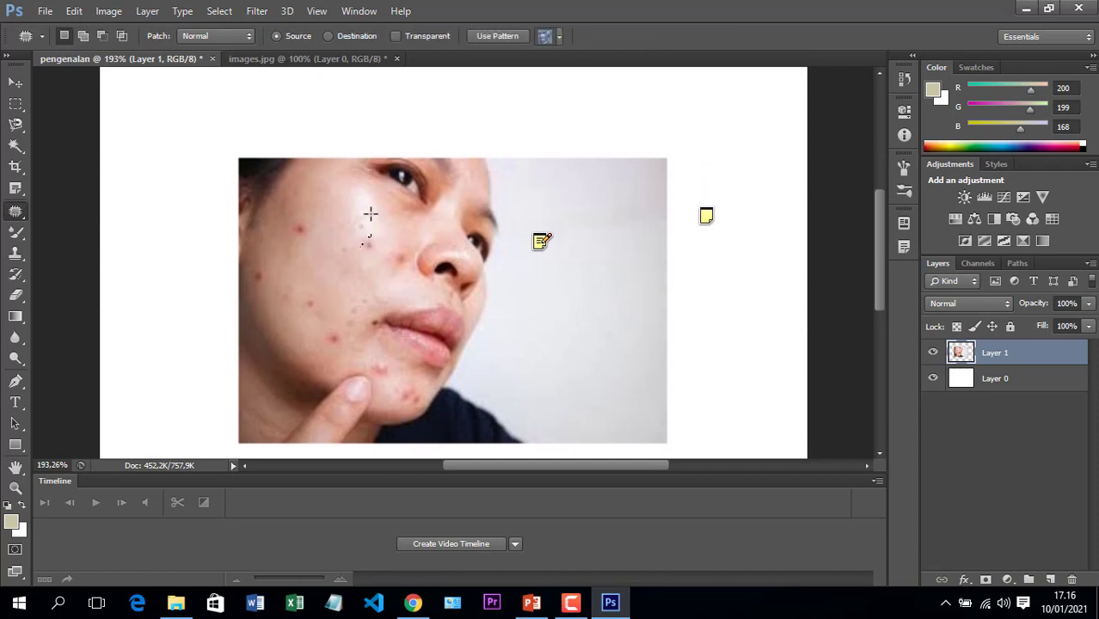
pyautogui.scroll(2, 370, 213)
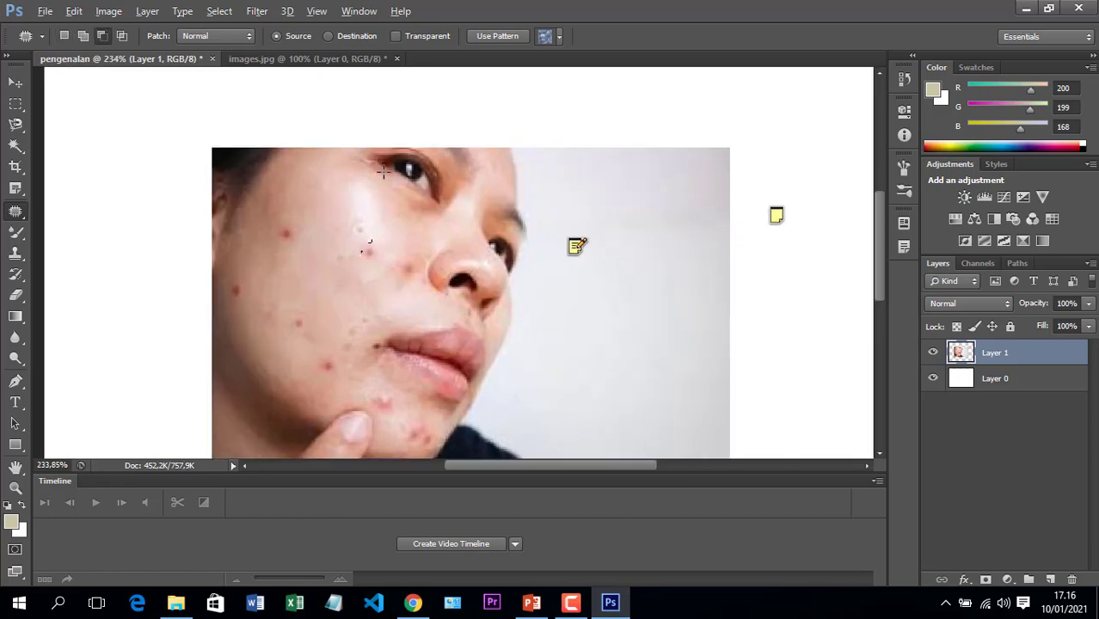
pyautogui.moveTo(384, 174); pyautogui.dragTo(411, 194)
pyautogui.click(411, 201)
pyautogui.click(409, 205)
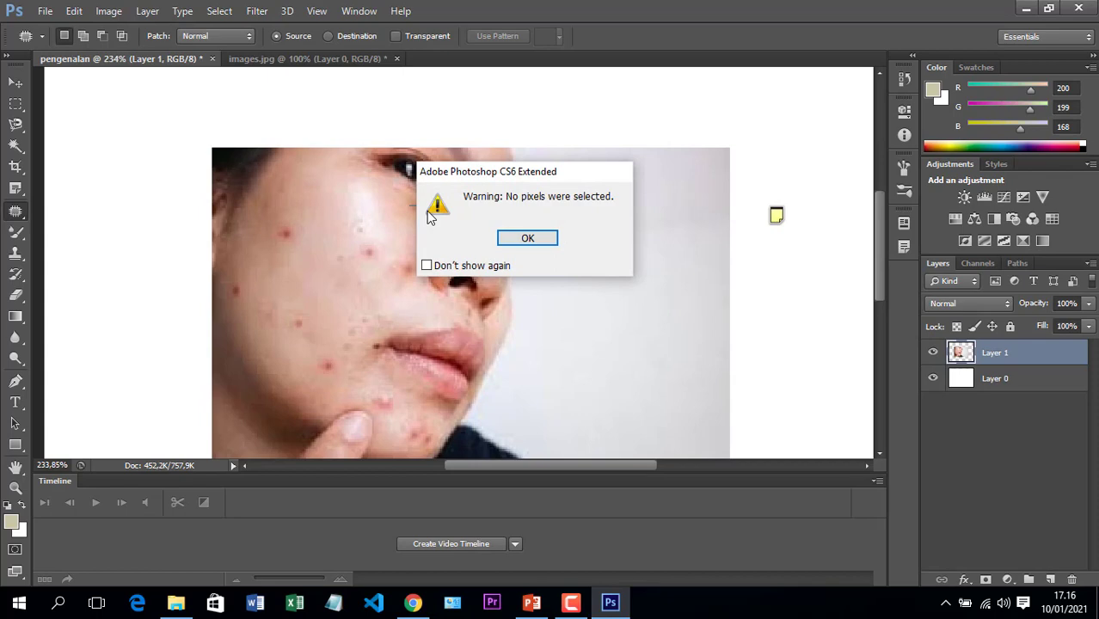
pyautogui.click(527, 244)
# Try again to patch the pimple between the eye and the mouth with clean skin, and clear the selection
pyautogui.moveTo(363, 241); pyautogui.dragTo(391, 284)
pyautogui.click(371, 249)
pyautogui.click(314, 288)
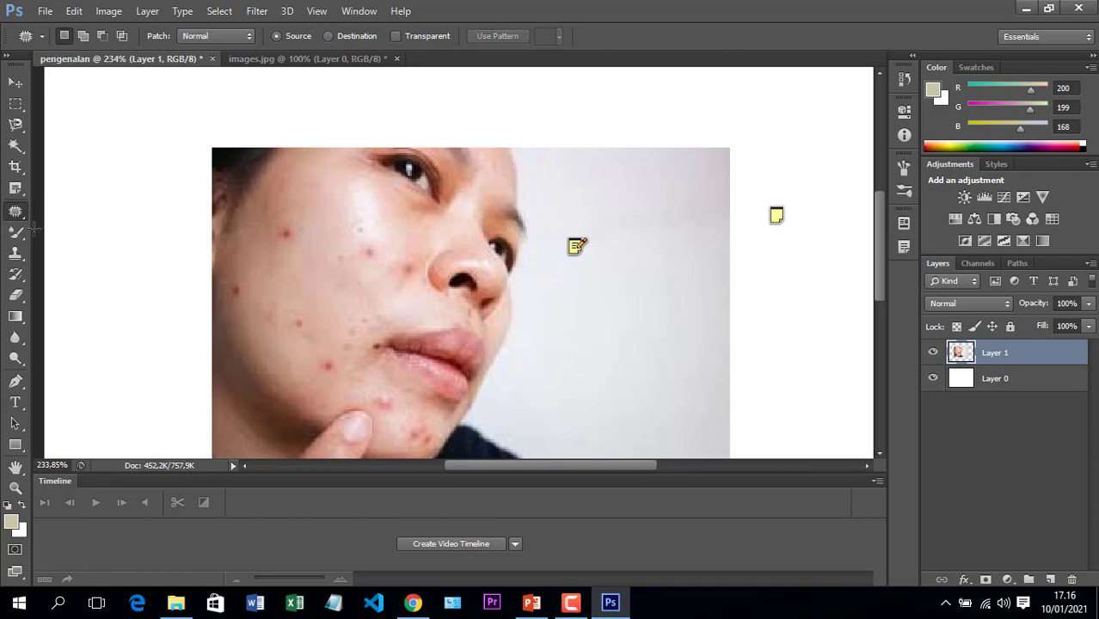
# Move the upper cheek pimple to the middle of the cheek with the Content-Aware Move Tool, undoing the first attempt, and deselect
pyautogui.rightClick(15, 212)
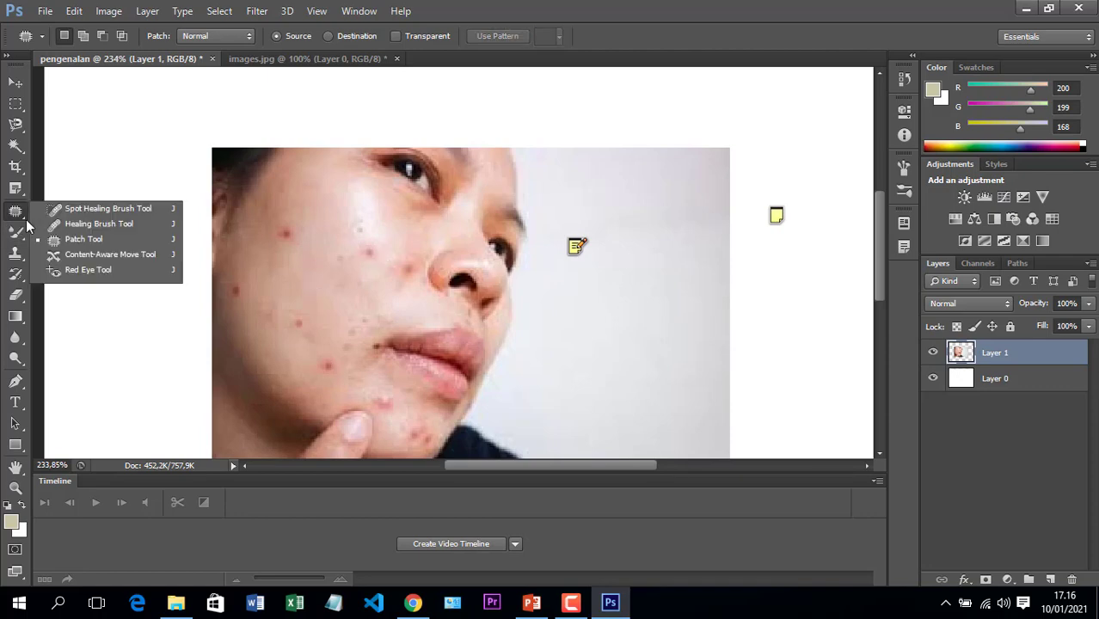
pyautogui.click(86, 255)
pyautogui.moveTo(297, 251)
pyautogui.mouseDown()
pyautogui.moveTo(332, 299)
pyautogui.moveTo(347, 264)
pyautogui.mouseUp()
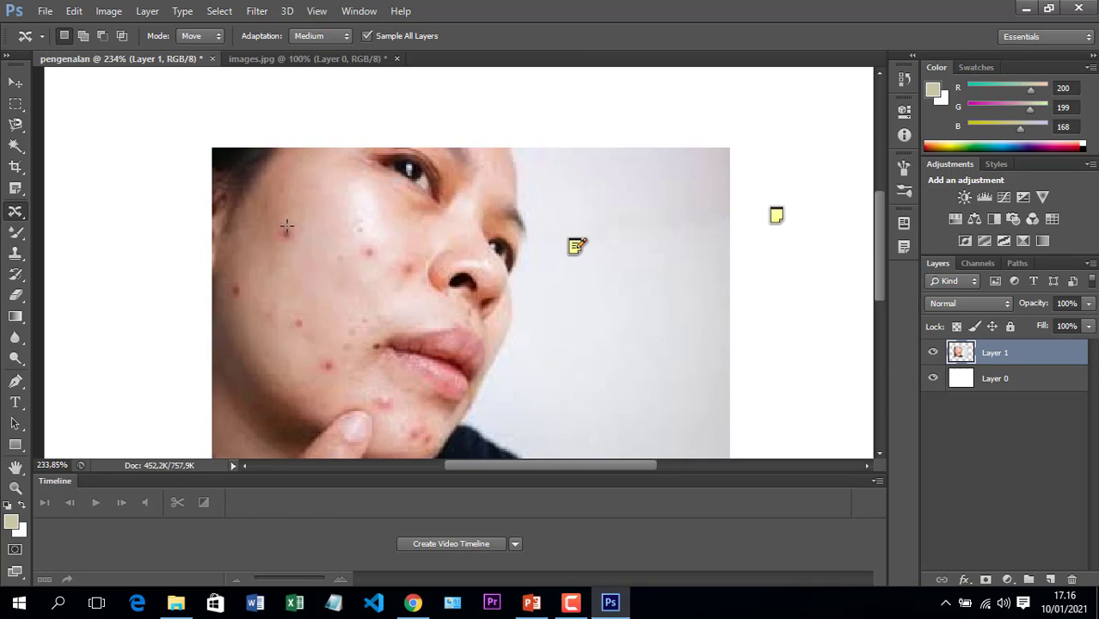
pyautogui.moveTo(286, 227)
pyautogui.mouseDown()
pyautogui.moveTo(297, 248)
pyautogui.moveTo(292, 225)
pyautogui.moveTo(289, 239)
pyautogui.mouseUp()
pyautogui.hotkey('ctrl', 'alt', 'z')
pyautogui.hotkey('ctrl', 'alt', 'z')
pyautogui.moveTo(343, 277); pyautogui.dragTo(314, 290)
pyautogui.hotkey('ctrl', 'd')
# Darken both of the woman's eyes with the Red Eye Tool and reopen the list of healing tools
pyautogui.rightClick(25, 216)
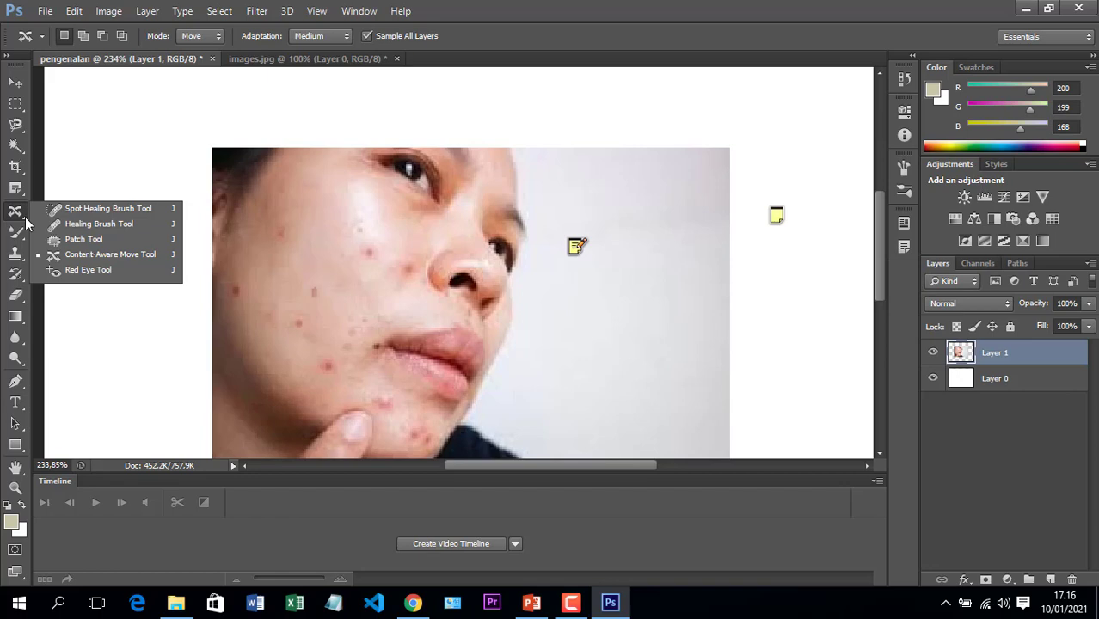
pyautogui.click(93, 270)
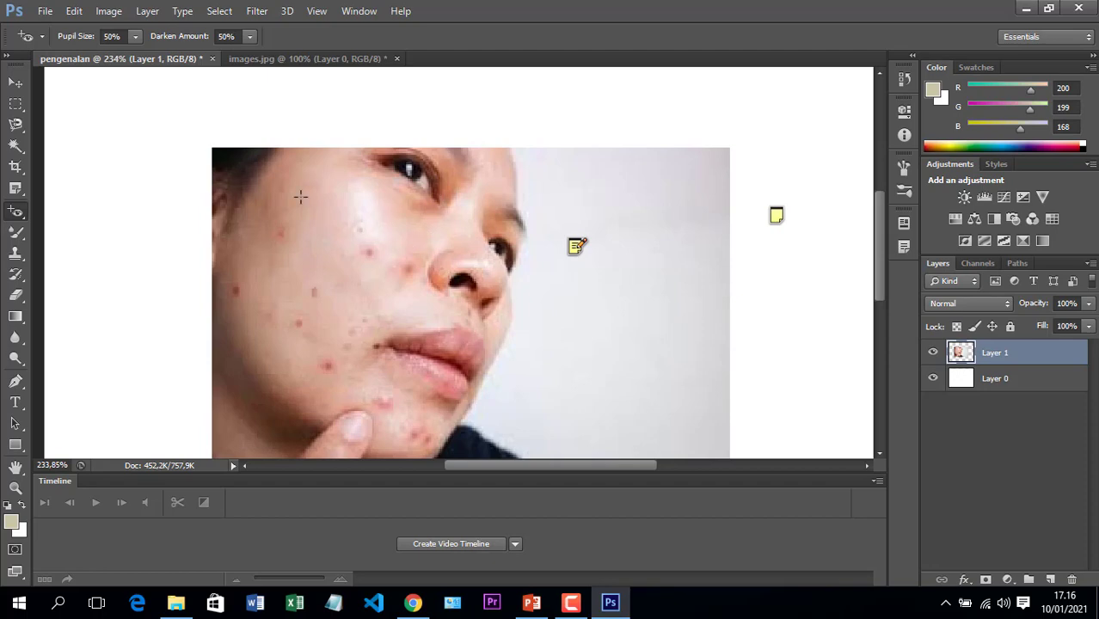
pyautogui.click(409, 169)
pyautogui.click(414, 171)
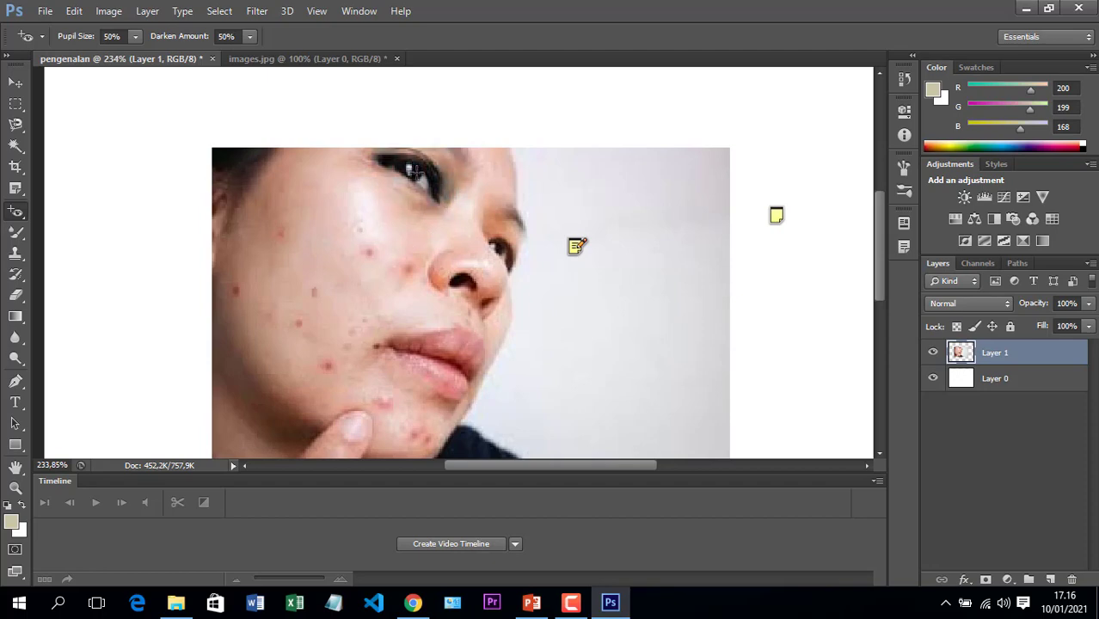
pyautogui.click(498, 249)
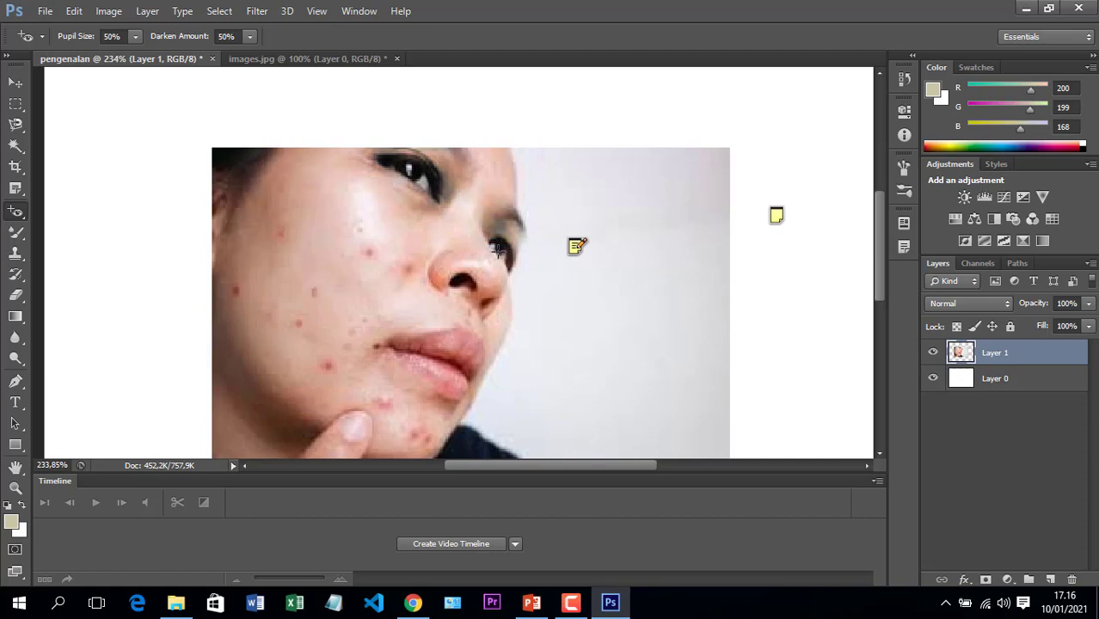
pyautogui.rightClick(16, 217)
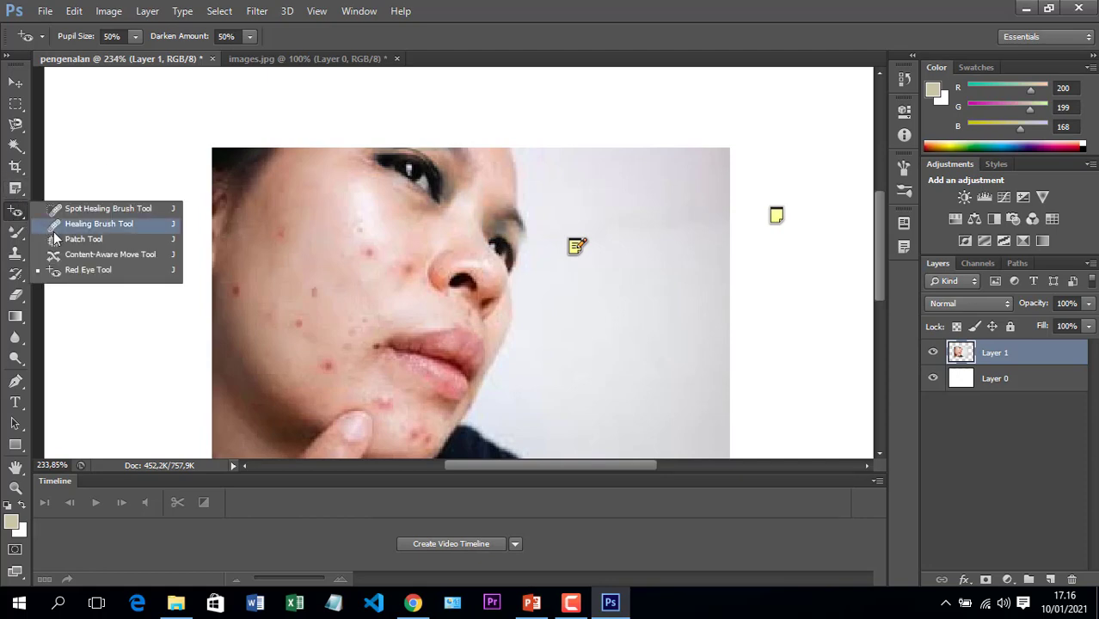
# Try to patch the upper cheek pimple with the Patch Tool, deselect to inspect the result, and undo the patch
pyautogui.click(60, 225)
pyautogui.rightClick(19, 213)
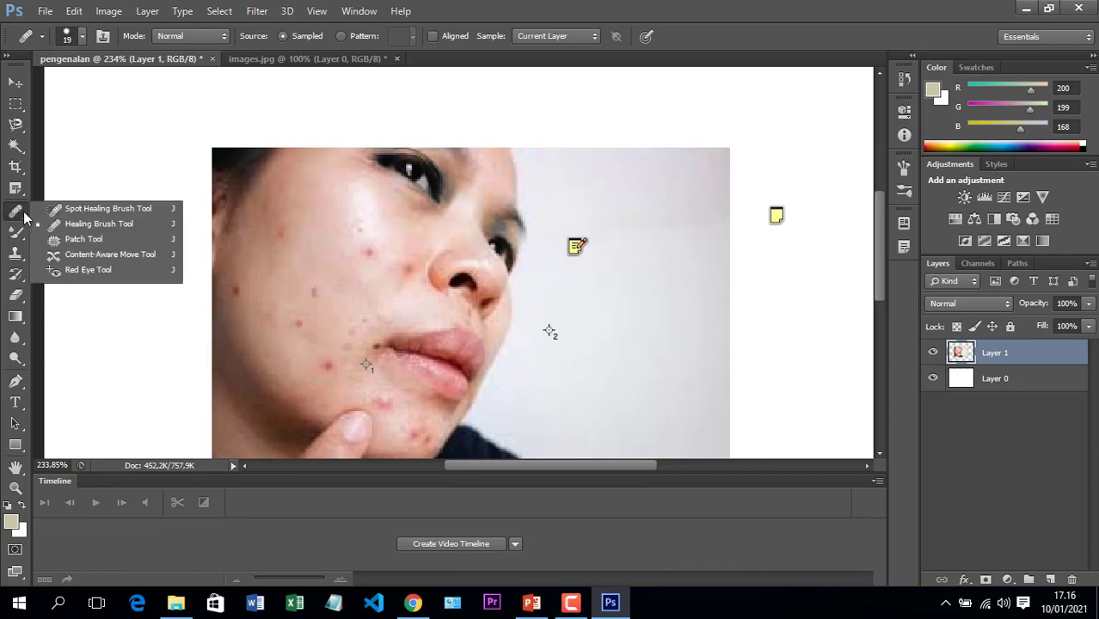
pyautogui.click(70, 241)
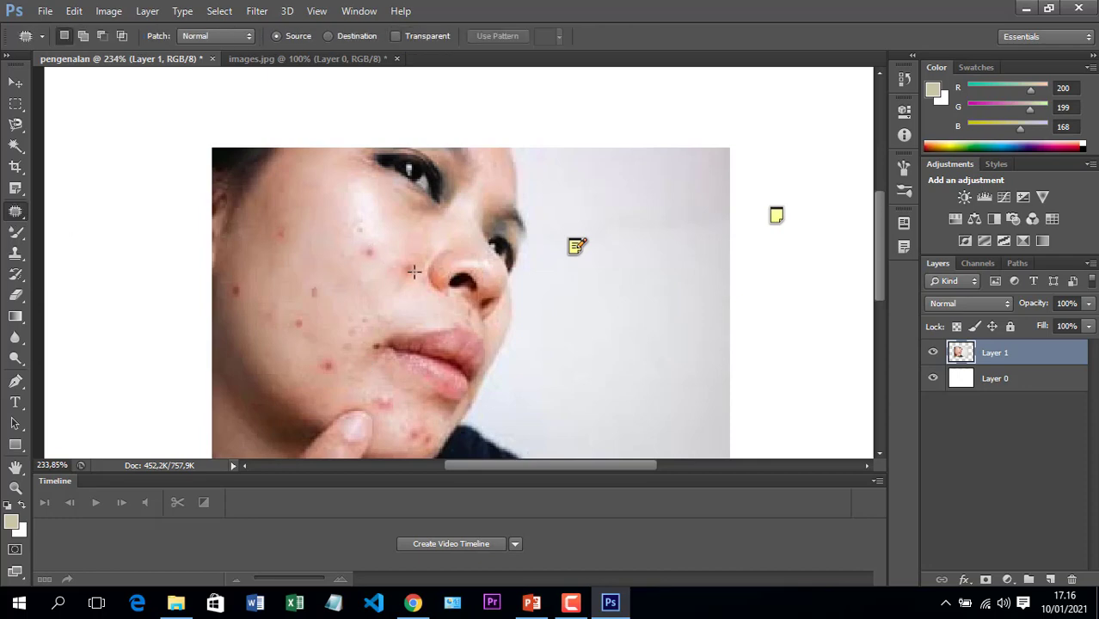
pyautogui.scroll(-3, 471, 265)
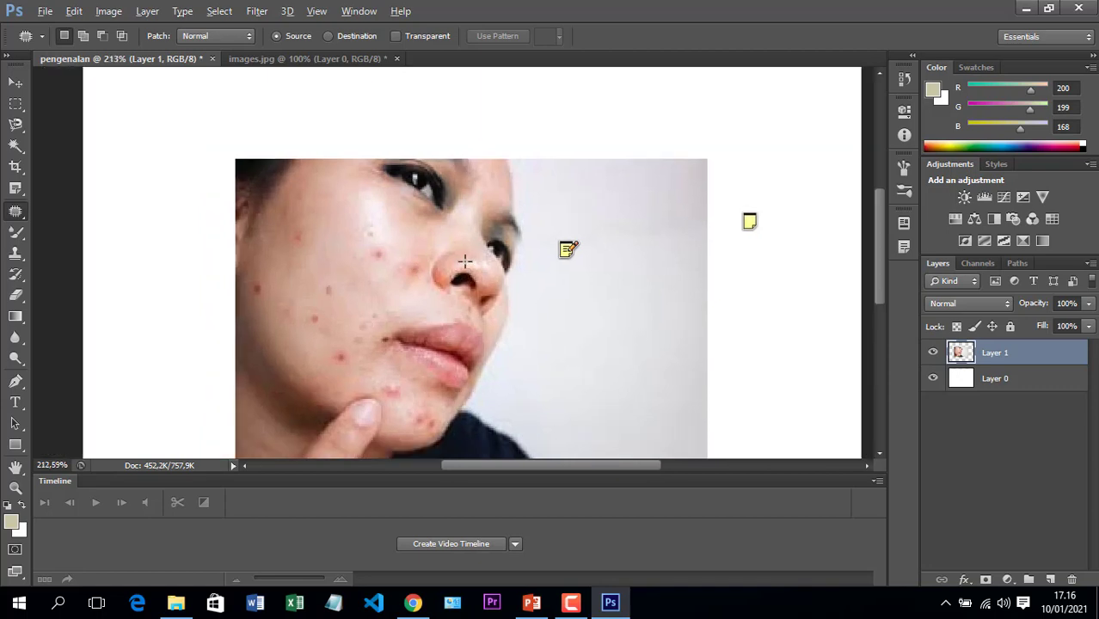
pyautogui.scroll(1, 432, 254)
pyautogui.scroll(-1, 432, 258)
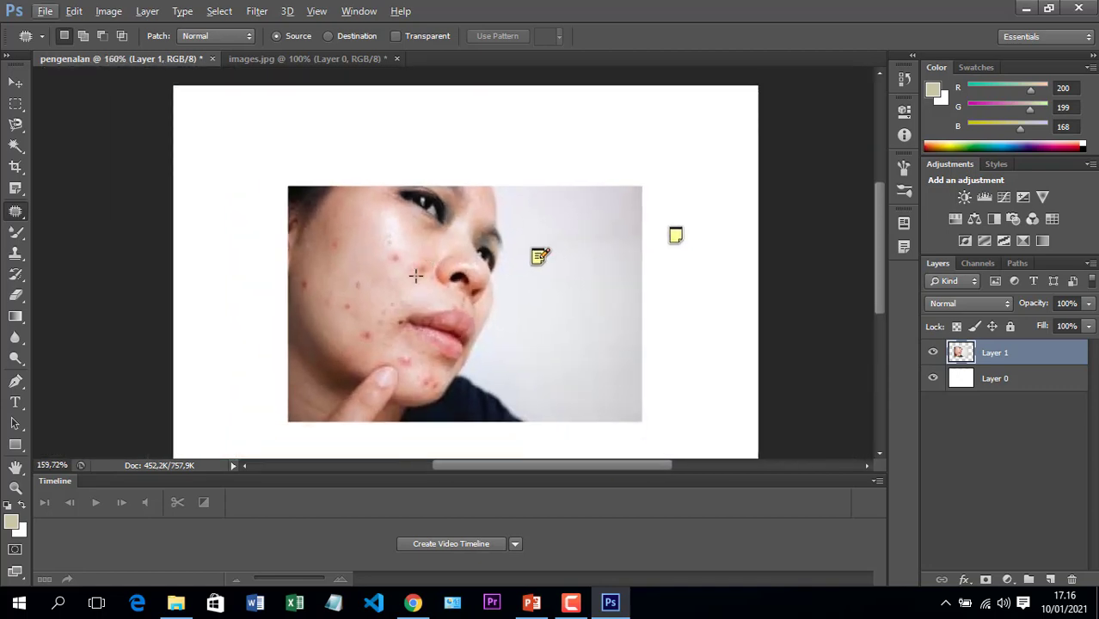
pyautogui.moveTo(421, 266); pyautogui.dragTo(417, 275)
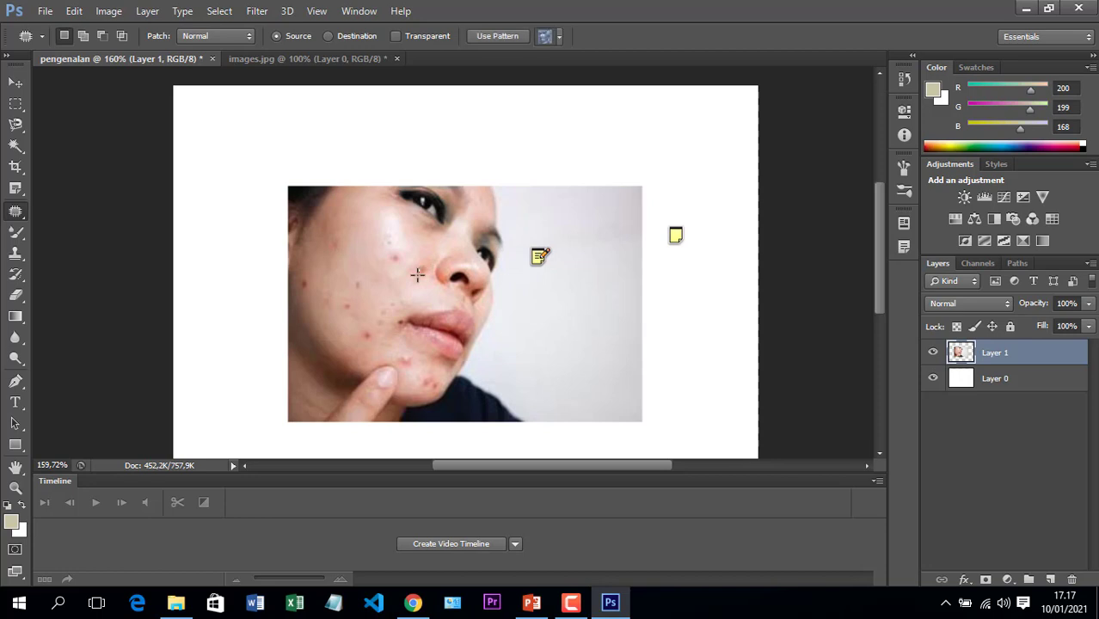
pyautogui.moveTo(376, 241)
pyautogui.mouseDown()
pyautogui.moveTo(396, 277)
pyautogui.moveTo(367, 240)
pyautogui.moveTo(417, 260)
pyautogui.moveTo(386, 288)
pyautogui.moveTo(356, 262)
pyautogui.moveTo(351, 297)
pyautogui.moveTo(386, 296)
pyautogui.moveTo(379, 330)
pyautogui.mouseUp()
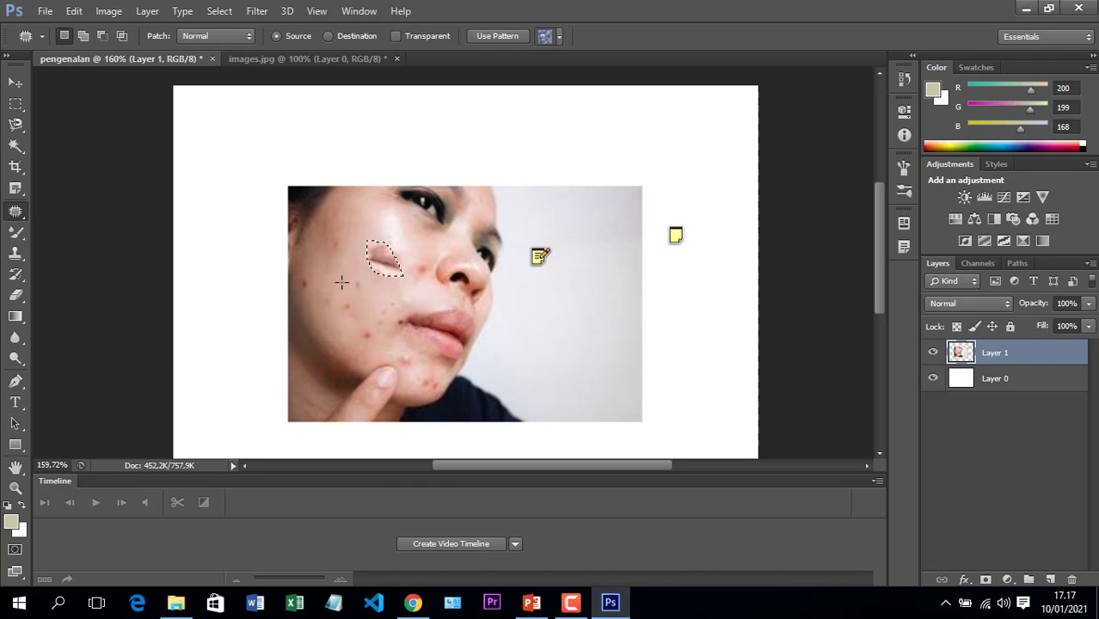
pyautogui.hotkey('ctrl', 'd')
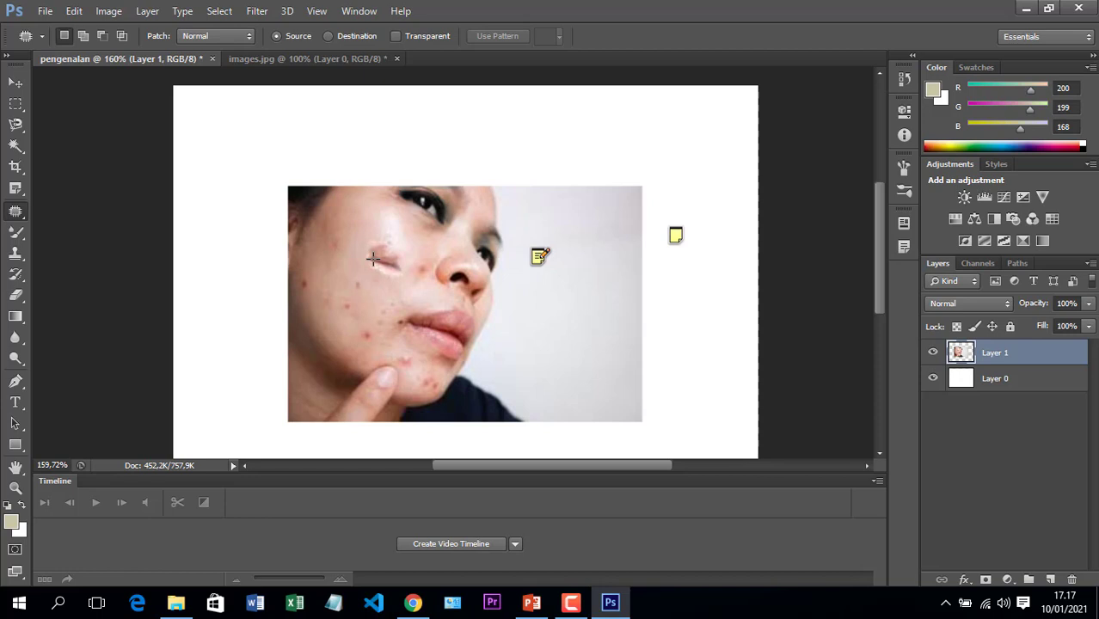
pyautogui.moveTo(373, 258); pyautogui.dragTo(372, 256)
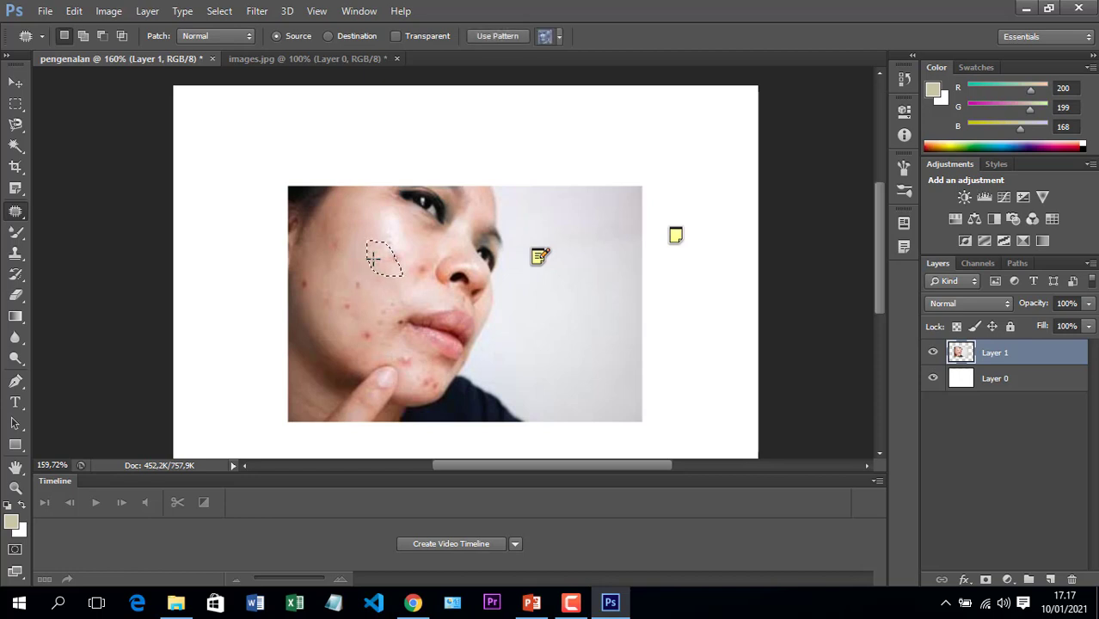
# Try to clone clean cheek skin over the nearby blemish outside the selected area with the Clone Stamp Tool
pyautogui.rightClick(17, 212)
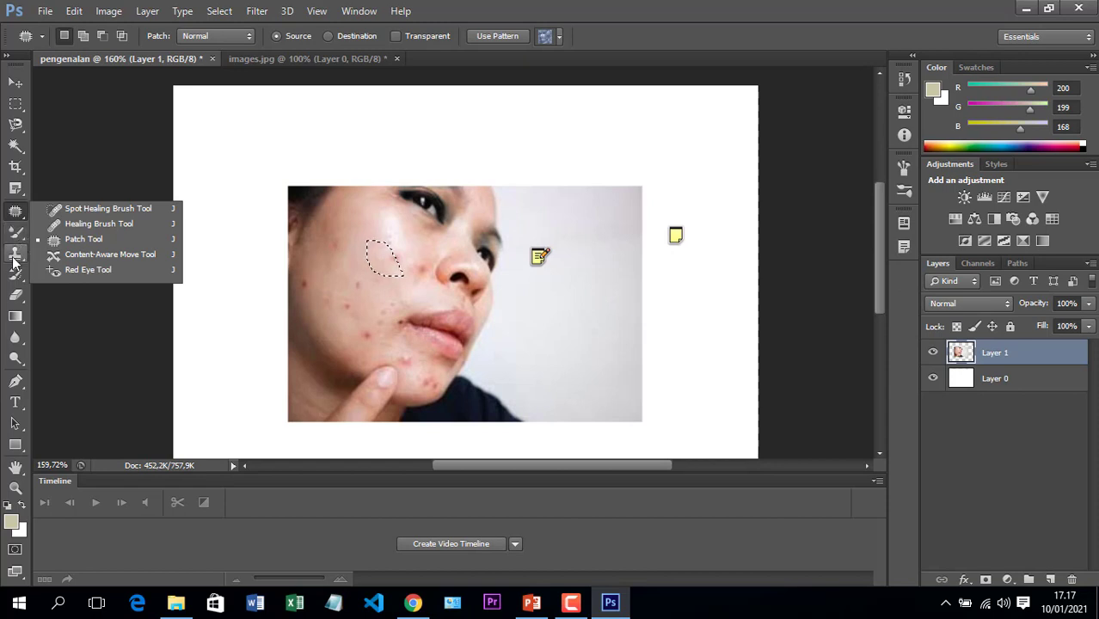
pyautogui.click(21, 258)
pyautogui.click(21, 265)
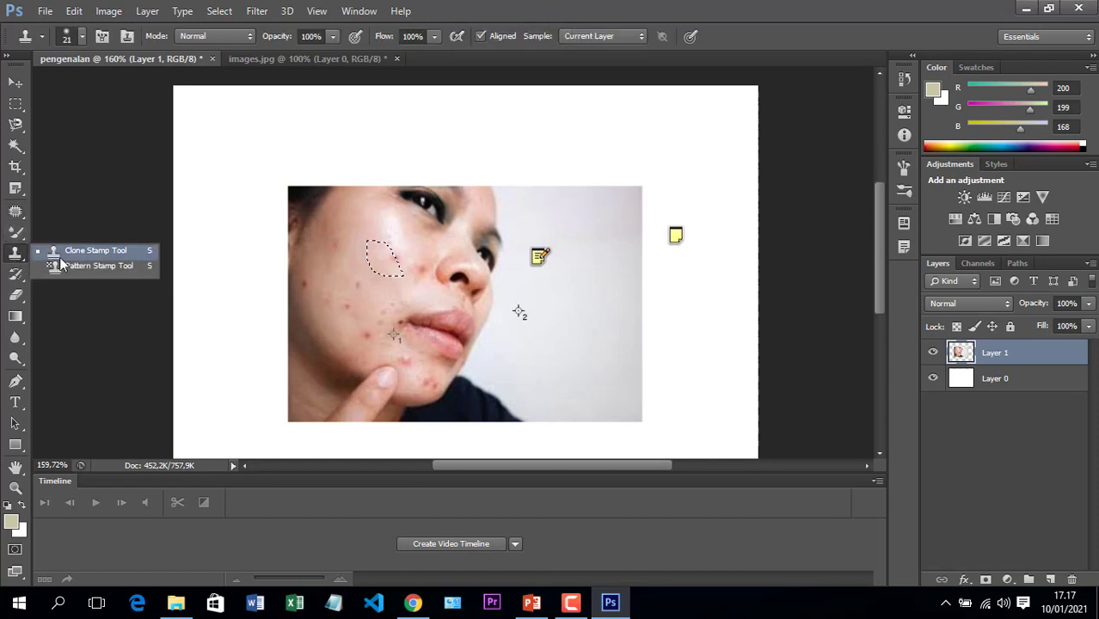
pyautogui.click(86, 252)
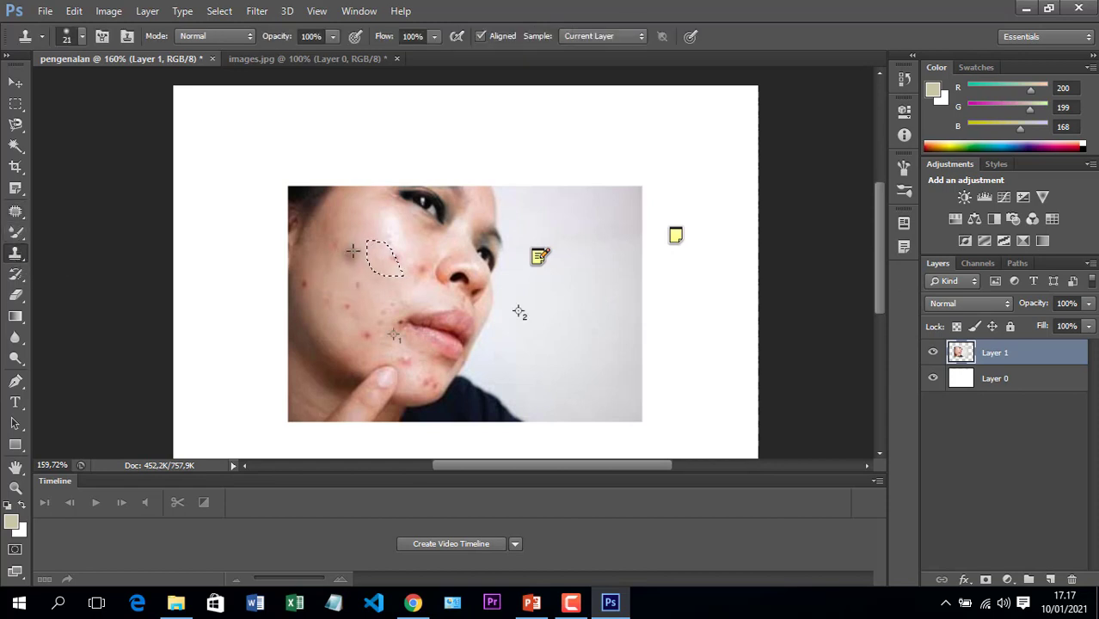
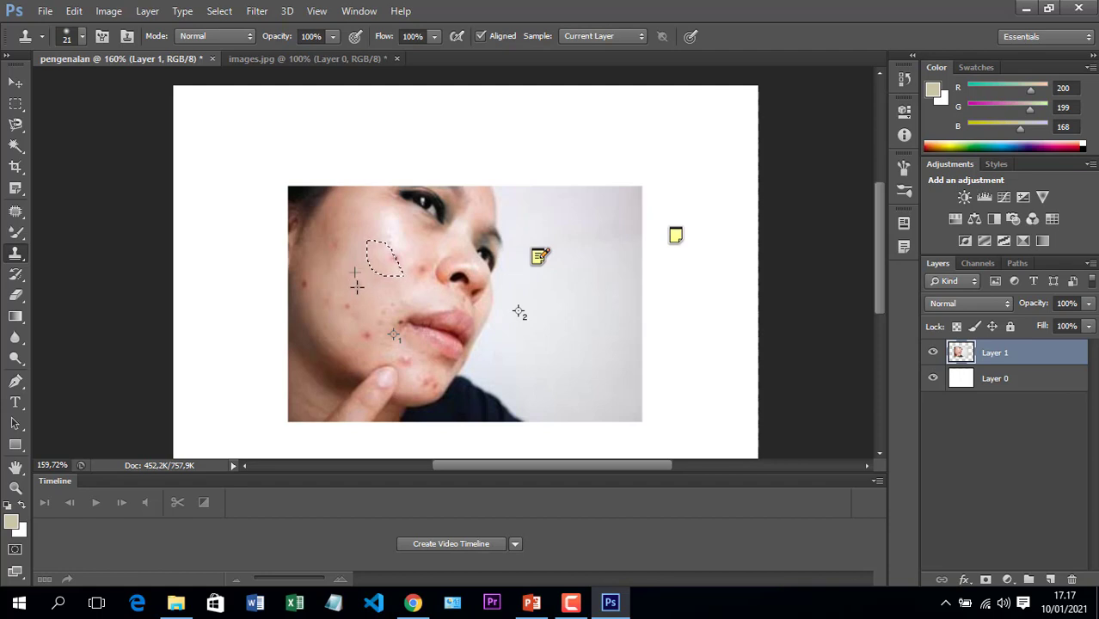
pyautogui.scroll(1, 357, 283)
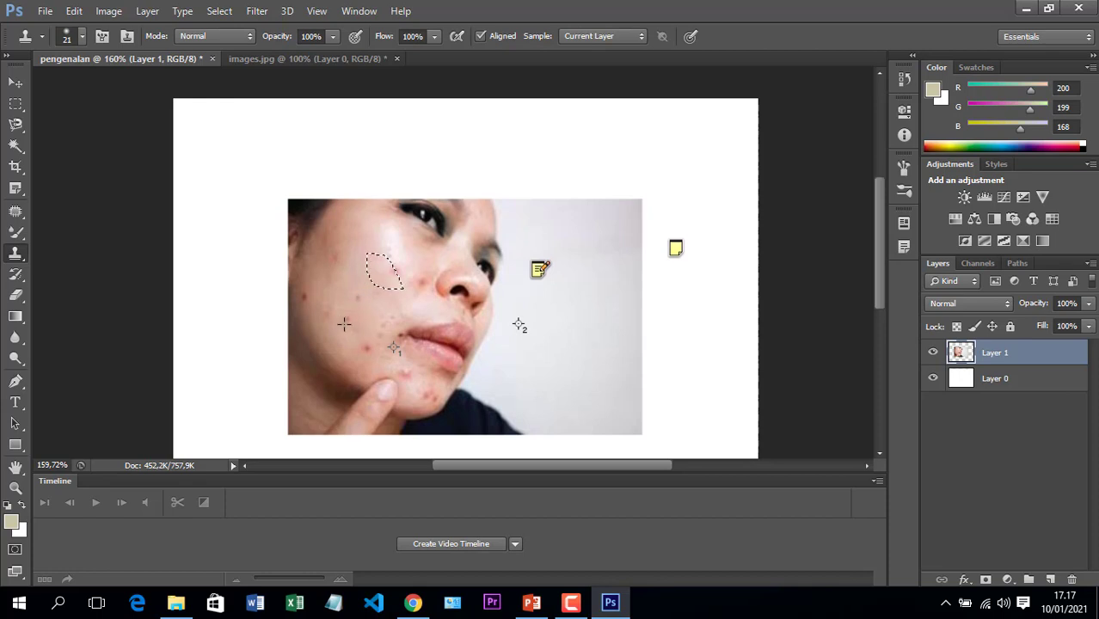
pyautogui.moveTo(350, 319); pyautogui.dragTo(417, 315)
pyautogui.moveTo(355, 281)
pyautogui.mouseDown()
pyautogui.moveTo(355, 310)
pyautogui.moveTo(356, 296)
pyautogui.mouseUp()
pyautogui.scroll(2, 360, 298)
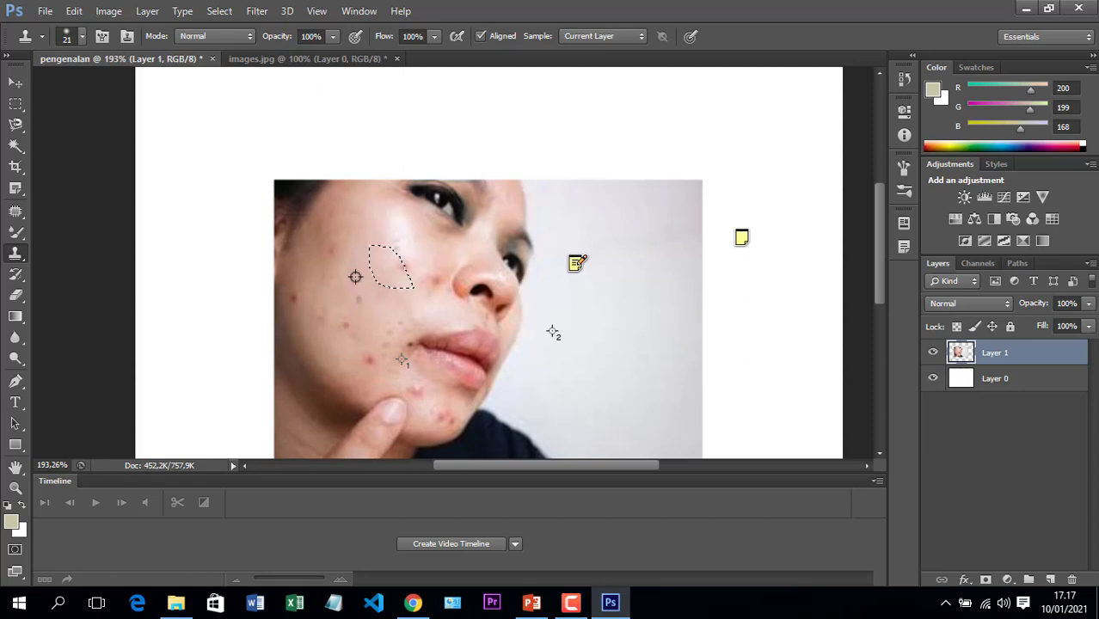
pyautogui.moveTo(360, 301); pyautogui.dragTo(352, 301)
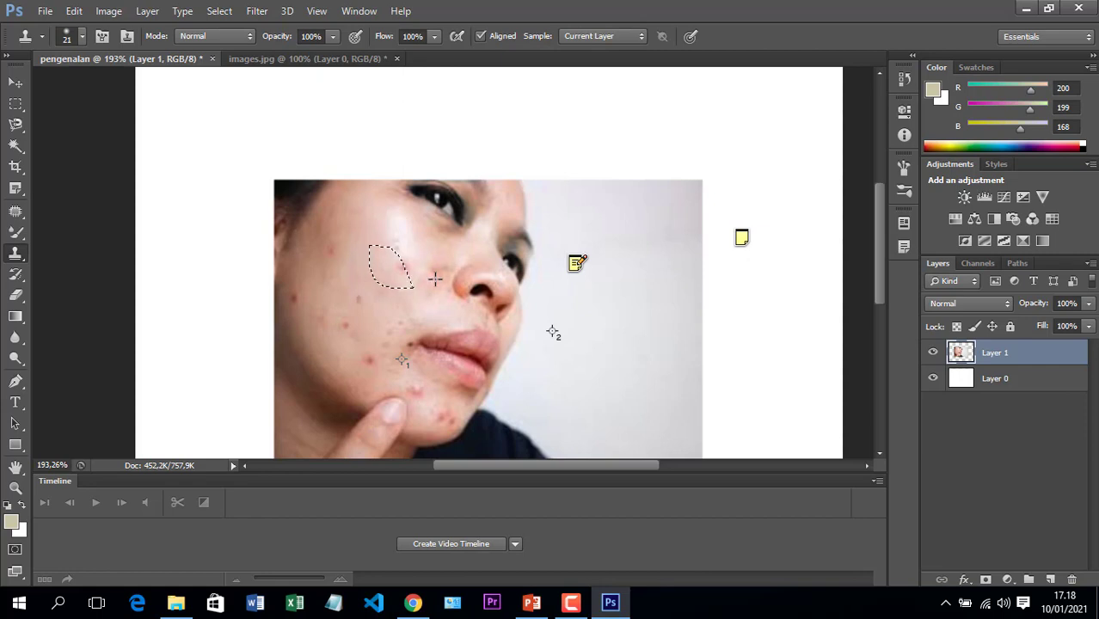
# Clear the cheek selection with the Rectangular Marquee Tool and return to the Clone Stamp Tool
pyautogui.rightClick(20, 271)
pyautogui.rightClick(20, 260)
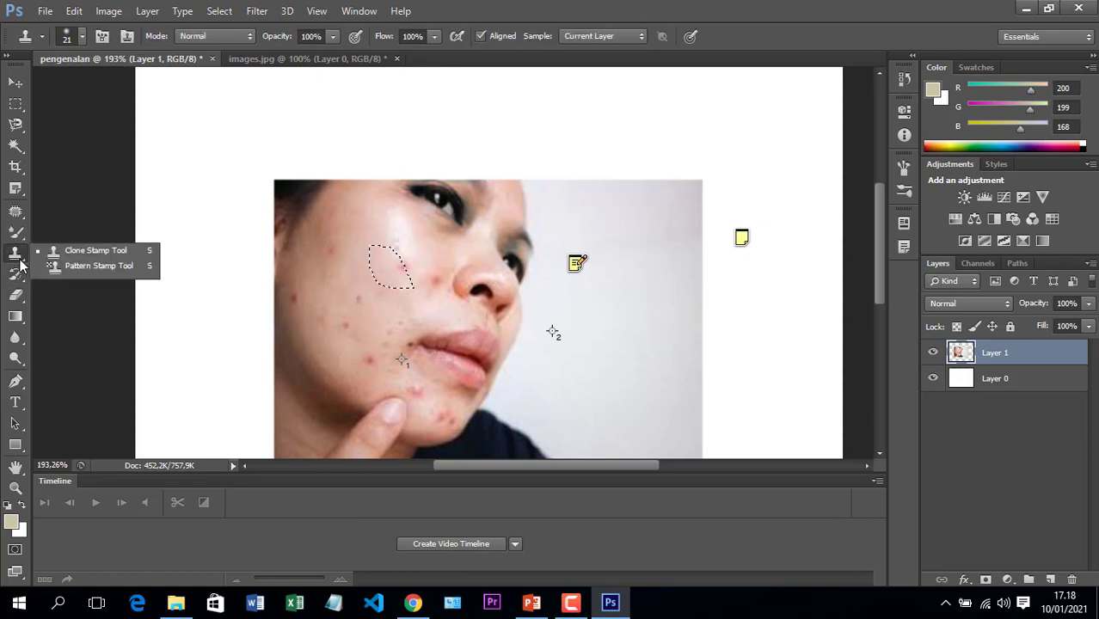
pyautogui.click(86, 265)
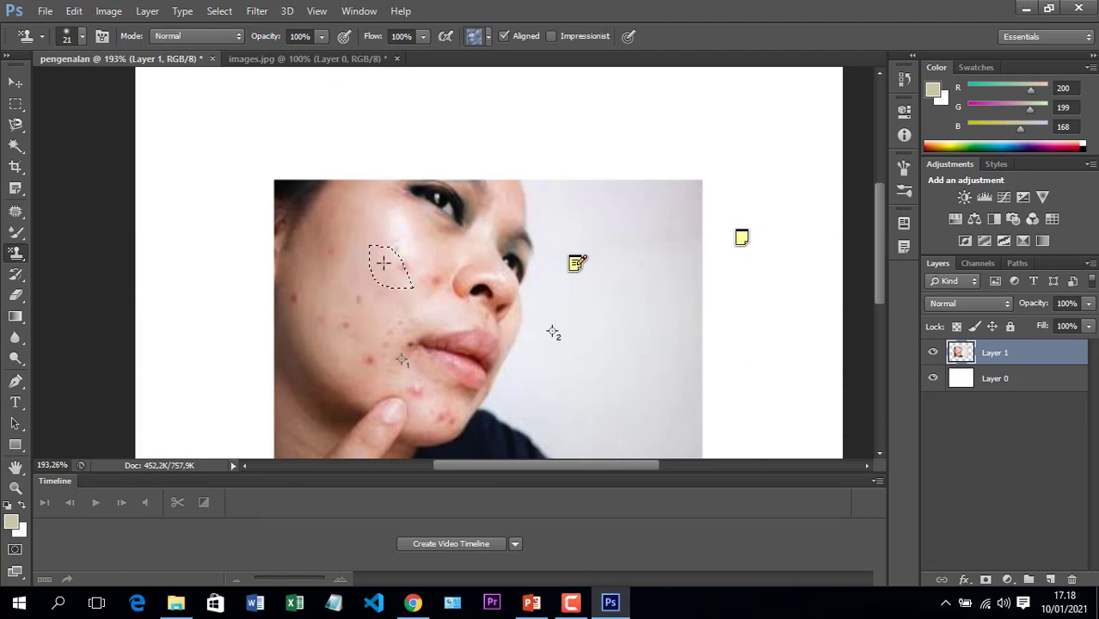
pyautogui.click(15, 103)
pyautogui.click(329, 296)
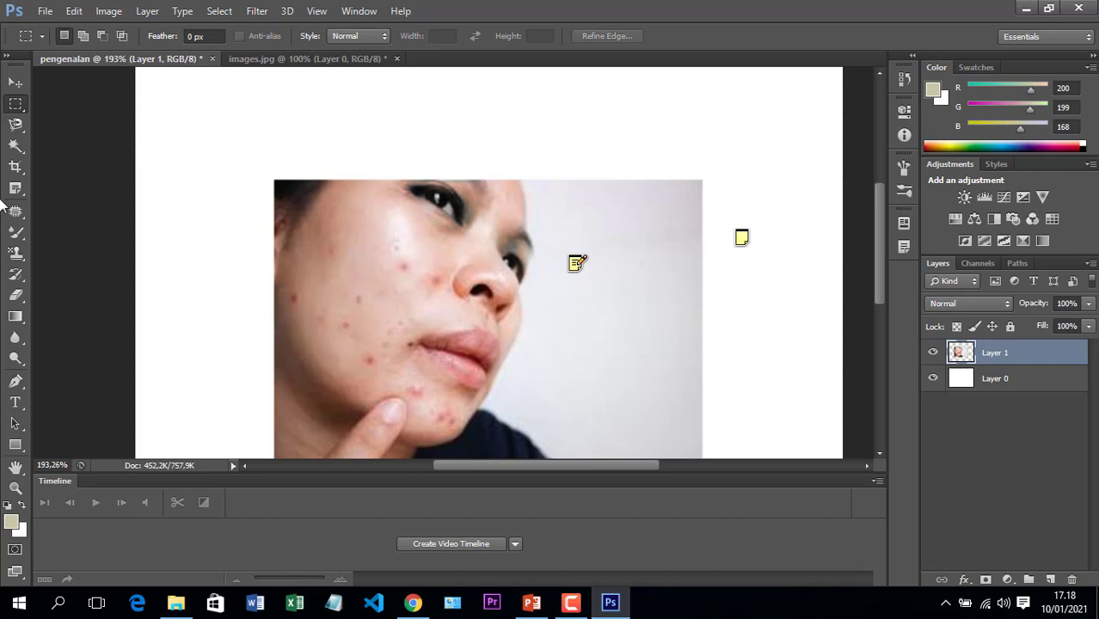
pyautogui.click(17, 252)
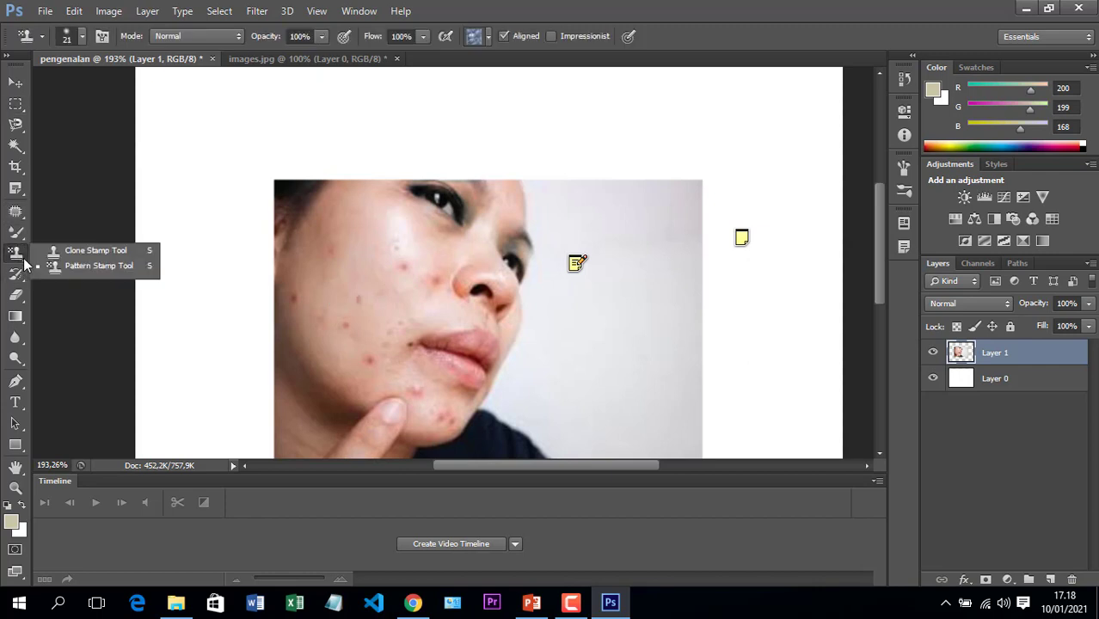
pyautogui.click(90, 251)
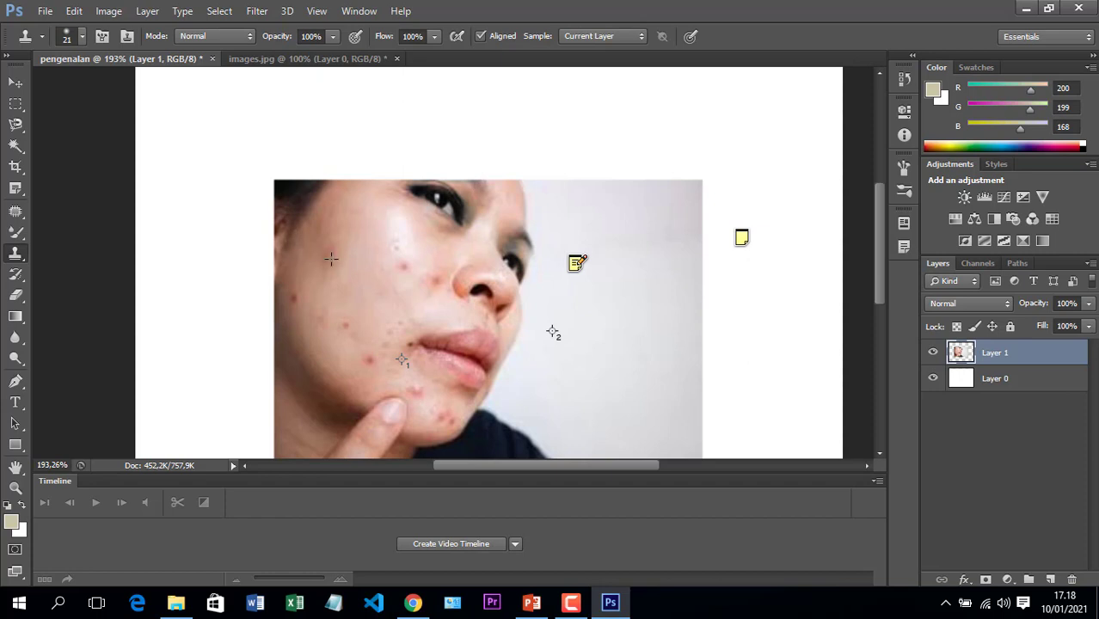
# Paint the blue bubble pattern over the cheek and down to the chin with the Pattern Stamp Tool
pyautogui.rightClick(27, 259)
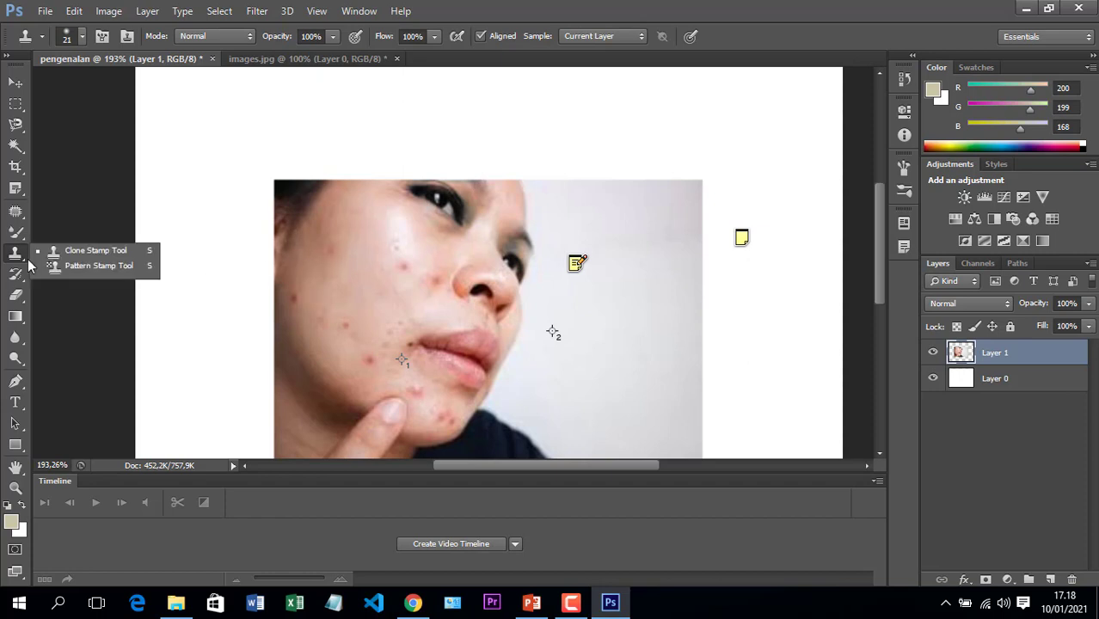
pyautogui.click(97, 266)
pyautogui.click(367, 276)
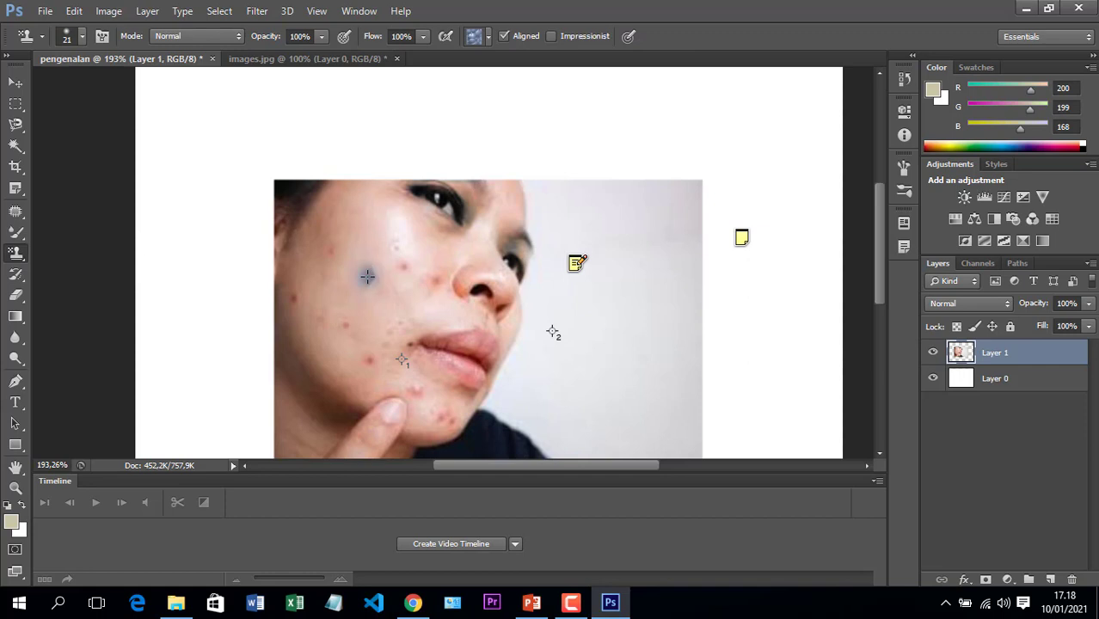
pyautogui.moveTo(341, 268)
pyautogui.mouseDown()
pyautogui.moveTo(343, 294)
pyautogui.moveTo(363, 309)
pyautogui.moveTo(363, 360)
pyautogui.moveTo(401, 401)
pyautogui.moveTo(424, 404)
pyautogui.mouseUp()
pyautogui.click(405, 306)
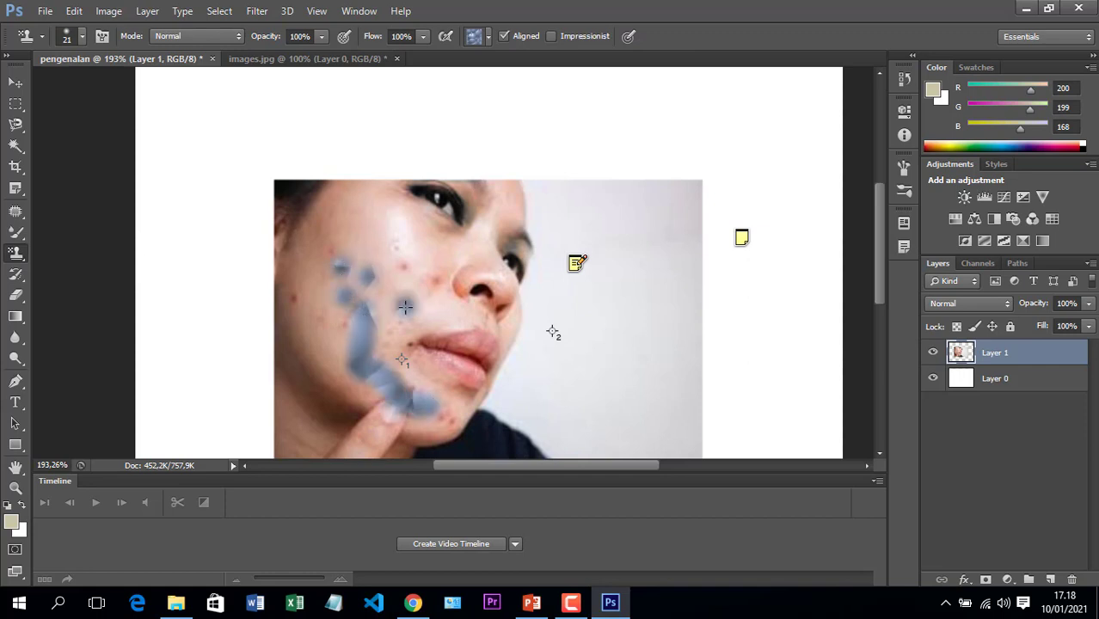
pyautogui.click(411, 307)
pyautogui.moveTo(390, 322)
pyautogui.mouseDown()
pyautogui.moveTo(363, 375)
pyautogui.moveTo(406, 307)
pyautogui.moveTo(374, 282)
pyautogui.moveTo(357, 245)
pyautogui.moveTo(333, 244)
pyautogui.moveTo(373, 256)
pyautogui.moveTo(357, 326)
pyautogui.moveTo(319, 304)
pyautogui.moveTo(319, 361)
pyautogui.mouseUp()
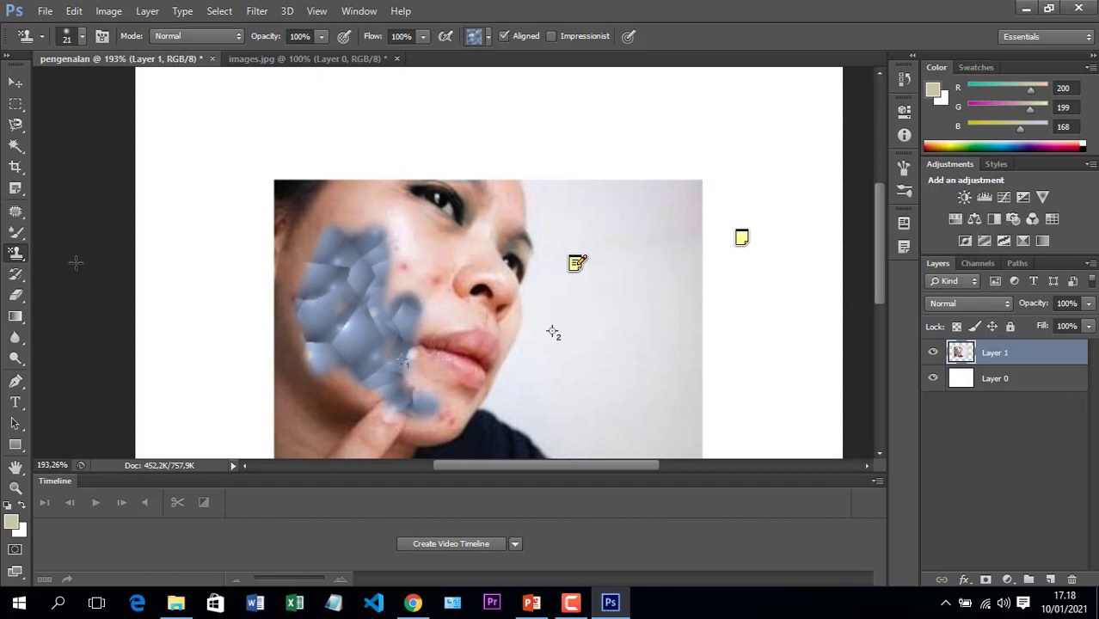
# Choose the third, grey textured pattern and stamp a short stroke of it under the eye
pyautogui.click(483, 37)
pyautogui.click(449, 71)
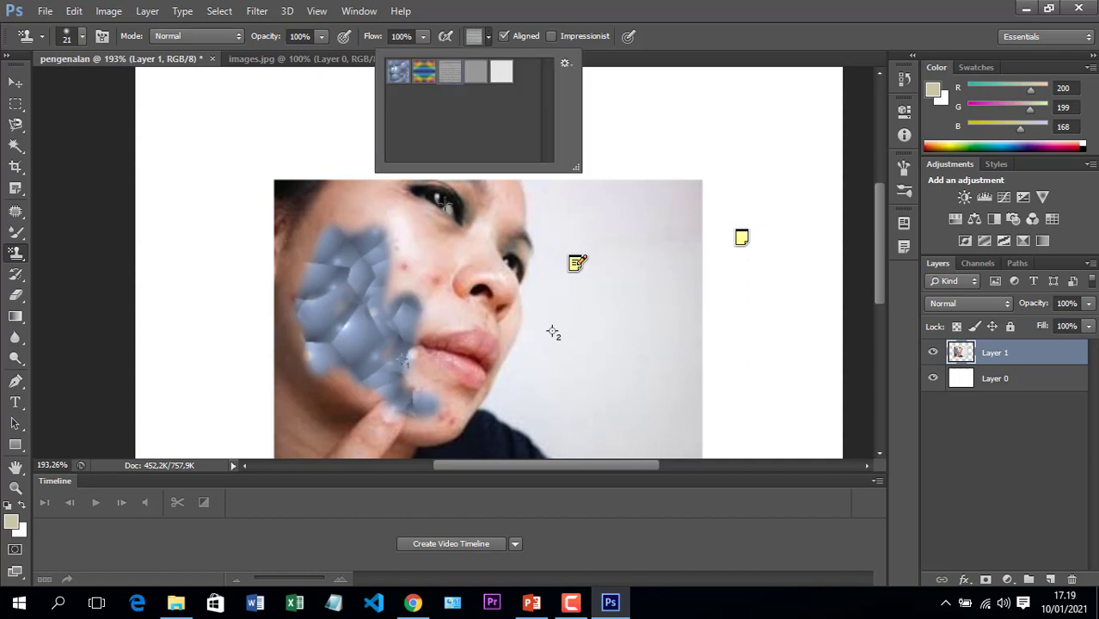
pyautogui.moveTo(424, 229); pyautogui.dragTo(442, 257)
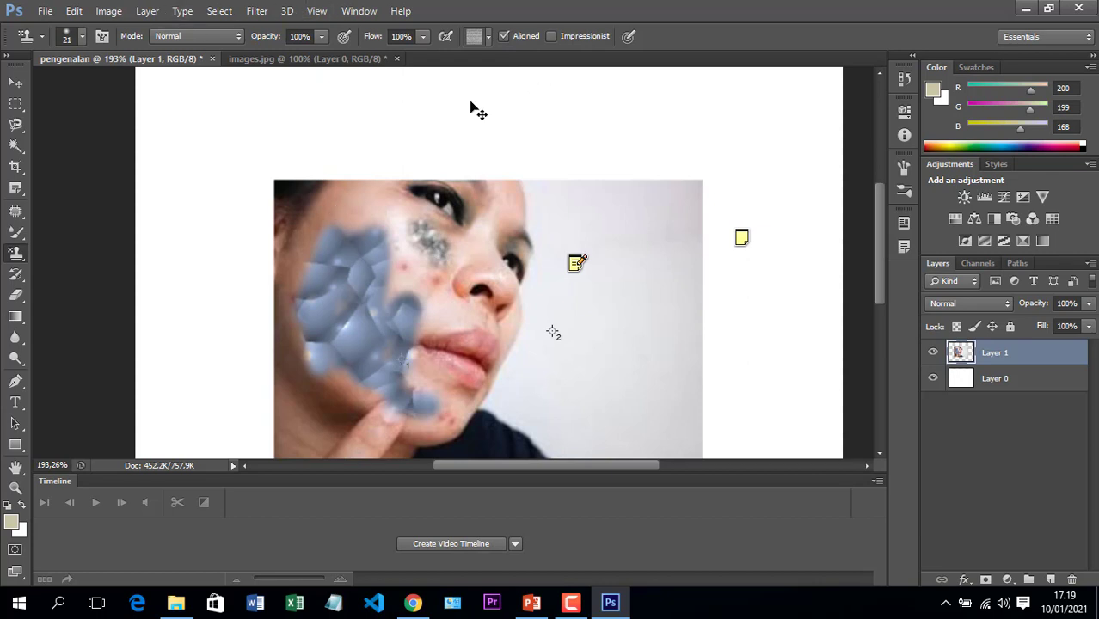
# Undo all the pattern stamp strokes on the face
pyautogui.hotkey('ctrl', 'alt', 'z')
pyautogui.hotkey('ctrl', 'alt', 'z')
pyautogui.hotkey('ctrl', 'alt', 'z')
pyautogui.hotkey('ctrl', 'alt', 'z')
pyautogui.hotkey('ctrl', 'alt', 'z')
pyautogui.hotkey('ctrl', 'alt', 'z')
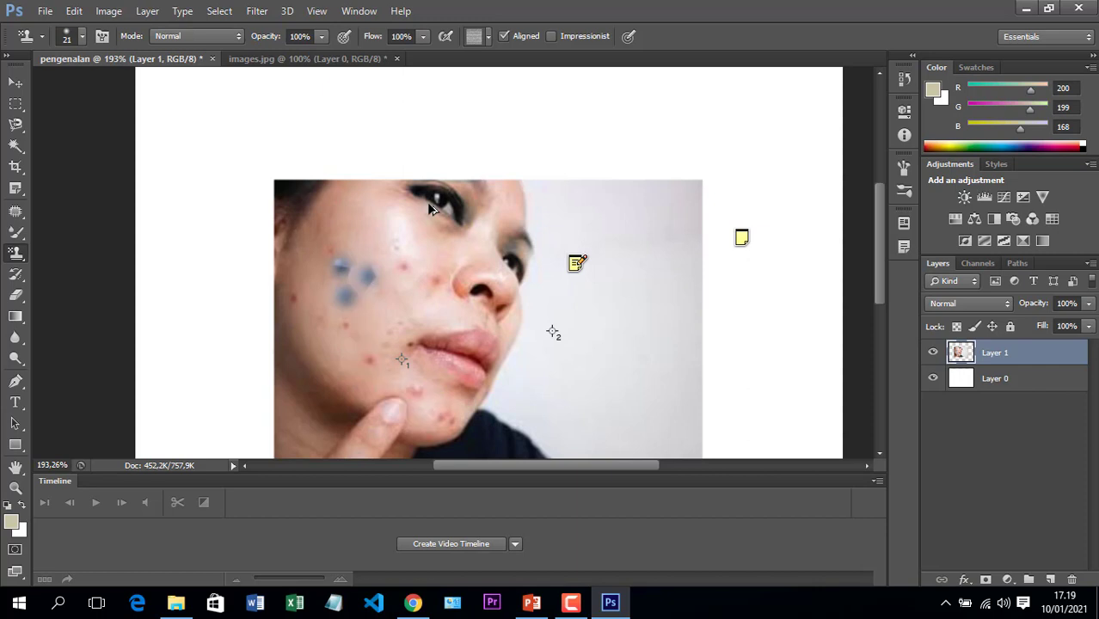
pyautogui.hotkey('ctrl', 'alt', 'z')
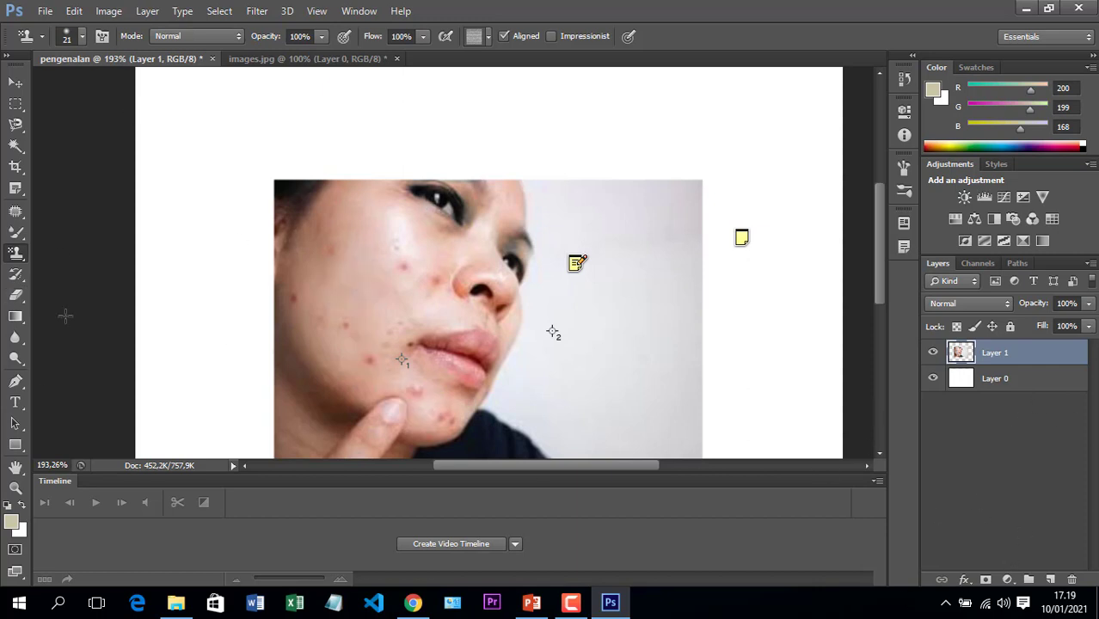
# Erase a short streak in the middle of the cheek on Layer 1 with the Eraser Tool
pyautogui.click(16, 273)
pyautogui.click(15, 294)
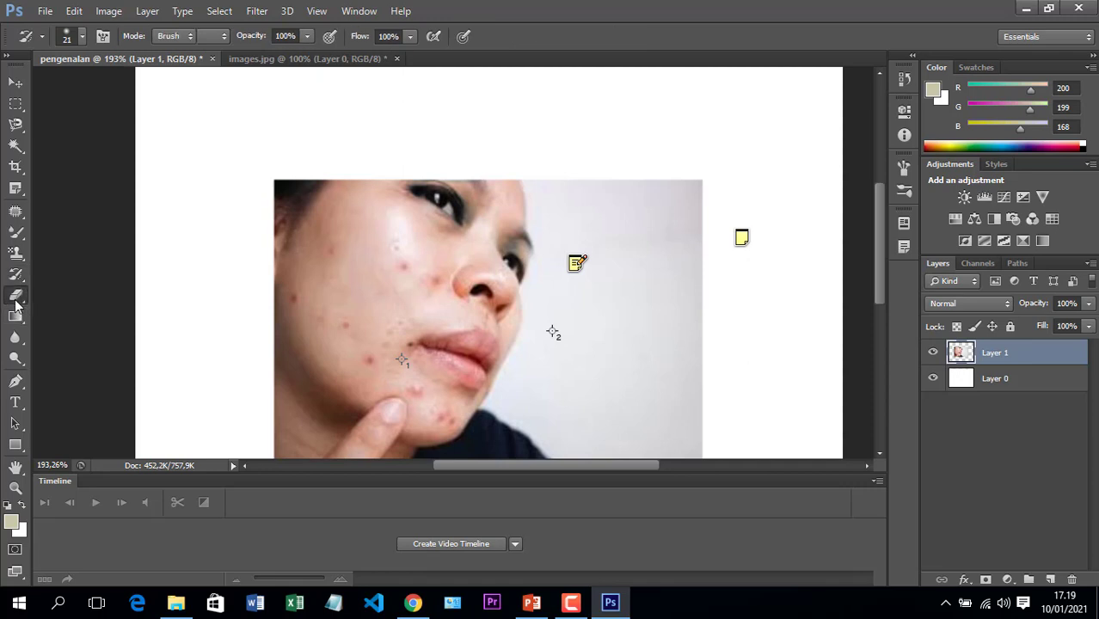
pyautogui.click(59, 296)
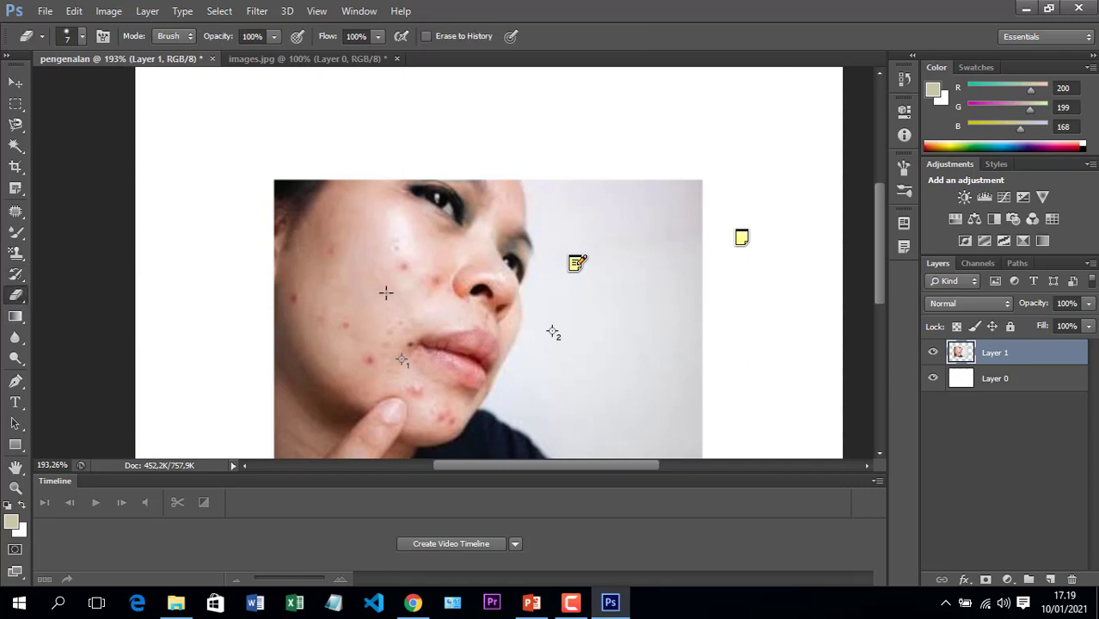
pyautogui.moveTo(379, 277); pyautogui.dragTo(381, 310)
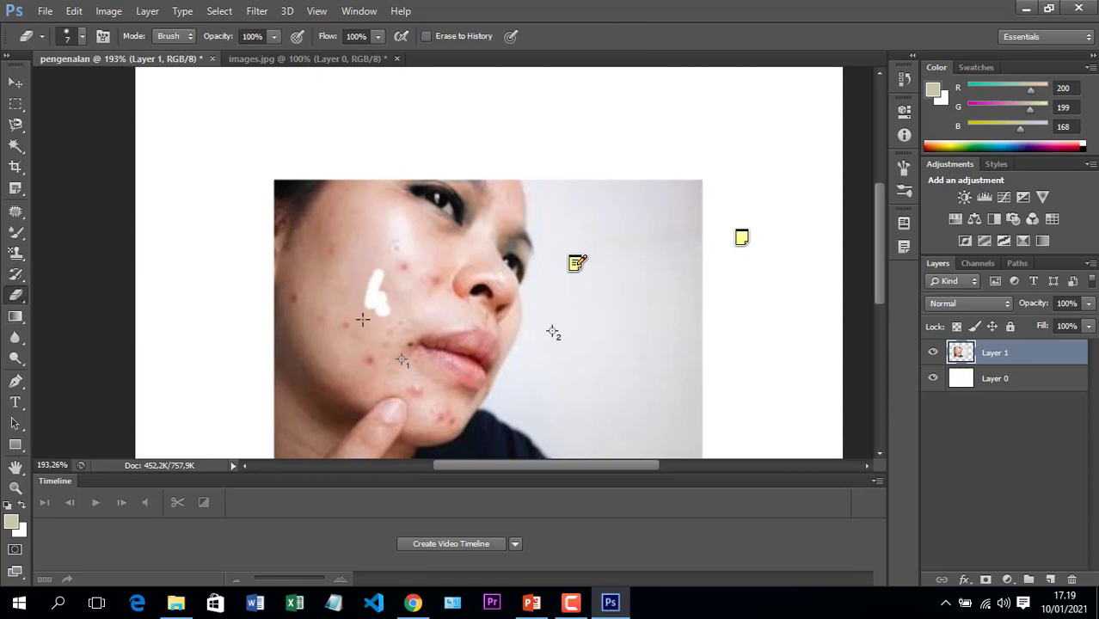
# Erase a vertical streak from the white area beside the photo on Layer 0
pyautogui.click(964, 385)
pyautogui.moveTo(768, 295)
pyautogui.mouseDown()
pyautogui.moveTo(780, 361)
pyautogui.moveTo(768, 387)
pyautogui.mouseUp()
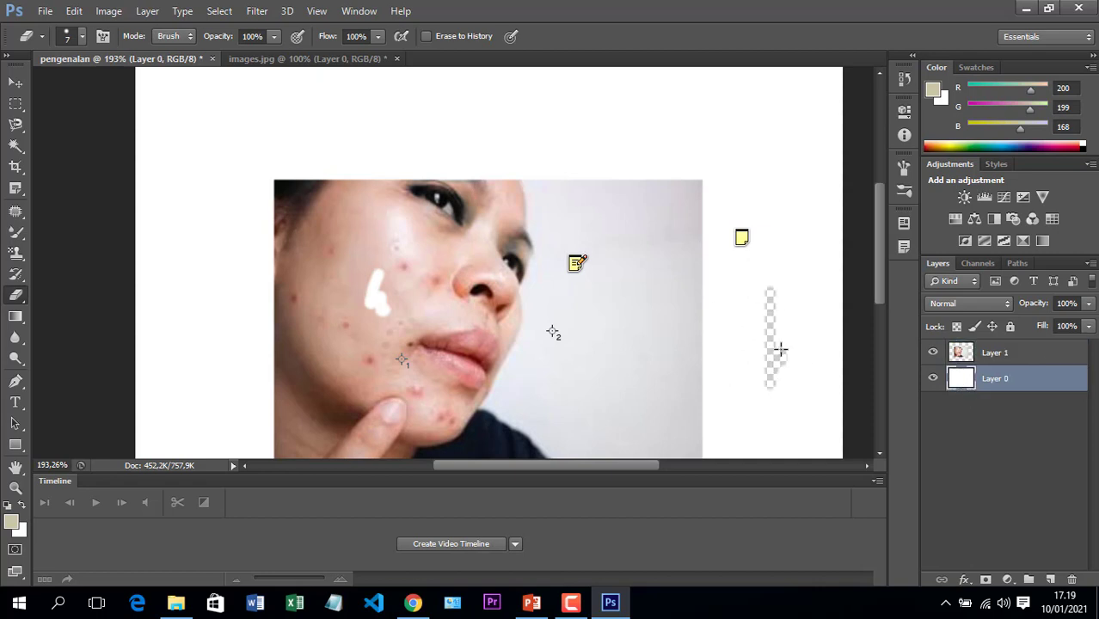
pyautogui.moveTo(780, 350); pyautogui.dragTo(778, 344)
# Erase a vertical streak of the photo's grey backdrop on Layer 1 with the Background Eraser Tool
pyautogui.rightClick(21, 301)
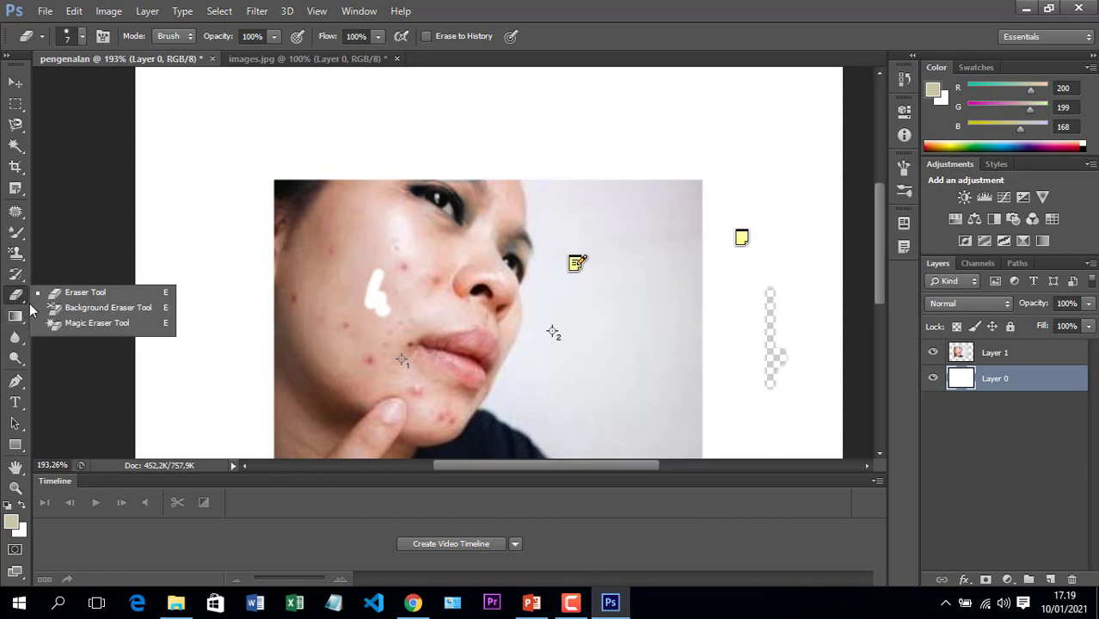
pyautogui.click(72, 309)
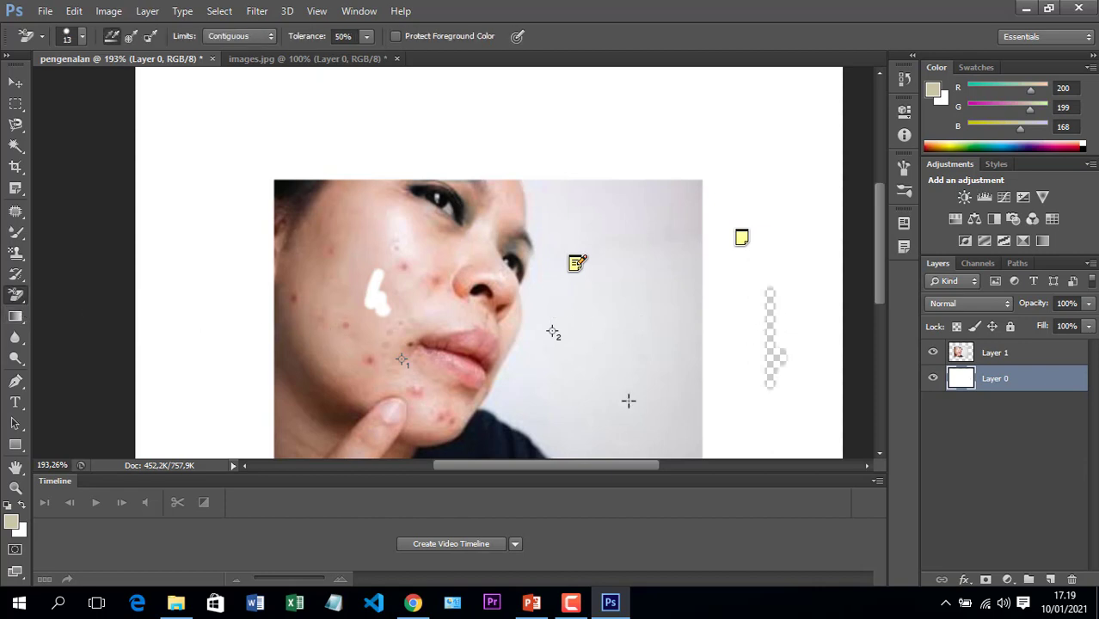
pyautogui.click(985, 357)
pyautogui.moveTo(659, 287); pyautogui.dragTo(650, 351)
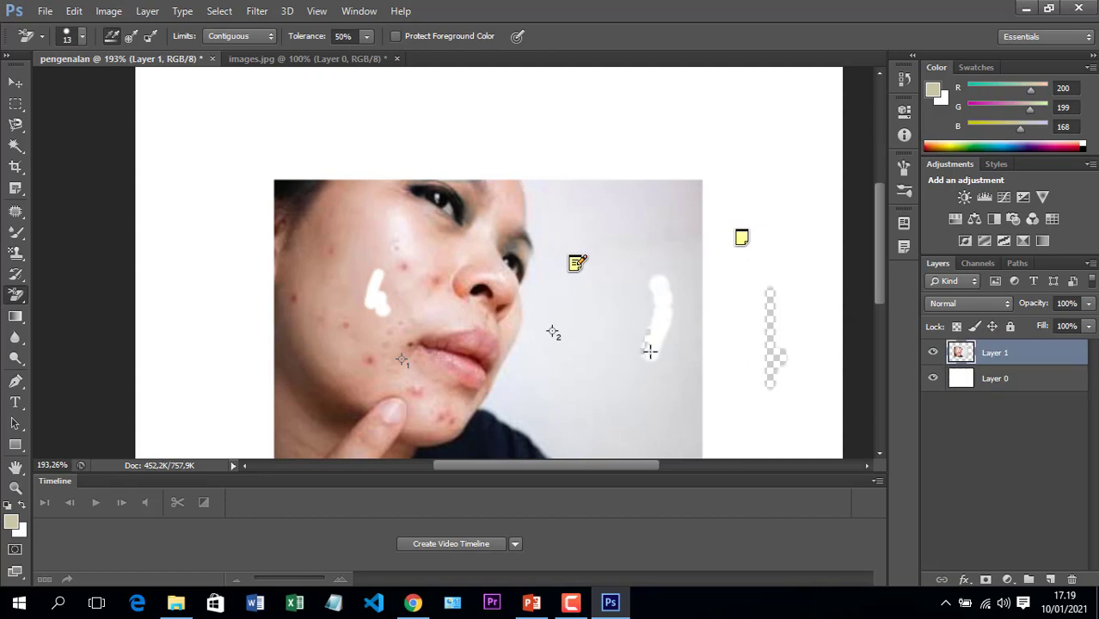
# Erase more of the grey backdrop on Layer 1 and a vertical streak of the white area on Layer 0 with the Background Eraser Tool
pyautogui.moveTo(658, 282)
pyautogui.mouseDown()
pyautogui.moveTo(591, 336)
pyautogui.moveTo(636, 305)
pyautogui.moveTo(644, 361)
pyautogui.moveTo(657, 326)
pyautogui.moveTo(645, 379)
pyautogui.mouseUp()
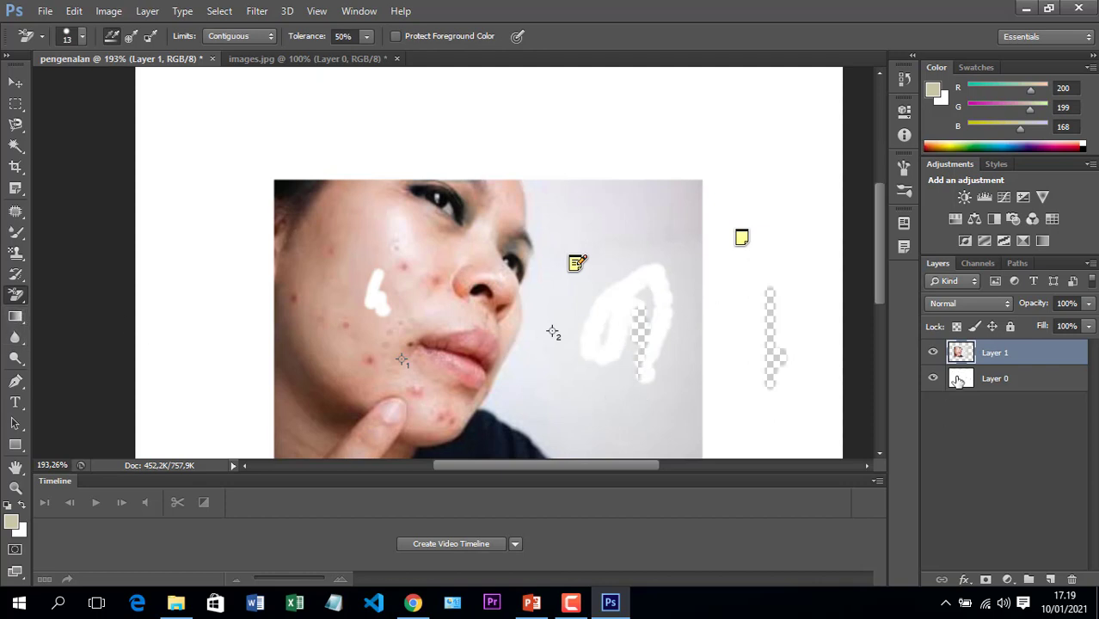
pyautogui.click(958, 381)
pyautogui.moveTo(737, 295)
pyautogui.mouseDown()
pyautogui.moveTo(729, 361)
pyautogui.moveTo(750, 379)
pyautogui.mouseUp()
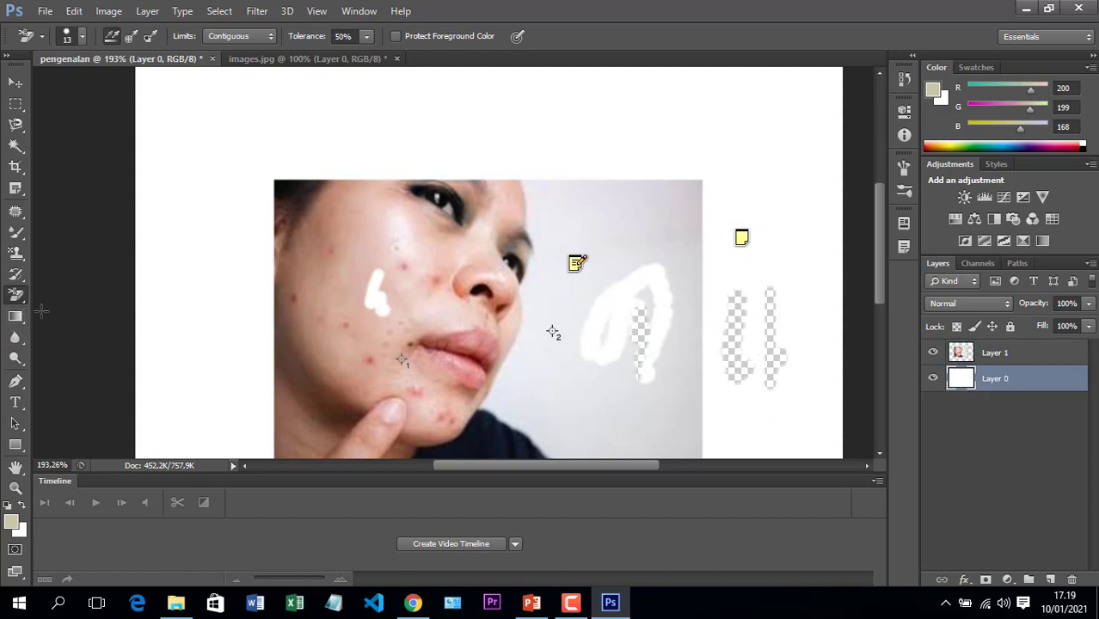
# Fill Layer 0 with a horizontal and Layer 1 with a diagonal beige-to-white linear gradient, and hide both layers
pyautogui.click(15, 317)
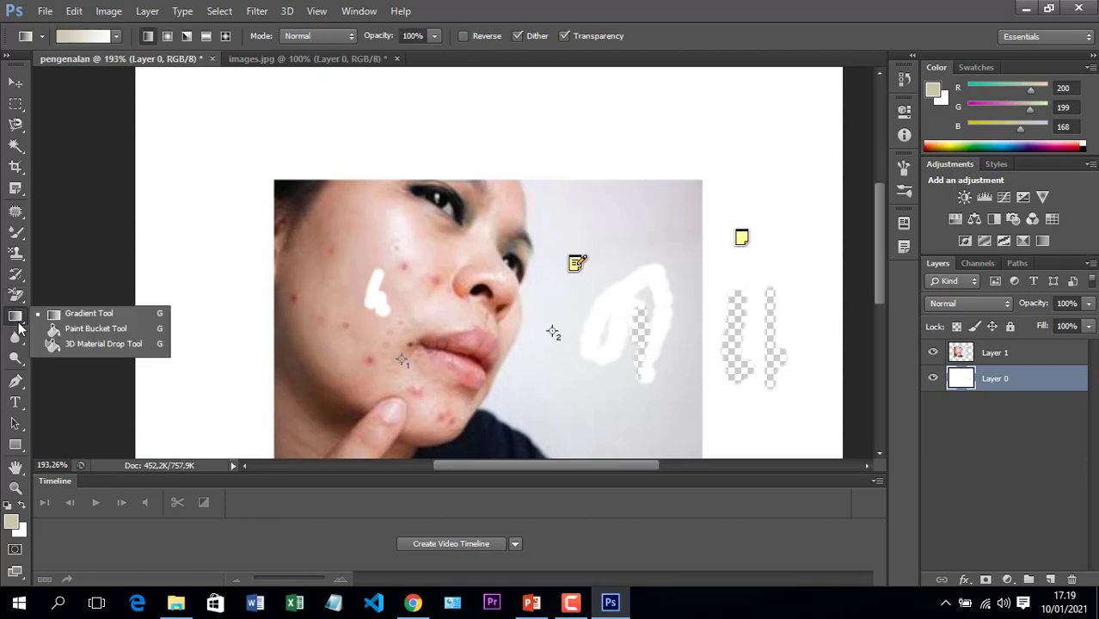
pyautogui.click(77, 315)
pyautogui.moveTo(625, 208); pyautogui.dragTo(721, 221)
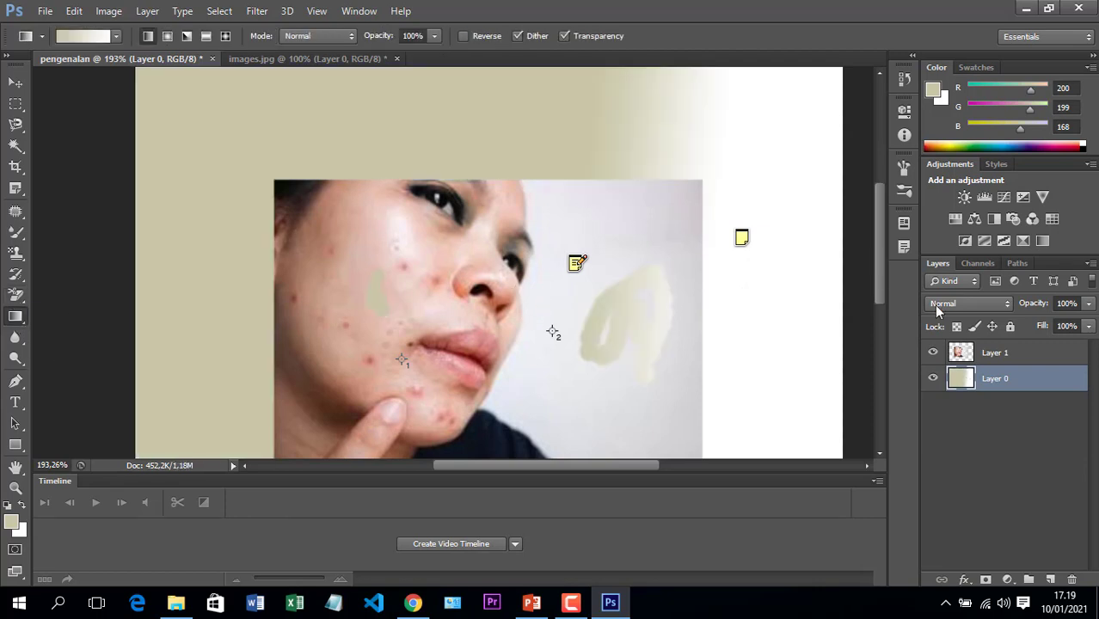
pyautogui.click(948, 352)
pyautogui.moveTo(310, 249); pyautogui.dragTo(528, 402)
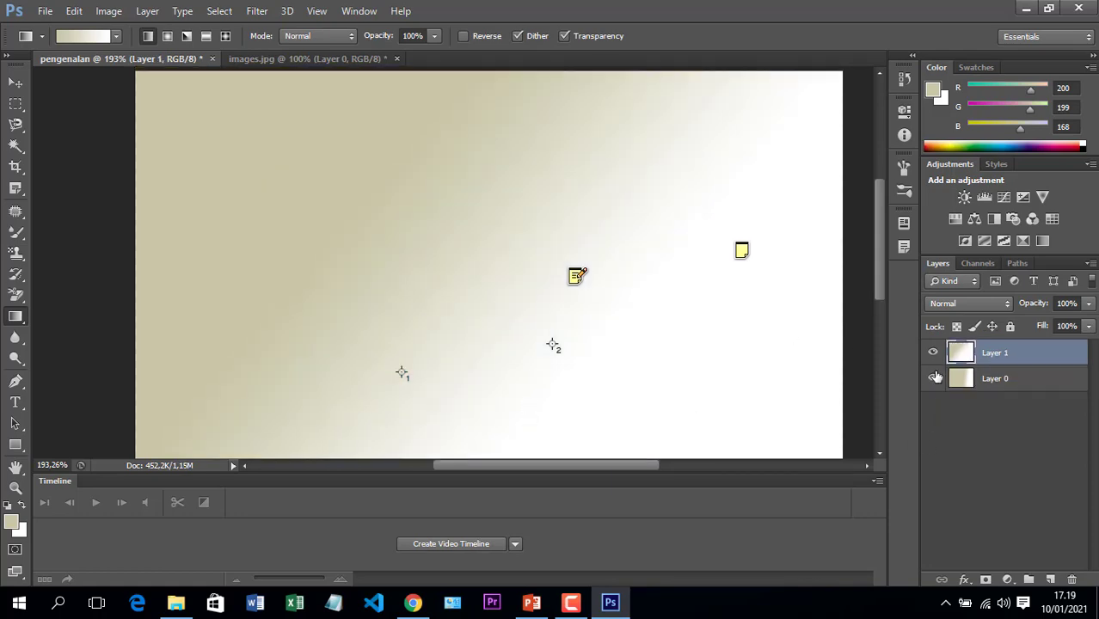
pyautogui.click(933, 352)
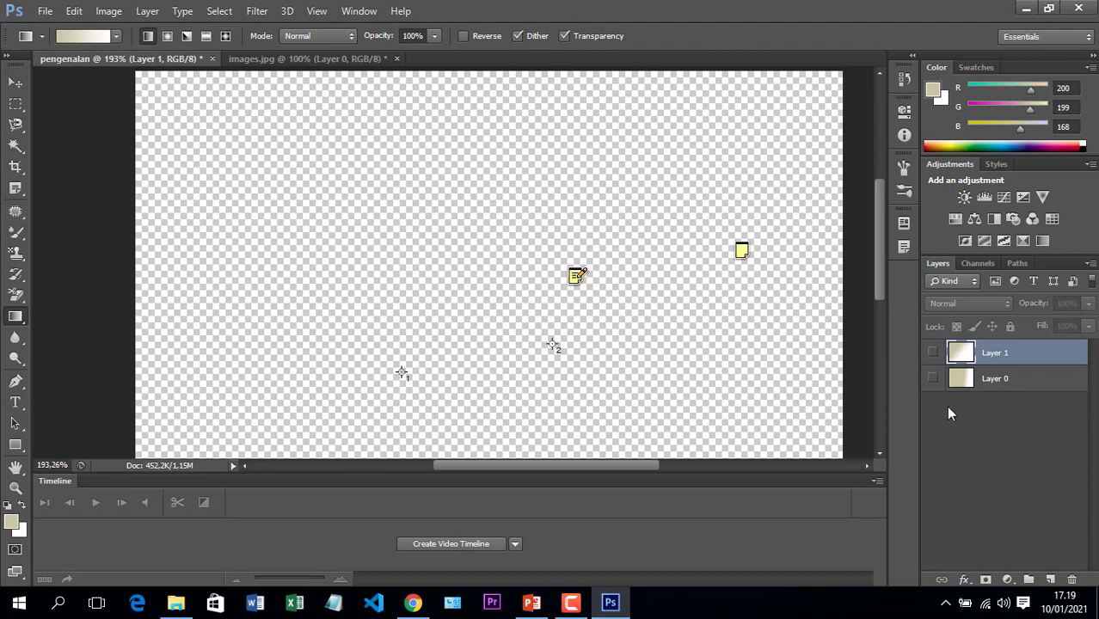
# Undo the gradients and all eraser strokes, with both layers shown again
pyautogui.hotkey('ctrl', 'alt', 'z')
pyautogui.hotkey('ctrl', 'alt', 'z')
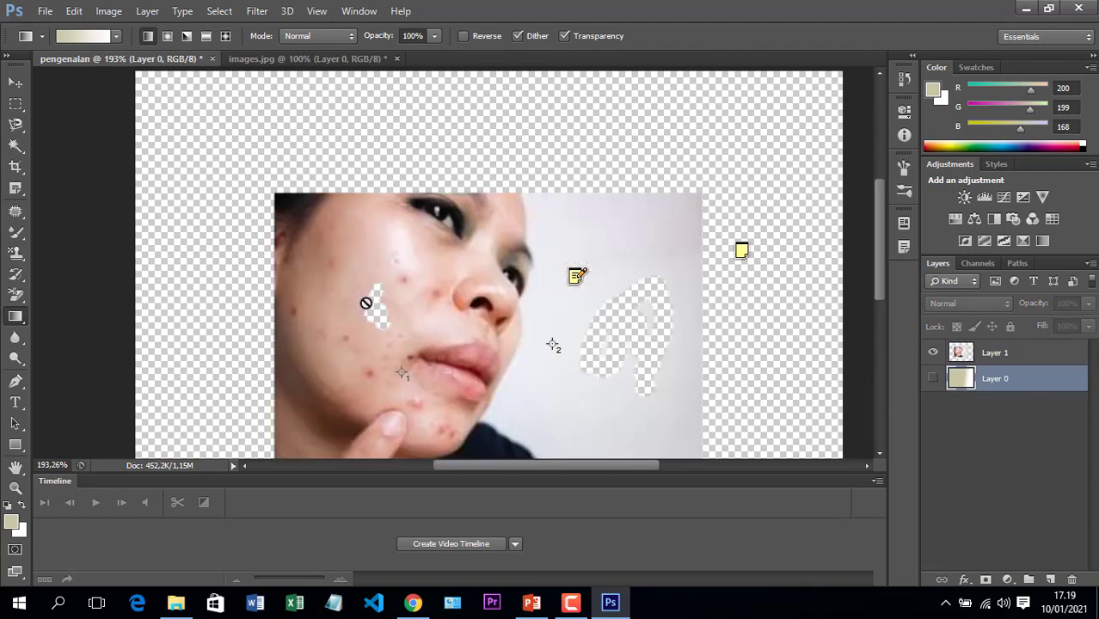
pyautogui.hotkey('ctrl', 'alt', 'z')
pyautogui.hotkey('ctrl', 'alt', 'z')
pyautogui.hotkey('ctrl', 'alt', 'z')
pyautogui.hotkey('ctrl', 'alt', 'z')
pyautogui.hotkey('ctrl', 'alt', 'z')
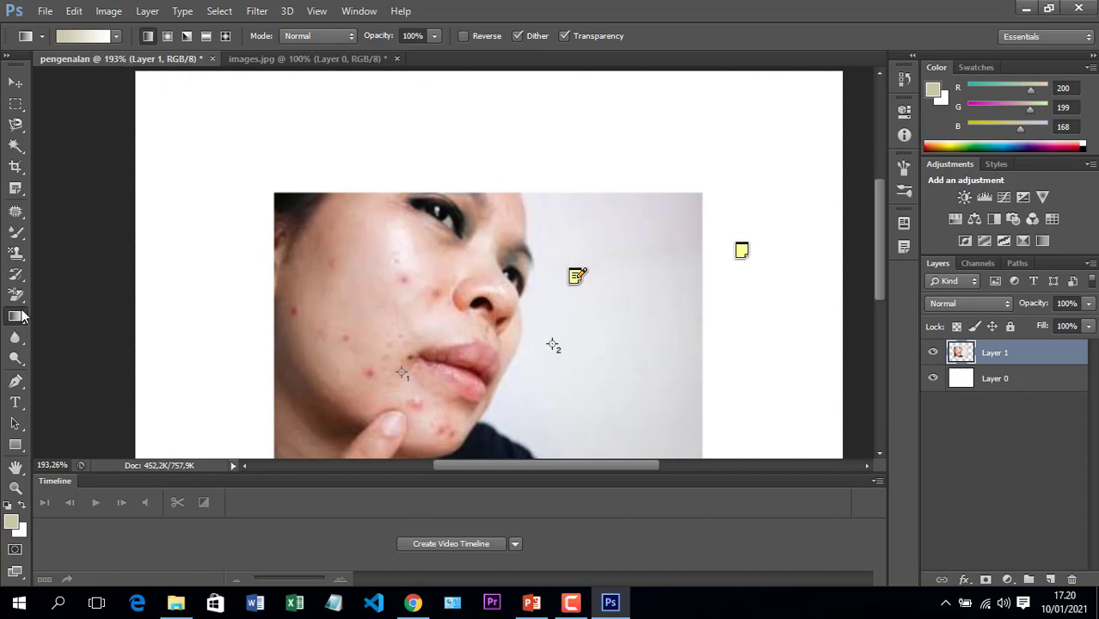
# Fill Layer 1 with a short linear gradient running from beige above to white below
pyautogui.rightClick(16, 325)
pyautogui.click(68, 315)
pyautogui.moveTo(652, 240); pyautogui.dragTo(649, 322)
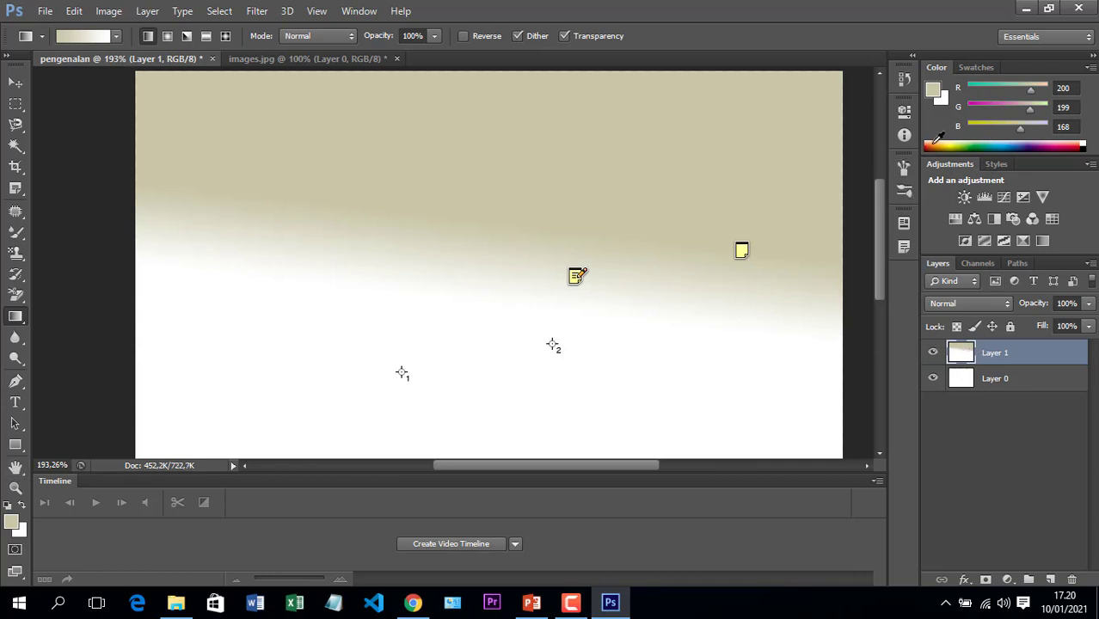
# Set the Gradient Tool to radial and choose the yellow, violet, orange and blue gradient preset
pyautogui.click(172, 35)
pyautogui.click(116, 36)
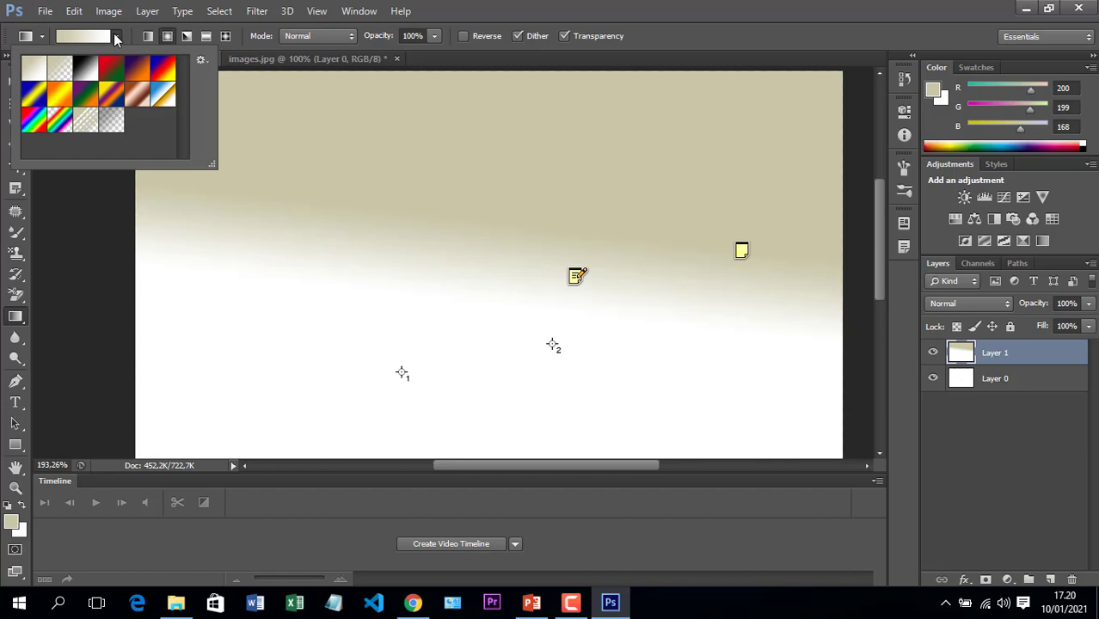
pyautogui.click(141, 98)
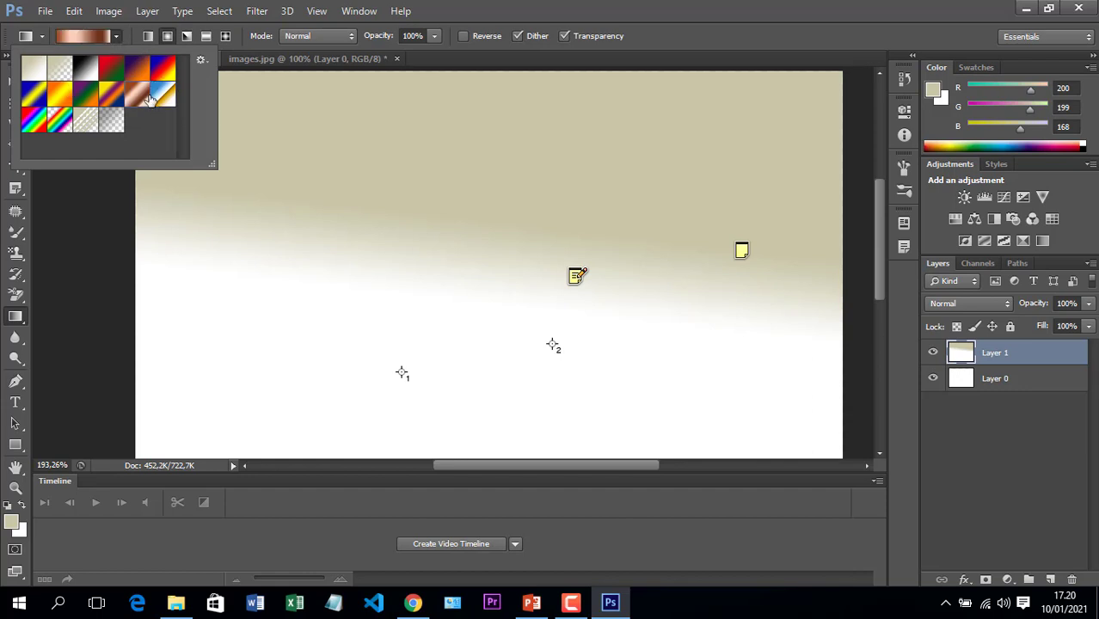
pyautogui.click(118, 96)
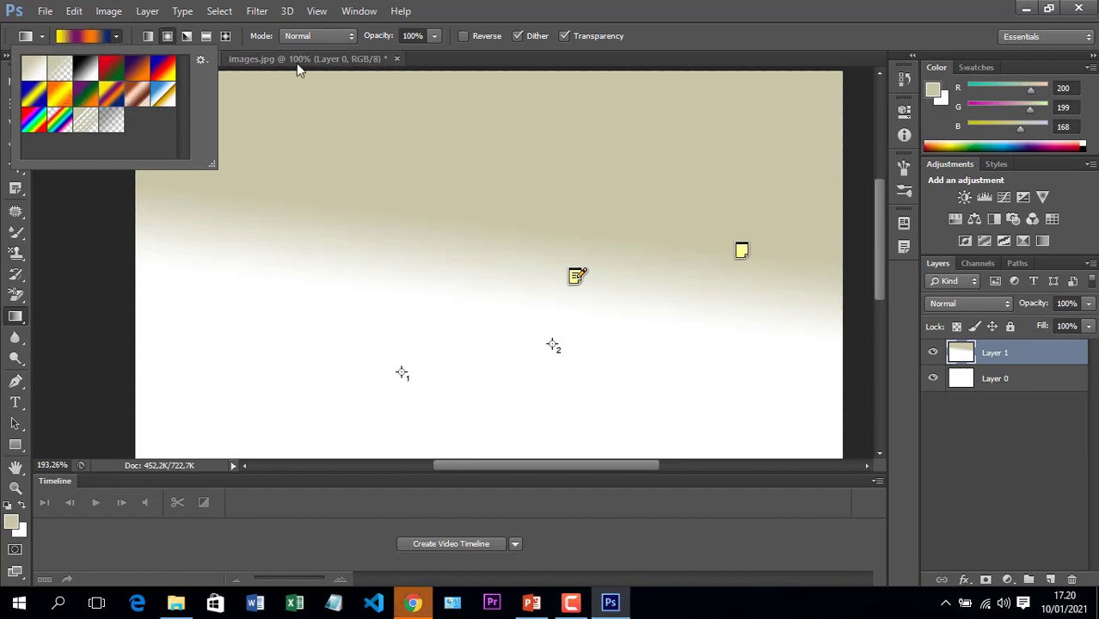
pyautogui.doubleClick(110, 95)
# Load the Circular Rainbow tool preset for the Gradient Tool
pyautogui.click(40, 37)
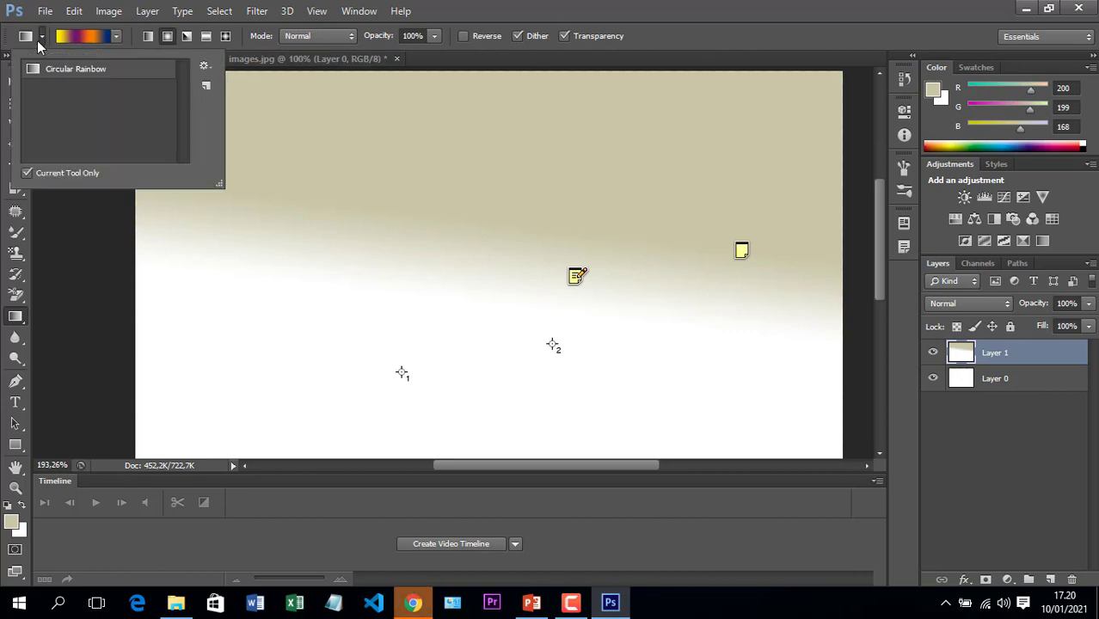
pyautogui.click(133, 69)
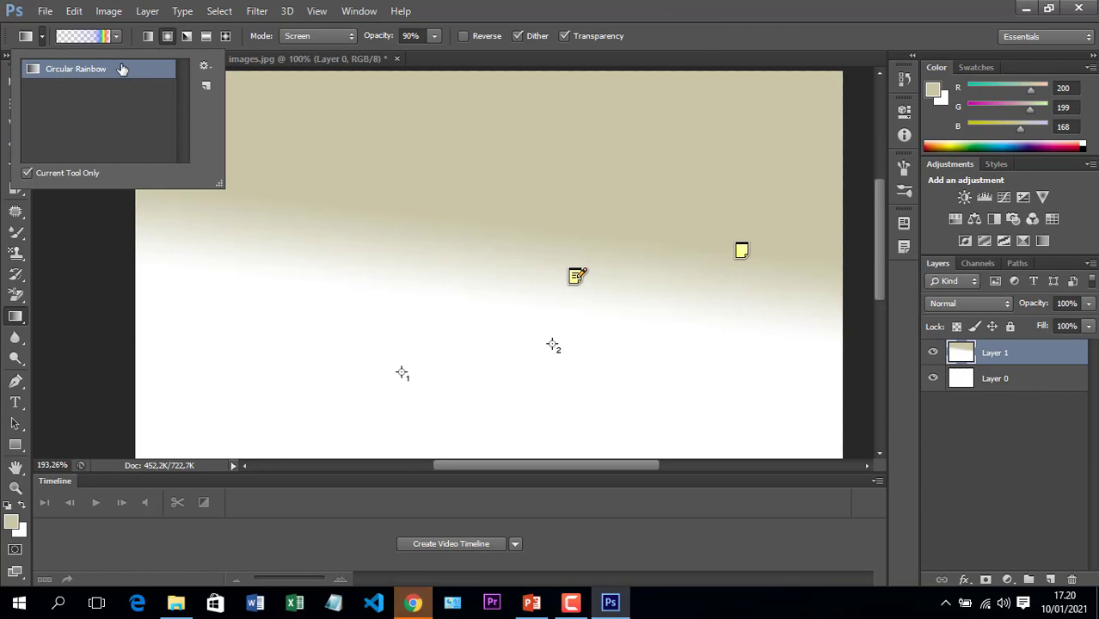
pyautogui.click(41, 37)
# Edit the gradient by moving its blue stop to 0% and green stop to 24%, and replace it with the Blue, Yellow, Blue preset
pyautogui.click(84, 36)
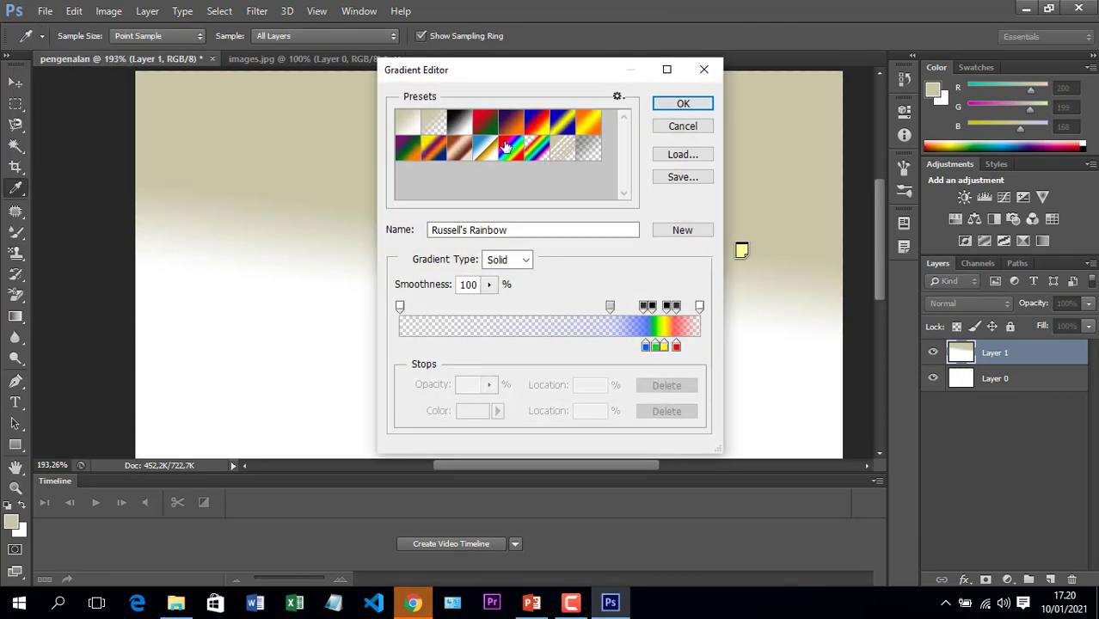
pyautogui.moveTo(646, 345); pyautogui.dragTo(372, 341)
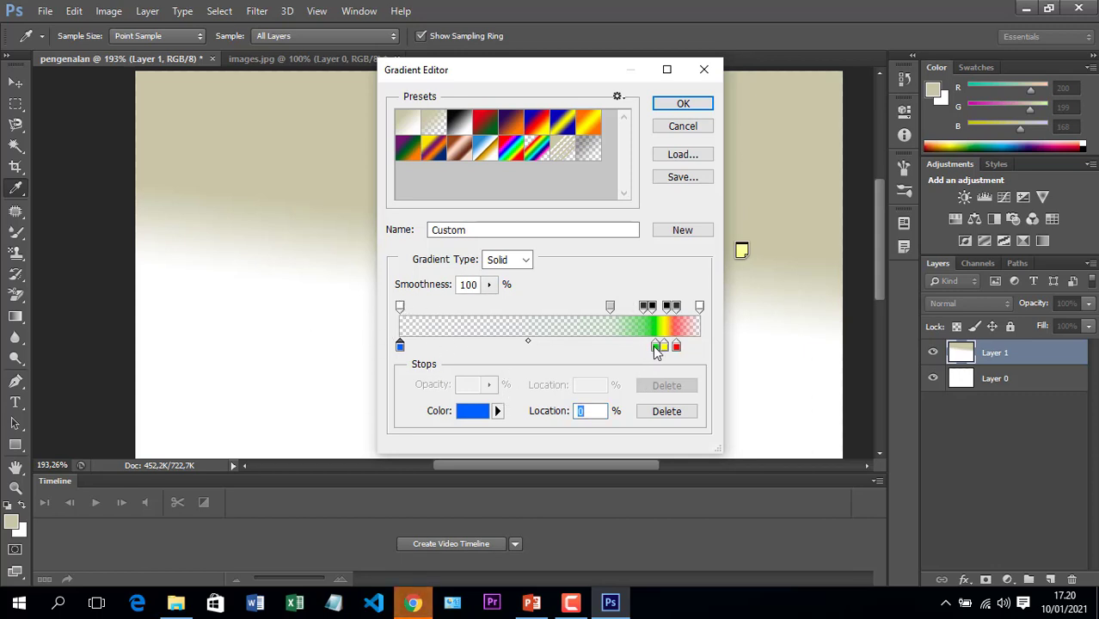
pyautogui.moveTo(656, 346); pyautogui.dragTo(471, 344)
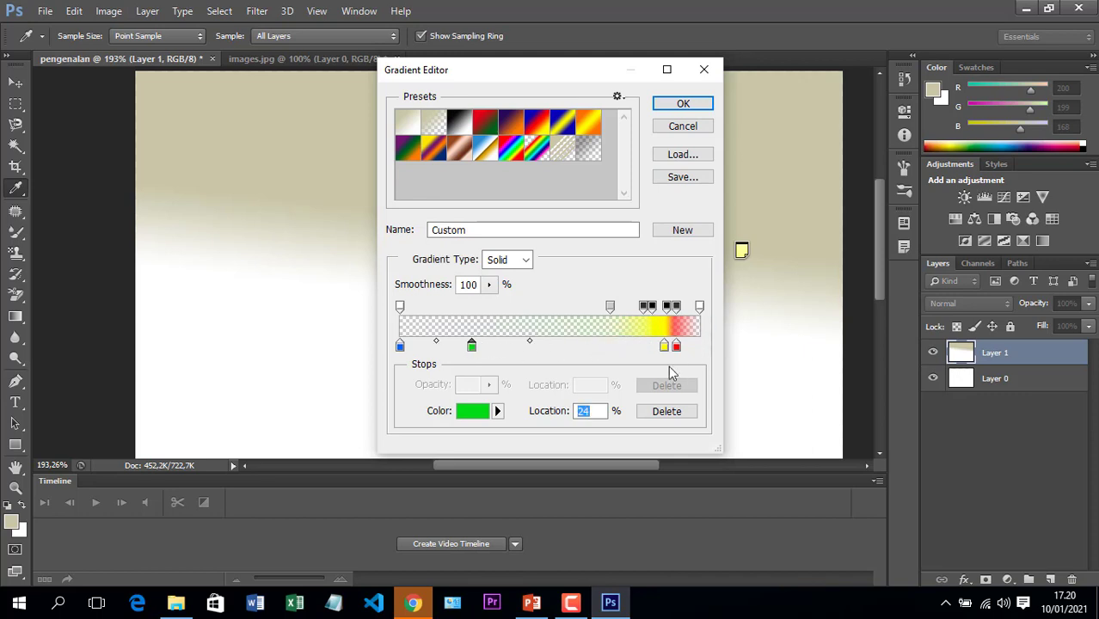
pyautogui.click(566, 129)
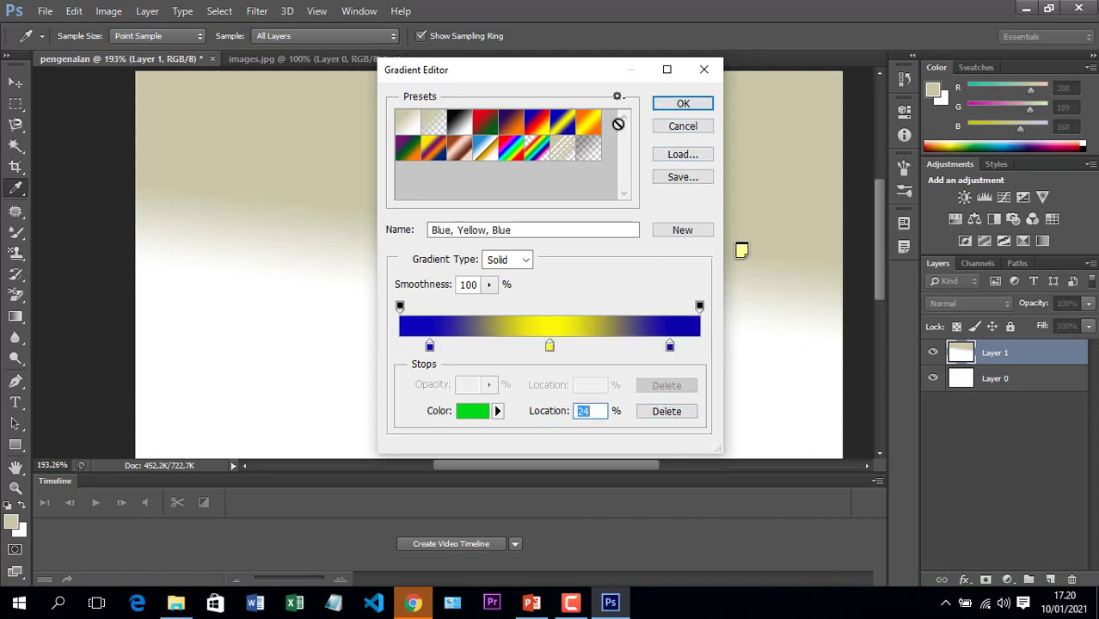
pyautogui.click(683, 103)
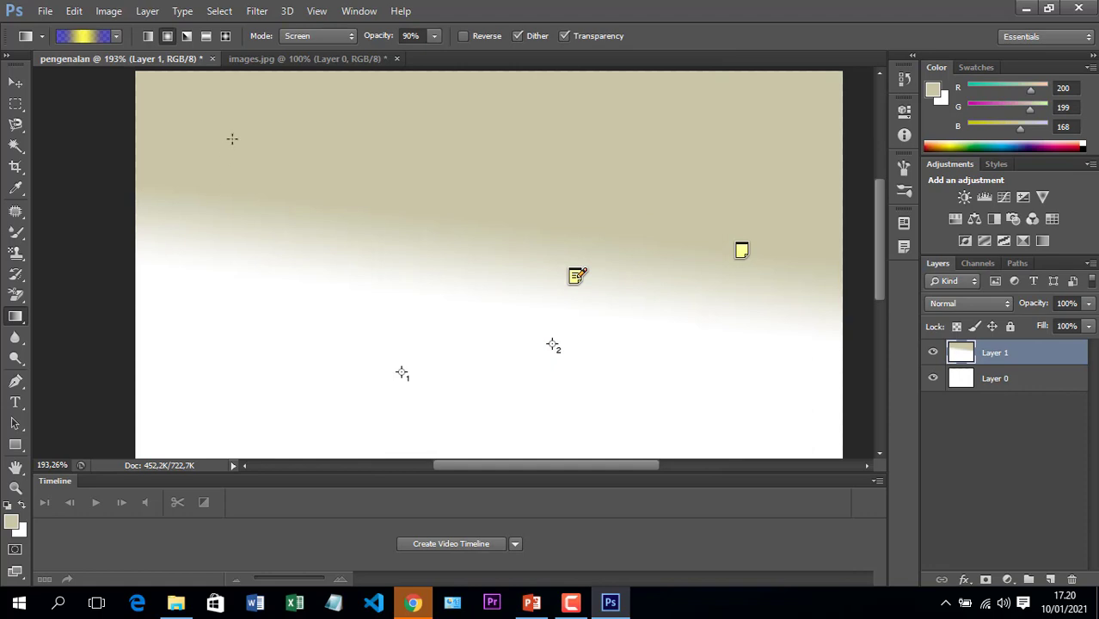
# Draw three blue-yellow-blue radial gradients across Layer 1 and switch the gradient style to angle
pyautogui.moveTo(187, 137); pyautogui.dragTo(473, 336)
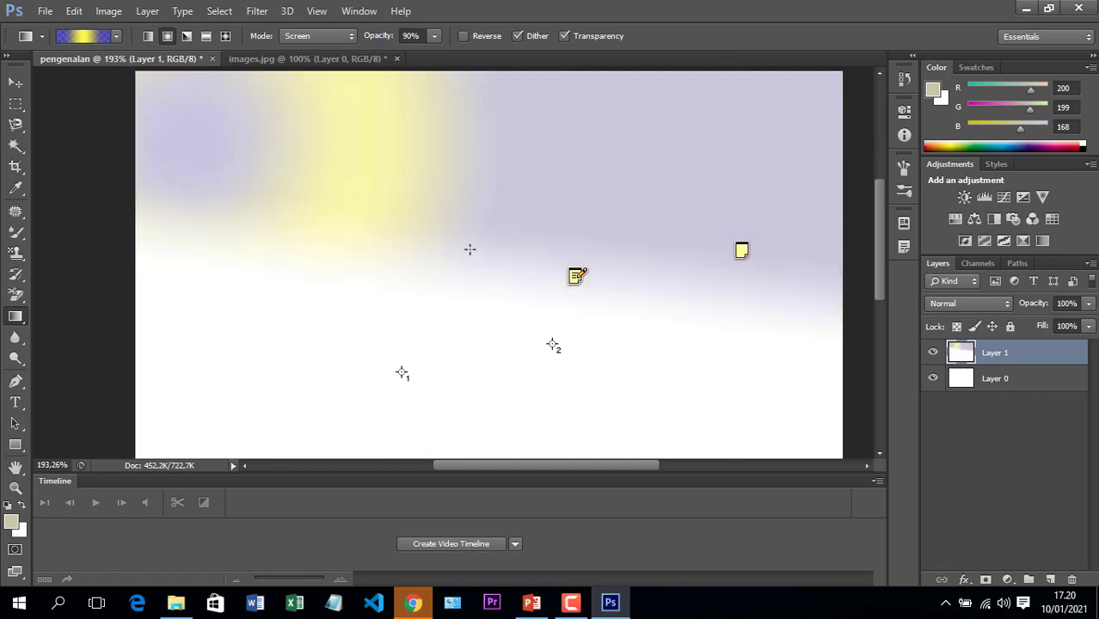
pyautogui.scroll(-1, 471, 258)
pyautogui.moveTo(239, 292); pyautogui.dragTo(646, 387)
pyautogui.scroll(-1, 652, 361)
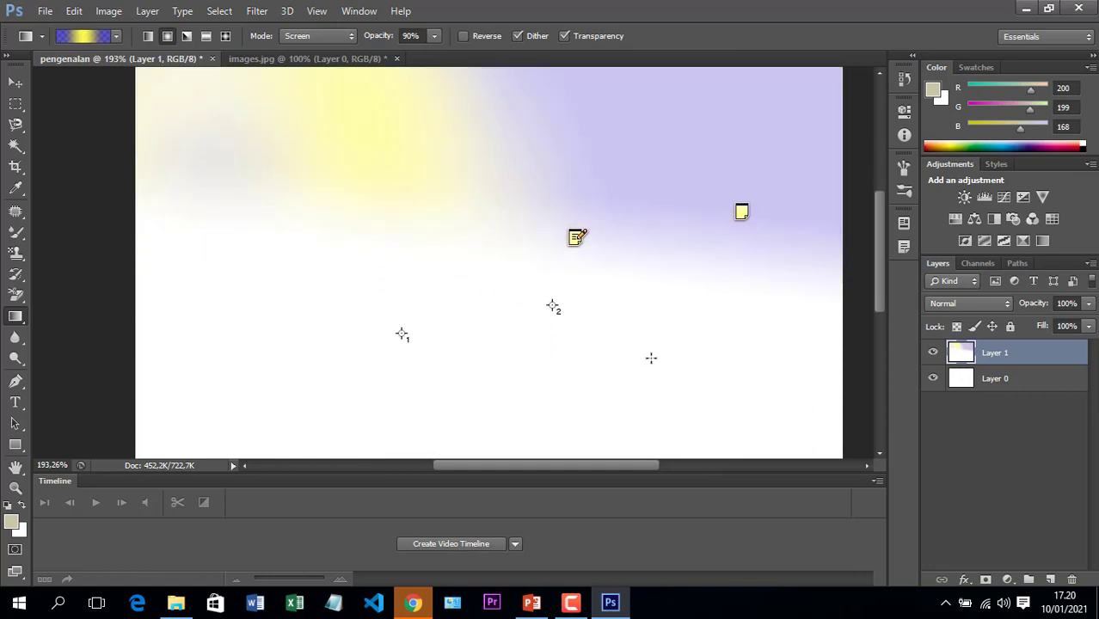
pyautogui.moveTo(484, 149); pyautogui.dragTo(491, 400)
pyautogui.scroll(-5, 503, 380)
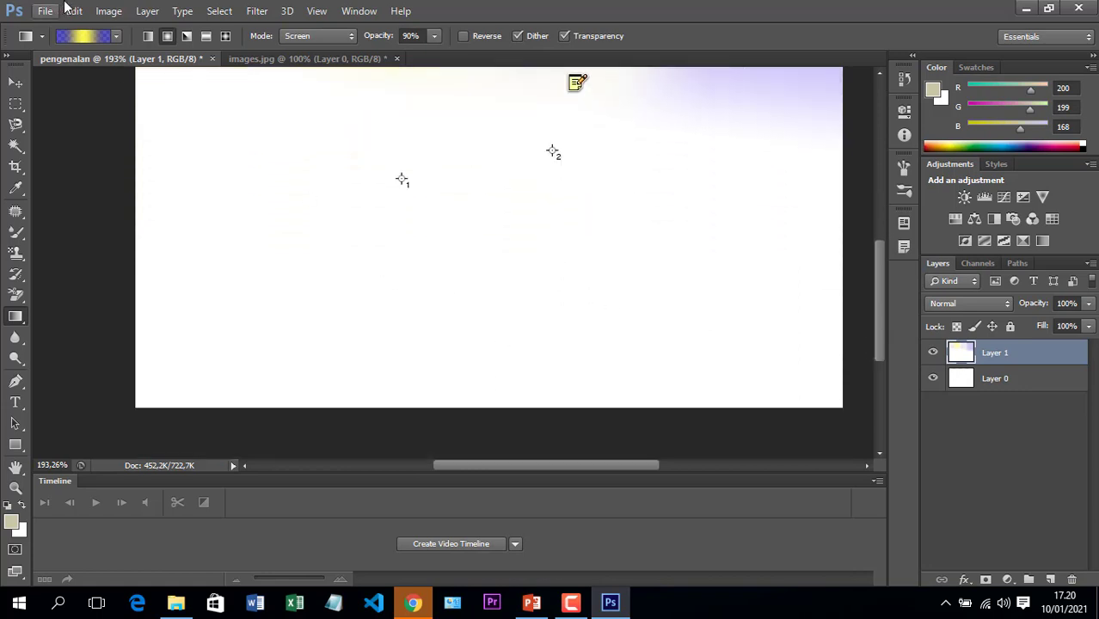
pyautogui.click(188, 36)
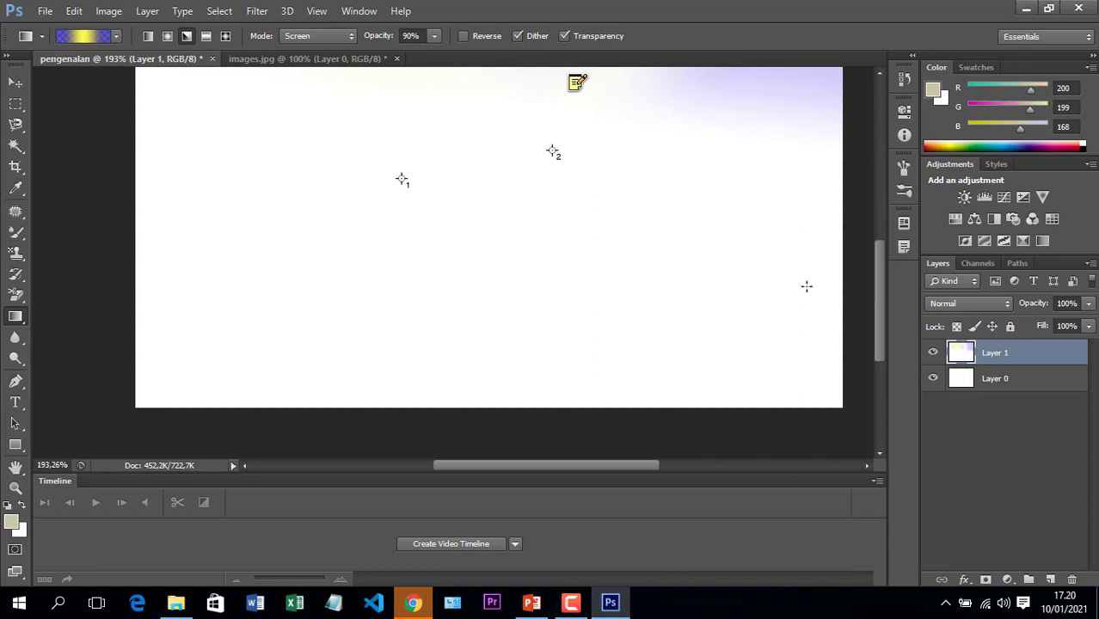
# Open Layer 1's layer style settings and enable Drop Shadow, Outer Glow, Pattern Overlay and Gradient Overlay
pyautogui.doubleClick(998, 353)
pyautogui.click(960, 356)
pyautogui.doubleClick(960, 356)
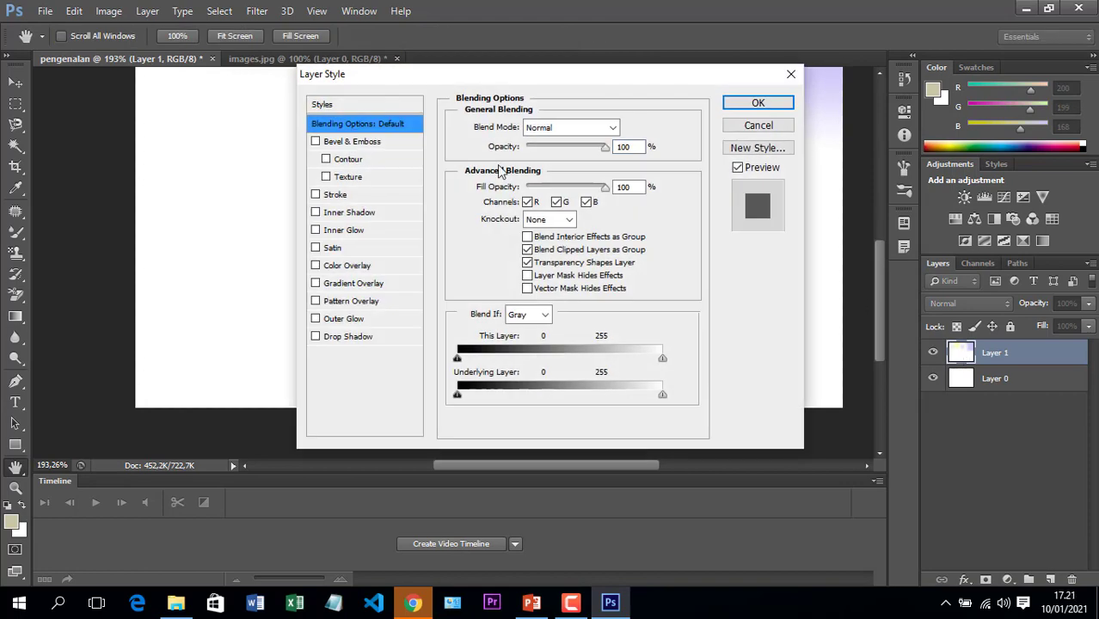
pyautogui.click(334, 337)
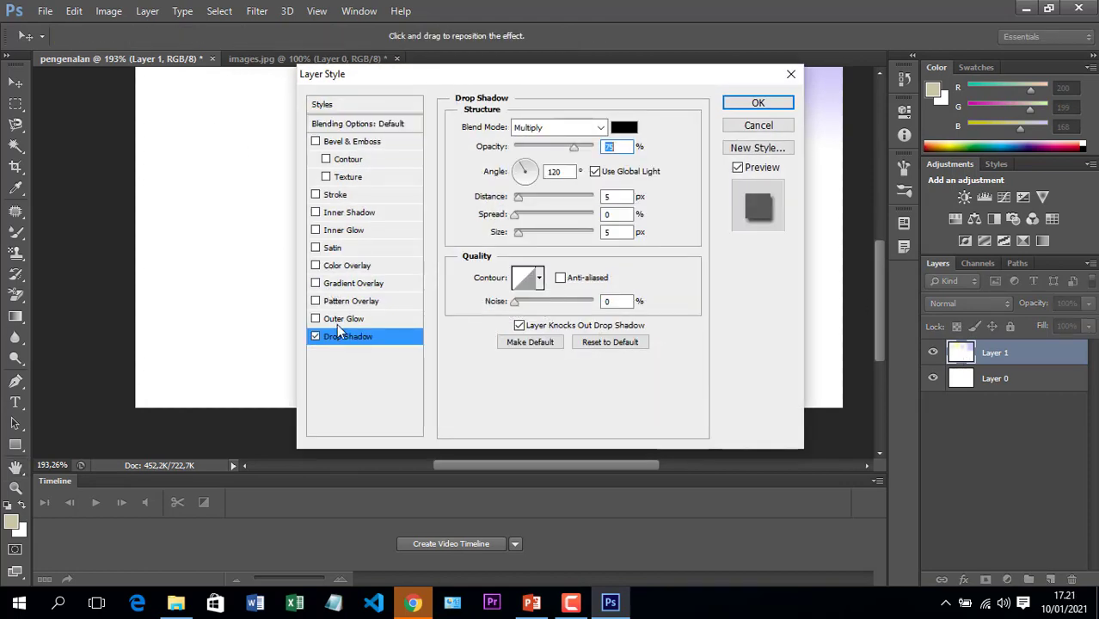
pyautogui.click(337, 320)
pyautogui.click(330, 300)
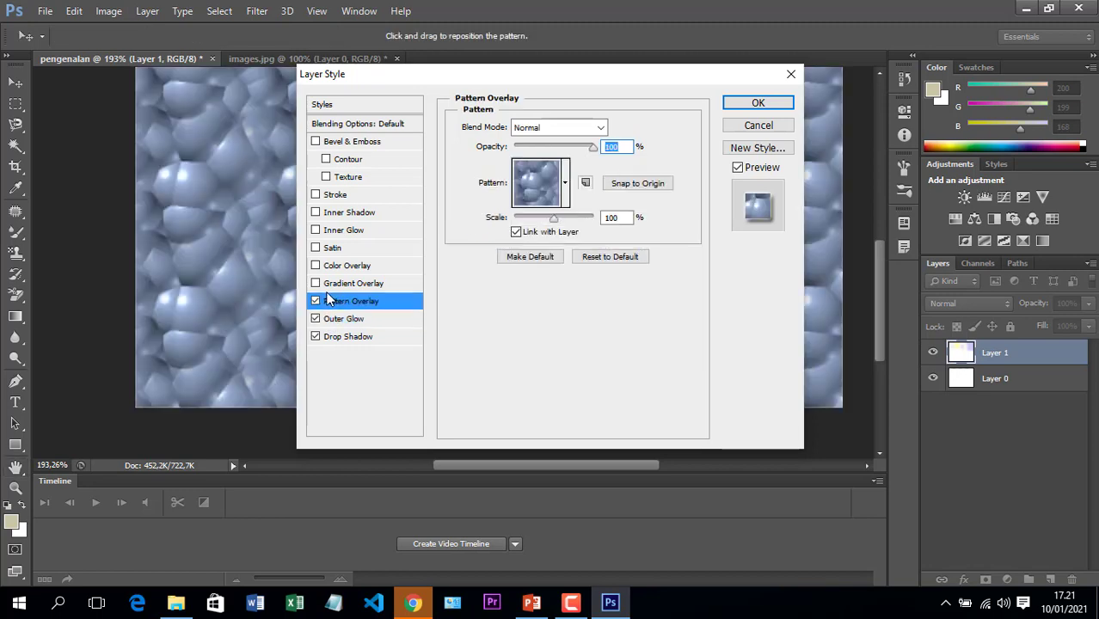
pyautogui.click(329, 284)
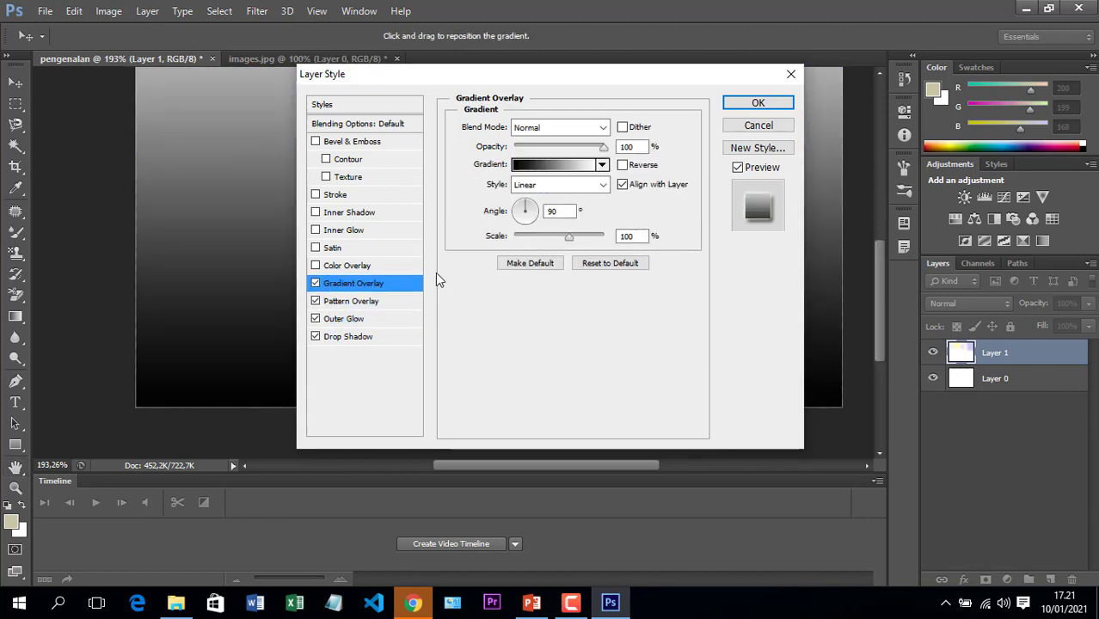
# Preview Color Overlay, Satin, Stroke, Contour, Texture, Inner Shadow and Inner Glow on Layer 1, and close the layer style settings without applying
pyautogui.click(343, 266)
pyautogui.click(331, 248)
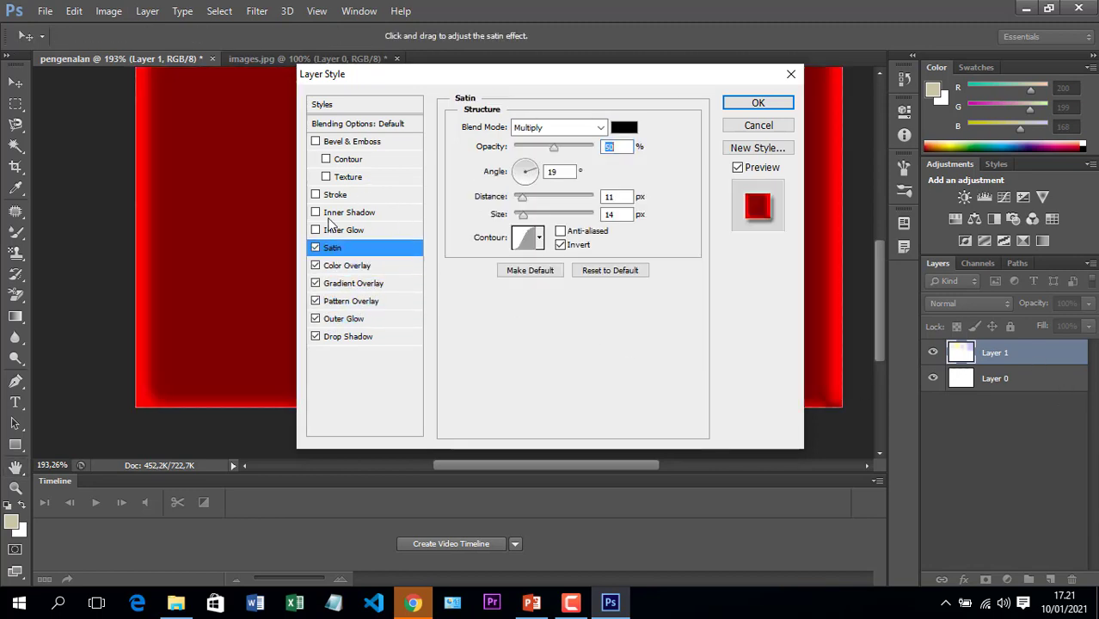
pyautogui.click(331, 195)
pyautogui.click(327, 160)
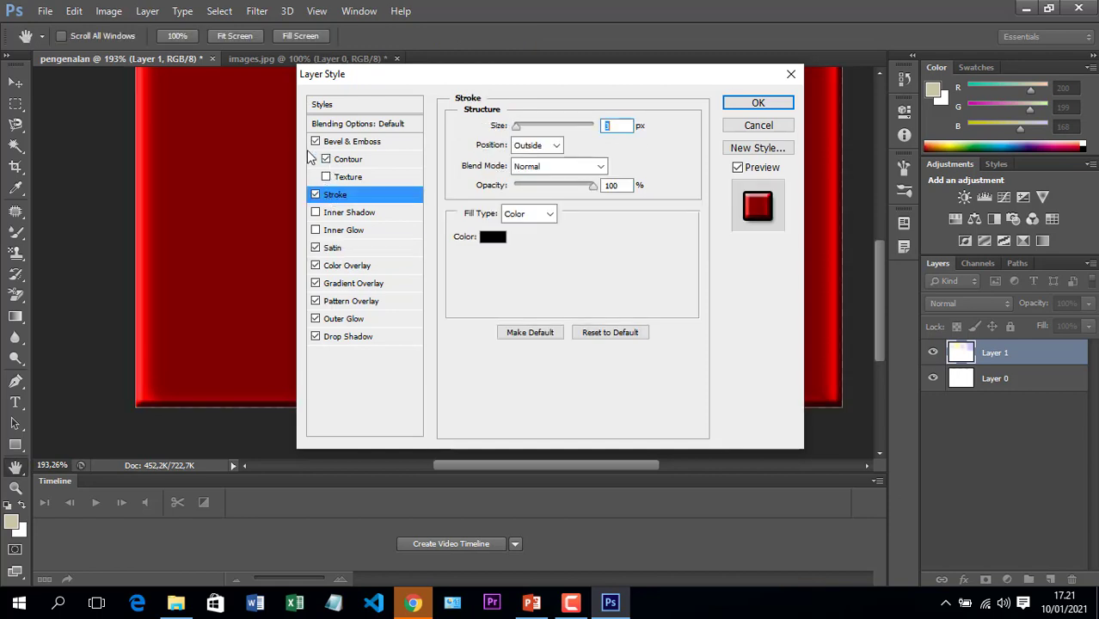
pyautogui.click(327, 177)
pyautogui.click(316, 213)
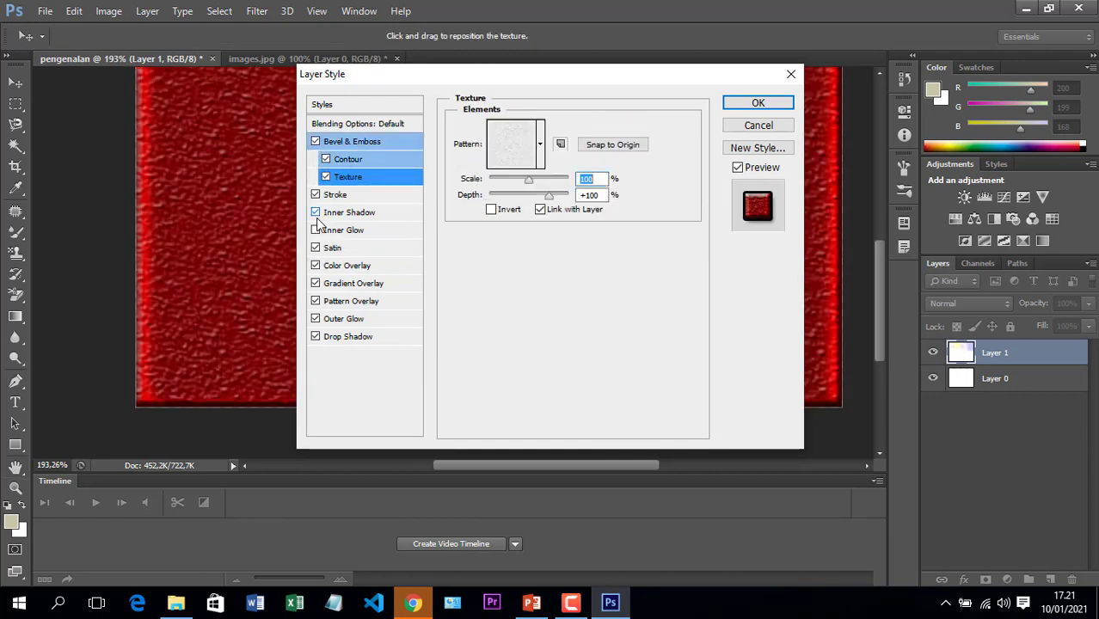
pyautogui.click(315, 231)
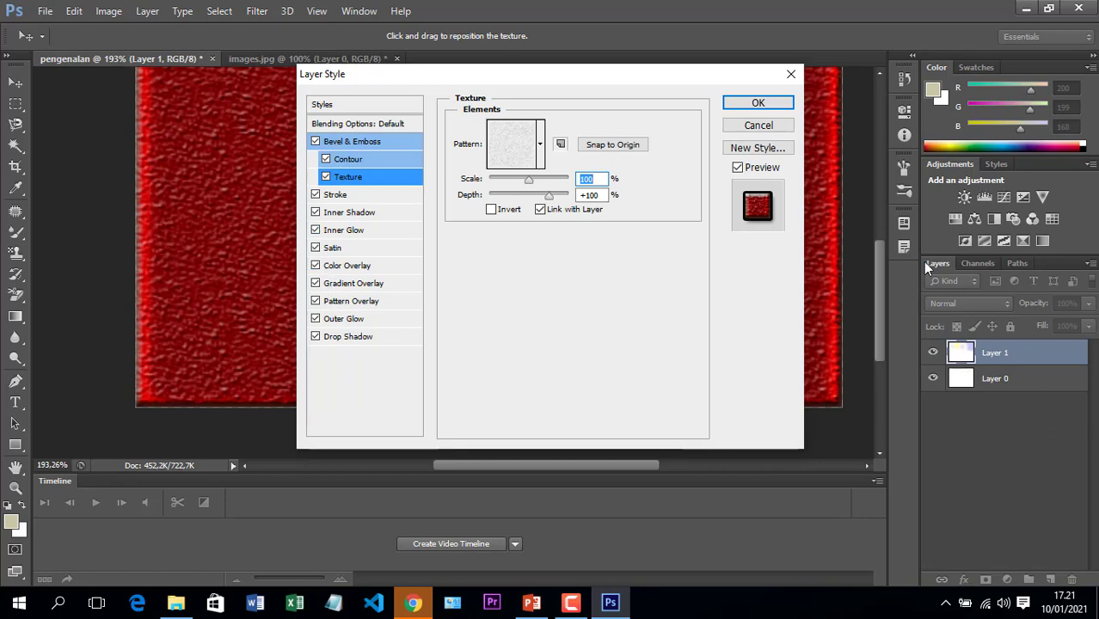
pyautogui.click(796, 74)
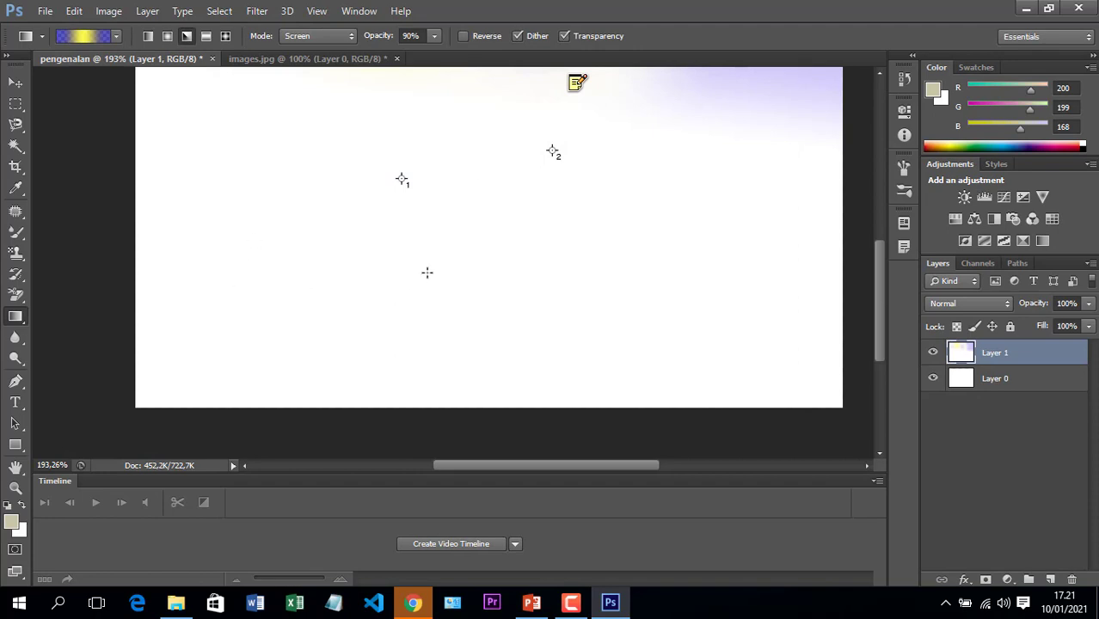
# Undo the gradients on Layer 1 back to the state with the selection on the cheek
pyautogui.hotkey('ctrl', 'alt', 'z')
pyautogui.hotkey('ctrl', 'alt', 'z')
pyautogui.hotkey('ctrl', 'alt', 'z')
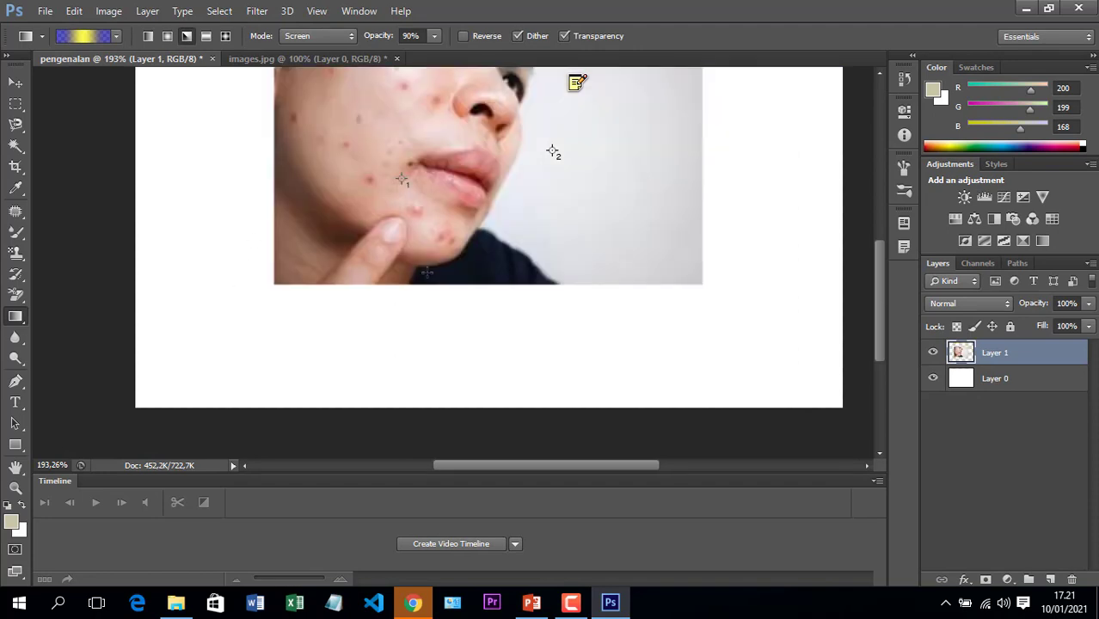
pyautogui.hotkey('ctrl', 'alt', 'z')
# Choose the Blur Tool and clear the selection on the cheek
pyautogui.click(17, 84)
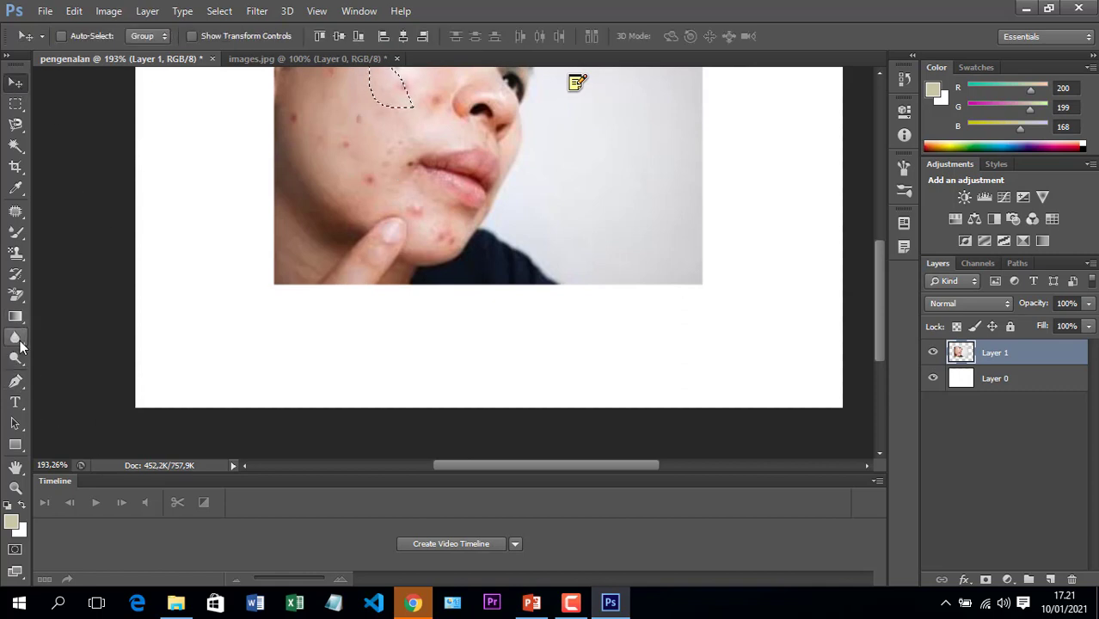
pyautogui.moveTo(20, 345); pyautogui.dragTo(43, 338)
pyautogui.scroll(3, 757, 265)
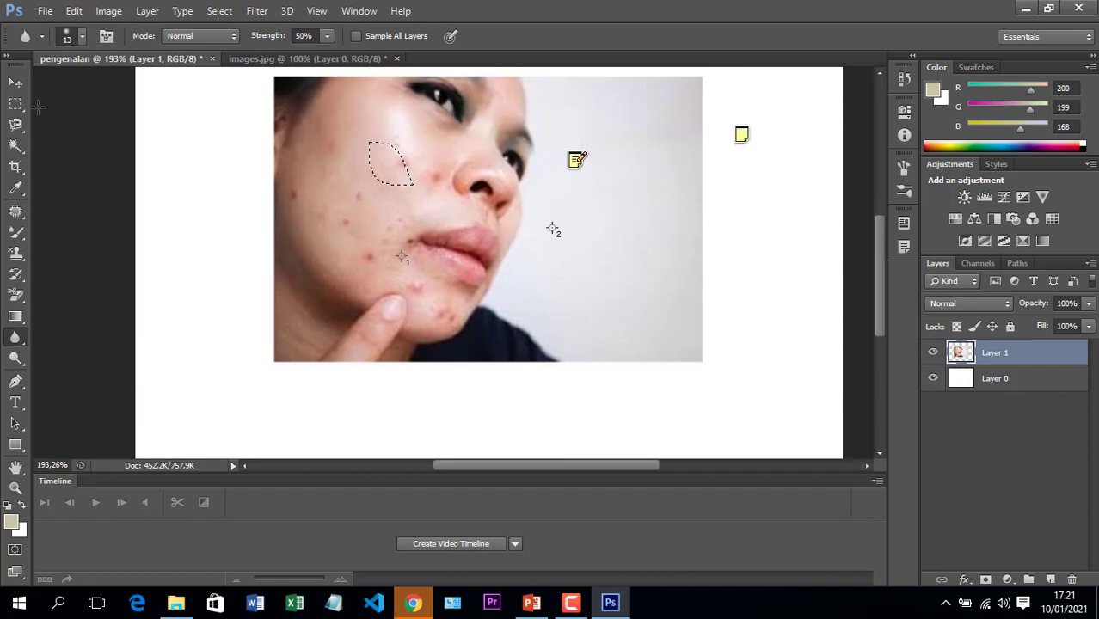
pyautogui.click(19, 110)
pyautogui.click(48, 383)
# Soften the acne spots on the face using the Blur Tool with a 13 px brush at 50% strength
pyautogui.click(24, 341)
pyautogui.rightClick(24, 343)
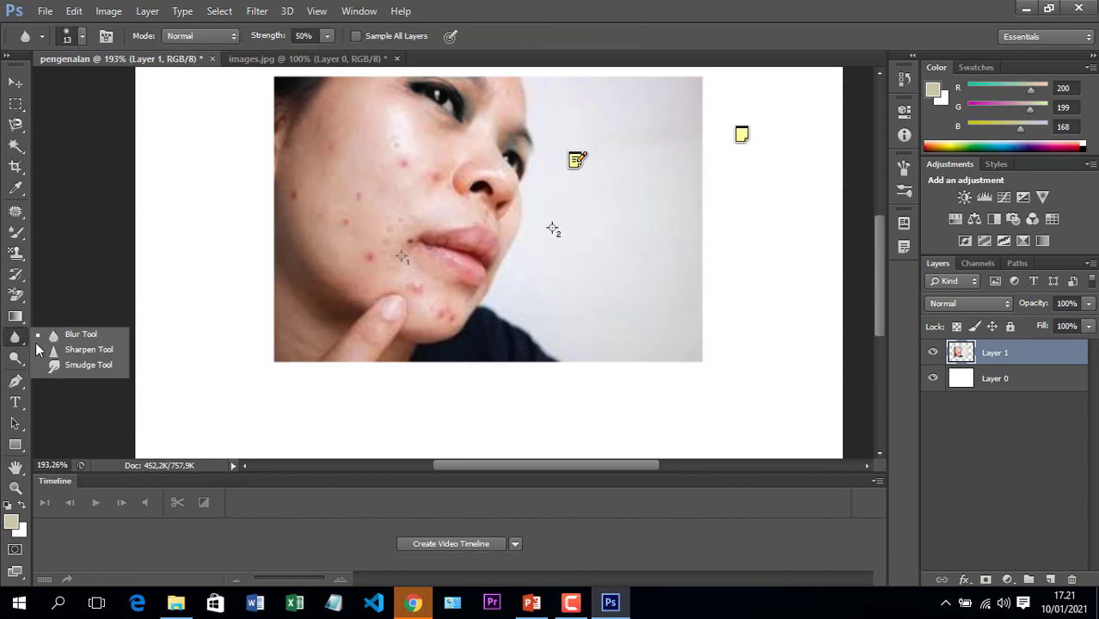
pyautogui.click(80, 335)
pyautogui.scroll(2, 581, 260)
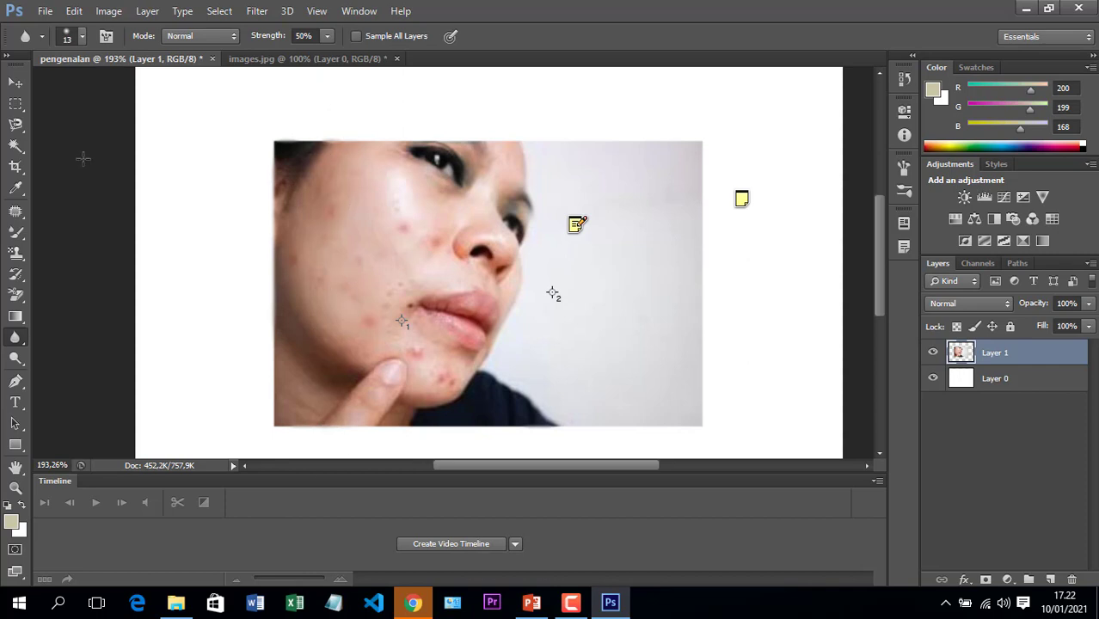
# Blur the cheek with the brush enlarged to 119 px, and raise the brush hardness to 22%
pyautogui.click(82, 38)
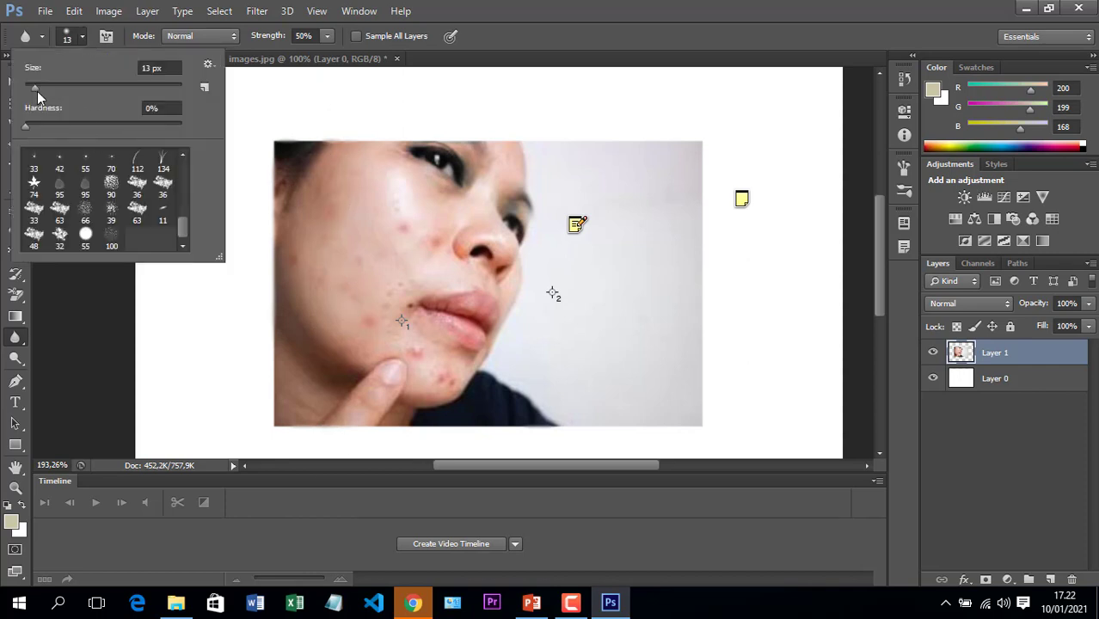
pyautogui.moveTo(36, 89); pyautogui.dragTo(110, 90)
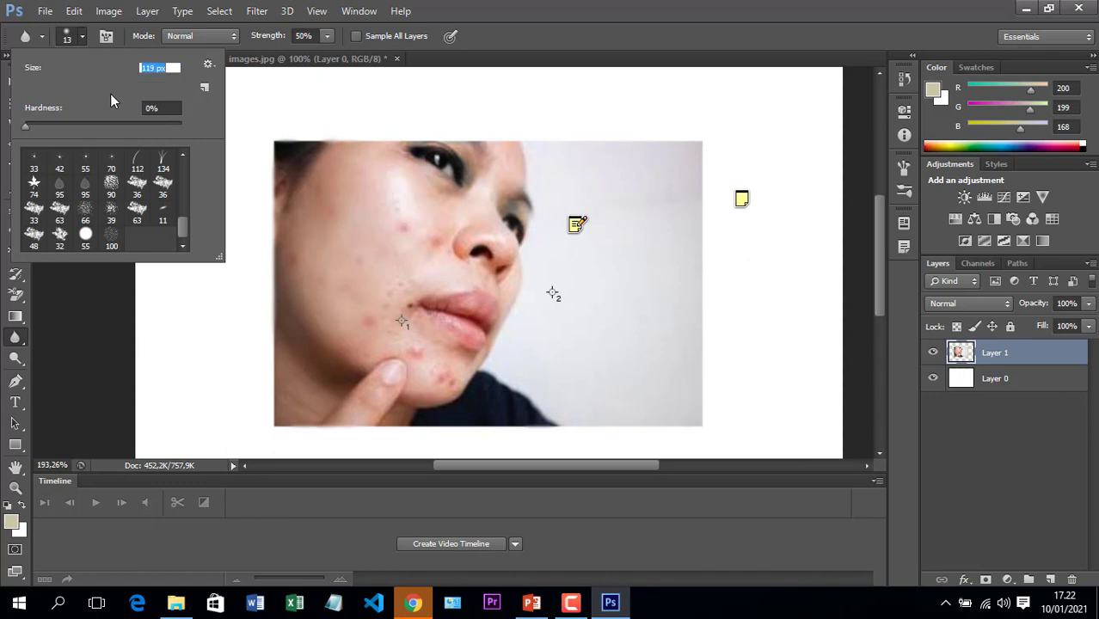
pyautogui.click(411, 223)
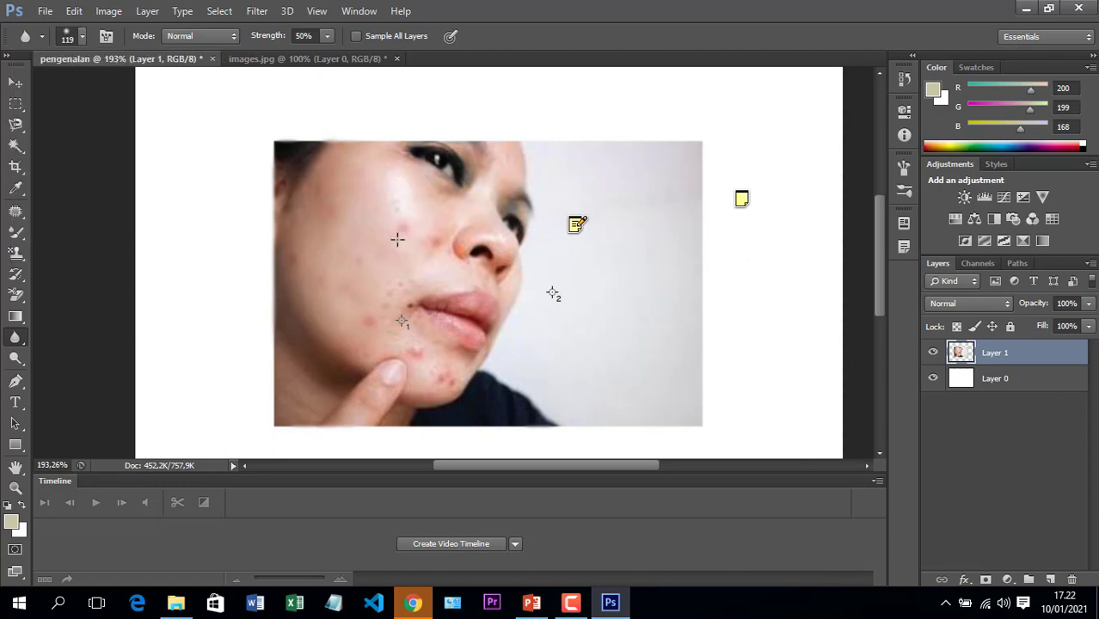
pyautogui.click(81, 35)
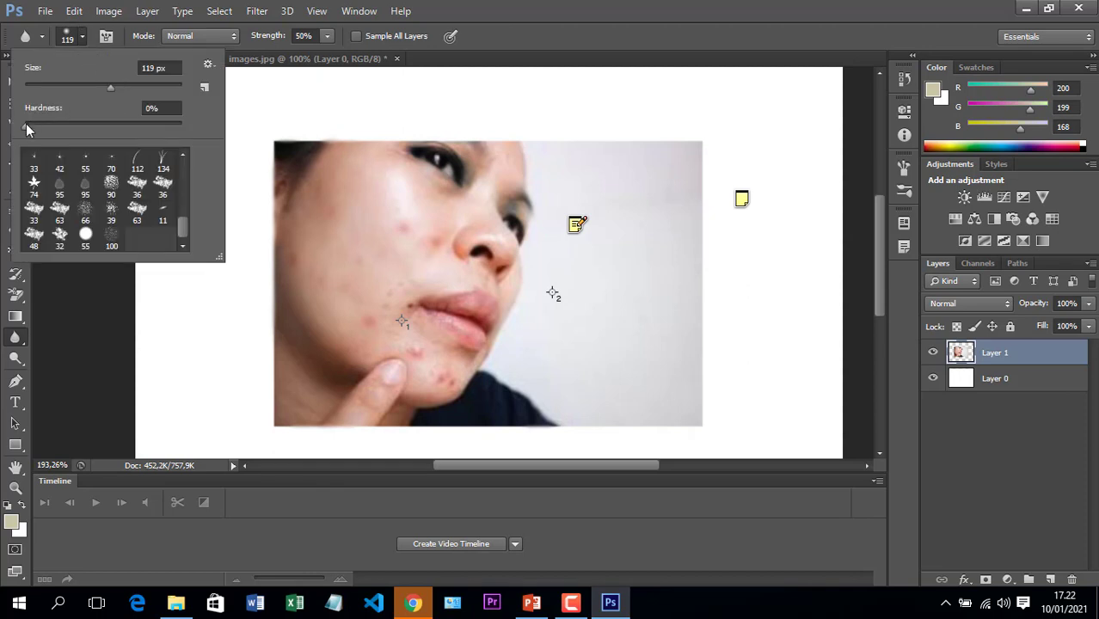
pyautogui.moveTo(26, 127); pyautogui.dragTo(59, 129)
pyautogui.click(406, 220)
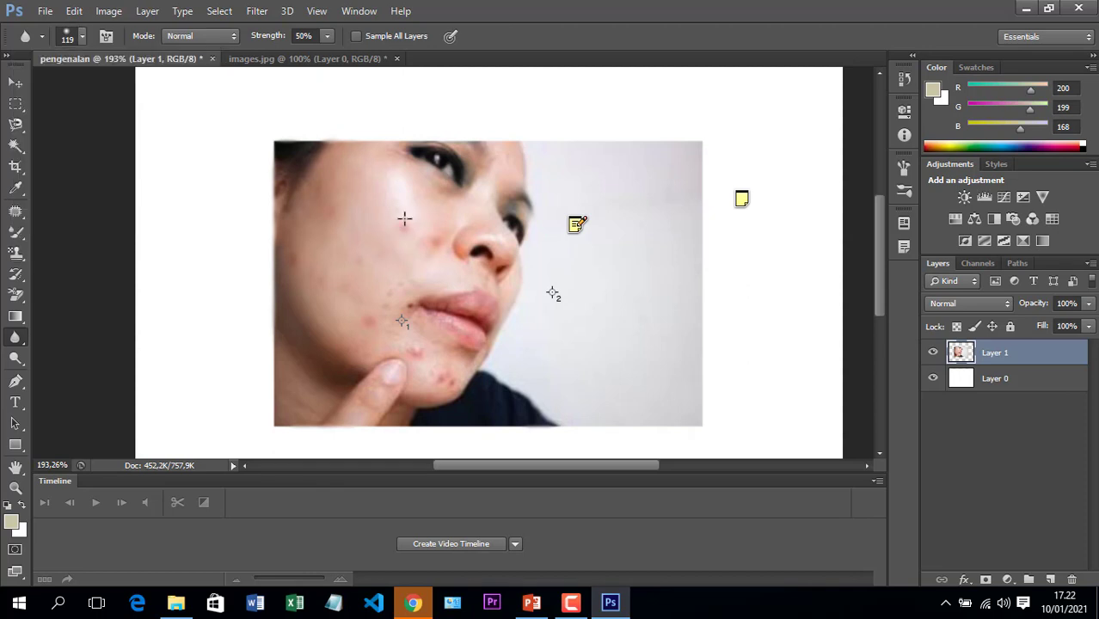
# Reduce the Blur Tool's brush size to 24 px
pyautogui.click(82, 35)
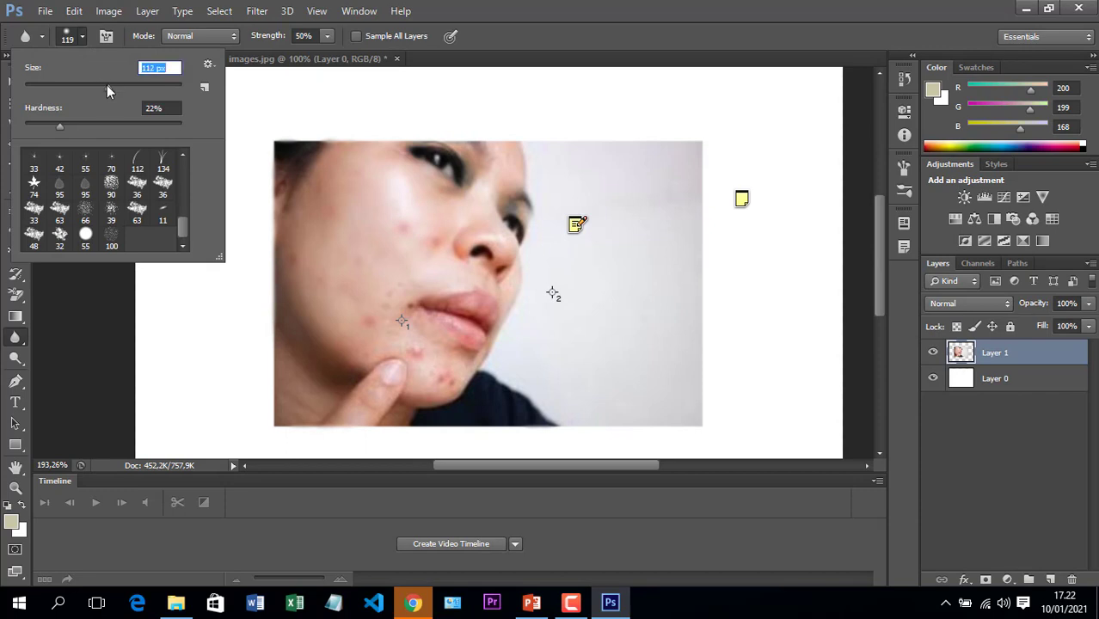
pyautogui.moveTo(107, 85)
pyautogui.mouseDown()
pyautogui.moveTo(34, 83)
pyautogui.moveTo(43, 83)
pyautogui.mouseUp()
pyautogui.click(189, 396)
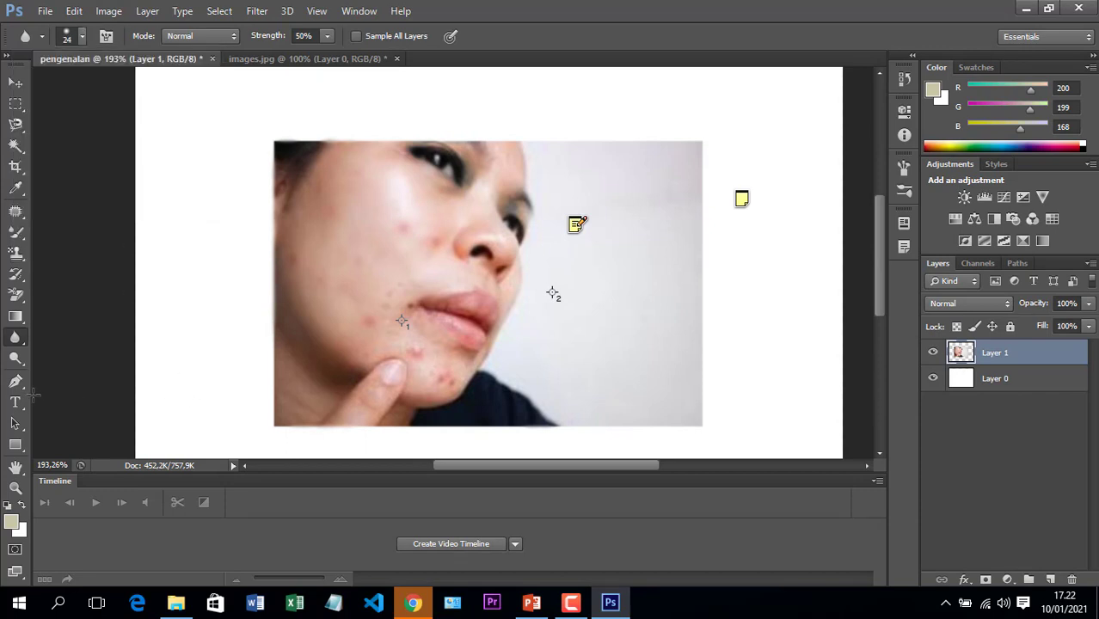
# Sharpen the acne spots on the upper cheek and chin using the Sharpen Tool with a 13 px brush at 50% strength
pyautogui.rightClick(21, 340)
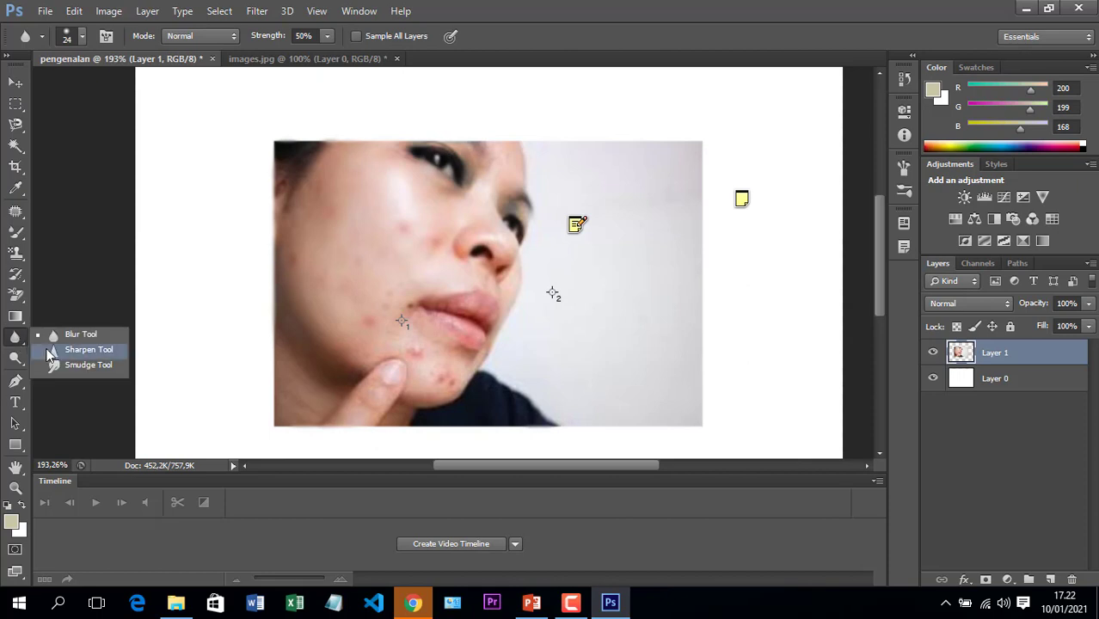
pyautogui.click(50, 353)
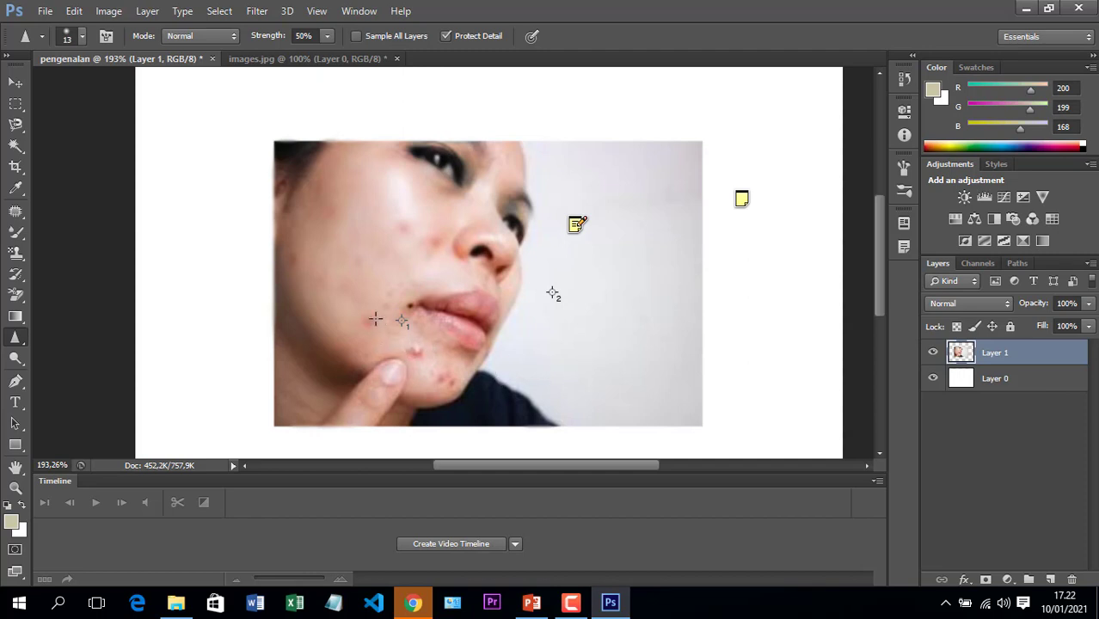
pyautogui.click(416, 345)
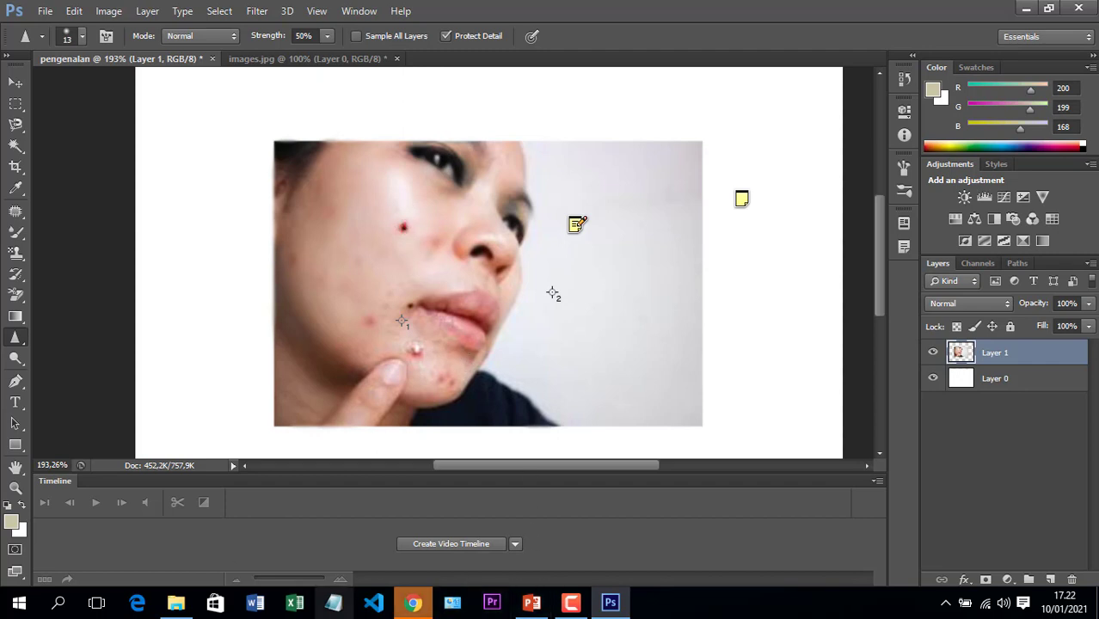
pyautogui.rightClick(21, 340)
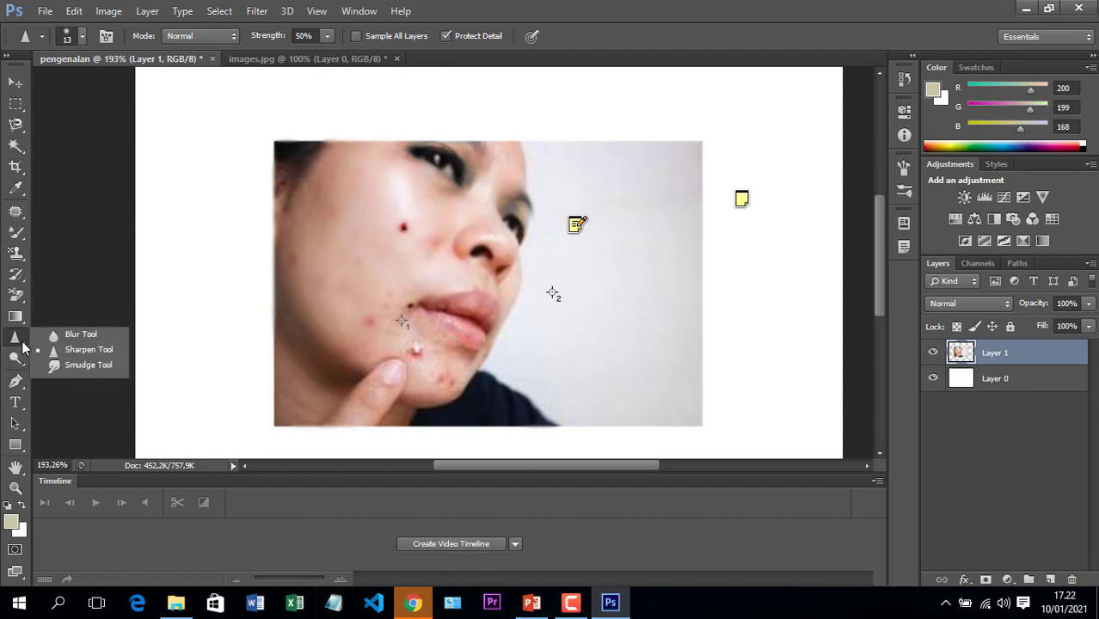
pyautogui.click(61, 348)
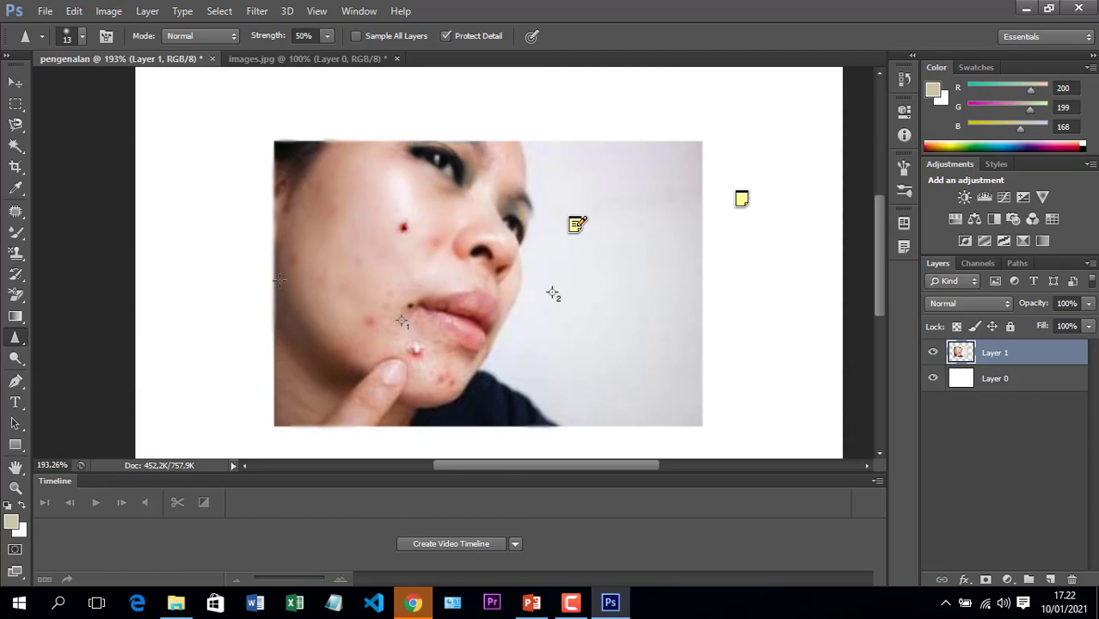
pyautogui.moveTo(403, 232)
pyautogui.mouseDown()
pyautogui.moveTo(410, 225)
pyautogui.moveTo(403, 233)
pyautogui.mouseUp()
pyautogui.moveTo(416, 353); pyautogui.dragTo(413, 356)
# Lighten the lower cheek around the red spot using the Dodge Tool on midtones at 50% exposure
pyautogui.click(16, 361)
pyautogui.rightClick(18, 370)
pyautogui.click(77, 356)
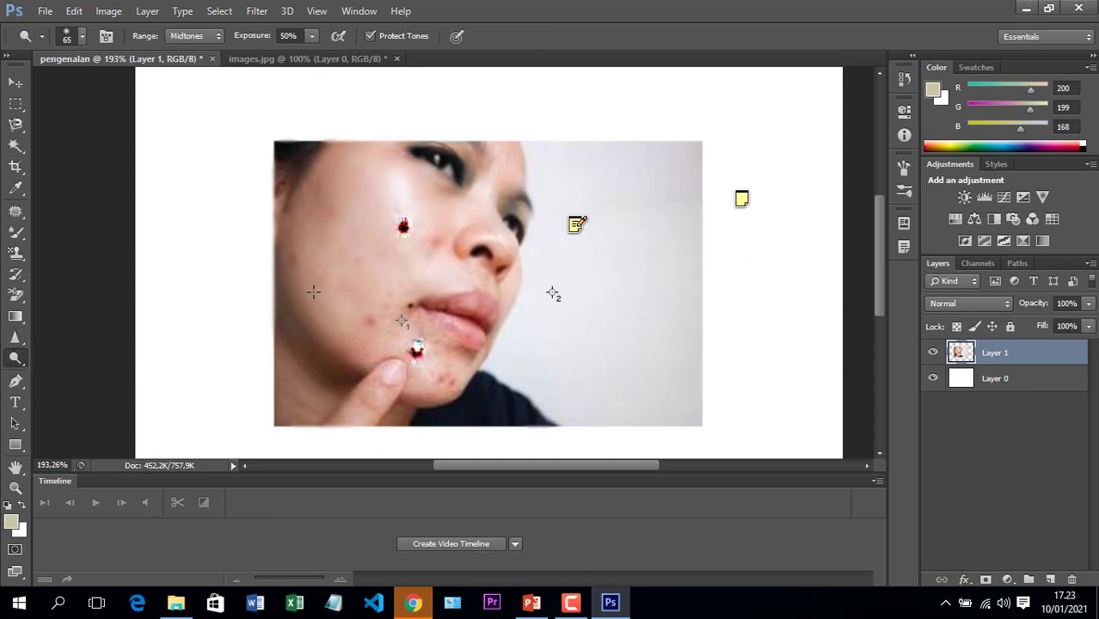
pyautogui.moveTo(366, 325); pyautogui.dragTo(375, 308)
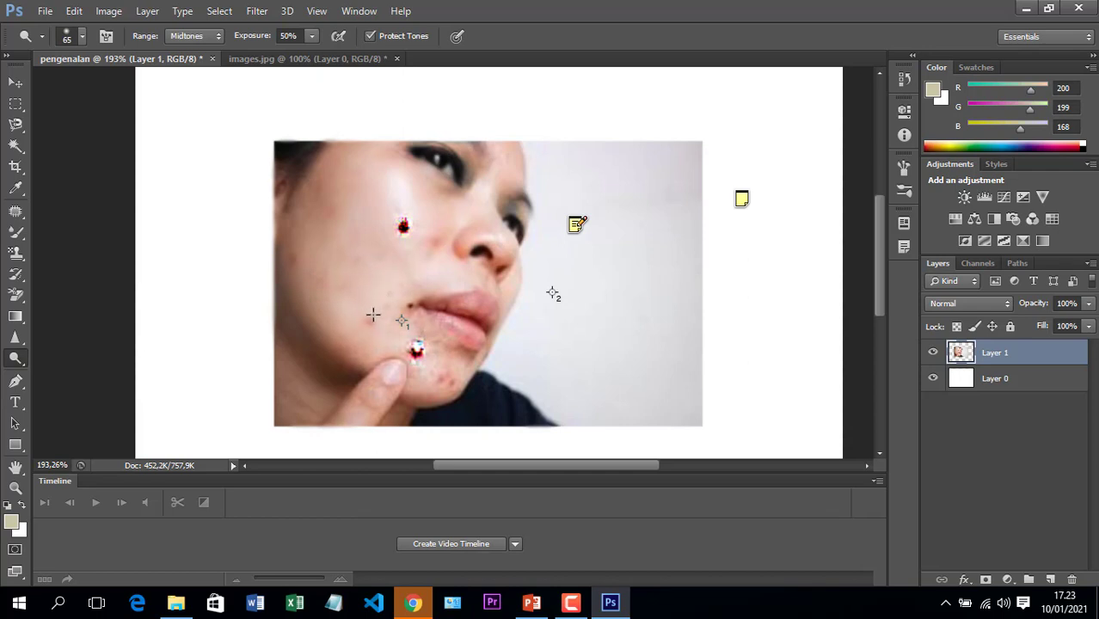
# Darken the face with the Burn Tool on midtones at 50% exposure, and desaturate the cheek with the Sponge Tool at 50% flow
pyautogui.rightClick(17, 368)
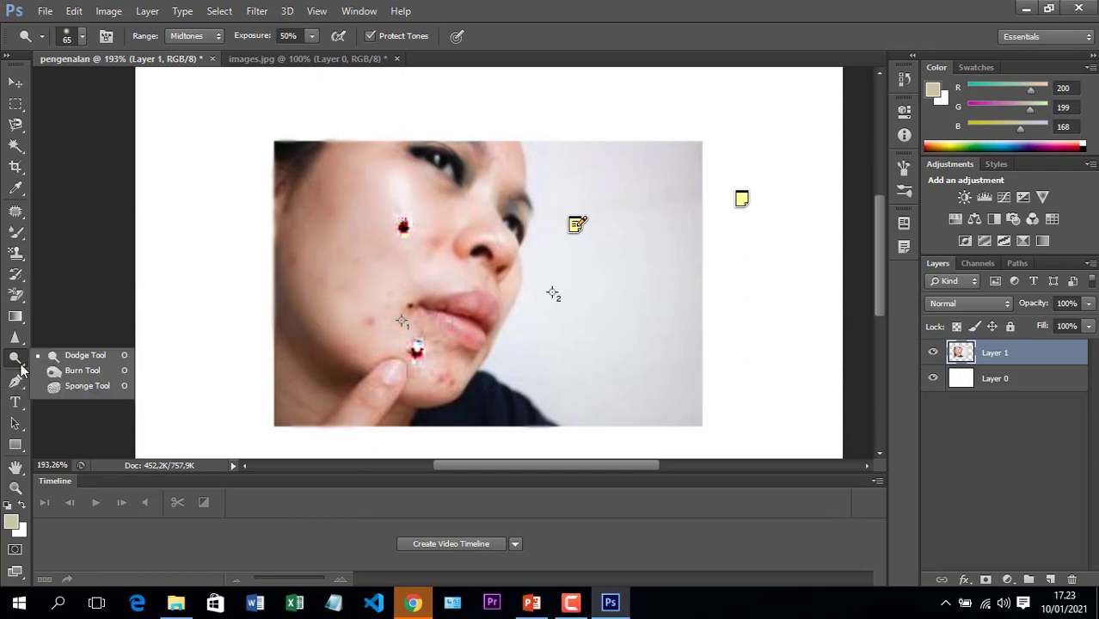
pyautogui.click(44, 371)
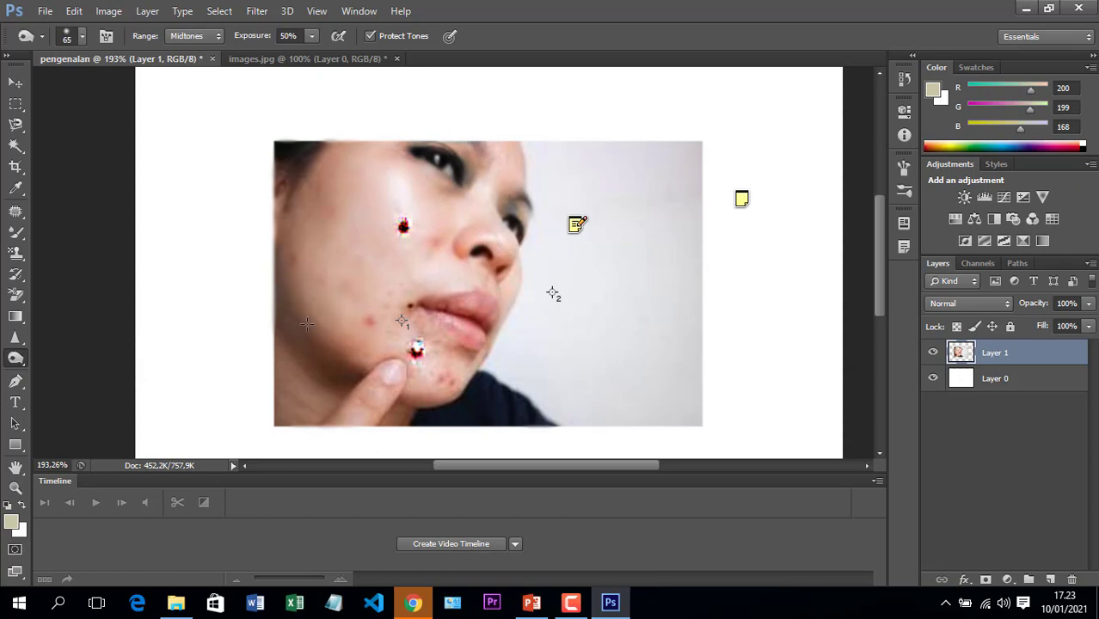
pyautogui.moveTo(309, 262)
pyautogui.mouseDown()
pyautogui.moveTo(288, 243)
pyautogui.moveTo(299, 243)
pyautogui.moveTo(321, 175)
pyautogui.moveTo(294, 339)
pyautogui.mouseUp()
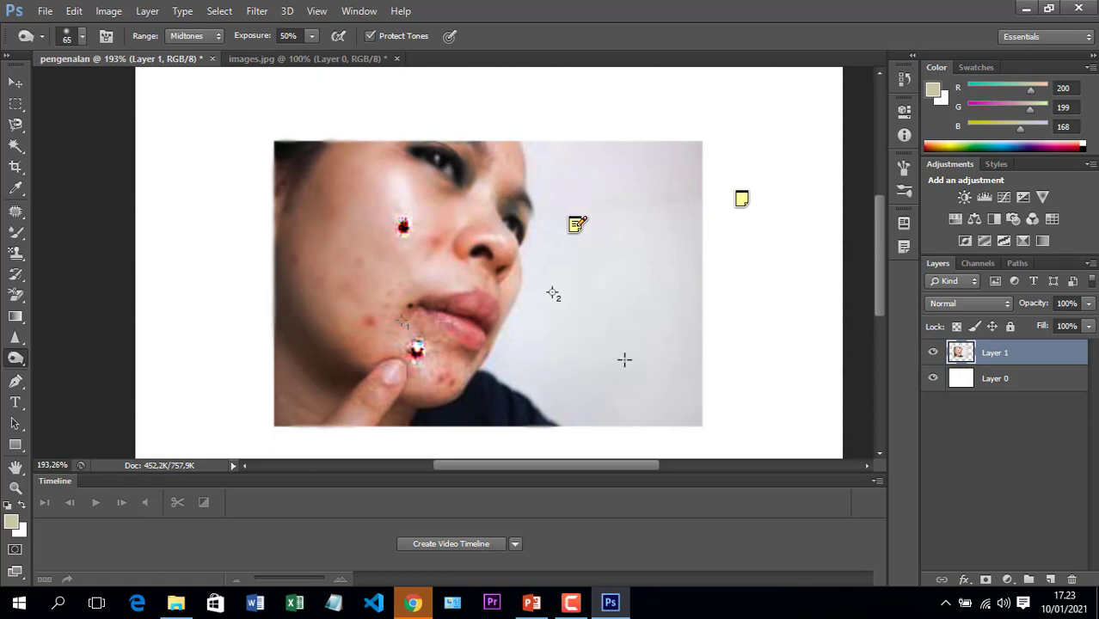
pyautogui.rightClick(28, 367)
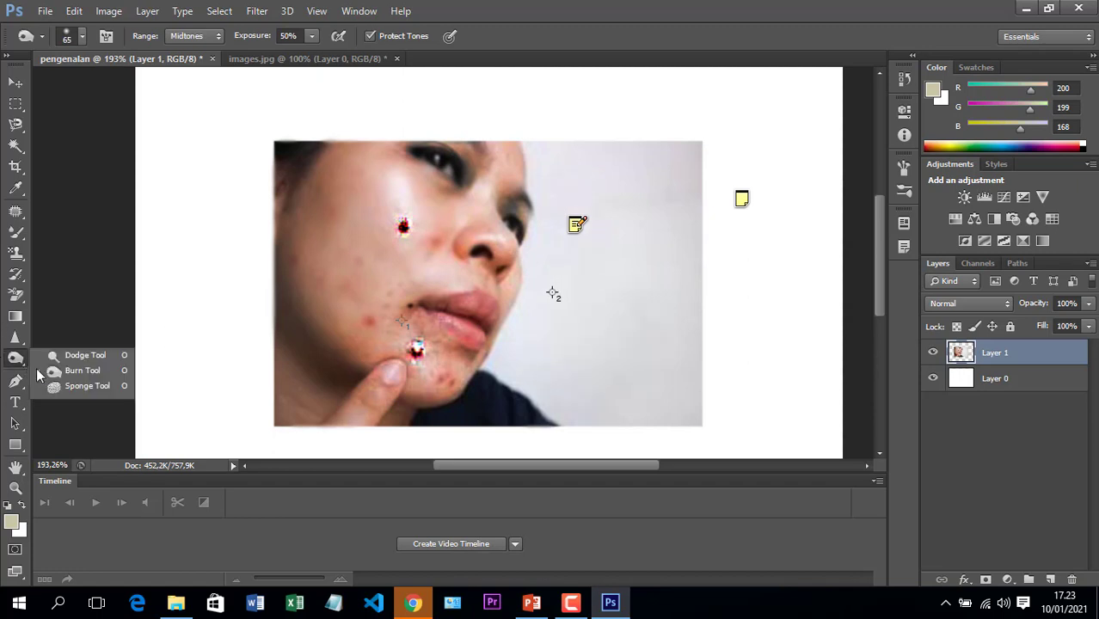
pyautogui.click(60, 389)
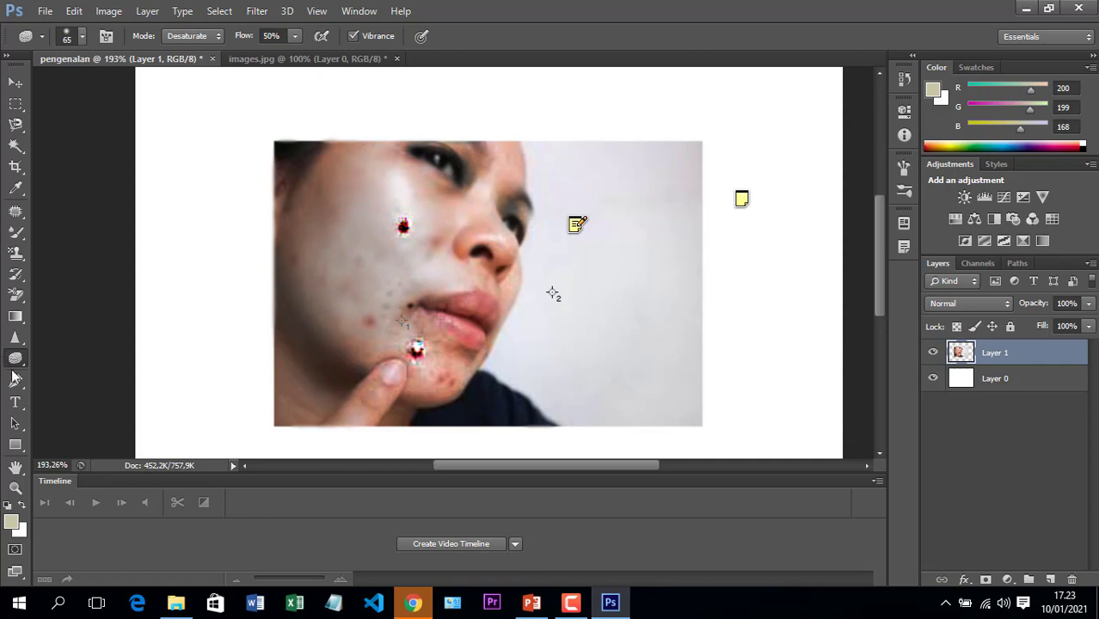
# Draw an open curved path with the Pen Tool from the cheek across the nose and down into the grey background
pyautogui.rightClick(15, 389)
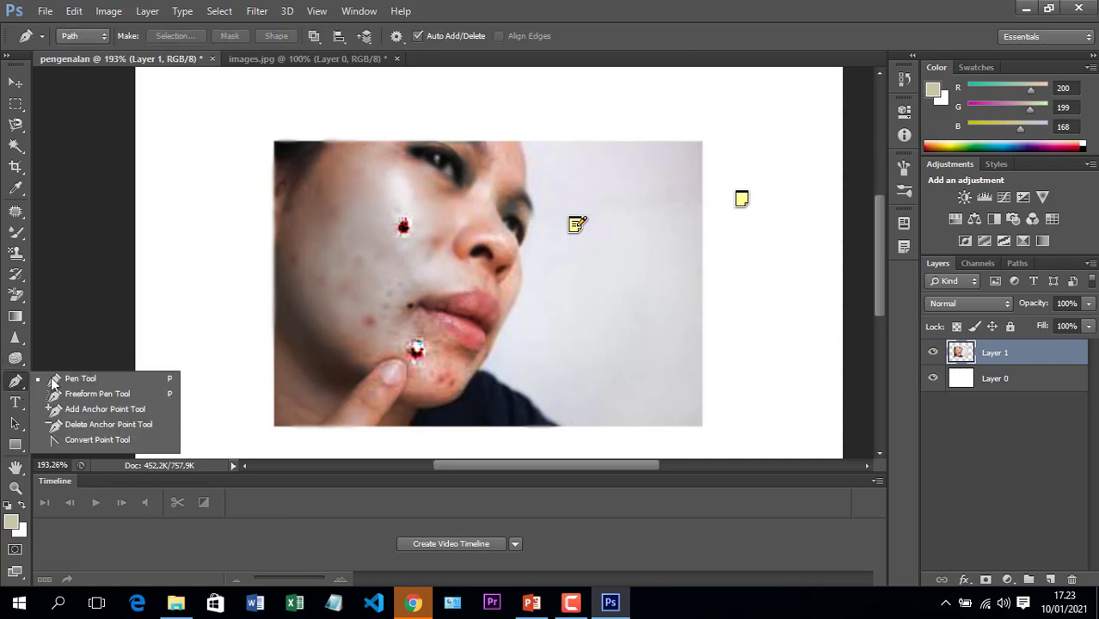
pyautogui.click(57, 383)
pyautogui.moveTo(396, 288); pyautogui.dragTo(507, 241)
pyautogui.moveTo(567, 270)
pyautogui.mouseDown()
pyautogui.moveTo(570, 345)
pyautogui.moveTo(621, 316)
pyautogui.mouseUp()
pyautogui.click(570, 345)
pyautogui.click(628, 312)
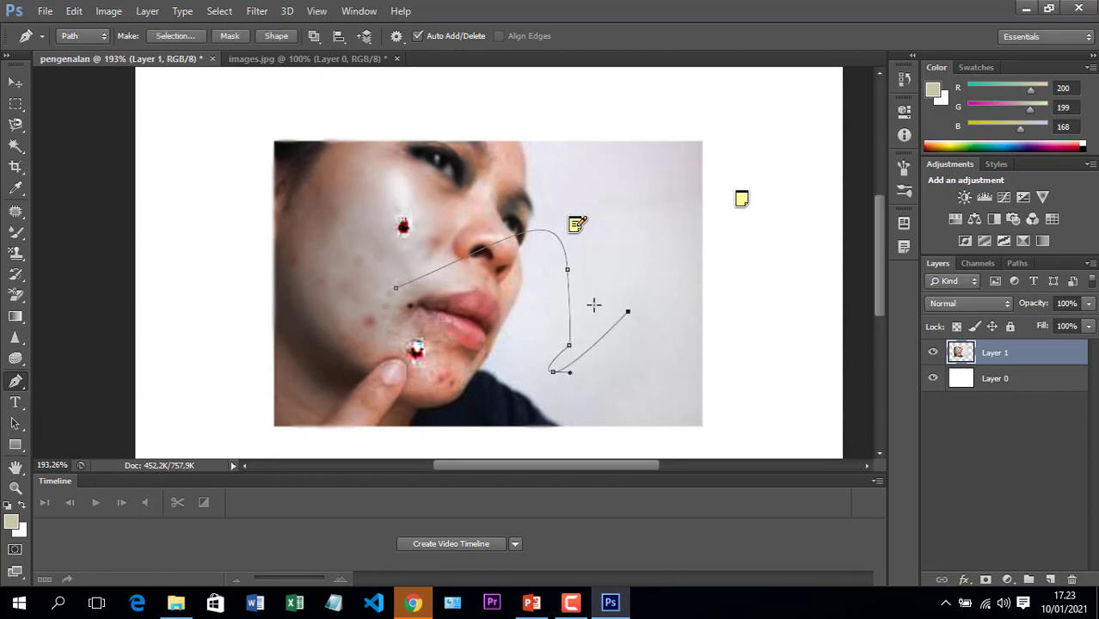
pyautogui.click(652, 281)
# Sketch two short strokes on the background and one beside the mouth with the Freeform Pen Tool
pyautogui.click(28, 388)
pyautogui.click(52, 394)
pyautogui.moveTo(635, 208); pyautogui.dragTo(626, 254)
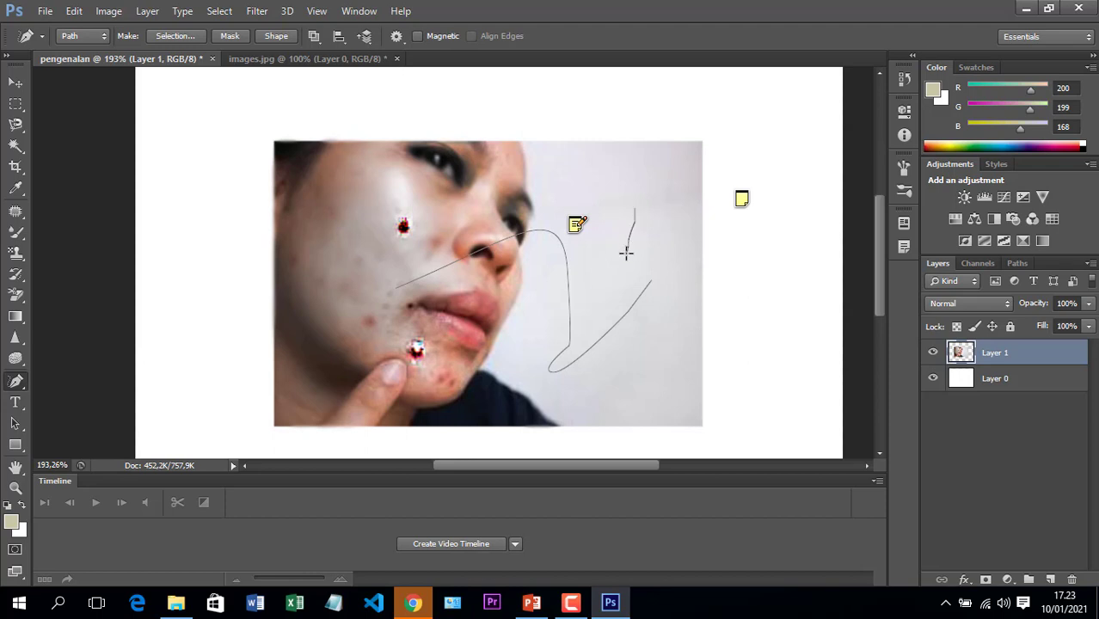
pyautogui.moveTo(621, 202)
pyautogui.mouseDown()
pyautogui.moveTo(591, 253)
pyautogui.moveTo(605, 266)
pyautogui.mouseUp()
pyautogui.moveTo(401, 294); pyautogui.dragTo(413, 308)
# Add an anchor point to the long path beside the nose and bend the curve with its handle
pyautogui.click(19, 387)
pyautogui.click(104, 409)
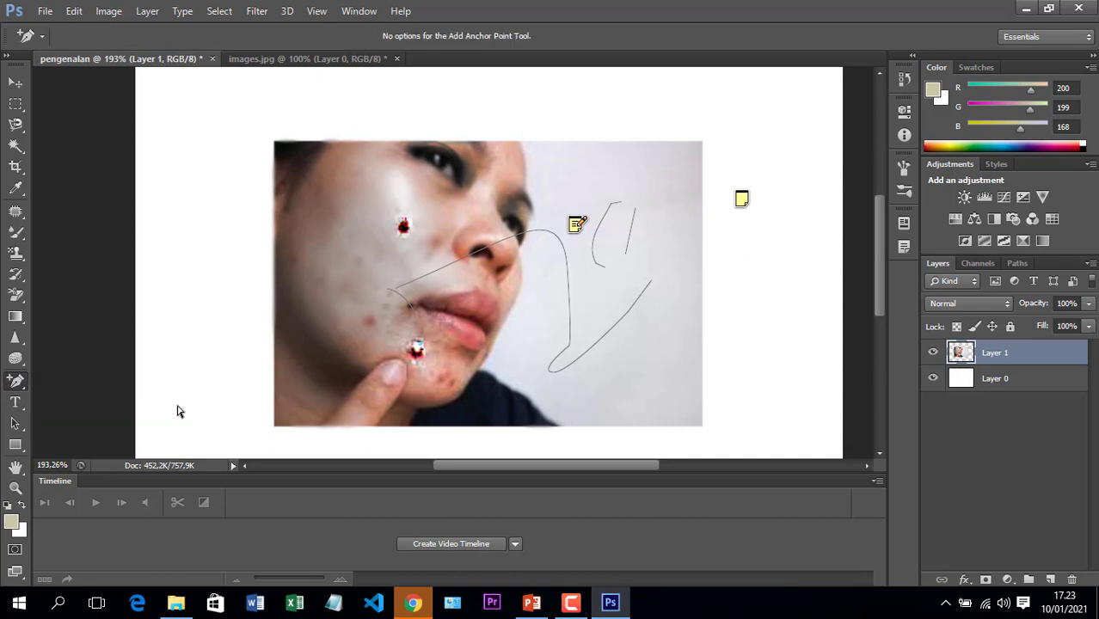
pyautogui.click(467, 261)
pyautogui.moveTo(512, 218); pyautogui.dragTo(490, 209)
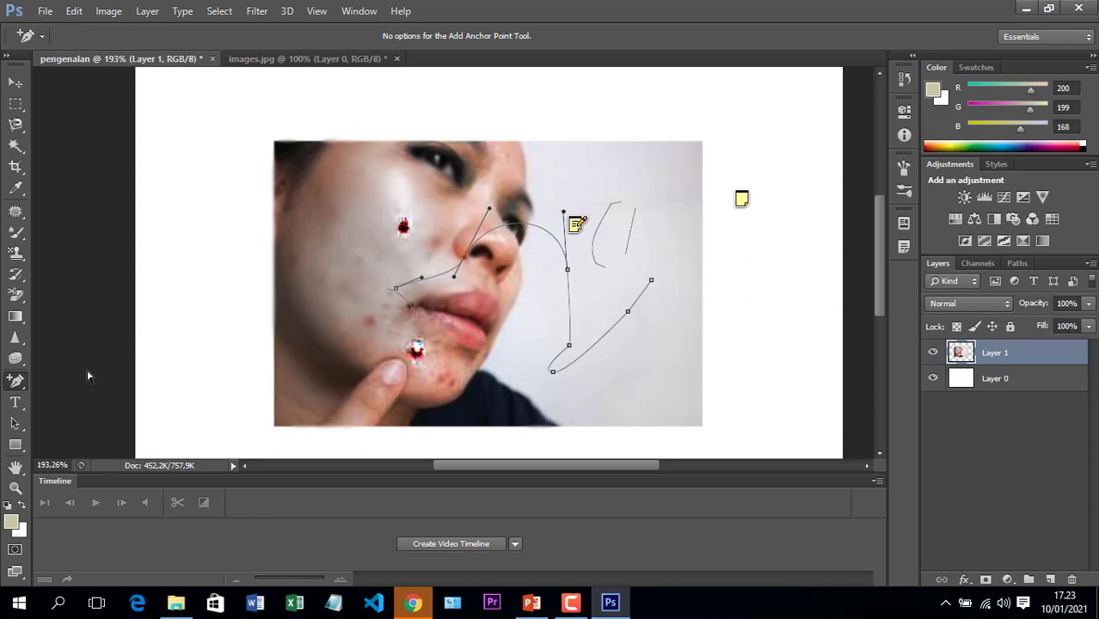
# Place a short sample text on the upper cheek in 12 pt Myriad Pro Regular
pyautogui.click(15, 401)
pyautogui.click(385, 185)
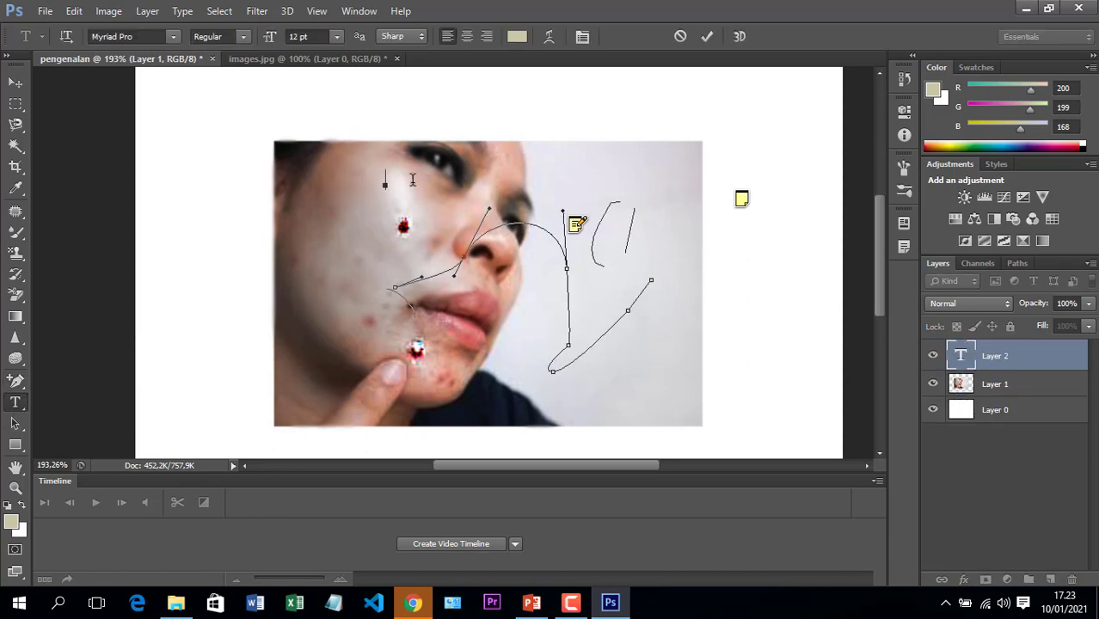
pyautogui.write('DASDA')
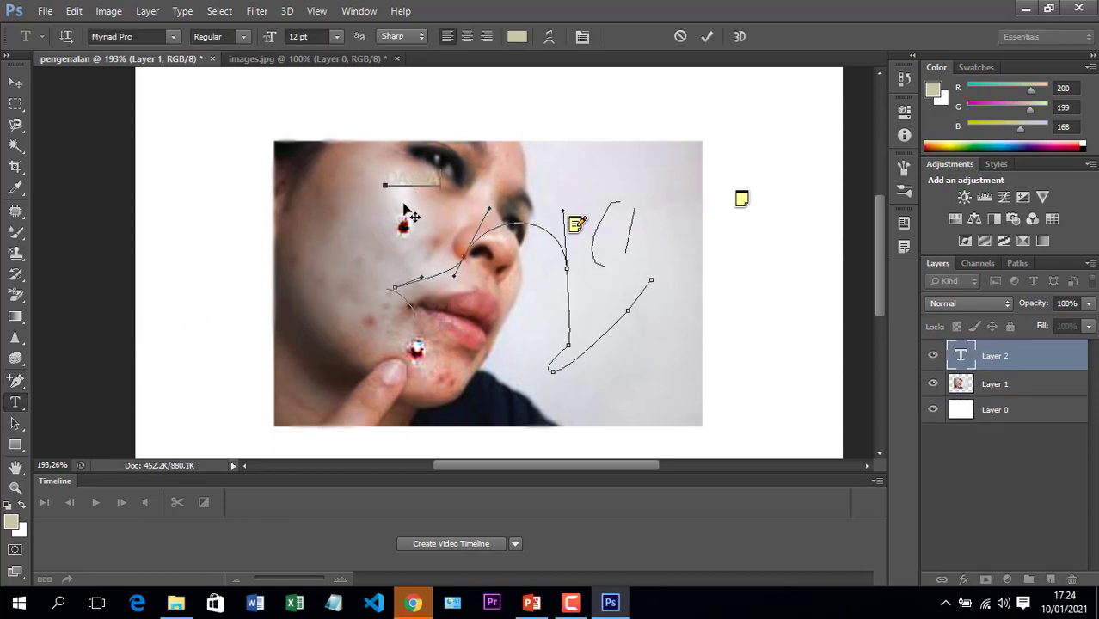
# Set the text color to bright yellow fff700
pyautogui.click(522, 38)
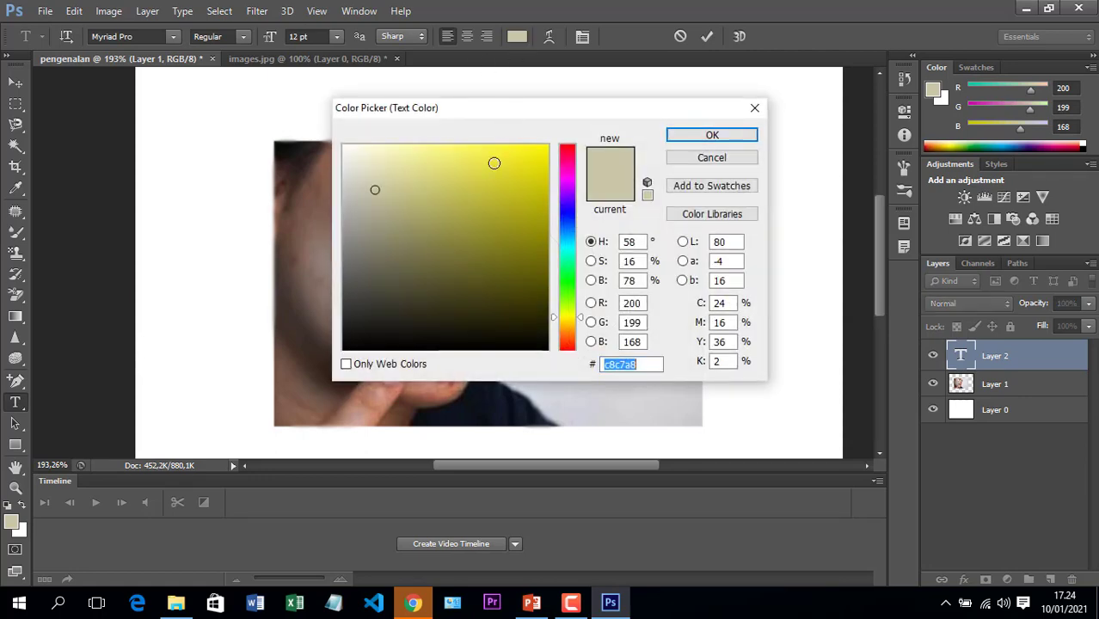
pyautogui.click(546, 146)
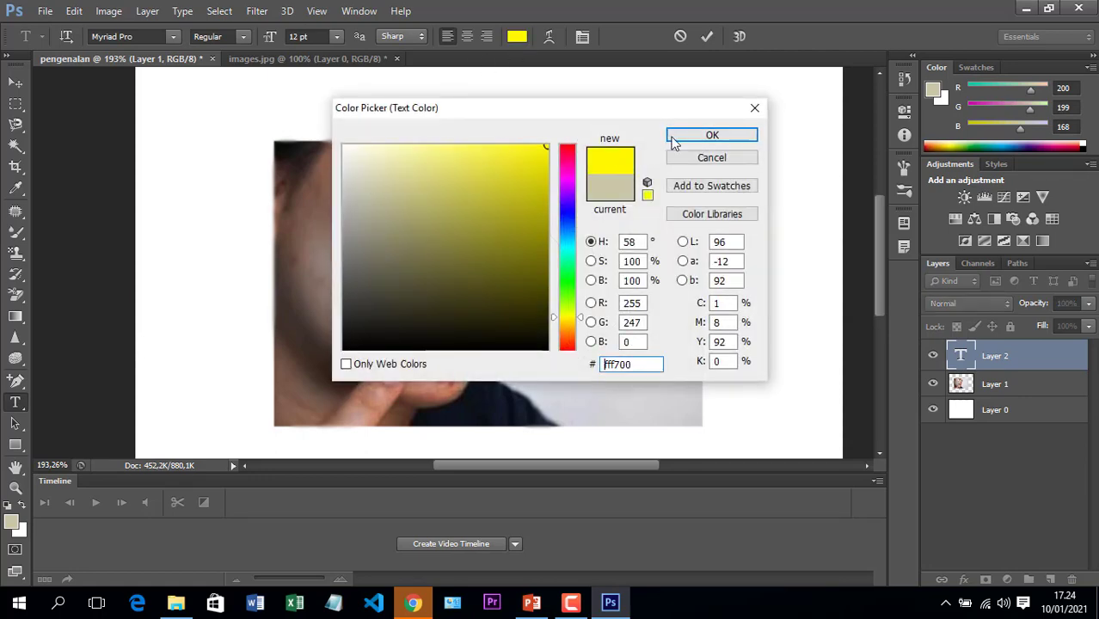
pyautogui.click(713, 135)
# Select the whole text on the cheek and recolor it yellow, f8f108
pyautogui.moveTo(439, 164); pyautogui.dragTo(371, 165)
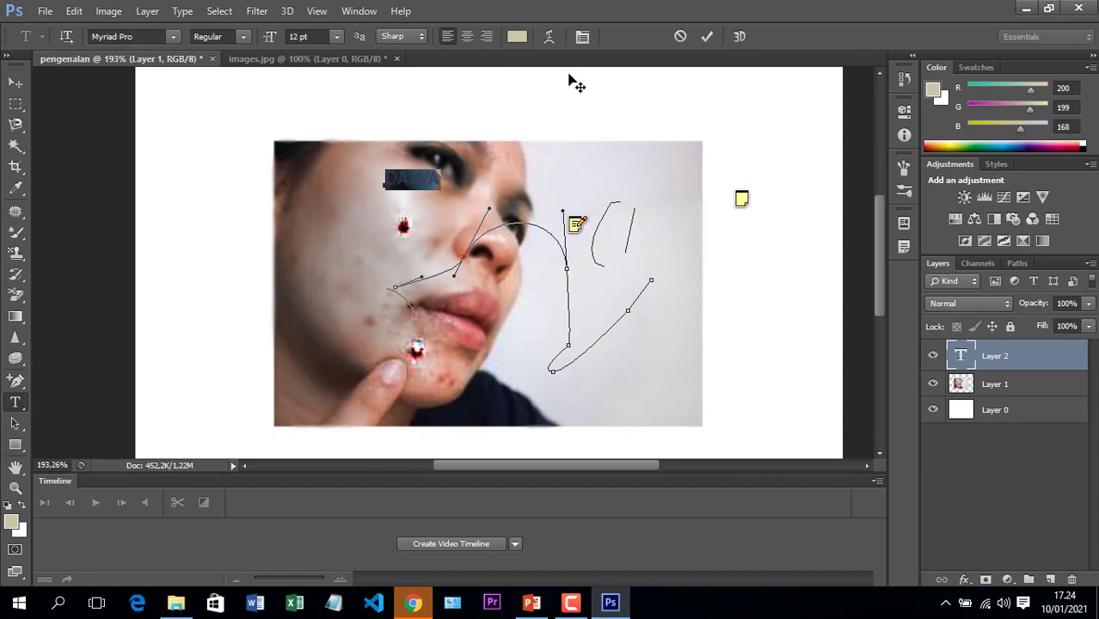
pyautogui.click(519, 37)
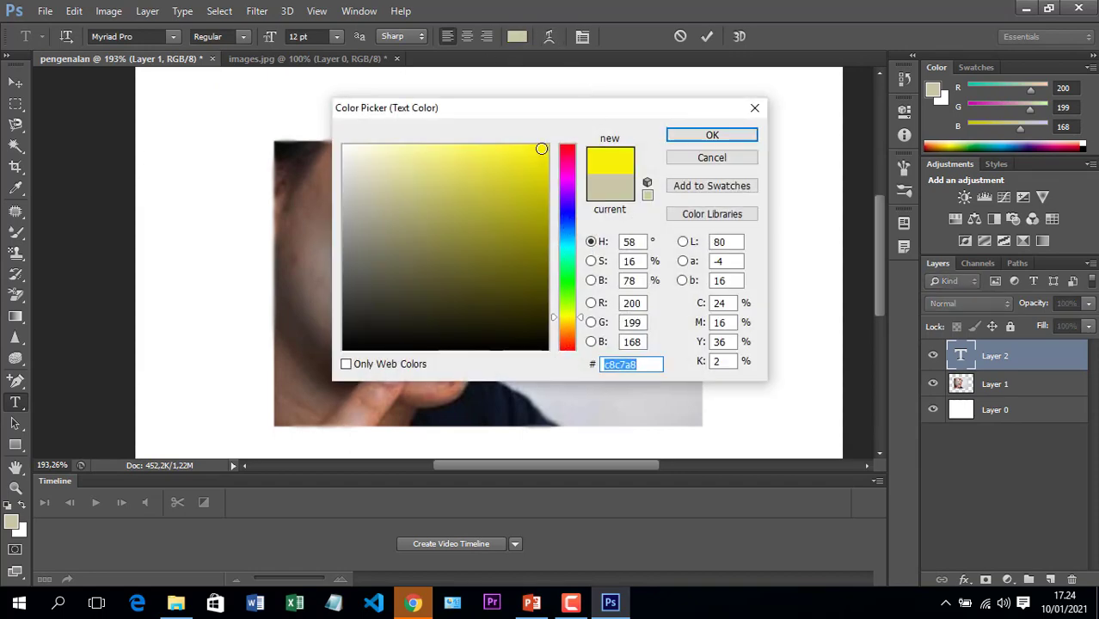
pyautogui.write('f8f108')
pyautogui.click(686, 137)
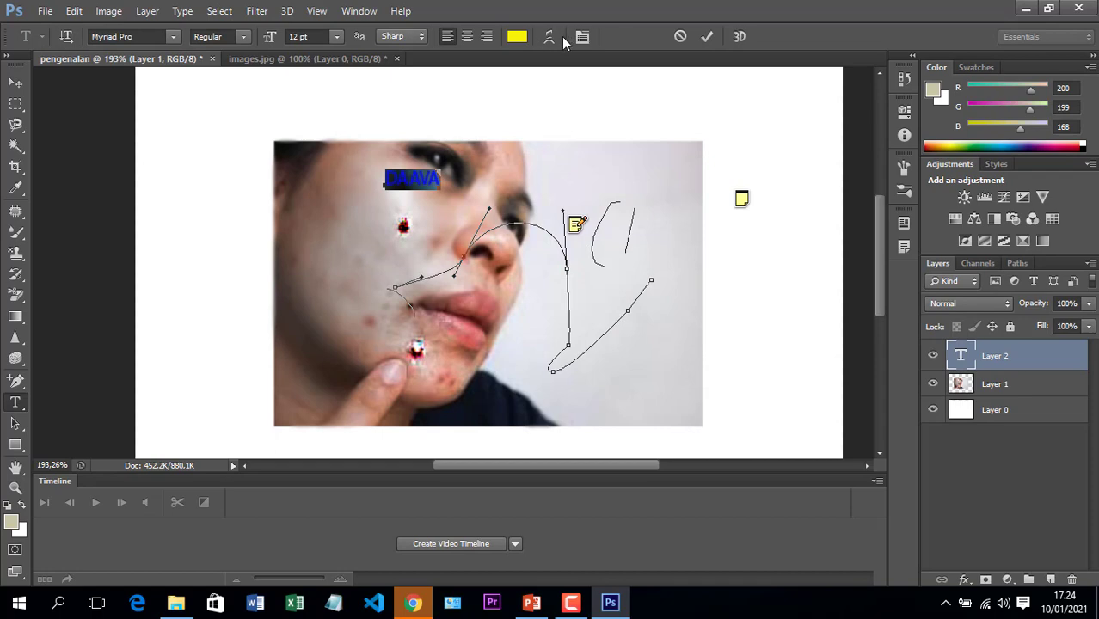
# Warp the yellow text on the cheek with the Arc Lower style
pyautogui.click(550, 36)
pyautogui.click(578, 163)
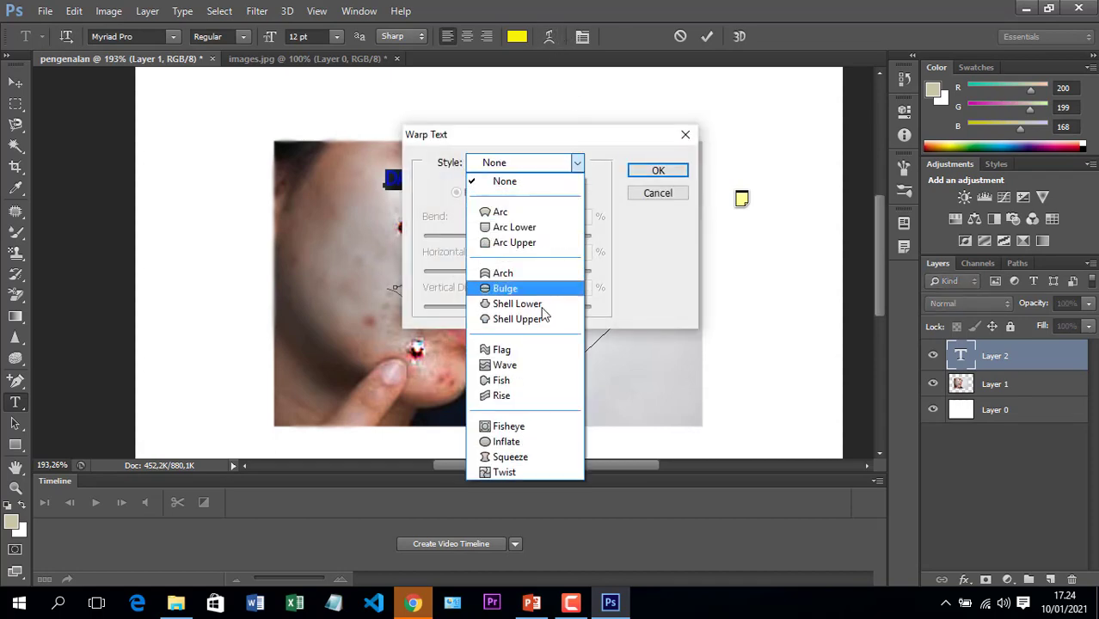
pyautogui.click(518, 229)
pyautogui.click(655, 170)
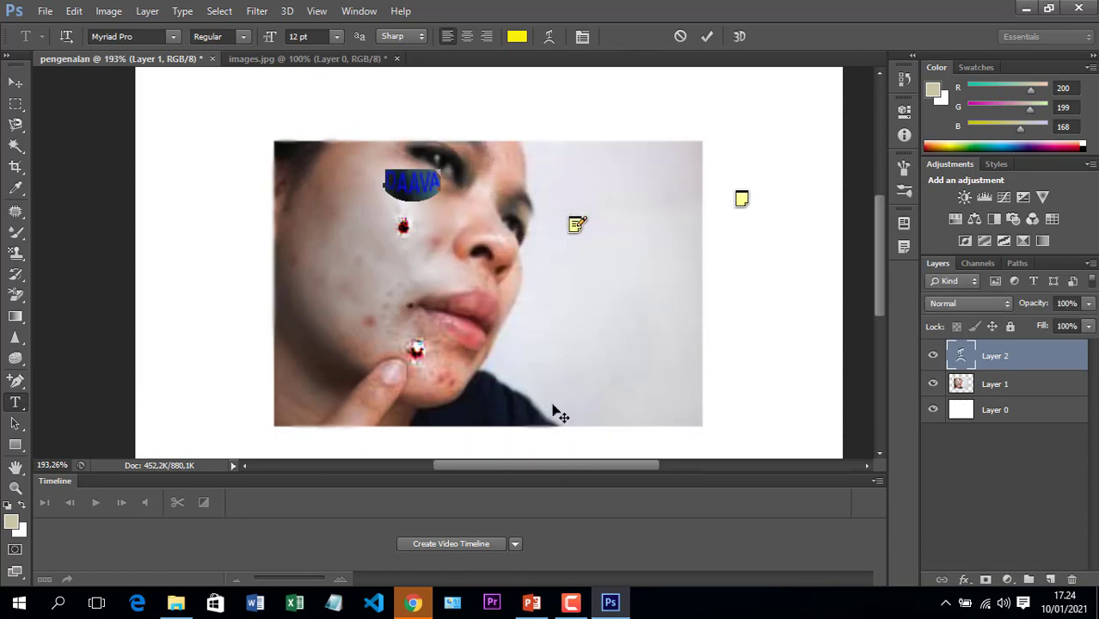
# Select the small path pieces beside the lips with Path Selection and shift the long curved path diagonally down toward the photo's lower-right corner
pyautogui.click(14, 423)
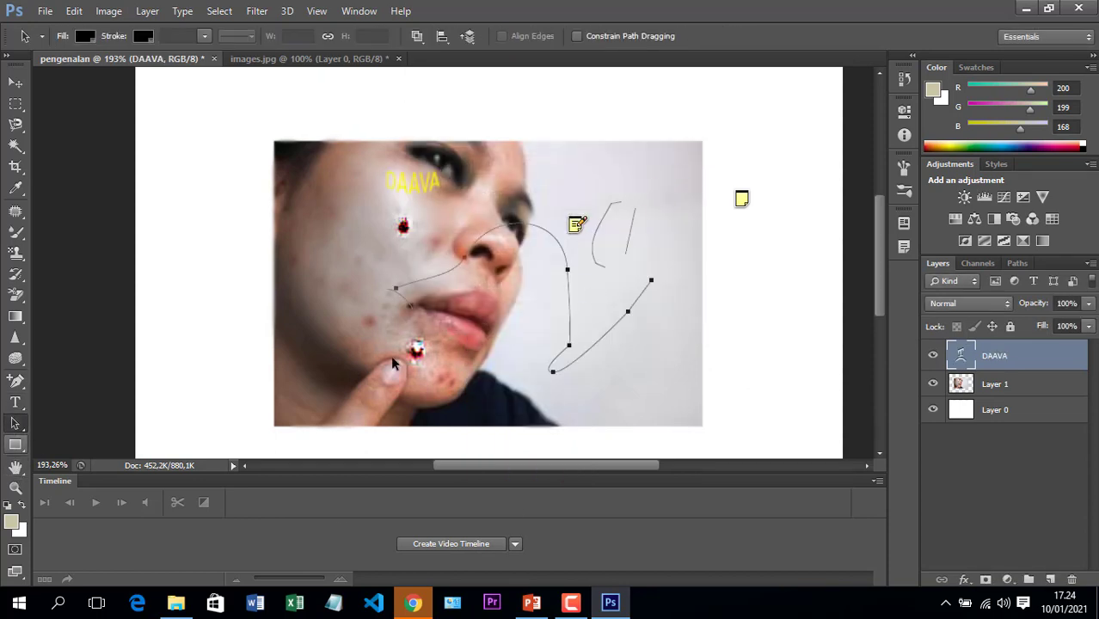
pyautogui.moveTo(405, 228); pyautogui.dragTo(412, 305)
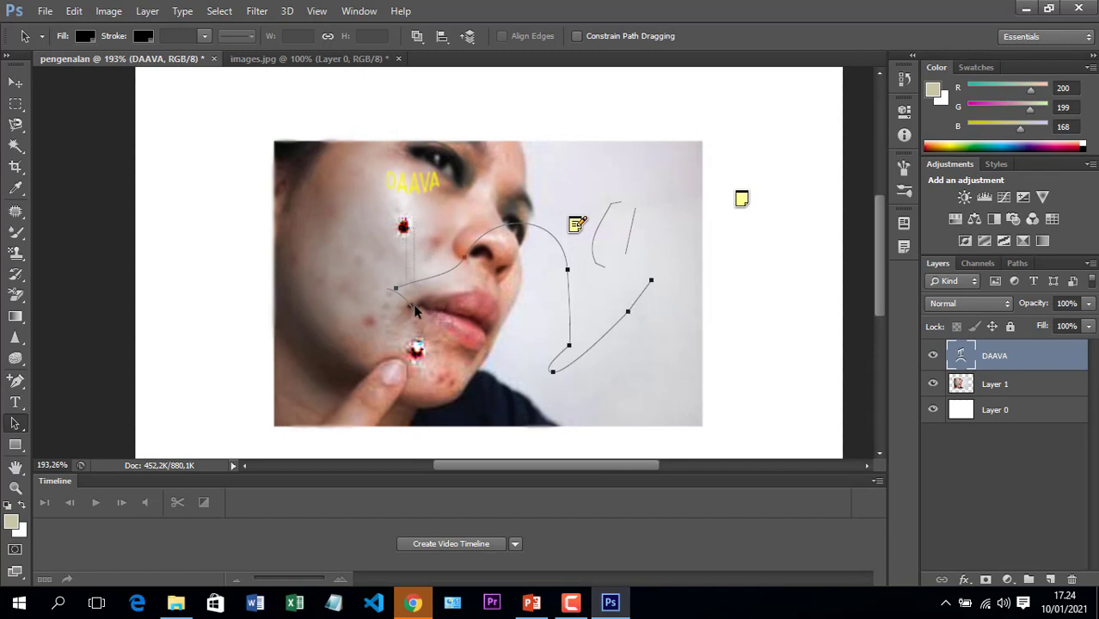
pyautogui.rightClick(20, 427)
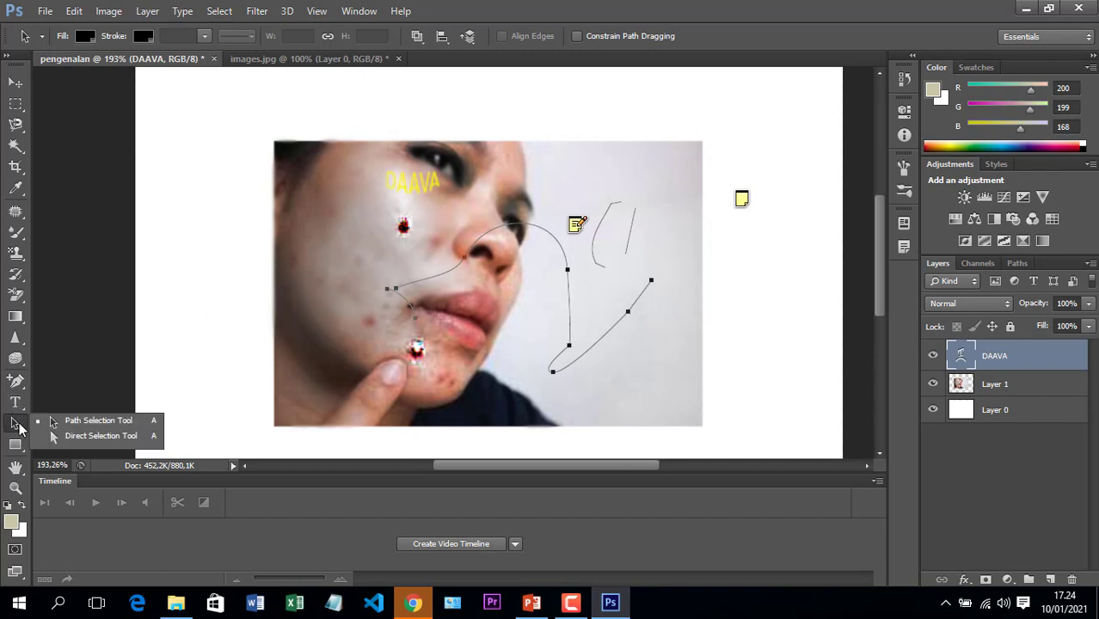
pyautogui.click(95, 436)
pyautogui.moveTo(628, 314); pyautogui.dragTo(653, 347)
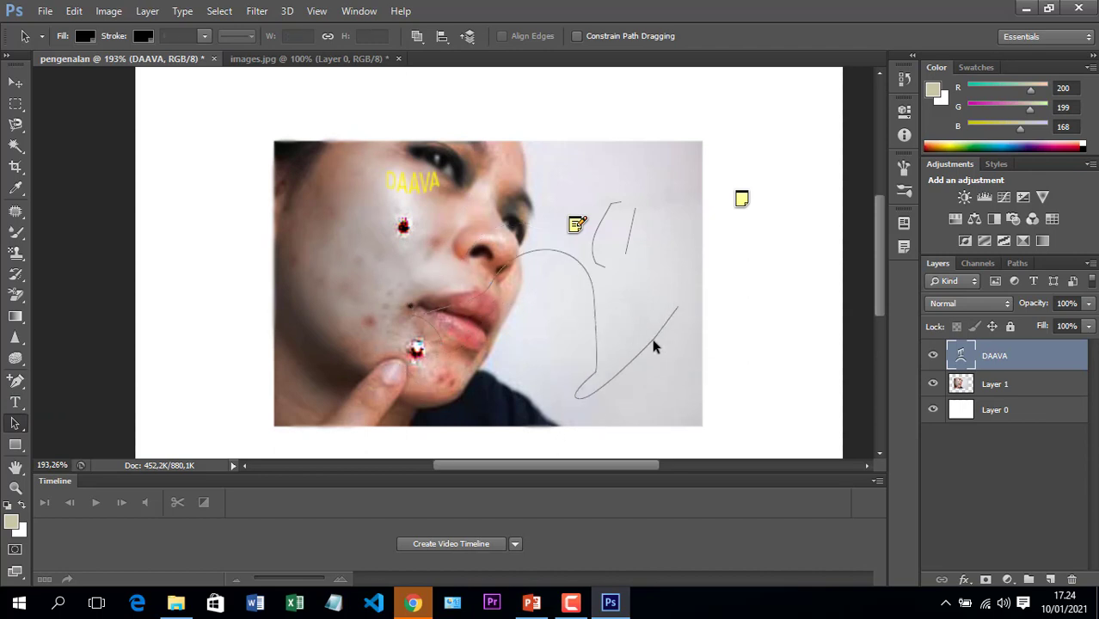
# Draw a rectangle about 52 by 85 px on the cheek and a 10 px radius rounded rectangle about 61 by 61 px on the gray background
pyautogui.click(15, 444)
pyautogui.moveTo(334, 204); pyautogui.dragTo(416, 336)
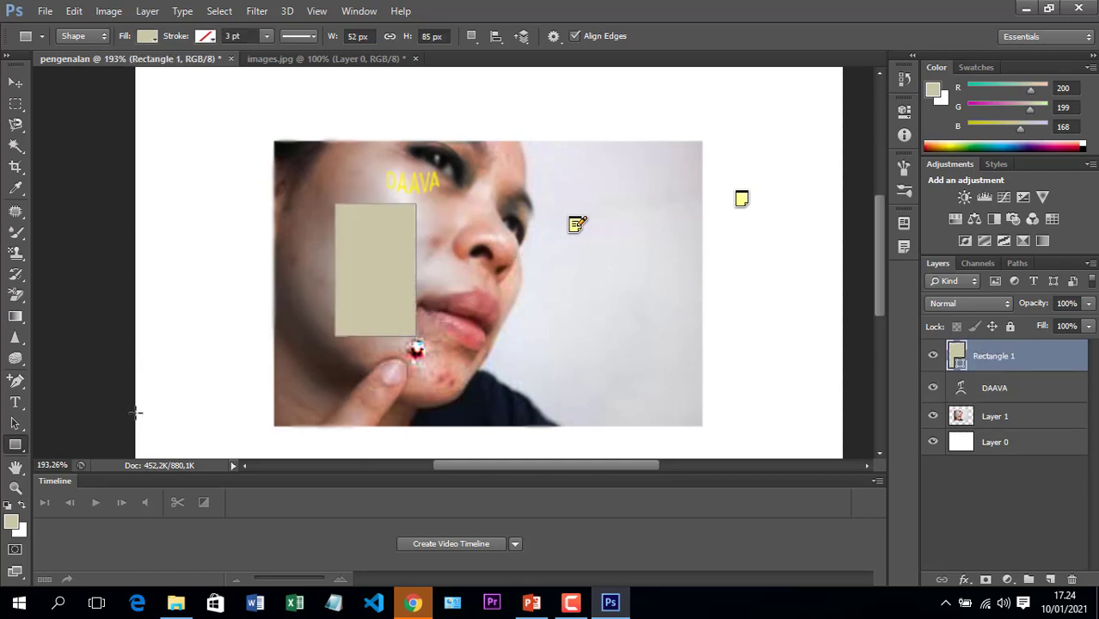
pyautogui.rightClick(19, 445)
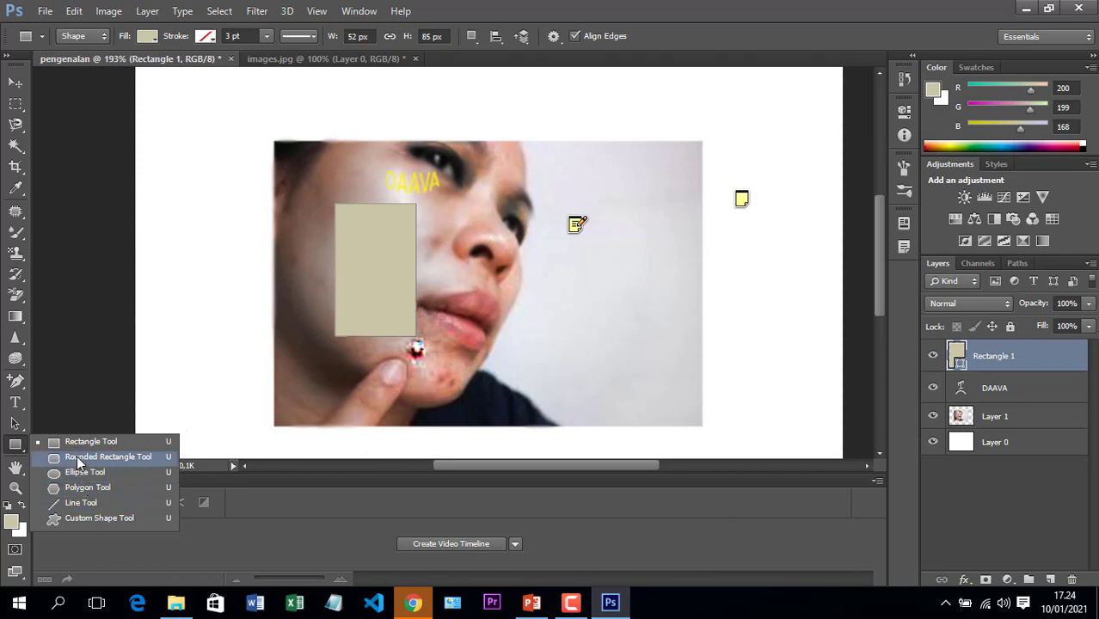
pyautogui.click(103, 456)
pyautogui.moveTo(556, 292); pyautogui.dragTo(650, 386)
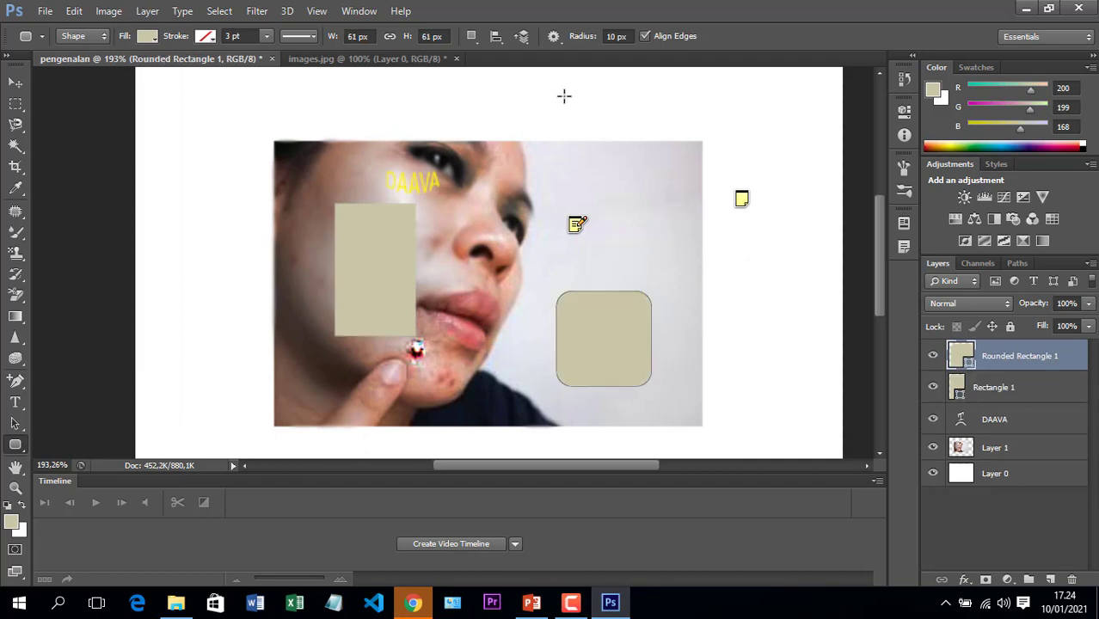
pyautogui.click(523, 36)
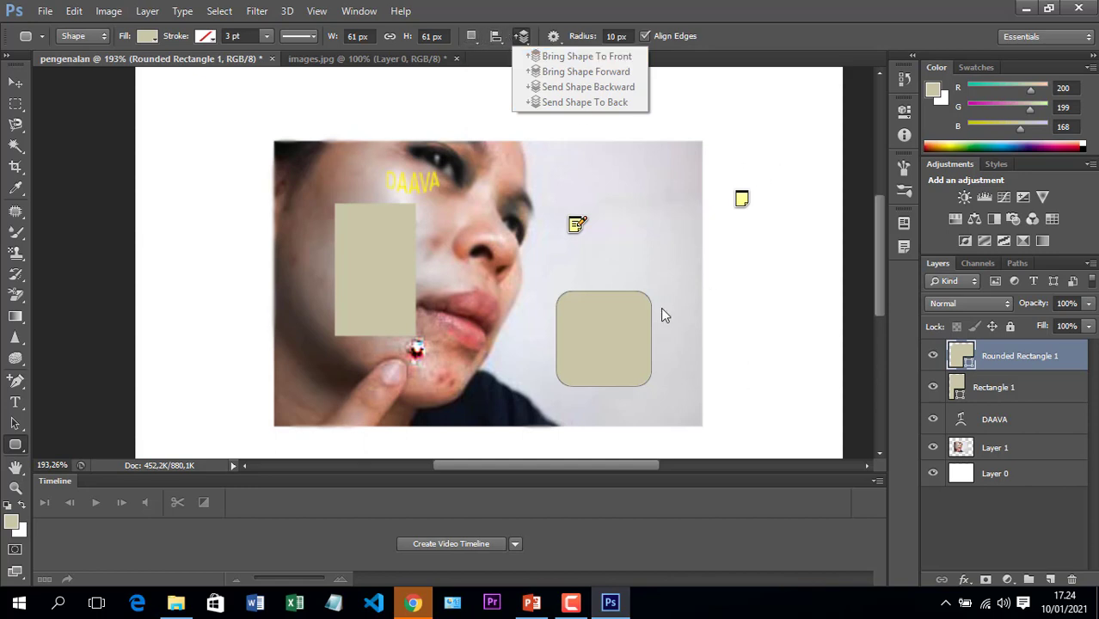
pyautogui.click(17, 446)
# Draw a five-sided polygon about 60 by 58 px over the cheek rectangle and add a second 60,34 by 58,03 px pentagon beside it
pyautogui.rightClick(15, 449)
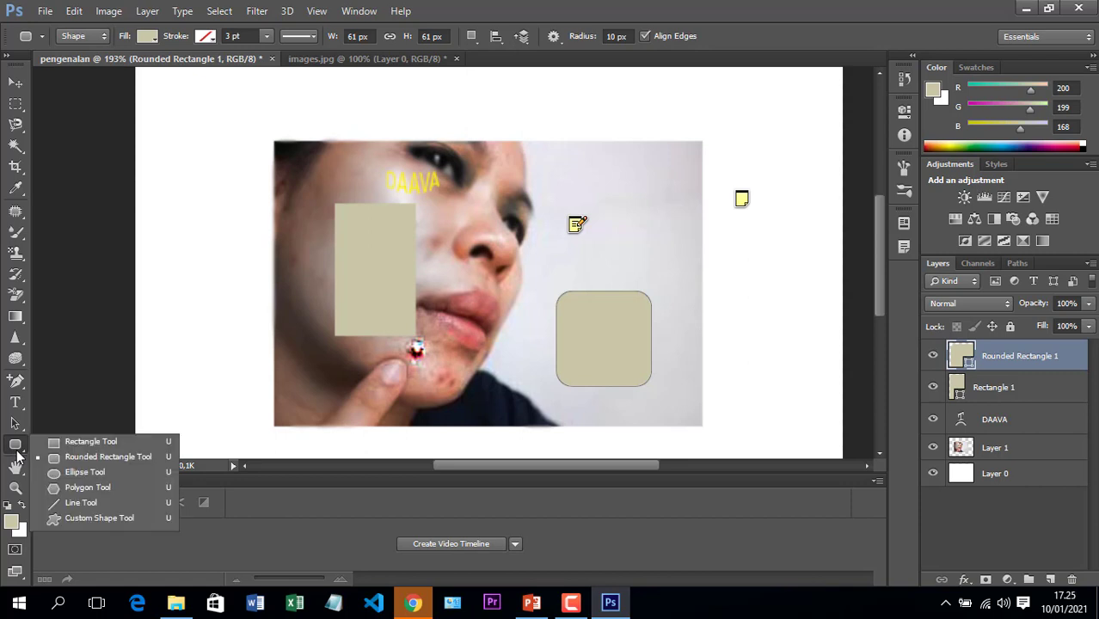
pyautogui.click(60, 488)
pyautogui.moveTo(380, 303); pyautogui.dragTo(435, 286)
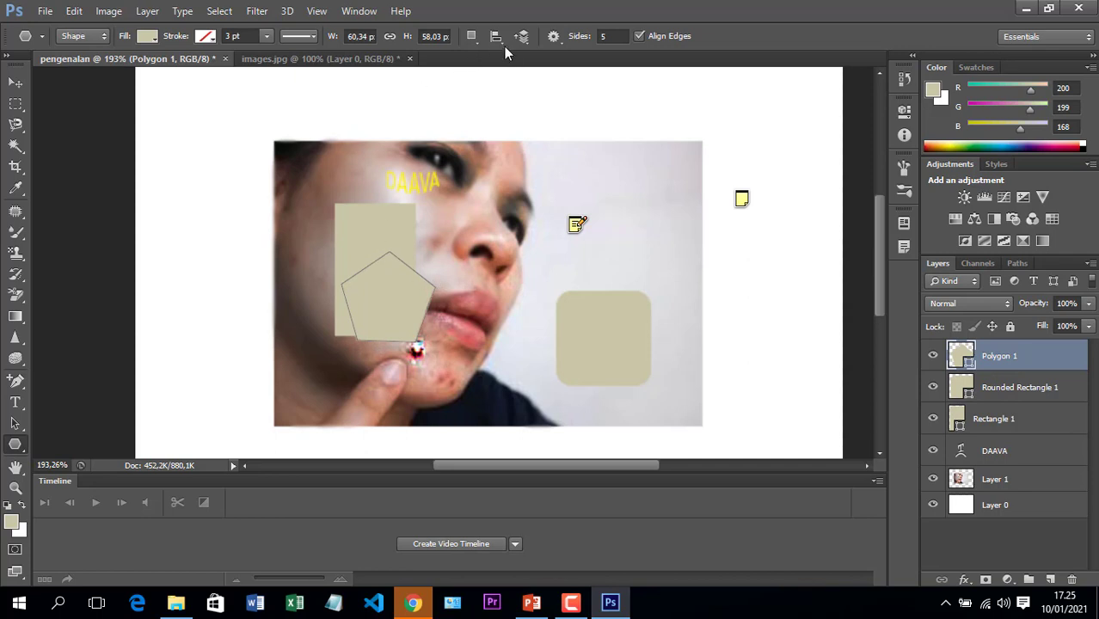
pyautogui.click(401, 238)
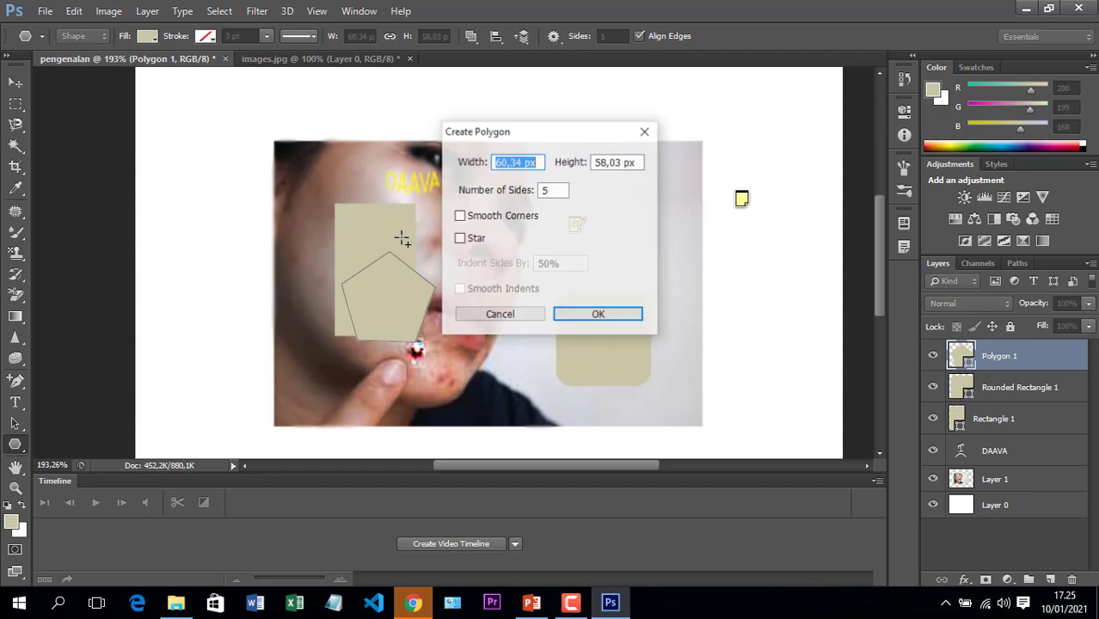
pyautogui.click(621, 318)
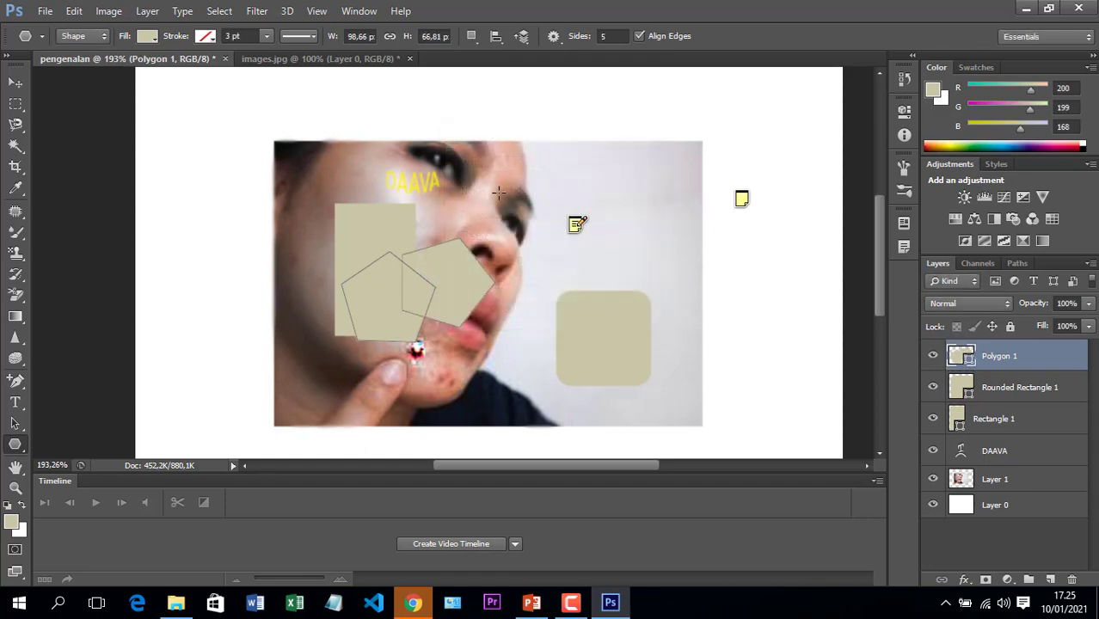
# Subtract a 98,66 by 66,81 px polygon from the pentagons using Subtract Front Shape and draw another small one inside the rounded rectangle
pyautogui.click(473, 37)
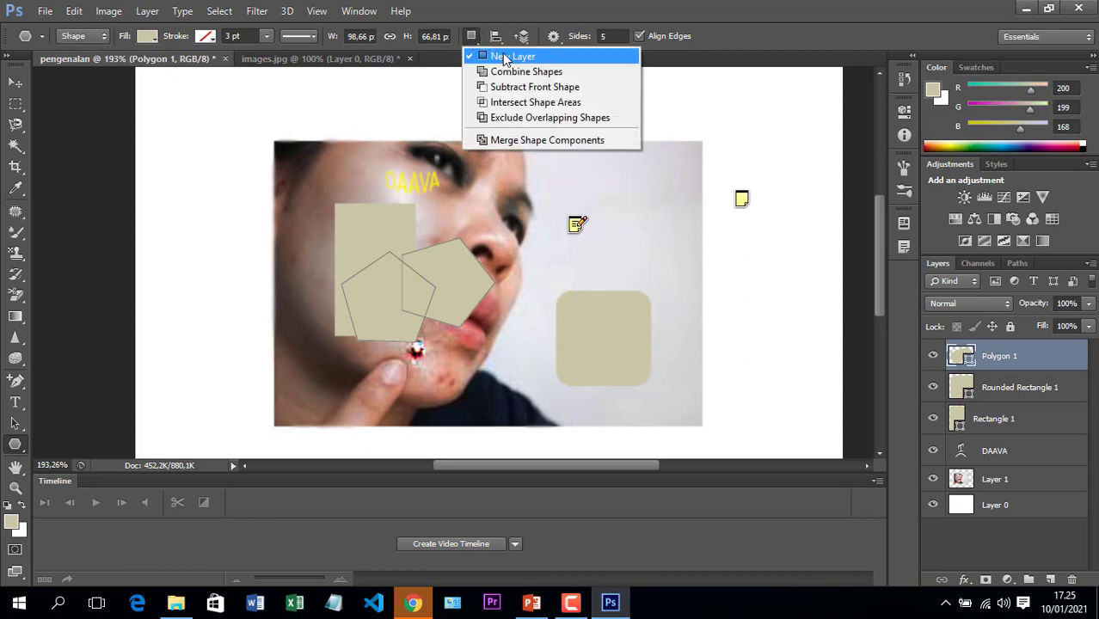
pyautogui.click(507, 87)
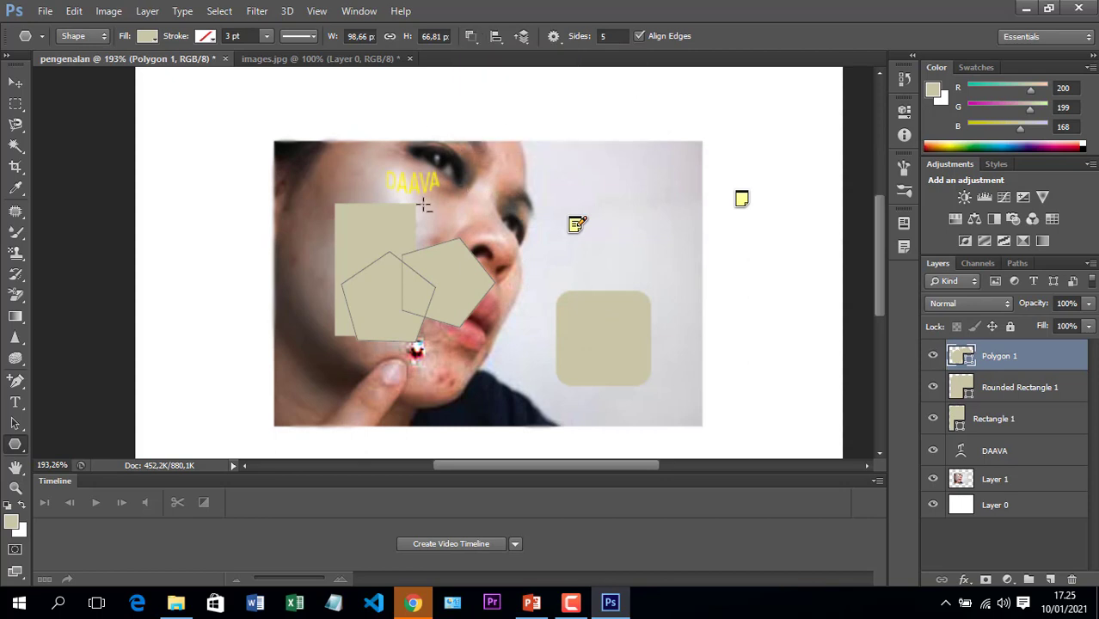
pyautogui.click(372, 231)
pyautogui.click(604, 315)
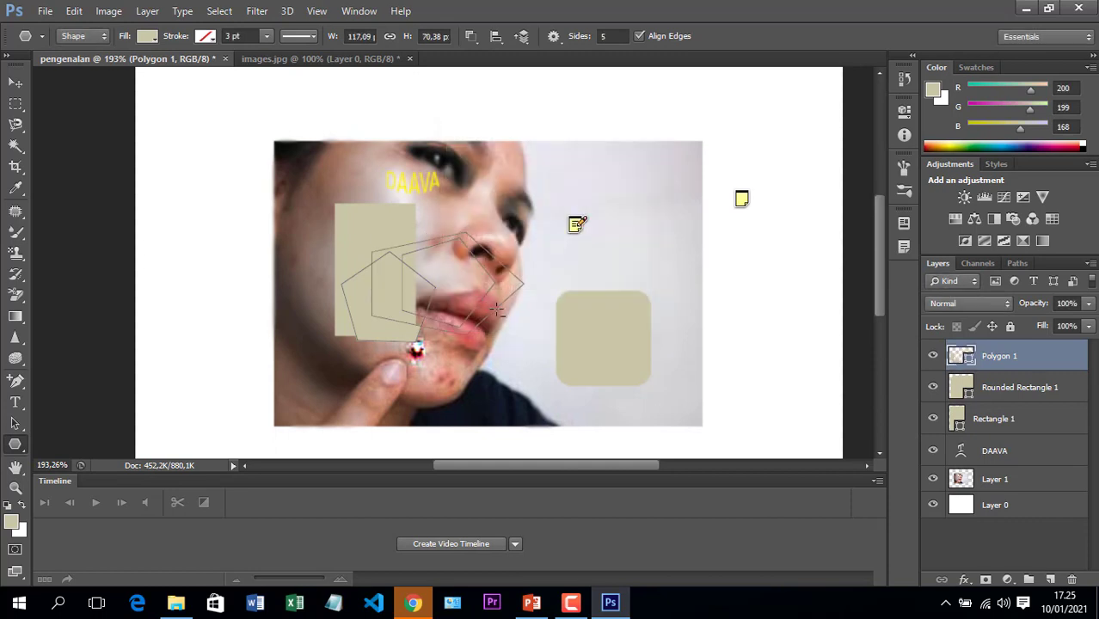
pyautogui.moveTo(618, 351); pyautogui.dragTo(625, 378)
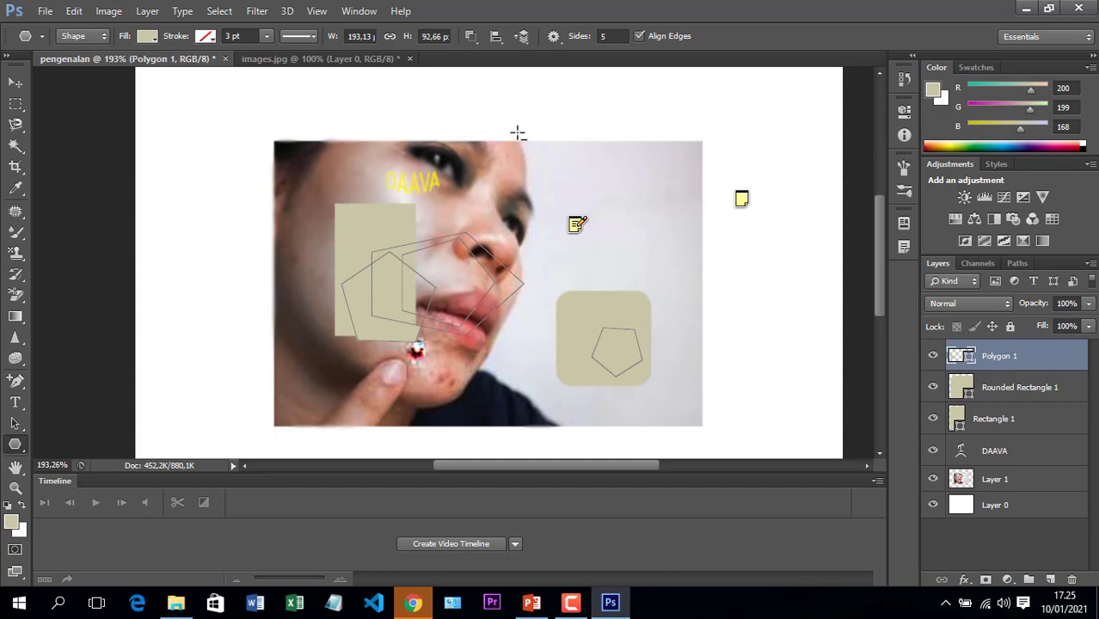
# Using Intersect Shape Areas, draw a pentagon overlapping the rounded rectangle's upper edge and add another one sized 202,03 by 92,66 px
pyautogui.click(471, 38)
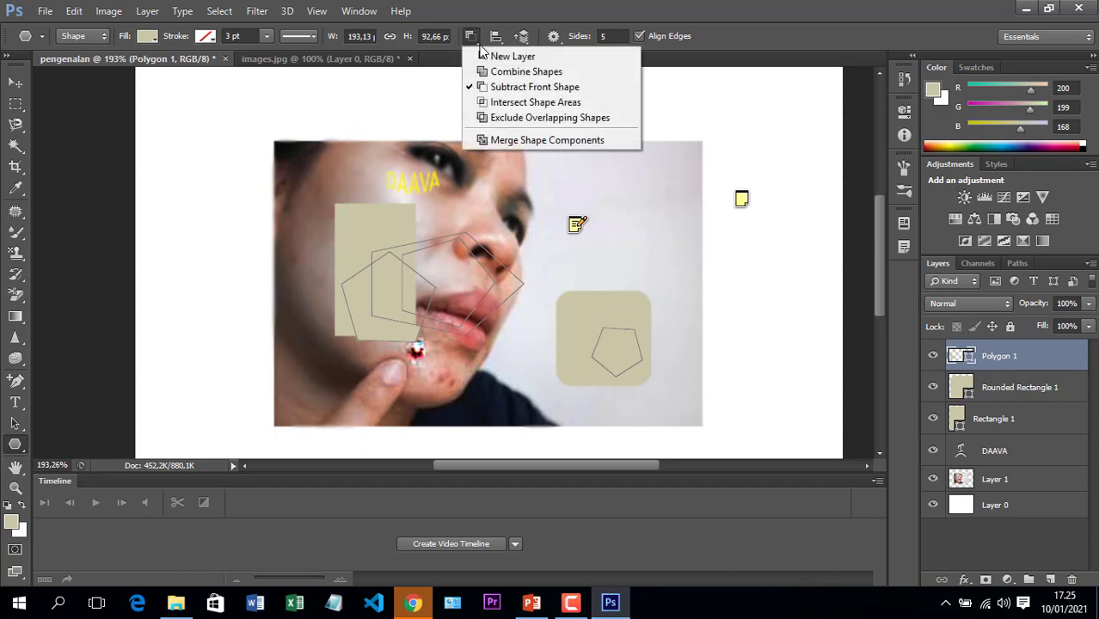
pyautogui.click(516, 101)
pyautogui.moveTo(625, 286); pyautogui.dragTo(650, 310)
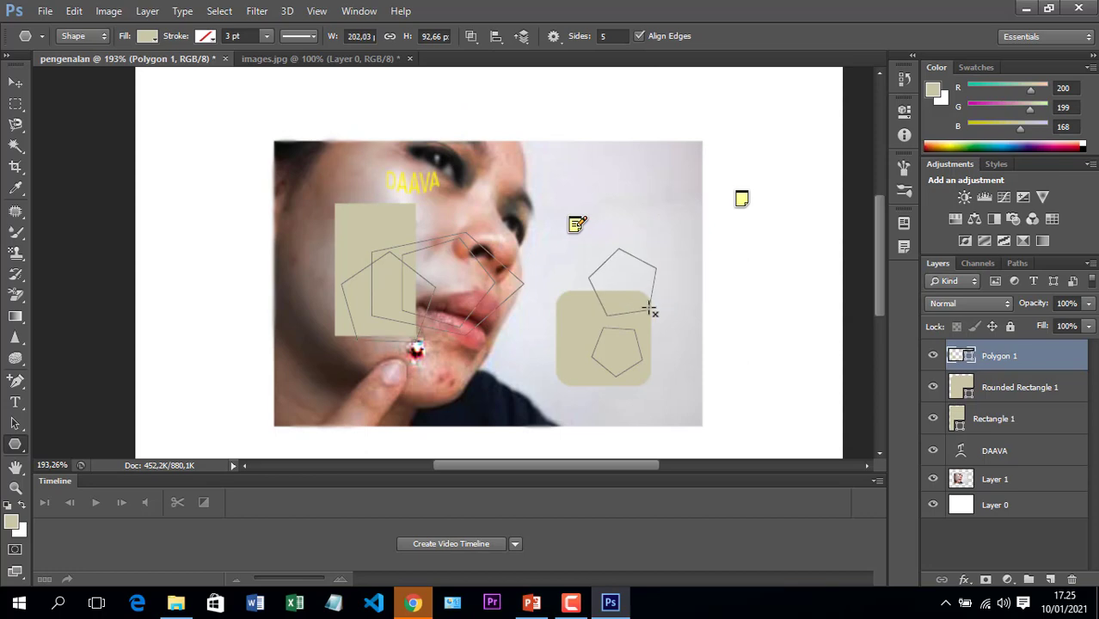
pyautogui.click(600, 310)
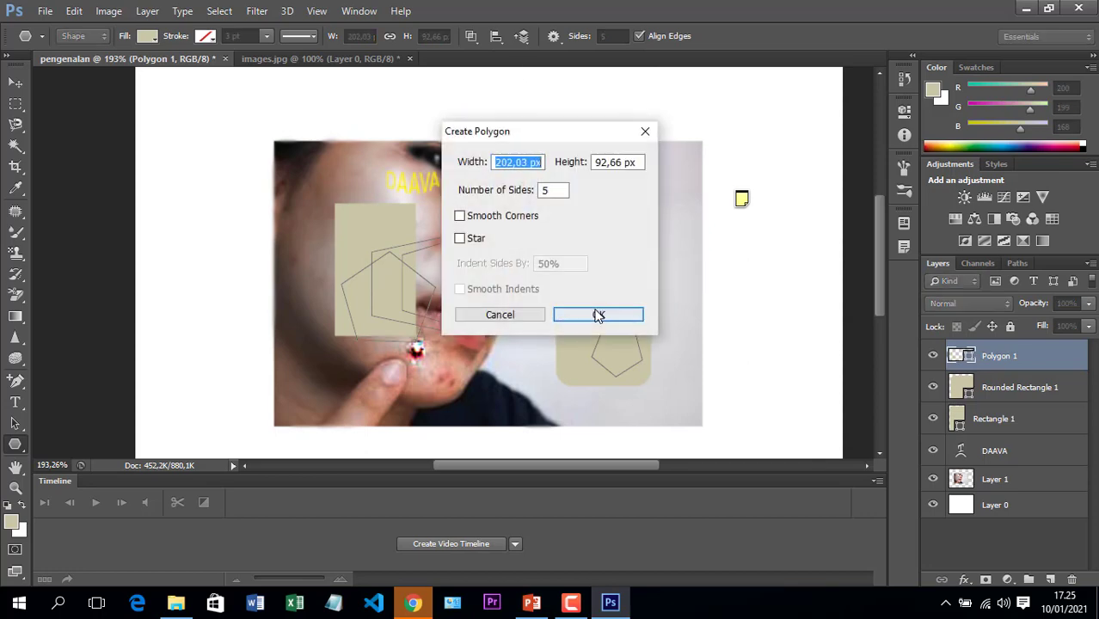
pyautogui.click(595, 315)
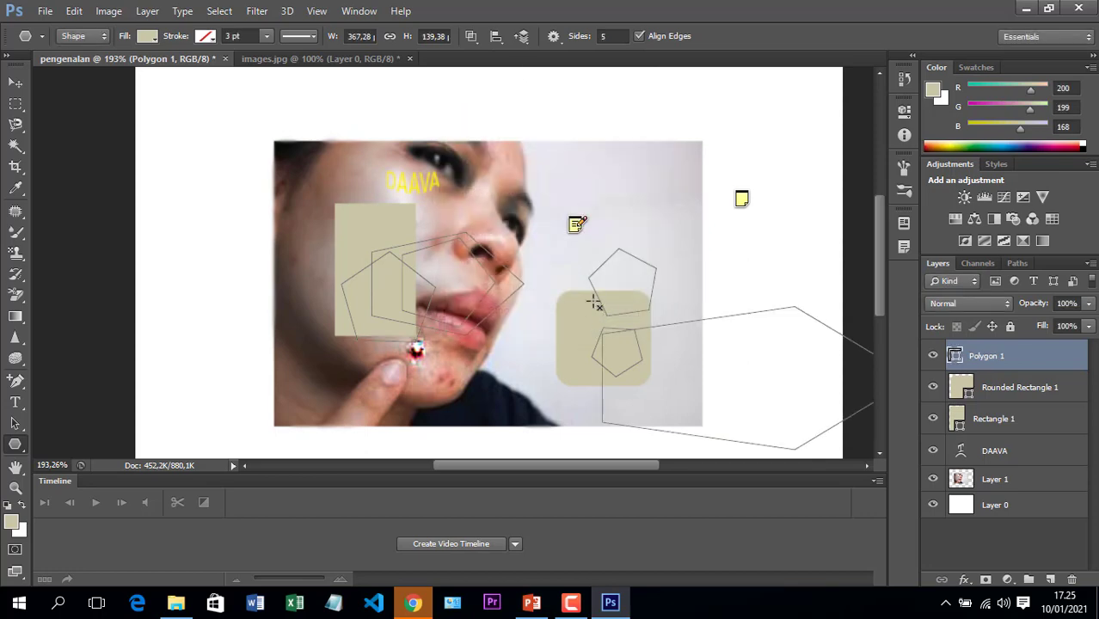
# Draw a short diagonal line of 1 px weight beside the nose with the Line Tool
pyautogui.rightClick(27, 449)
pyautogui.click(73, 509)
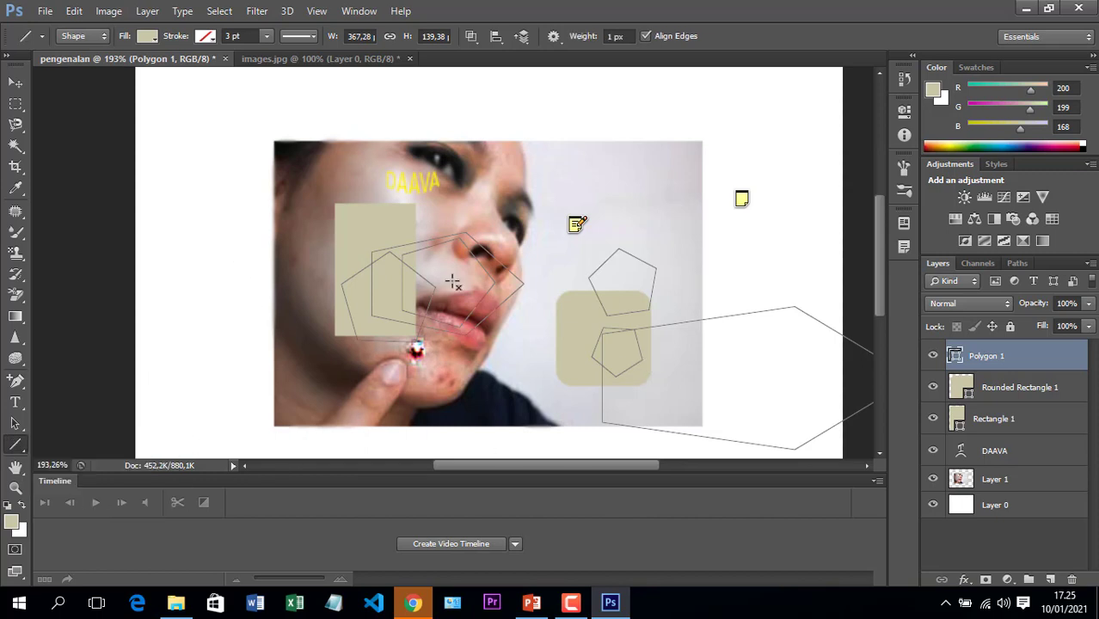
pyautogui.moveTo(494, 202); pyautogui.dragTo(528, 243)
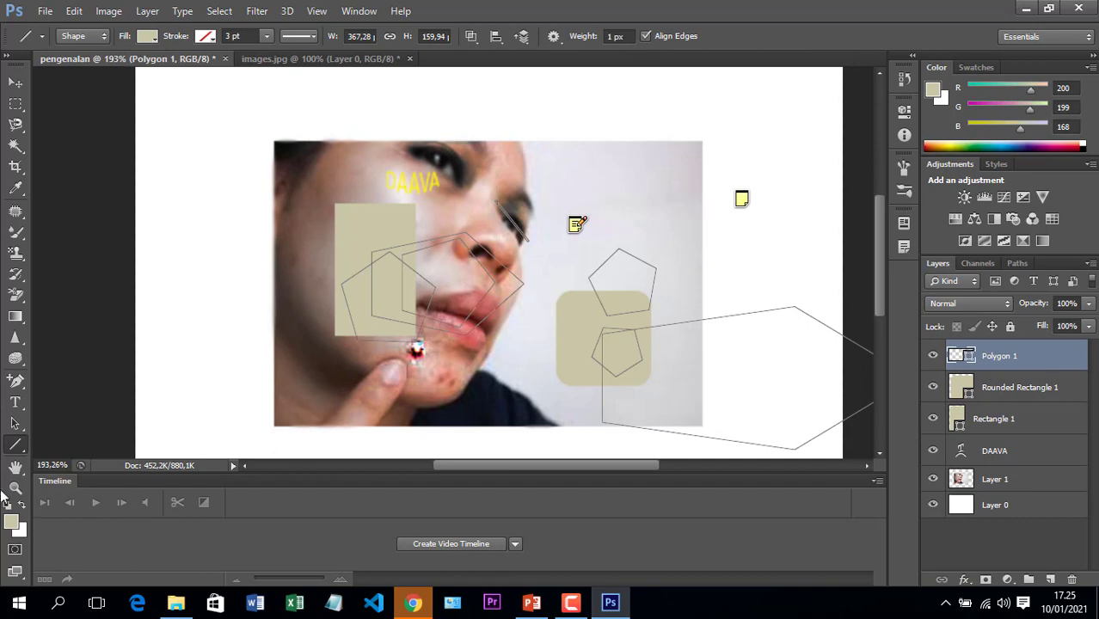
# Pan the canvas with the Hand Tool and zoom in around the lips to 400%
pyautogui.click(16, 466)
pyautogui.moveTo(213, 174); pyautogui.dragTo(214, 1)
pyautogui.click(16, 487)
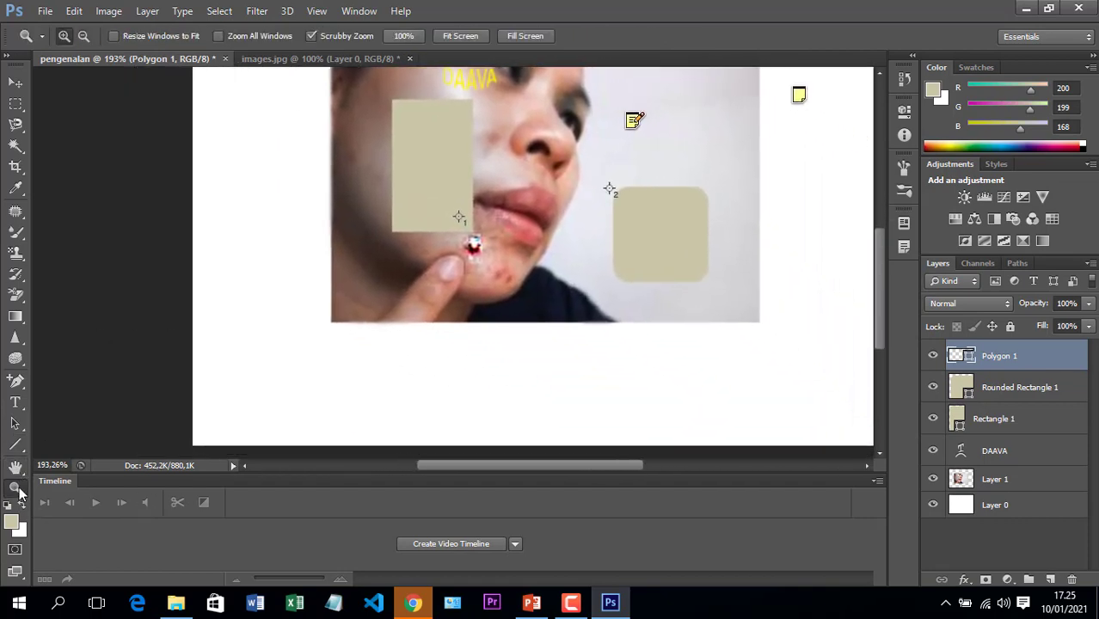
pyautogui.click(478, 225)
pyautogui.rightClick(480, 222)
pyautogui.click(478, 211)
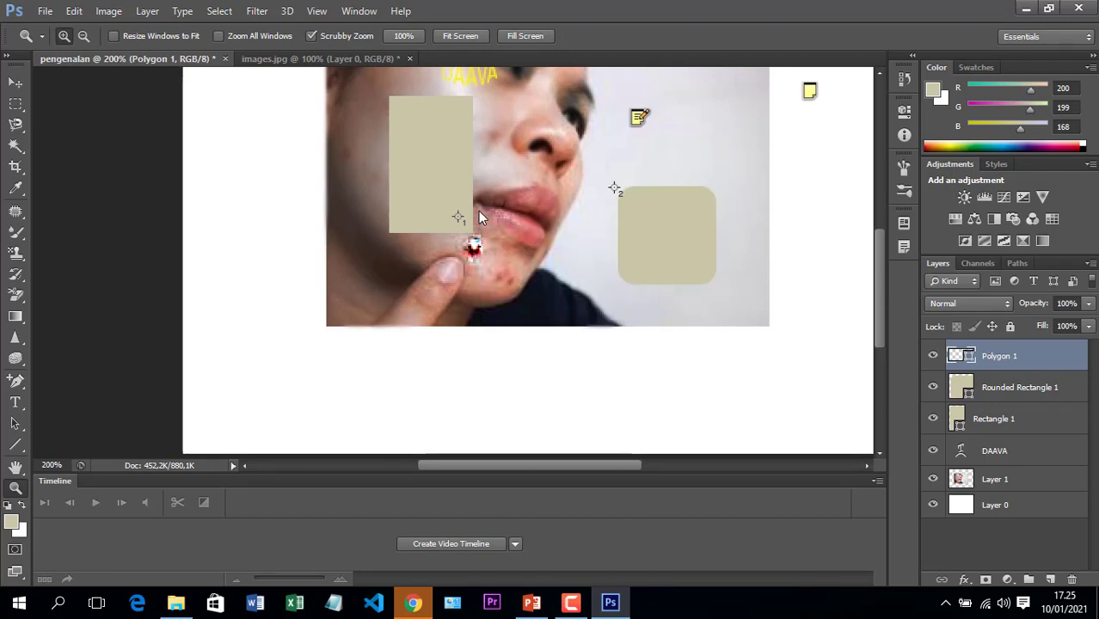
pyautogui.click(478, 211)
pyautogui.click(478, 211)
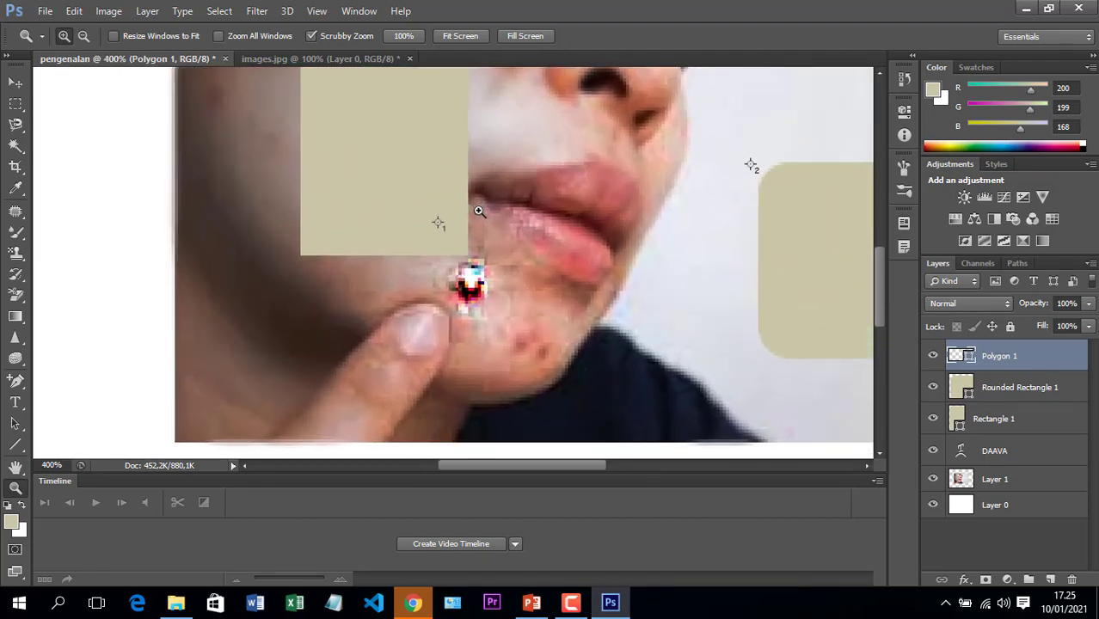
# Zoom out of the photo to 50%, then enlarge the view to about 107%
pyautogui.click(85, 40)
pyautogui.click(515, 212)
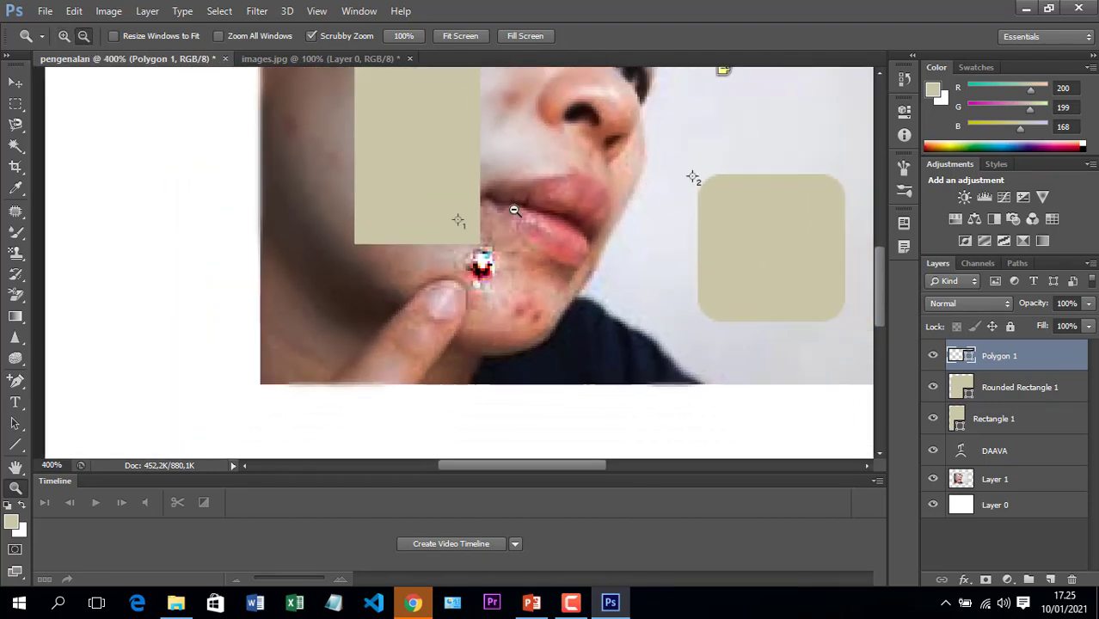
pyautogui.click(515, 212)
pyautogui.click(515, 211)
pyautogui.click(515, 212)
pyautogui.click(515, 211)
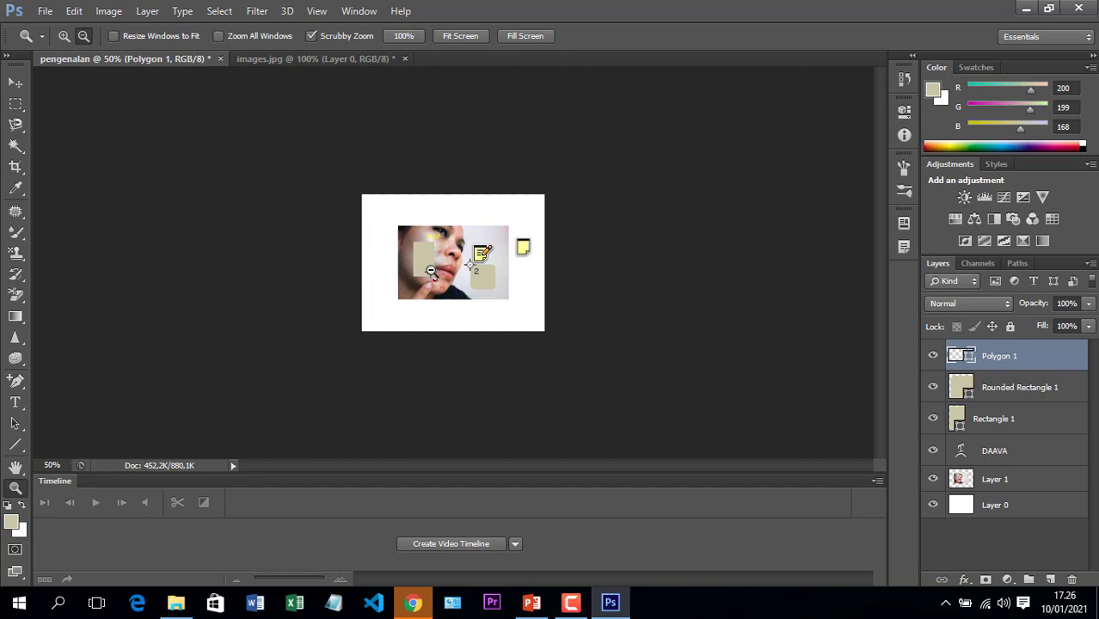
pyautogui.moveTo(430, 271); pyautogui.dragTo(430, 251)
pyautogui.press('alt')
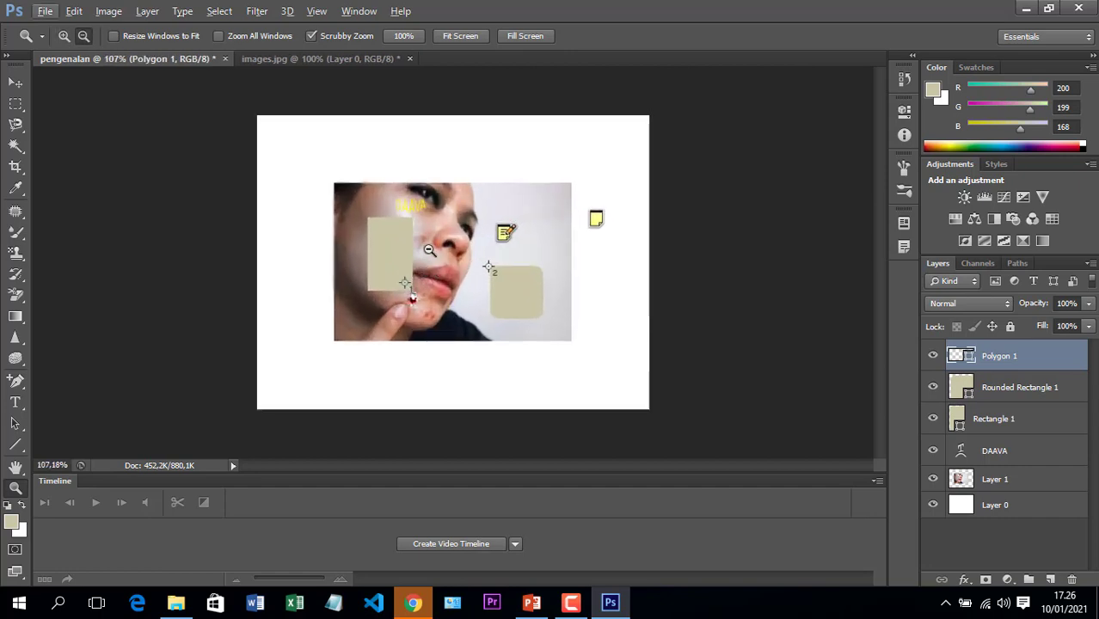